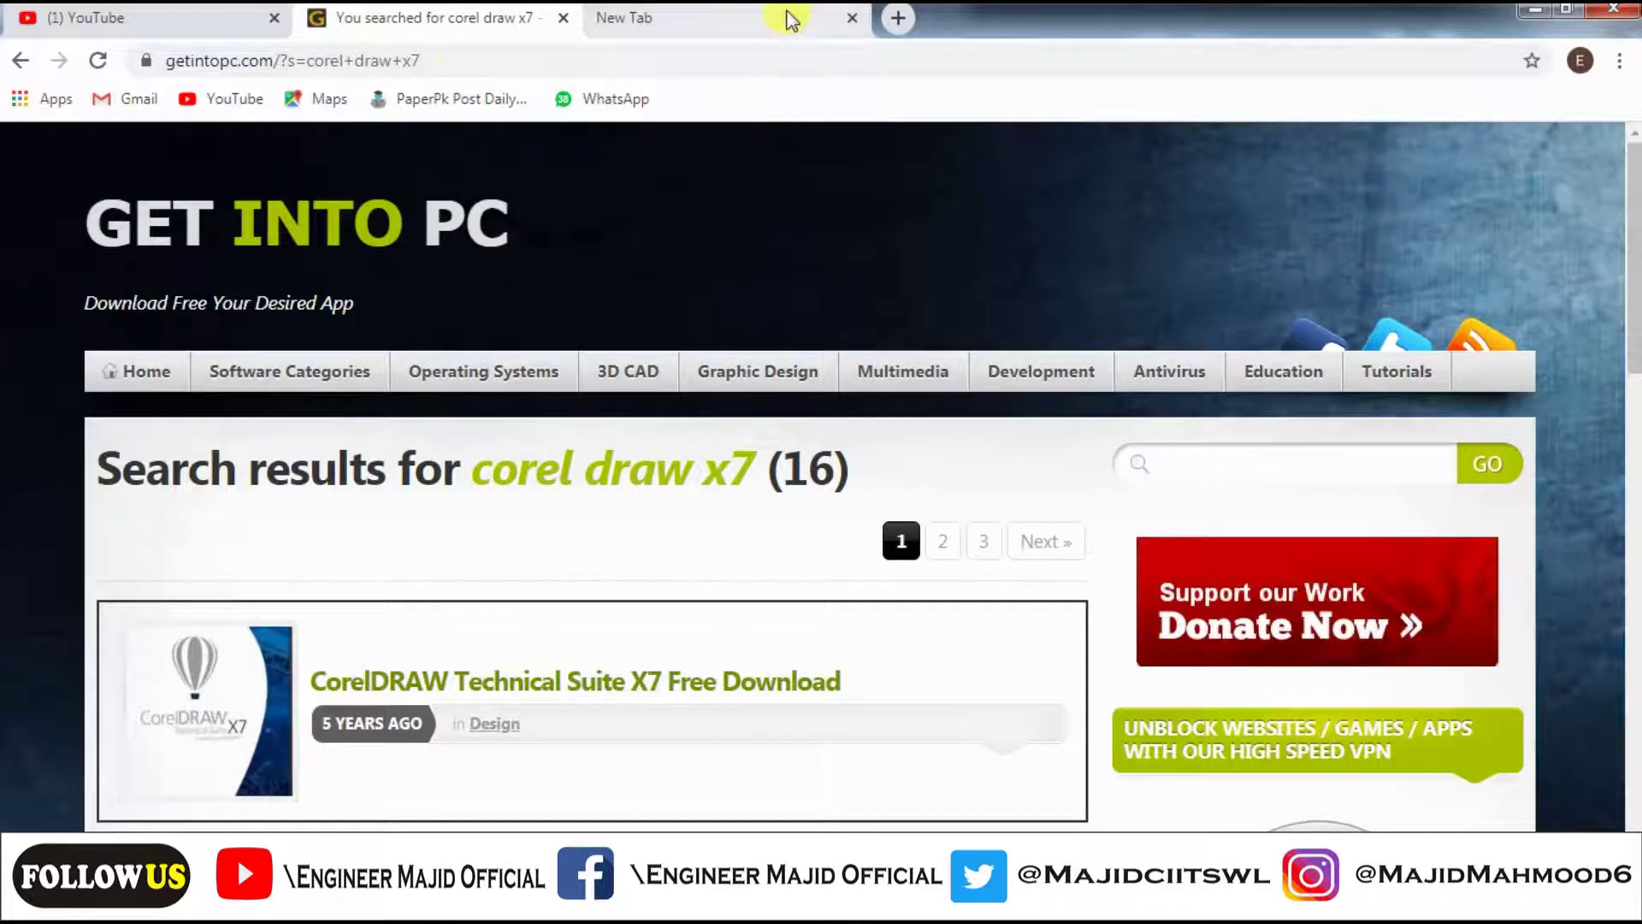
Switch to the Word document and review the CorelDRAW X7 tutorial outline, from the download item through JPG export.
left_click(1535, 10)
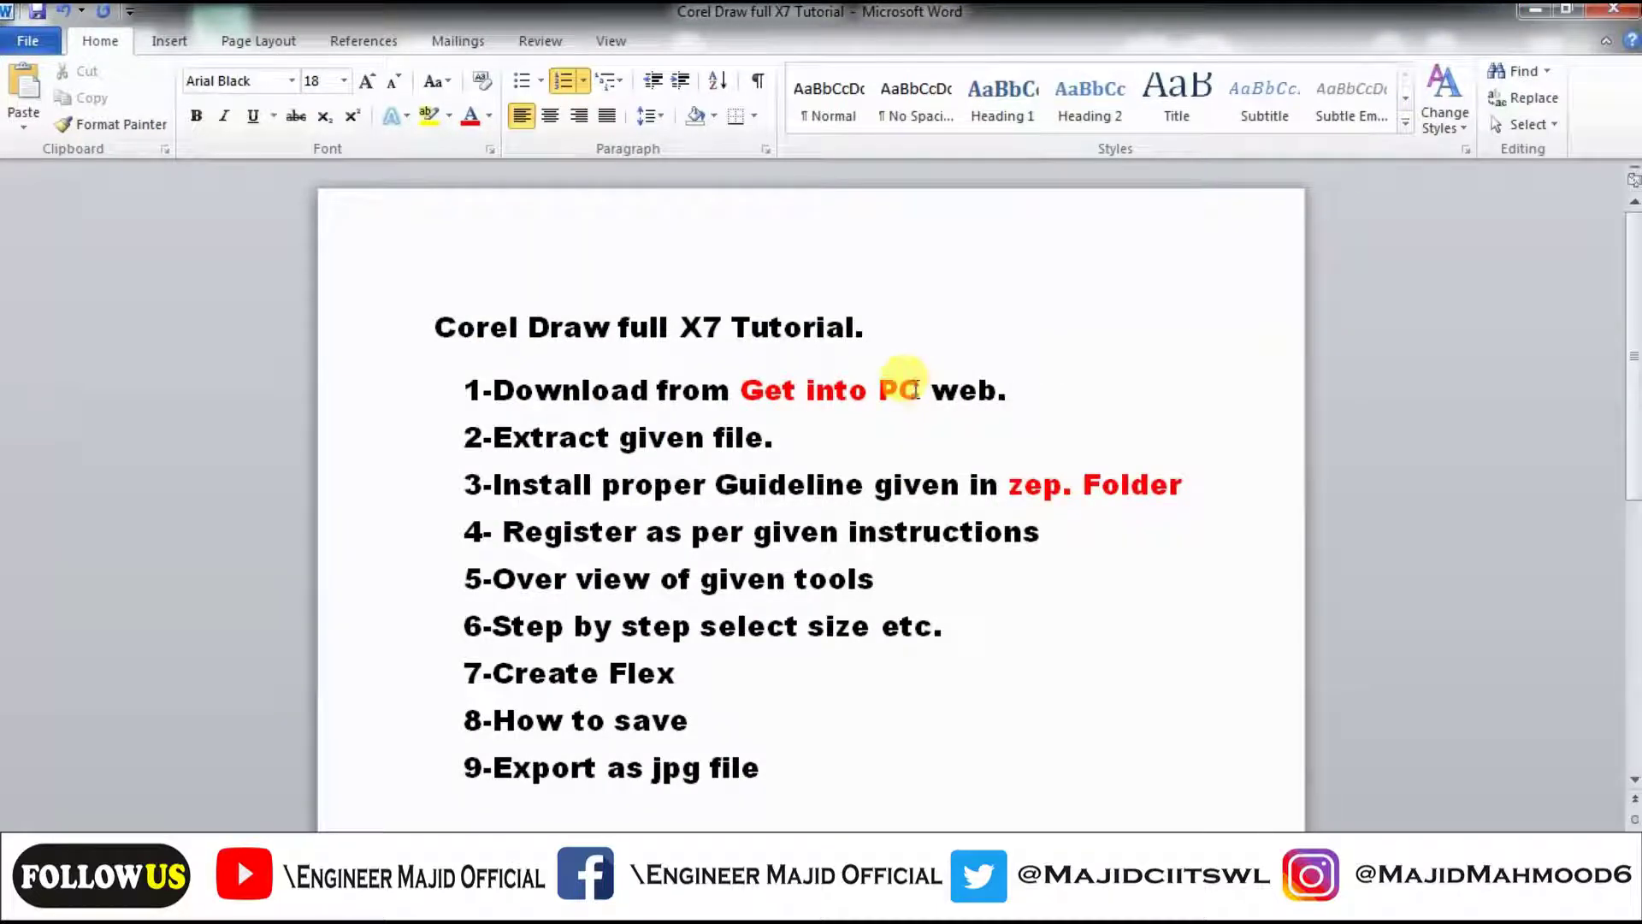
left_click(477, 436)
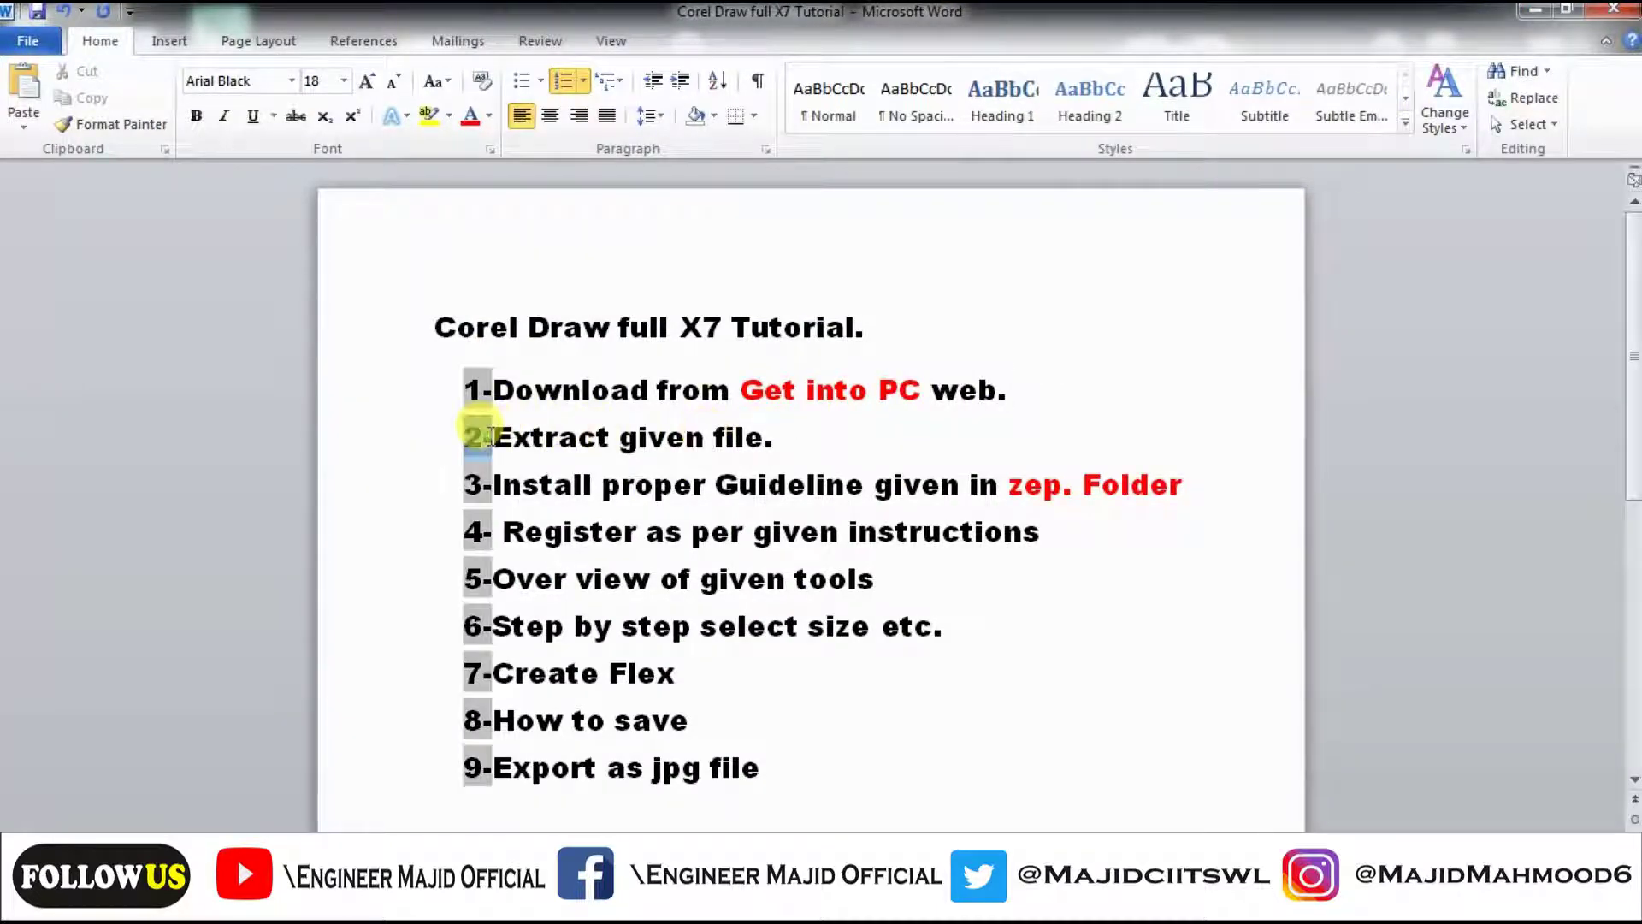
left_click_drag(582, 434, 833, 453)
left_click(834, 453)
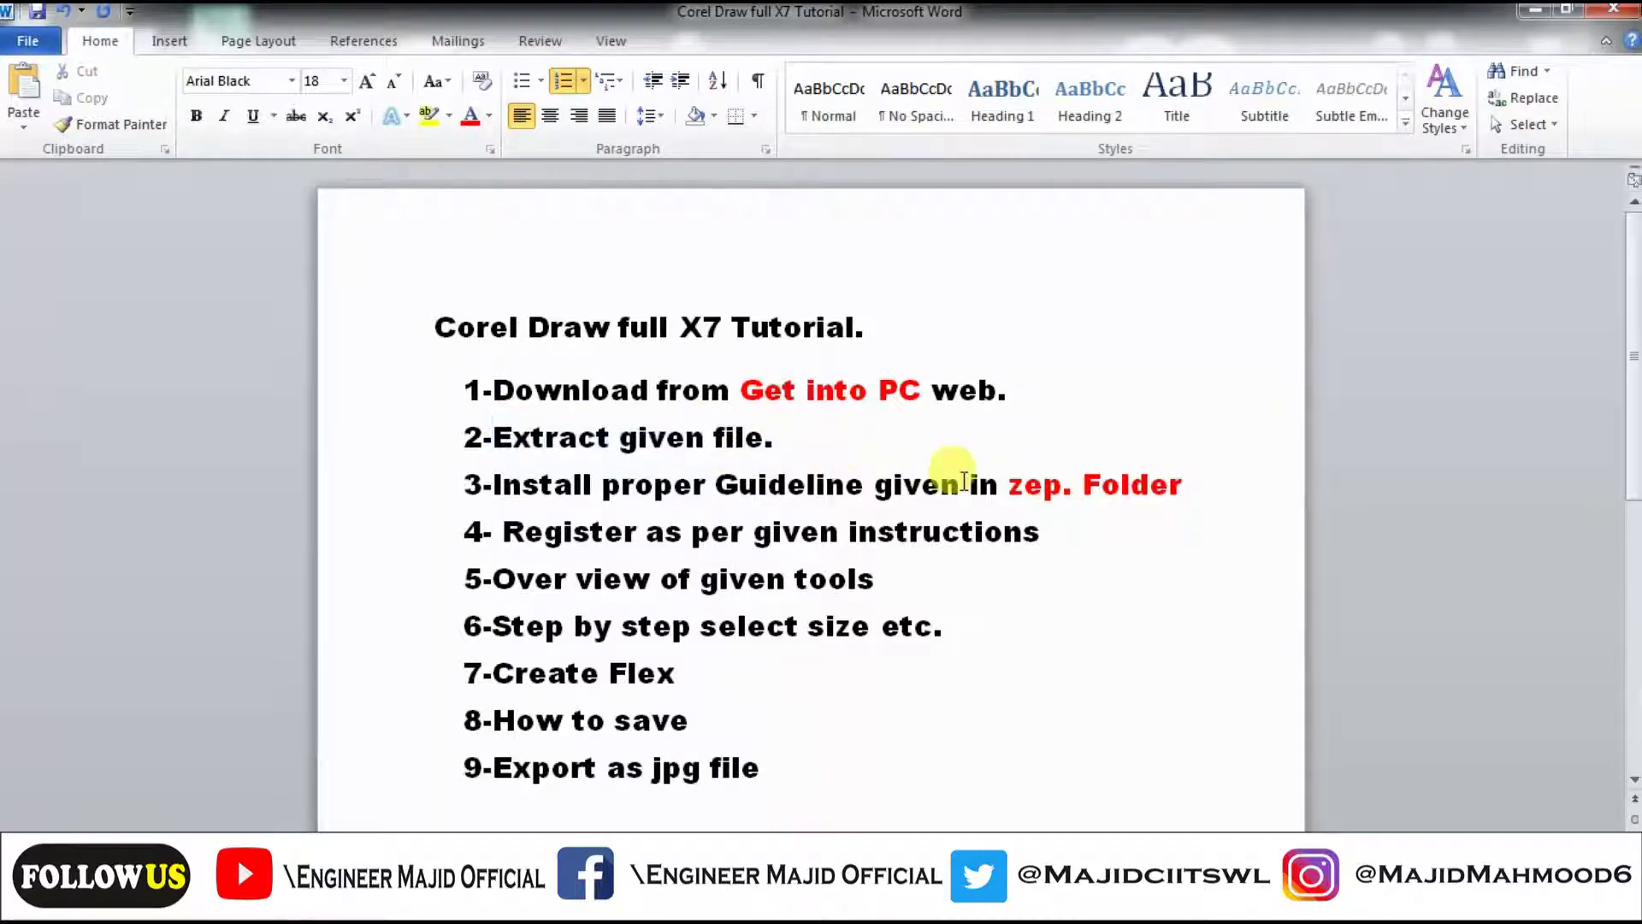
left_click(1072, 492)
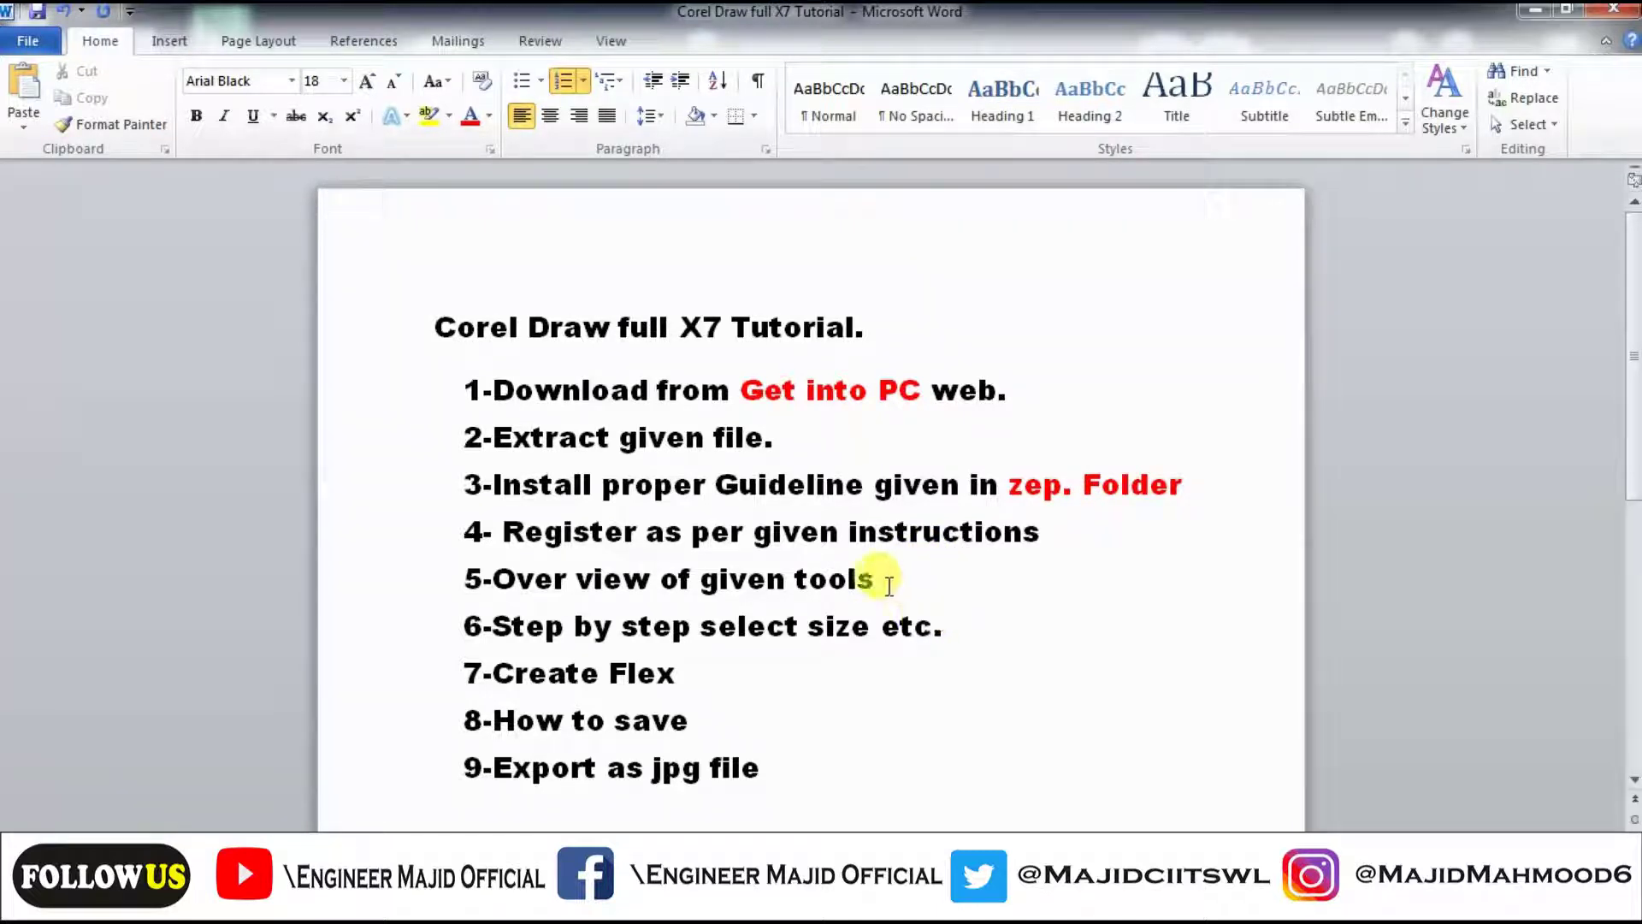
left_click(1535, 11)
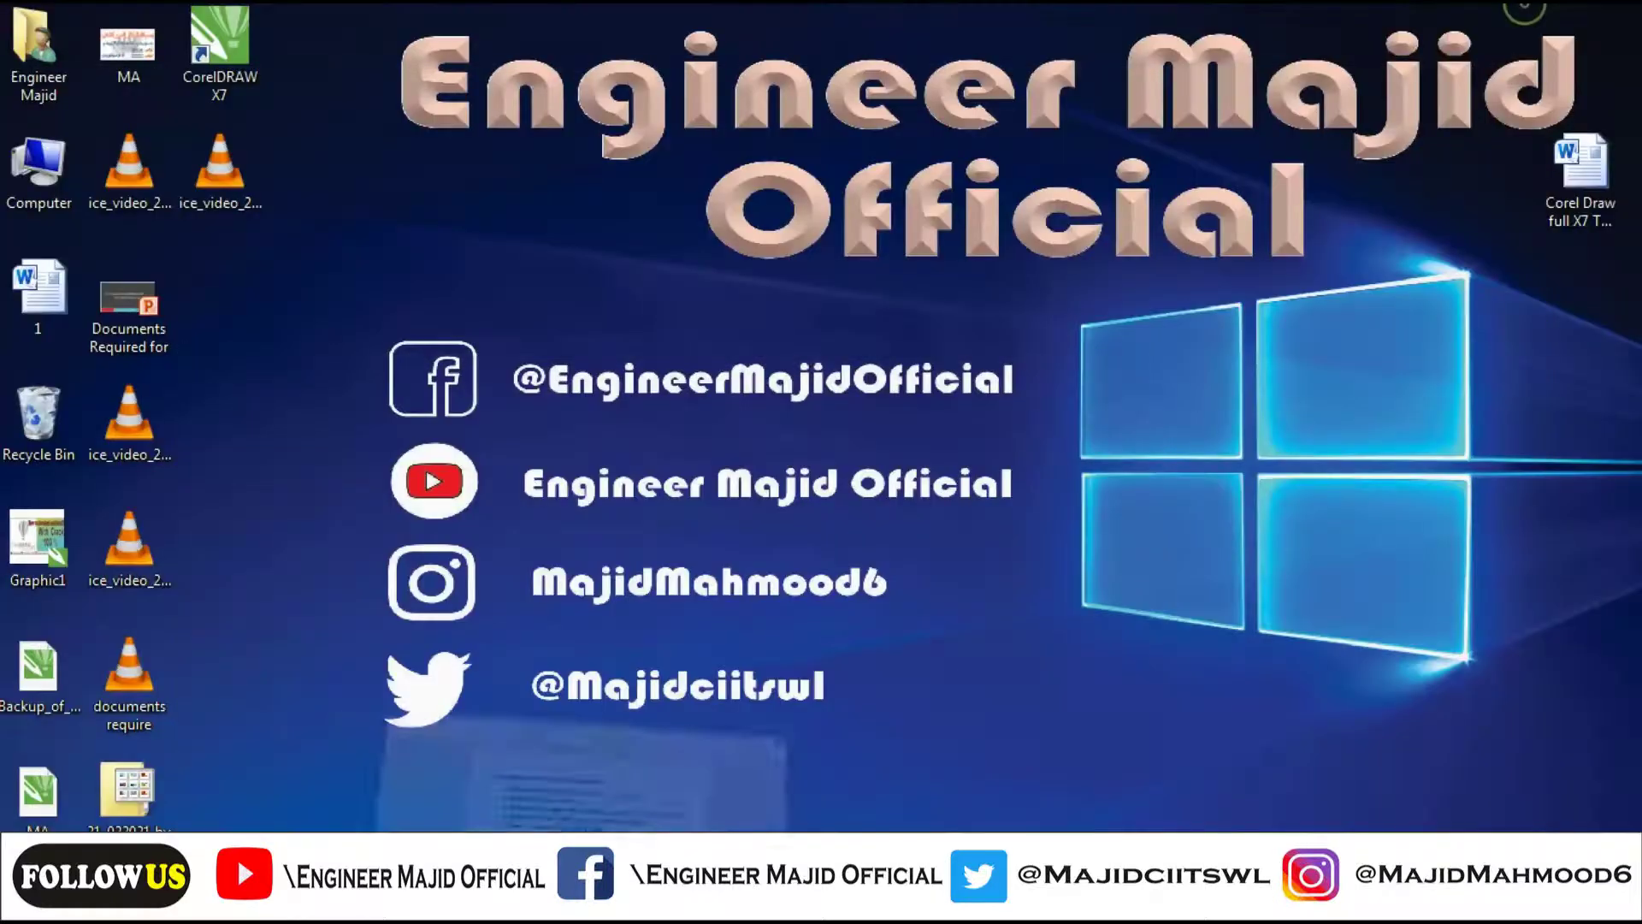
Open the Programs folder inside the software folder on the Study Data (E:) drive and examine the CorelDRAW files.
double_click(38, 171)
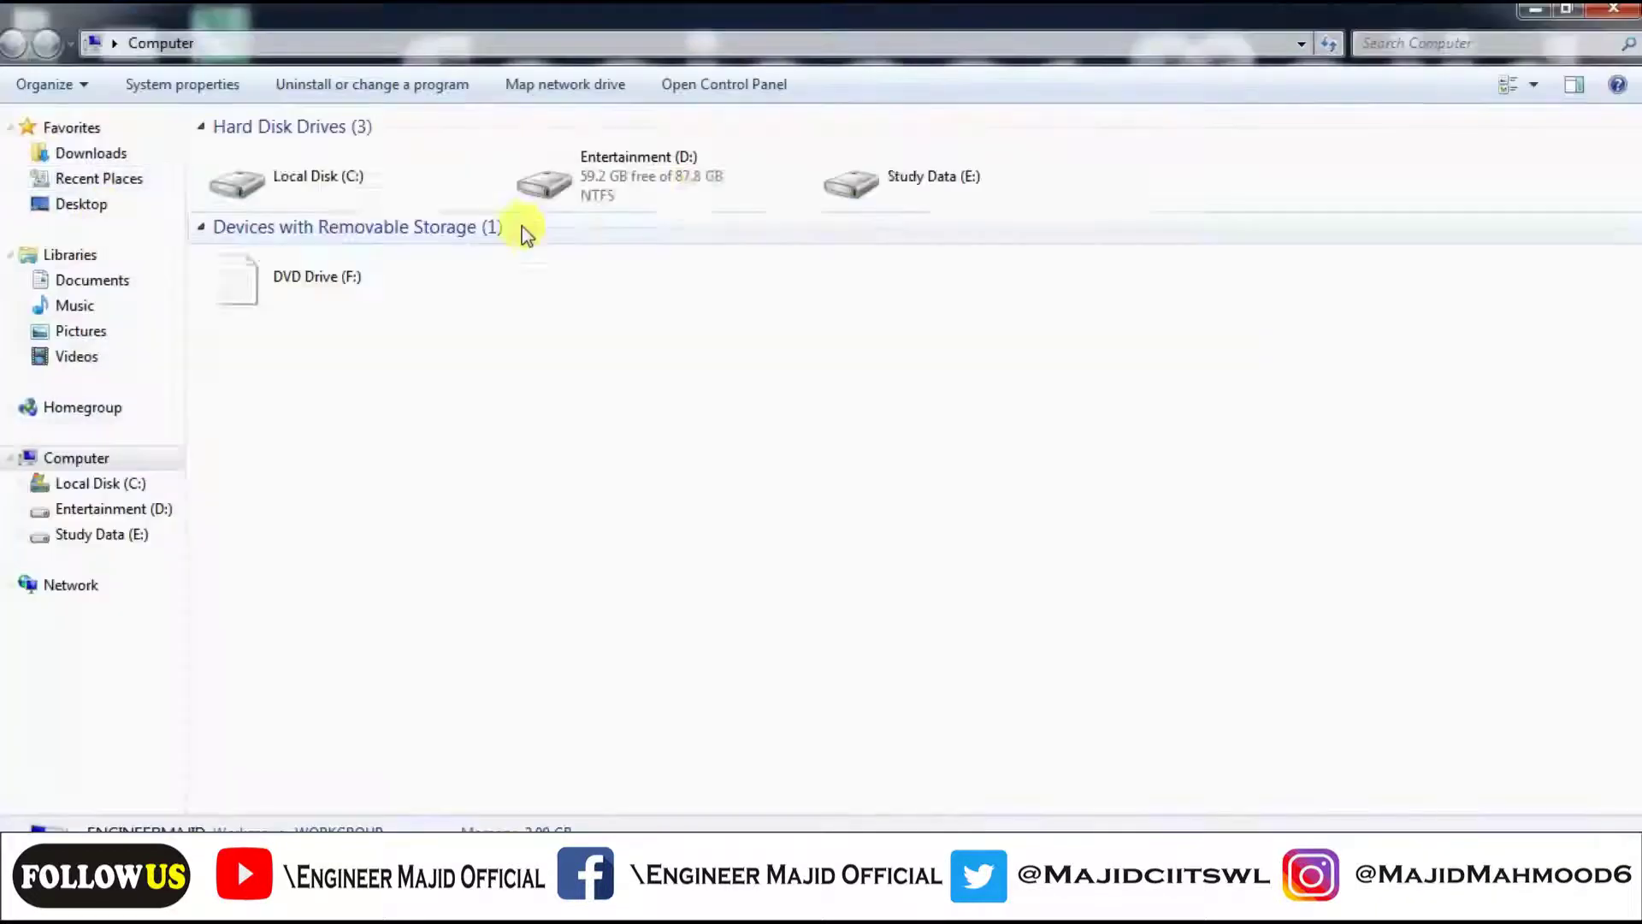
double_click(946, 202)
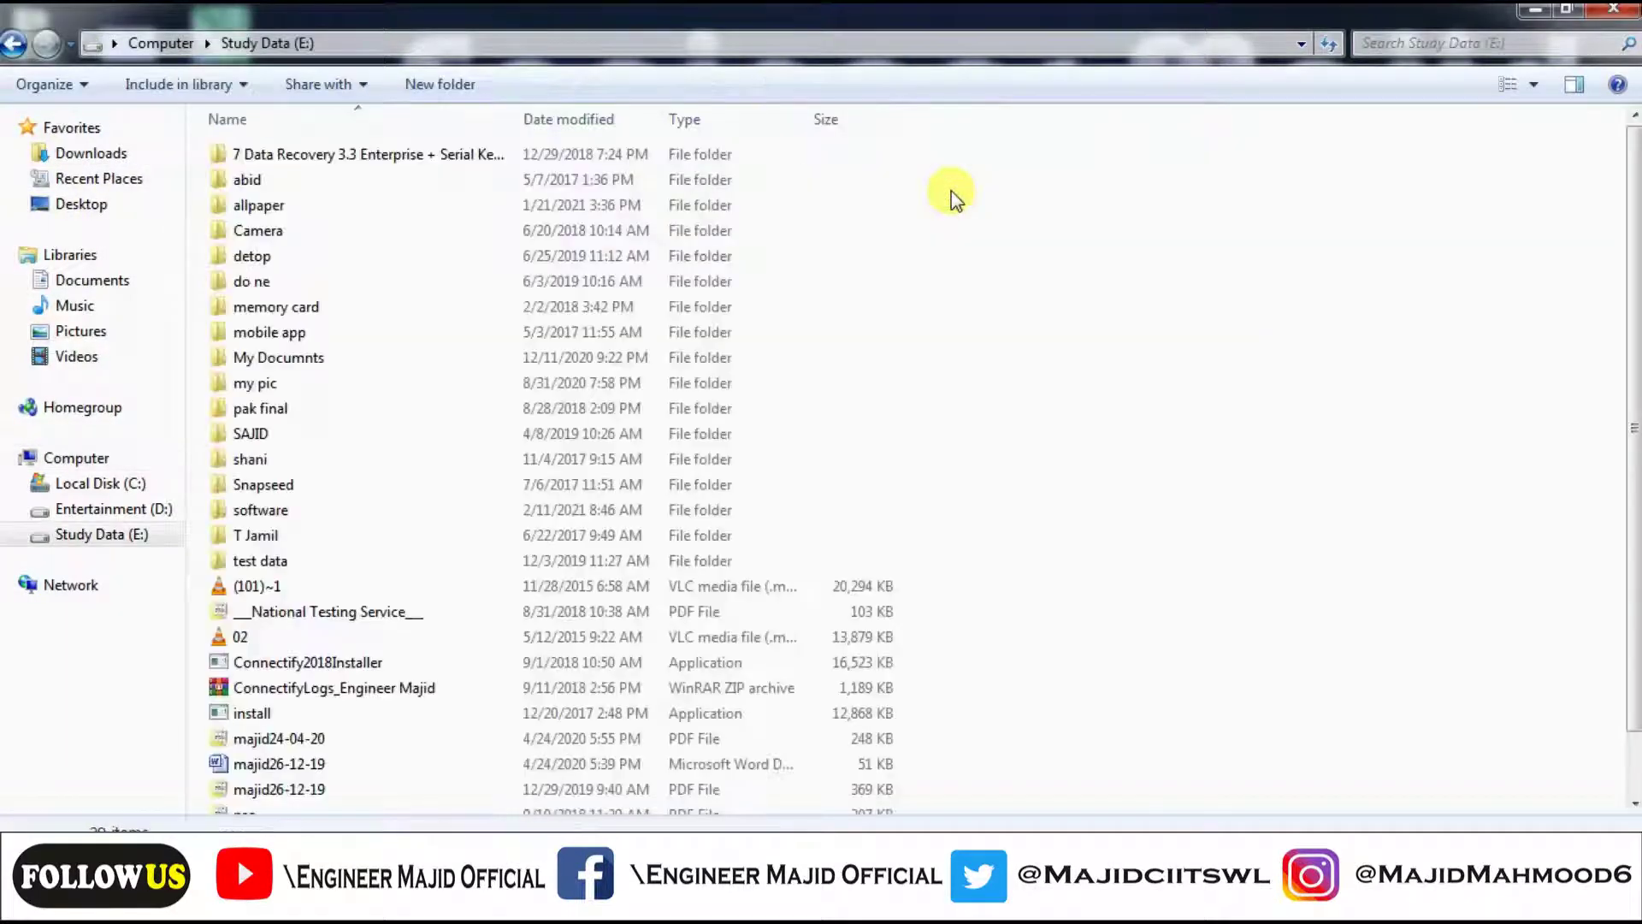
double_click(297, 507)
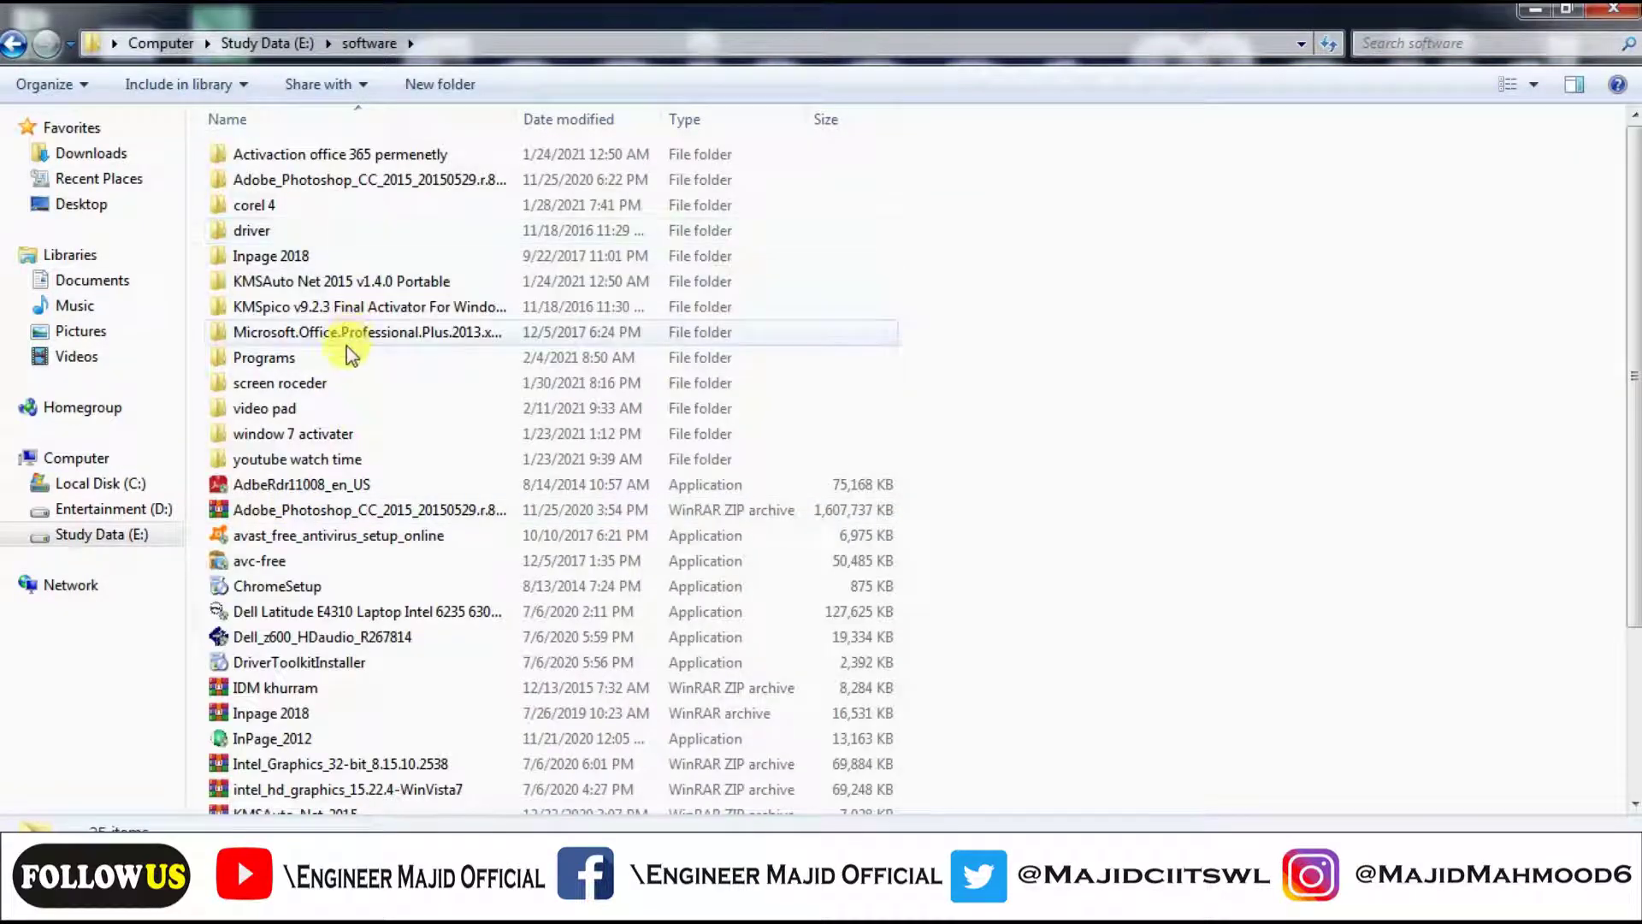
double_click(348, 358)
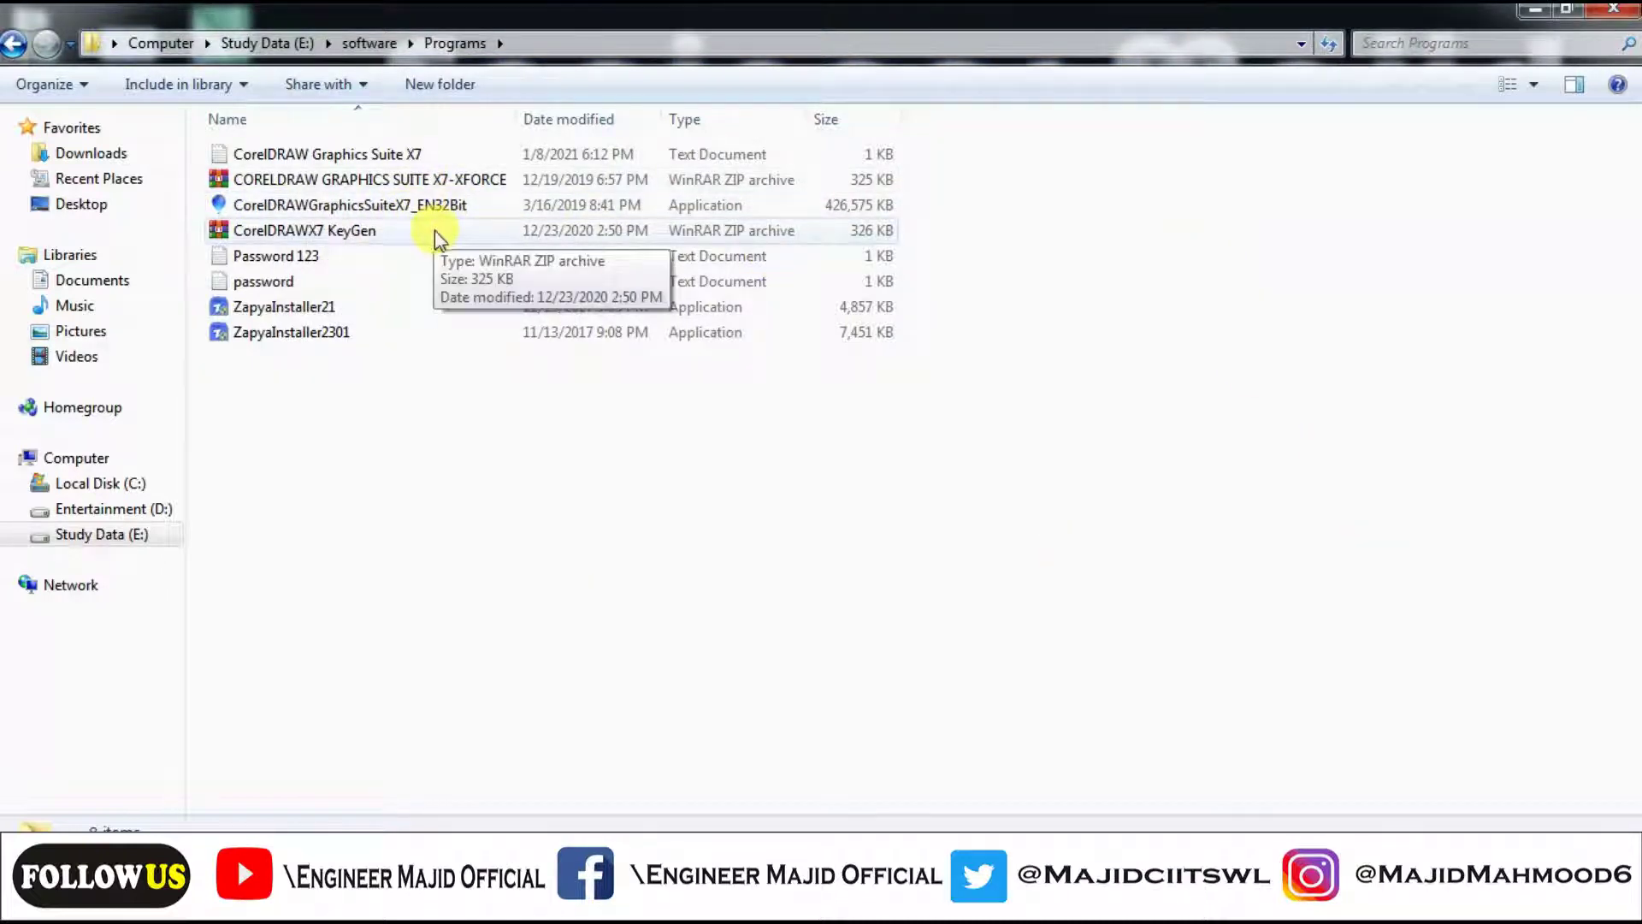
right_click(1205, 268)
left_click(1255, 364)
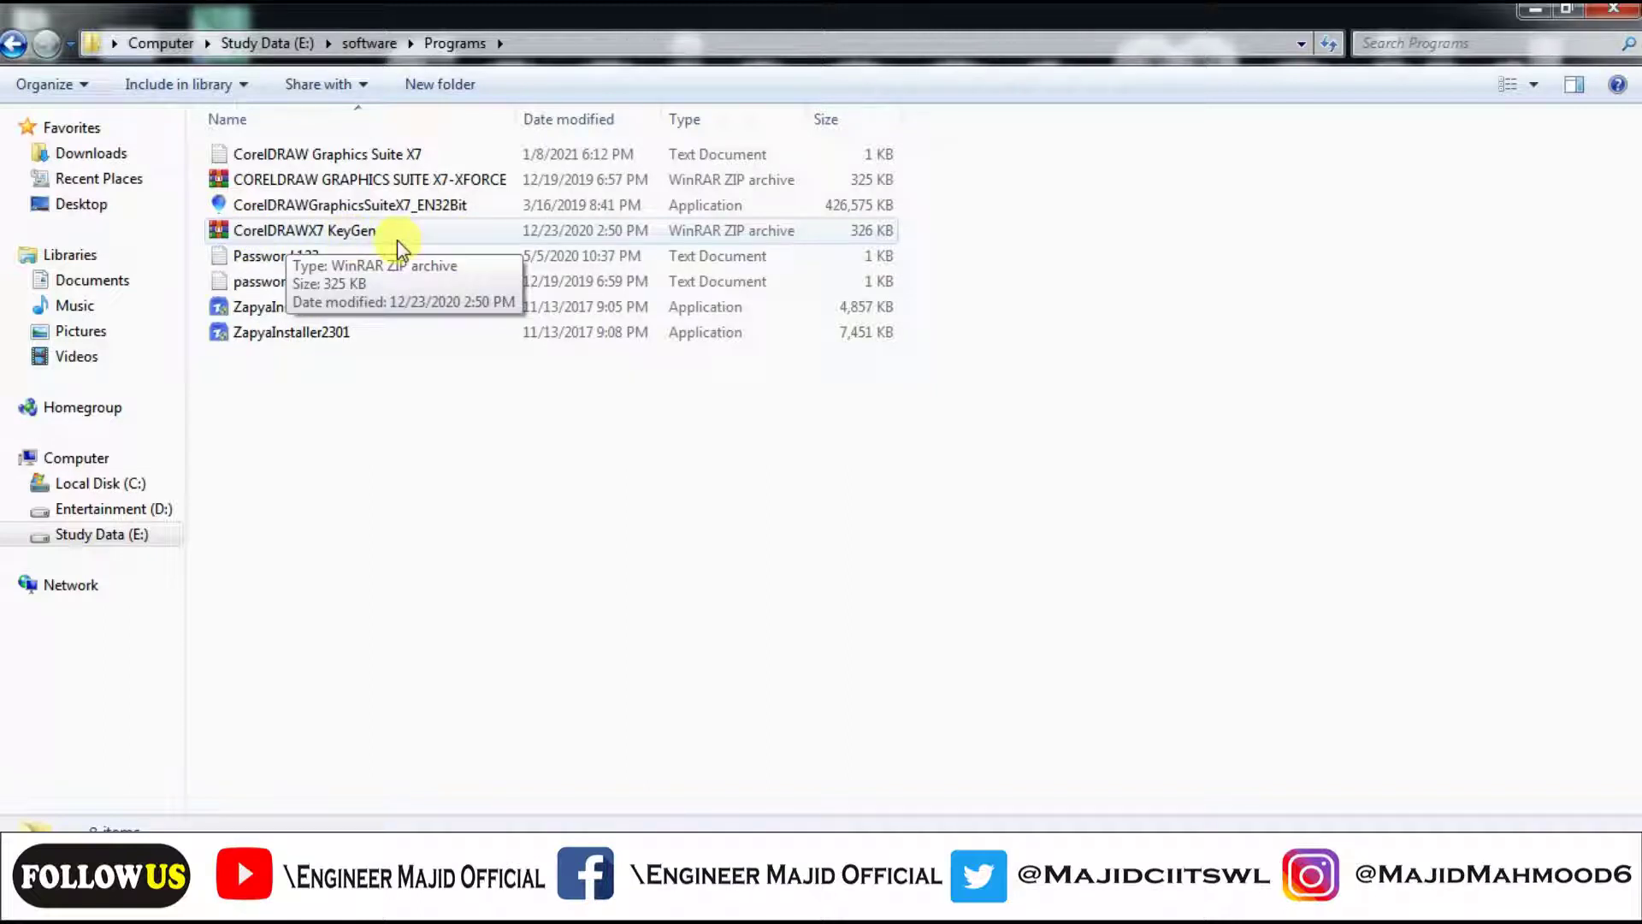
left_click(438, 233)
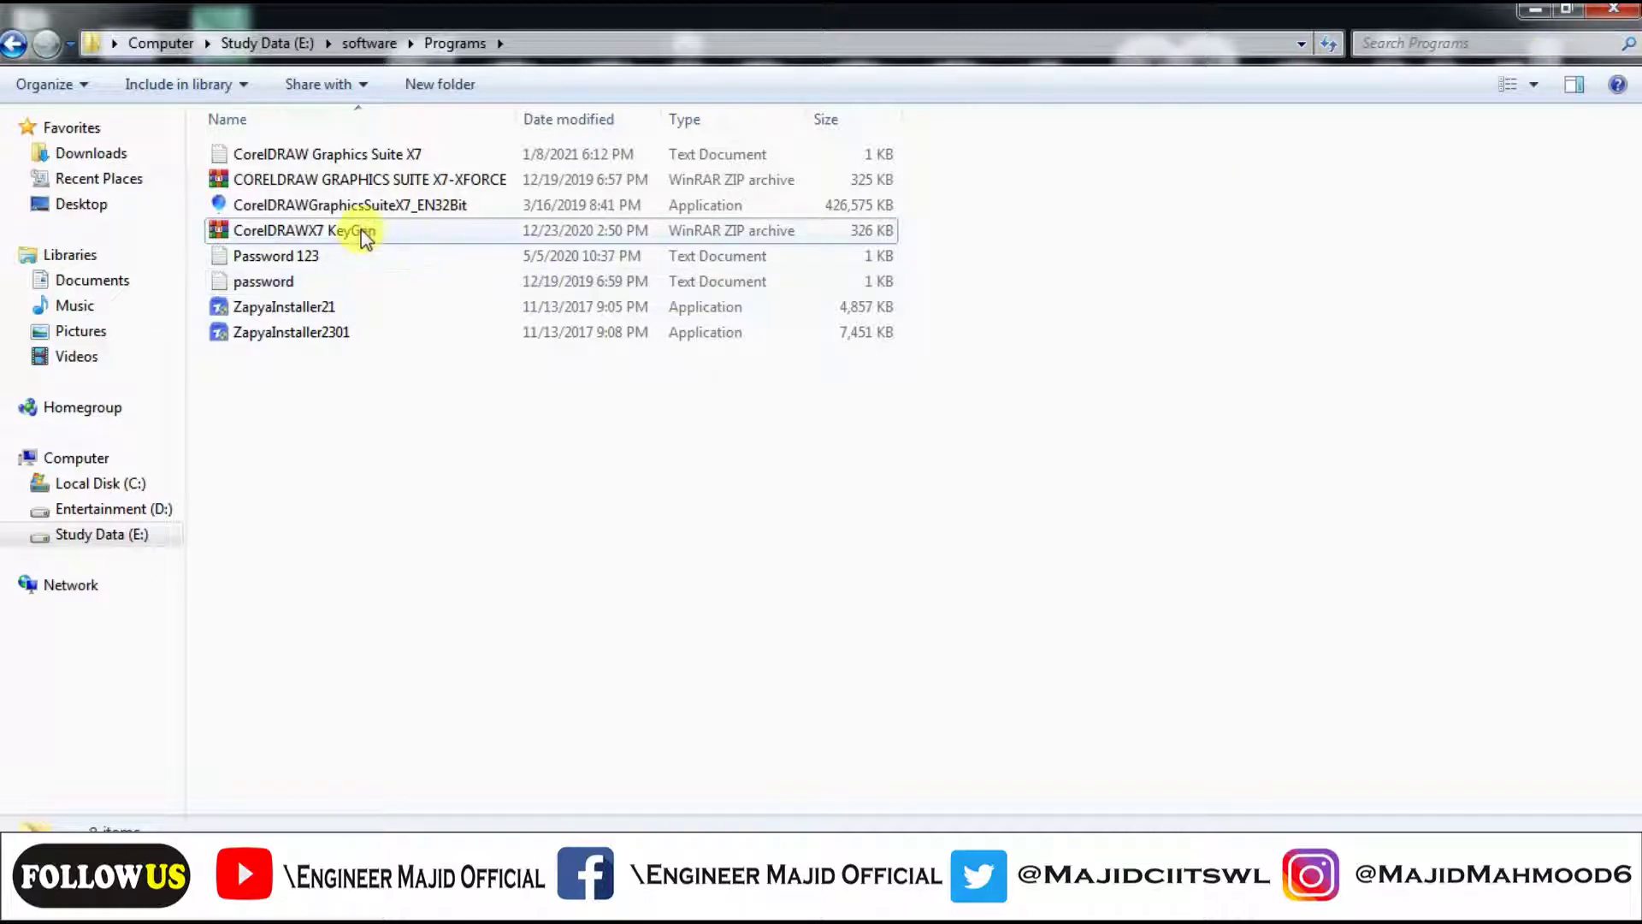
Open the CorelDRAW Graphics Suite X7 text file, examine its serial number and activation code lines, and close it.
double_click(396, 155)
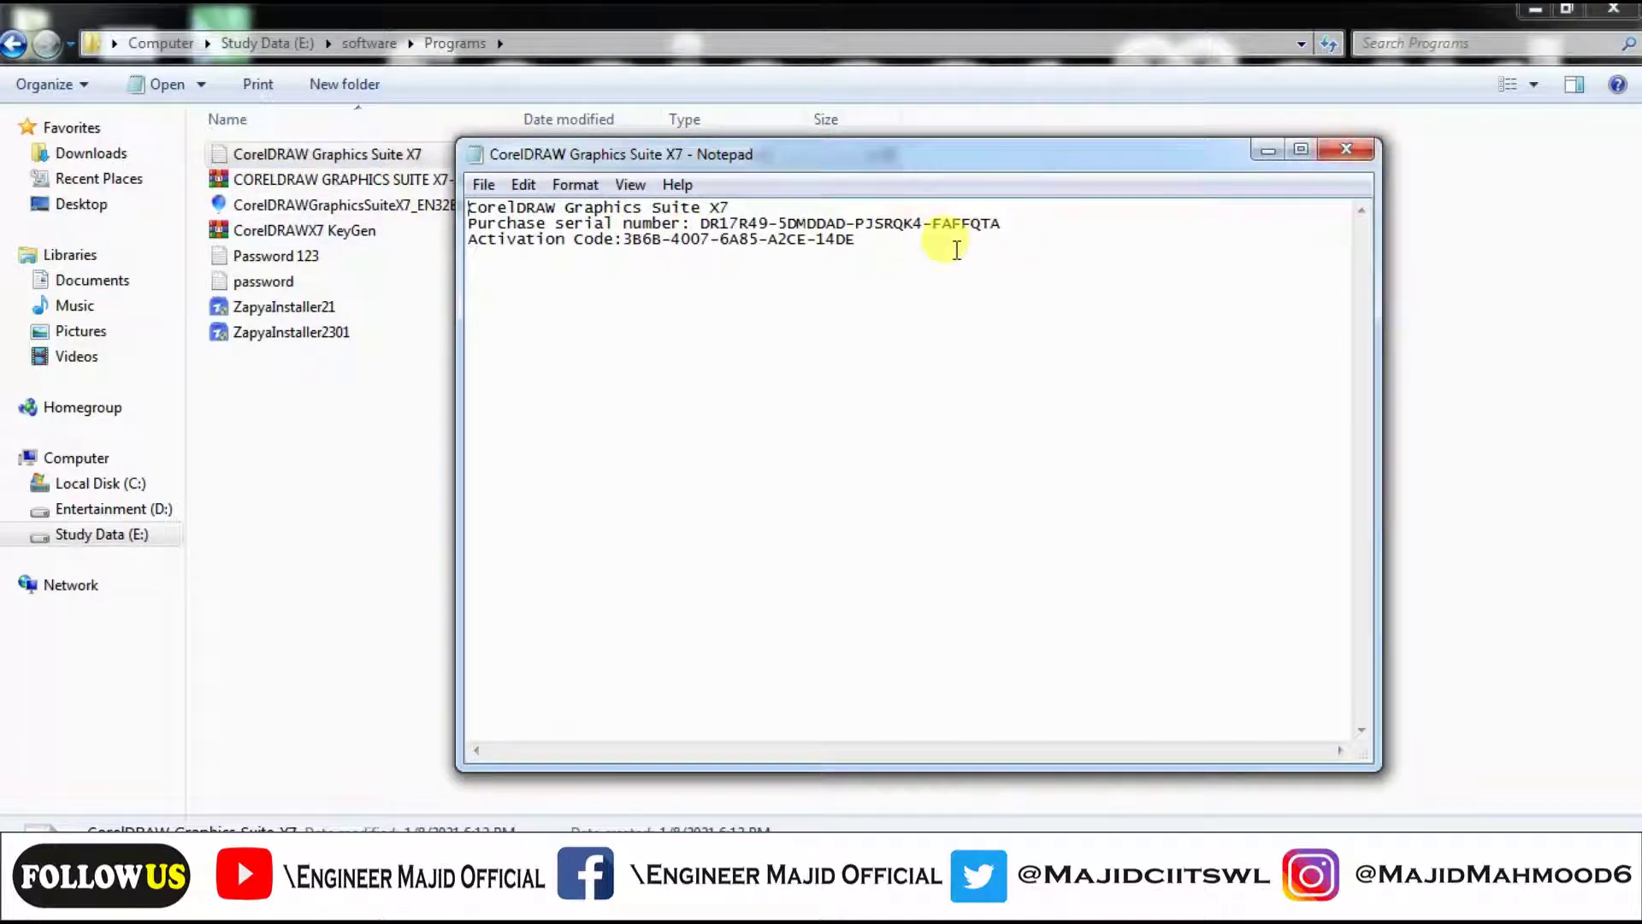
left_click_drag(1029, 220, 765, 199)
left_click_drag(851, 240, 699, 222)
left_click(959, 305)
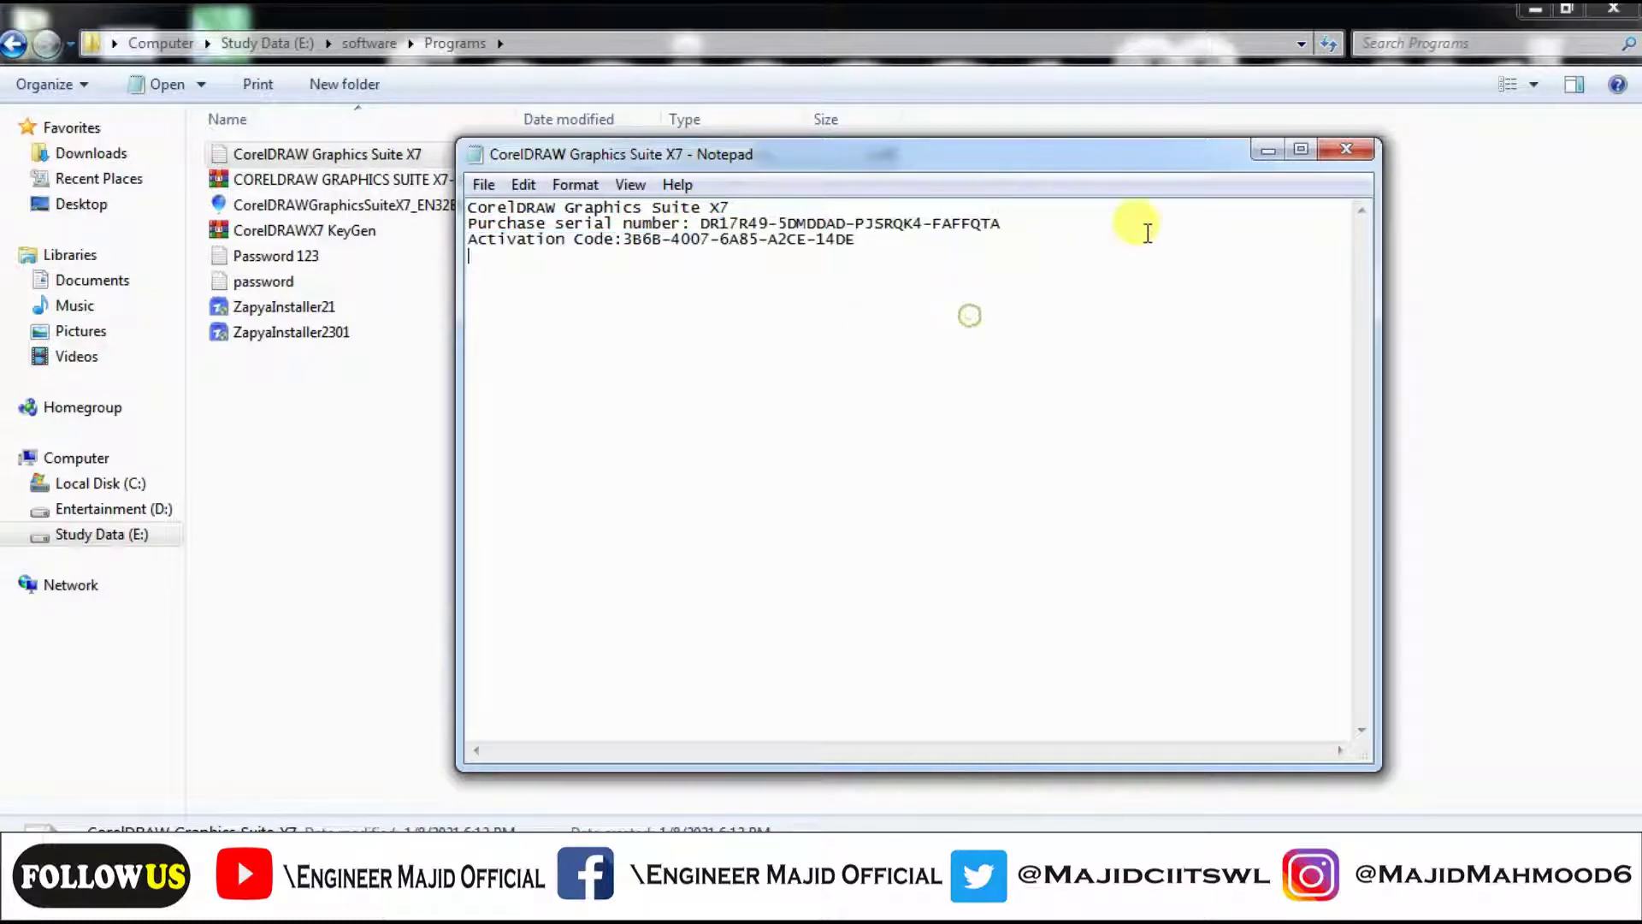
left_click(1334, 152)
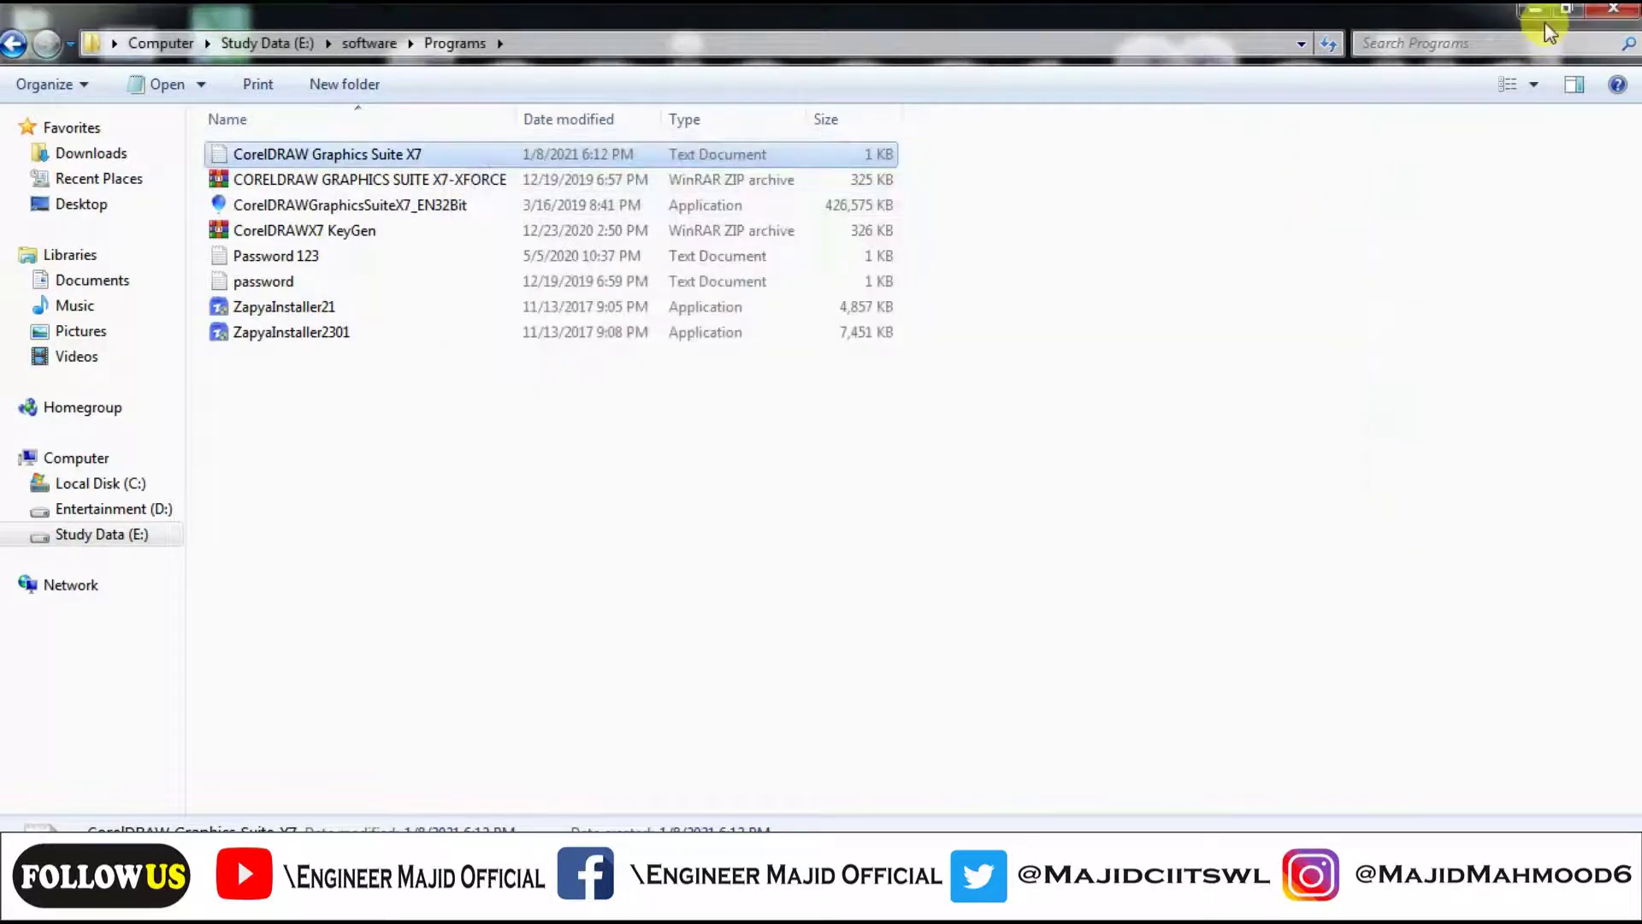
left_click(1542, 15)
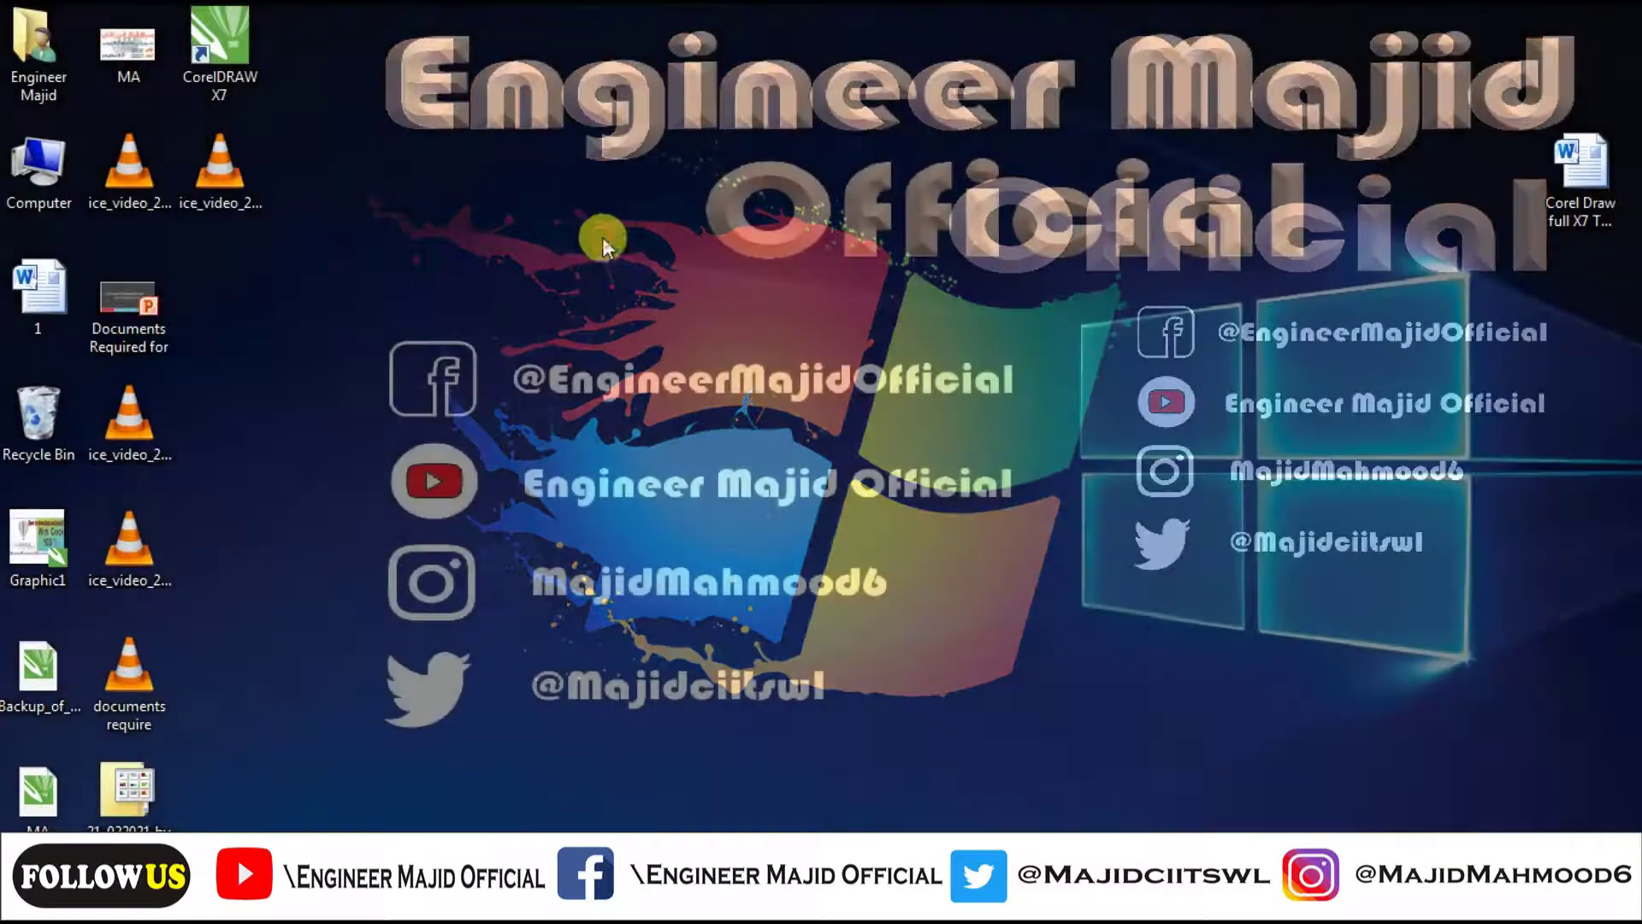
Refresh the desktop and switch to the Untitled-1 drawing in CorelDRAW X7.
right_click(602, 237)
left_click(693, 308)
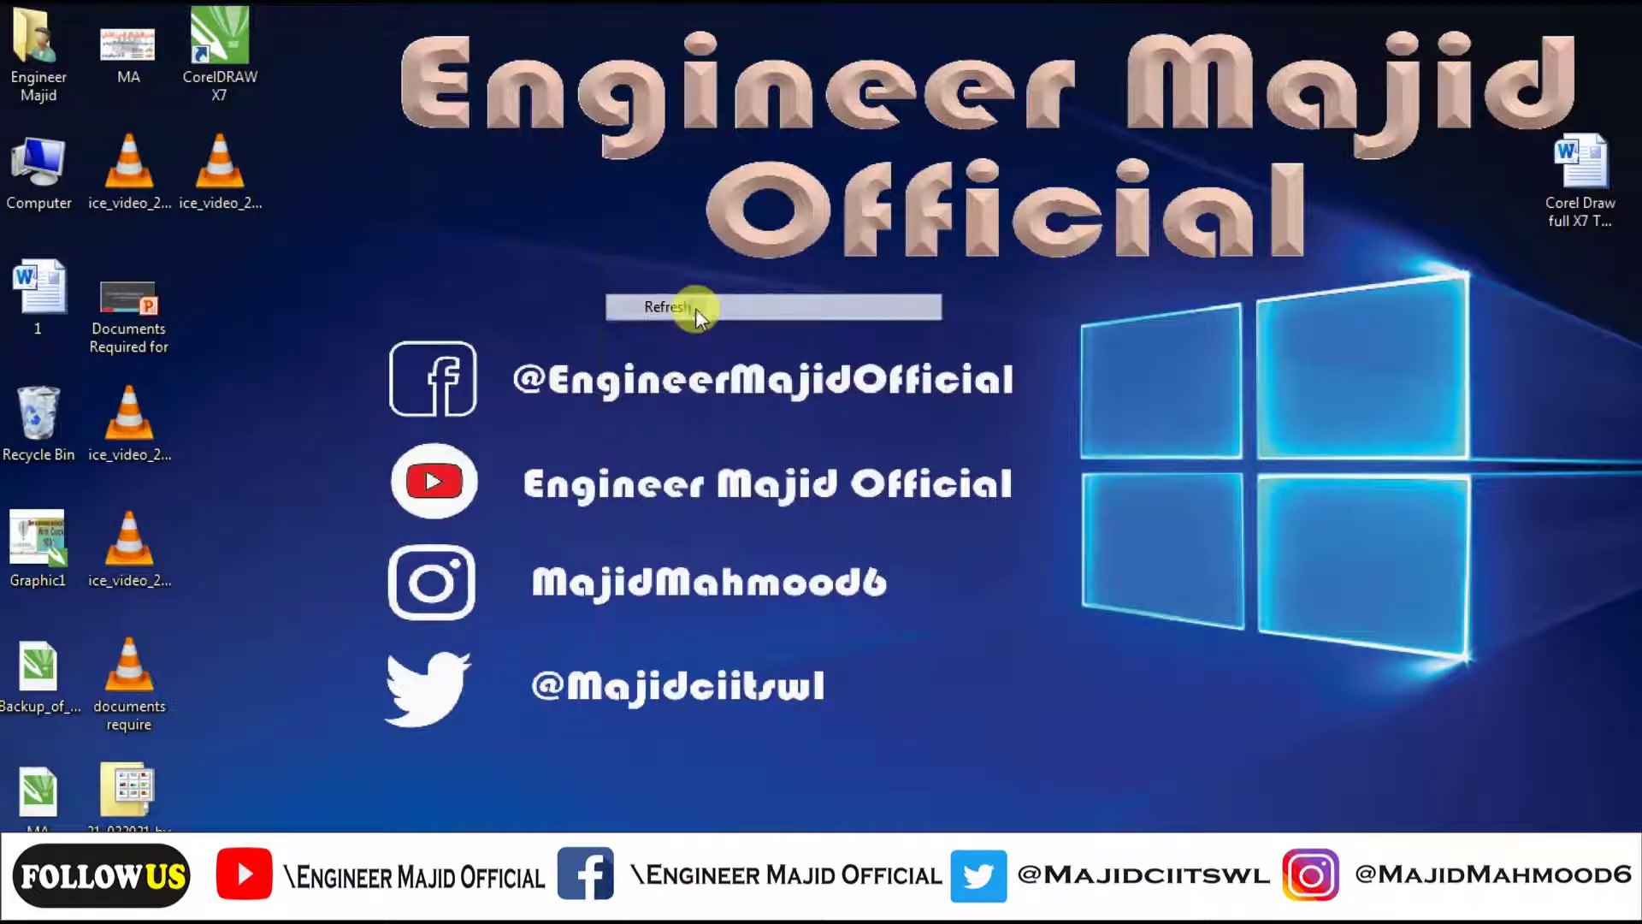
right_click(403, 259)
left_click(504, 327)
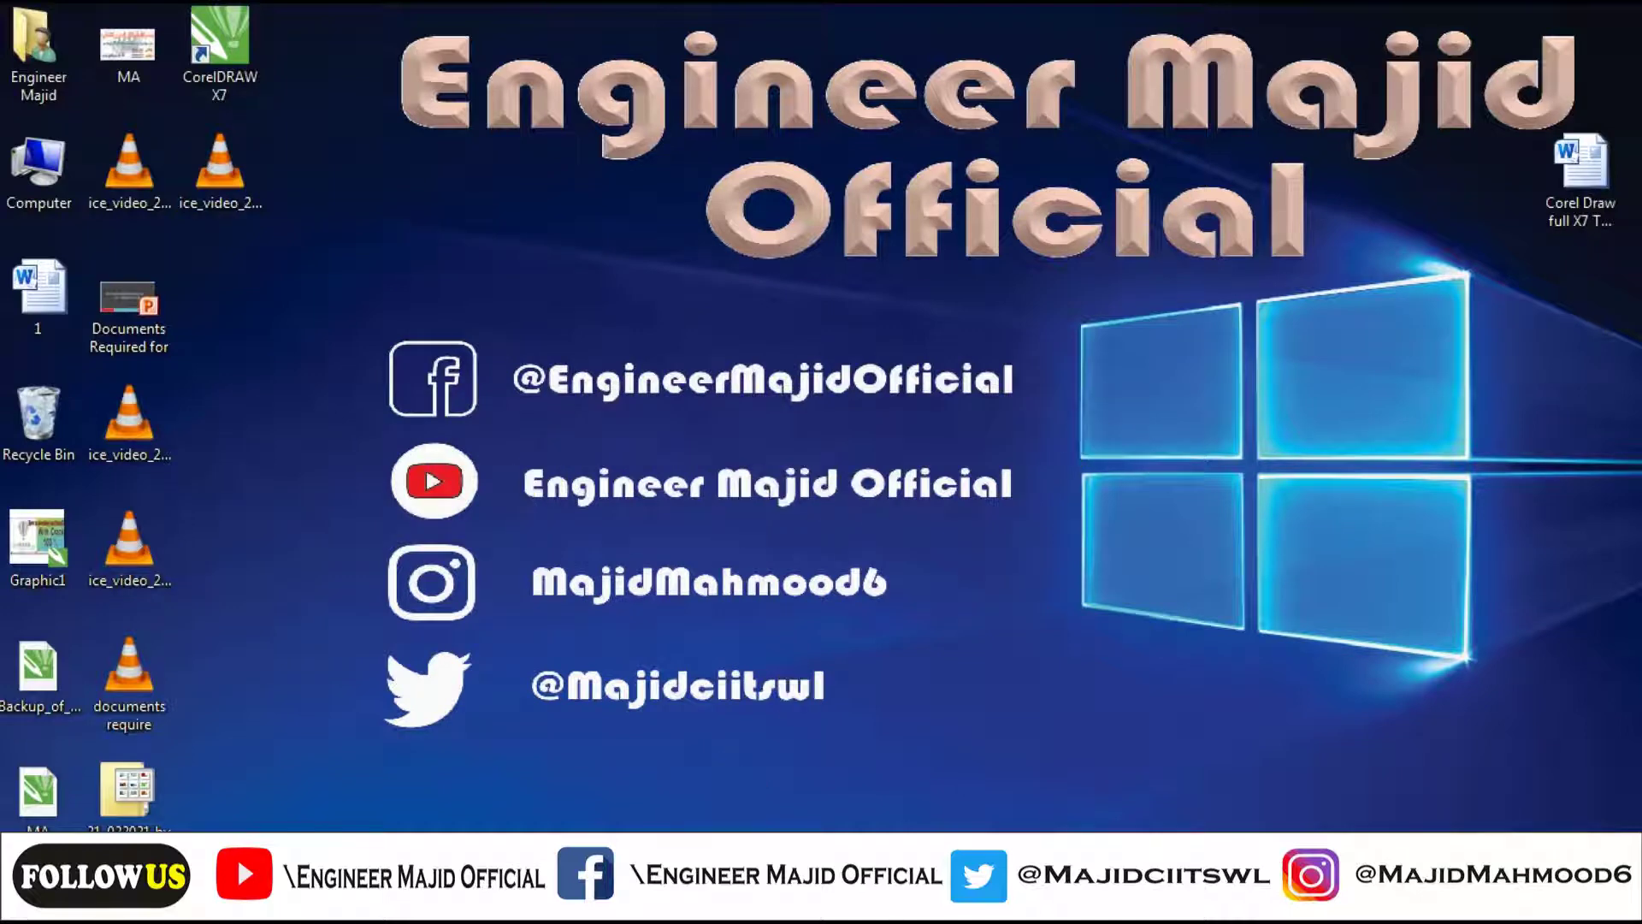
left_click(479, 900)
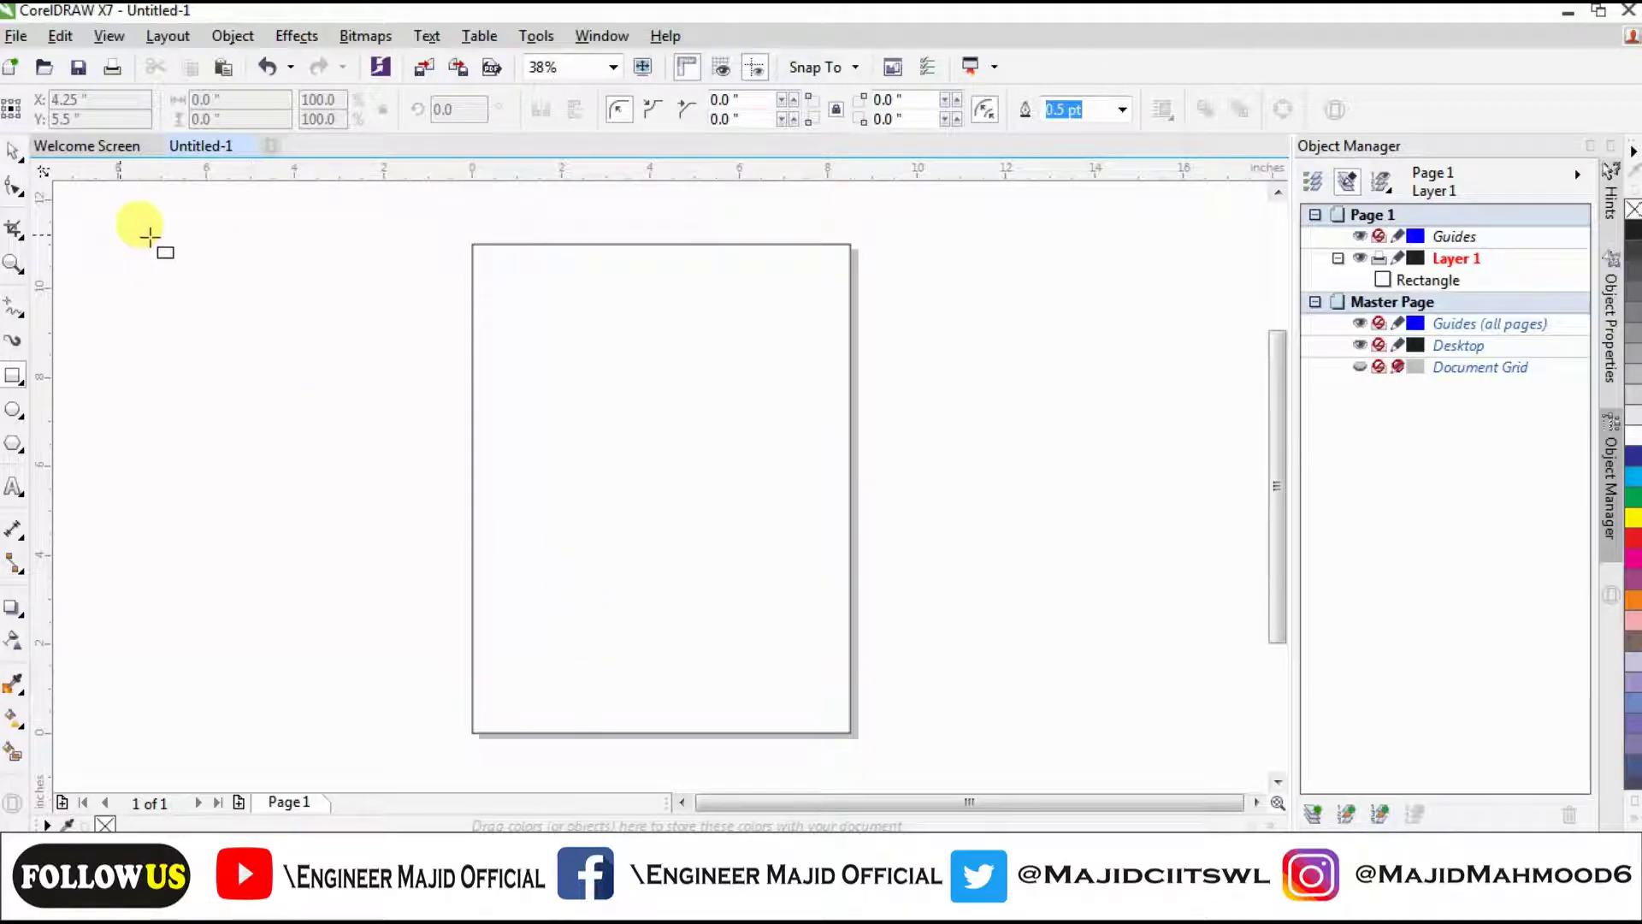
Add a page-sized rectangle around the Letter page and set its width to 7.5 inches.
double_click(13, 376)
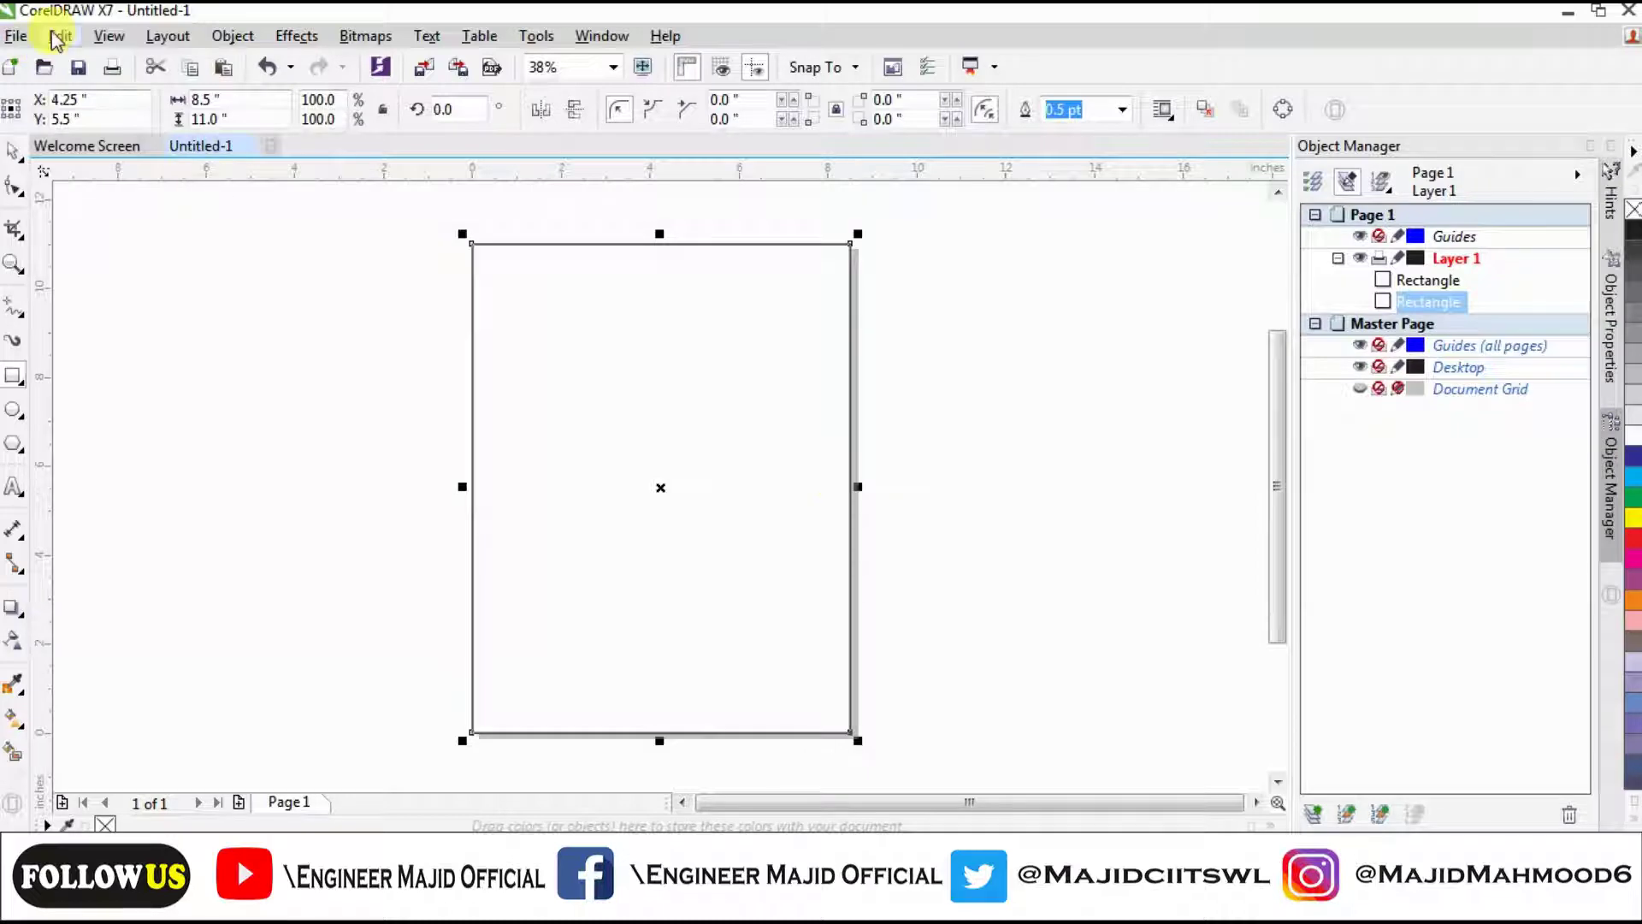
left_click(19, 36)
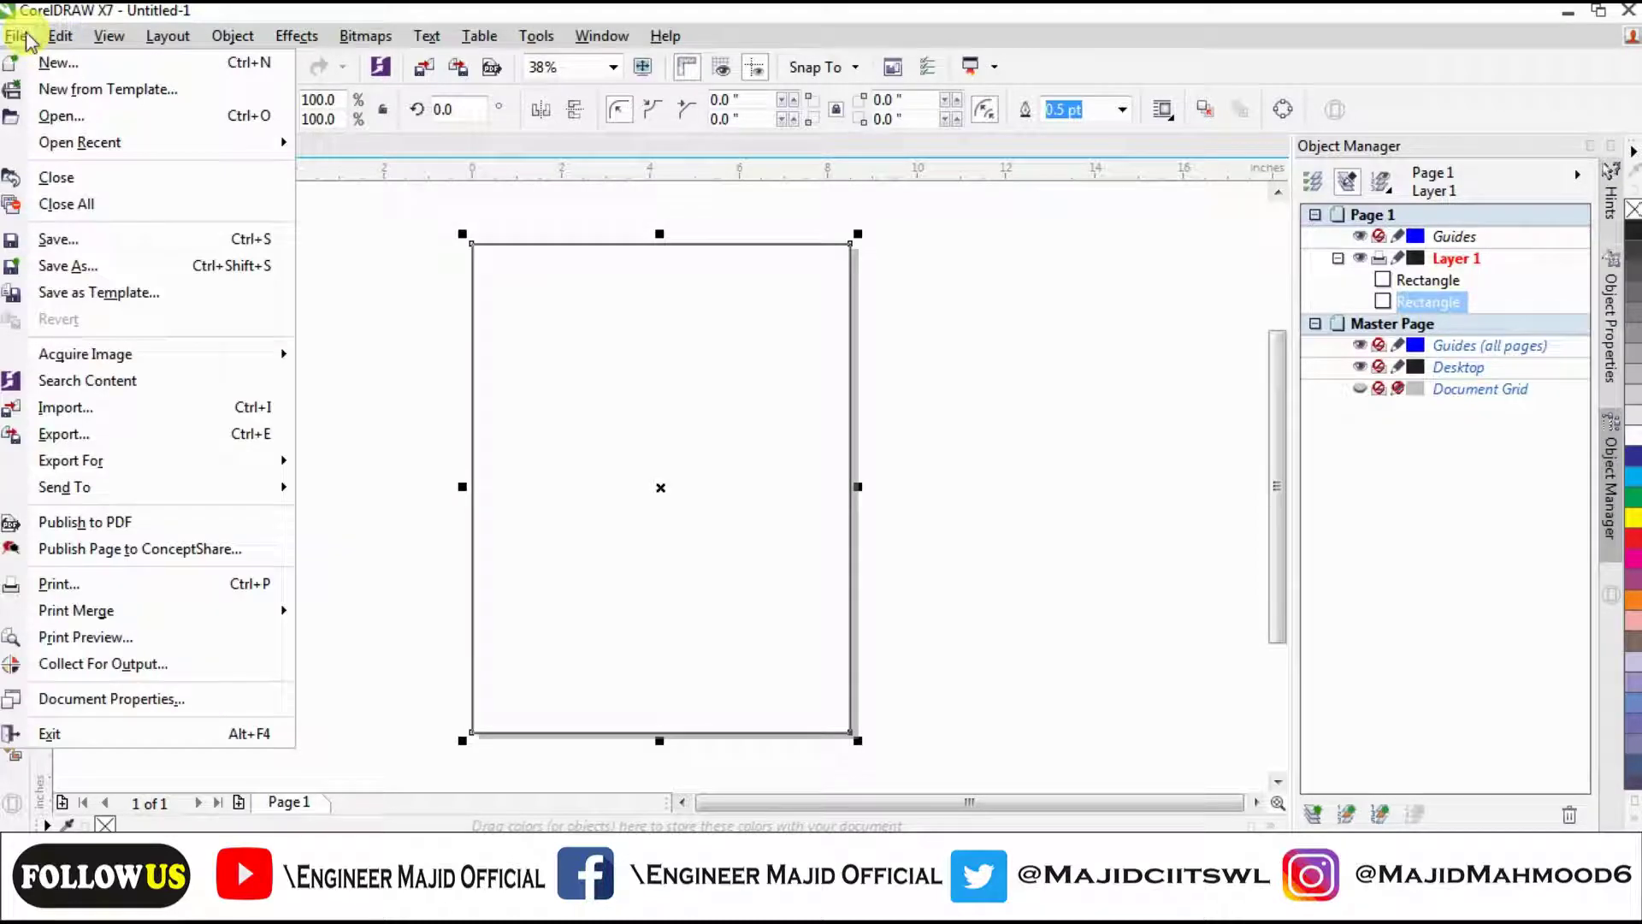
left_click(548, 421)
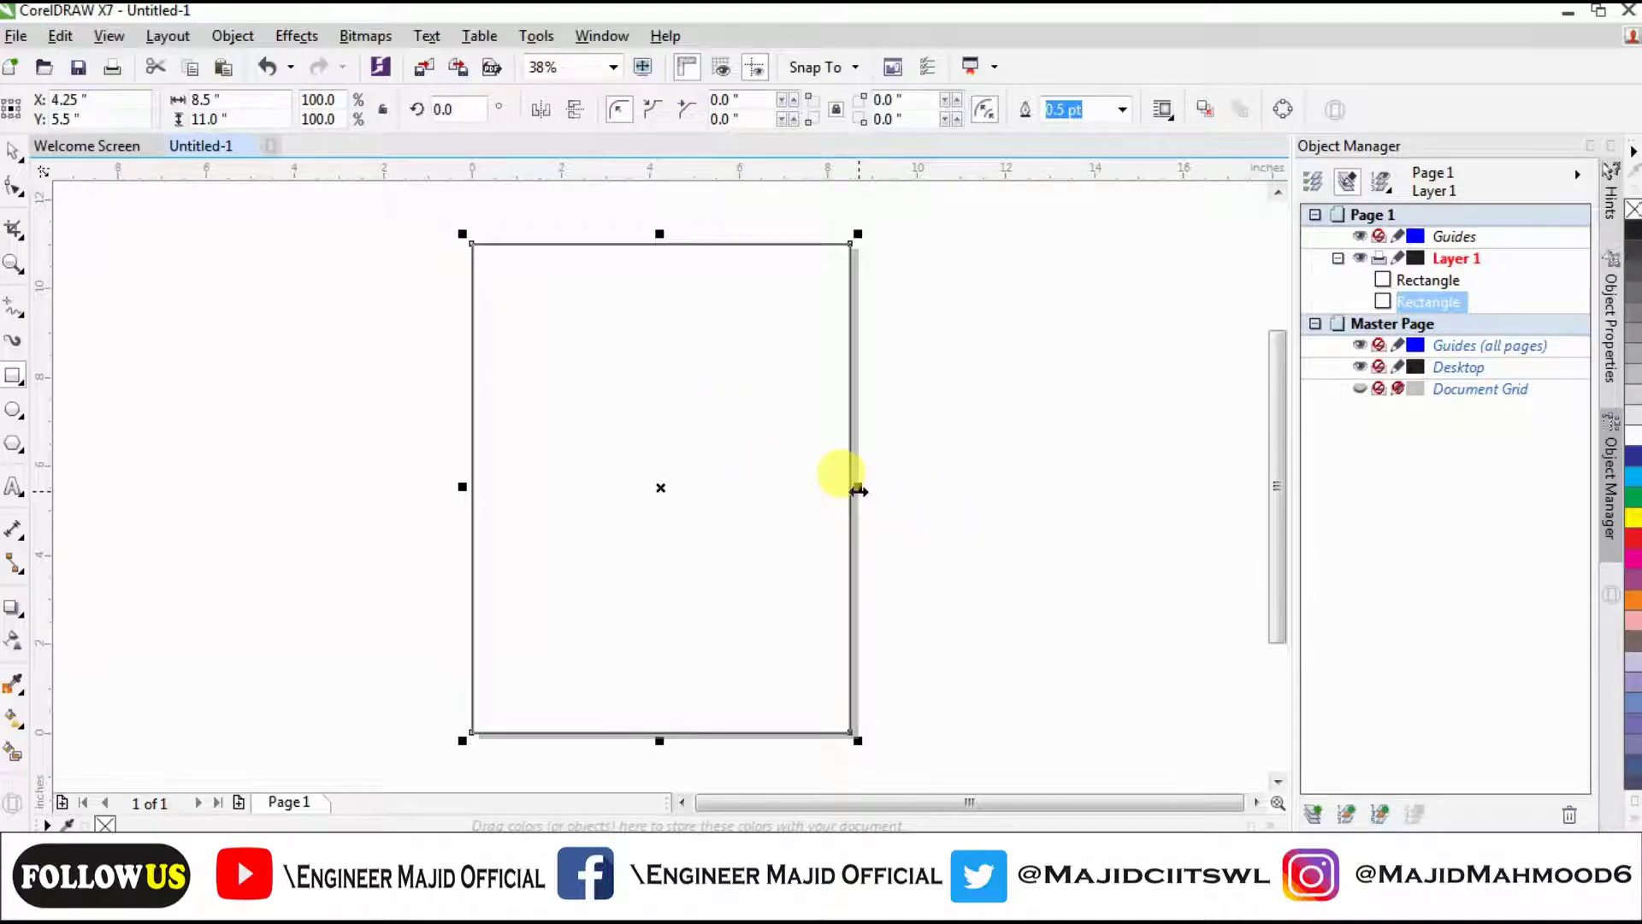
mouse_move(859, 490)
left_mouse_down()
mouse_move(992, 490)
mouse_move(858, 489)
left_mouse_up()
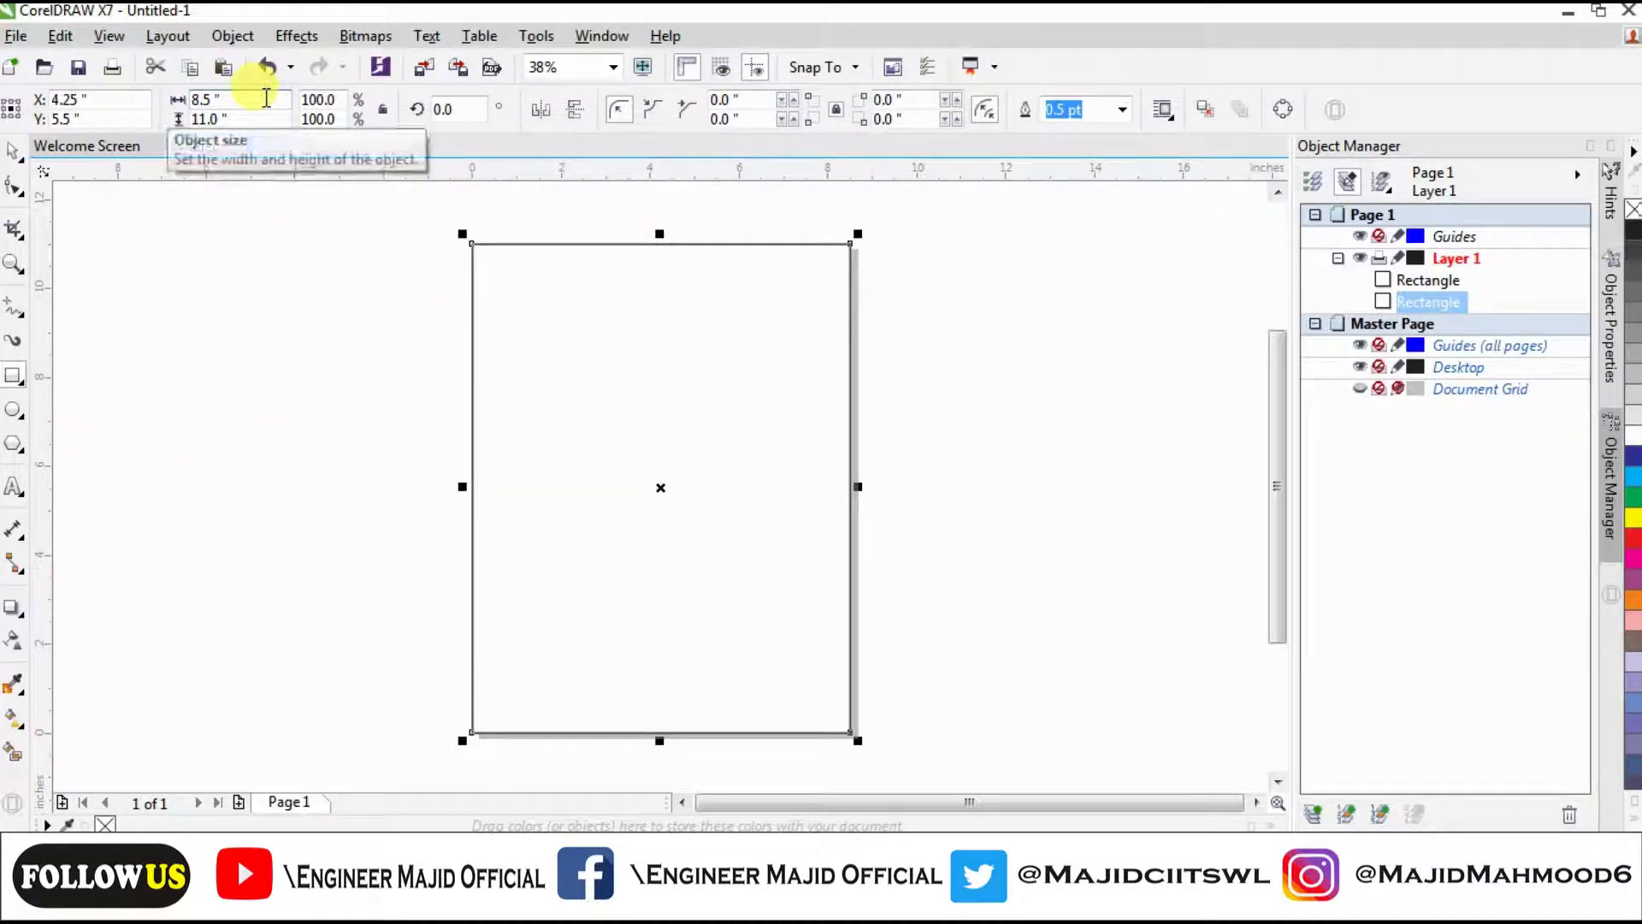
key("BackSpace")
key("BackSpace")
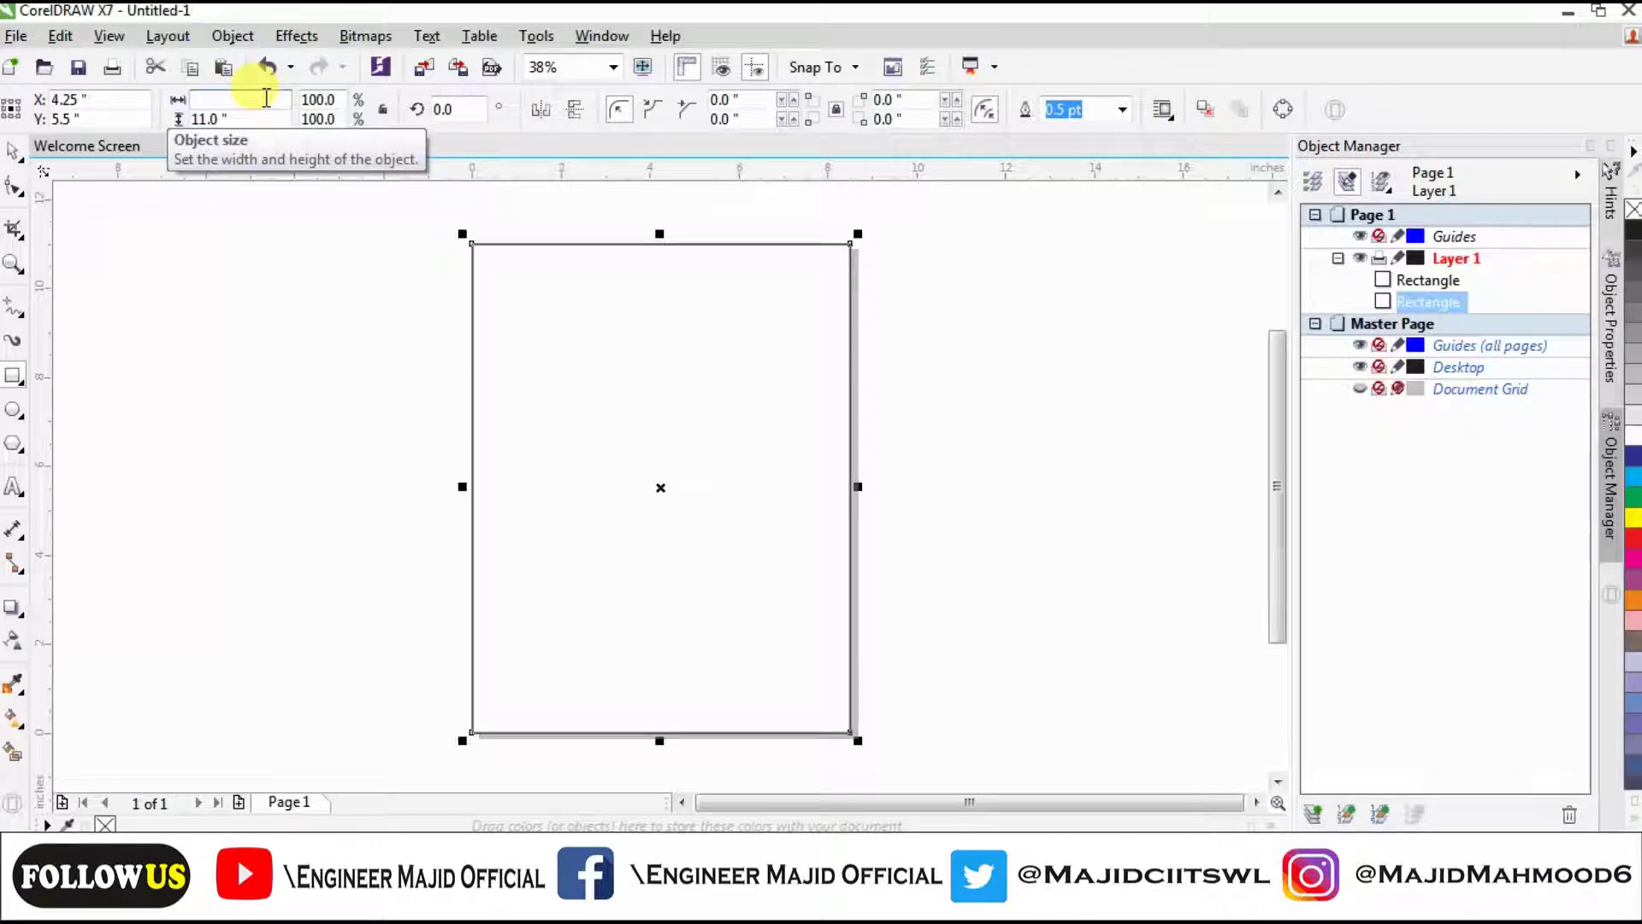
type("7.5 \"")
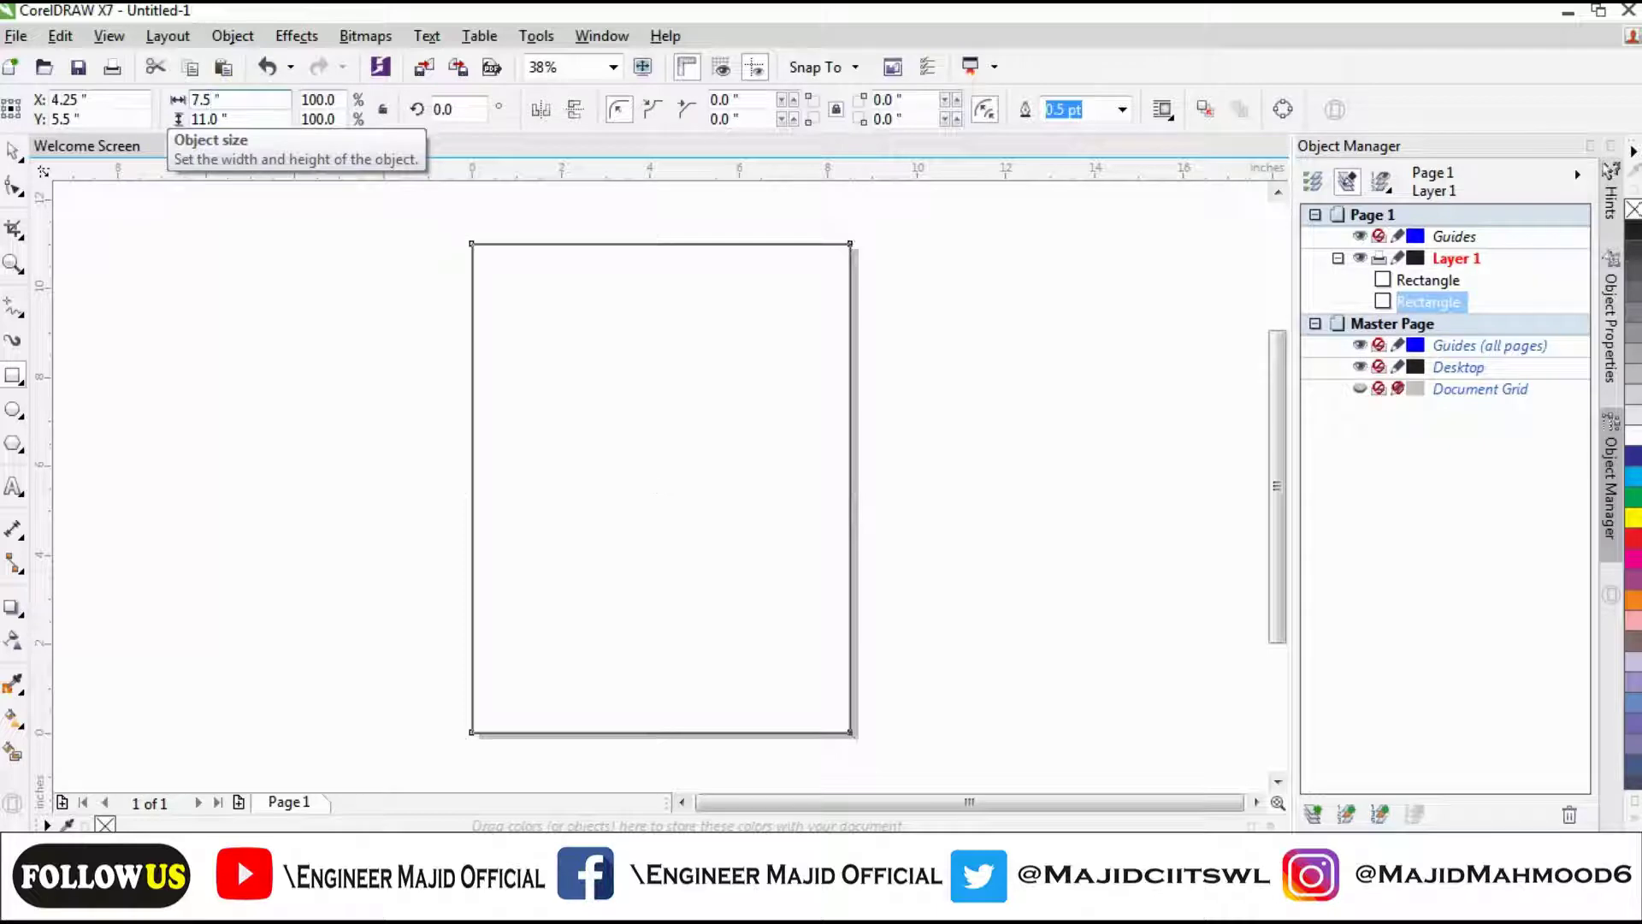
key("Return")
Delete the selected 7.5-inch-wide rectangle from the page.
double_click(197, 118)
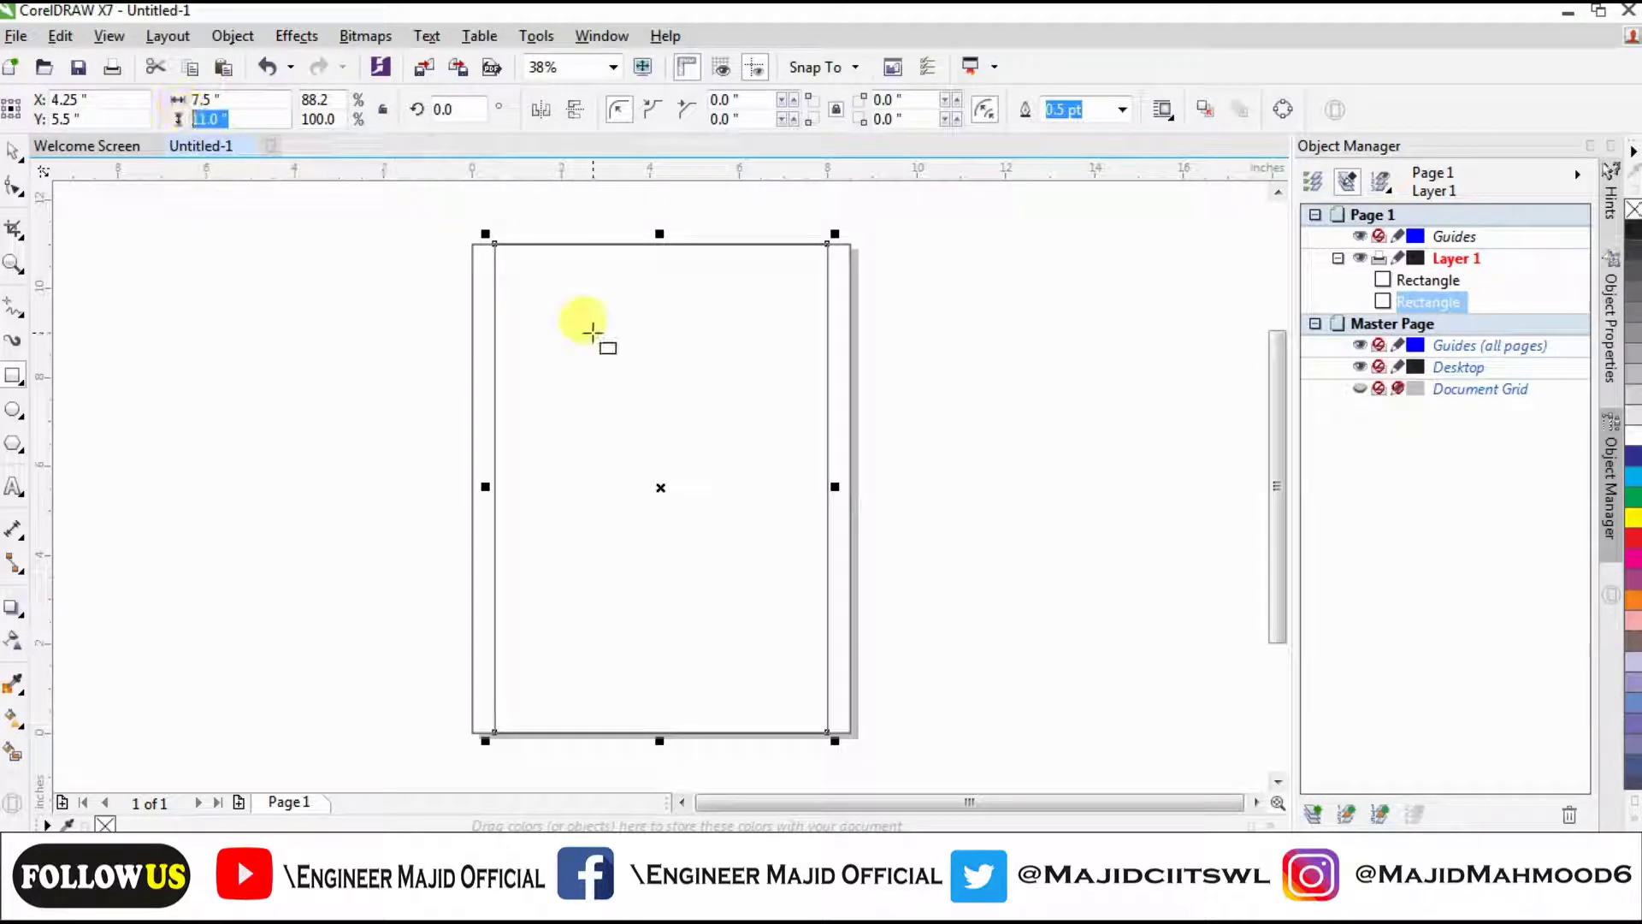
left_click(13, 152)
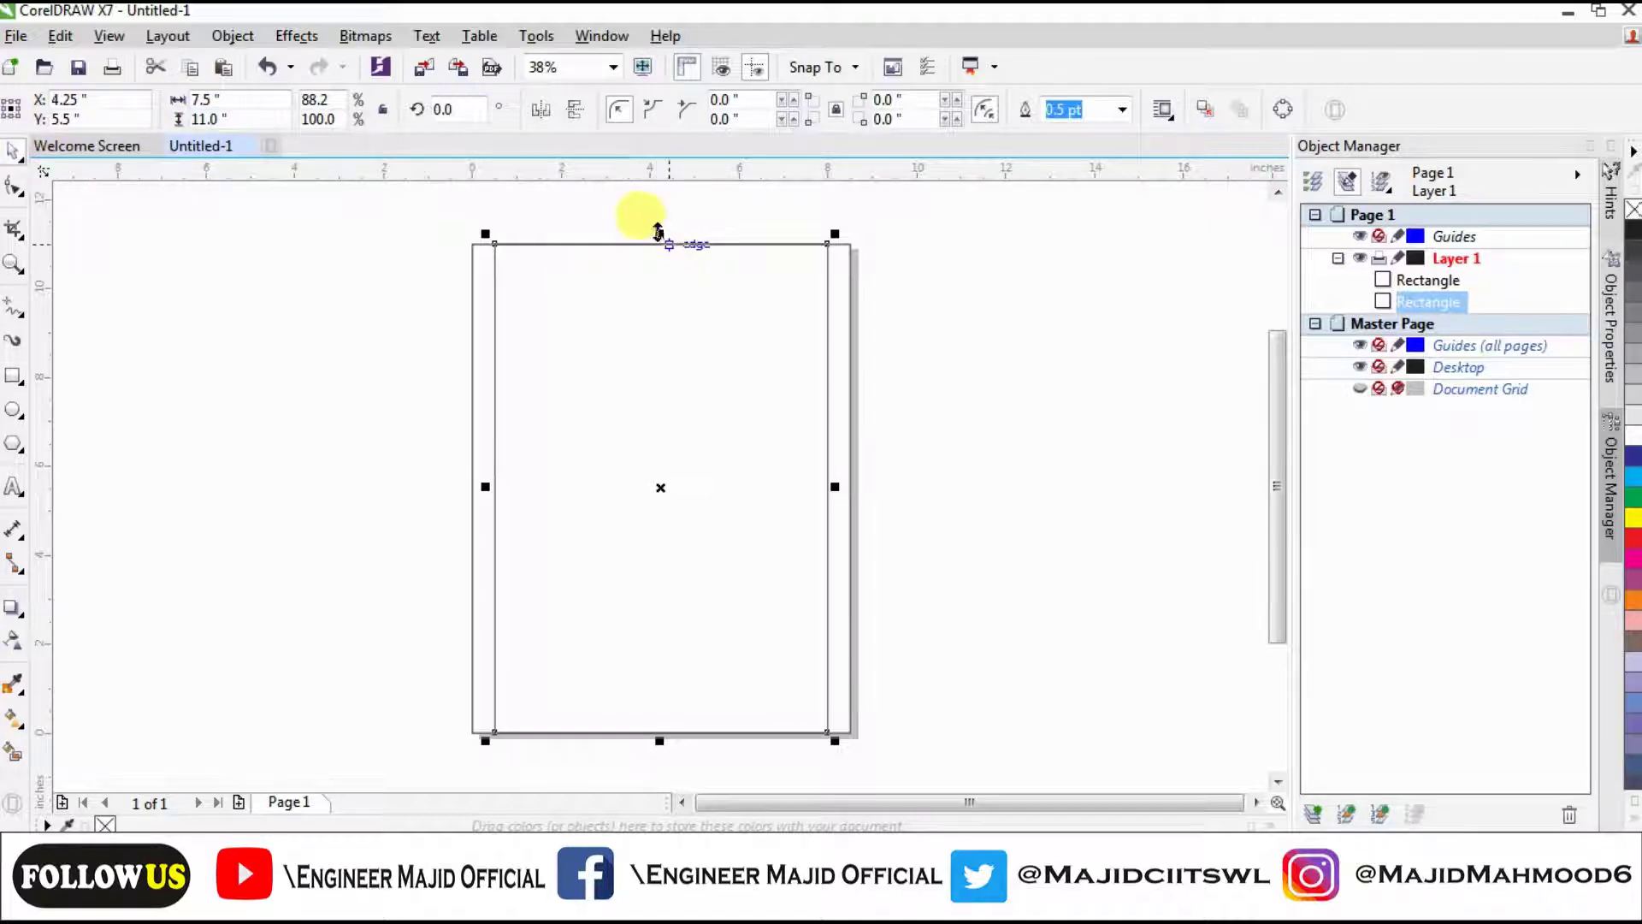
left_click(657, 230)
key("Delete")
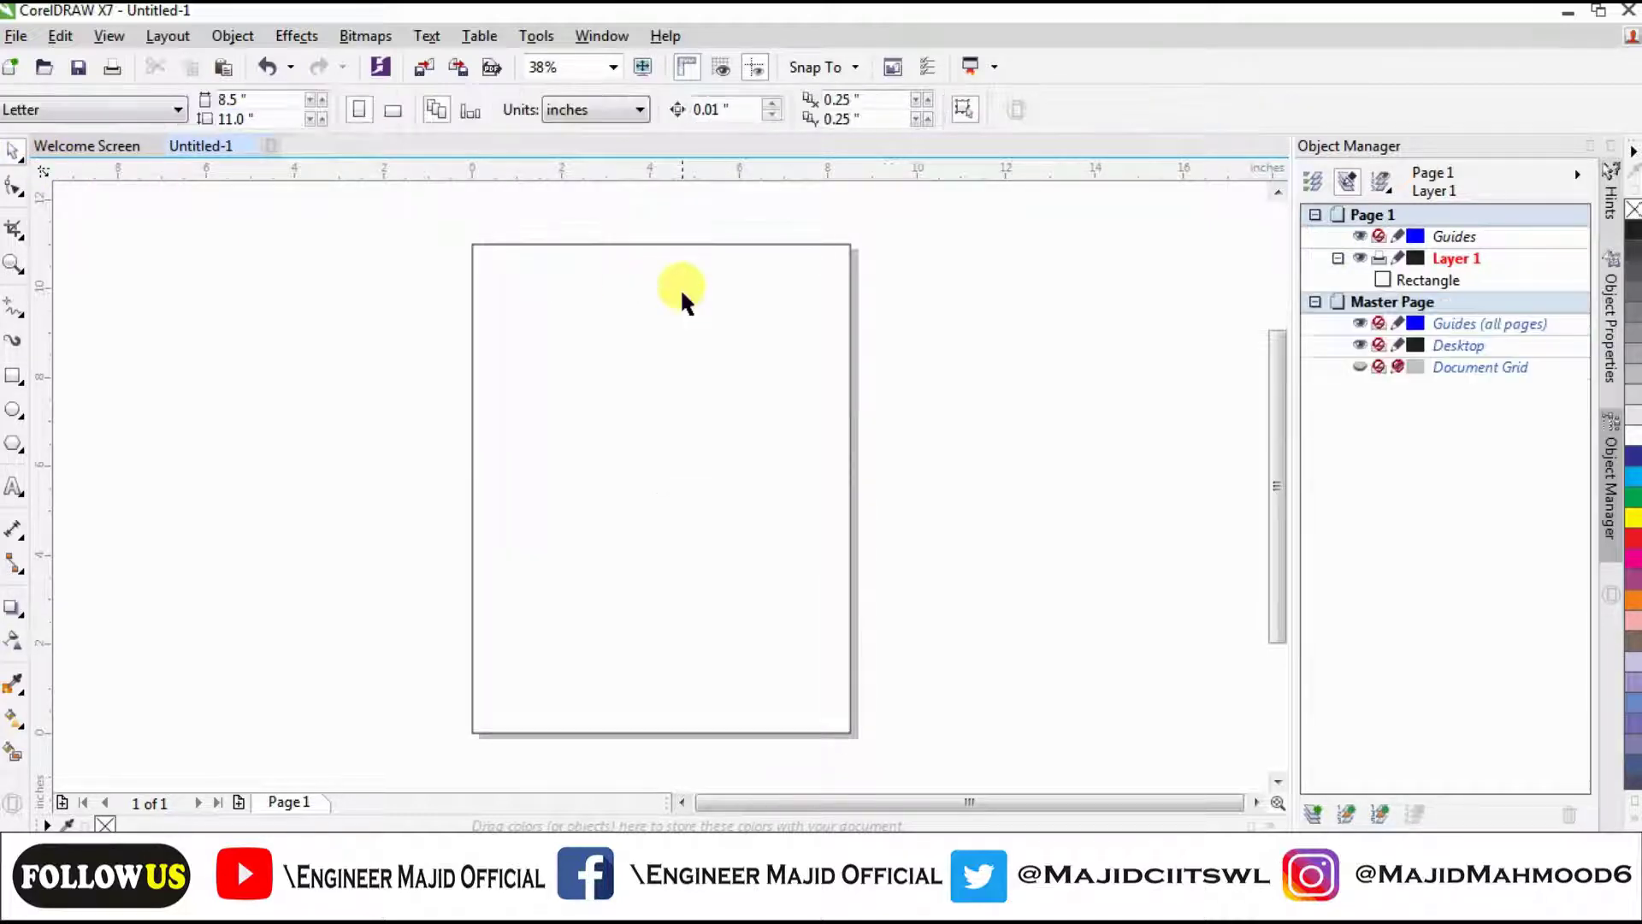
Set the page dimensions to 7.5 inches wide and 5 inches high.
left_click_drag(260, 102, 192, 100)
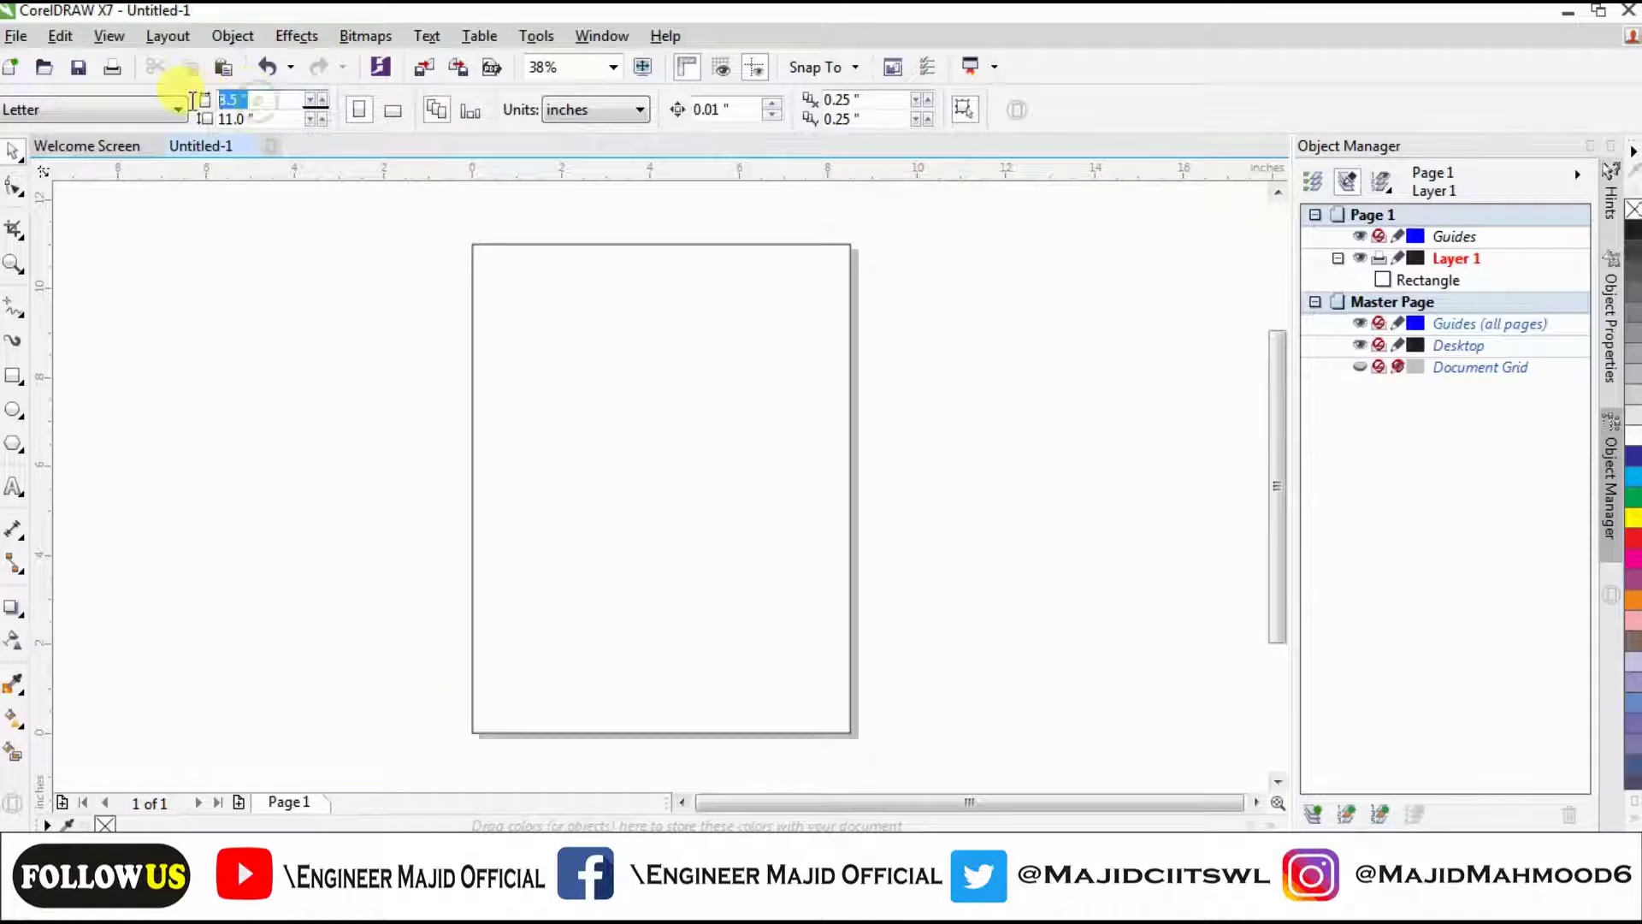
type("7")
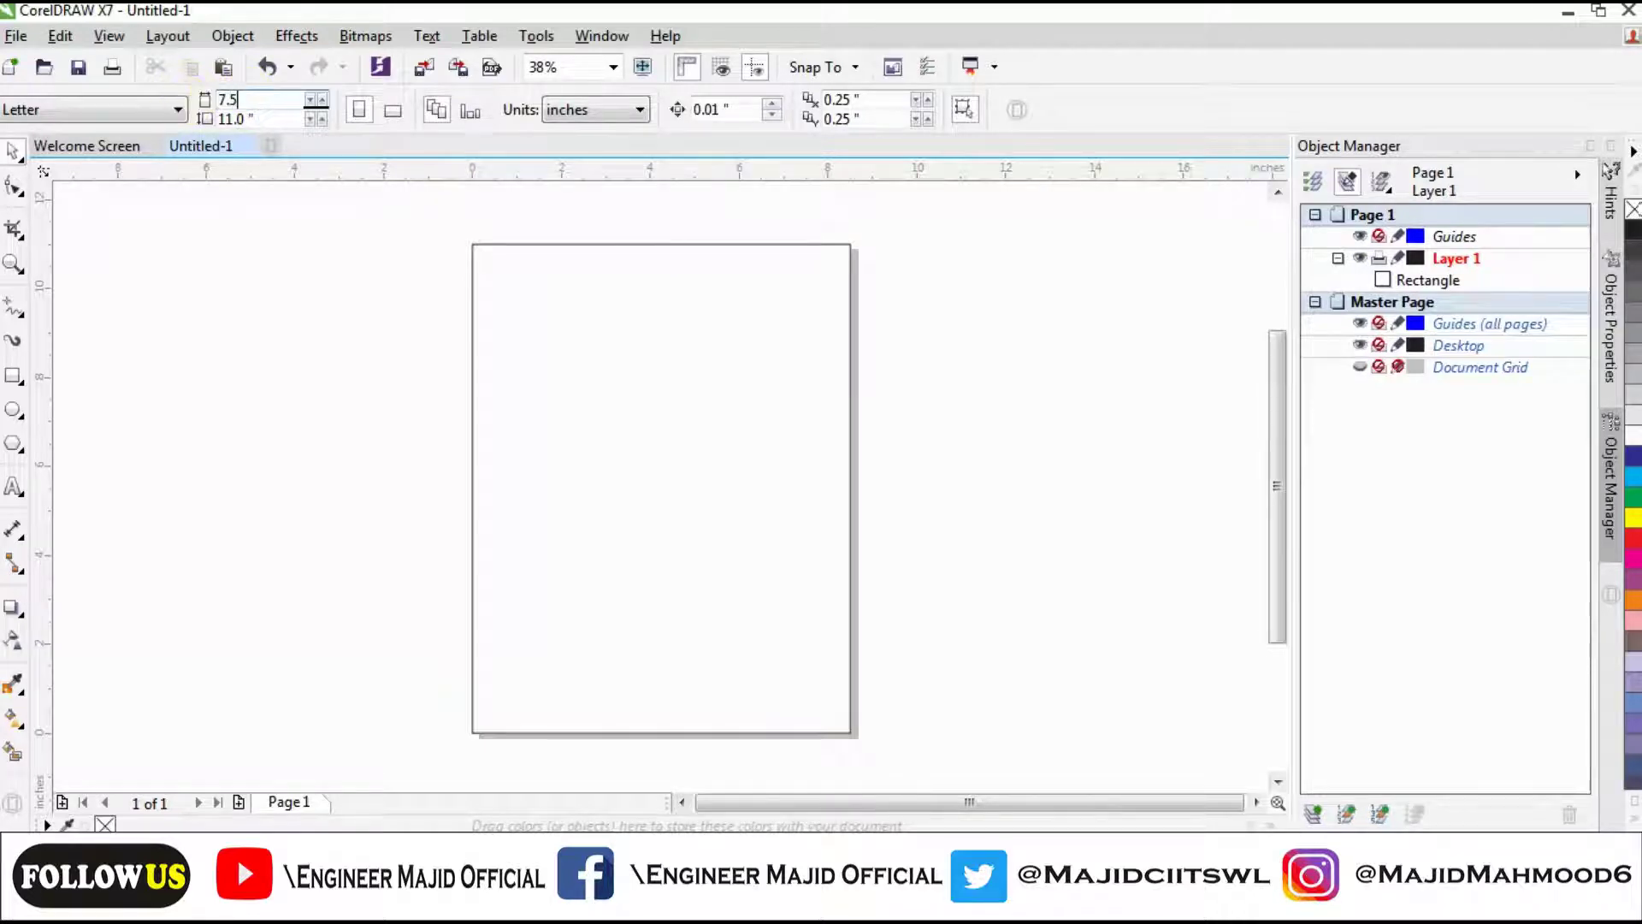
key("Return")
left_click(243, 116)
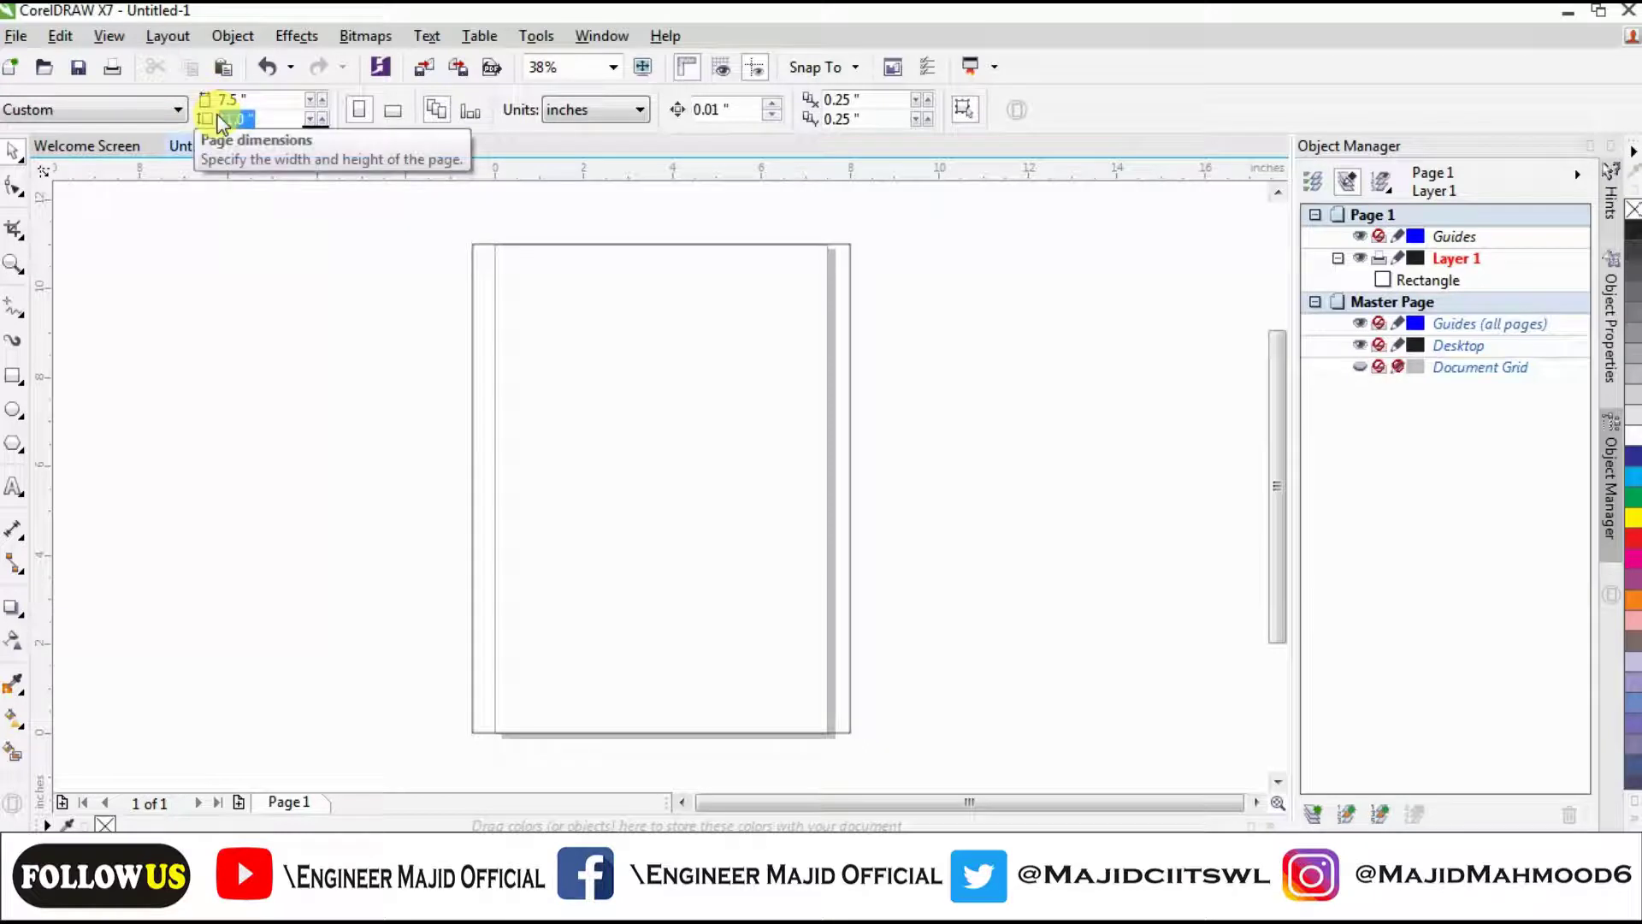
type("5")
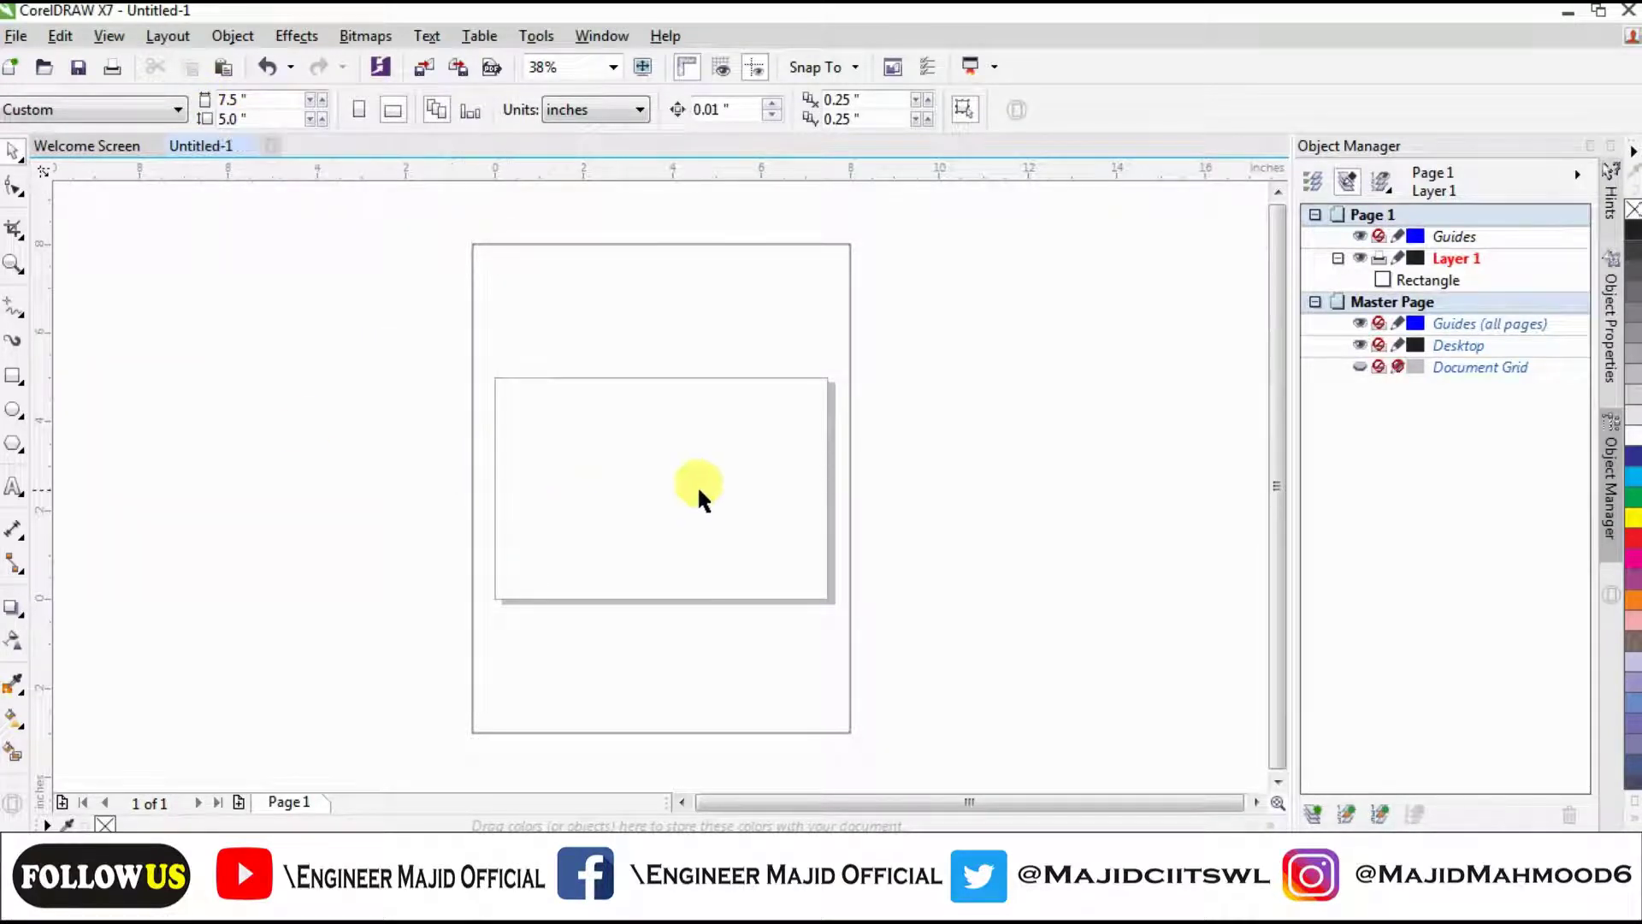
Add two overlapping page-sized rectangles that frame the resized 7.5 by 5 inch page.
double_click(14, 376)
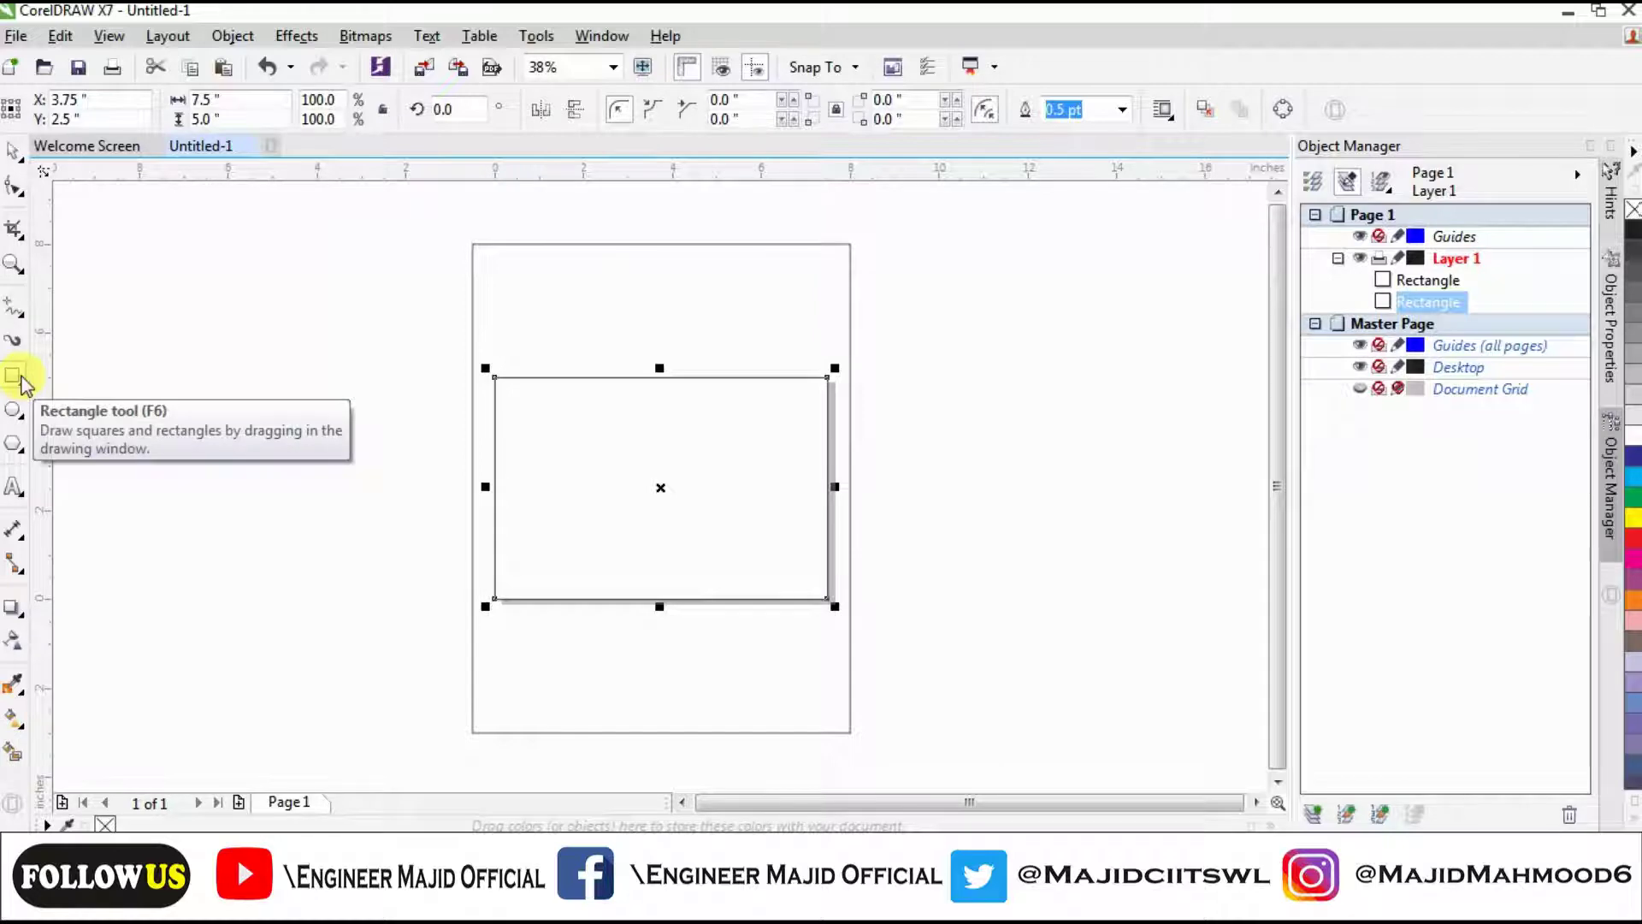
double_click(13, 375)
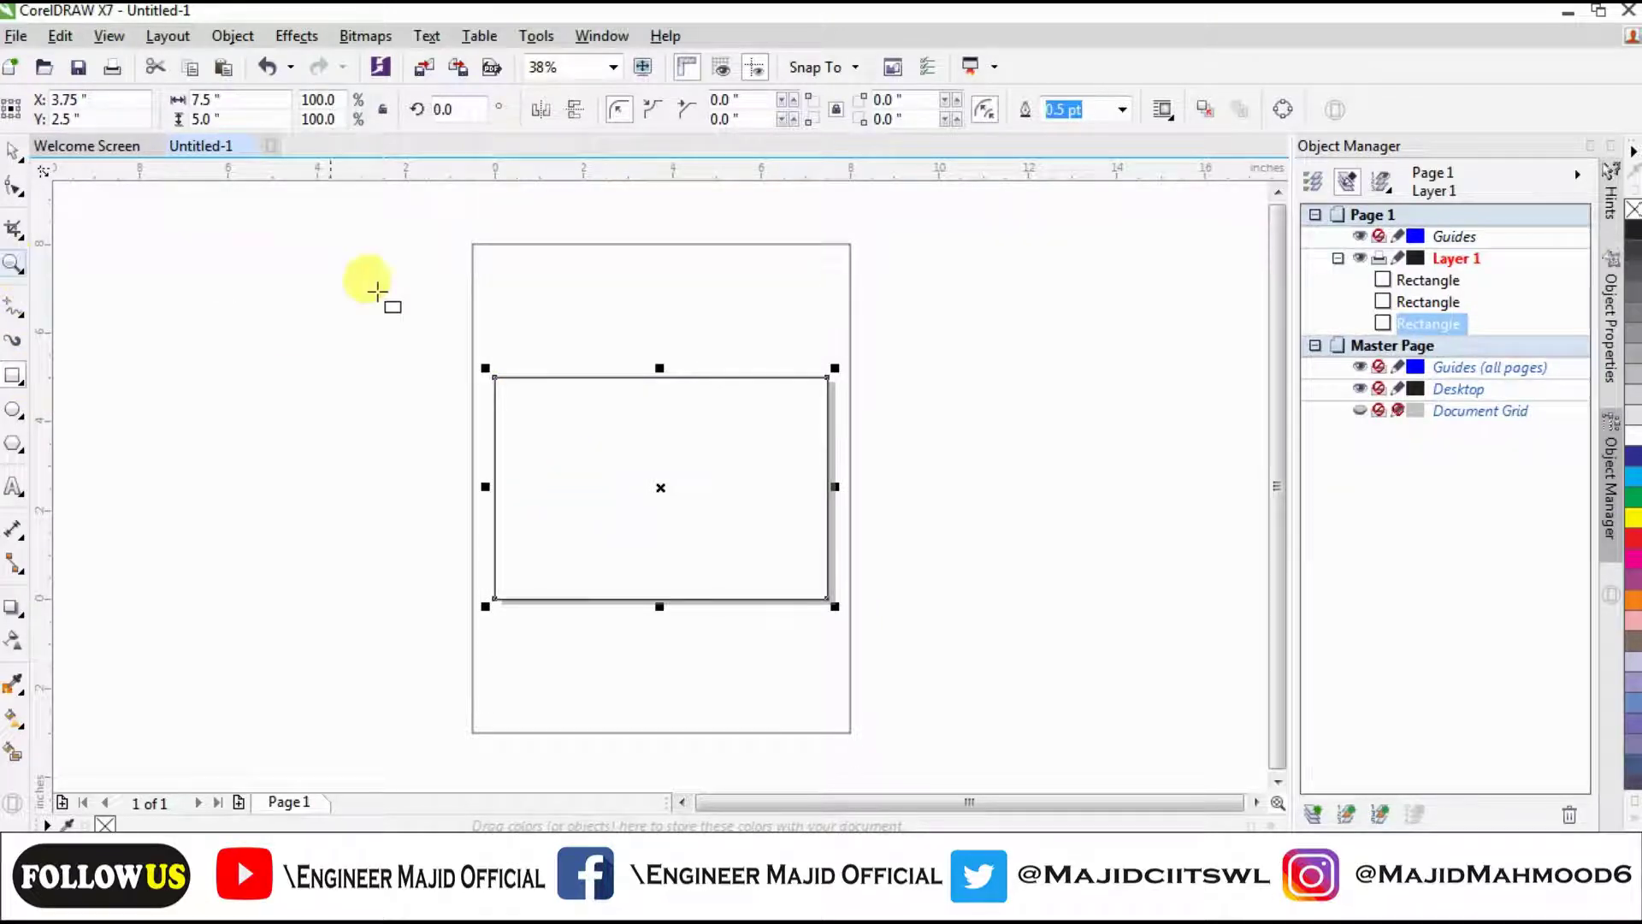
left_click(15, 265)
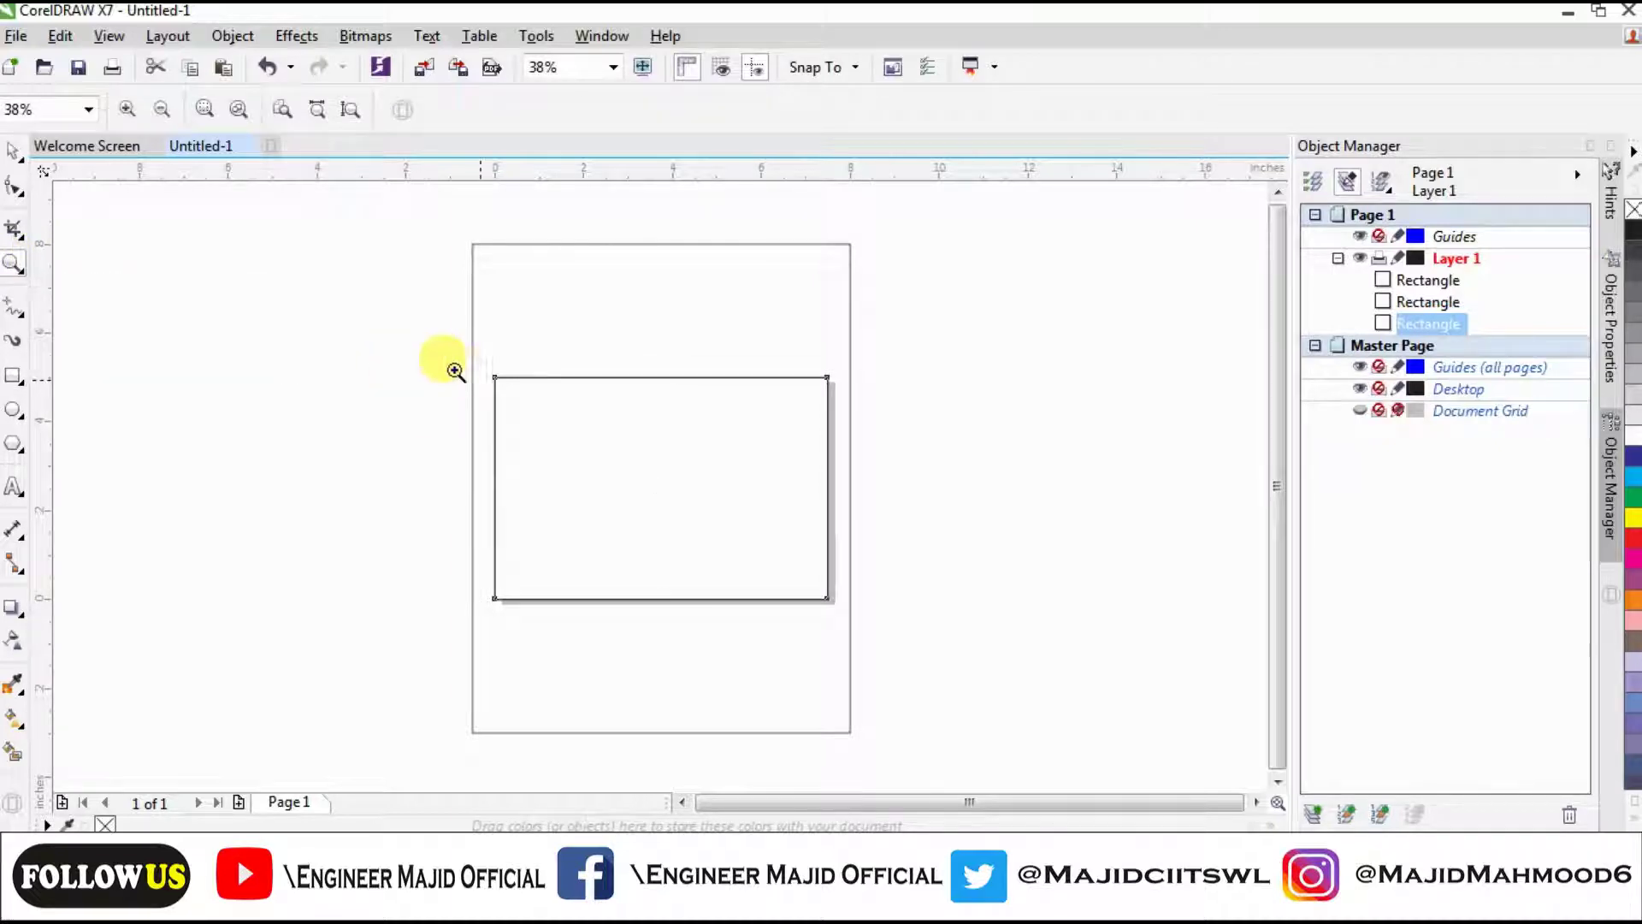
left_click_drag(404, 328, 914, 683)
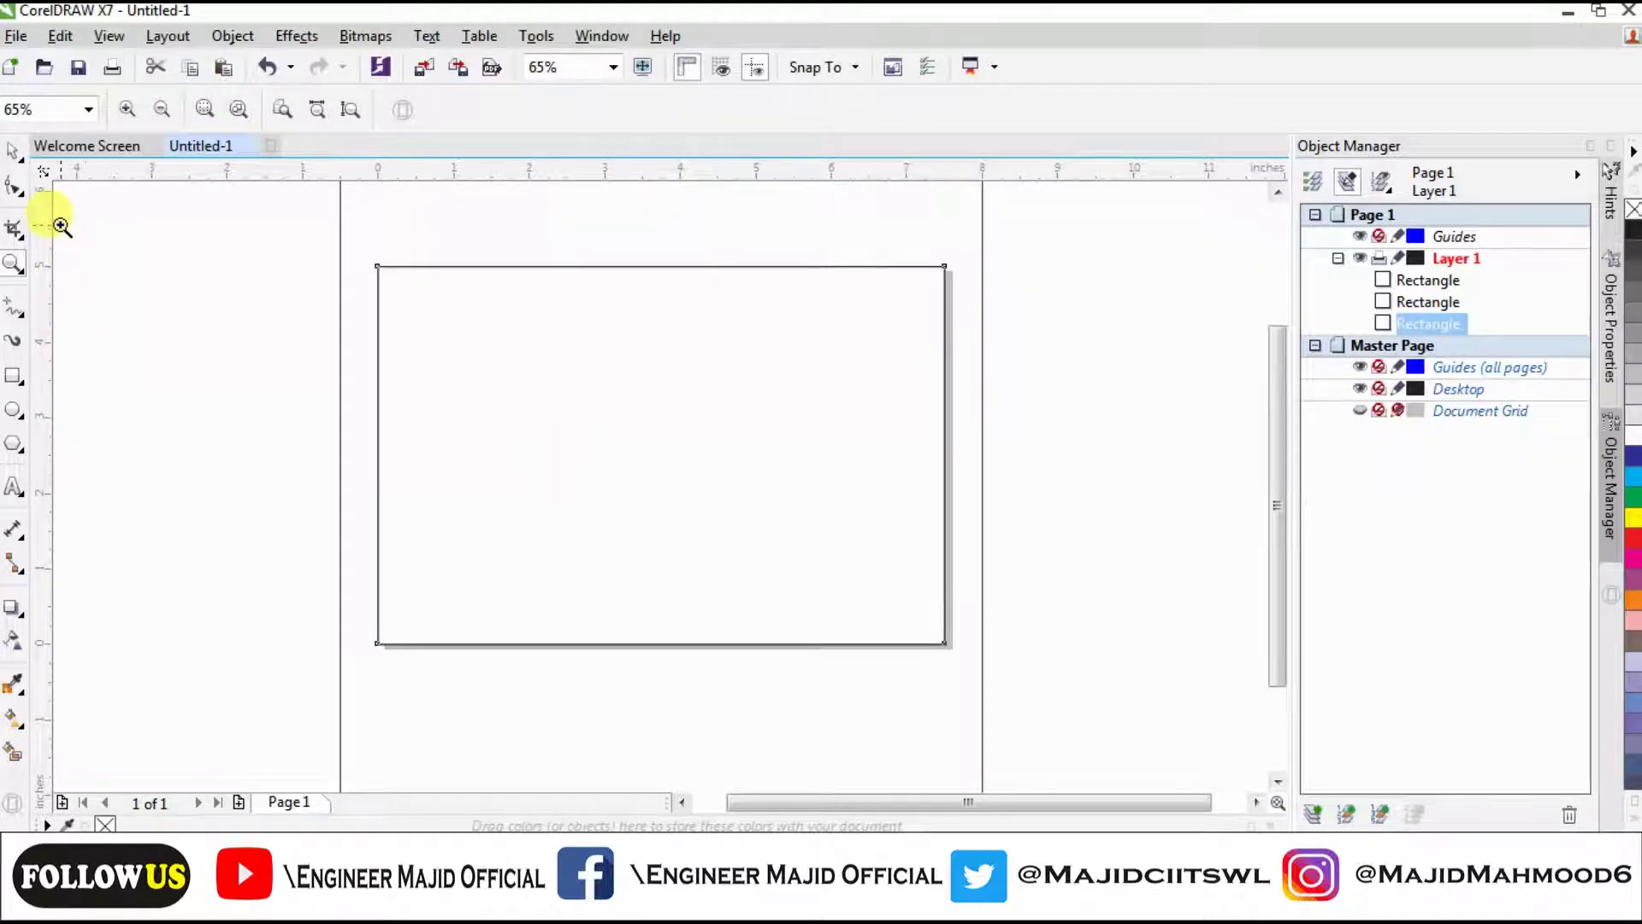
Try several palette fills on the 7.5 by 5 inch rectangle, including blue, yellow, green and magenta, and finish with red.
left_click(13, 154)
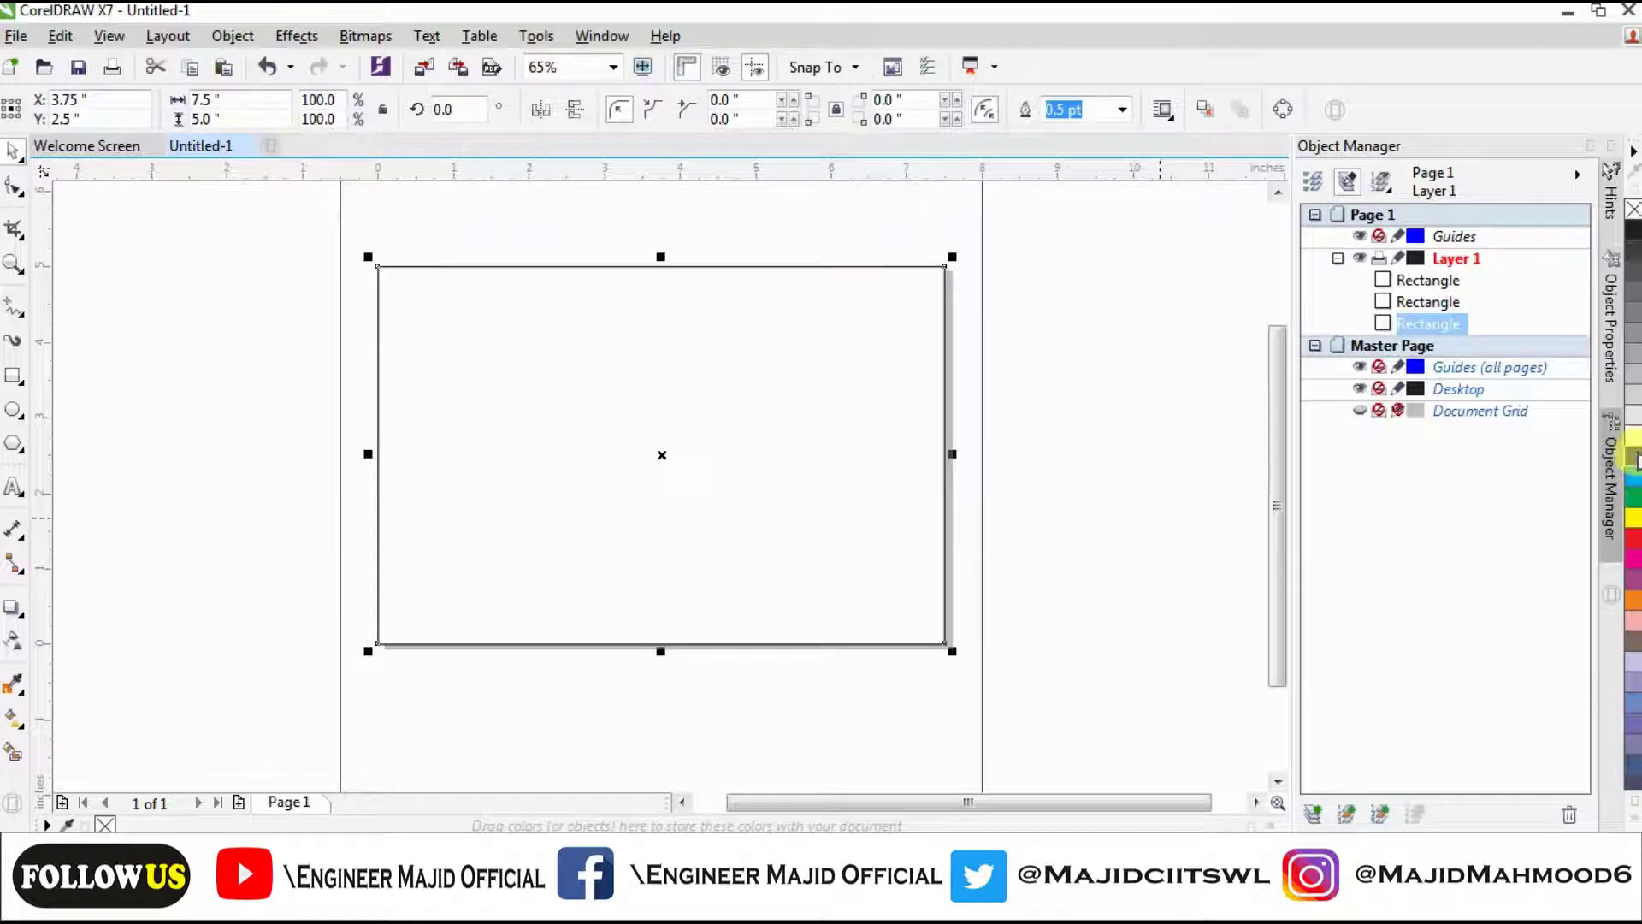
left_click(1633, 456)
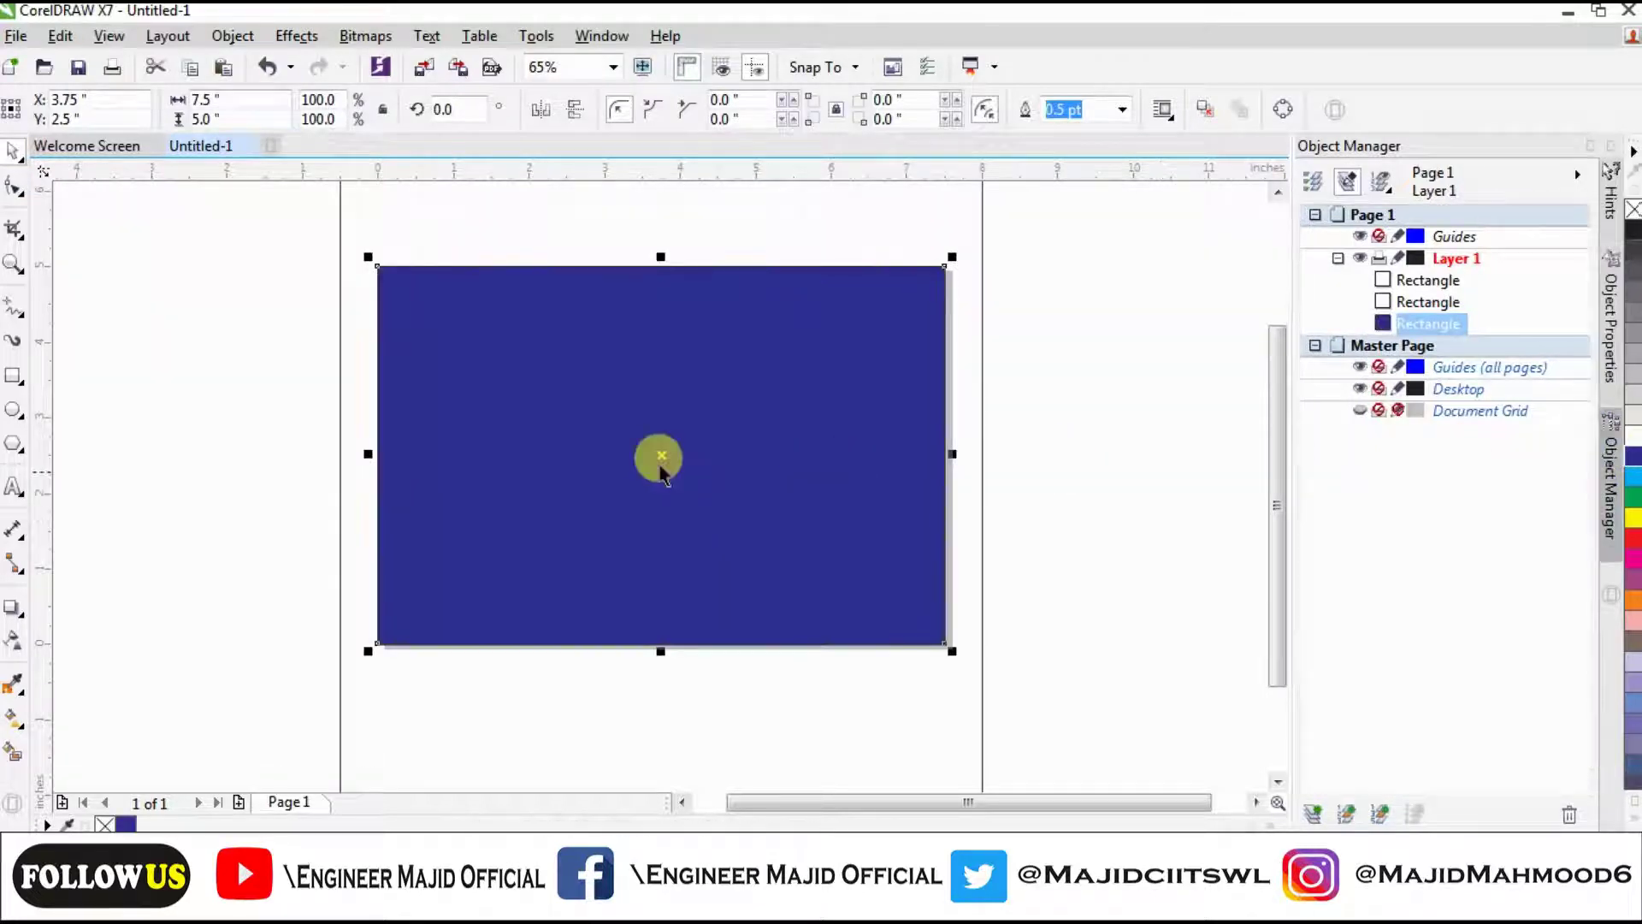
left_click(1633, 541)
left_click(1633, 517)
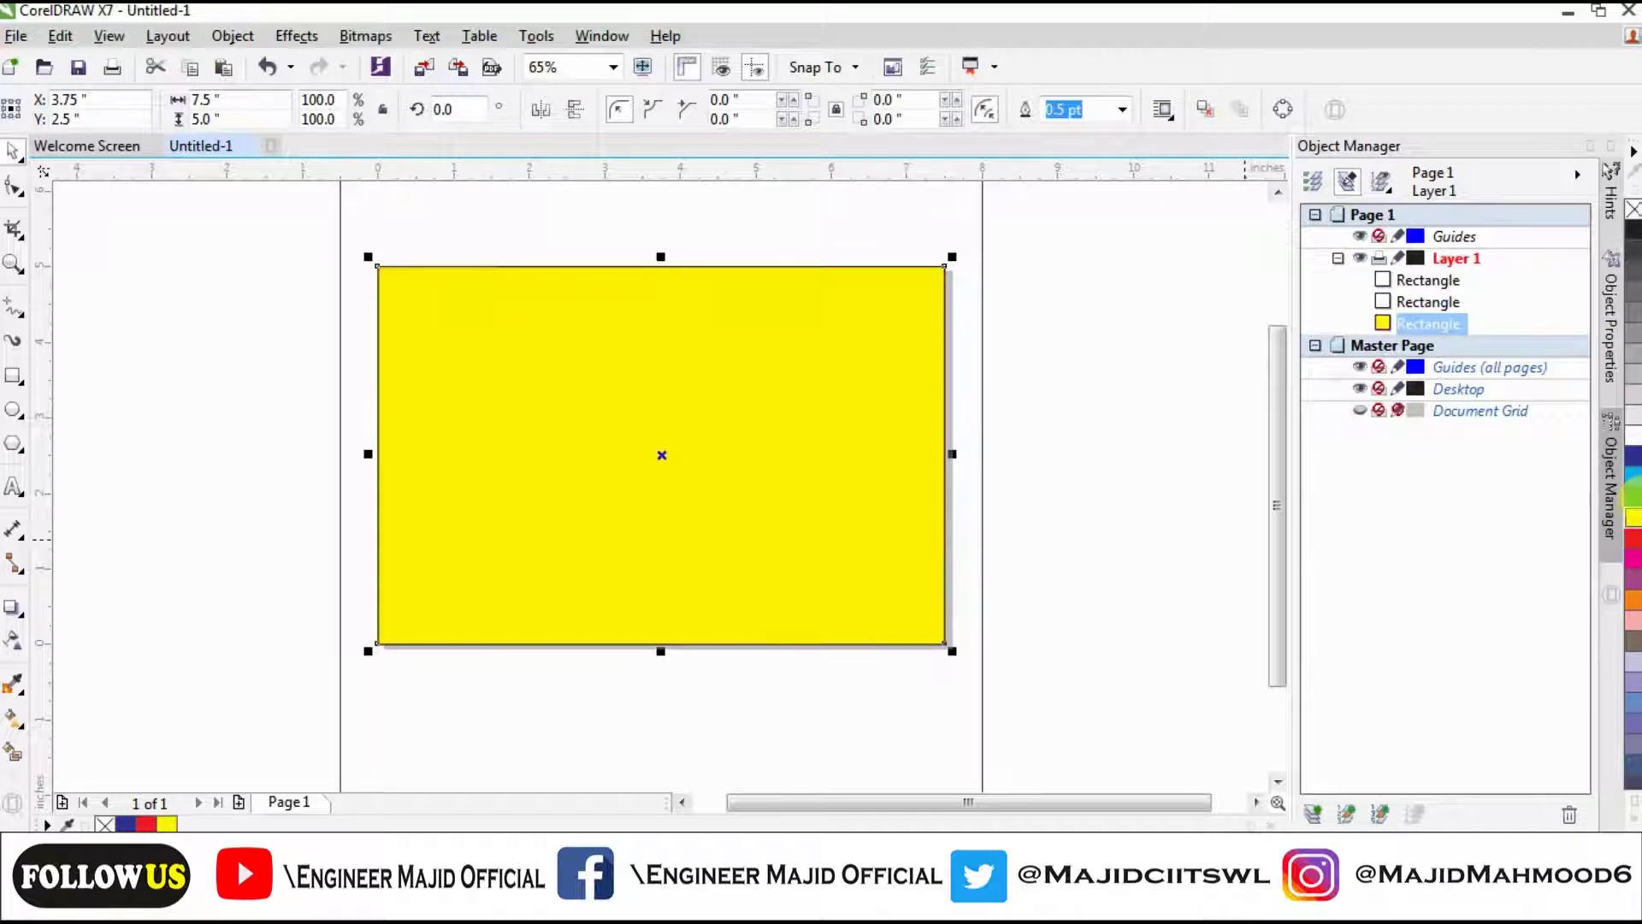
left_click(1635, 497)
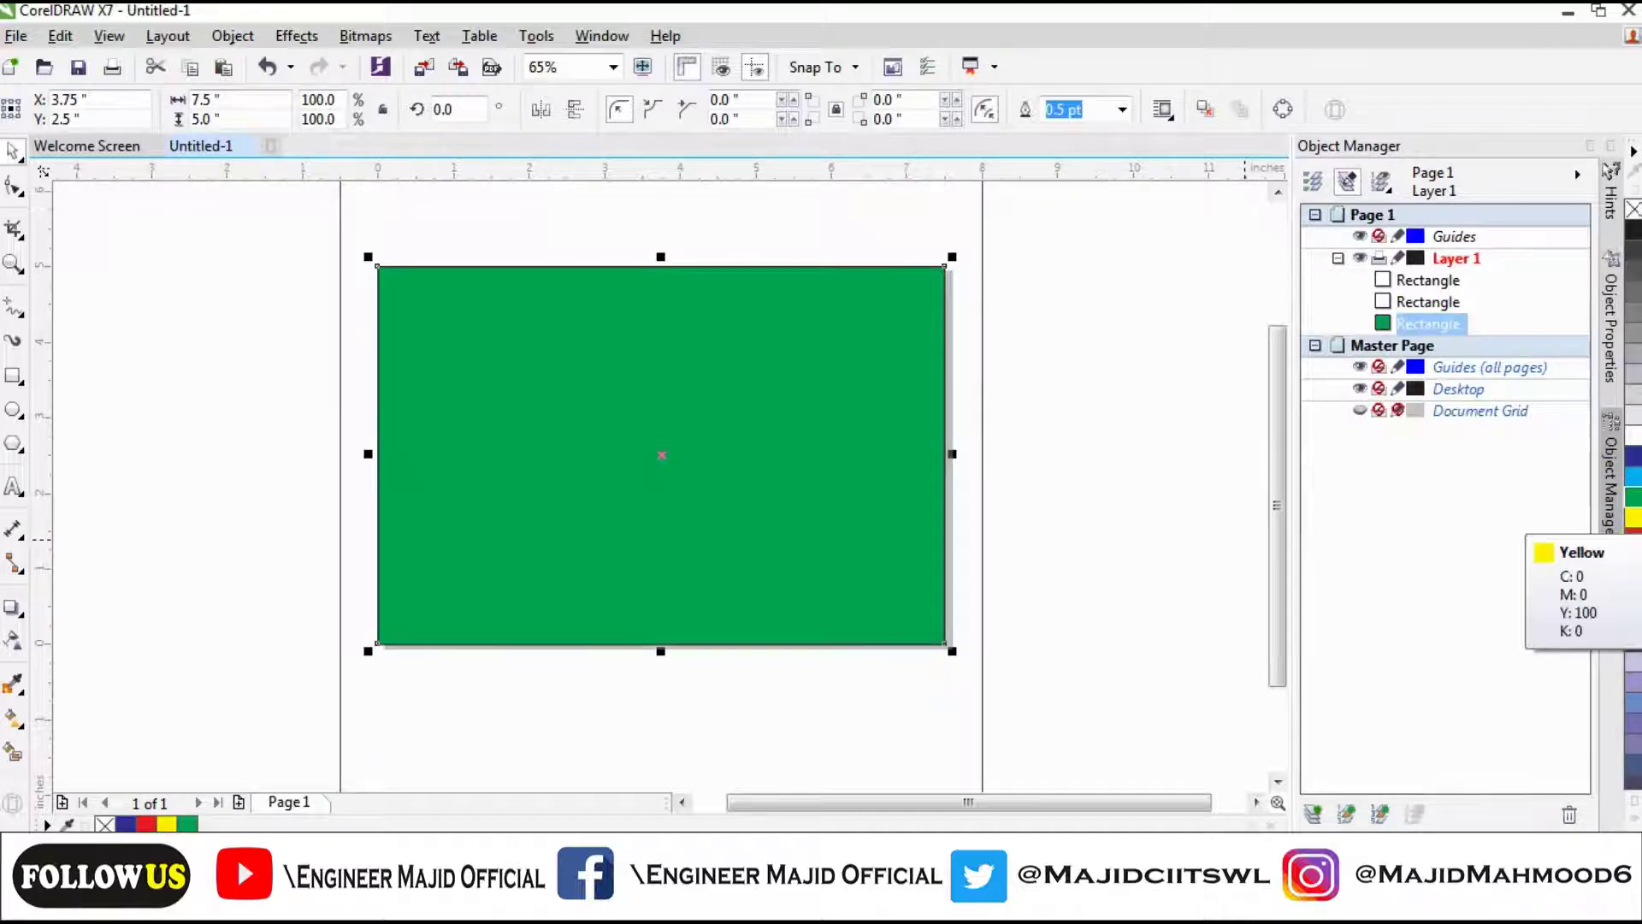
left_click(1634, 621)
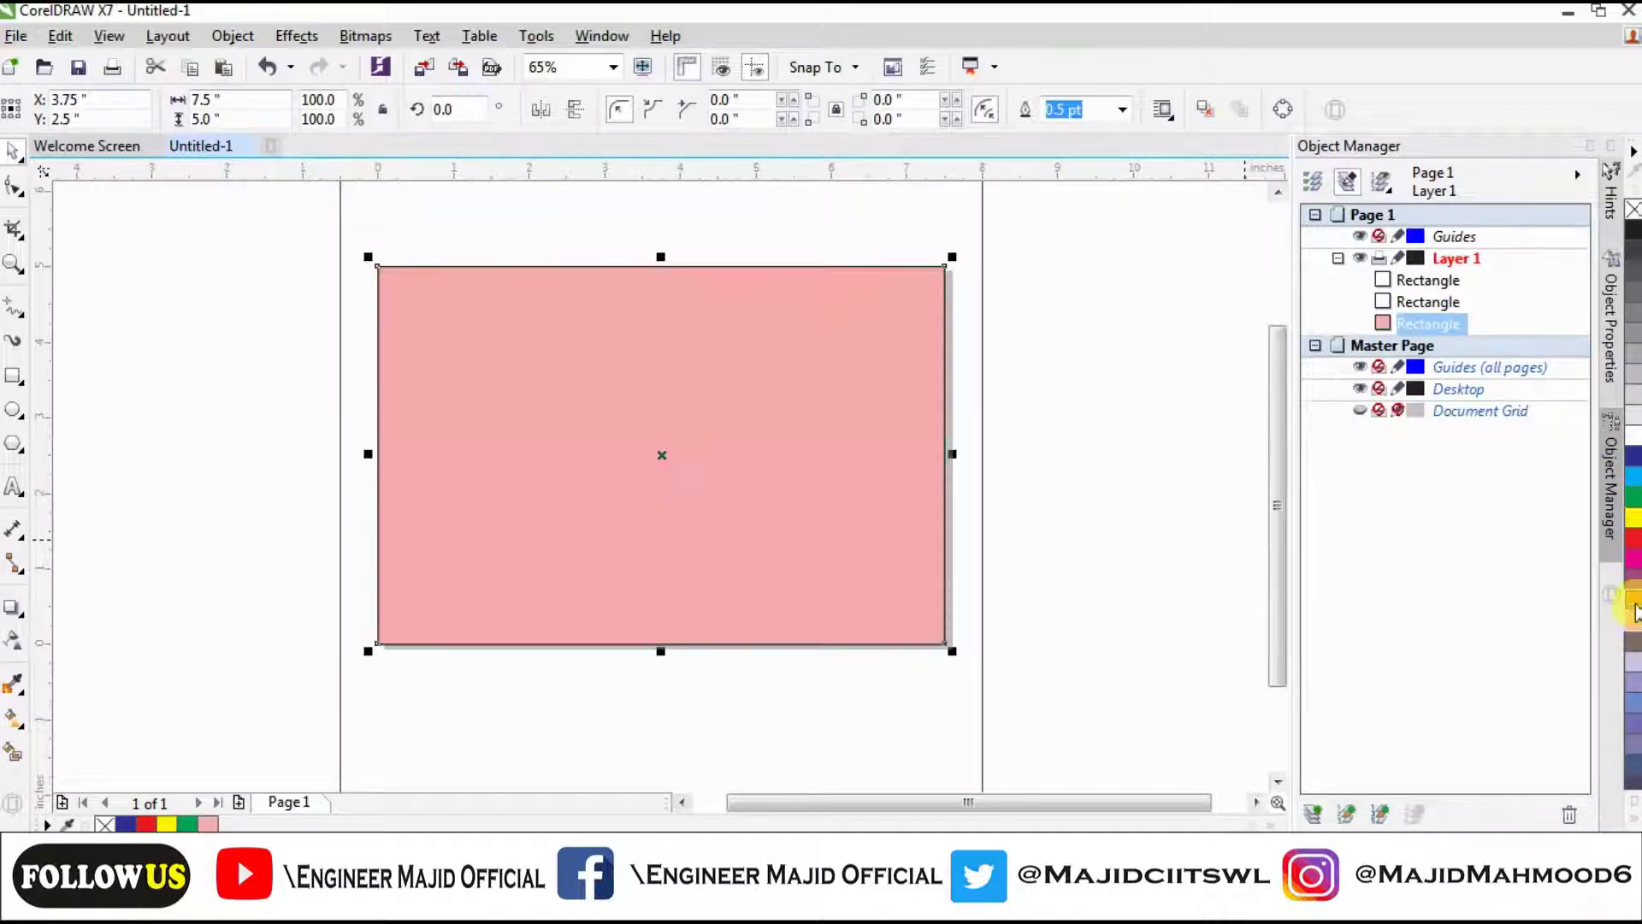
left_click(1633, 599)
left_click(1634, 557)
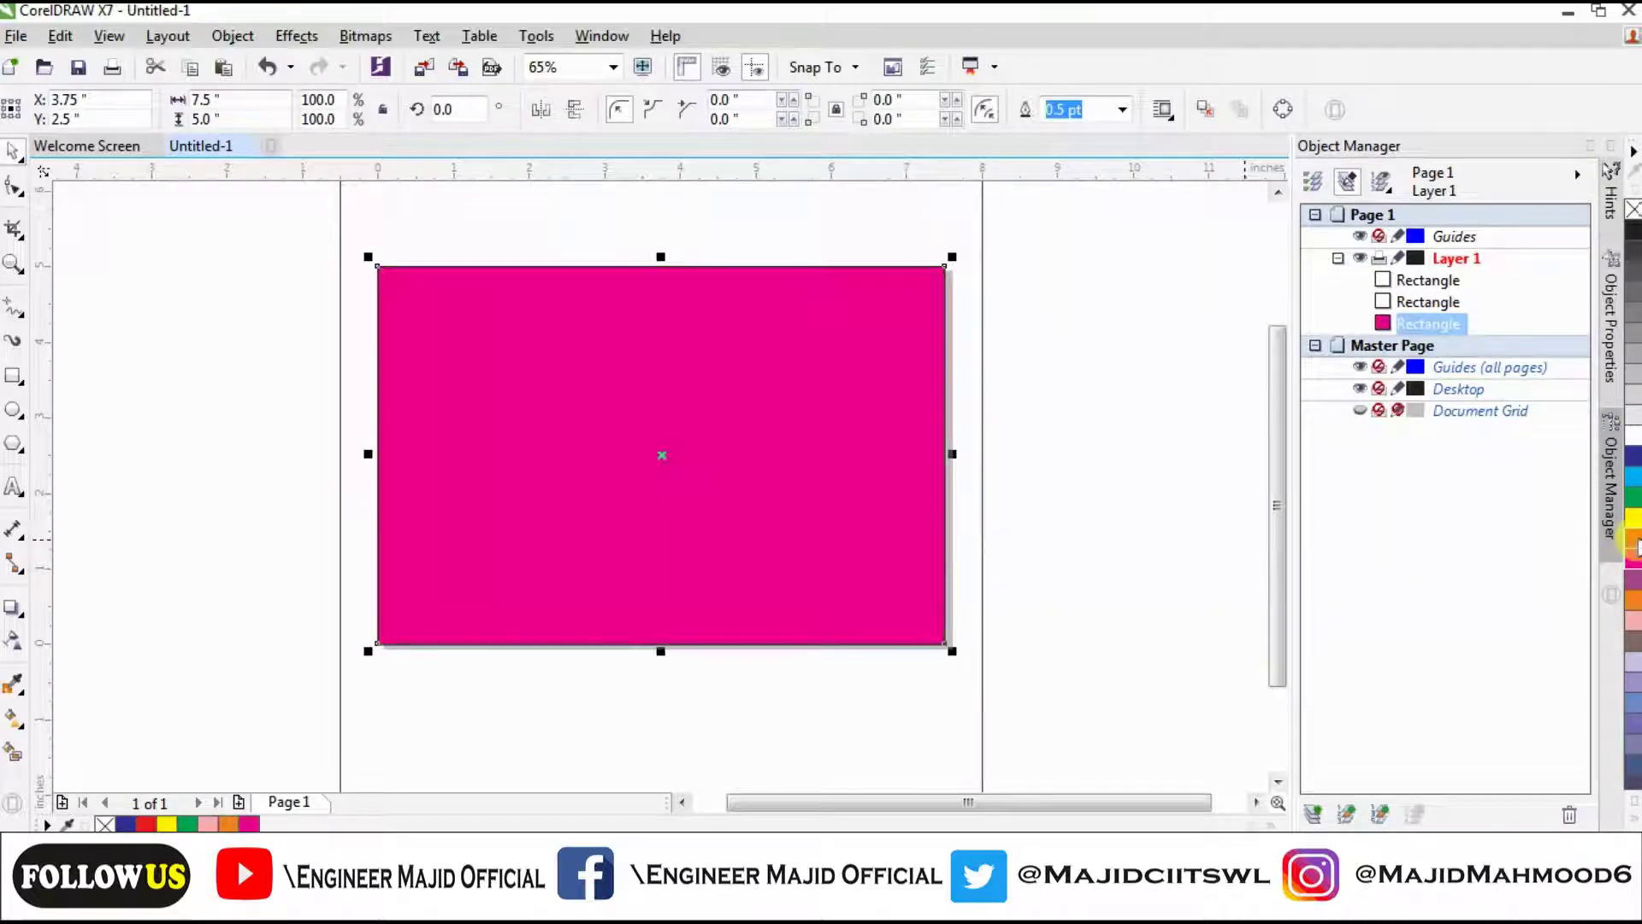
left_click(1634, 537)
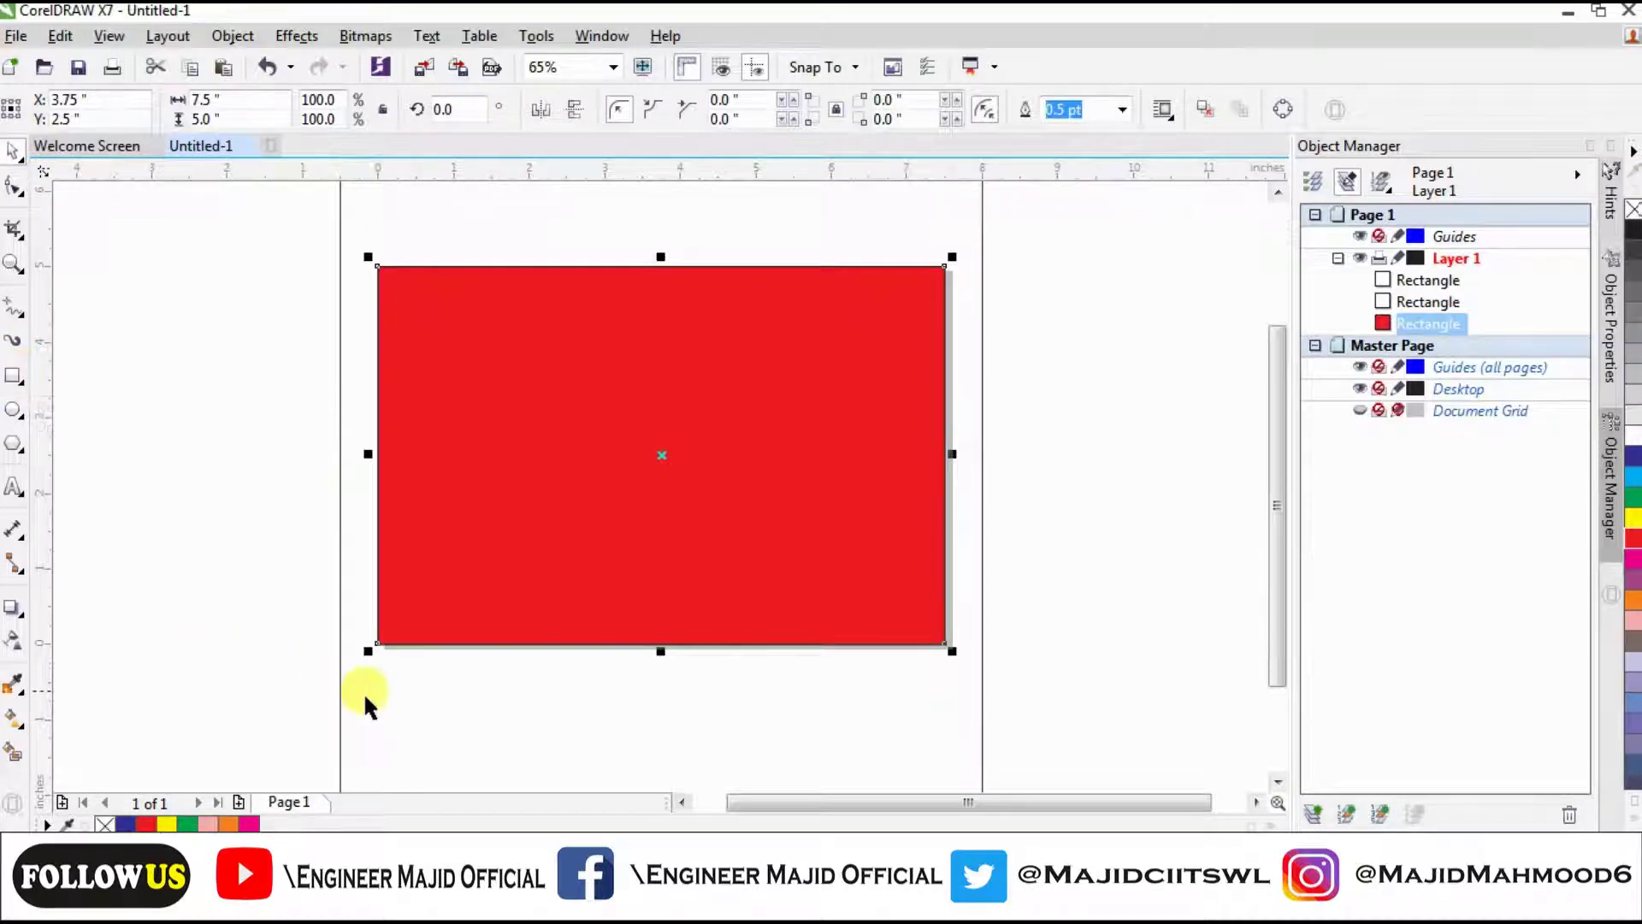
Switch to Chrome and search Google for "flex design background" in the blank tab.
left_click(650, 678)
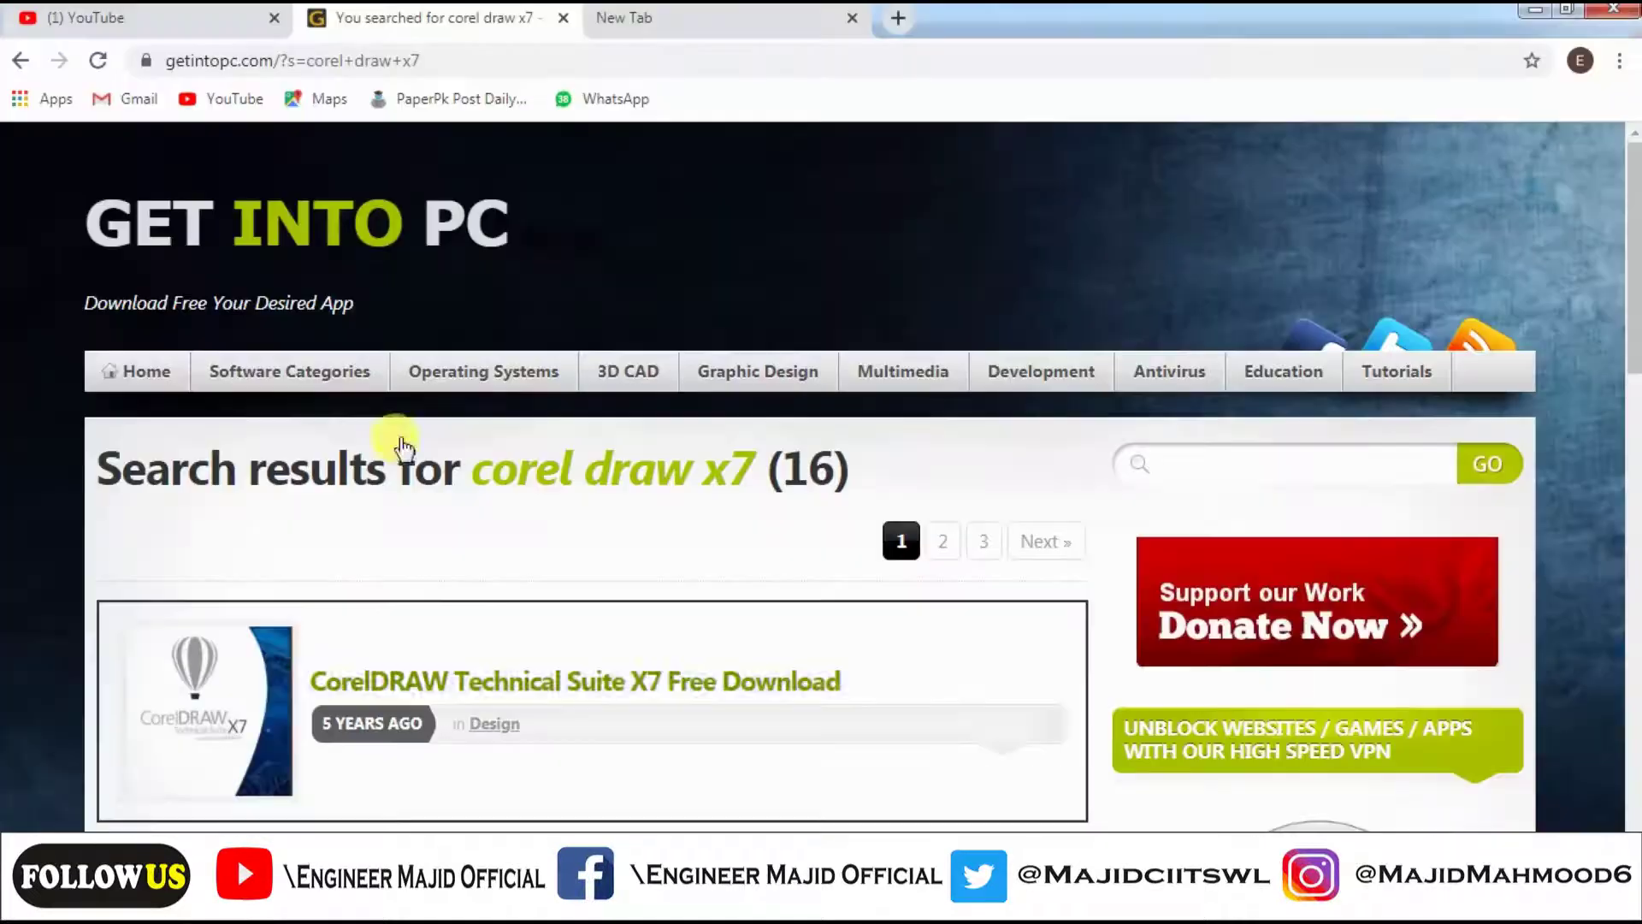
left_click(633, 18)
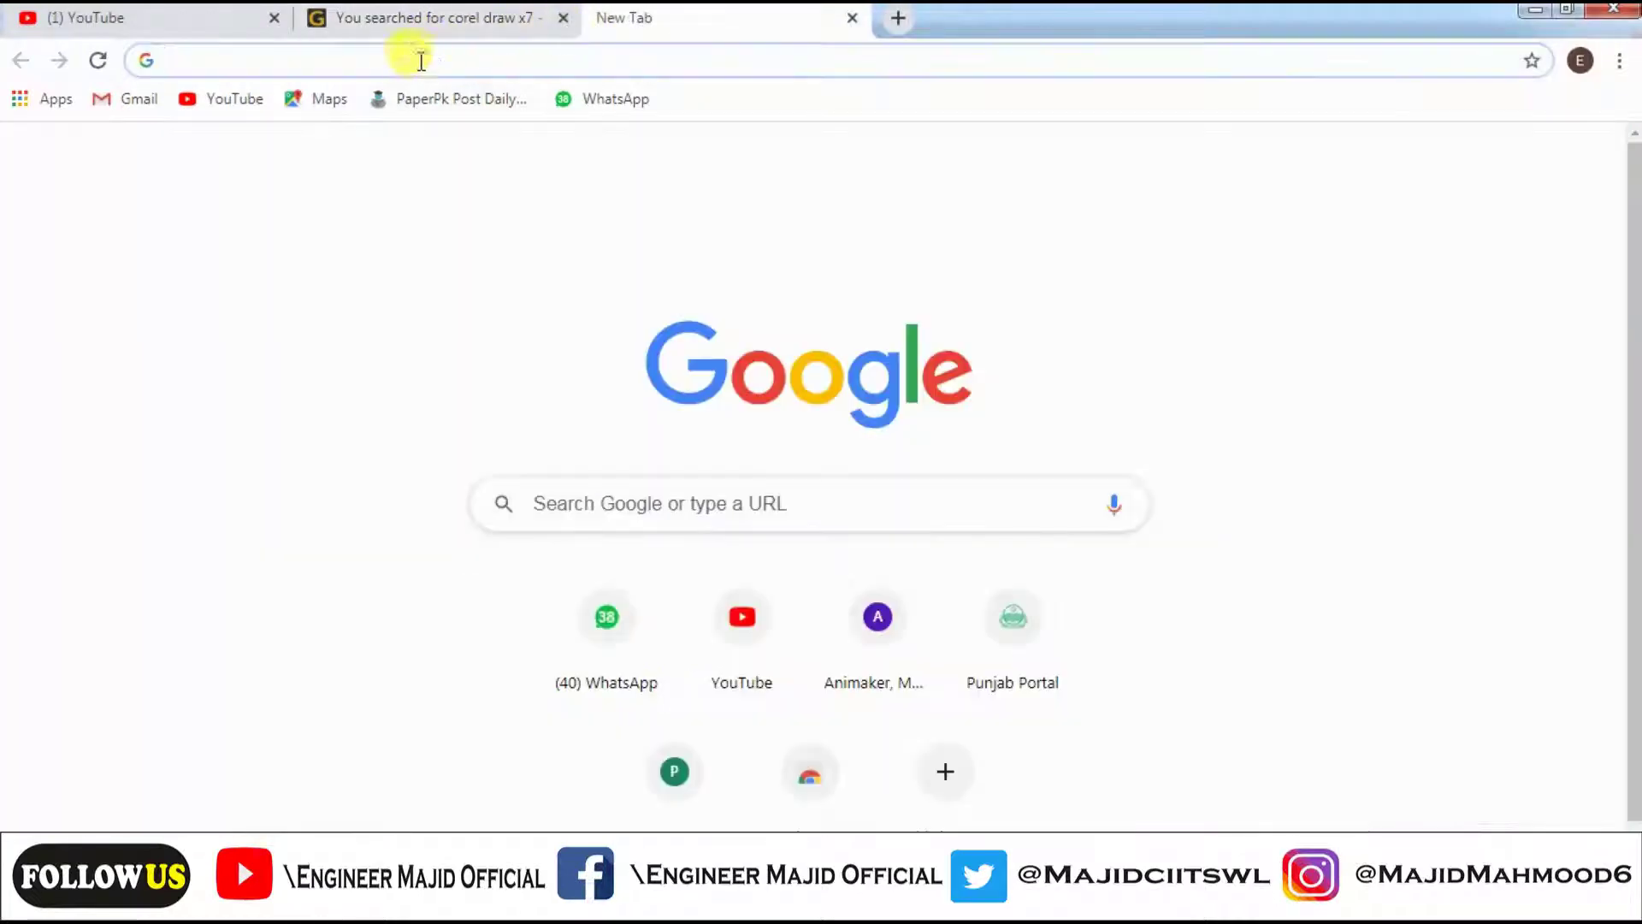
left_click(412, 60)
type("f")
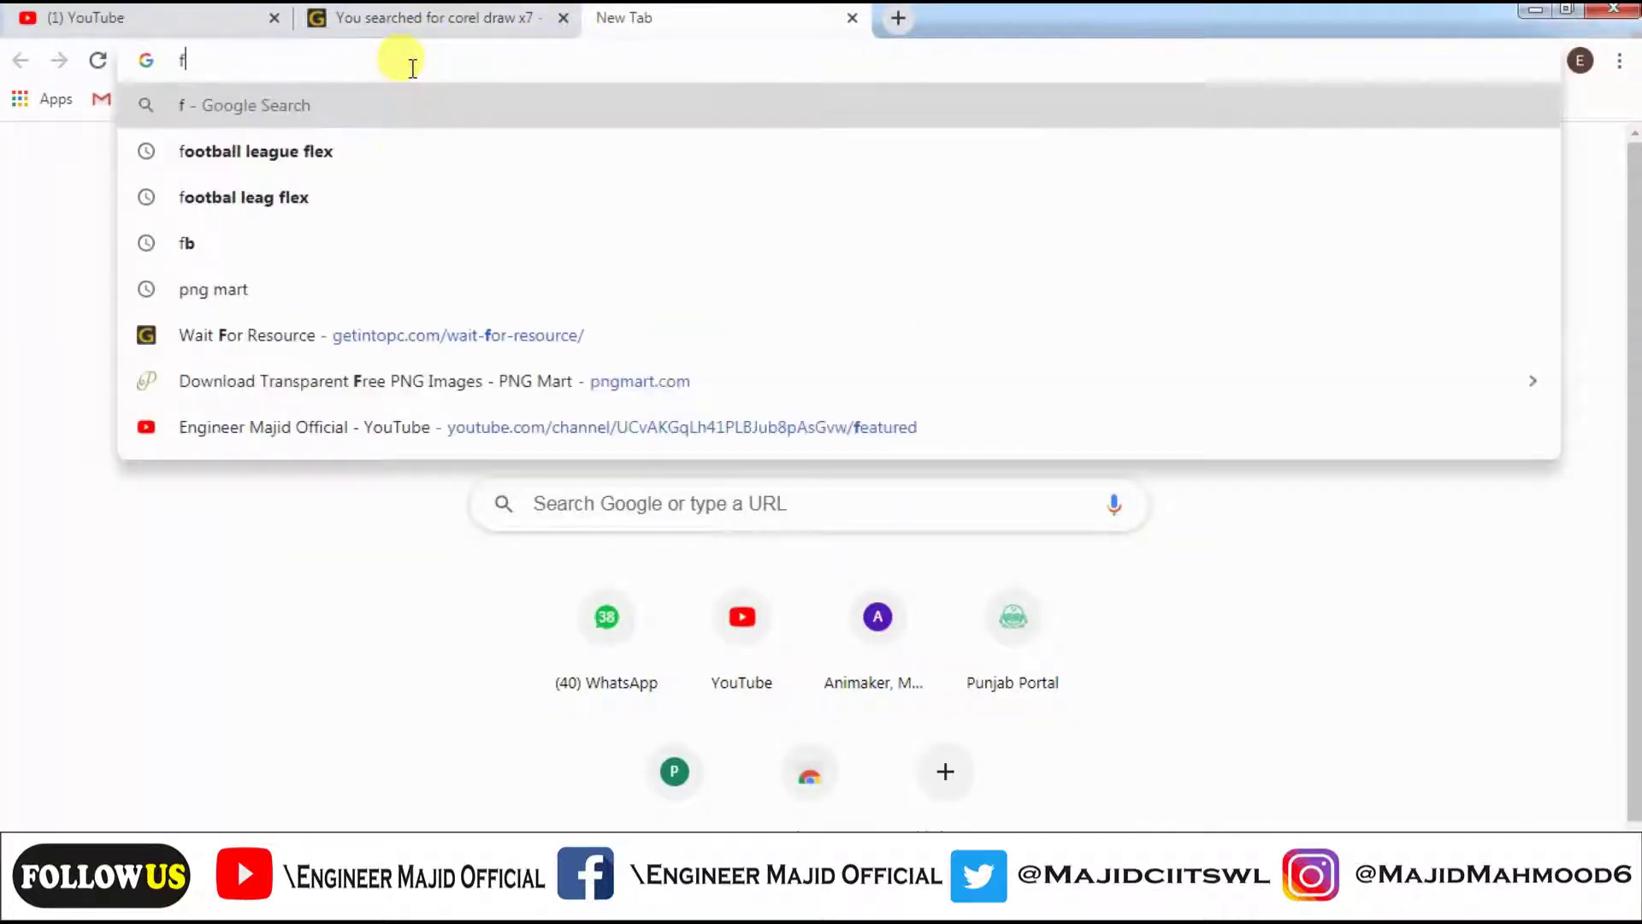
type("lex des")
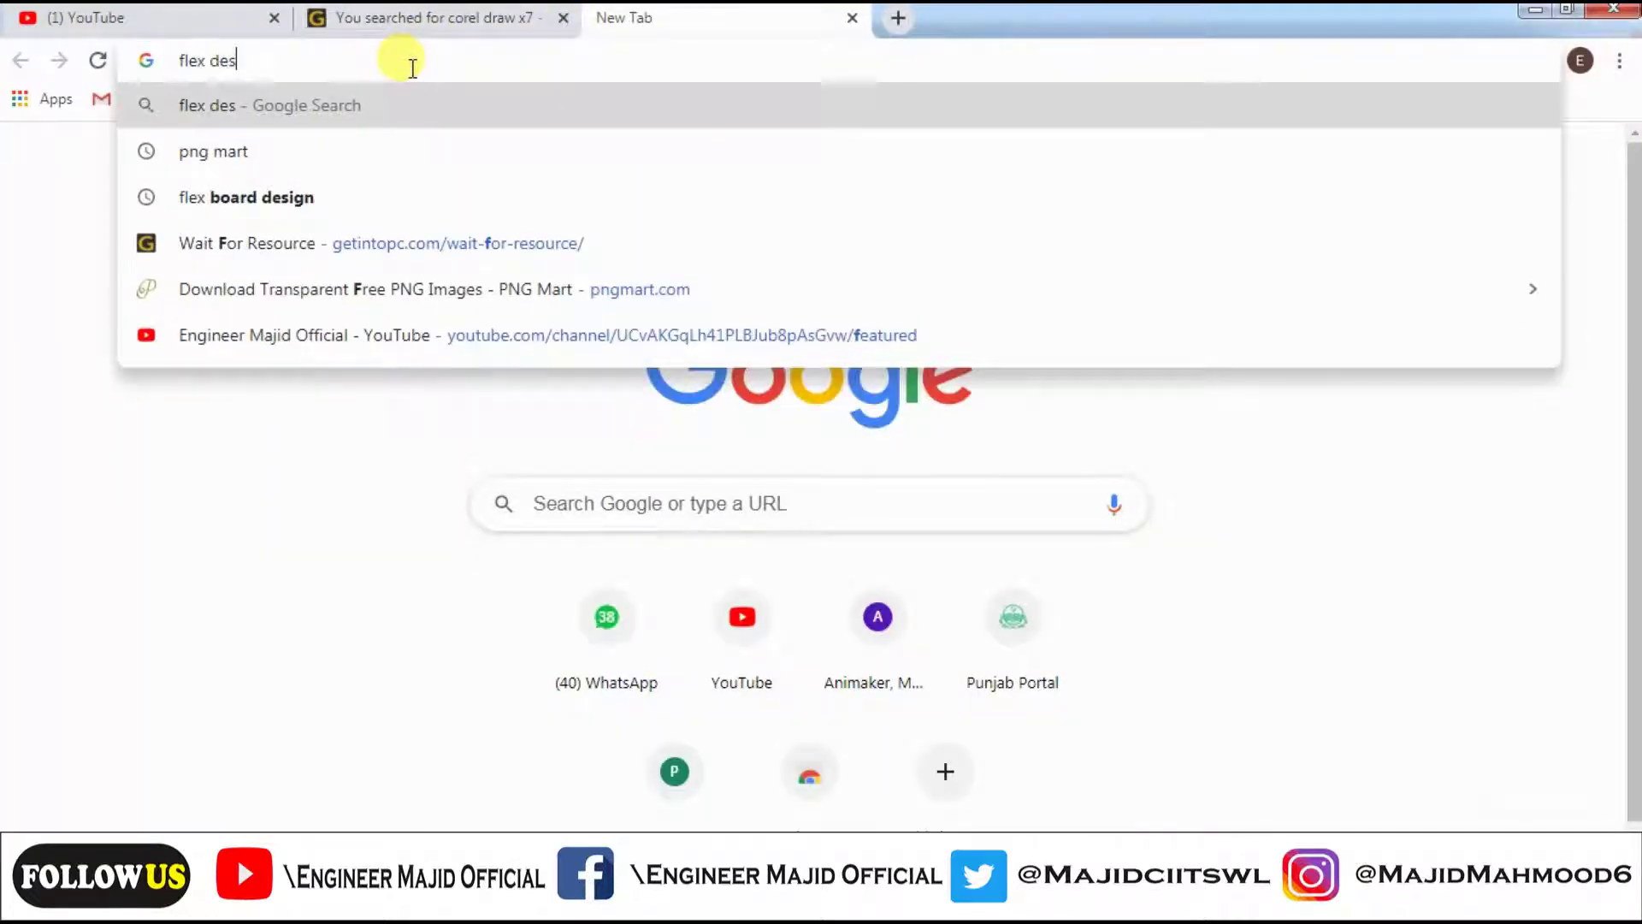
type("ign")
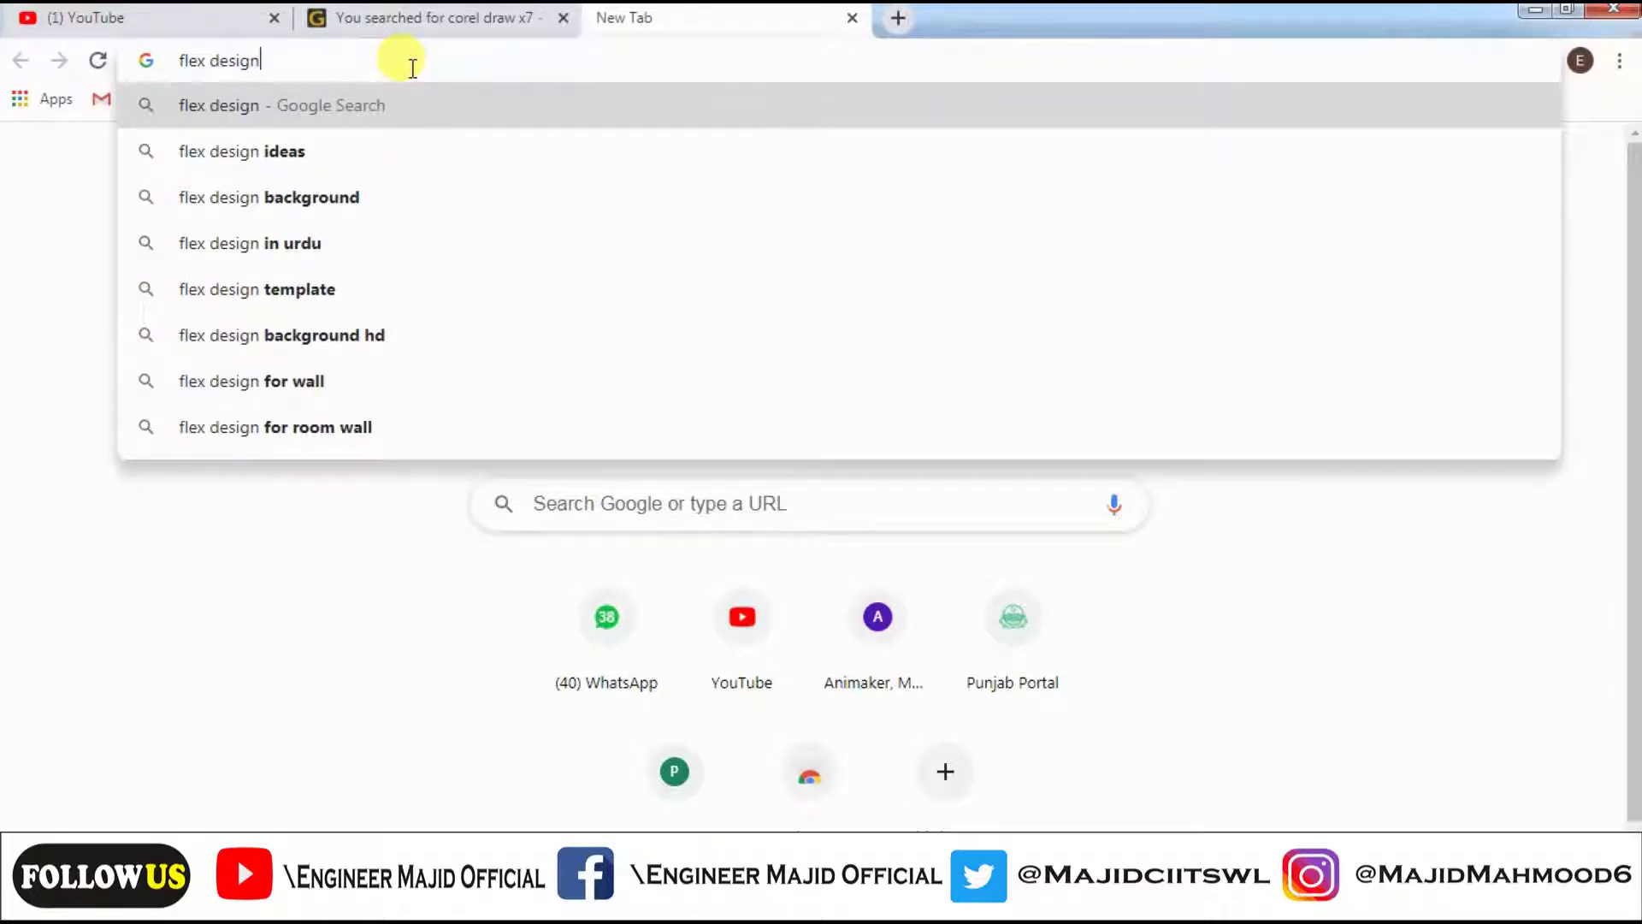
key("Down")
key("Down")
key("Return")
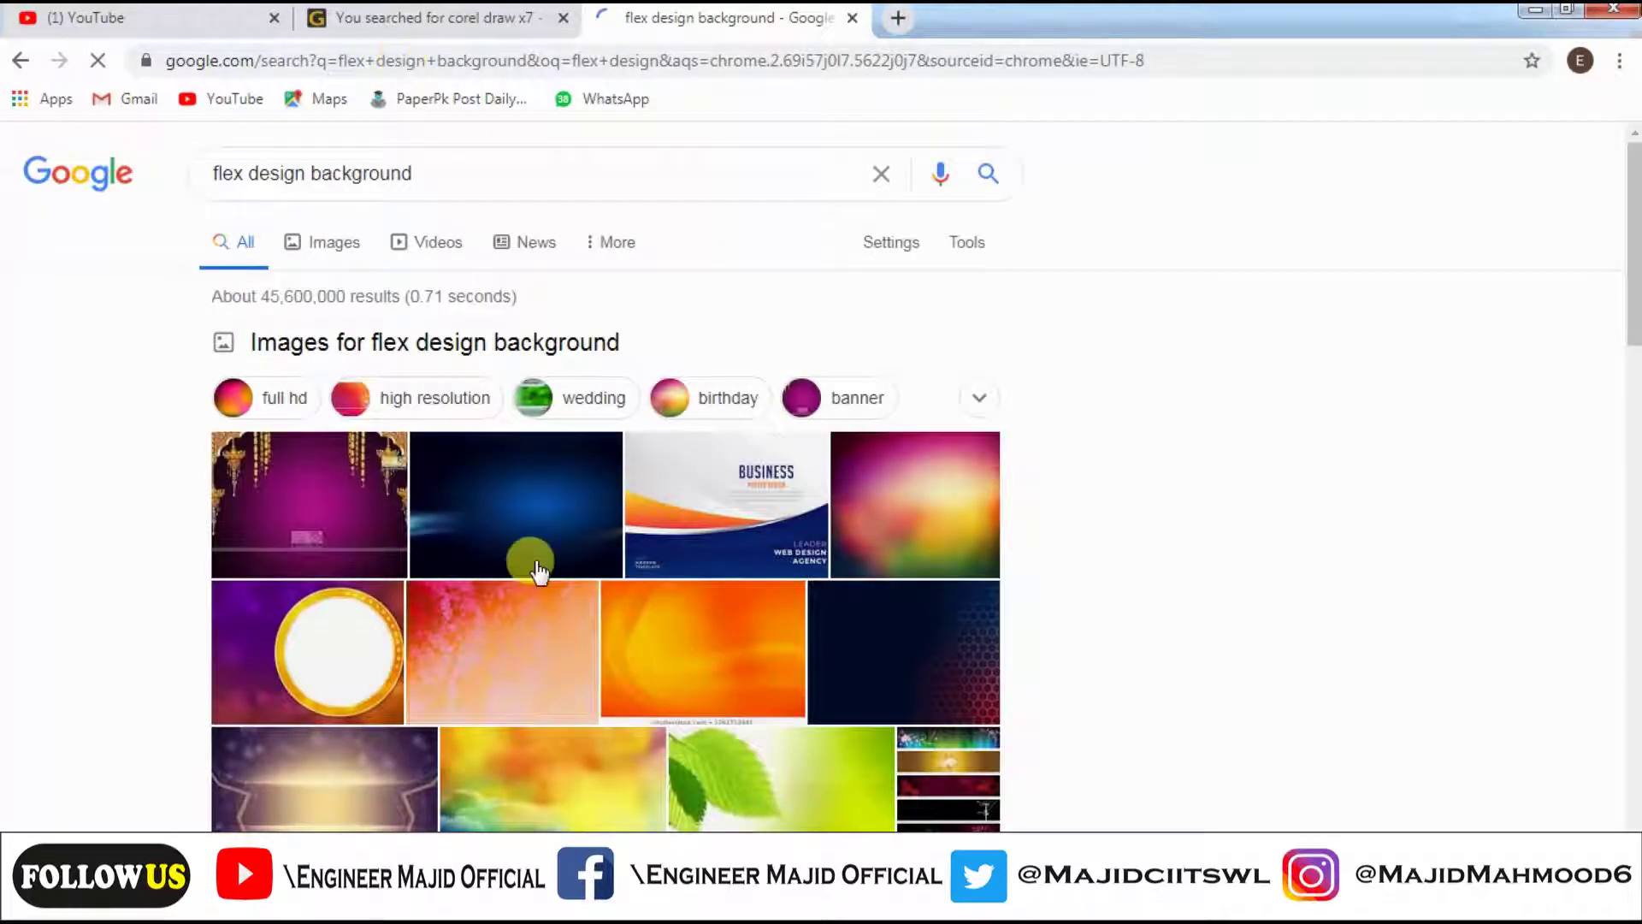
Skim the web results for flex design backgrounds and switch to the image results.
scroll(539, 569, "down", 2)
scroll(538, 571, "down", 2)
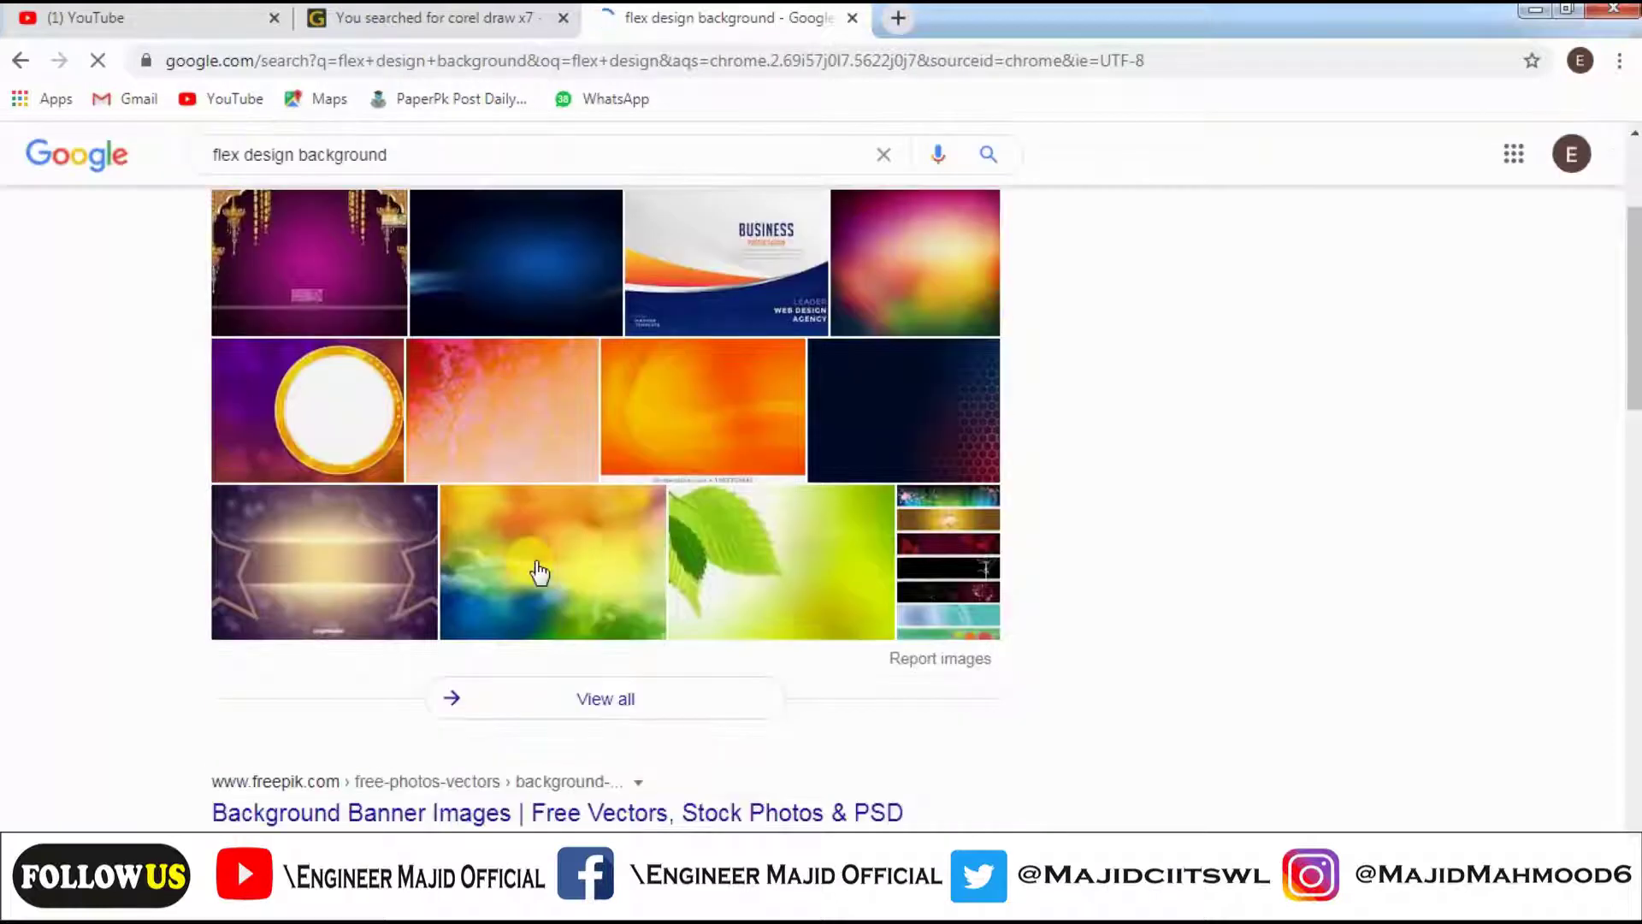
scroll(538, 571, "down", 3)
scroll(538, 571, "up", 5)
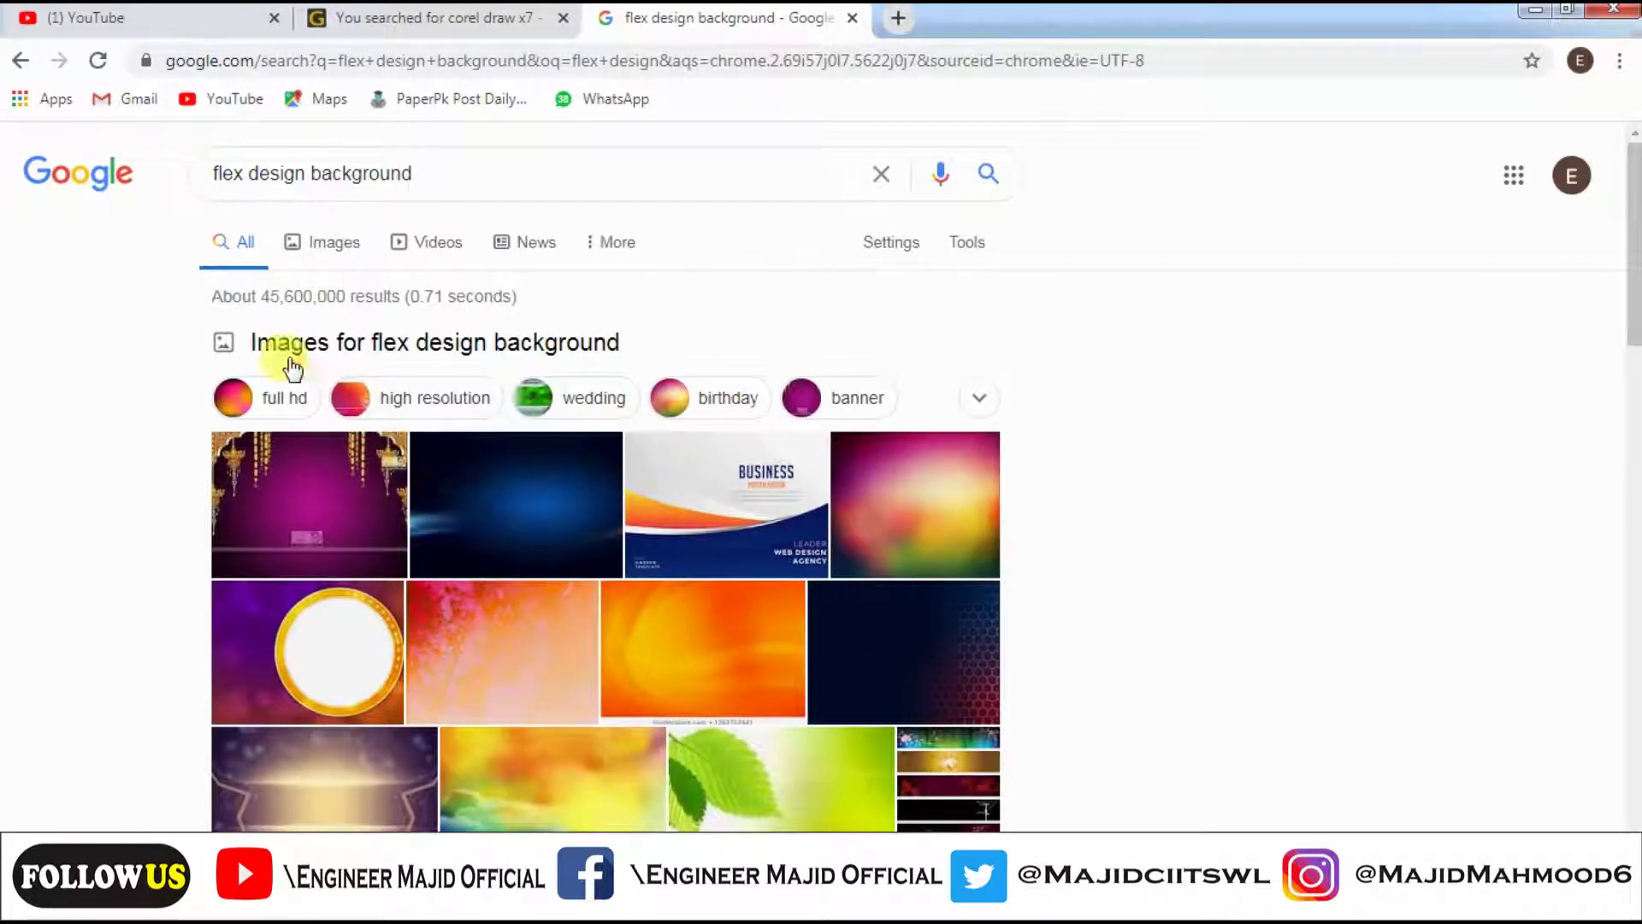
left_click(325, 248)
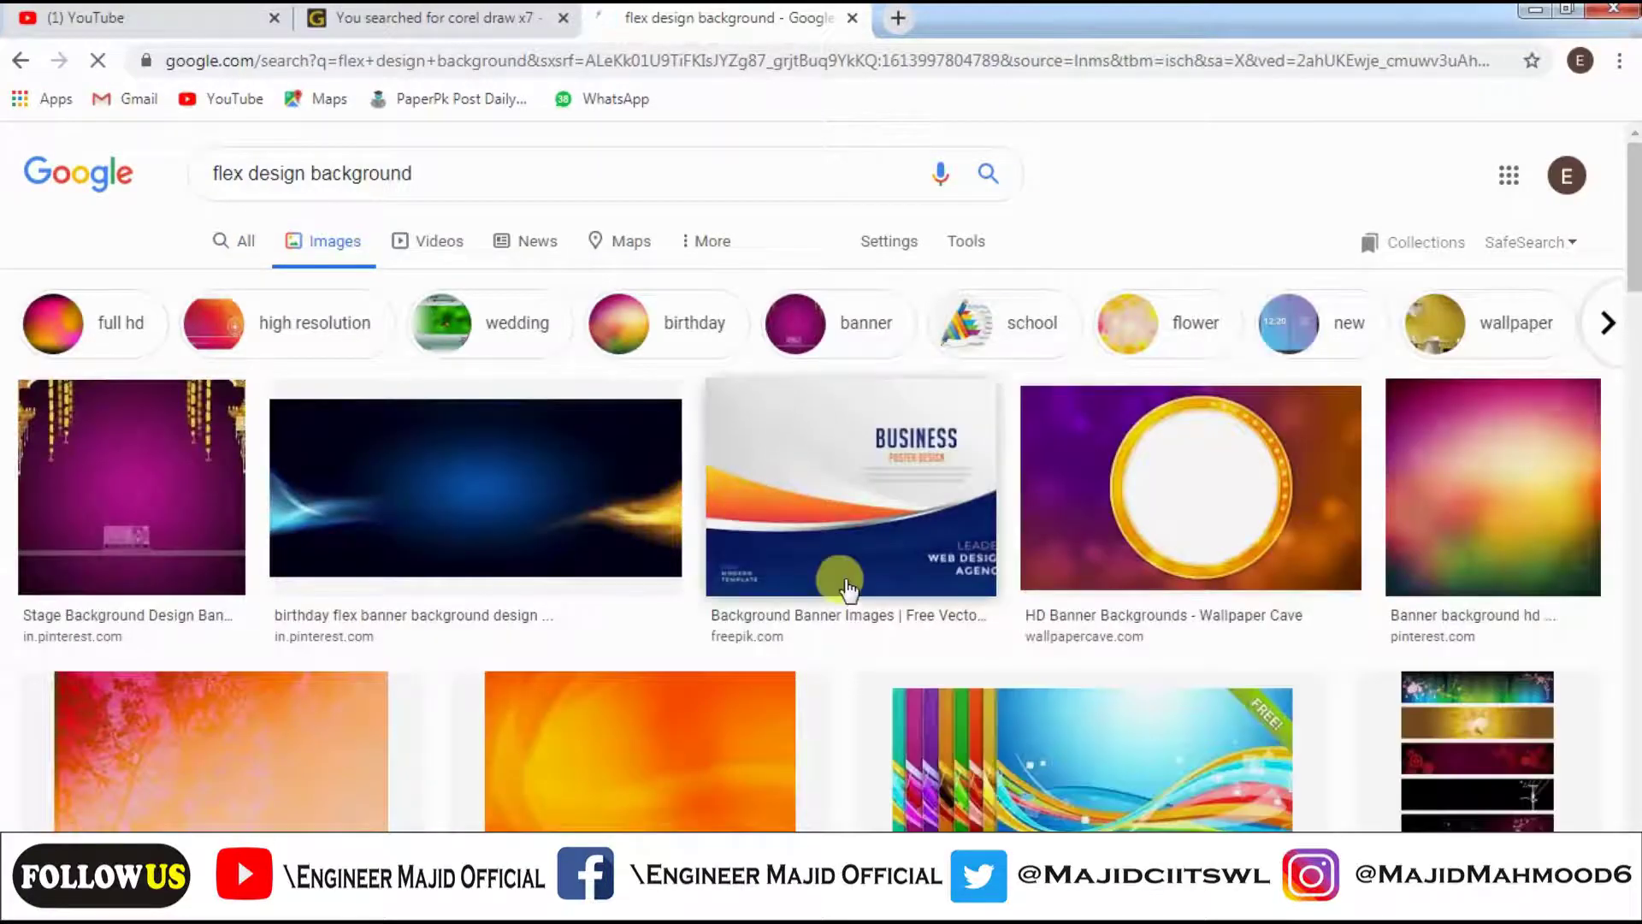
Look through the flex background images for a suitable design and narrow the results to banner.
scroll(843, 584, "down", 4)
scroll(849, 590, "down", 8)
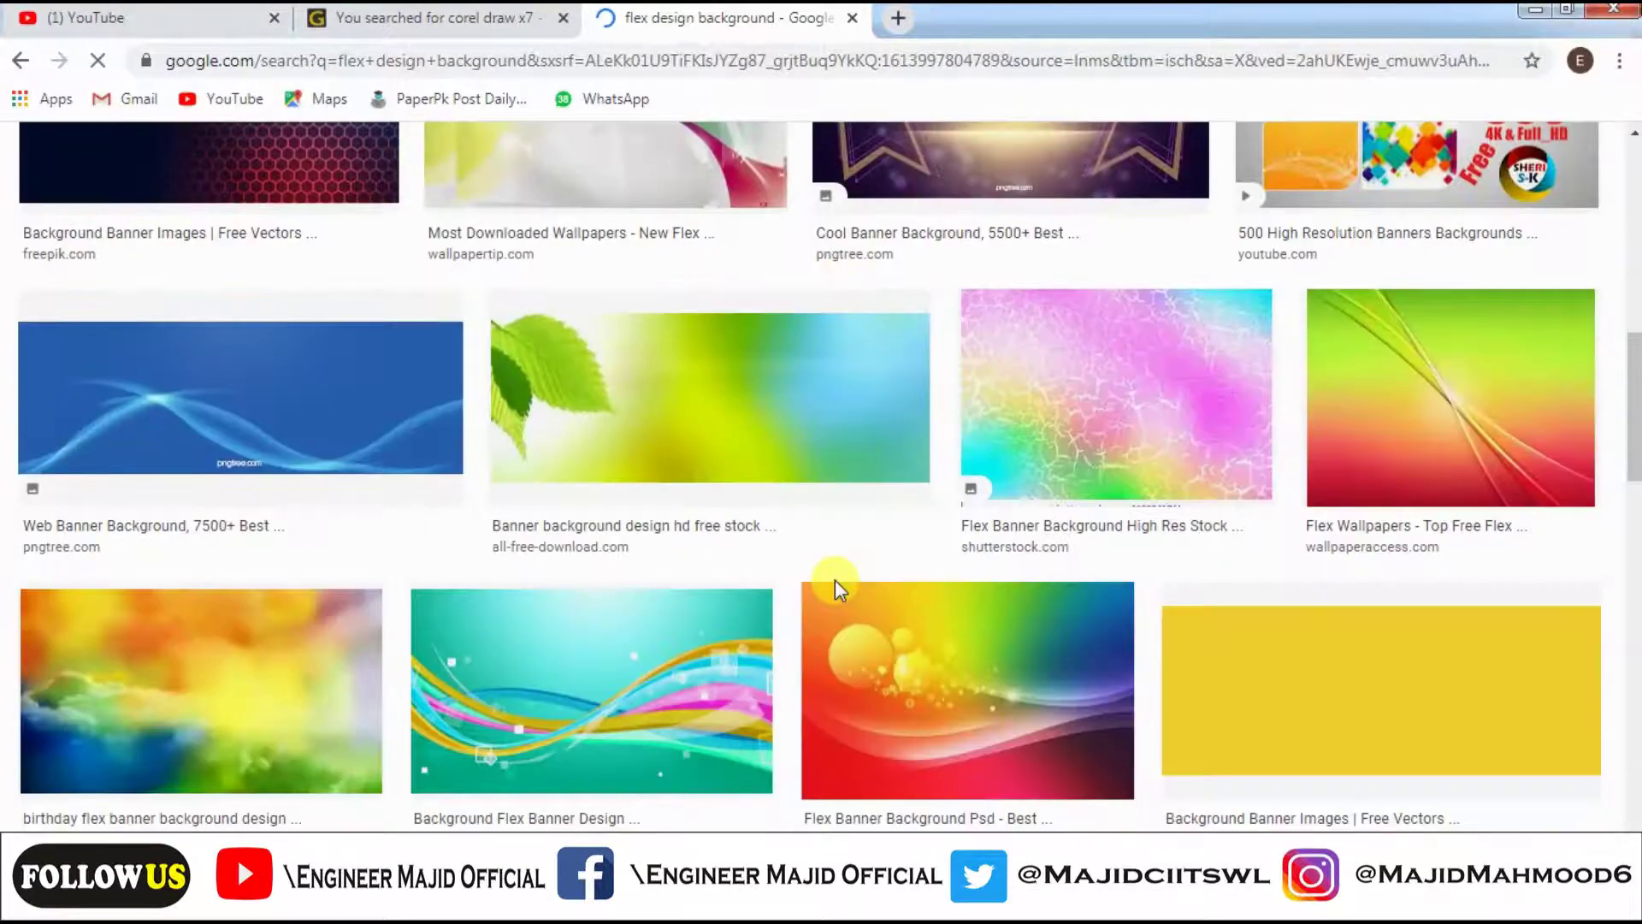
scroll(838, 588, "up", 4)
scroll(838, 590, "down", 10)
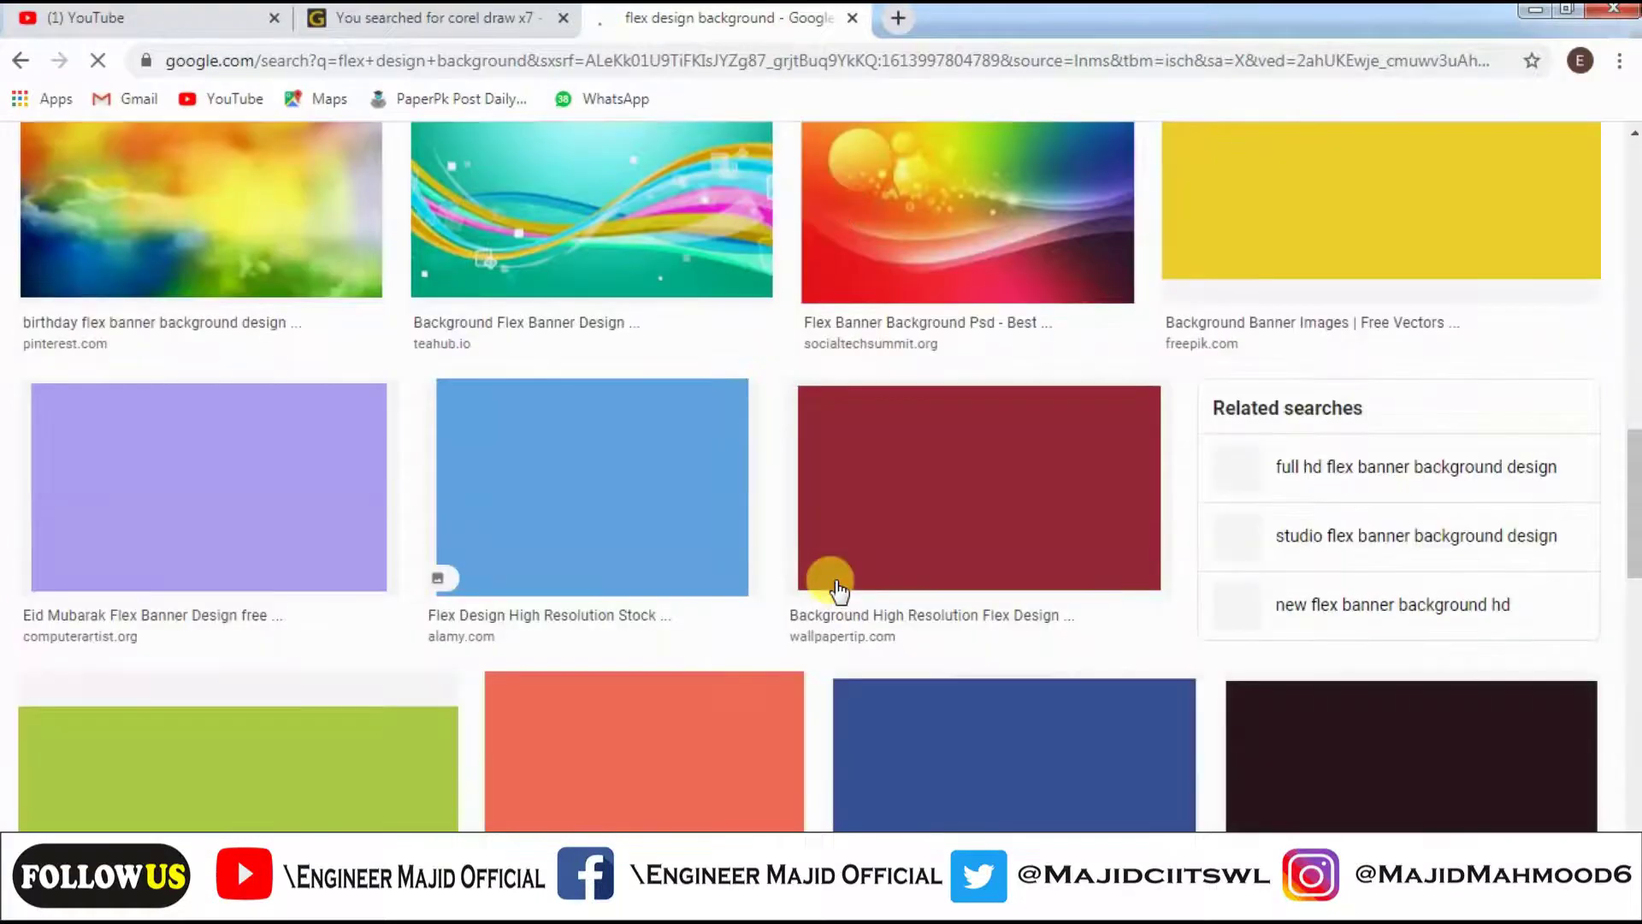
scroll(838, 588, "down", 5)
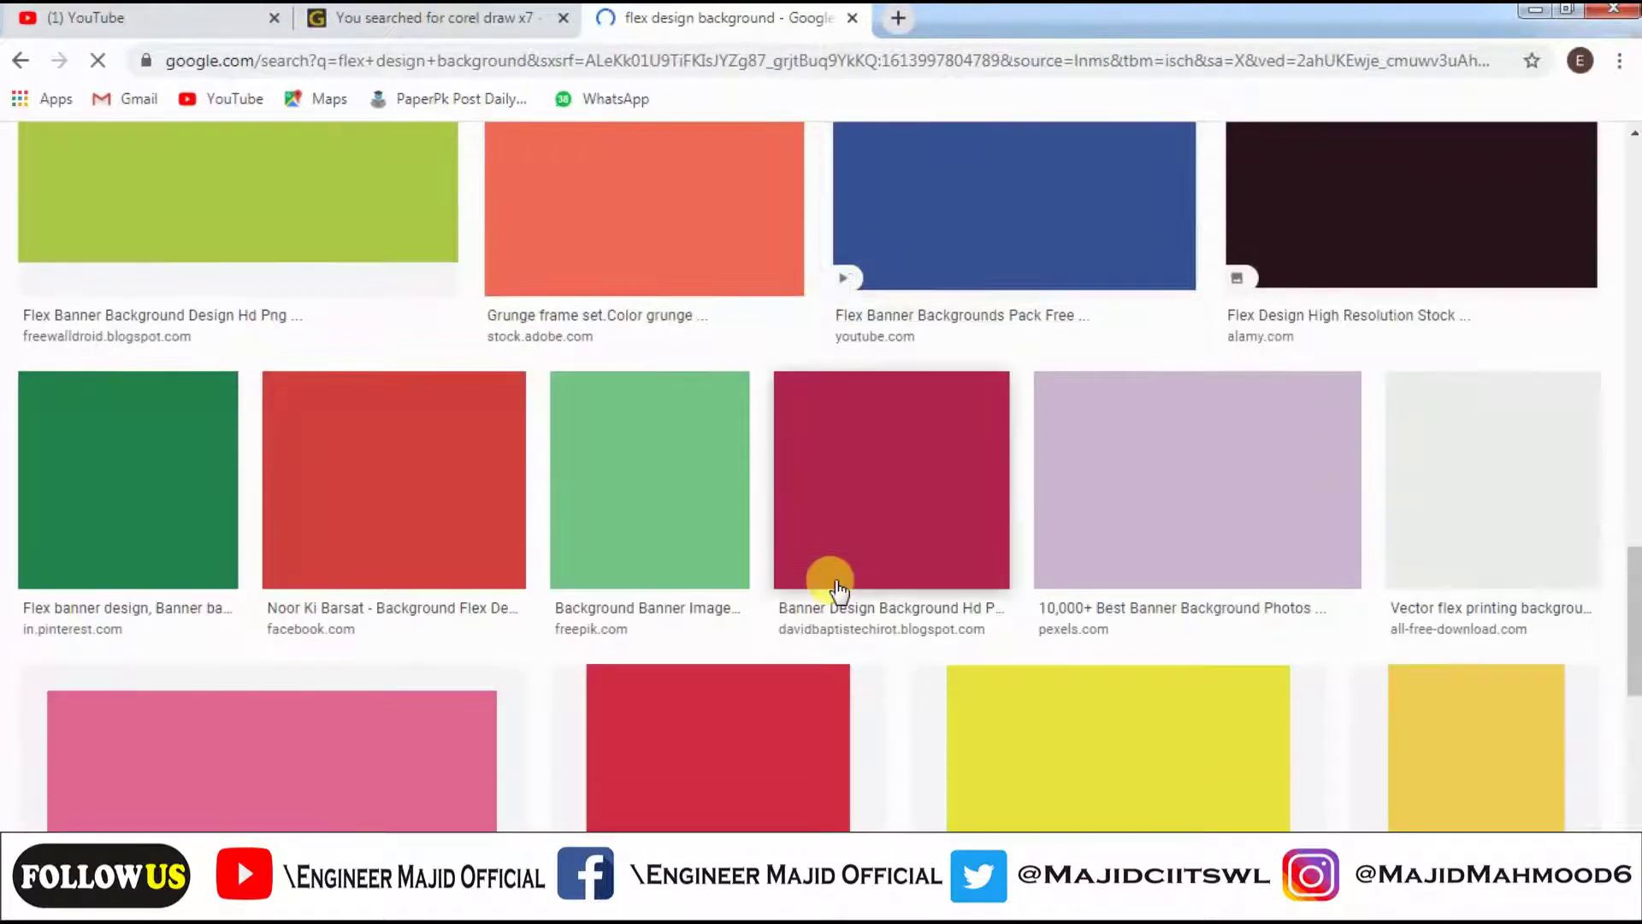
scroll(836, 601, "up", 8)
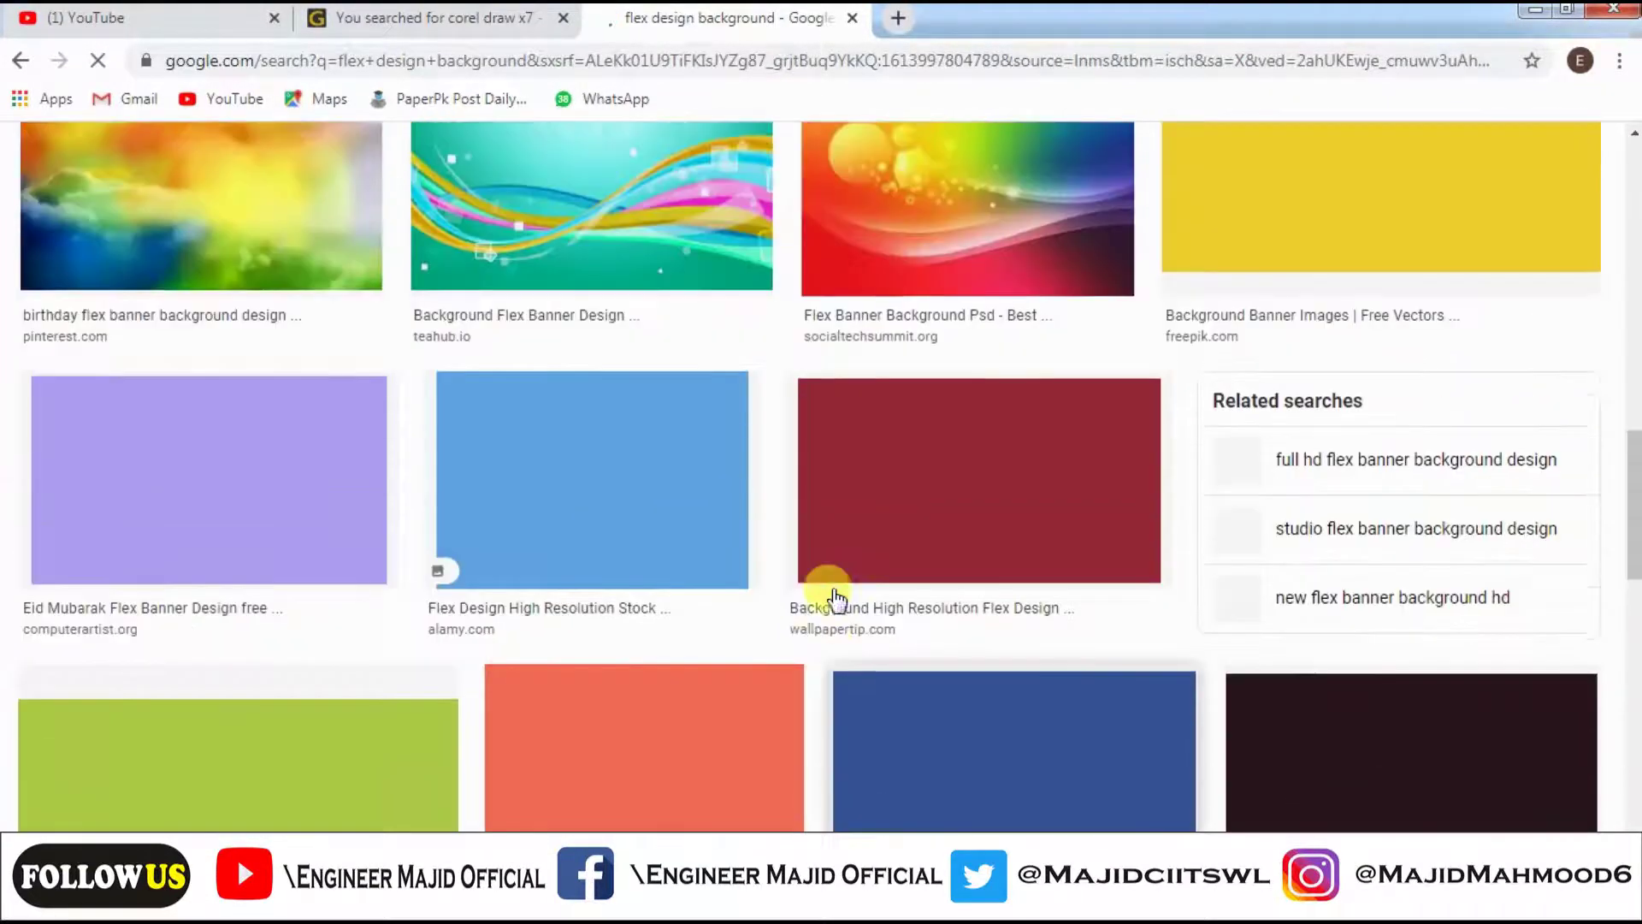
scroll(837, 601, "up", 3)
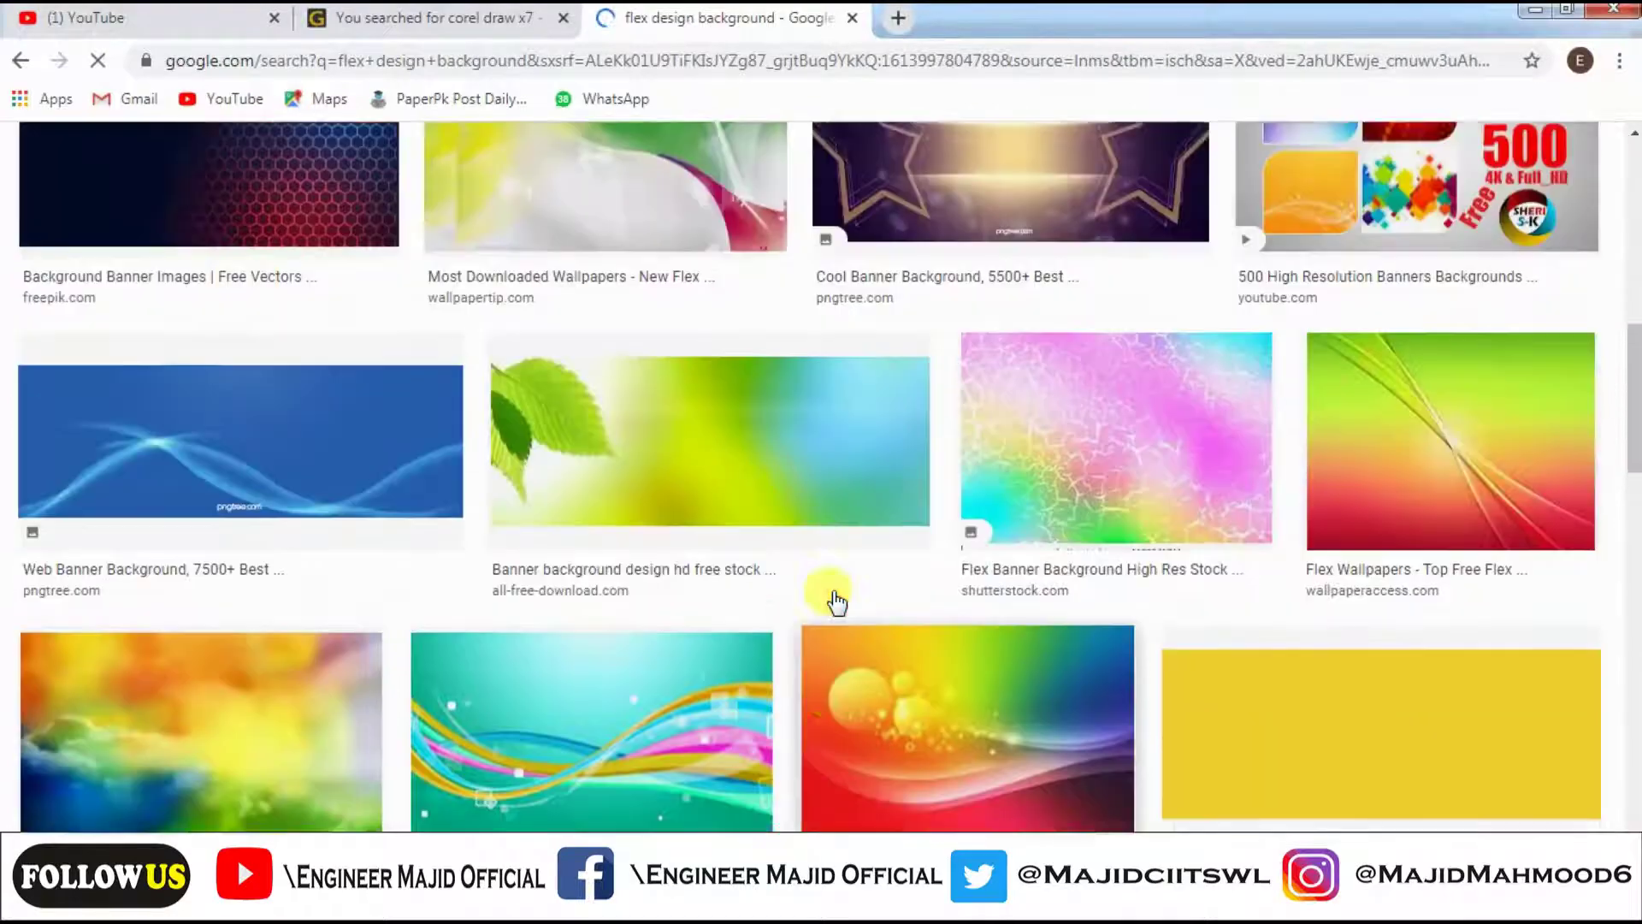
scroll(837, 680, "up", 6)
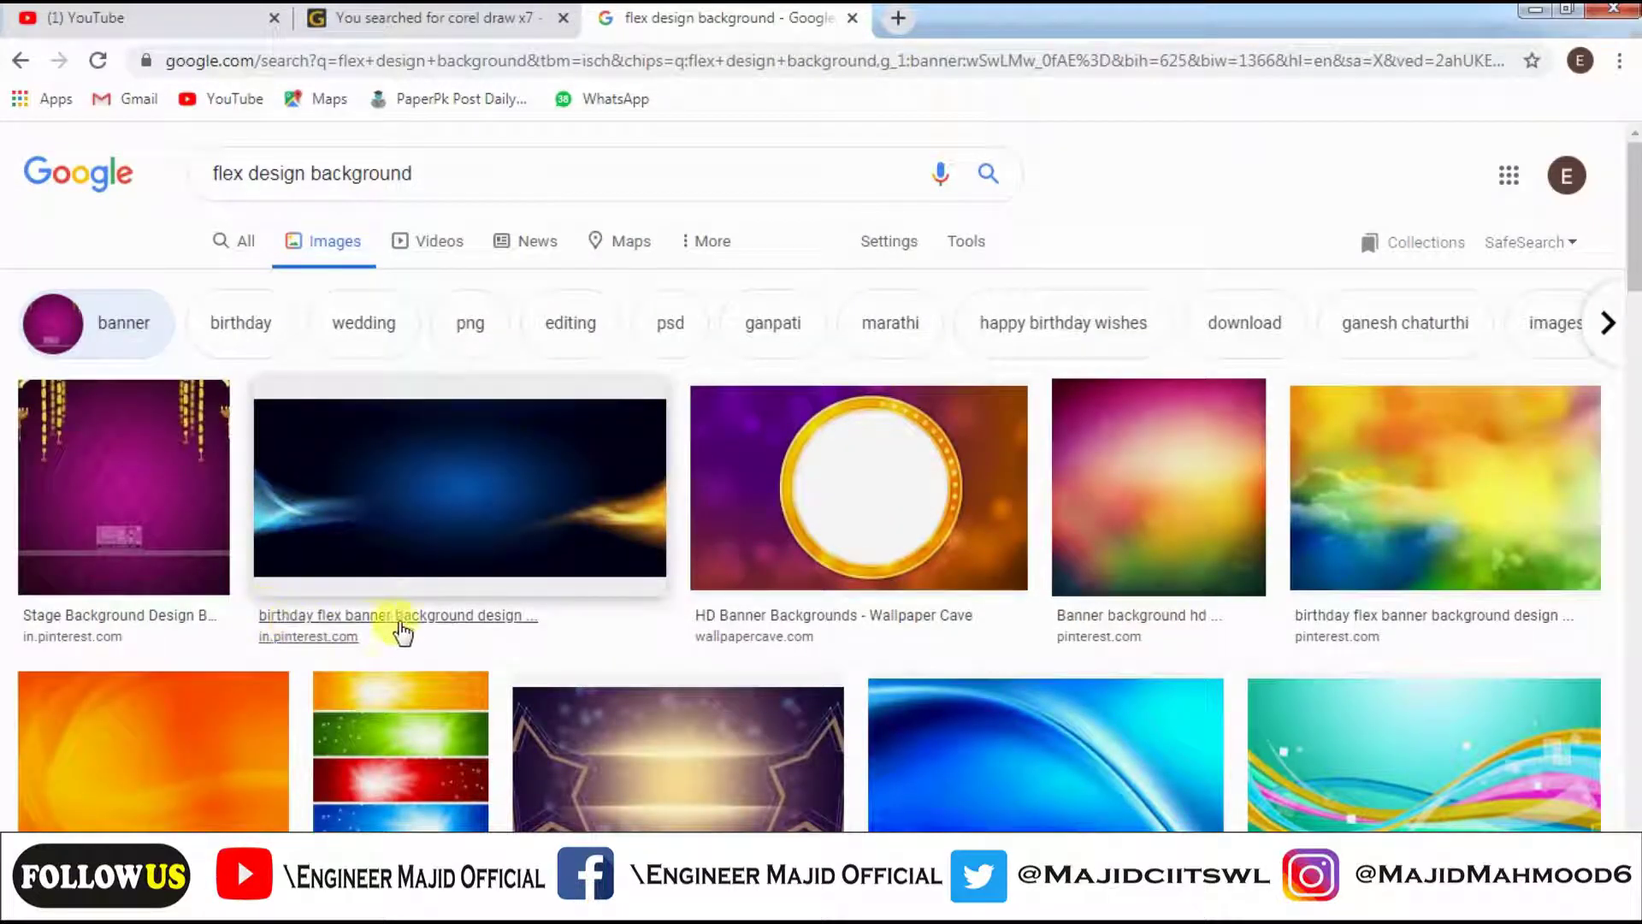
Save the dark blue banner background with light blue and gold waves to the Desktop as a JPEG named "flex design".
left_click(475, 535)
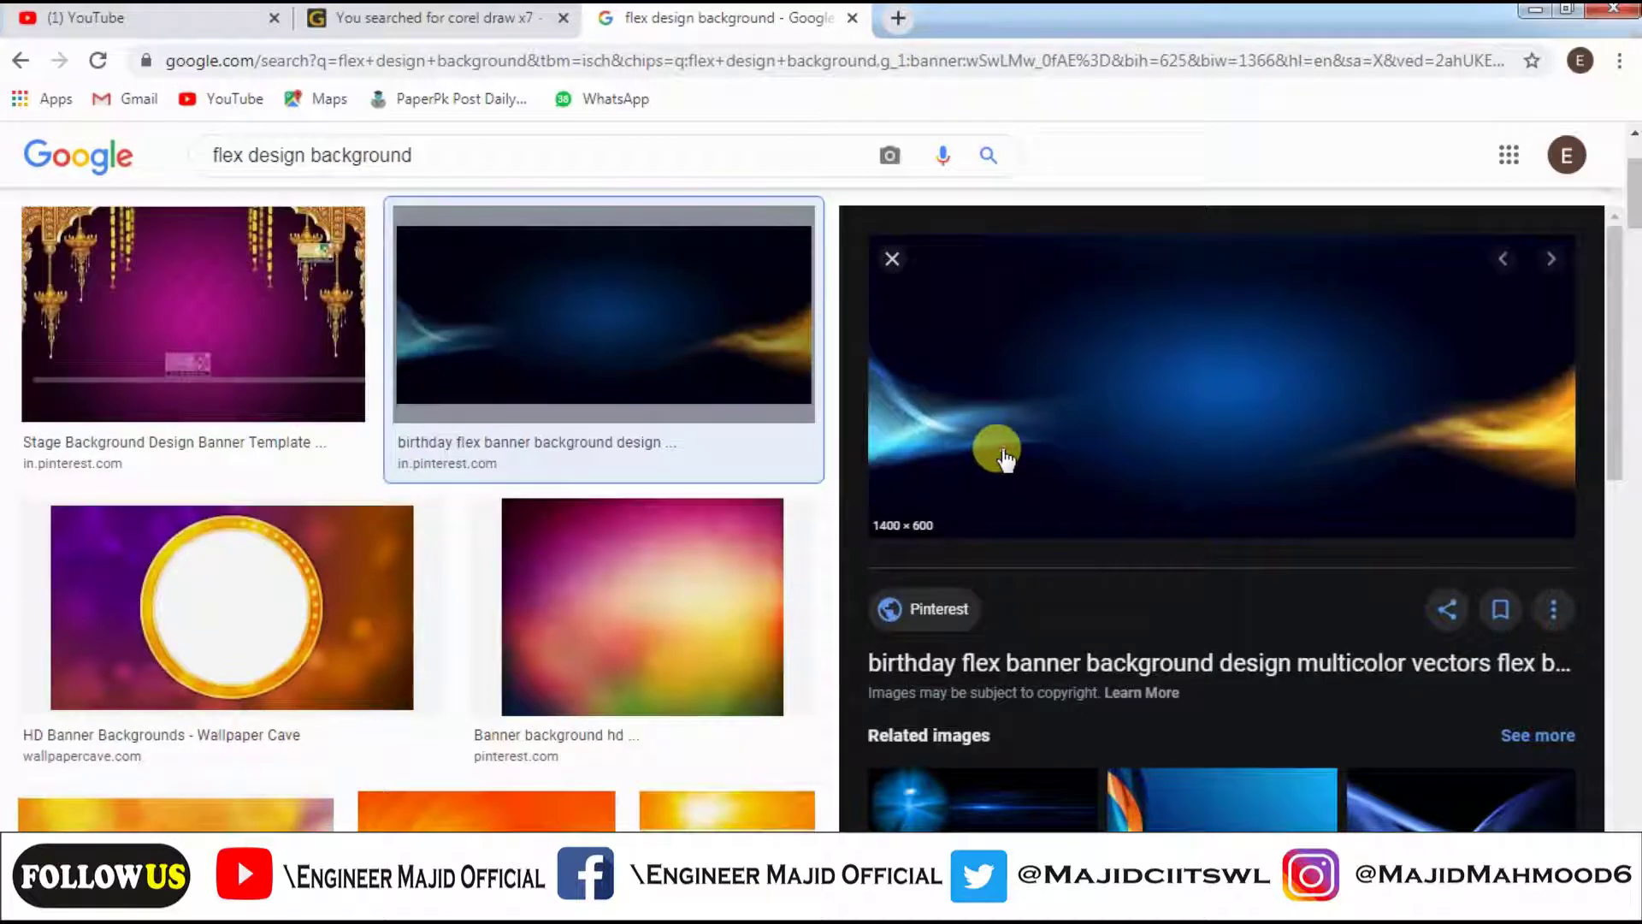
right_click(1005, 459)
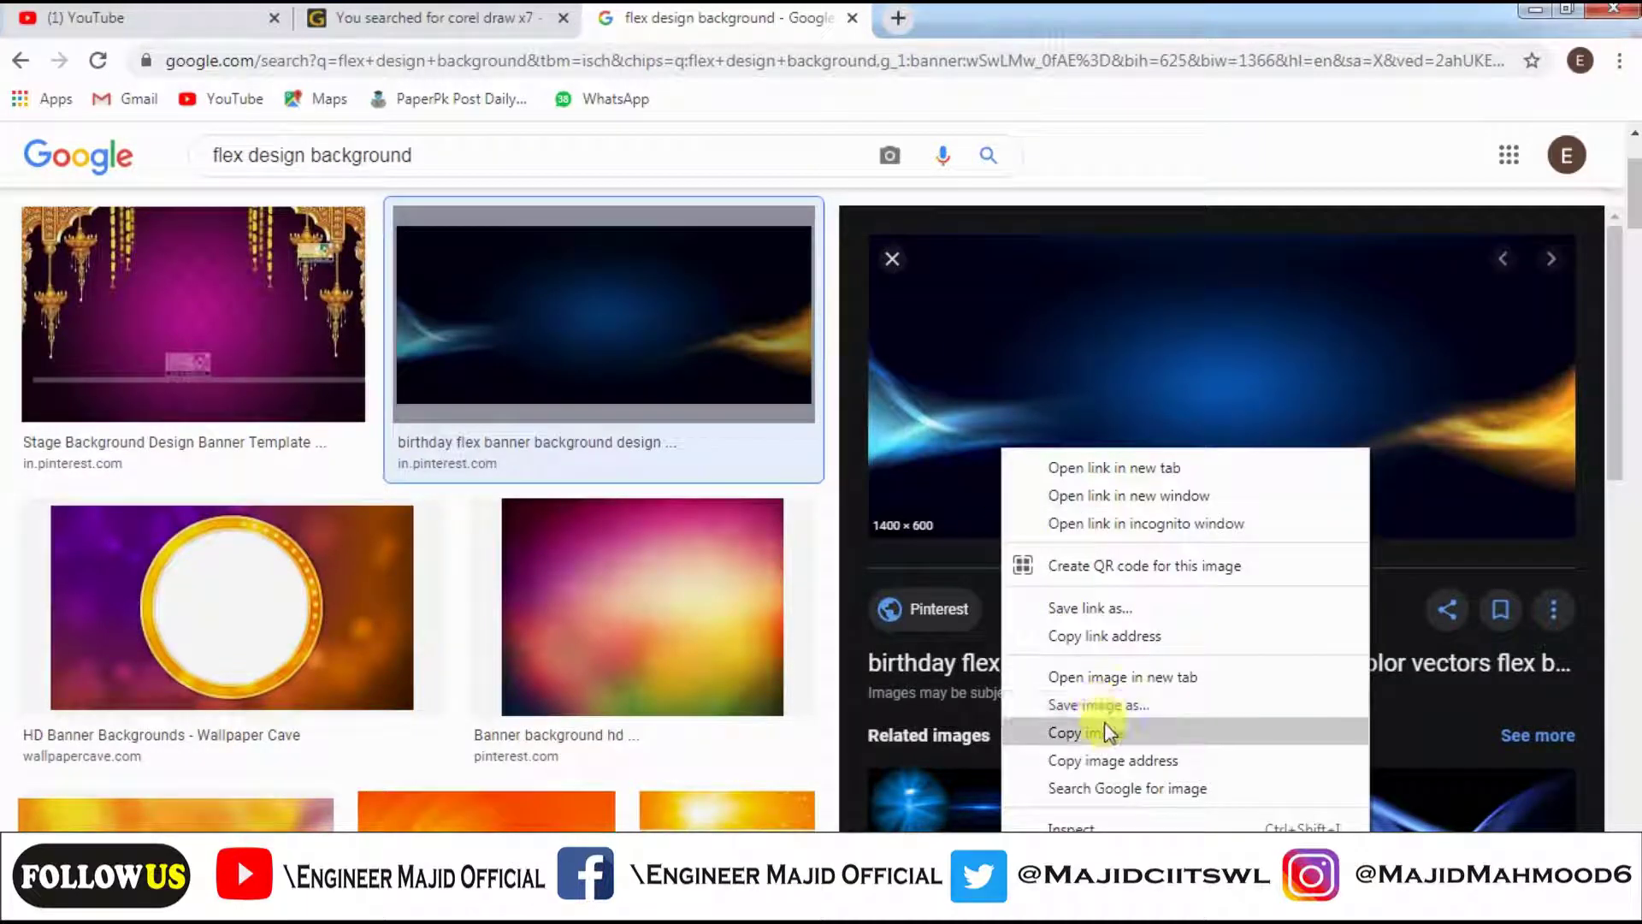
left_click(1126, 703)
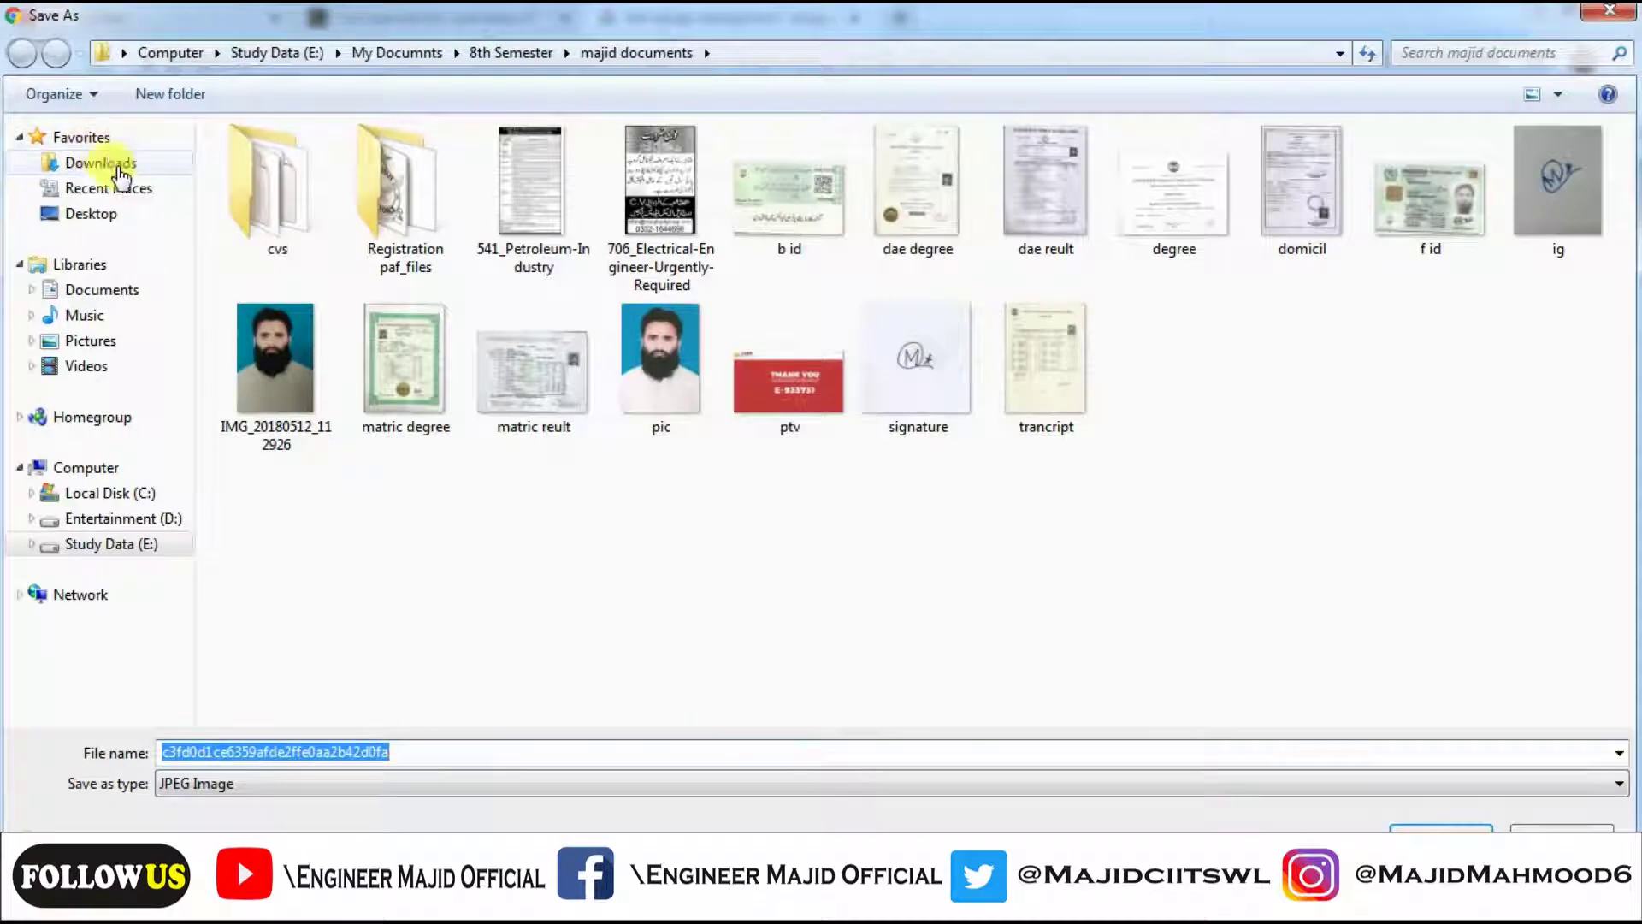
left_click(103, 215)
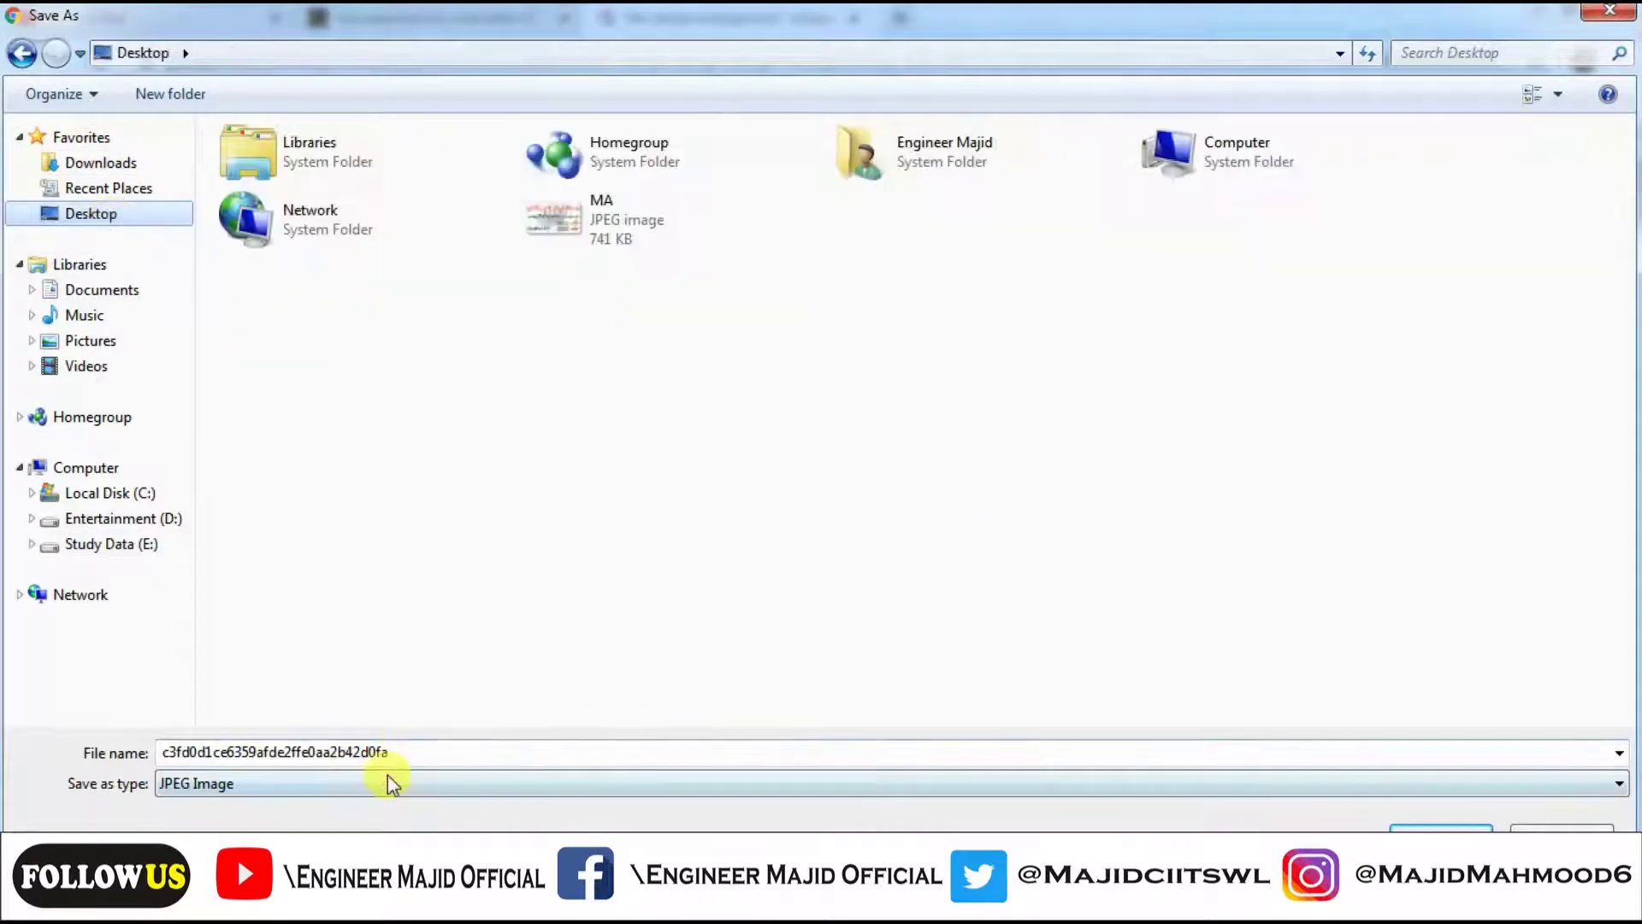
double_click(392, 751)
type("flex design")
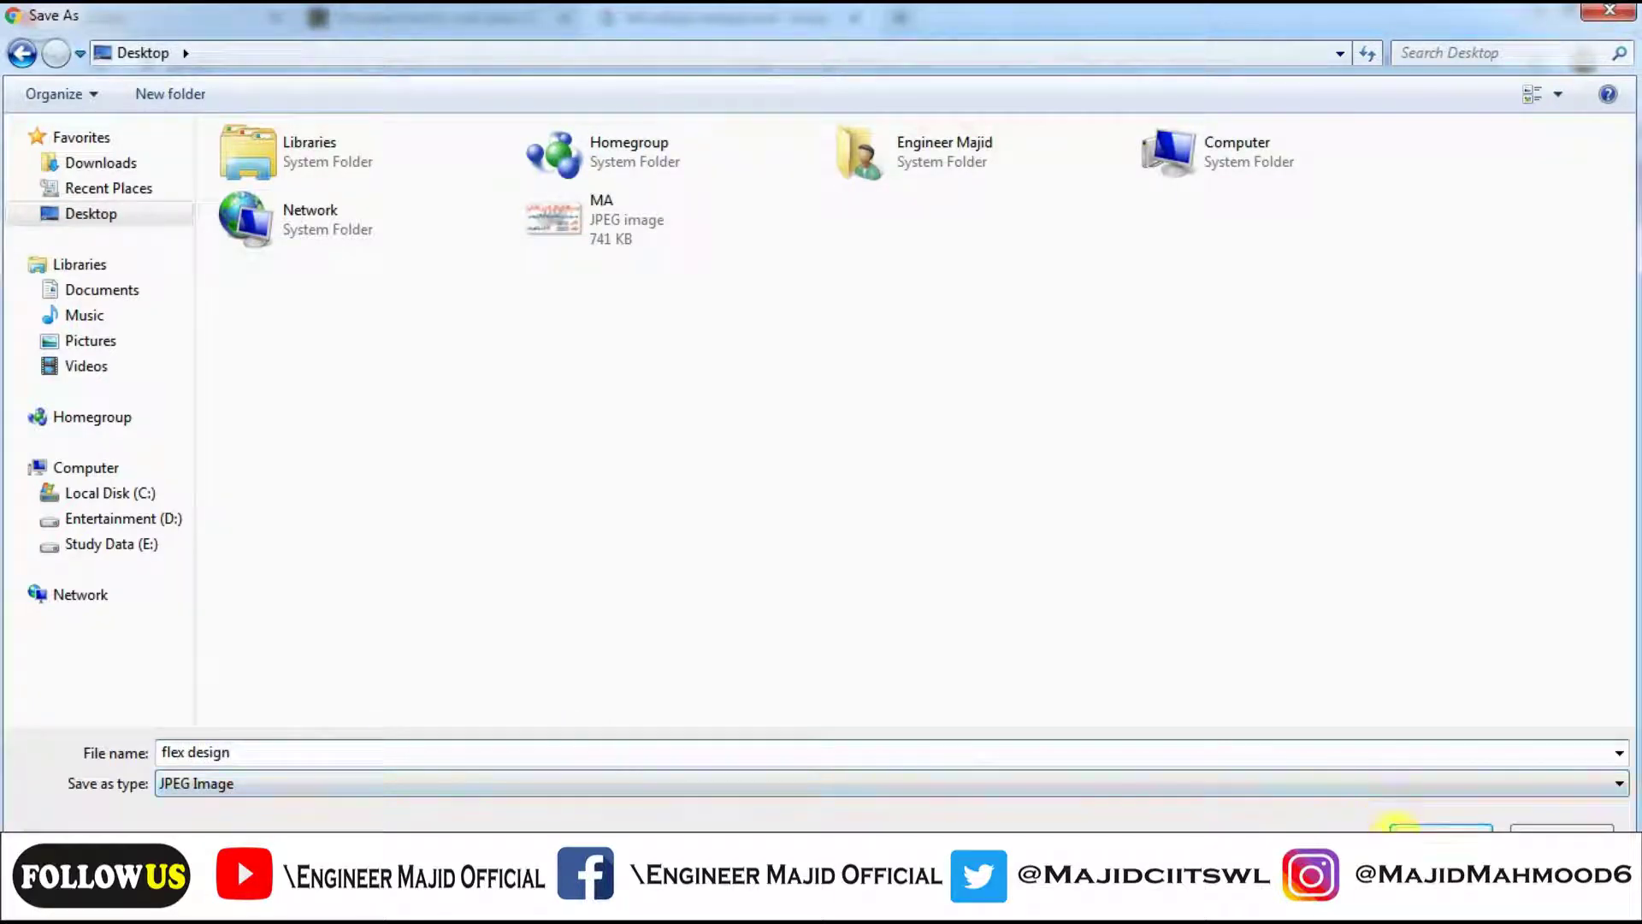
left_click(1402, 829)
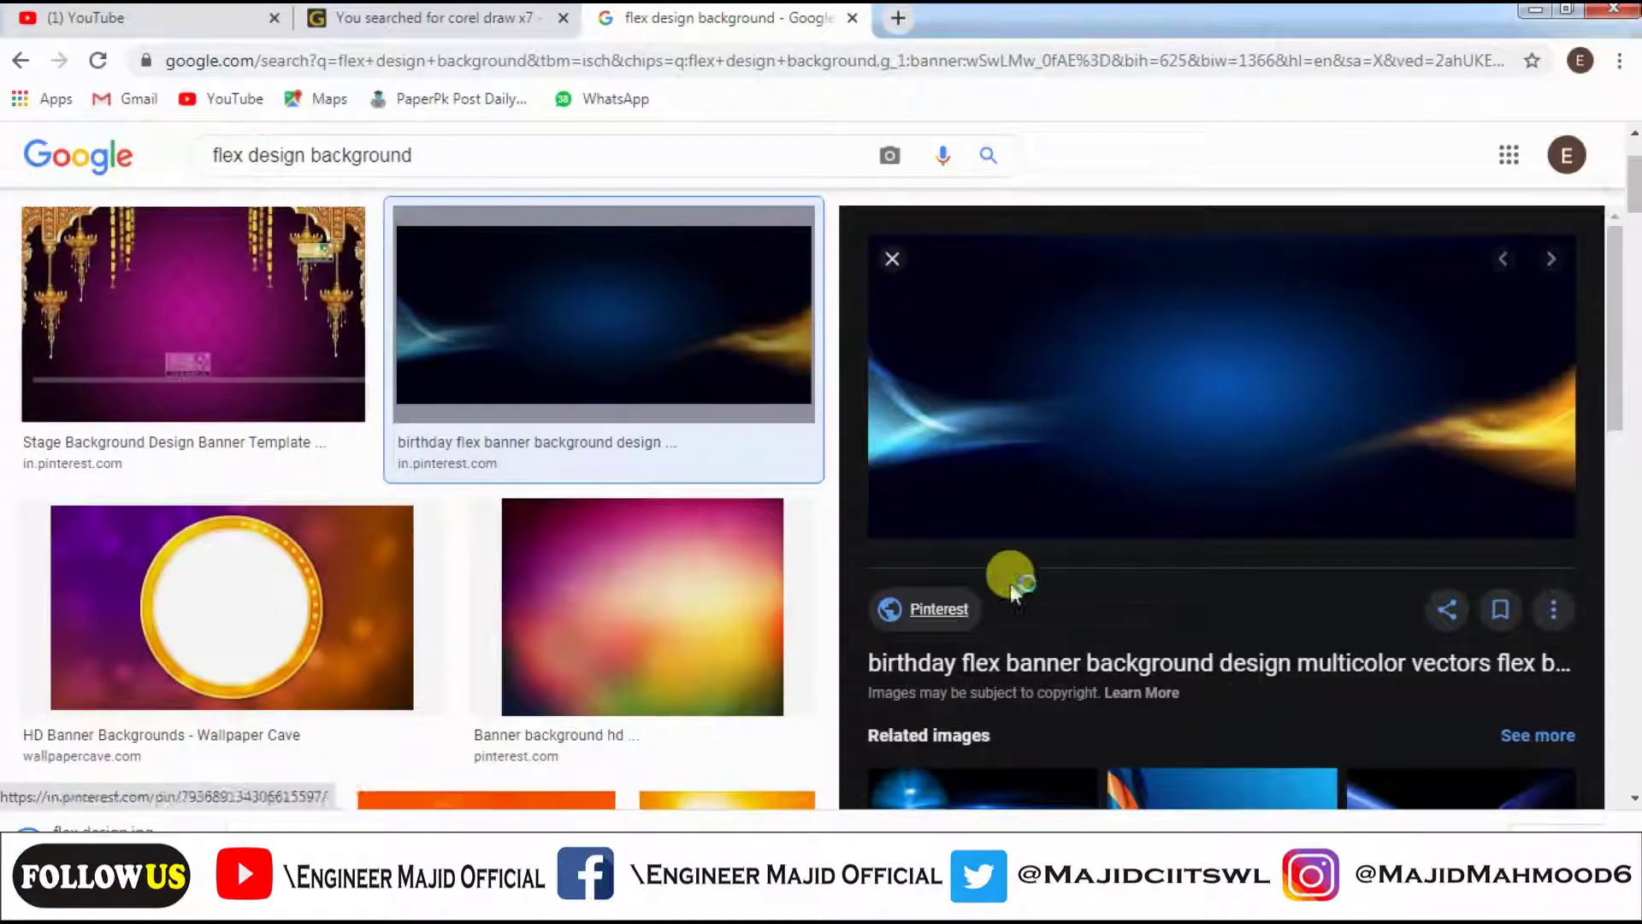
Switch back to CorelDRAW and choose the "flex design" JPEG on the Desktop for import.
left_click(564, 902)
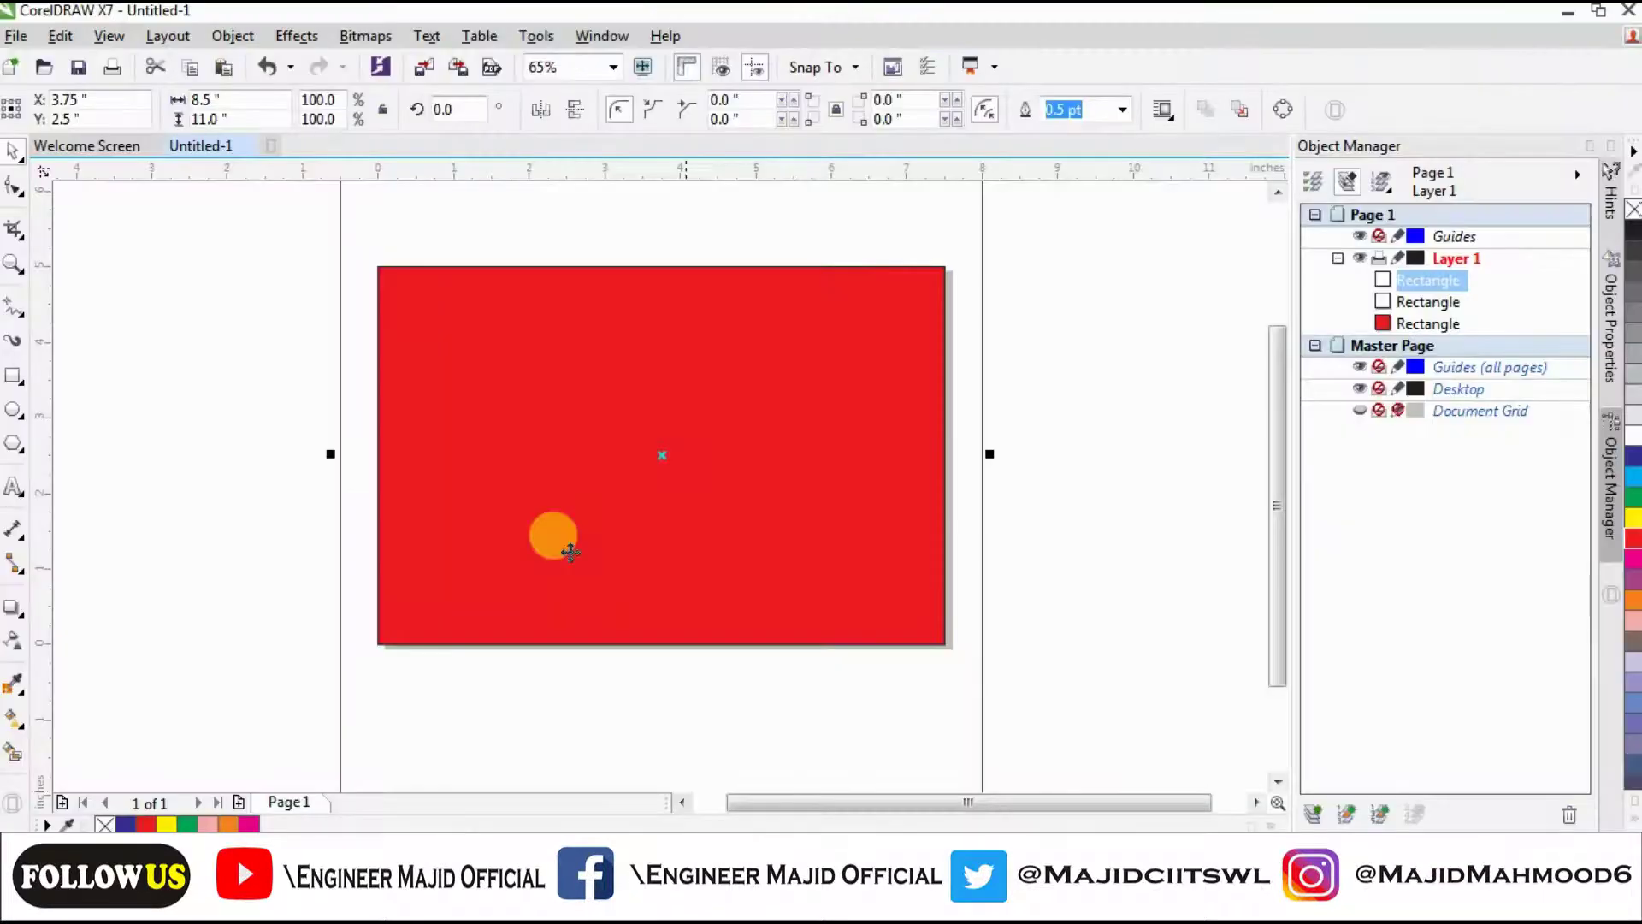
left_click(15, 38)
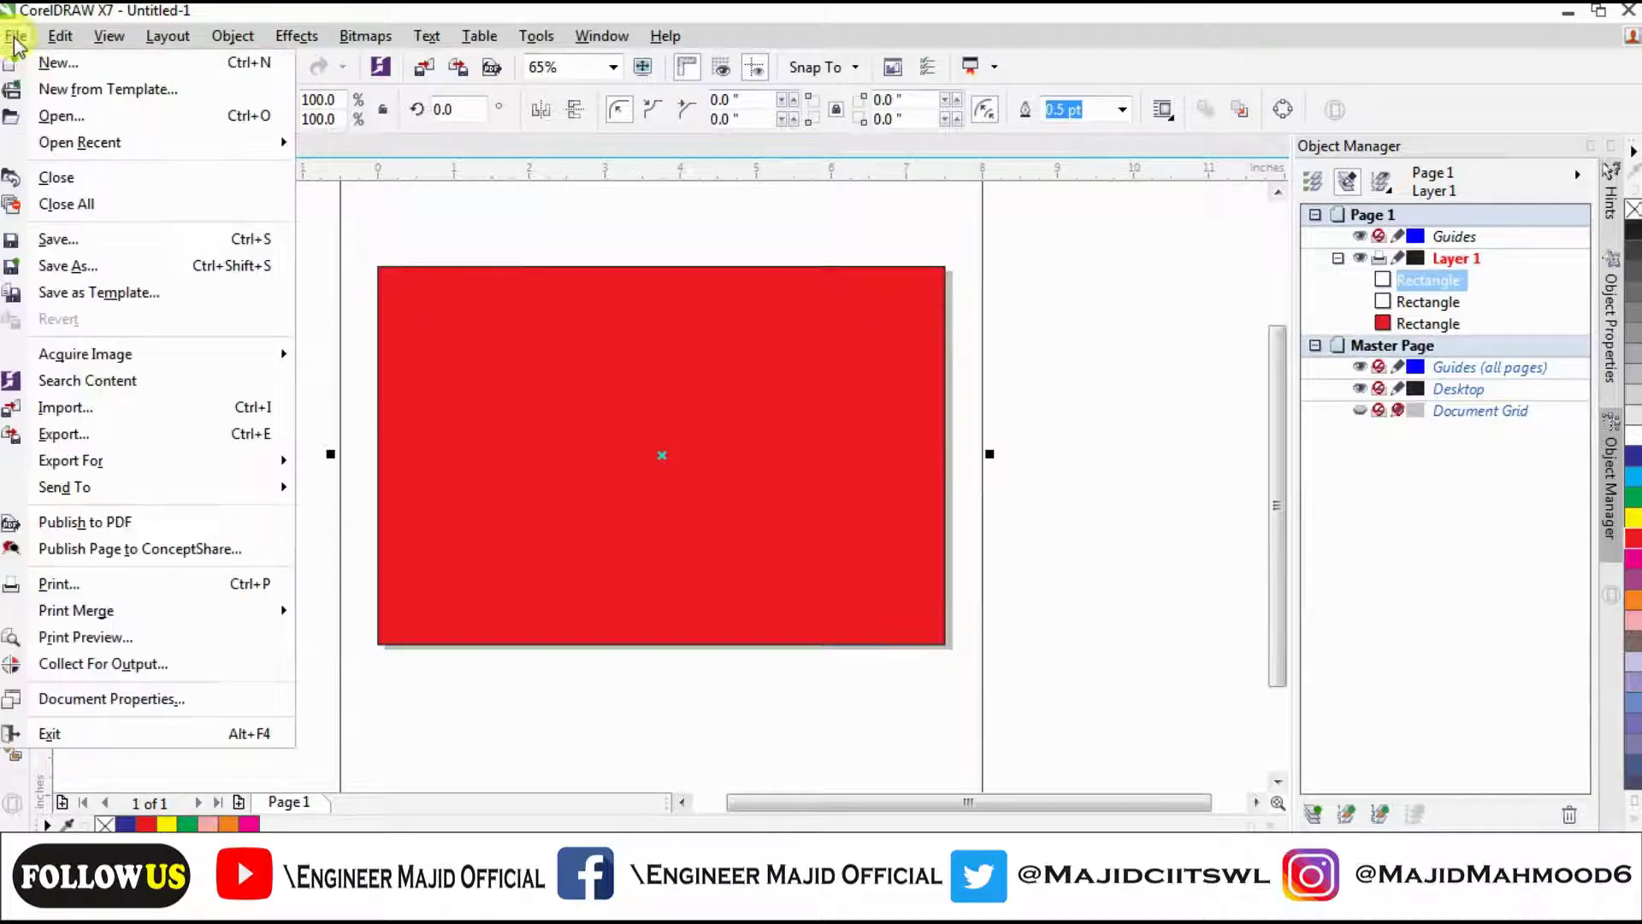
left_click(92, 409)
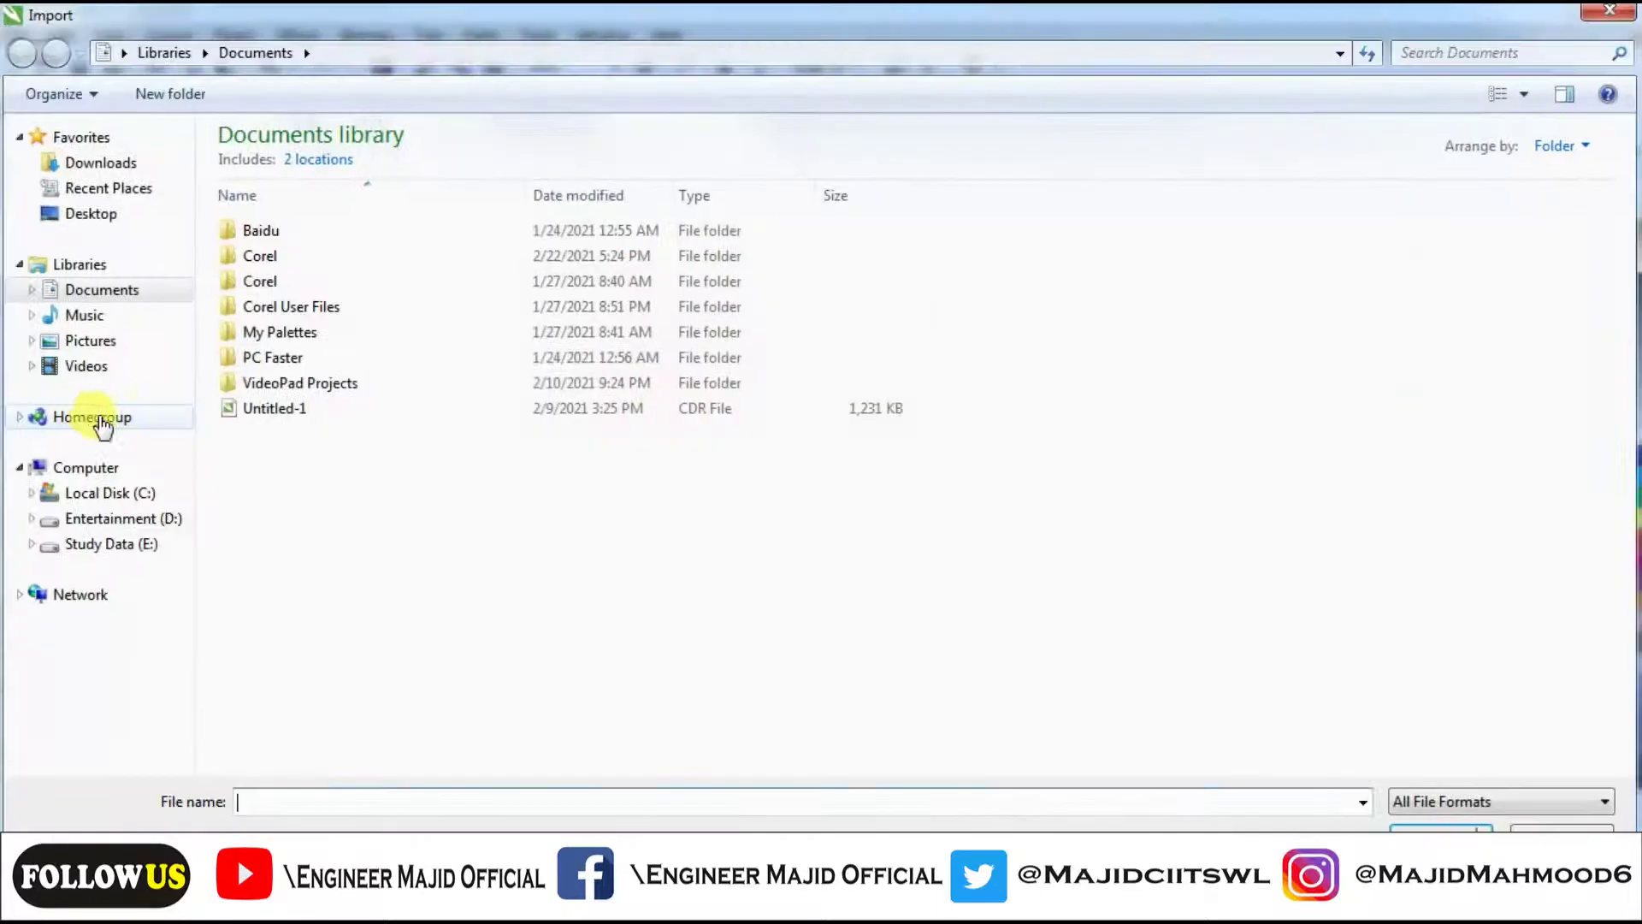
left_click(101, 216)
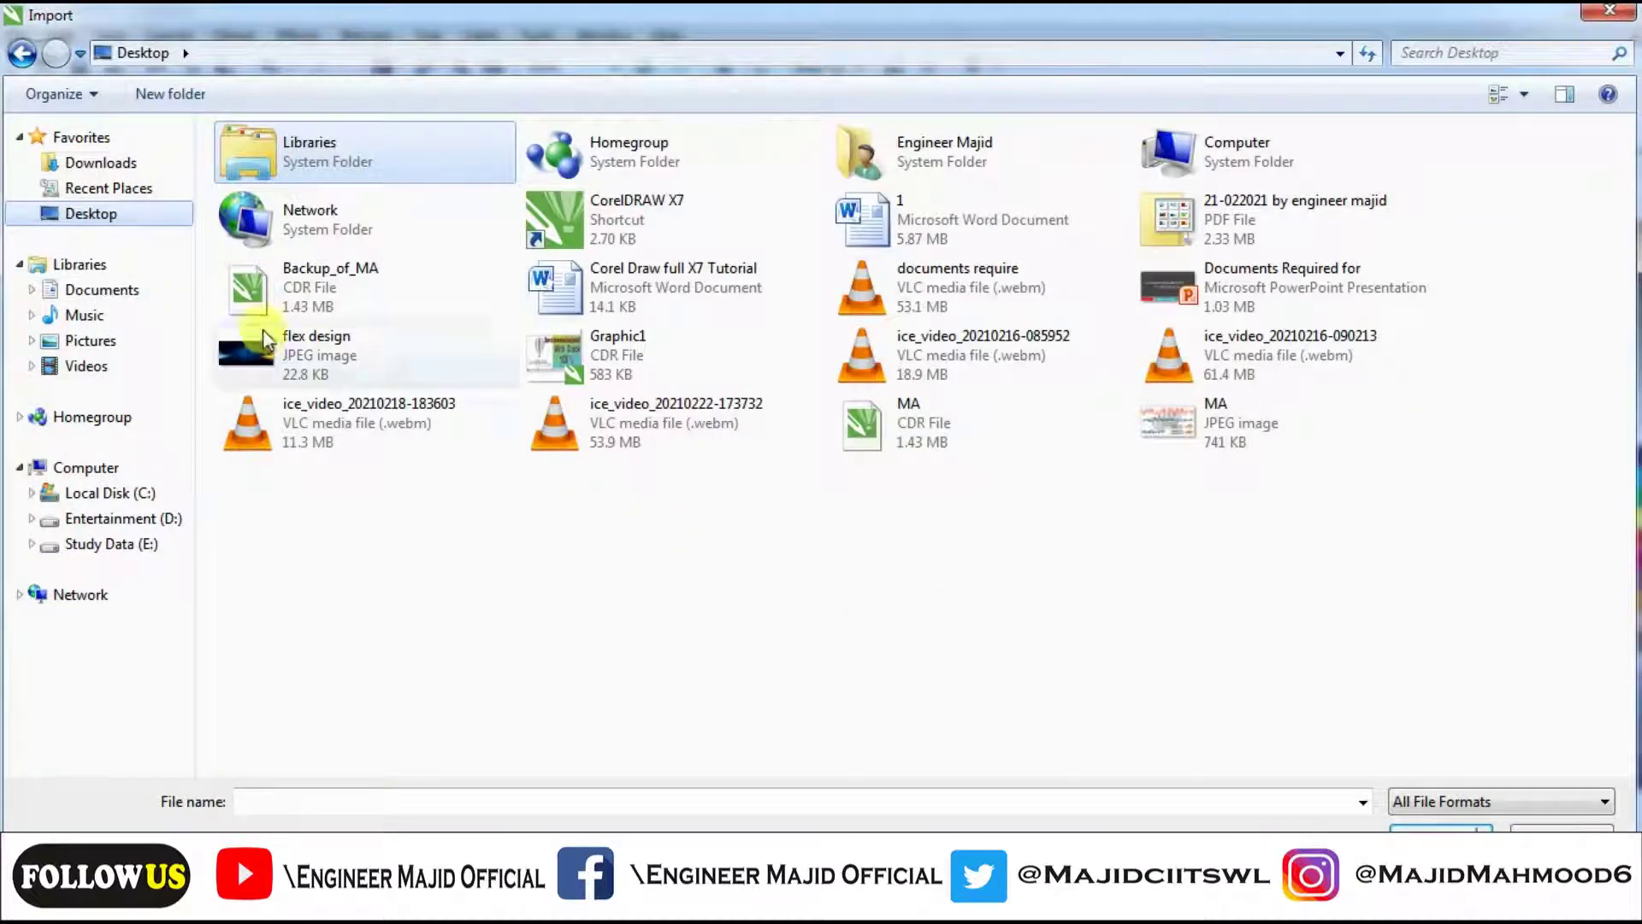
double_click(288, 351)
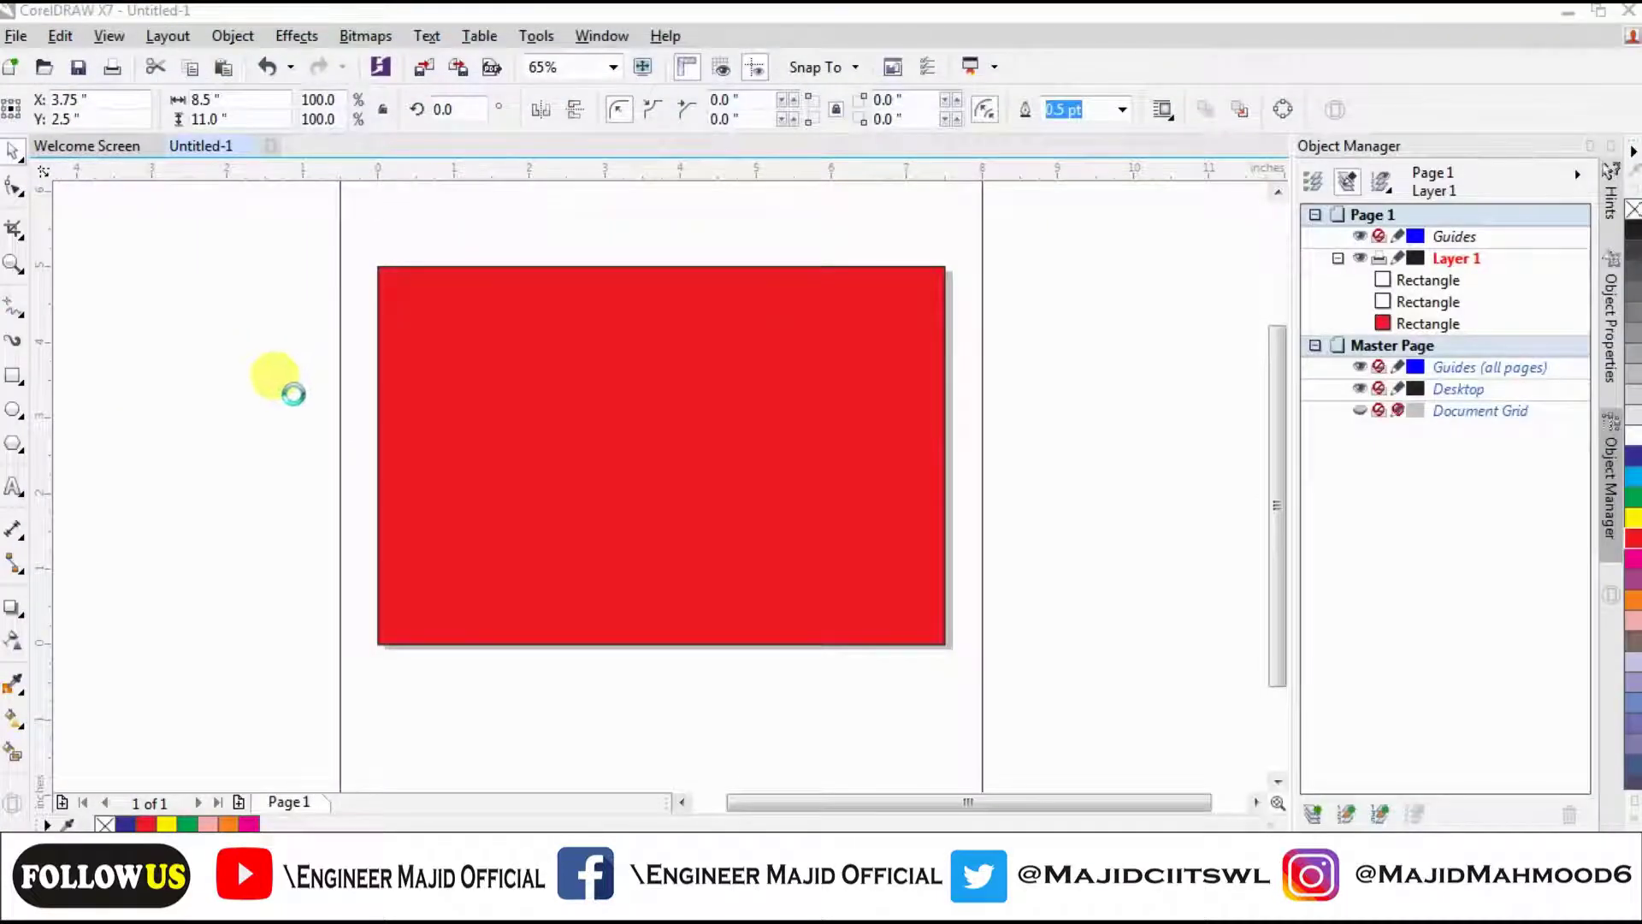
Place the imported image at about 4.47 by 1.92 inches and move it just below the red rectangle's lower-left part.
left_click_drag(141, 377, 470, 727)
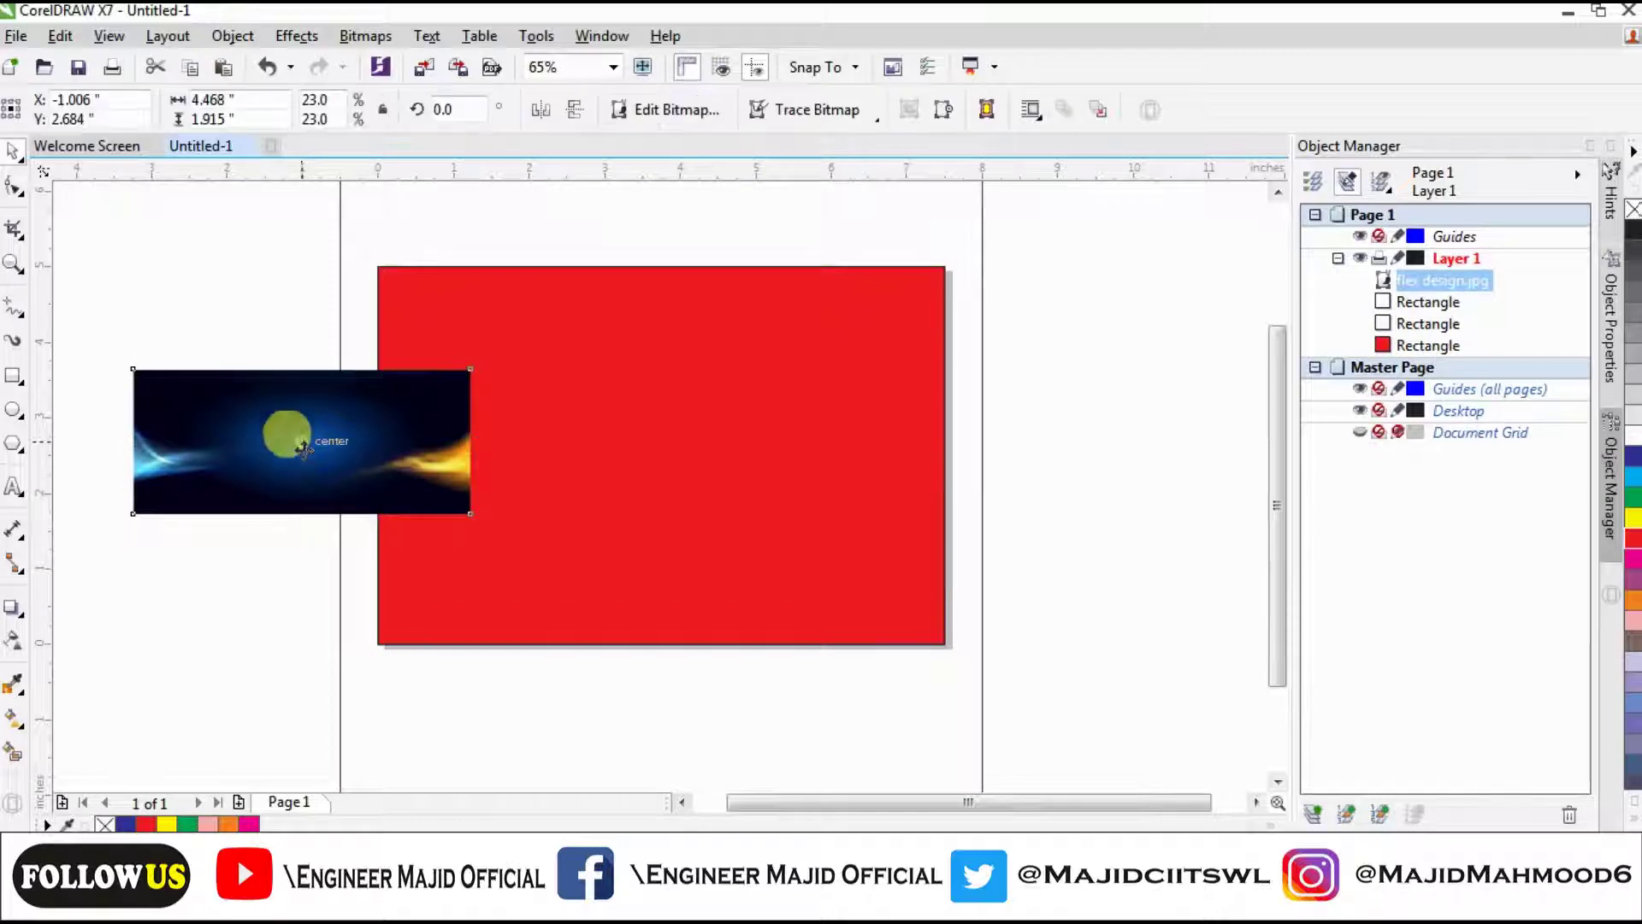
left_click_drag(321, 459, 440, 723)
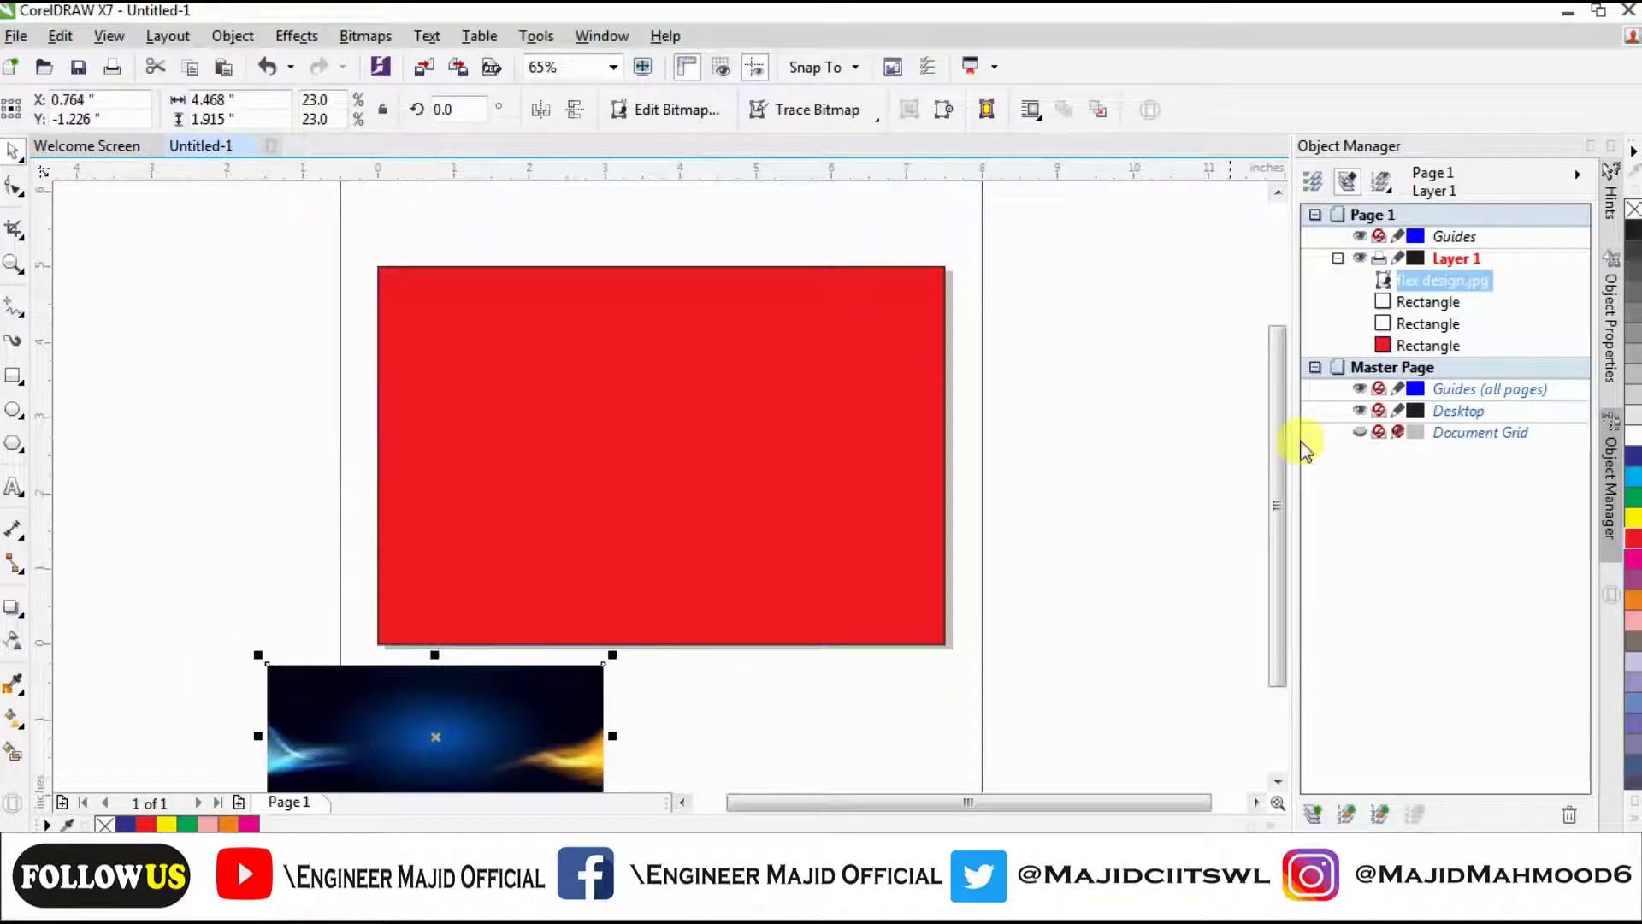
Resize the imported flex design image to 7.5 inches wide and 5 inches high, and move it just below the red rectangle.
left_click_drag(1271, 411, 1285, 504)
left_click(726, 372)
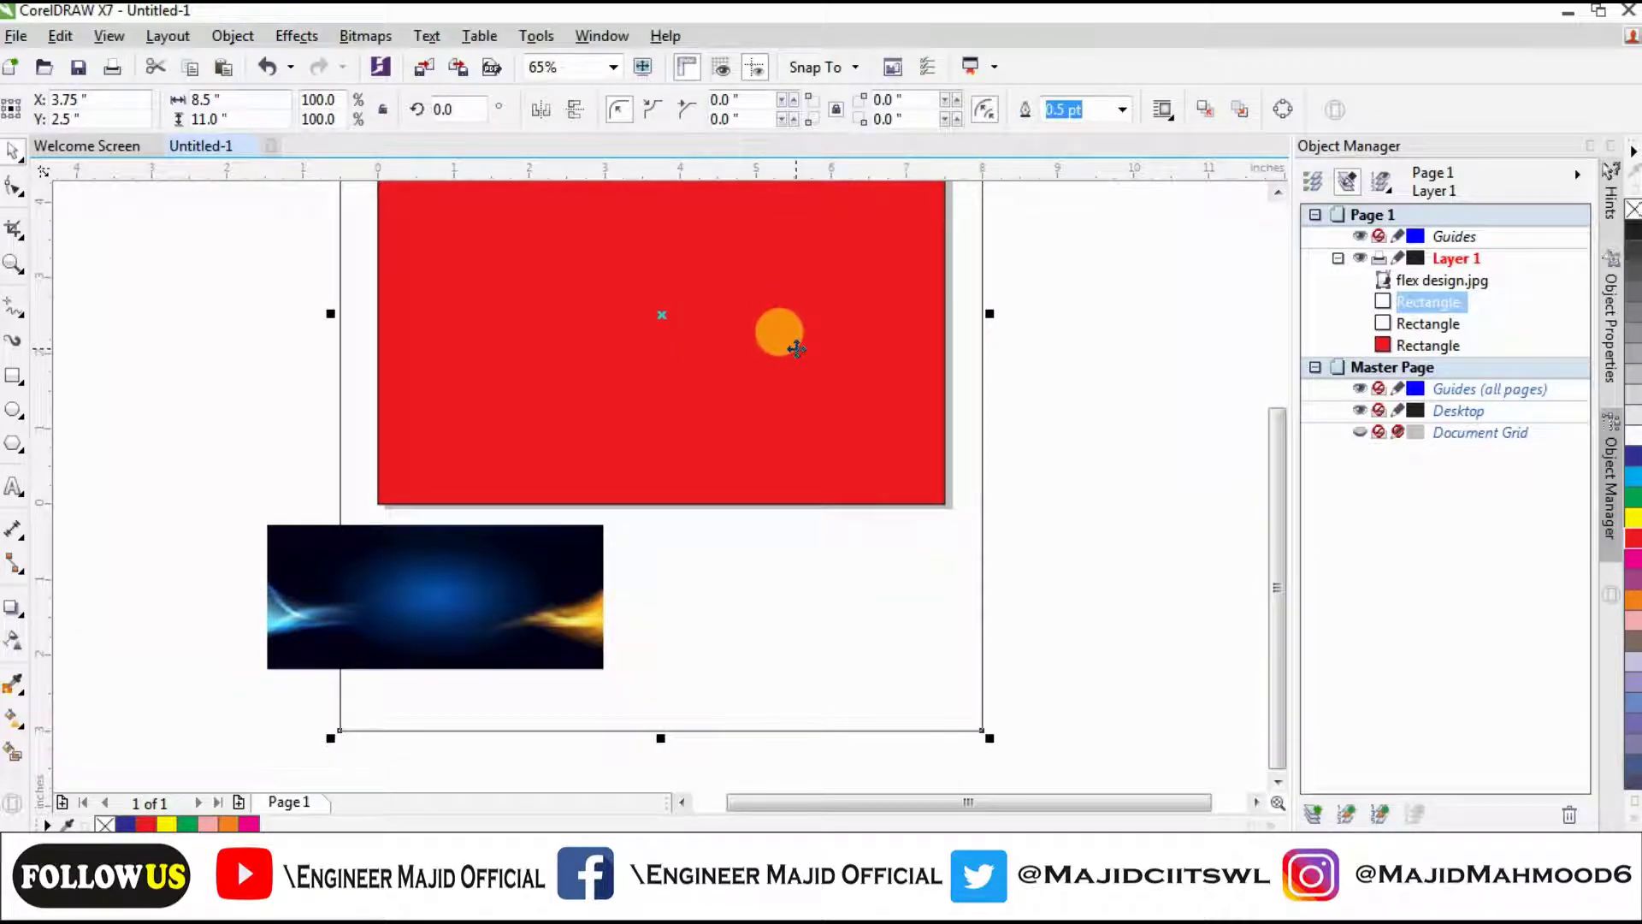
left_click(902, 498)
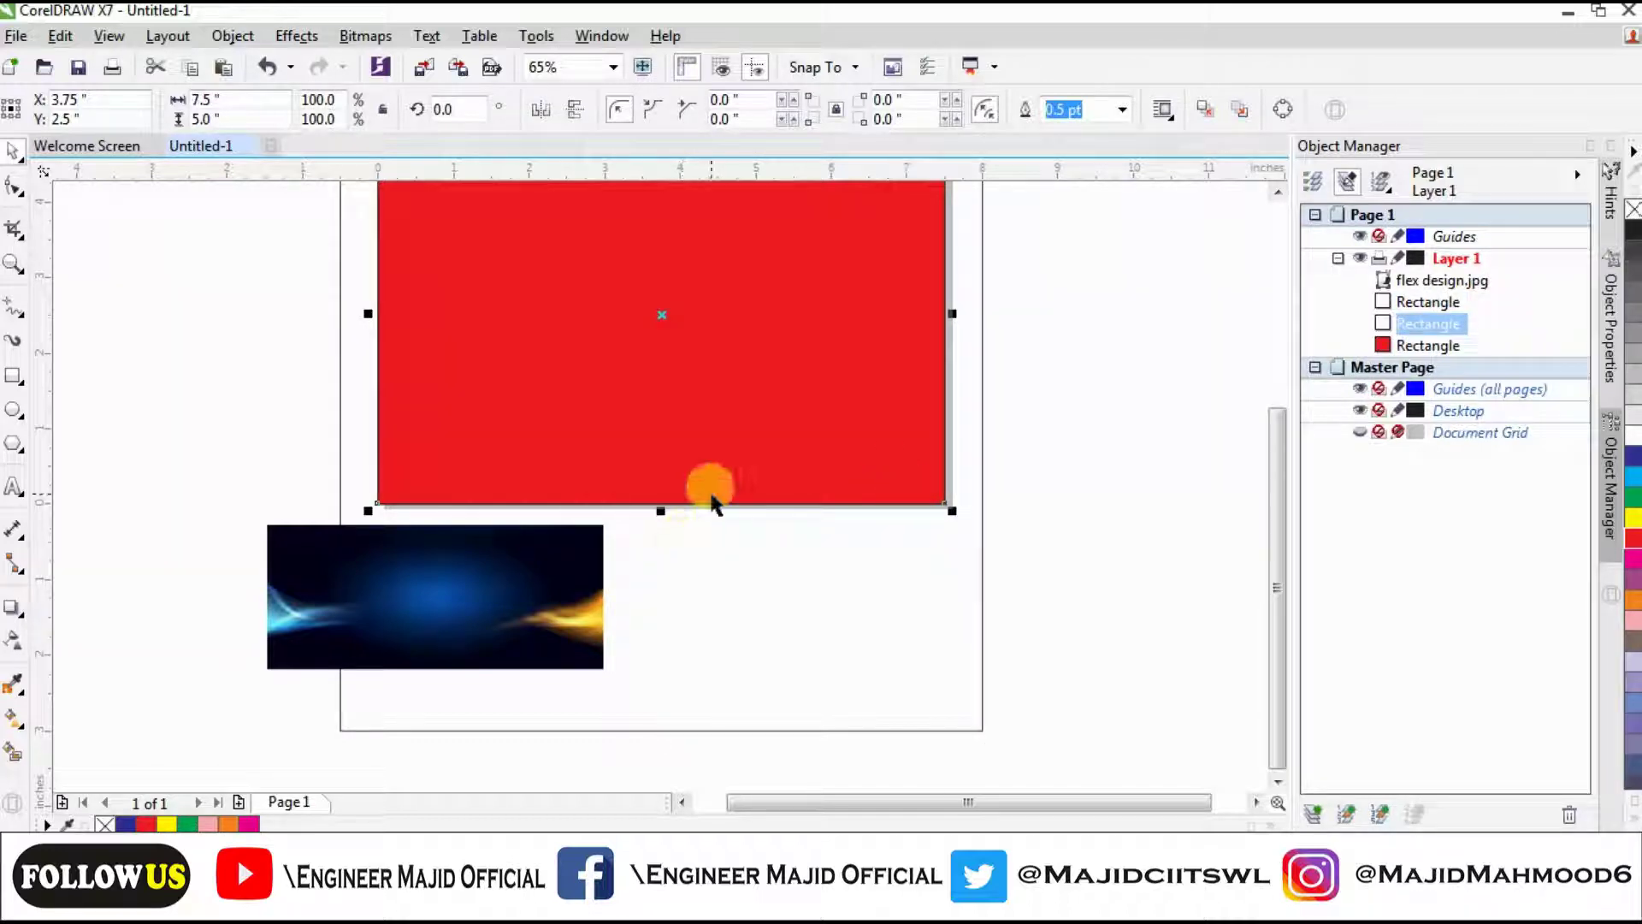
left_click(496, 561)
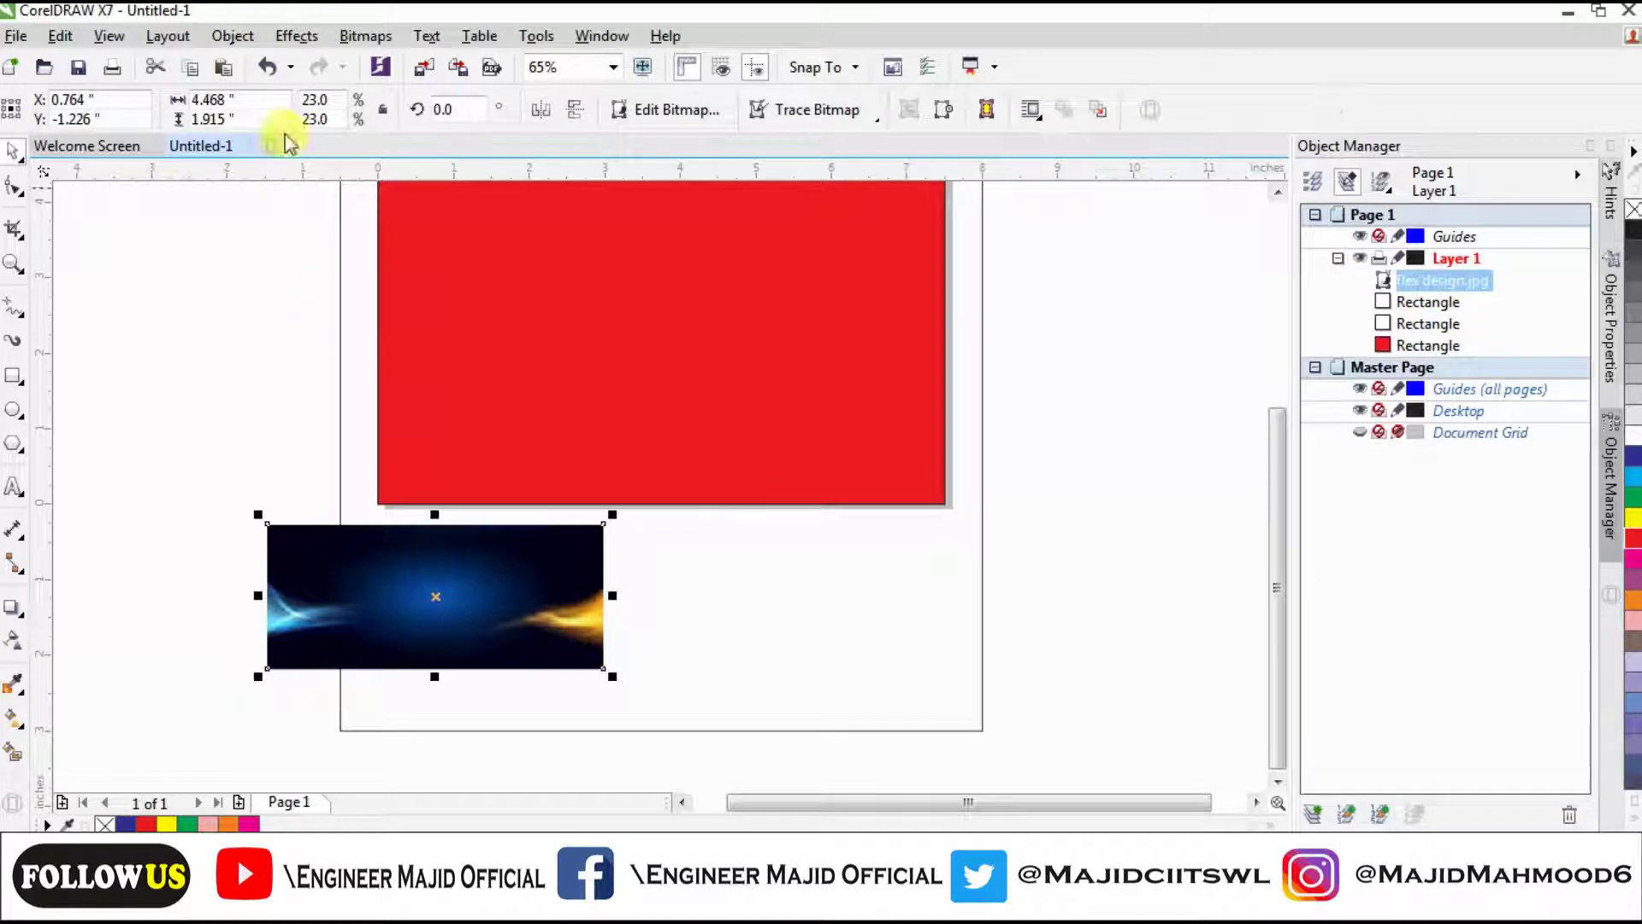
left_click(199, 98)
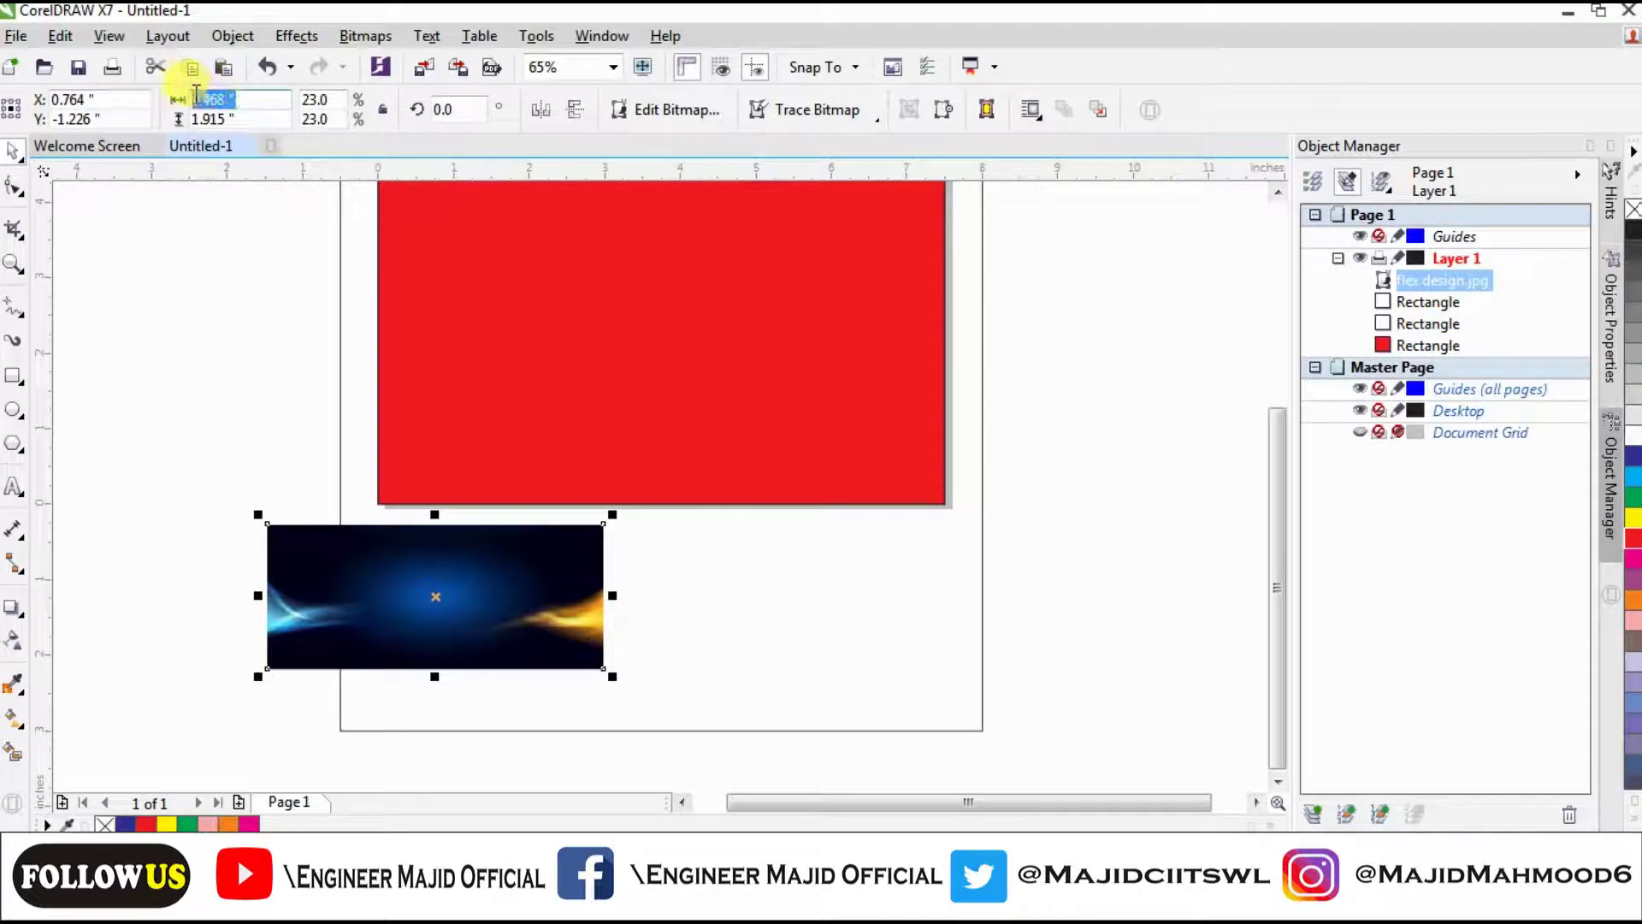
type("7.5")
key("Return")
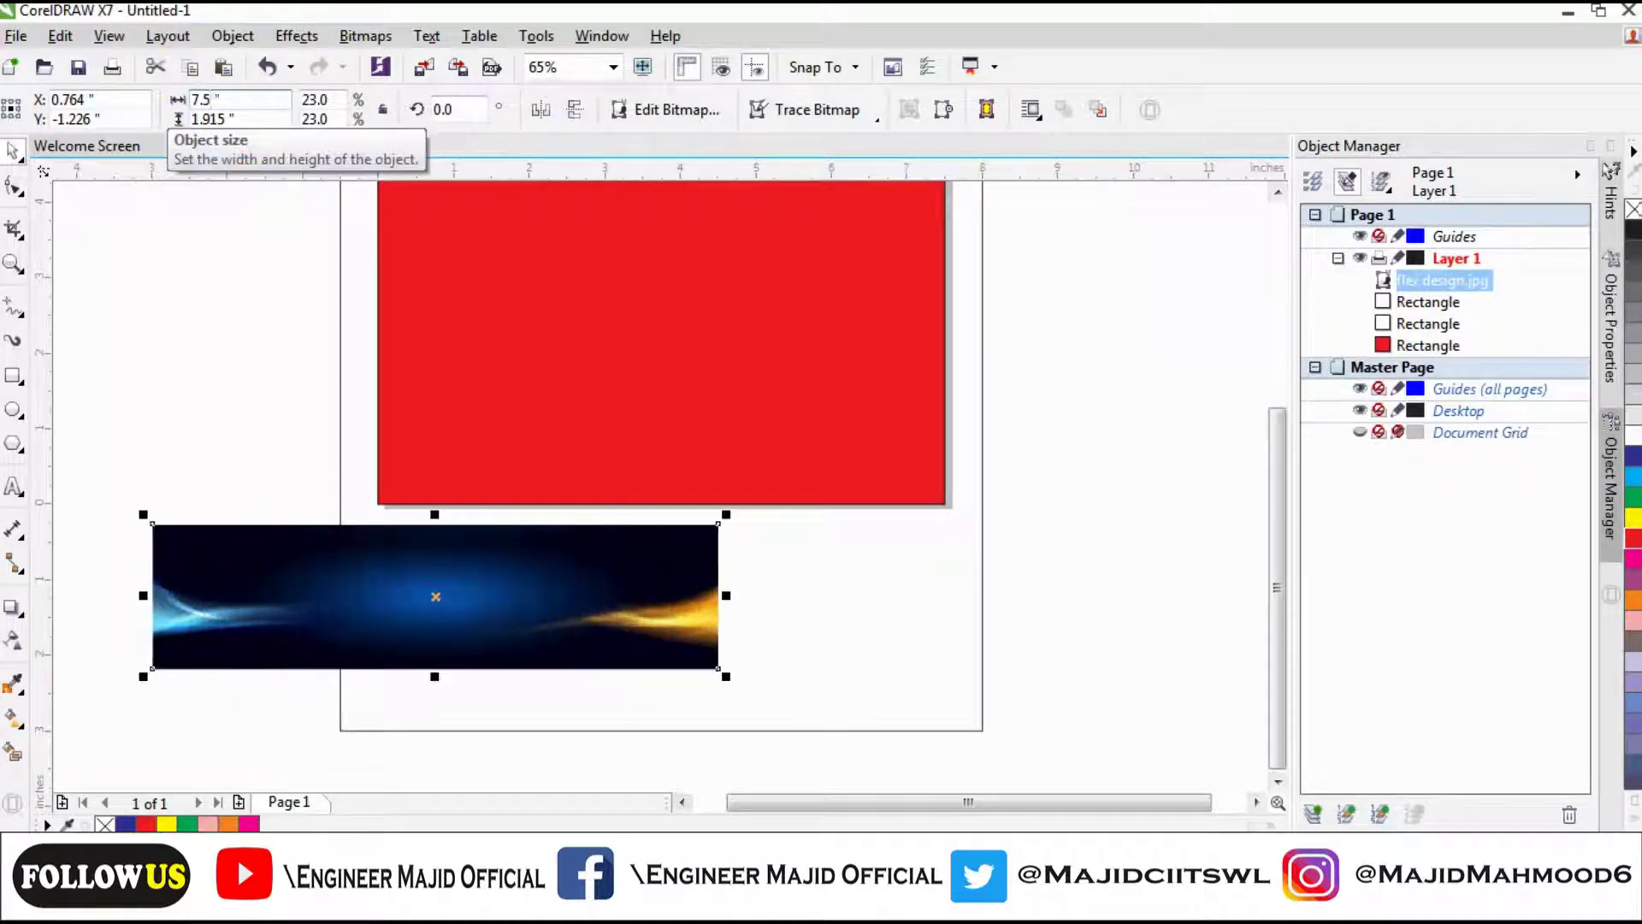
left_click_drag(246, 118, 189, 121)
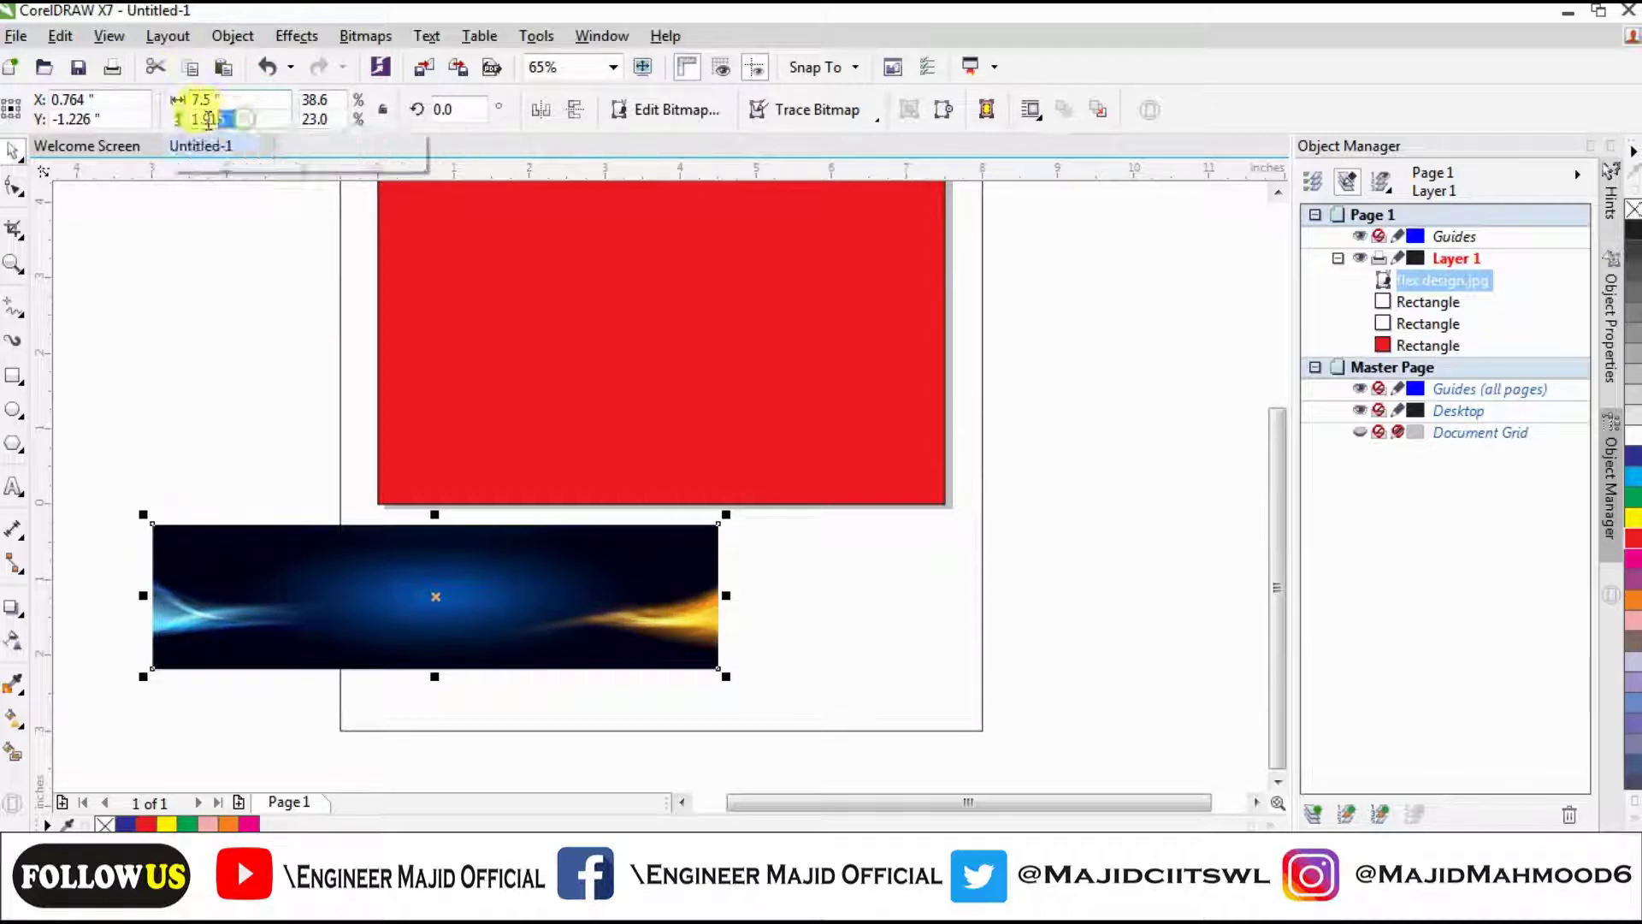
type("5")
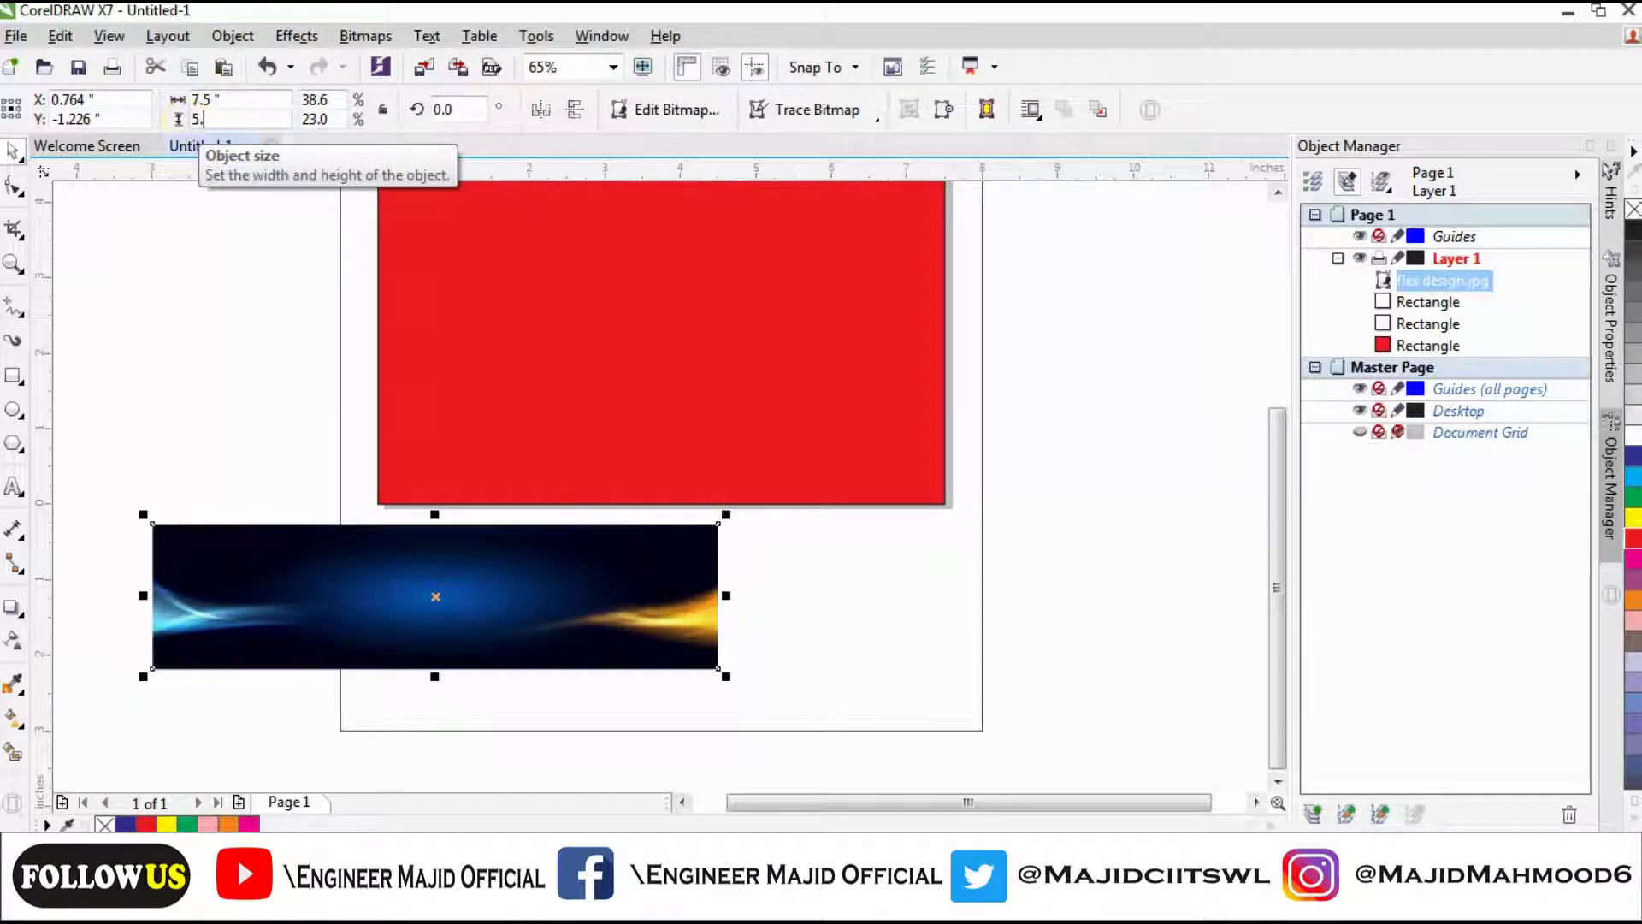
key("Return")
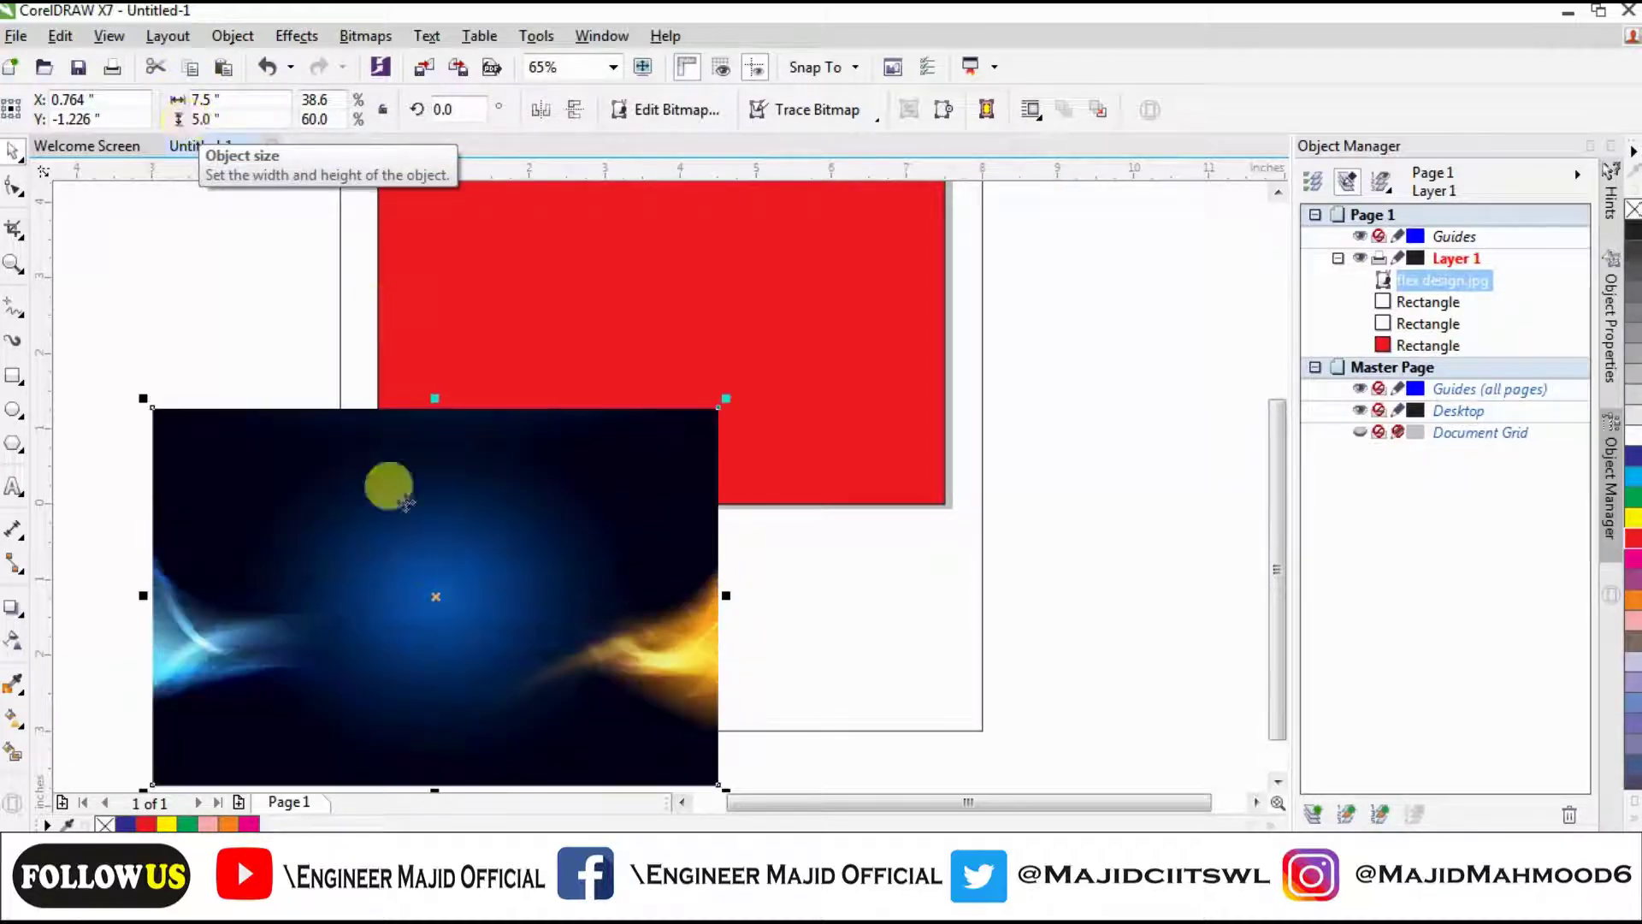
left_click_drag(434, 597, 386, 697)
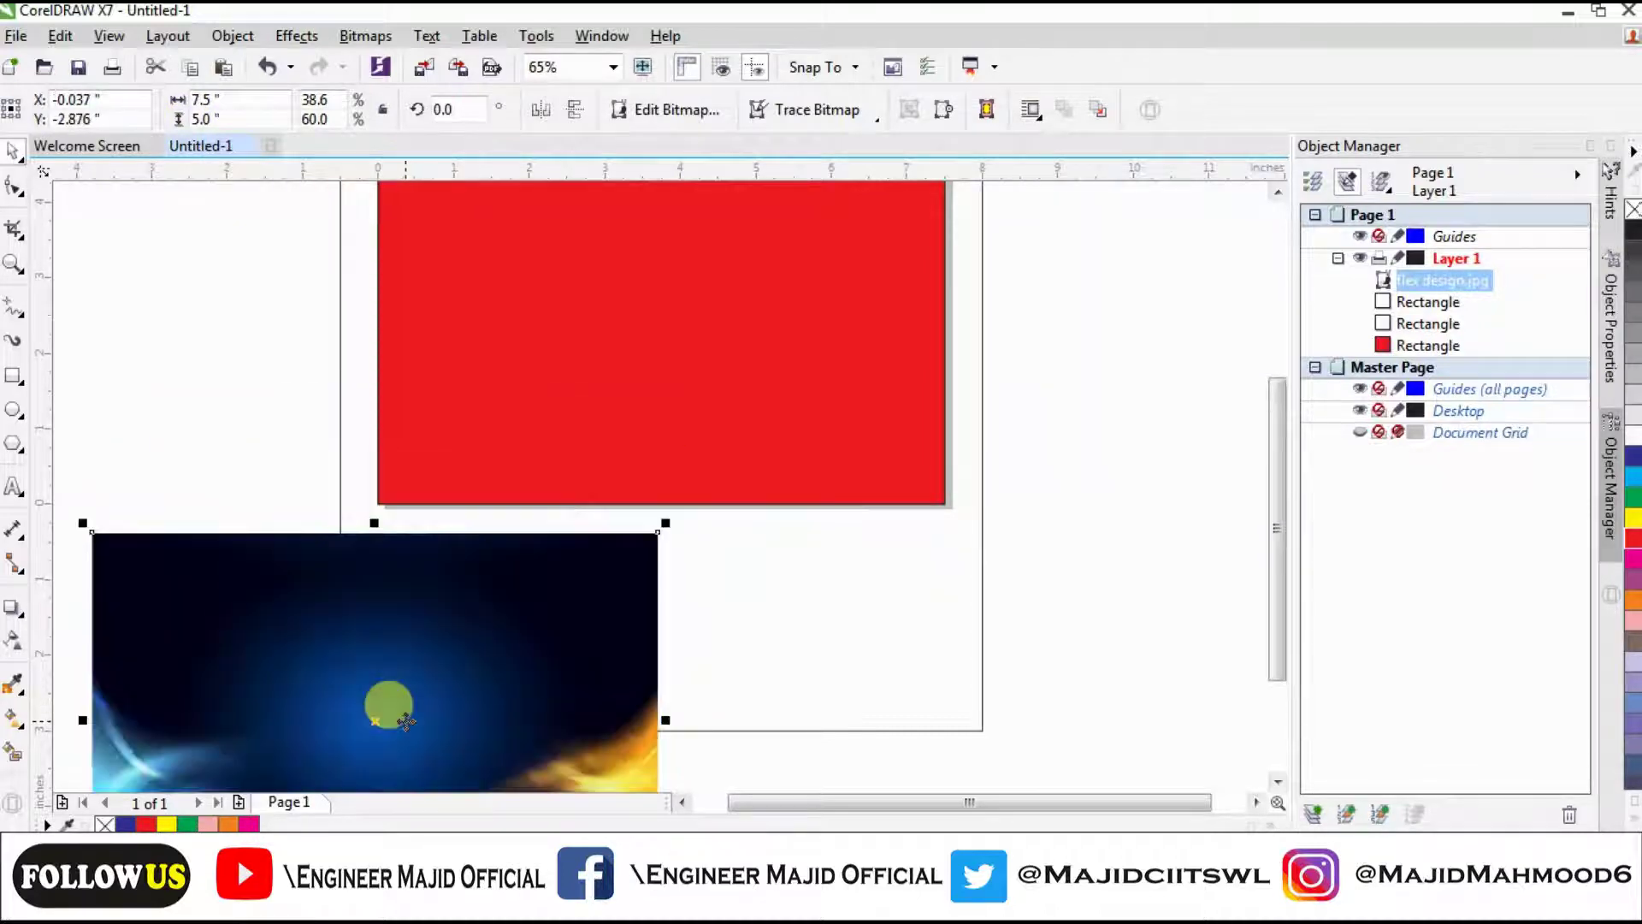
PowerClip the image inside the large unfilled rectangle and place the clipped object, sized 7.5 by 5 inches, below the red rectangle.
right_click(472, 678)
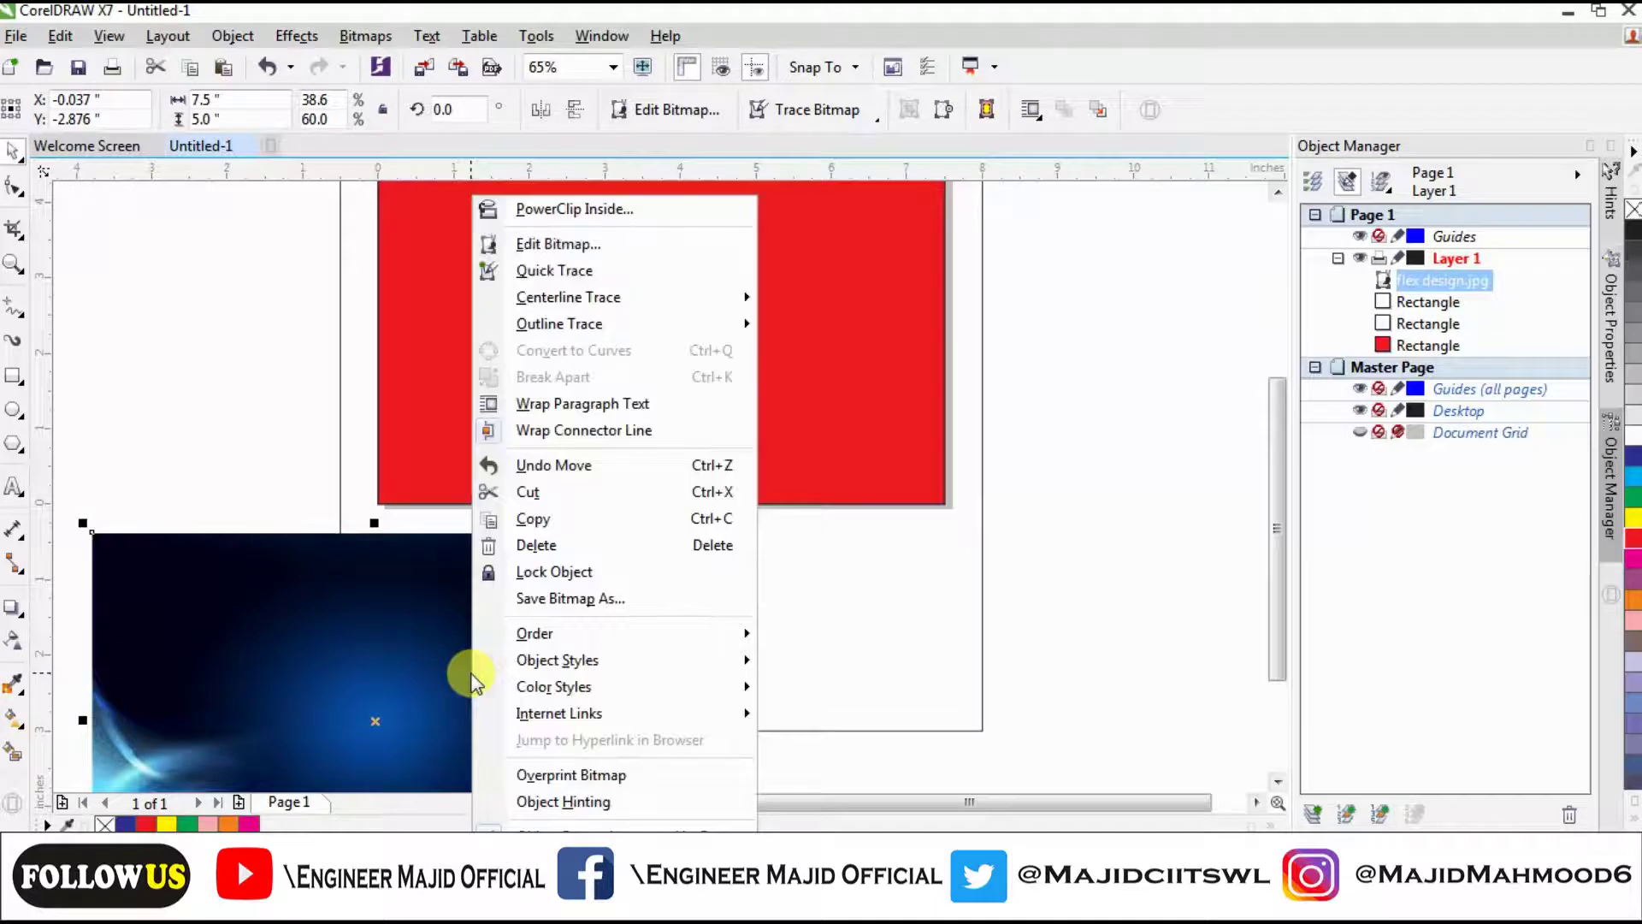
left_click(630, 214)
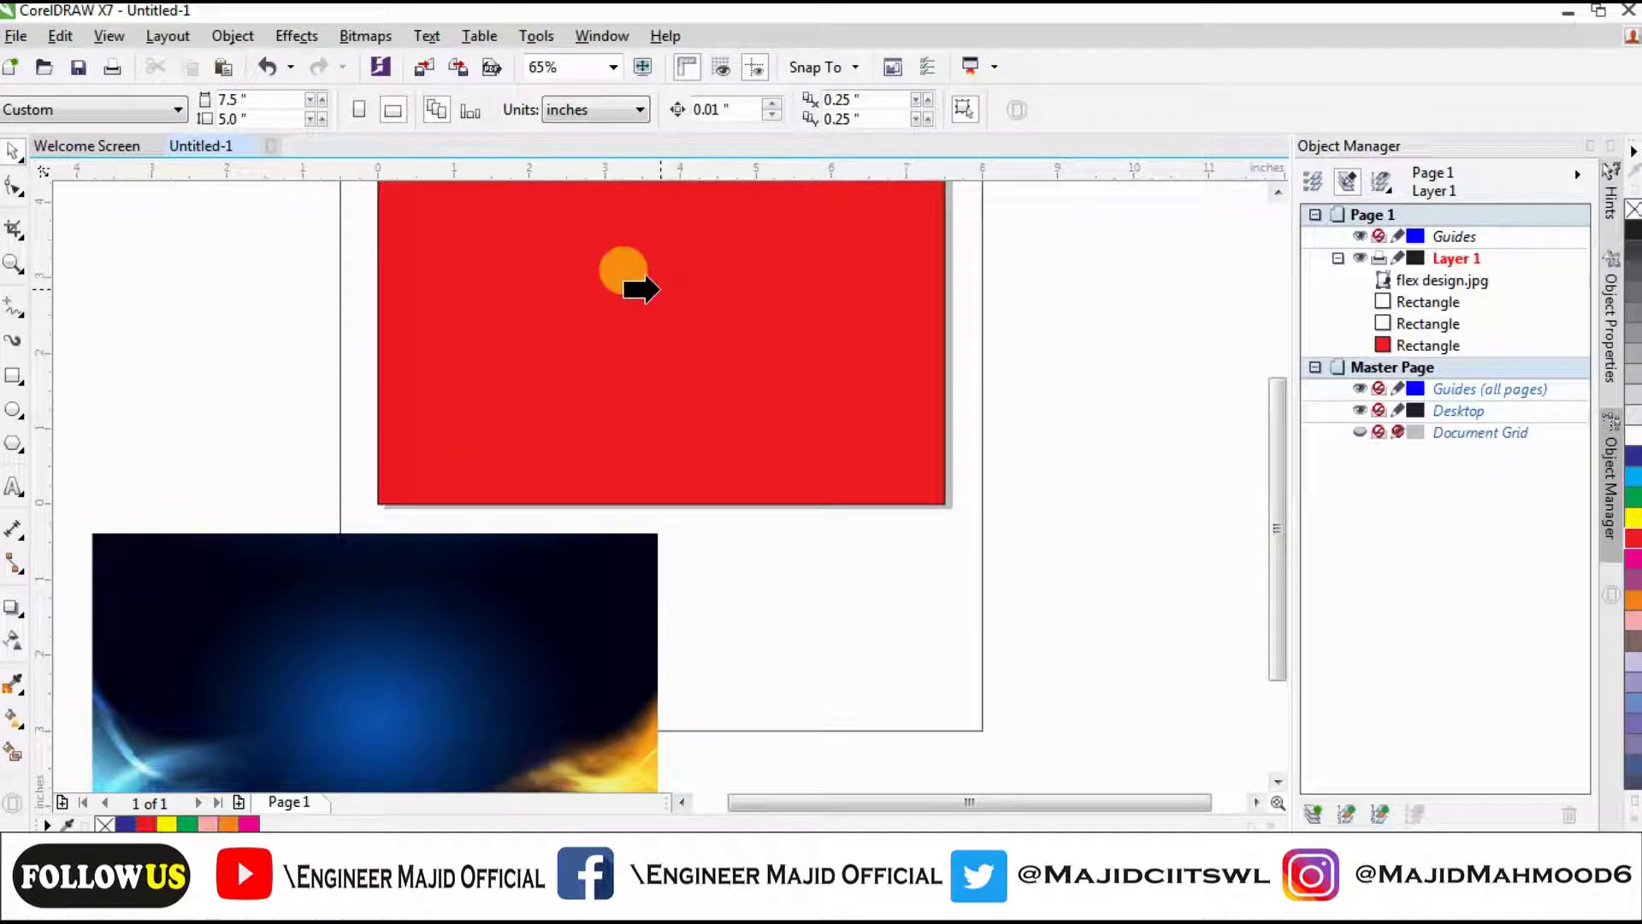
left_click(657, 289)
left_click_drag(661, 289, 590, 639)
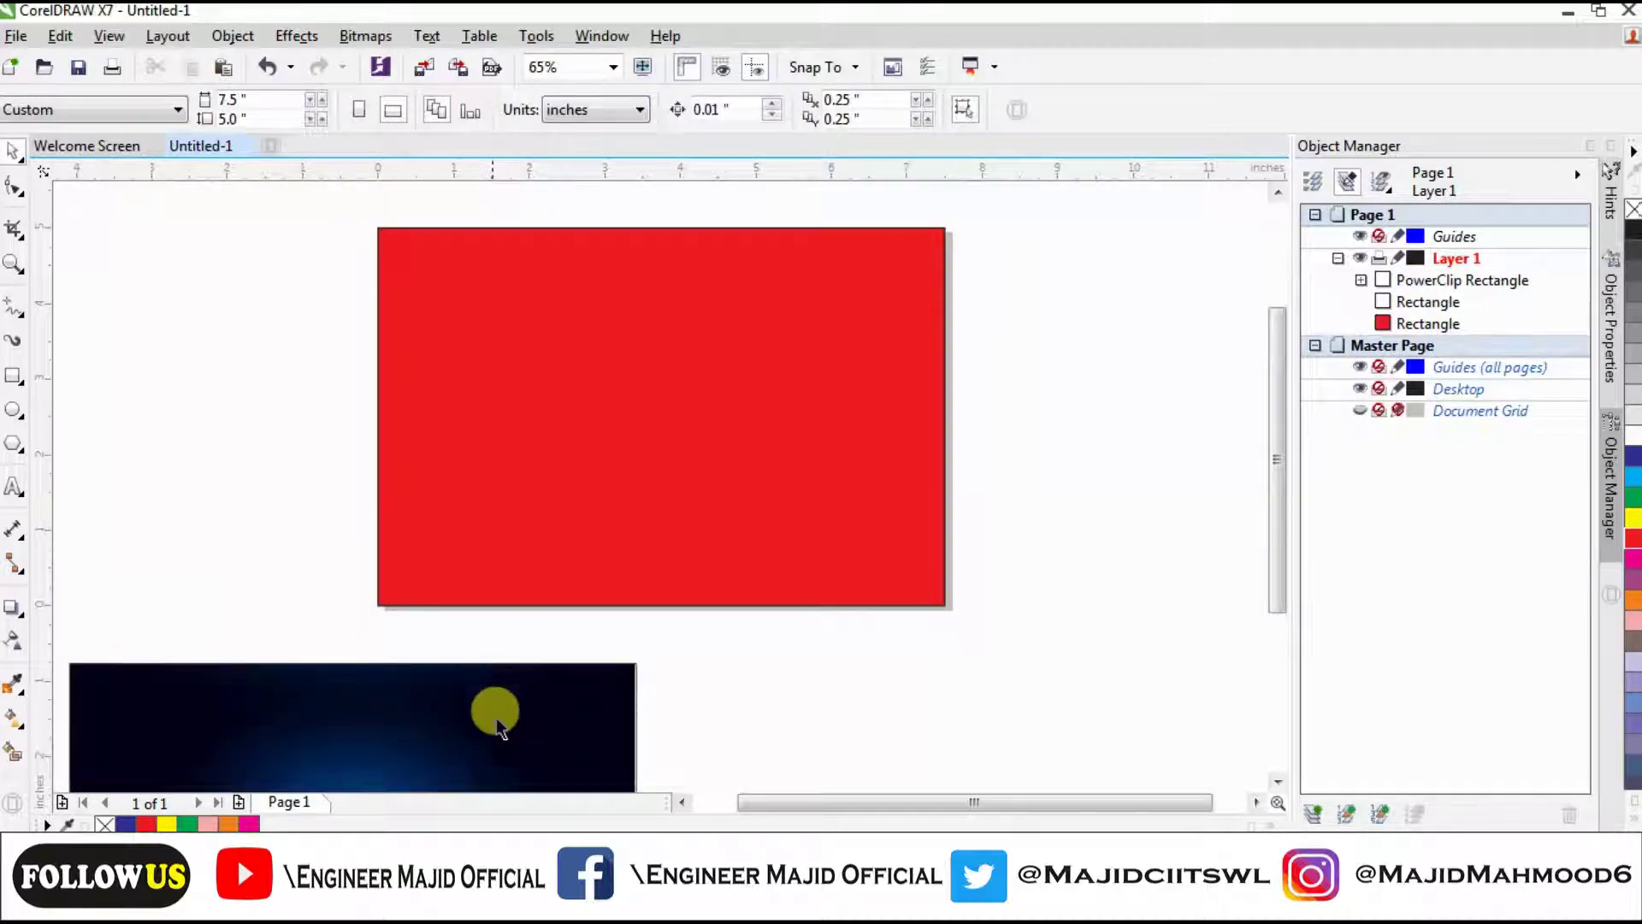
PowerClip the clipped image inside the unfilled 7.5 by 5 inch rectangle that lies over the red page frame.
left_click(496, 717)
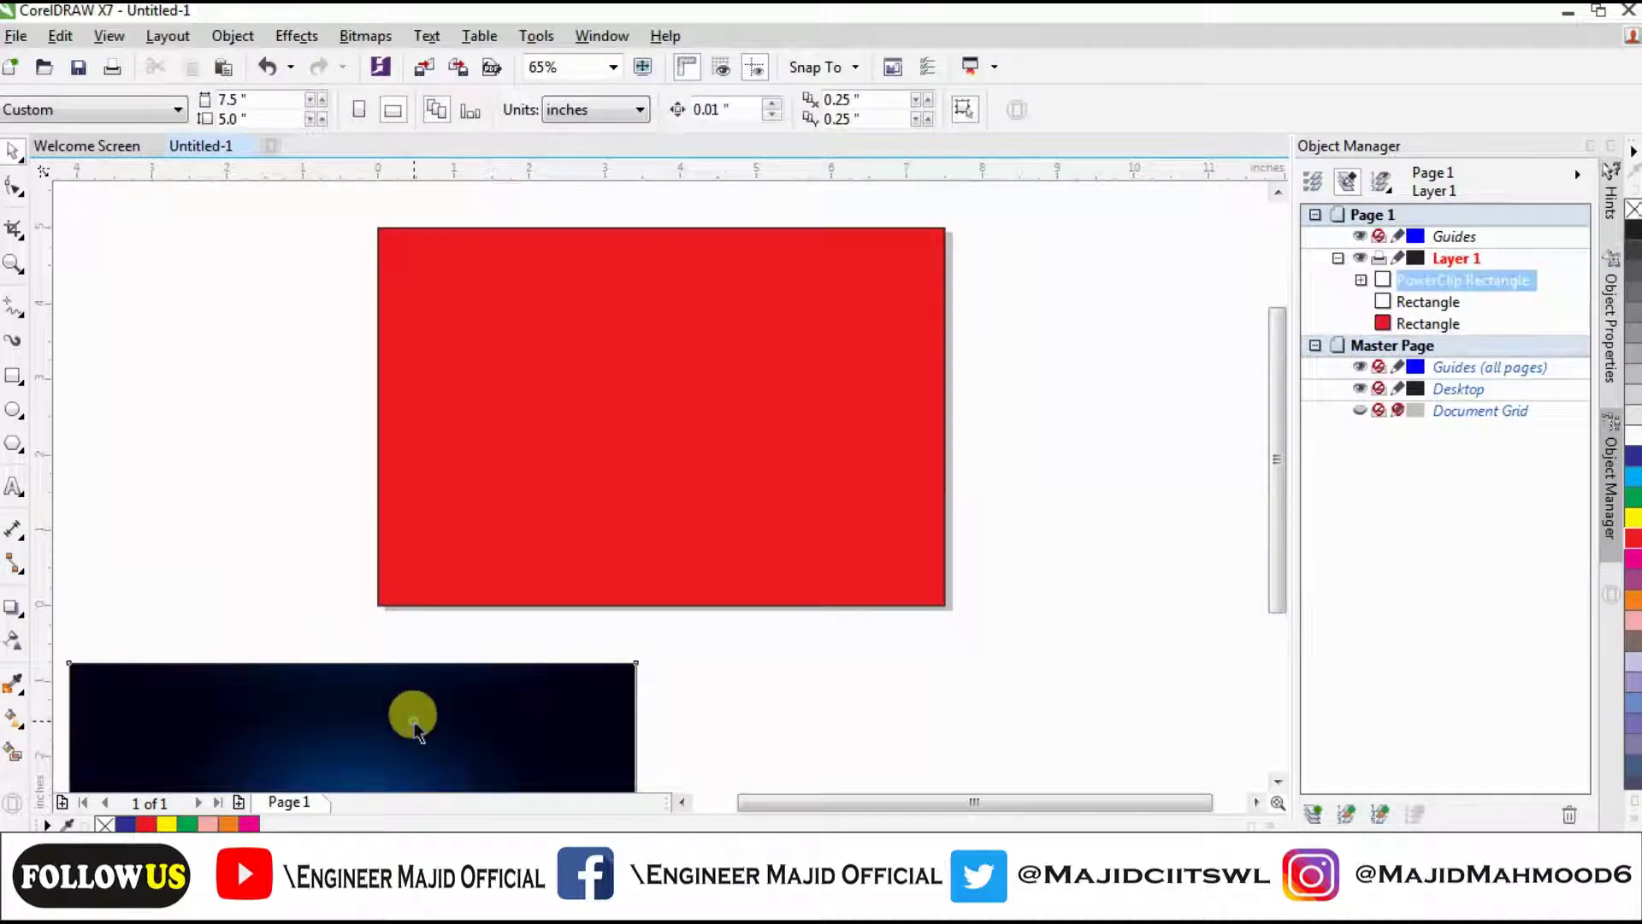
right_click(410, 718)
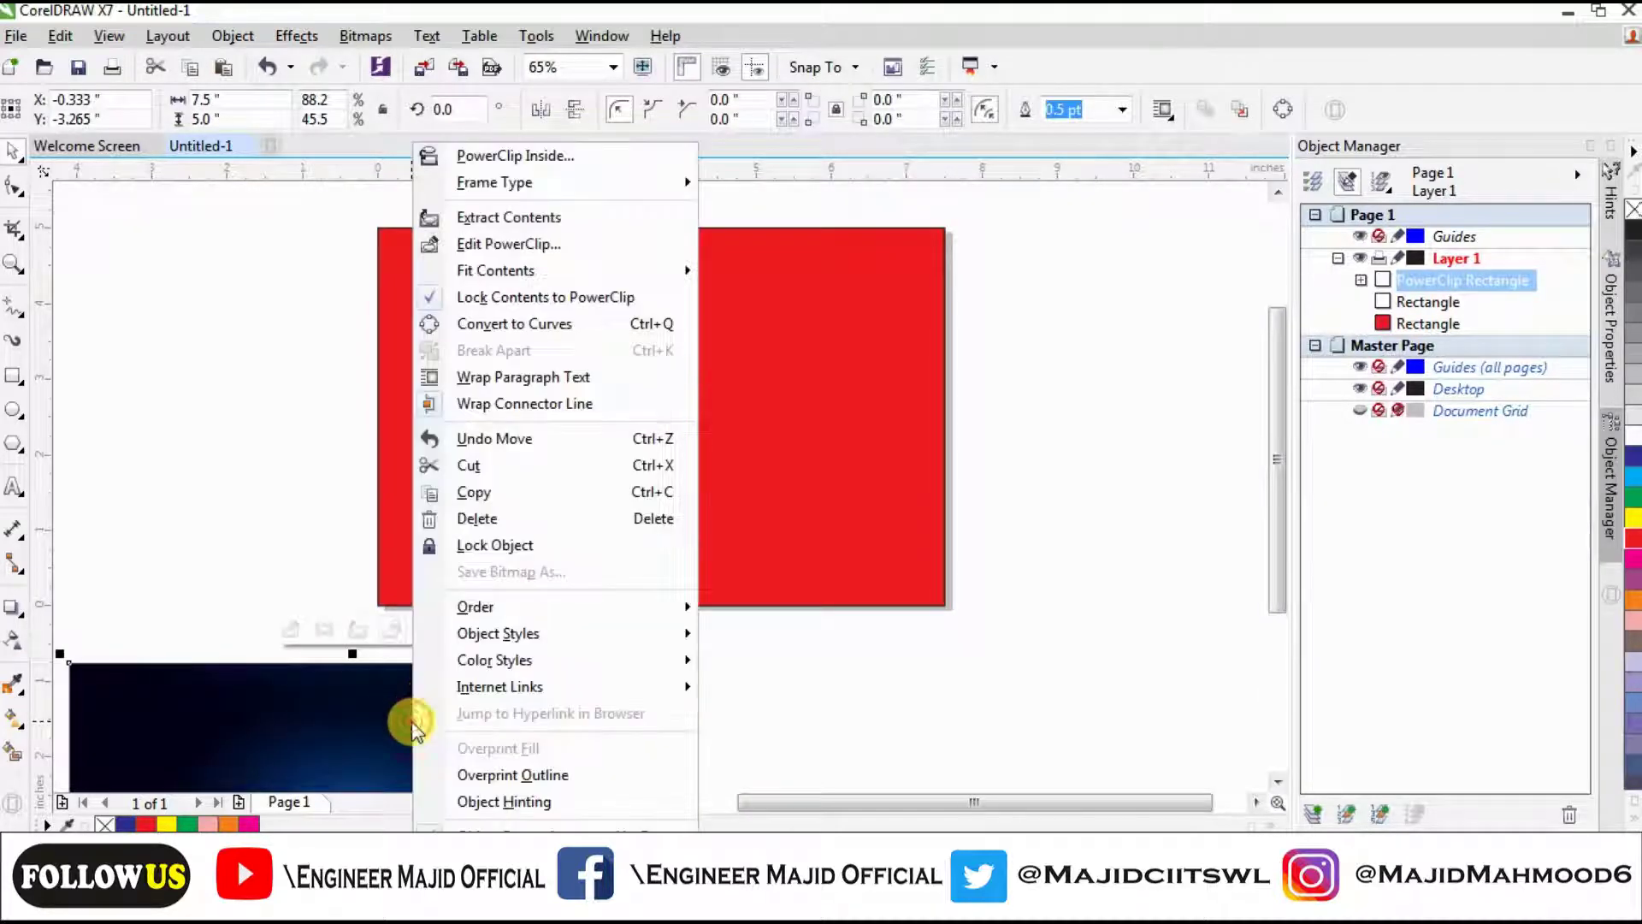
left_click(576, 157)
left_click(665, 424)
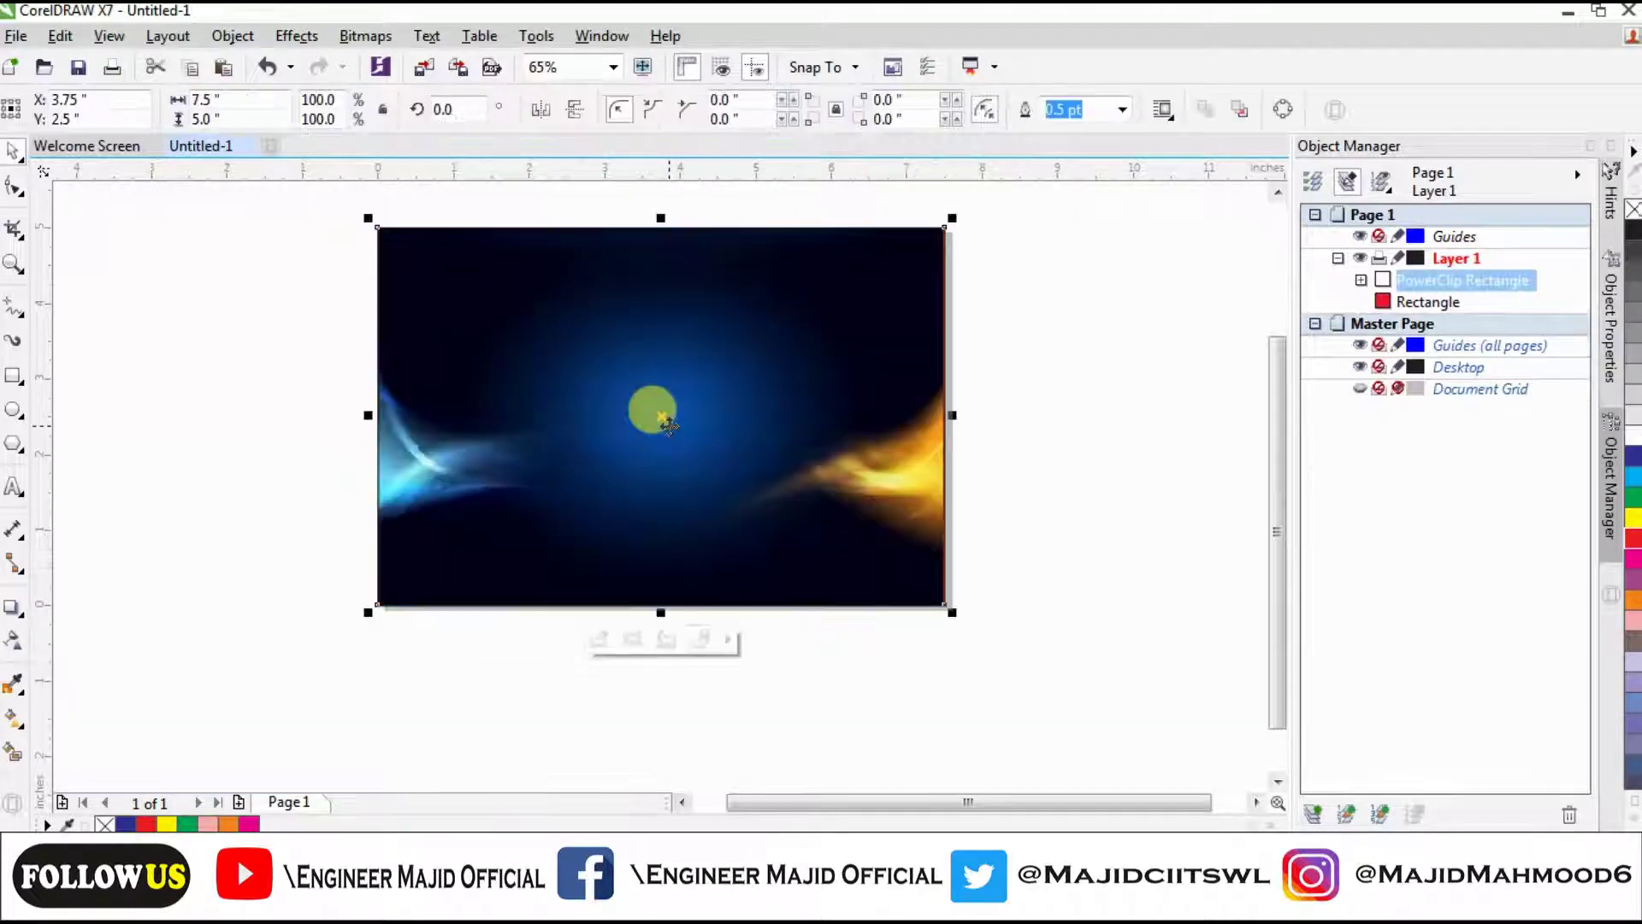
left_click(1019, 513)
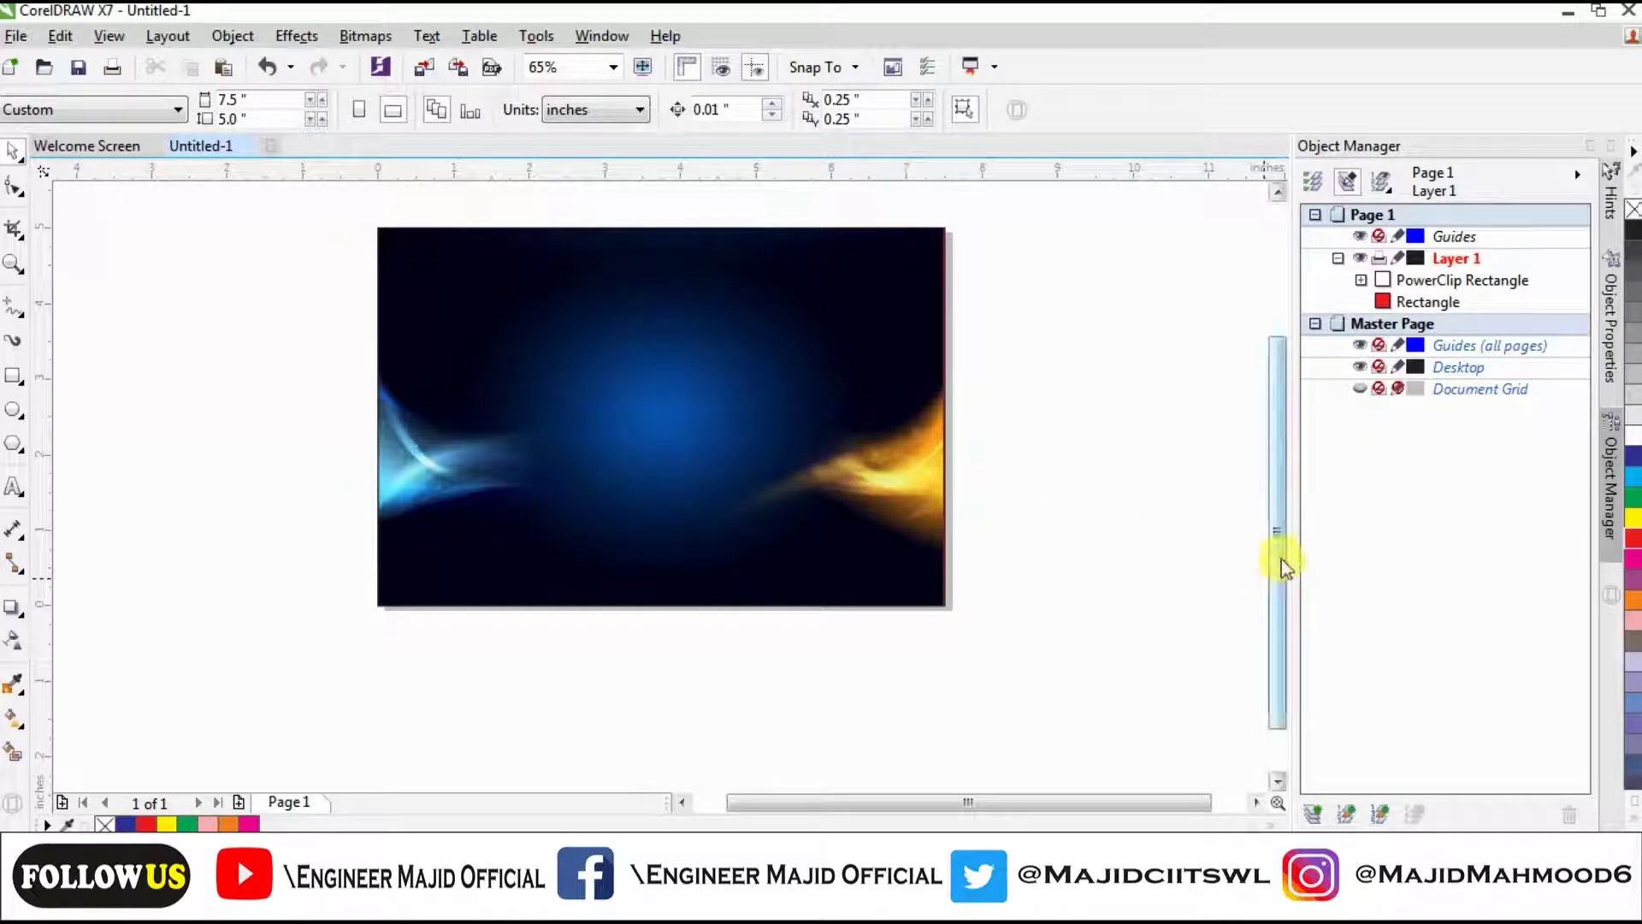
Try to apply a uniform transparency of 33 to the clipped background with the Transparency tool.
left_click_drag(1281, 557, 1278, 502)
left_click(799, 448)
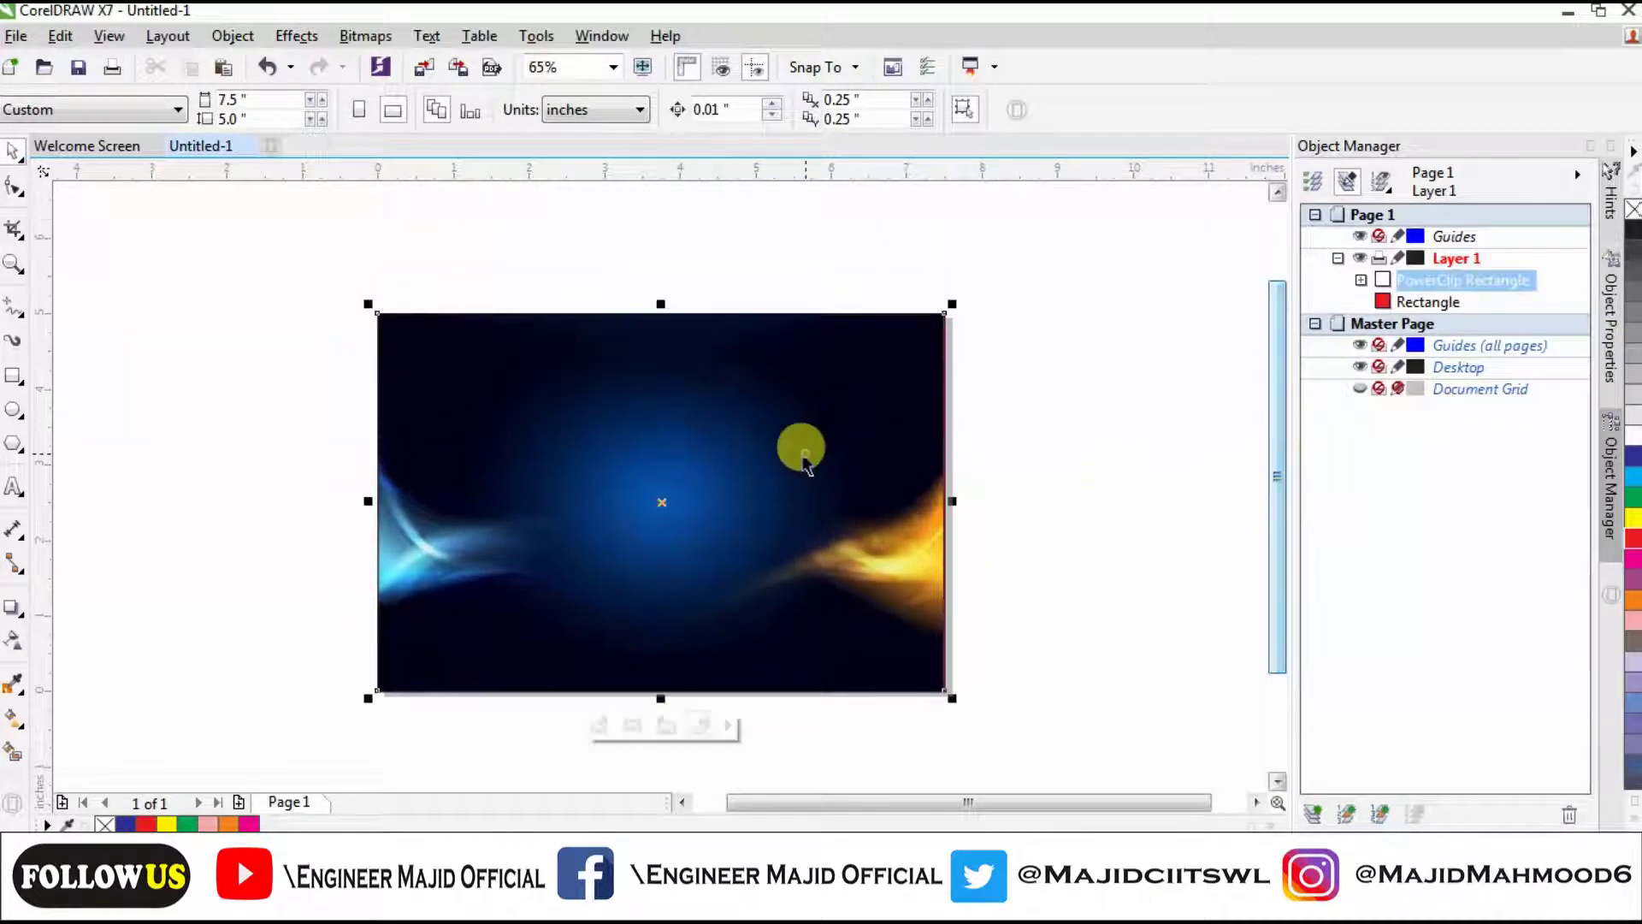
left_click(1056, 522)
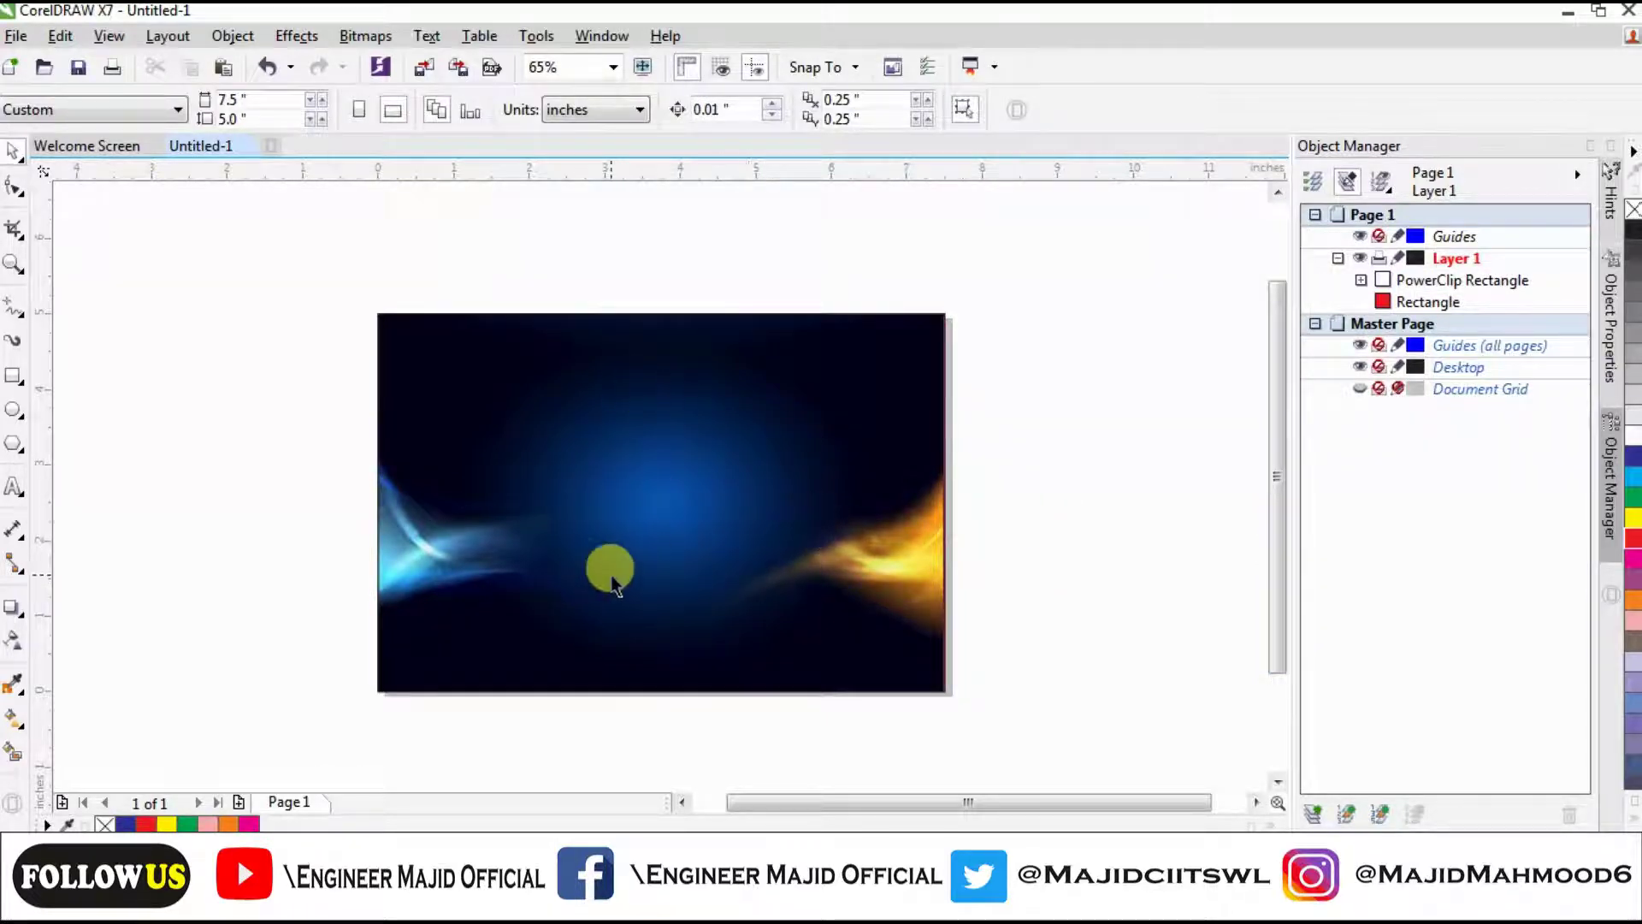
scroll(1276, 564, "down", 2)
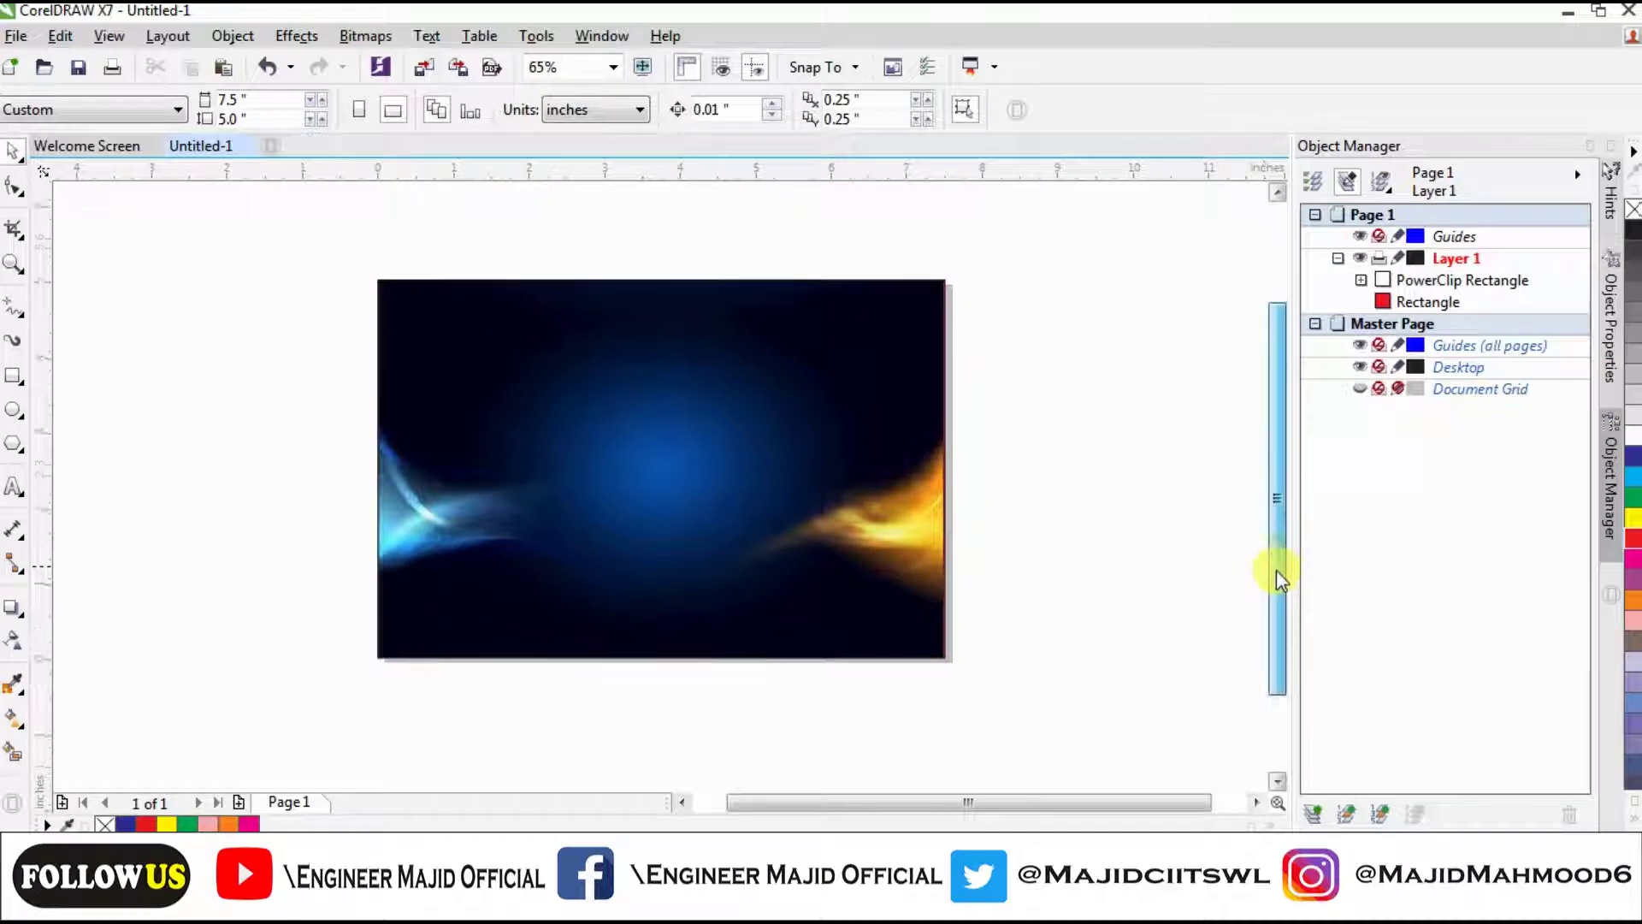
left_click(767, 486)
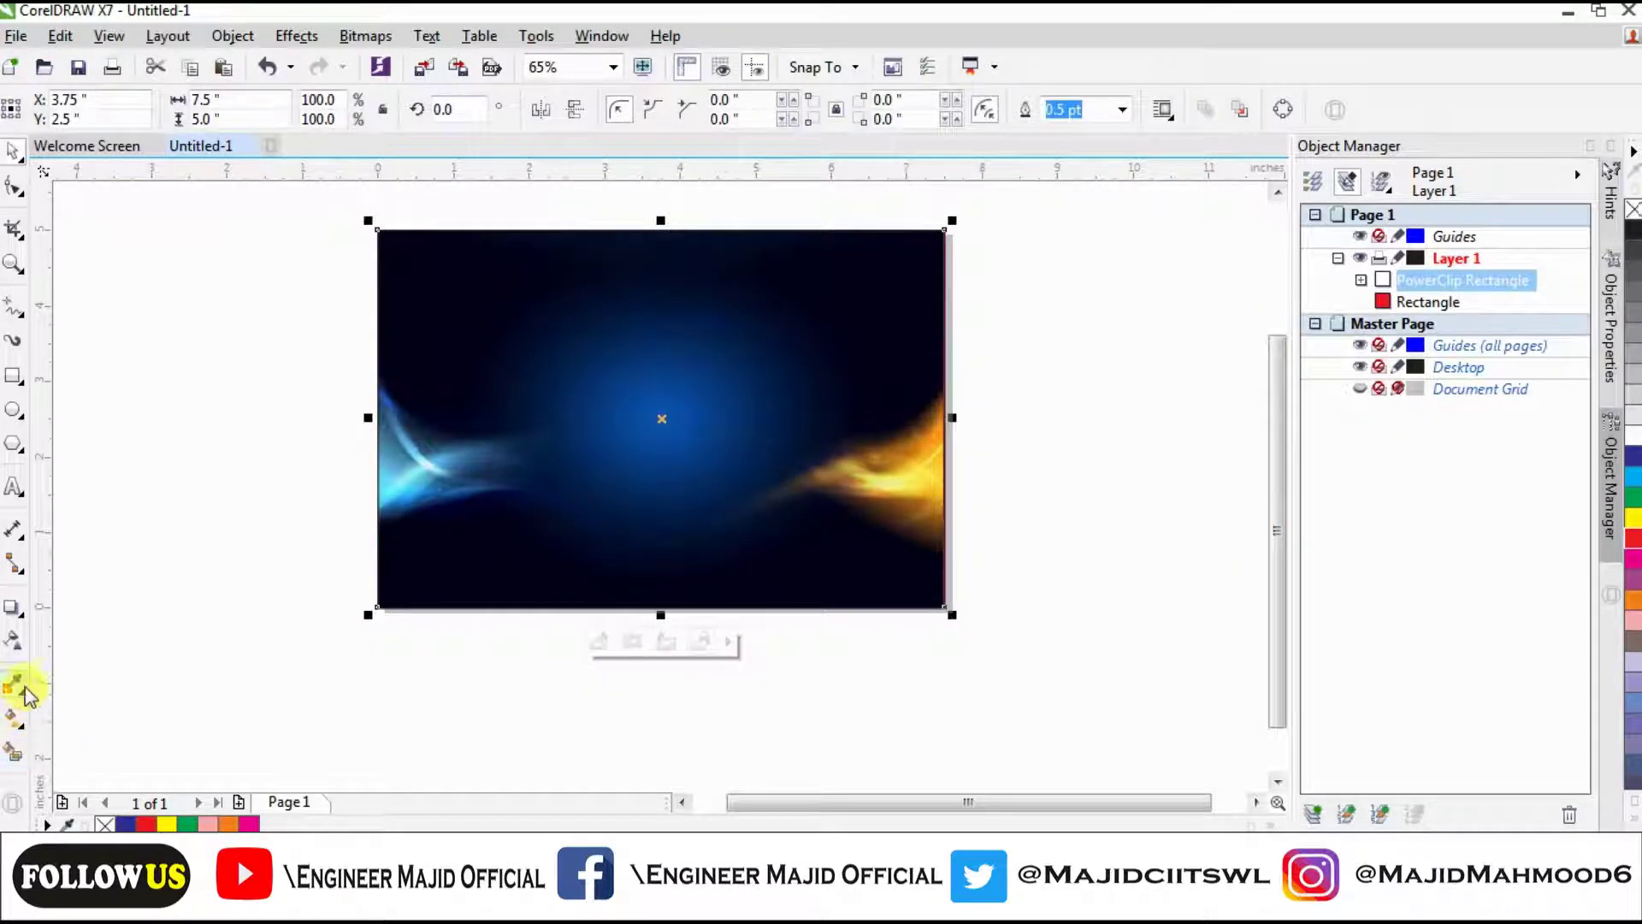
left_click(14, 643)
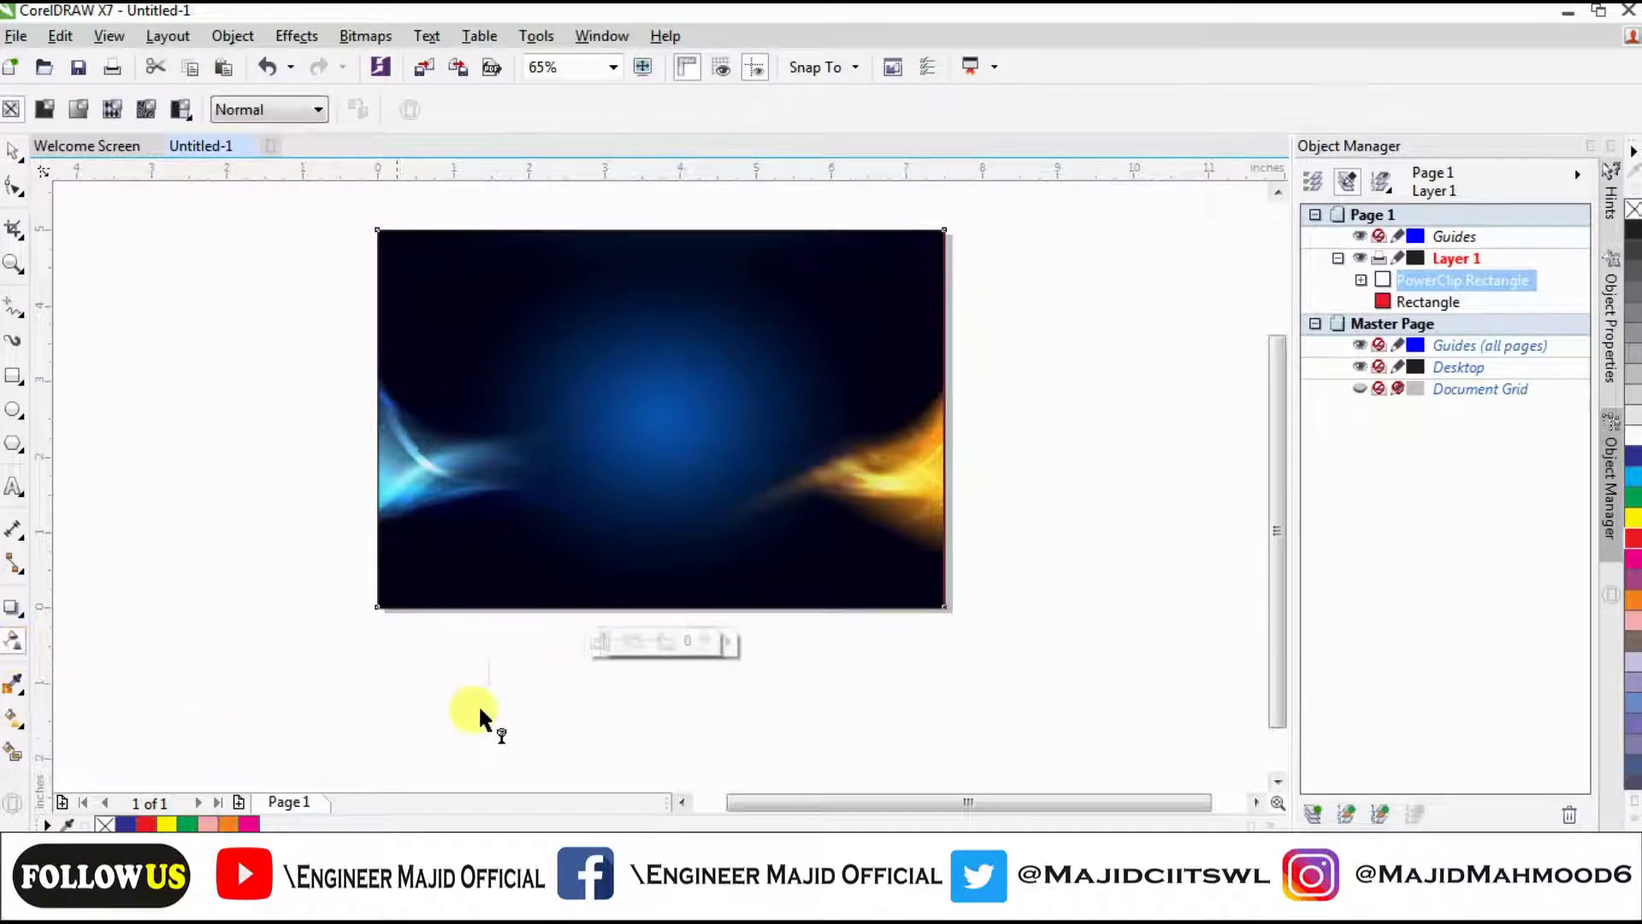
left_click_drag(603, 646, 619, 645)
left_click(600, 641)
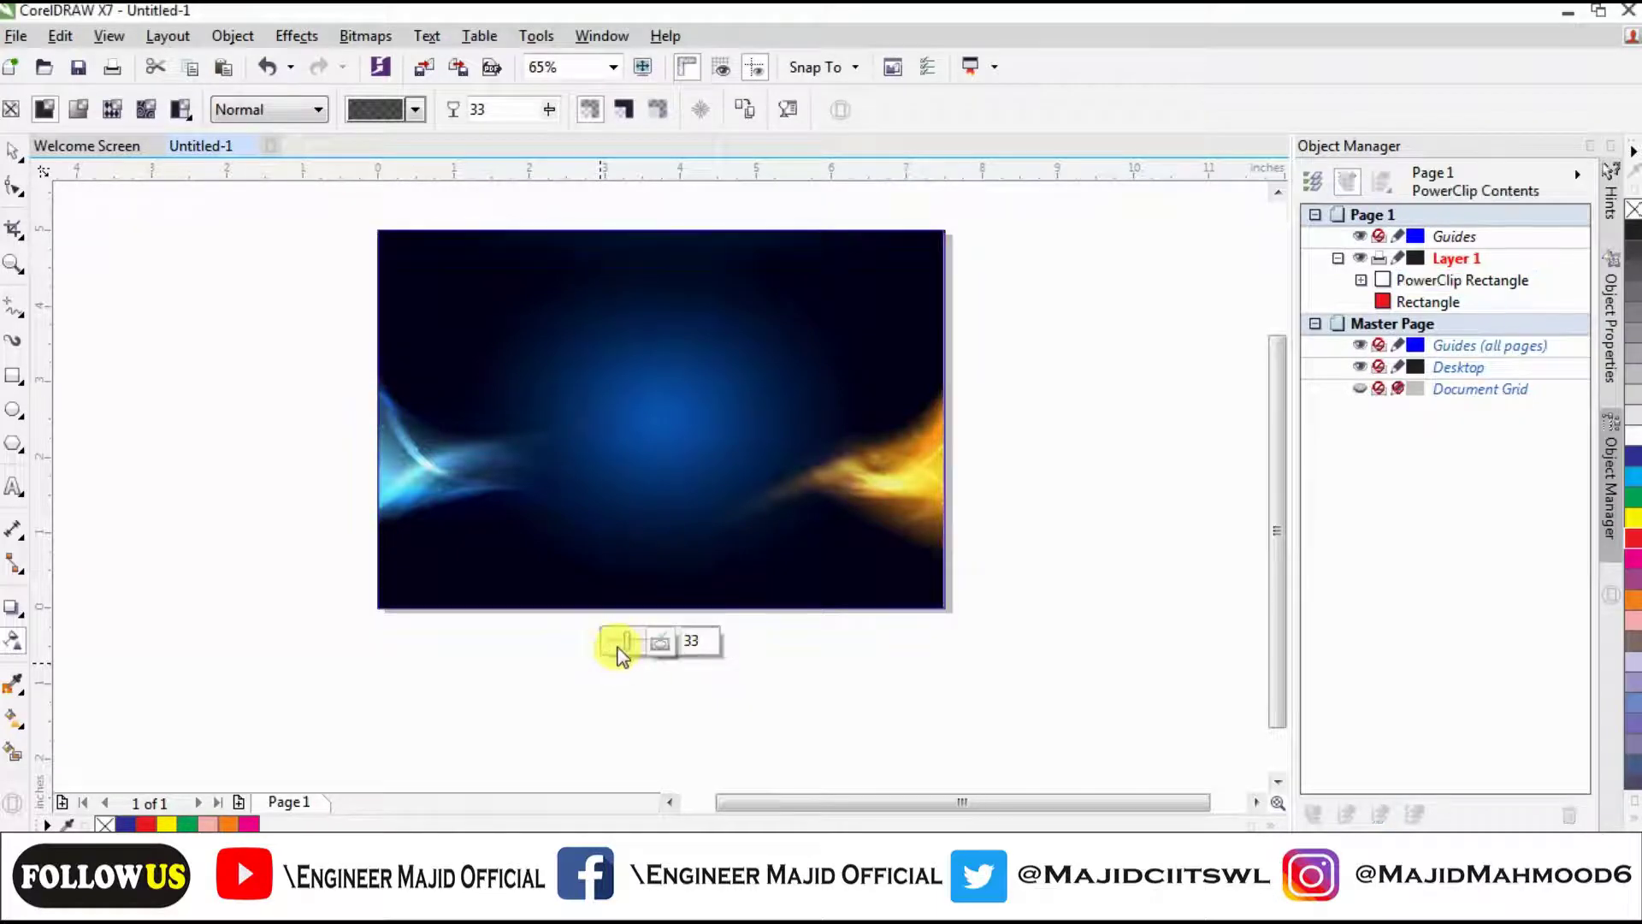
left_click(659, 646)
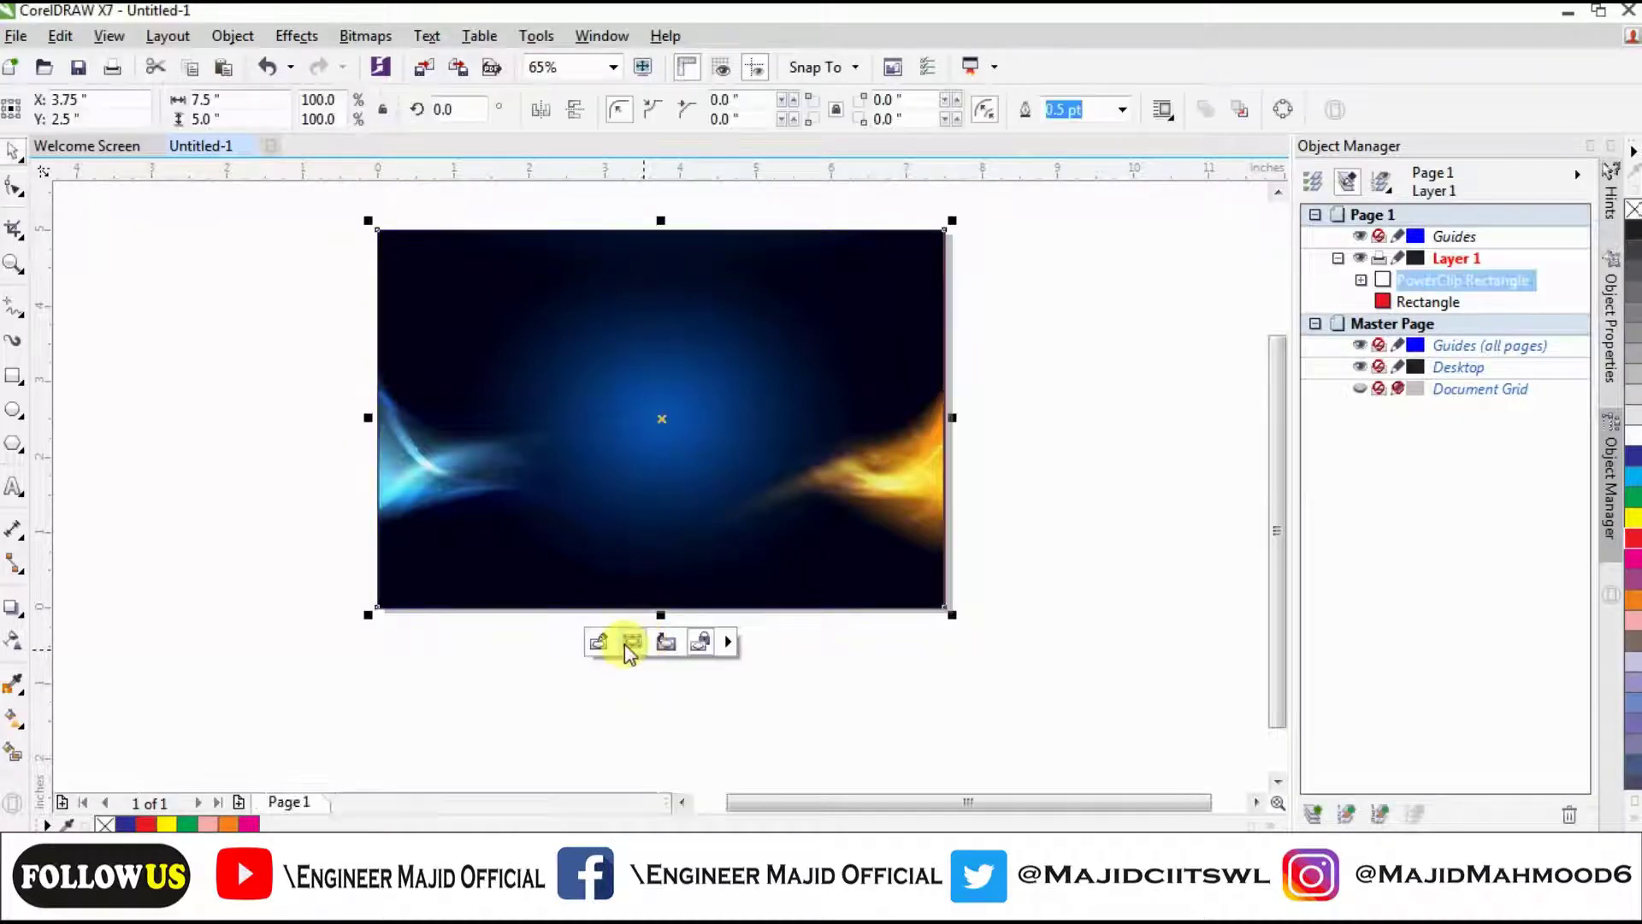
Go into the nested PowerClip contents and select the flex design image with the Transparency tool active.
left_click(599, 643)
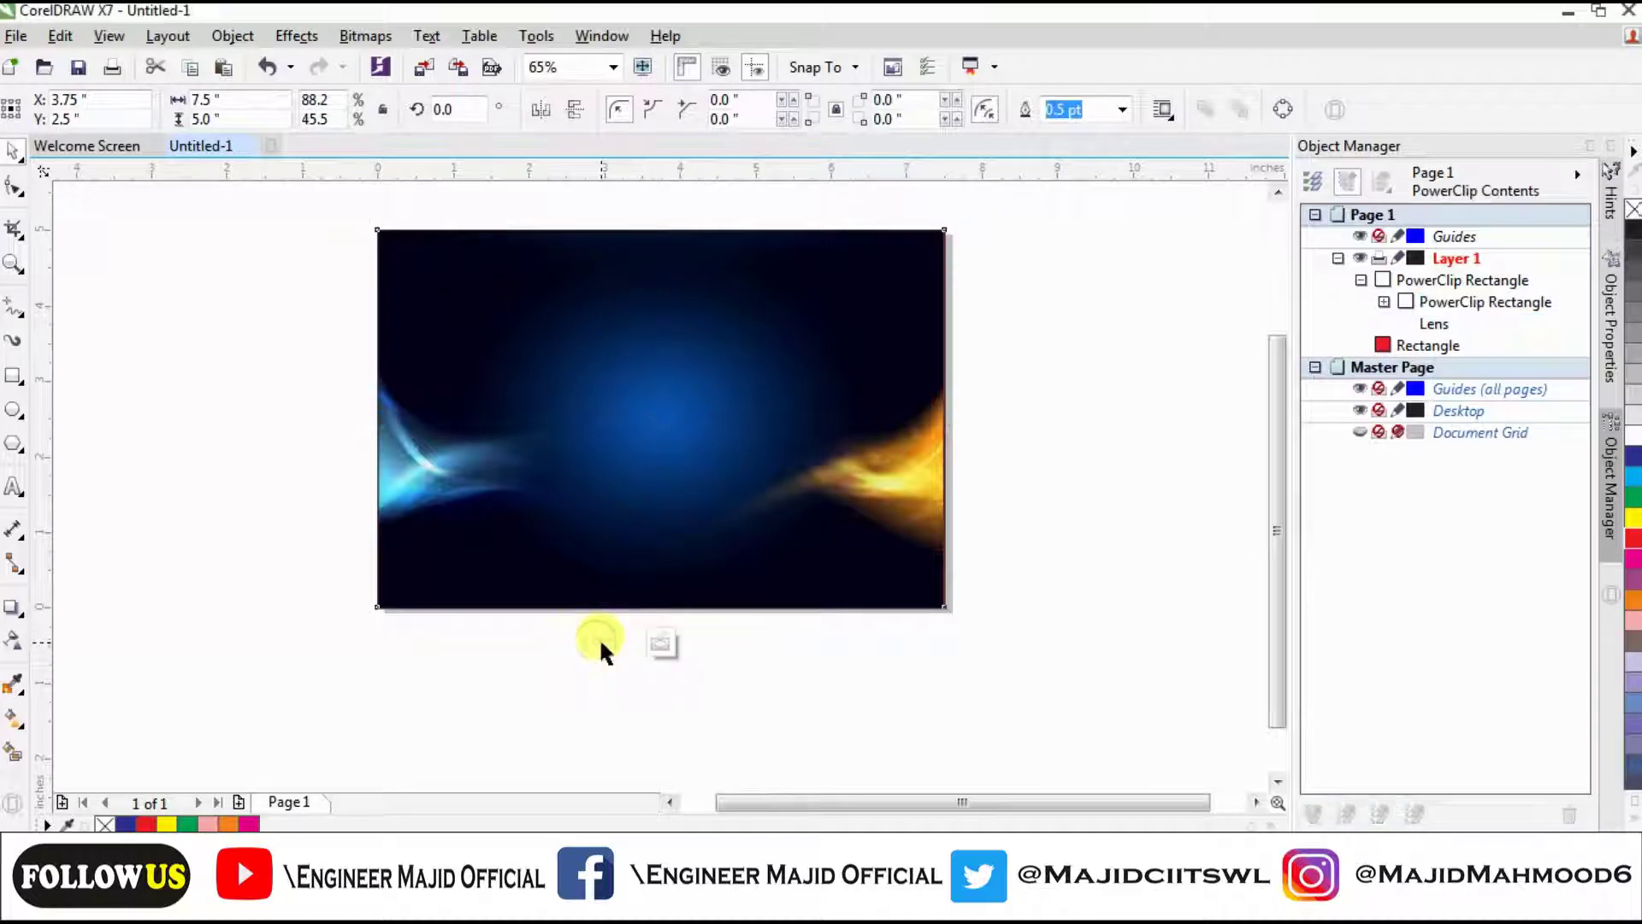
left_click(662, 650)
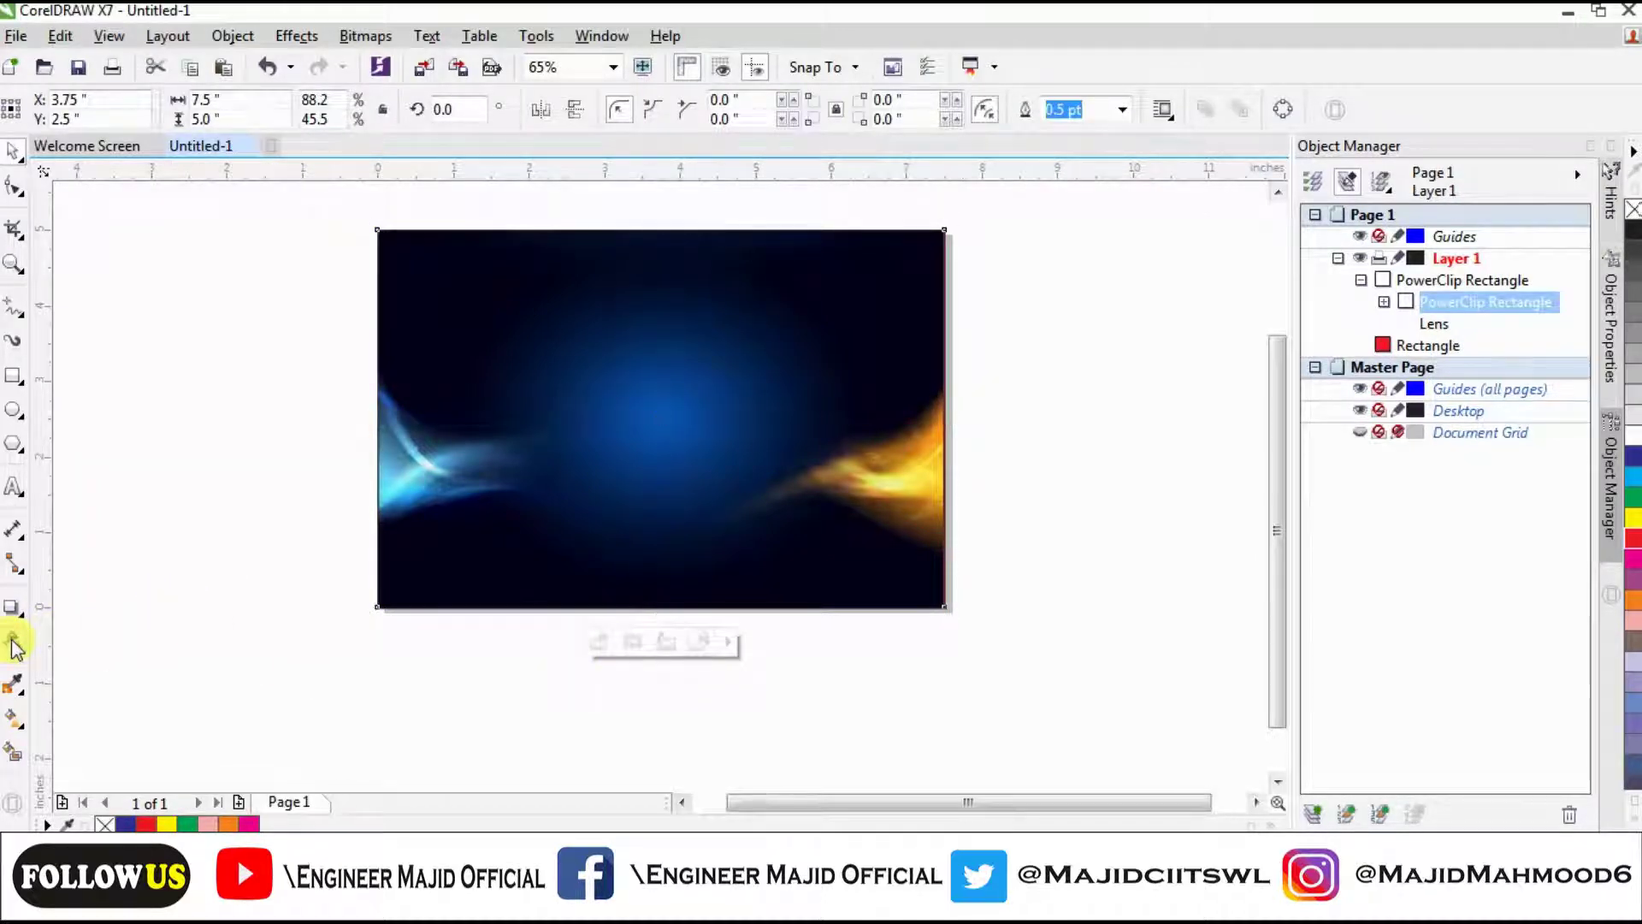
left_click(13, 642)
left_click_drag(613, 639, 650, 644)
left_click(631, 643)
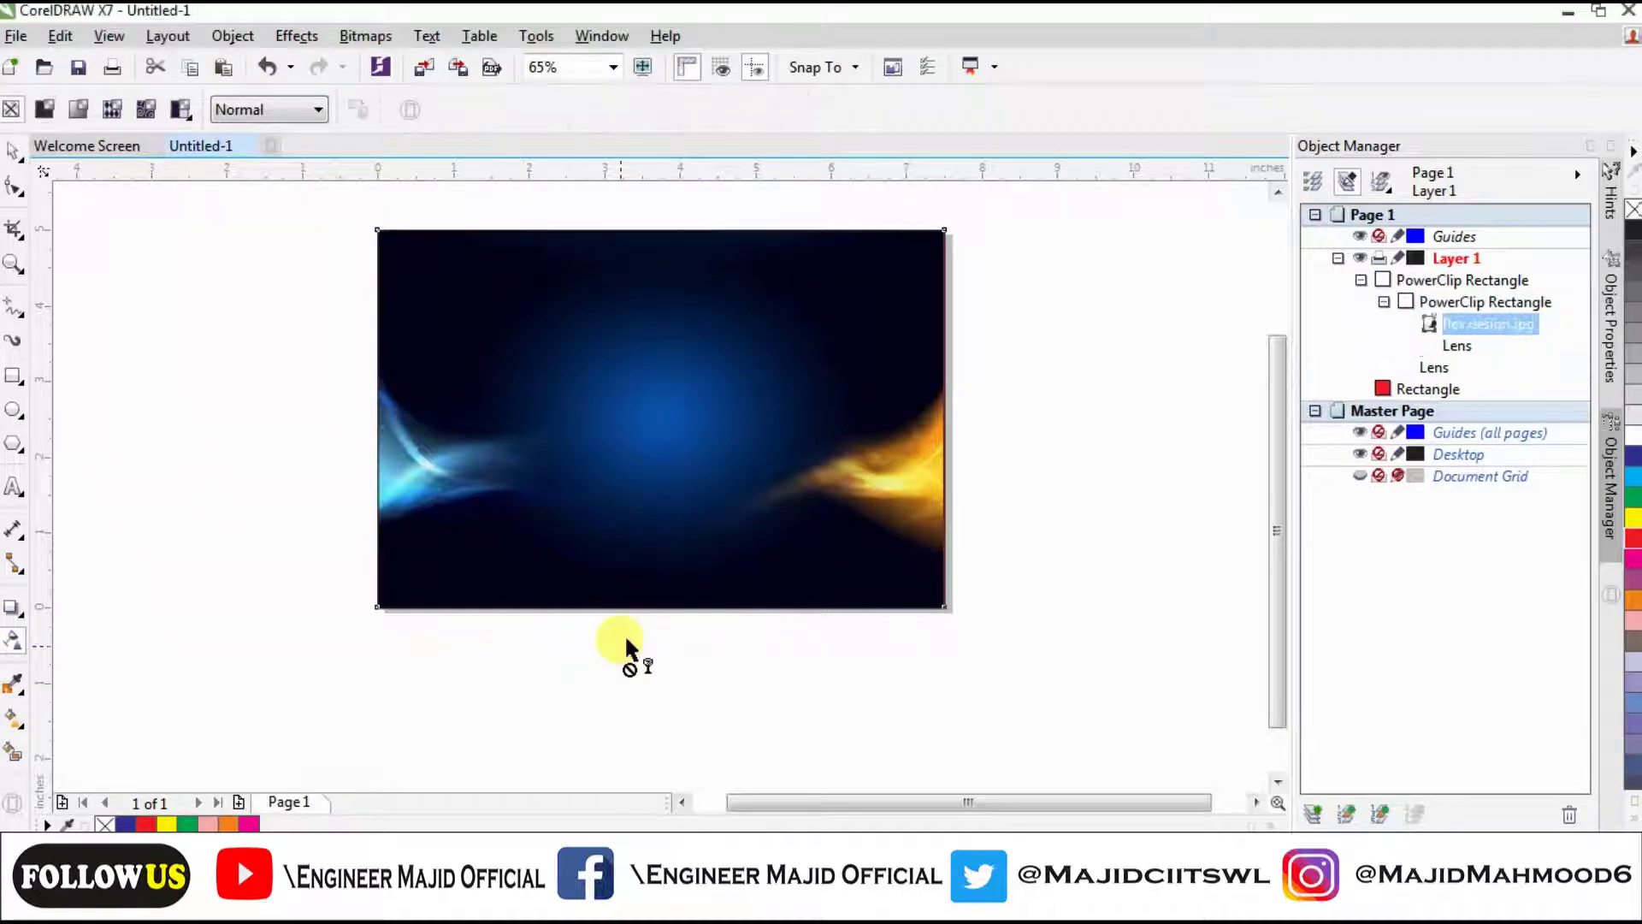
left_click(655, 602)
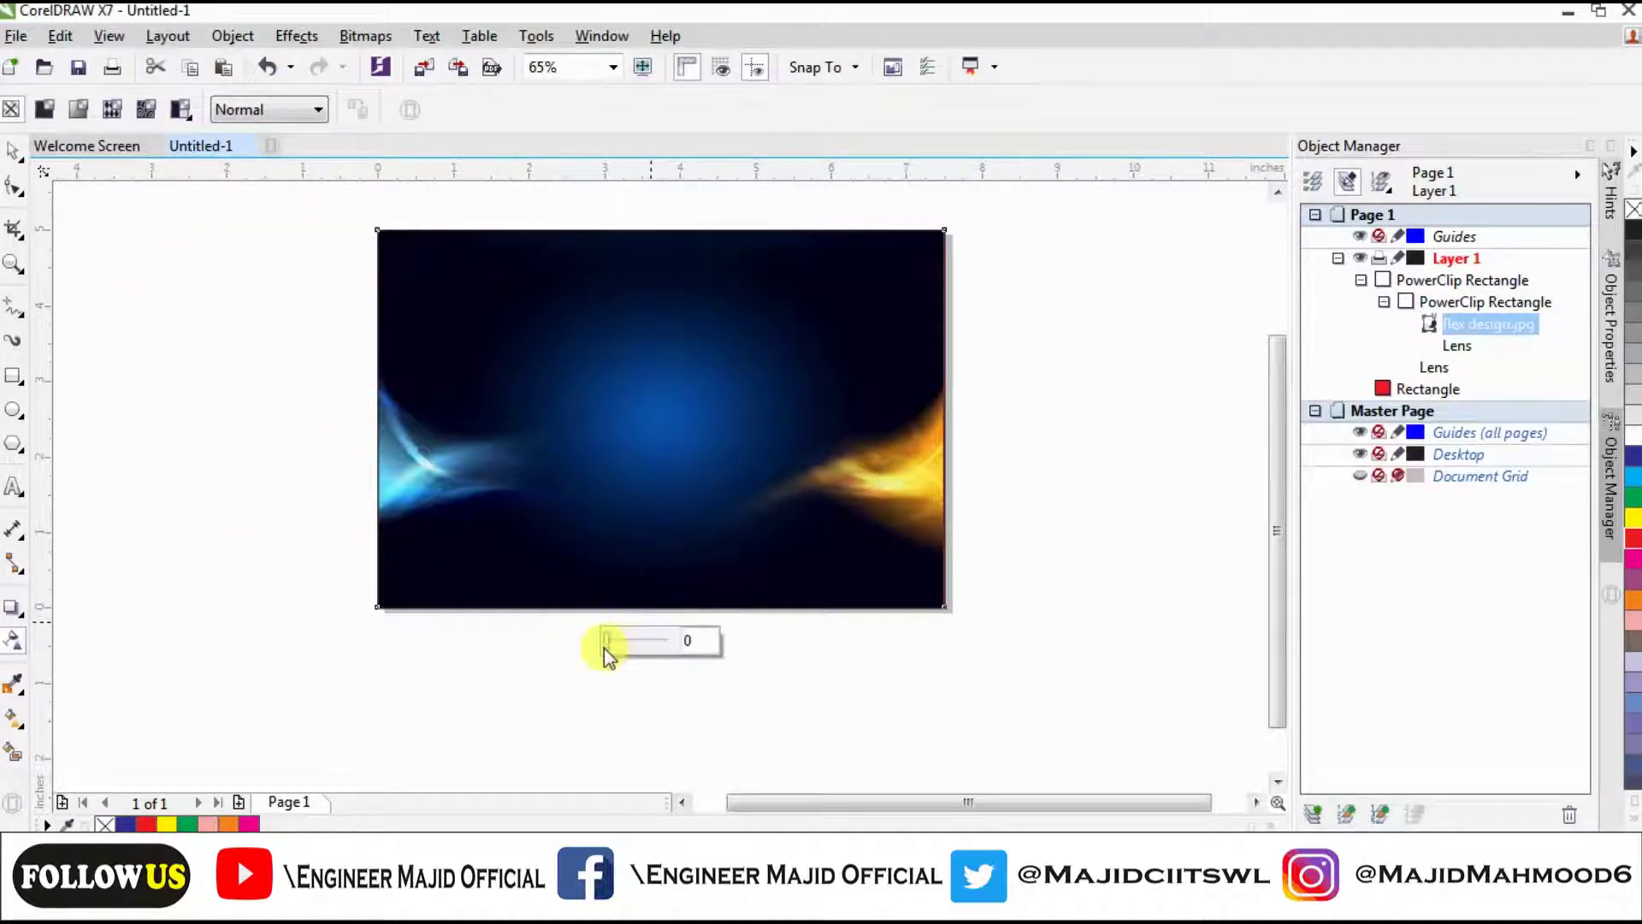
Try stronger transparency on the flex design image, set its uniform transparency to 6, and deselect it.
left_click_drag(604, 643, 628, 654)
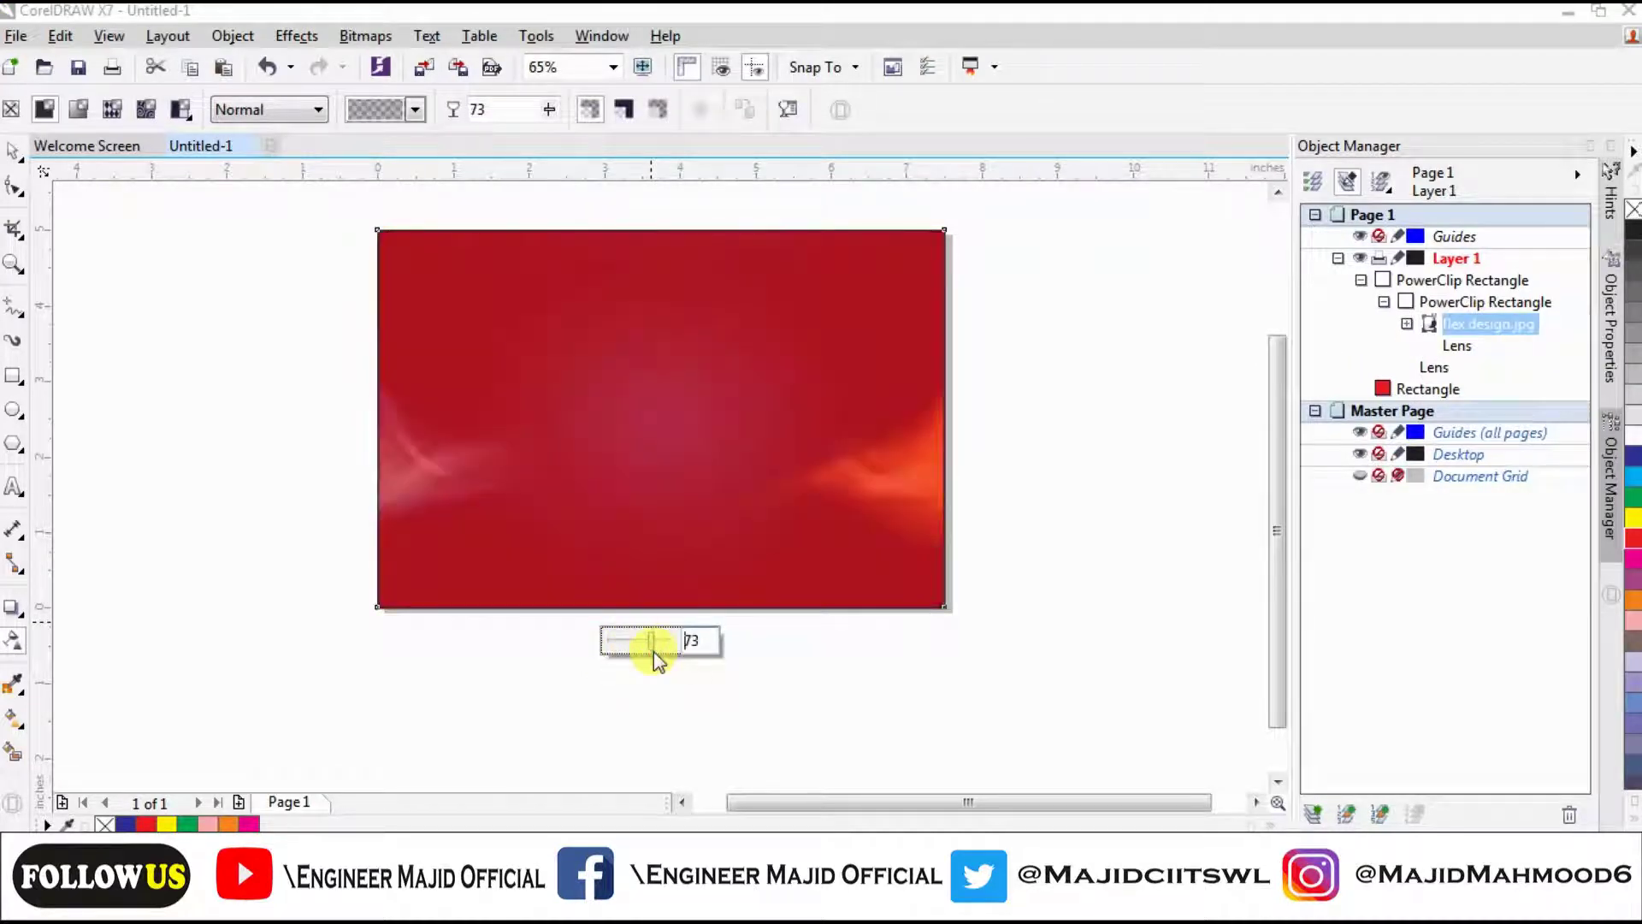
left_click_drag(627, 641, 612, 641)
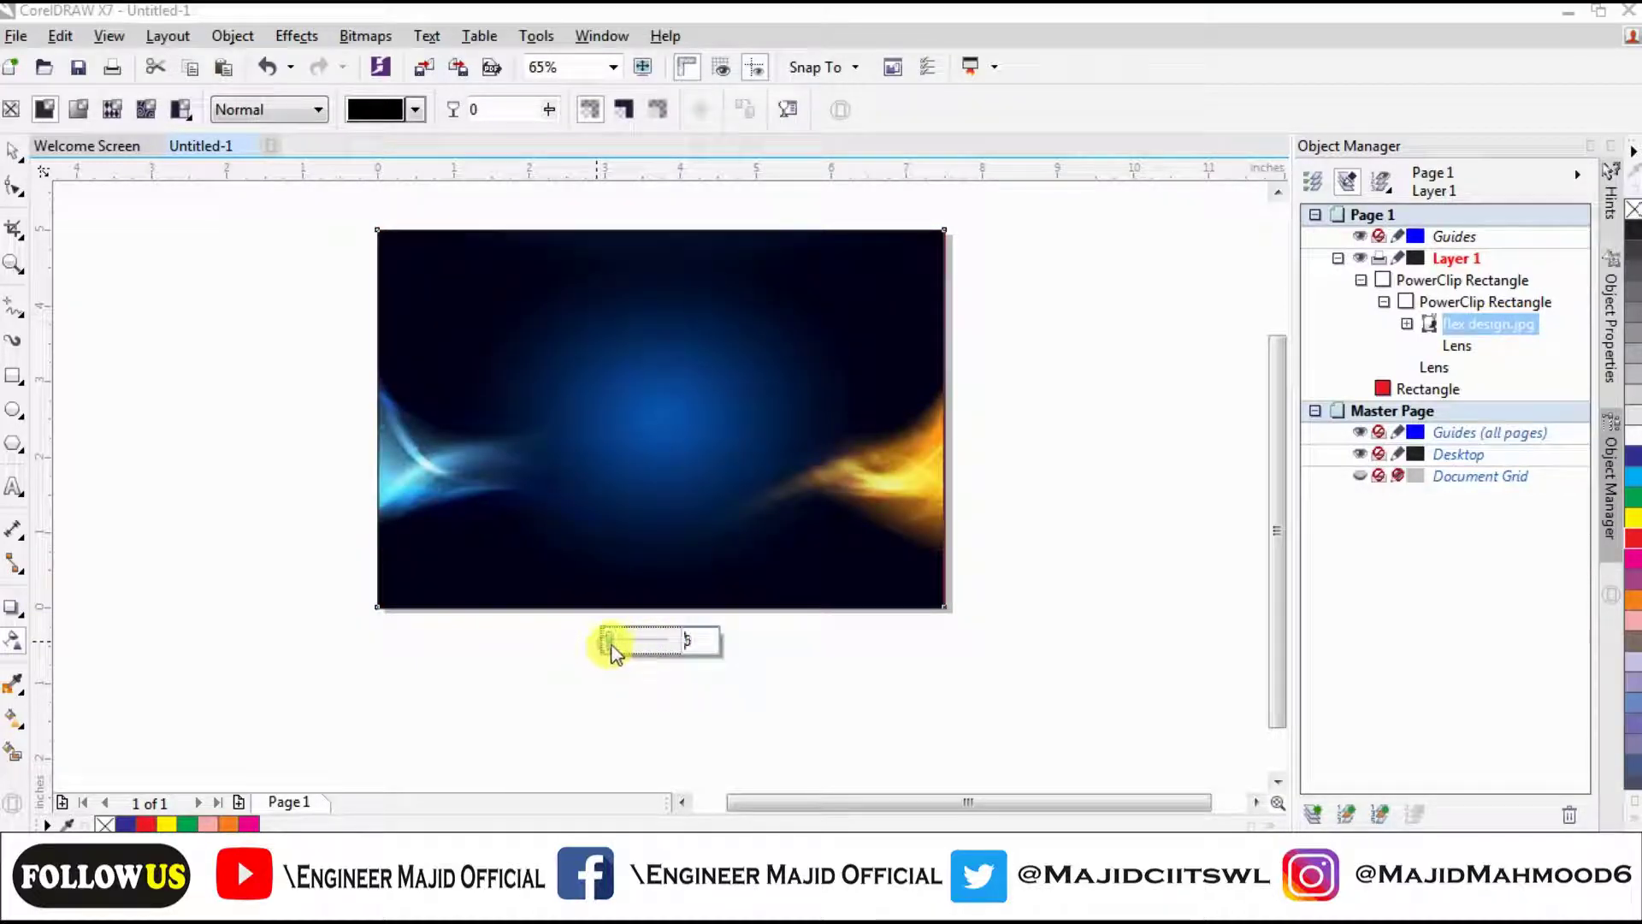
left_click_drag(610, 644, 611, 644)
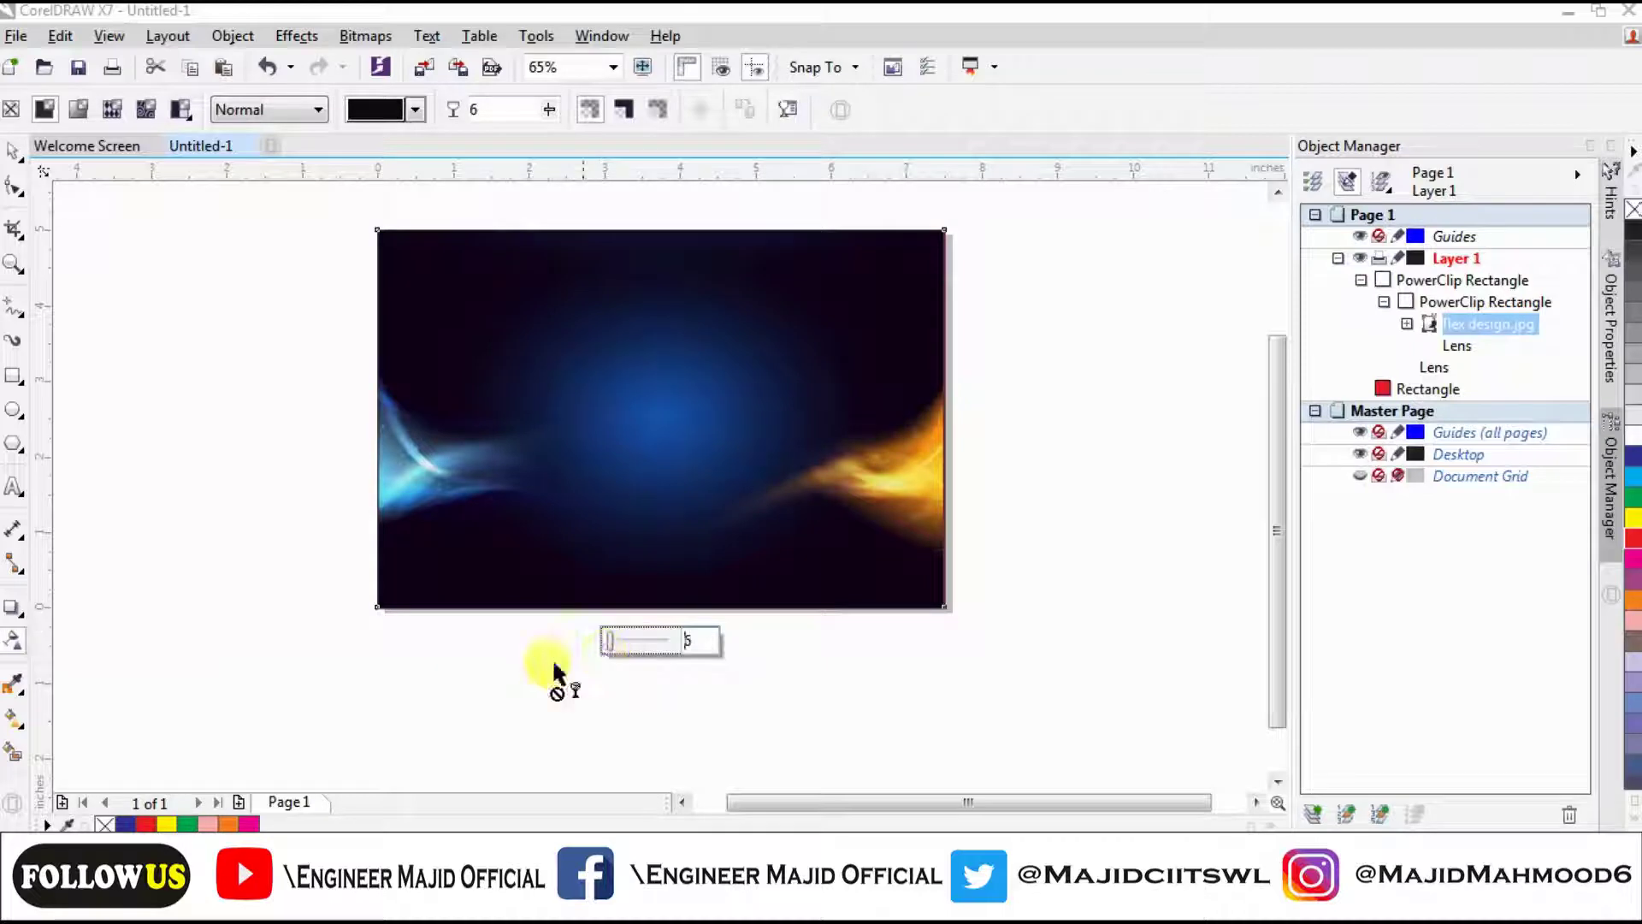
left_click(15, 164)
left_click(234, 337)
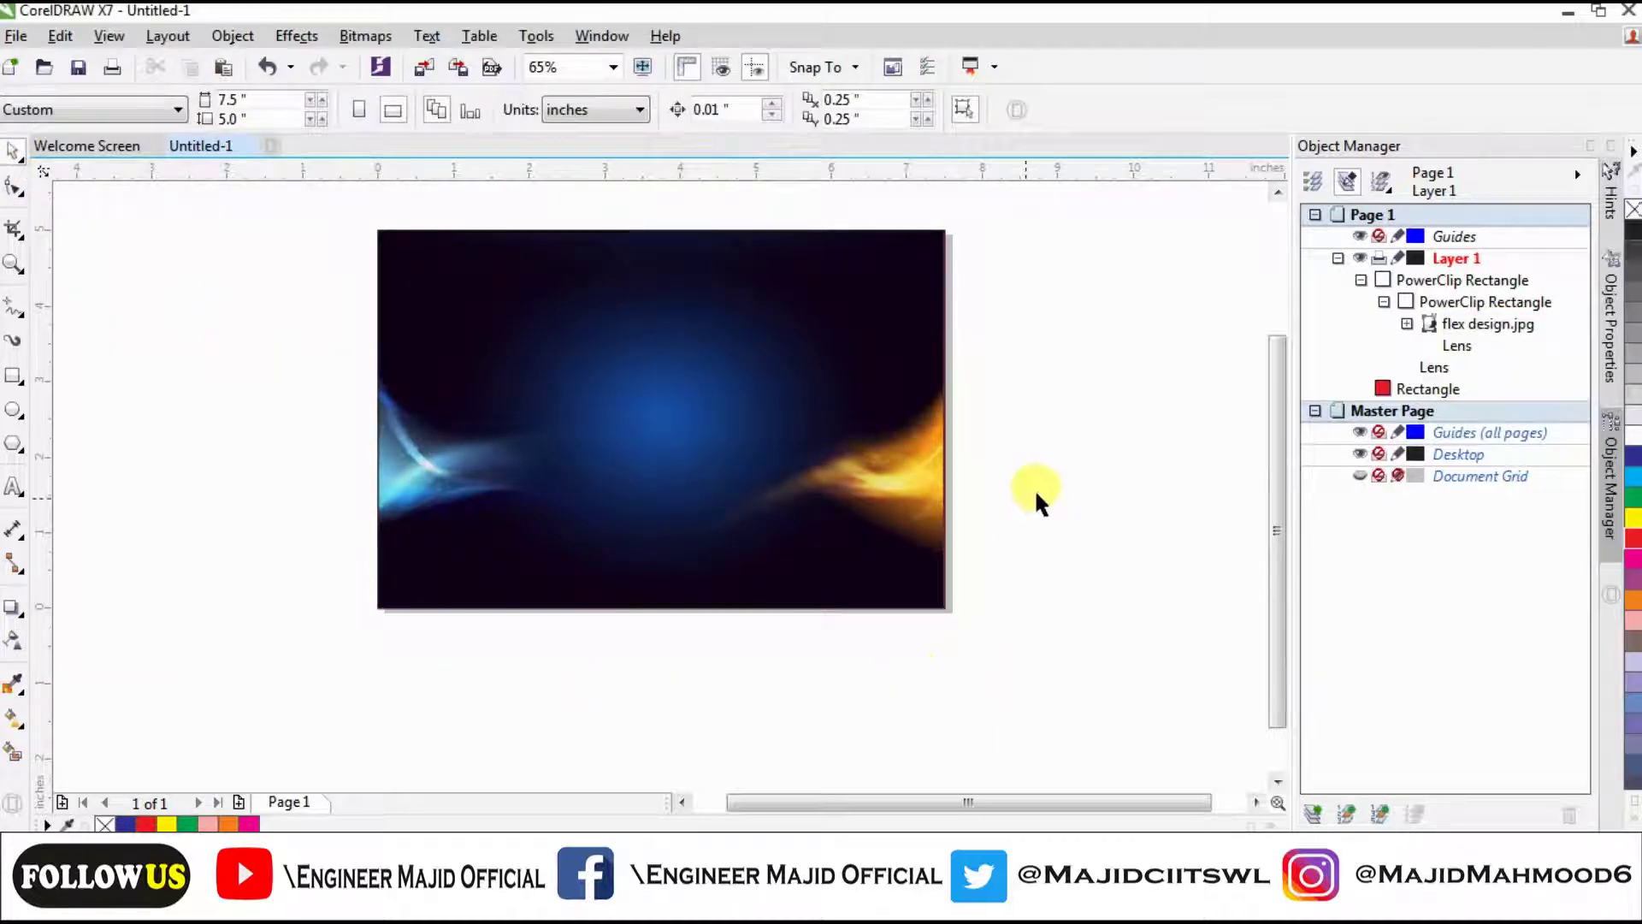
Add the artistic text "Corel draw full Tutrial" in 24 pt Arial just below the background.
mouse_move(1279, 658)
left_mouse_down()
mouse_move(1279, 611)
mouse_move(1264, 696)
mouse_move(1264, 671)
left_mouse_up()
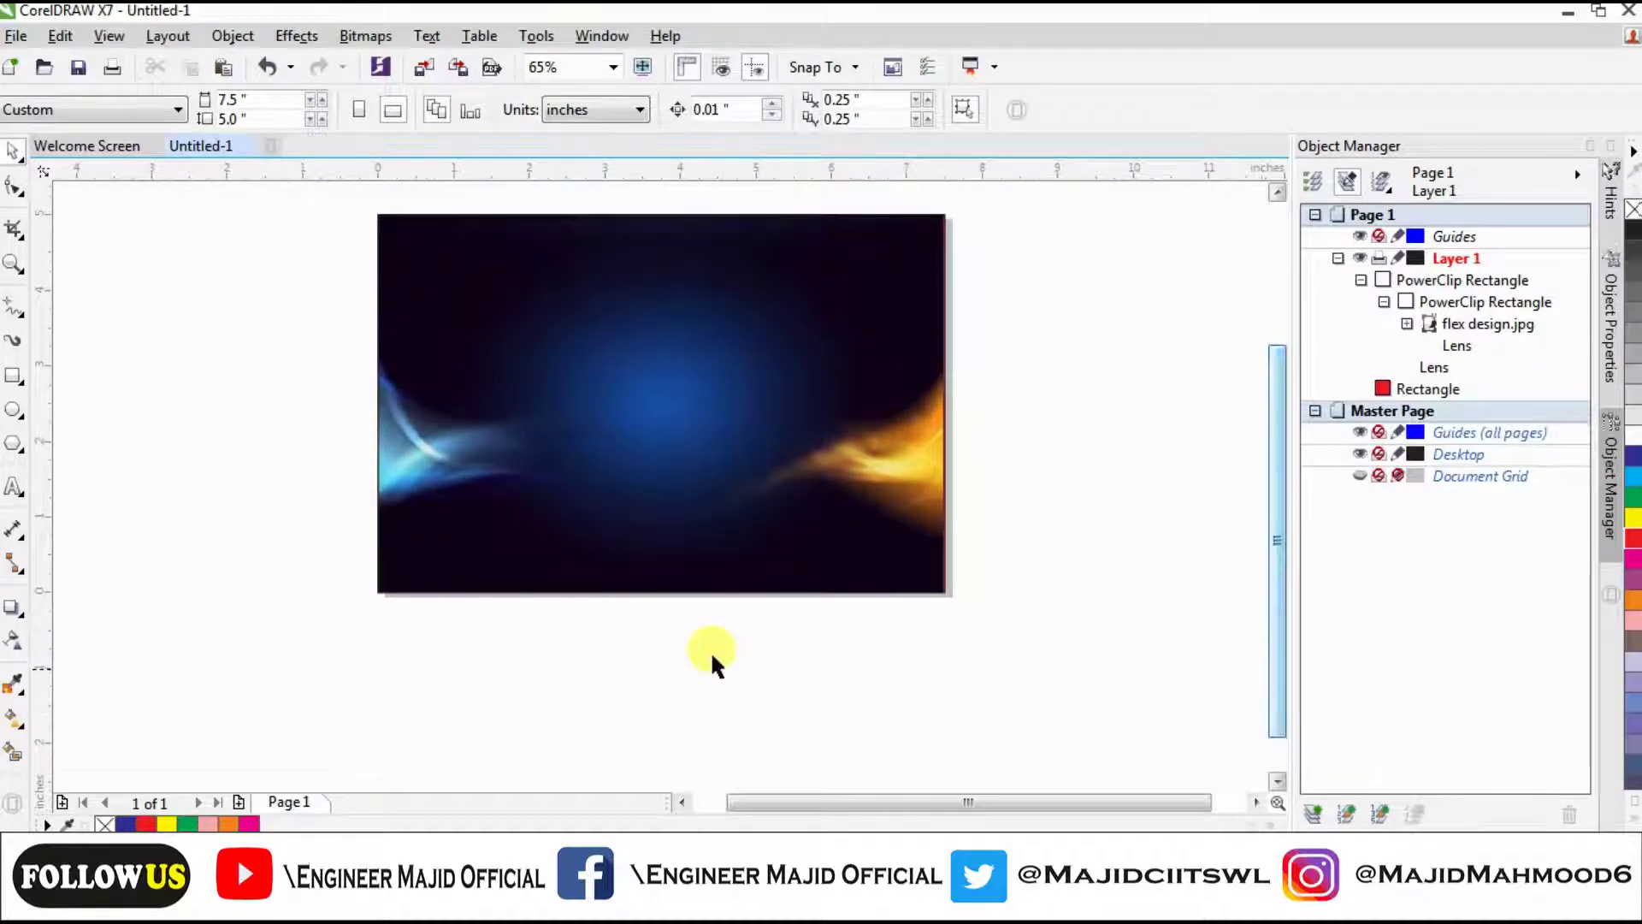
left_click(15, 490)
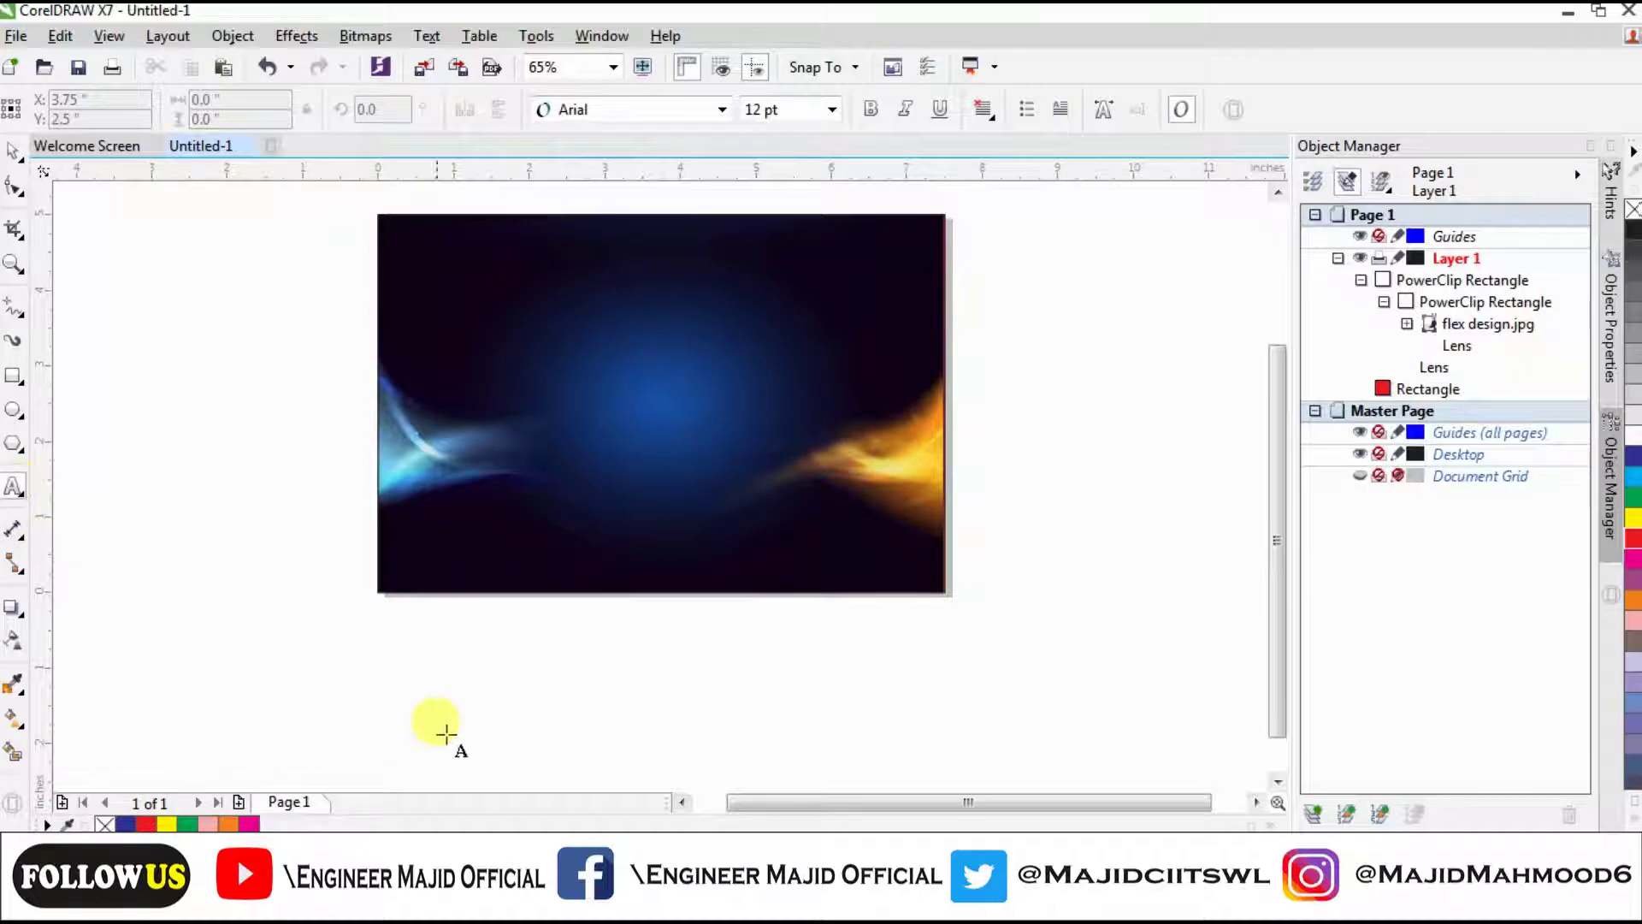
left_click(447, 662)
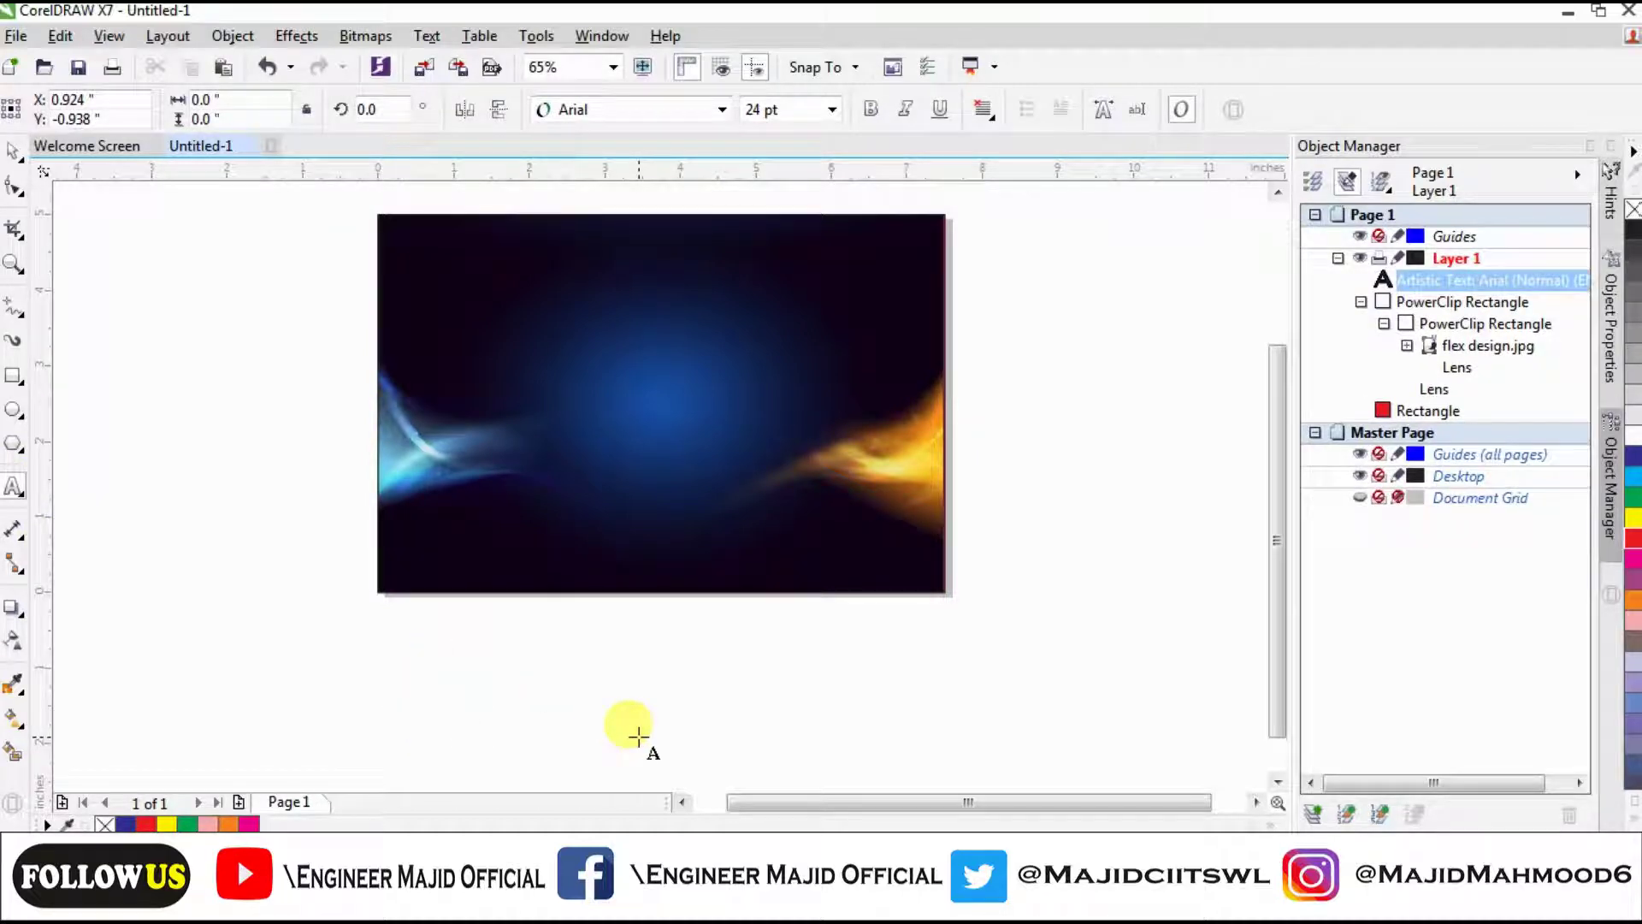
type("Corel draw full Tutrial")
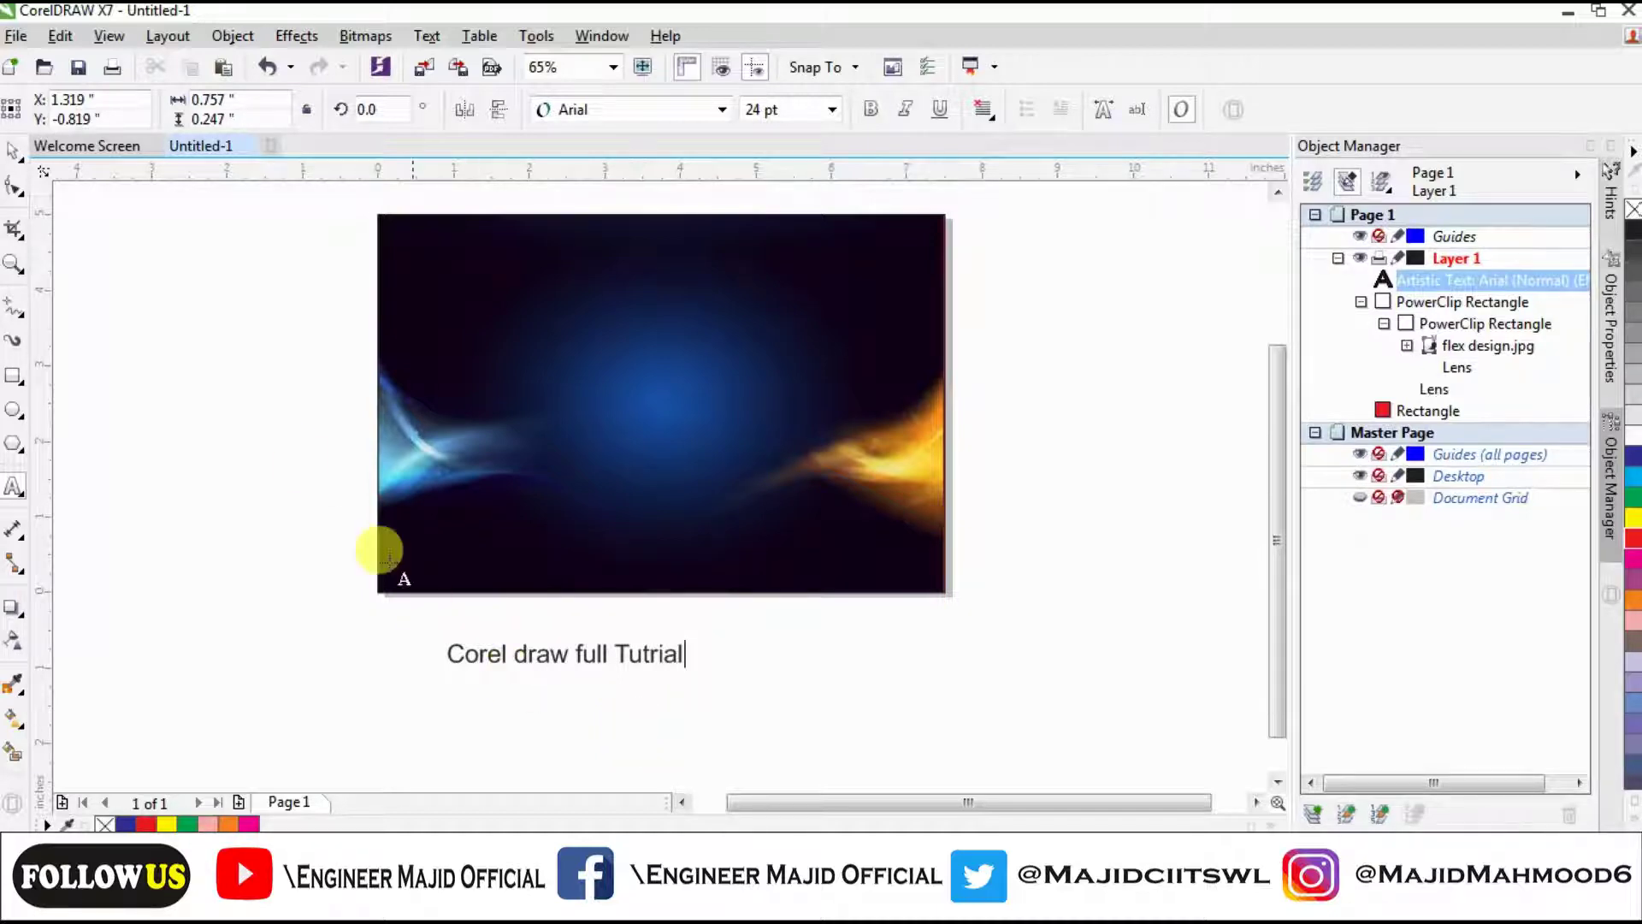
Correct the misspelled last word of the artistic text so it reads "Corel draw full Tutorial".
key("alt+Tab")
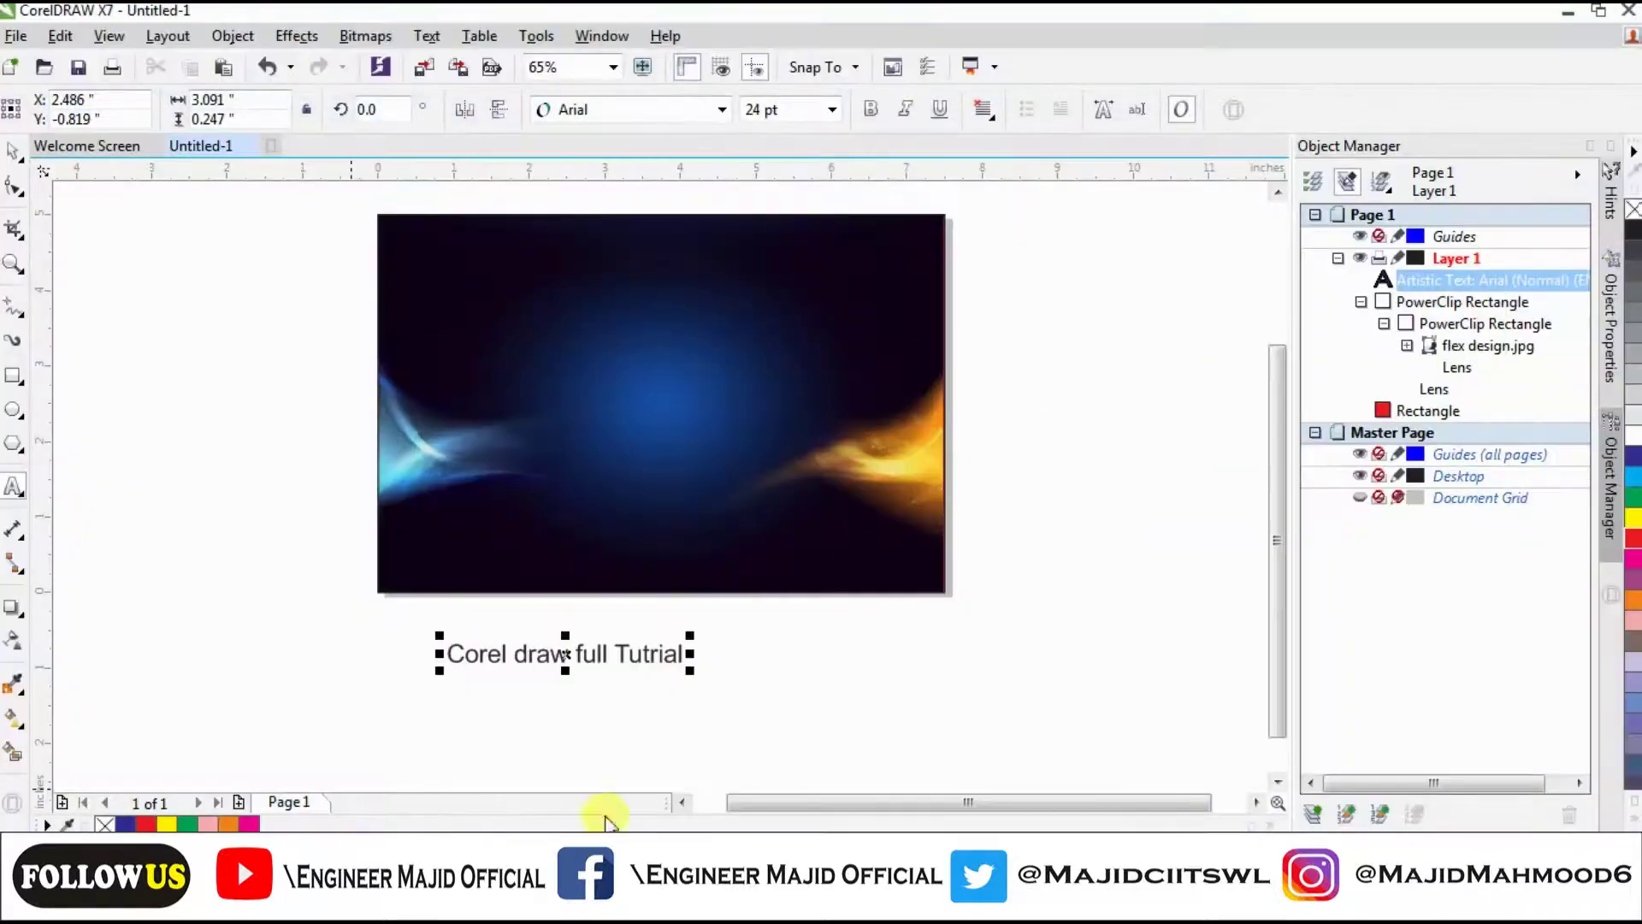
left_click(650, 654)
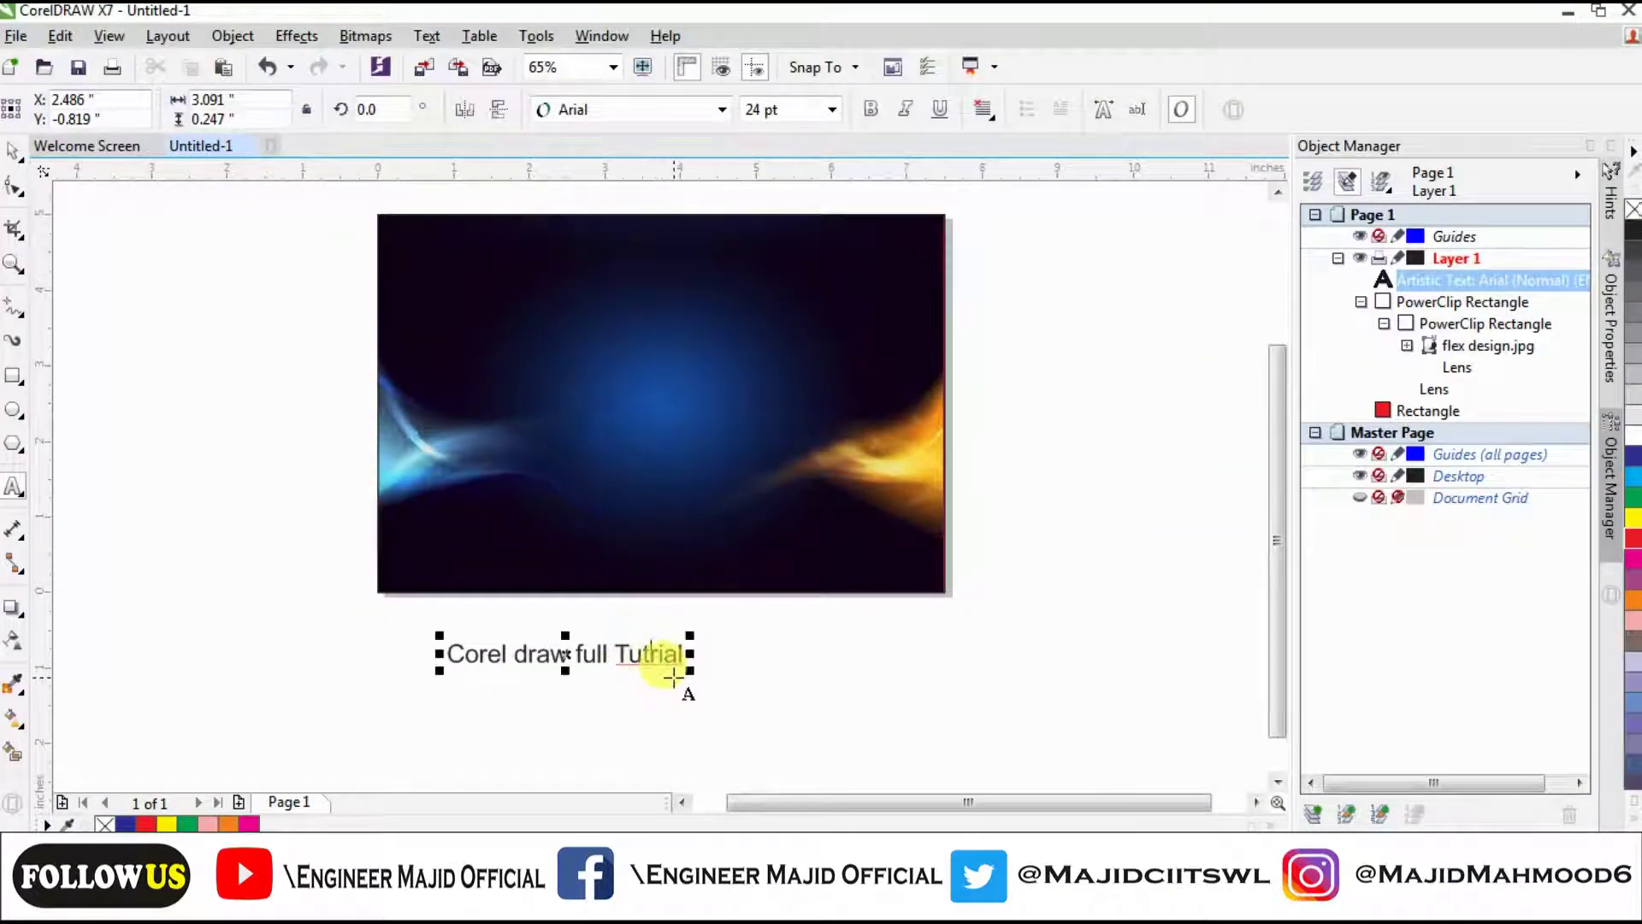
type("o")
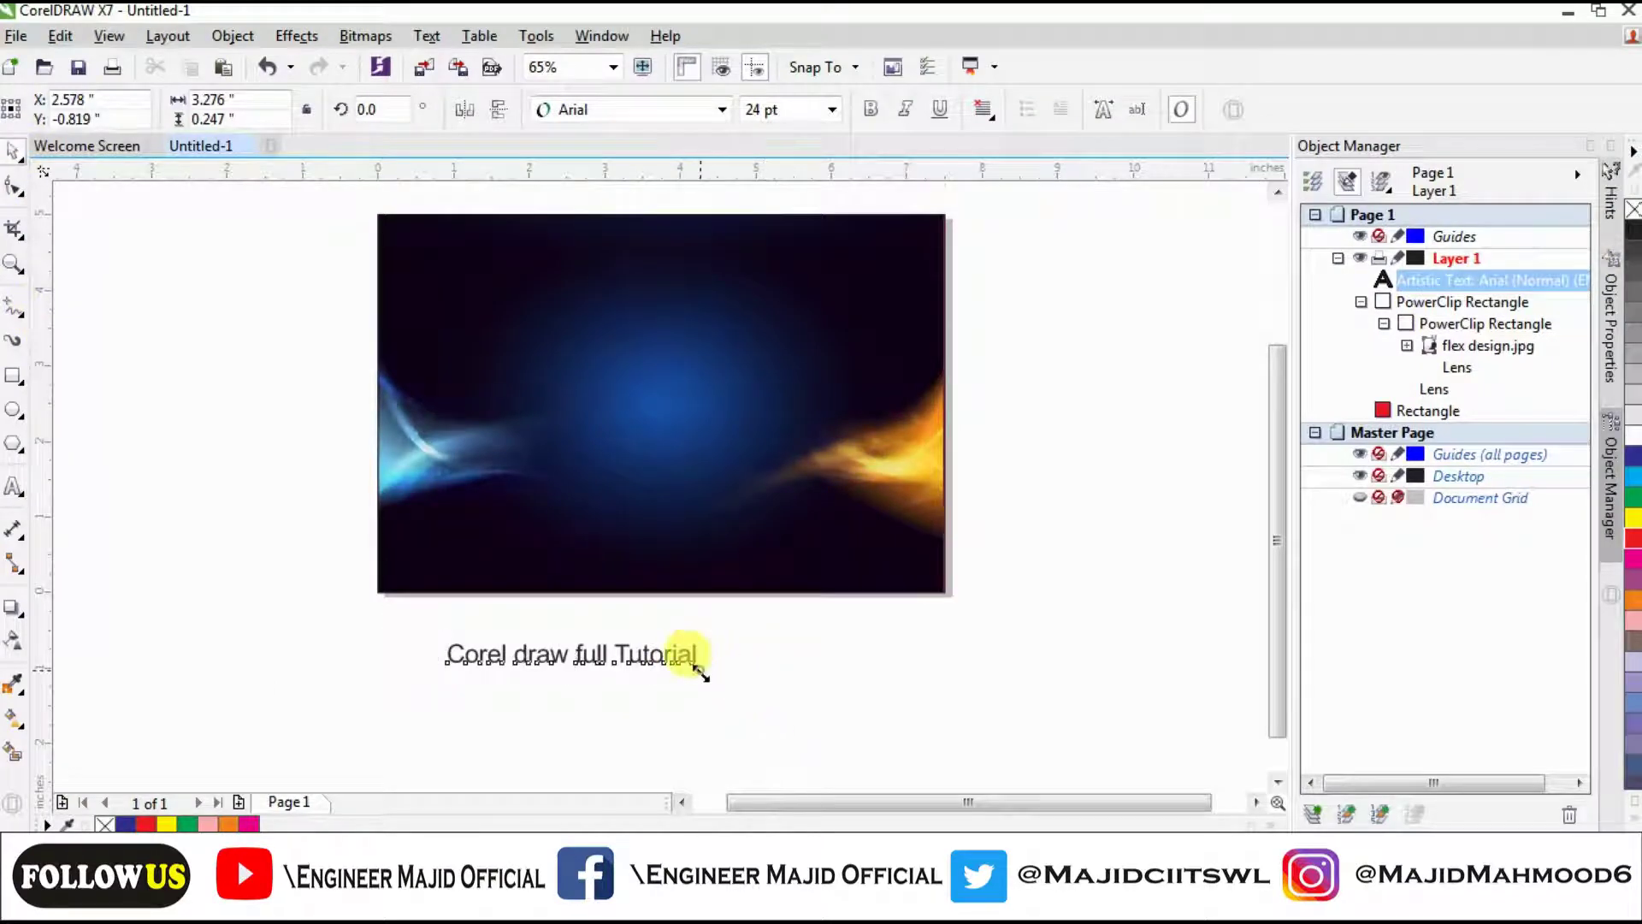
Enlarge the title text to about 7.33 inches wide and move it onto the upper part of the background.
mouse_move(700, 671)
left_mouse_down()
mouse_move(850, 744)
mouse_move(1014, 782)
left_mouse_up()
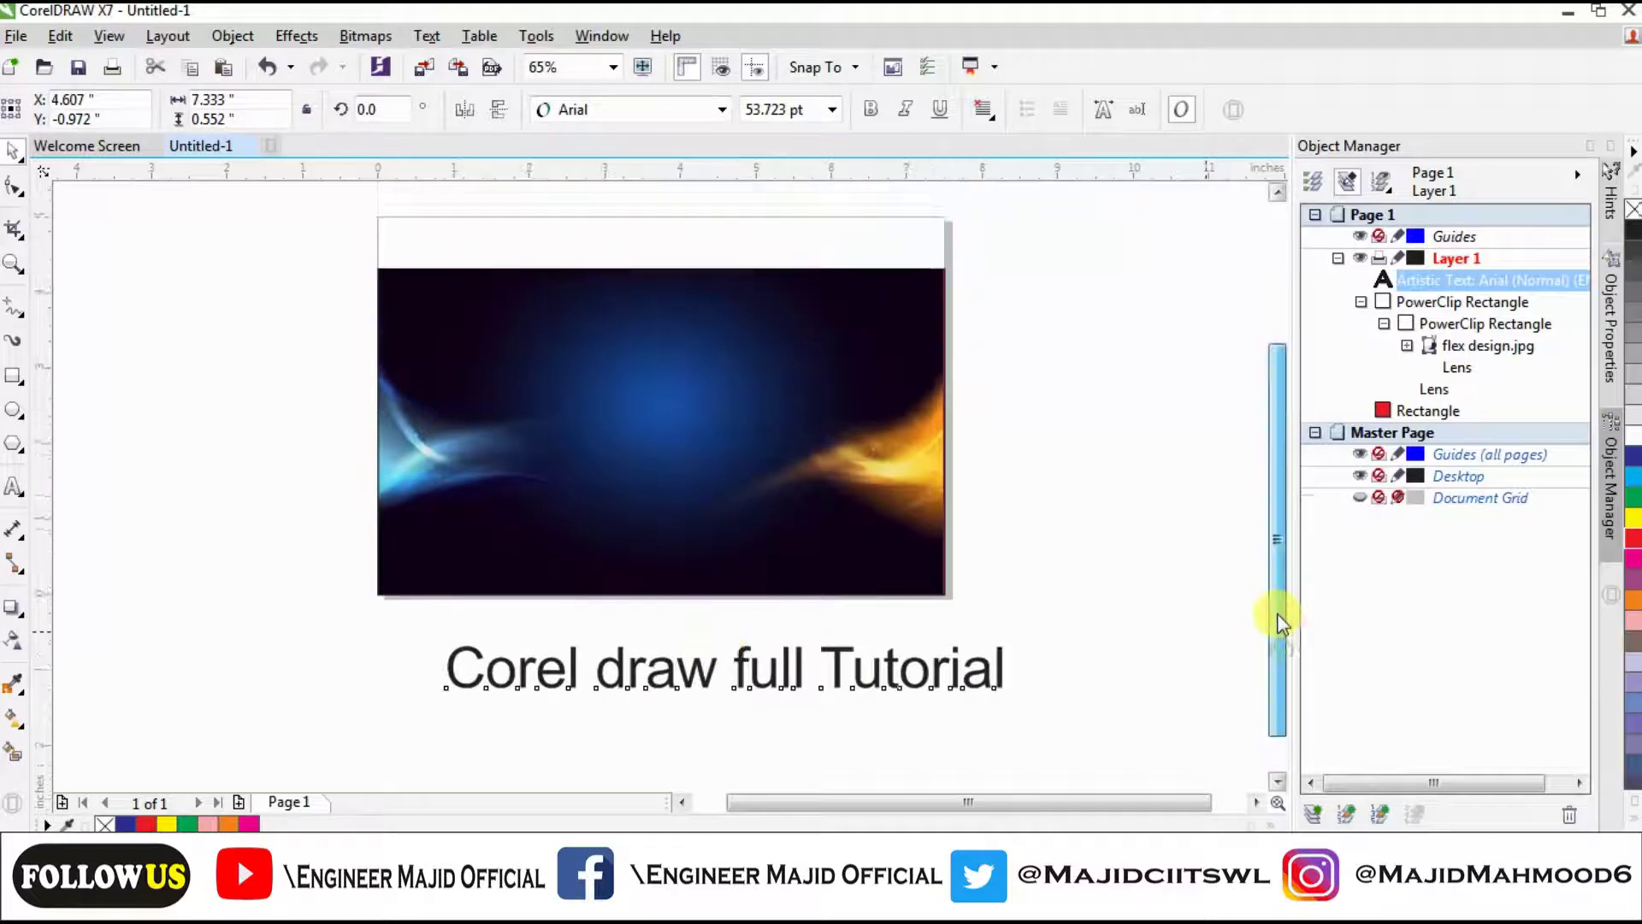
left_click_drag(1281, 622, 1265, 587)
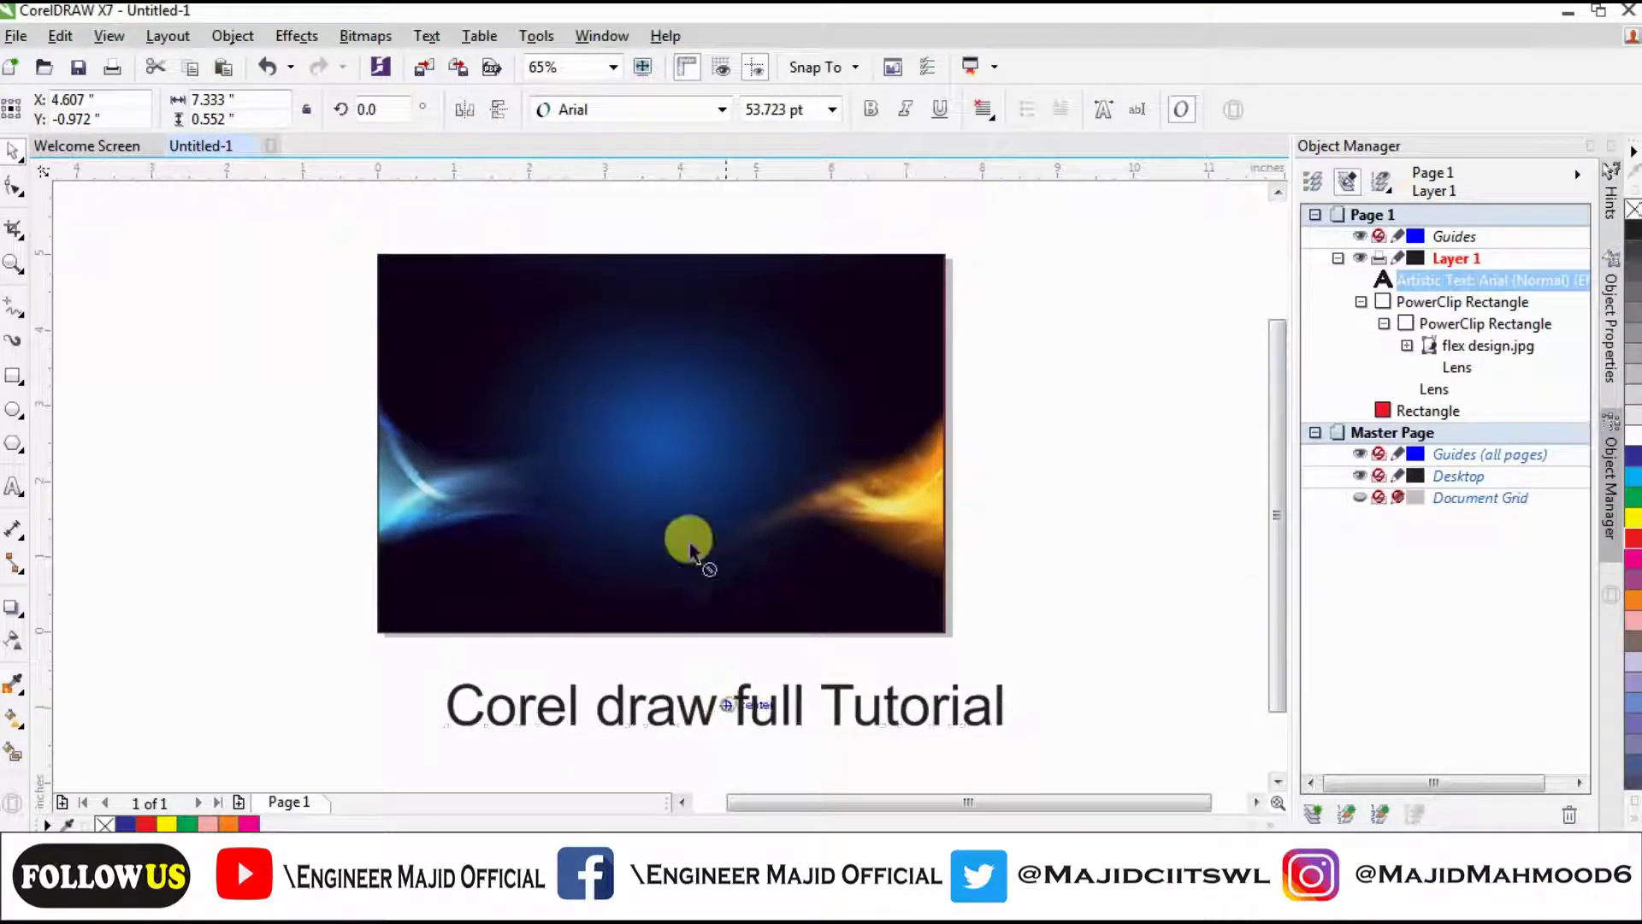
left_click_drag(691, 547, 659, 321)
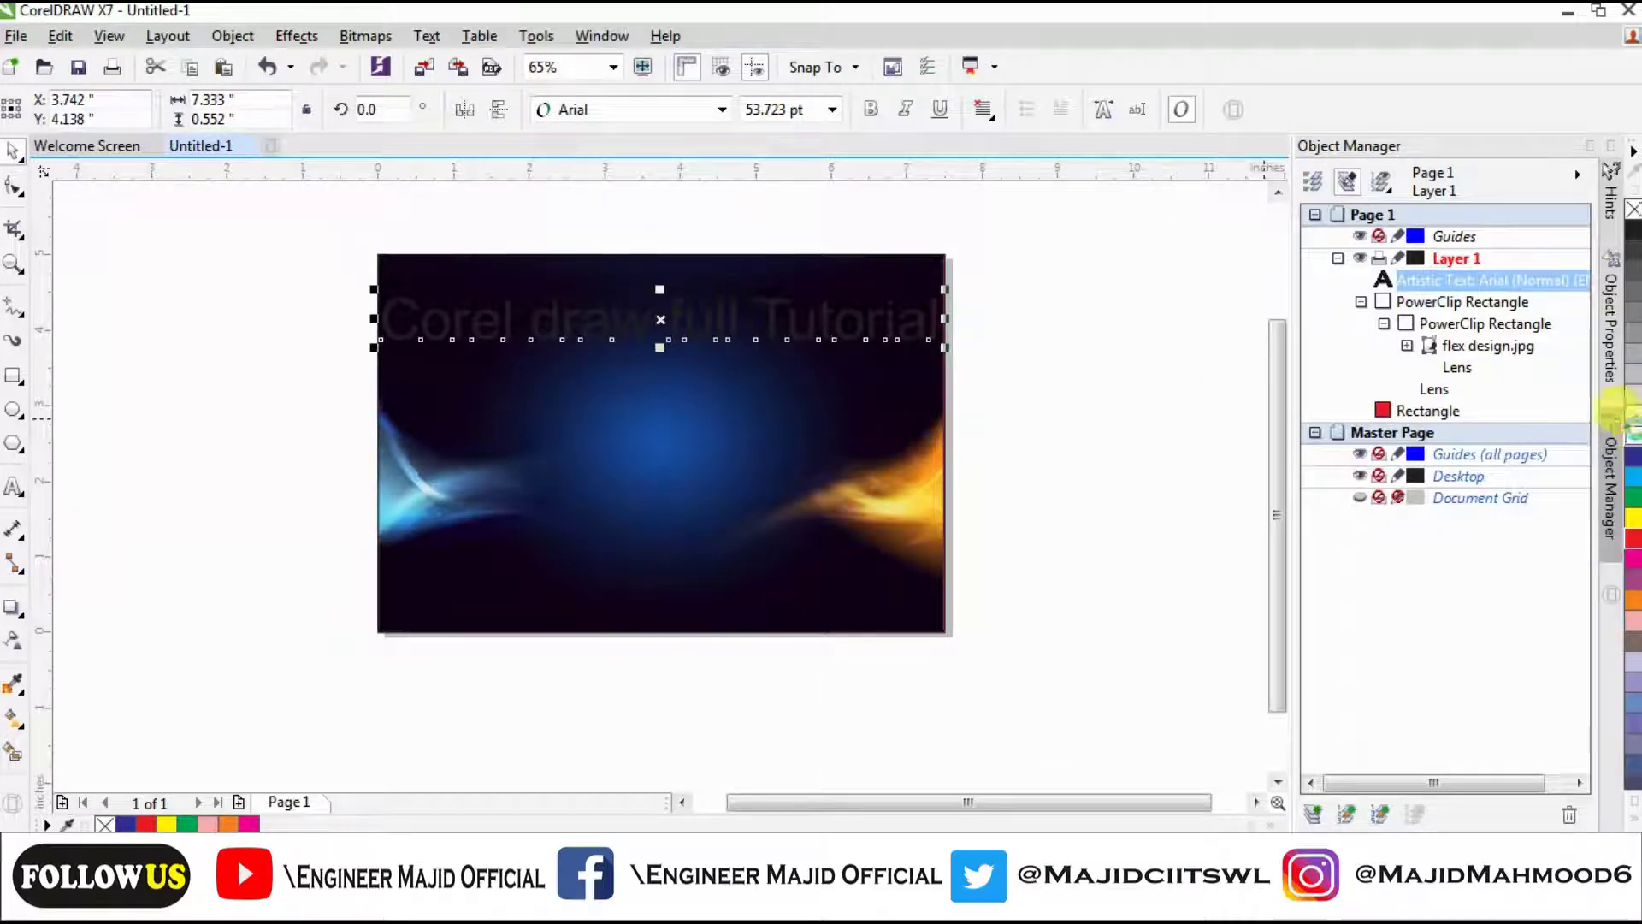
Fill the title text with white and set its font to Bernard MT Condensed.
left_click(1635, 432)
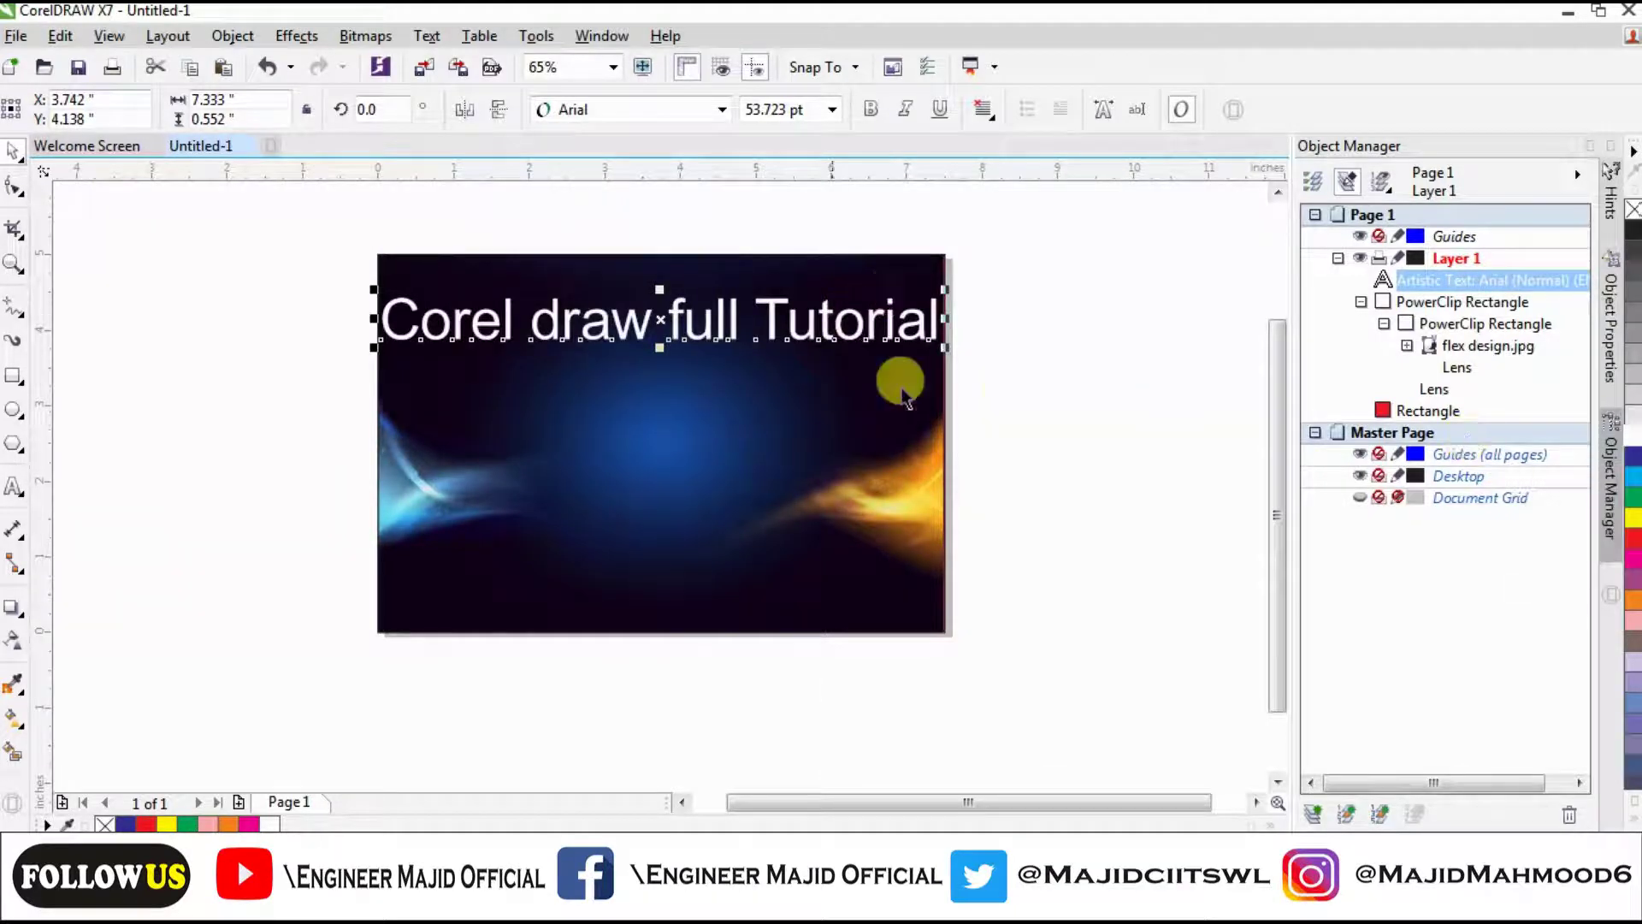
left_click(1030, 392)
left_click(659, 315)
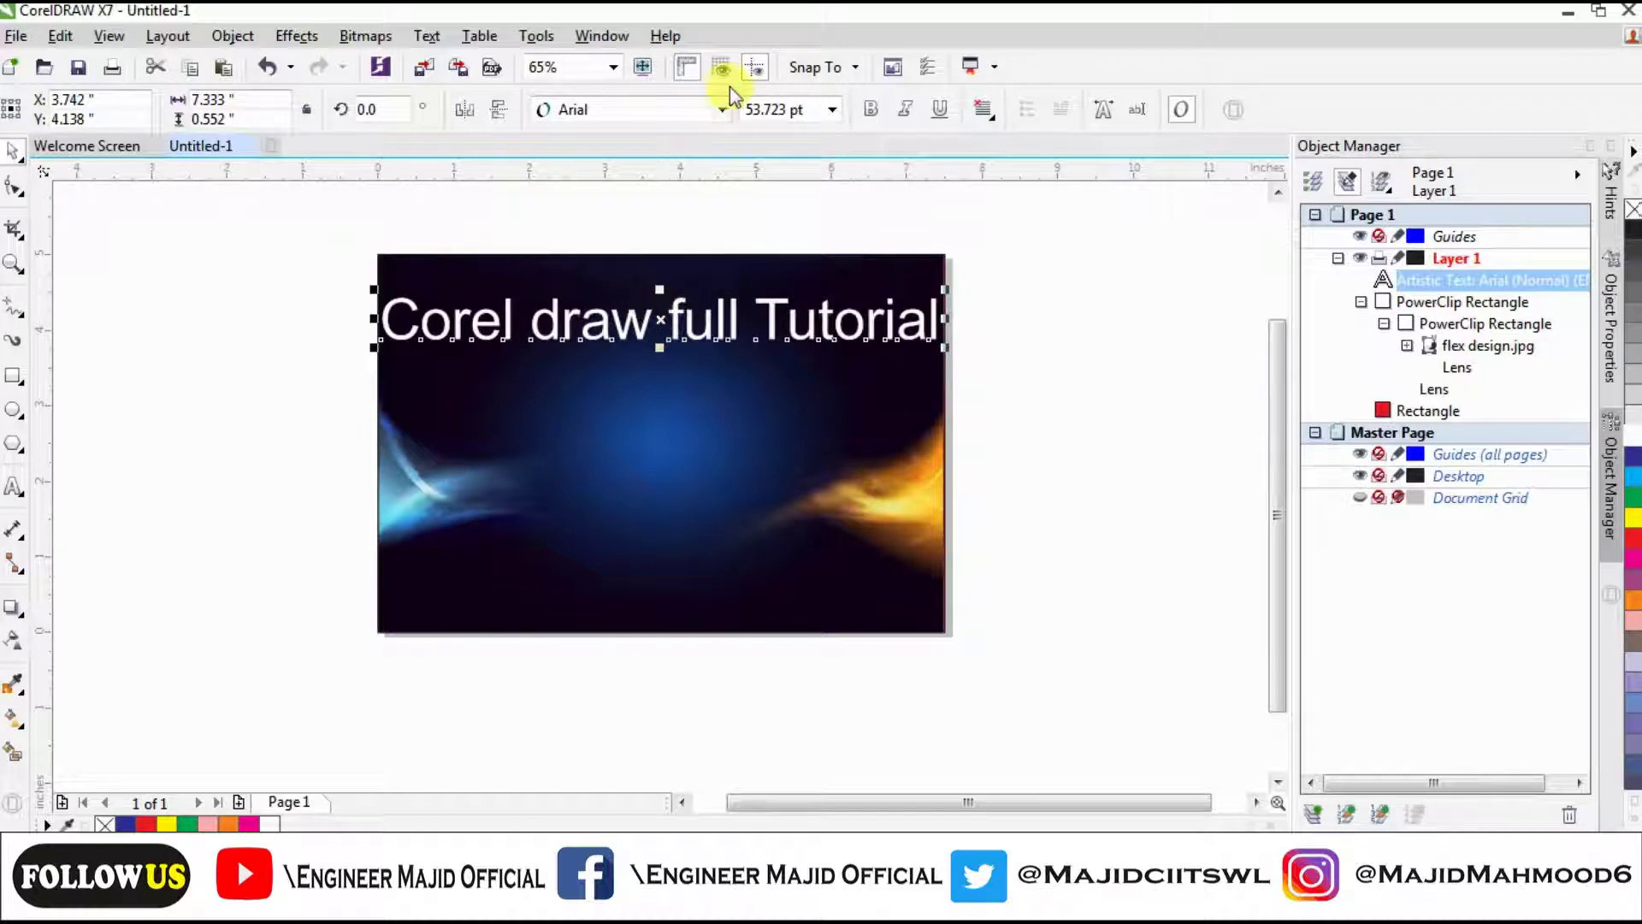
left_click(722, 110)
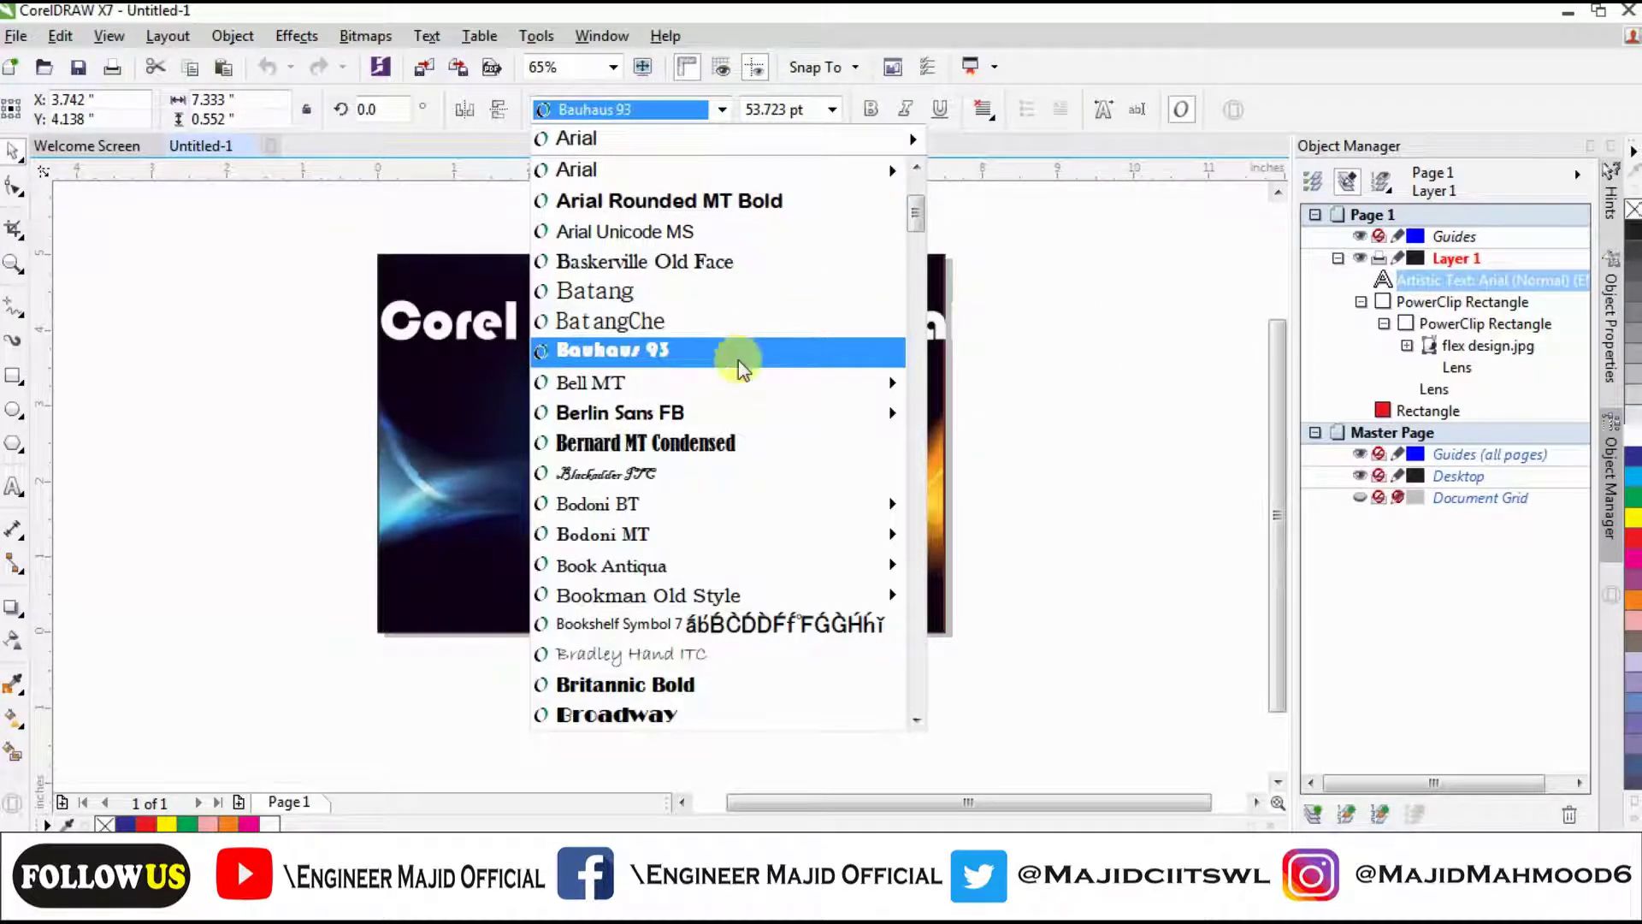
left_click(741, 442)
Stretch the title to about 7.36 by 0.87 inches and position it just below the background's upper edge.
left_click_drag(893, 348, 931, 375)
left_click(1055, 428)
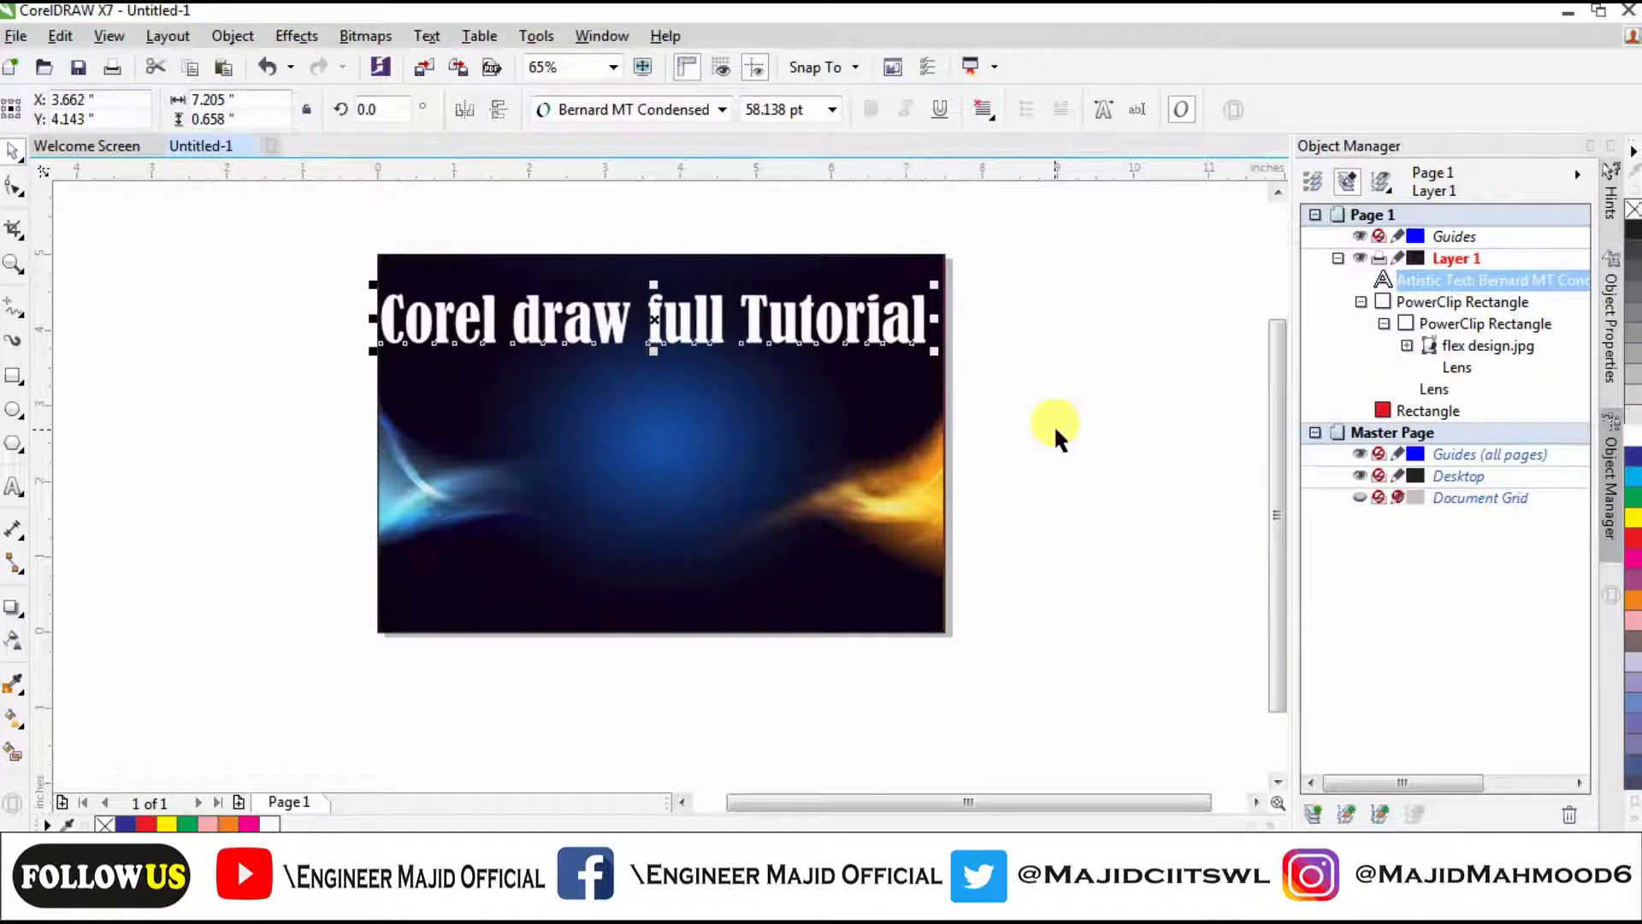
left_click(14, 263)
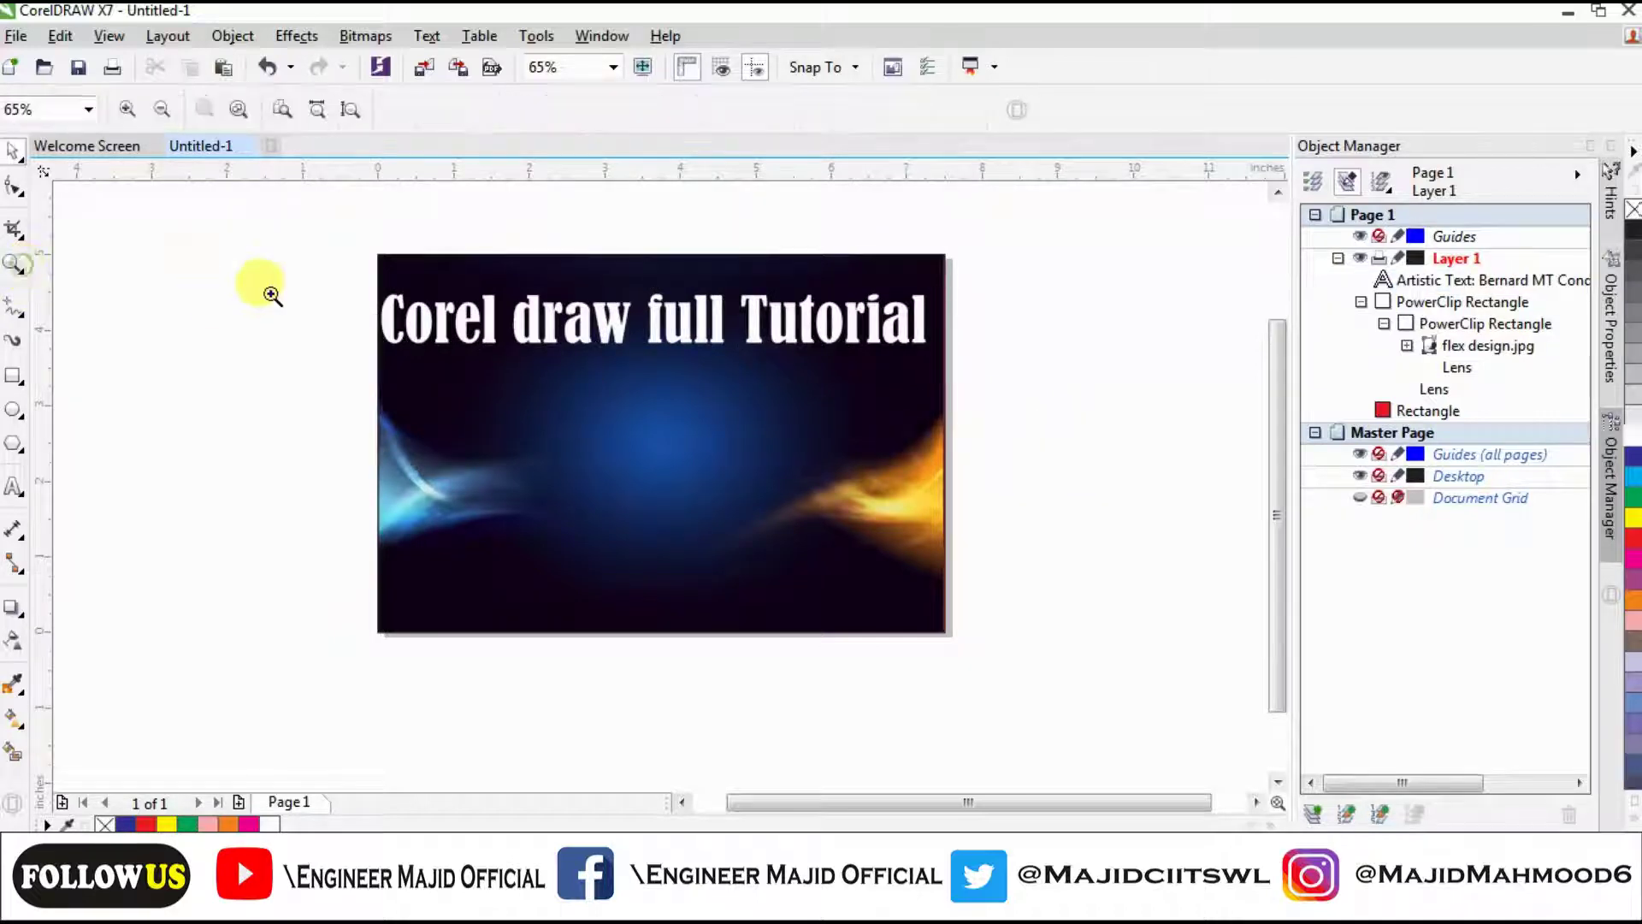
left_click_drag(236, 228, 1014, 414)
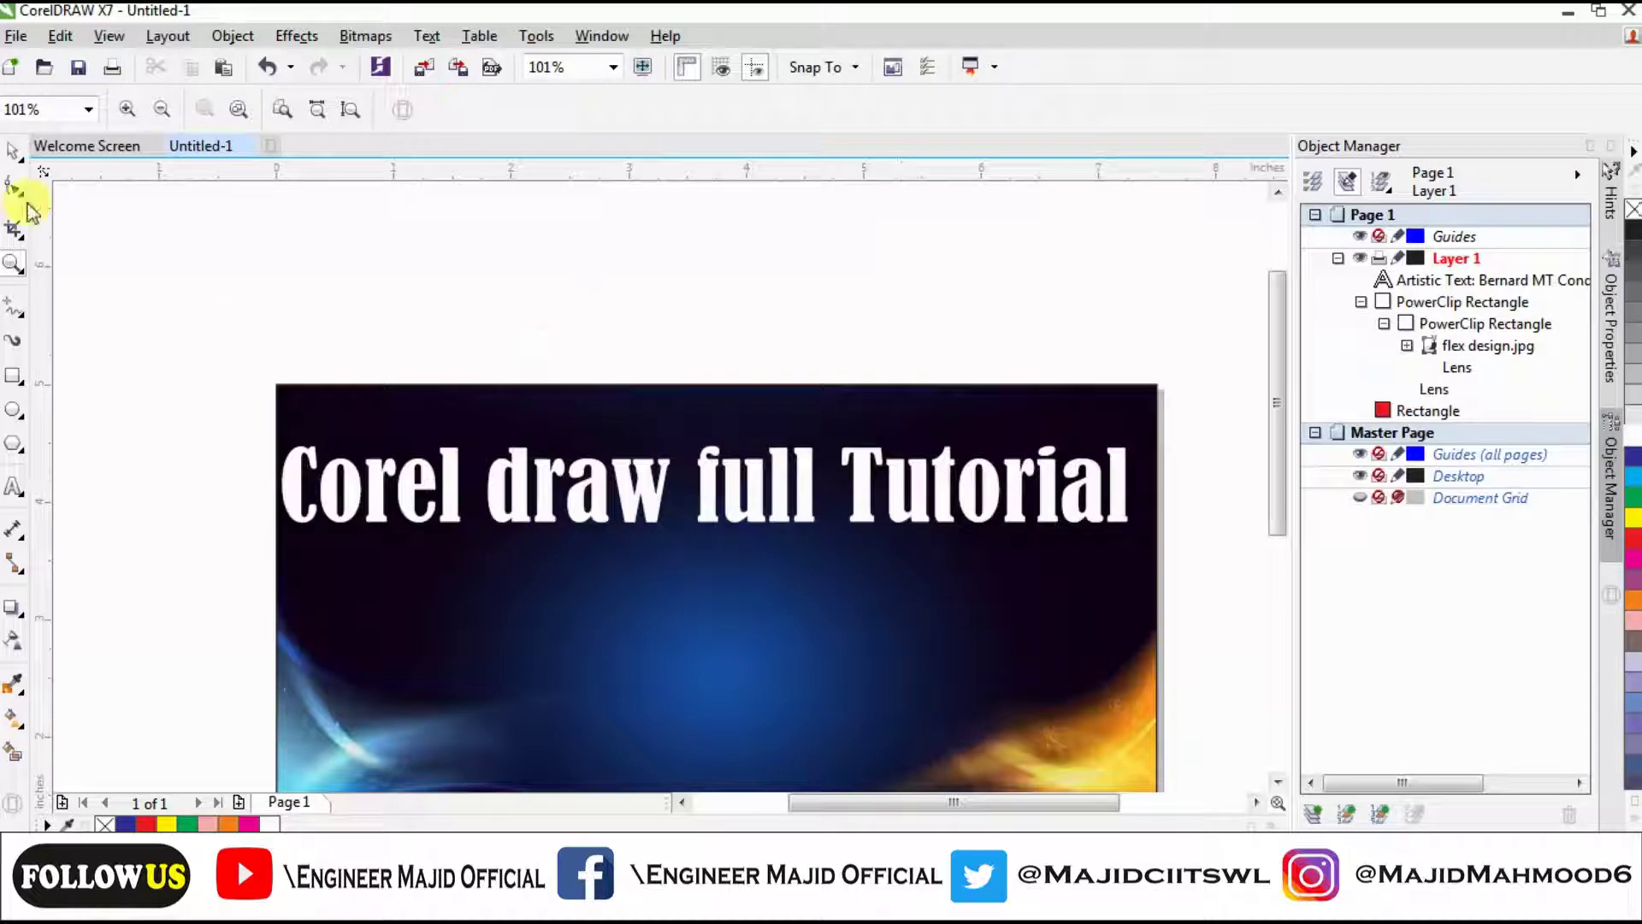
left_click(13, 151)
left_click(713, 491)
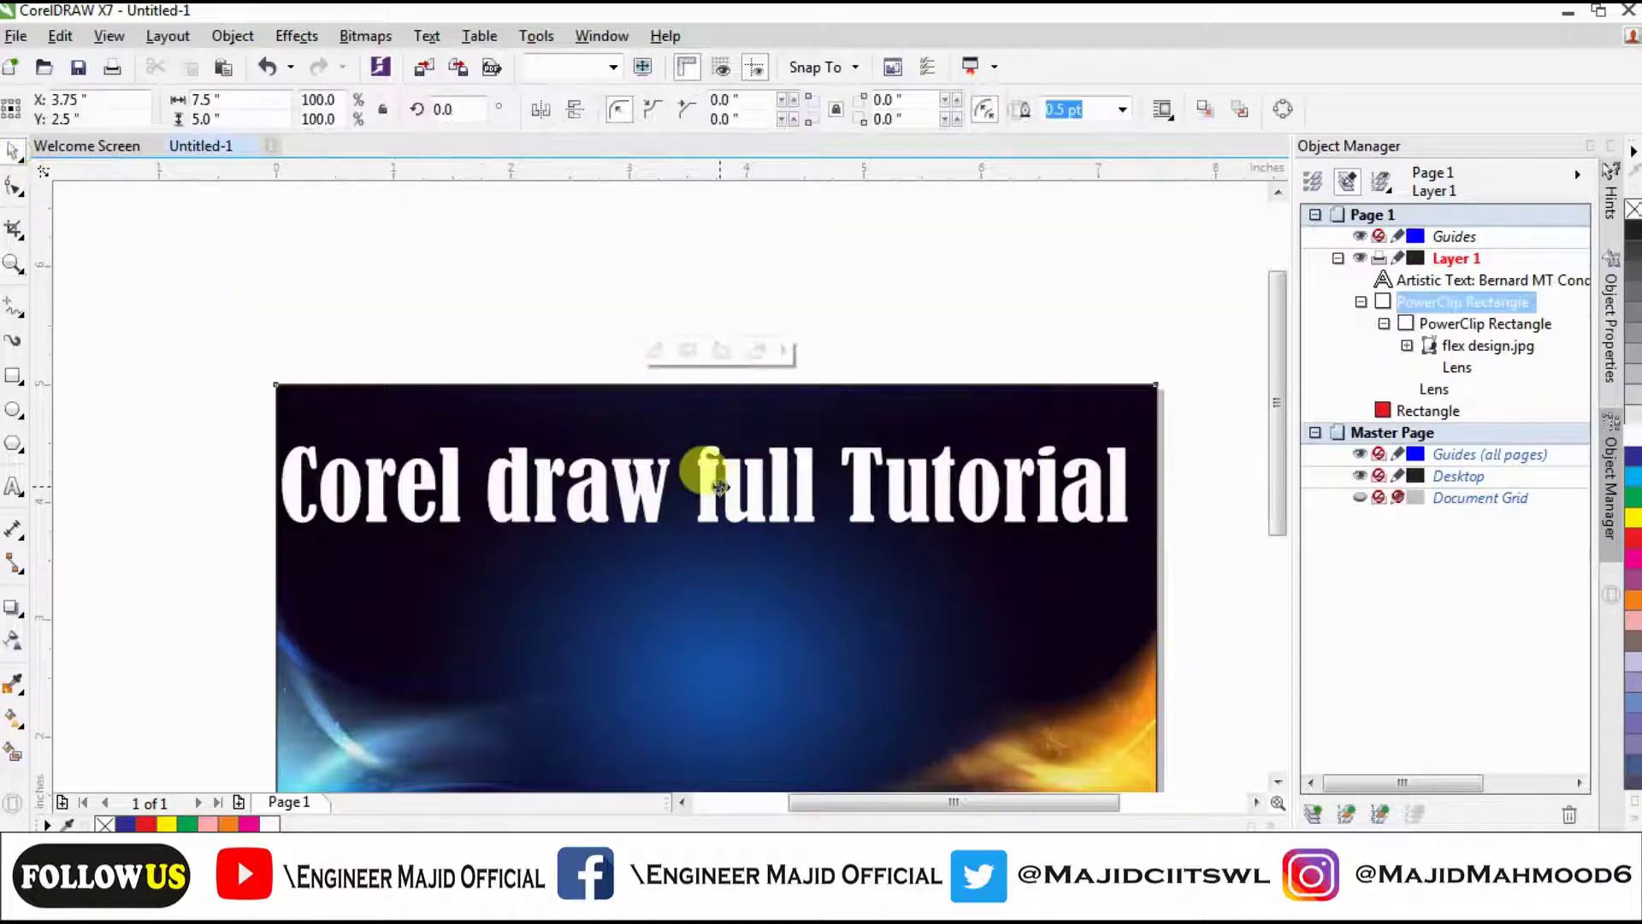
left_click(744, 475)
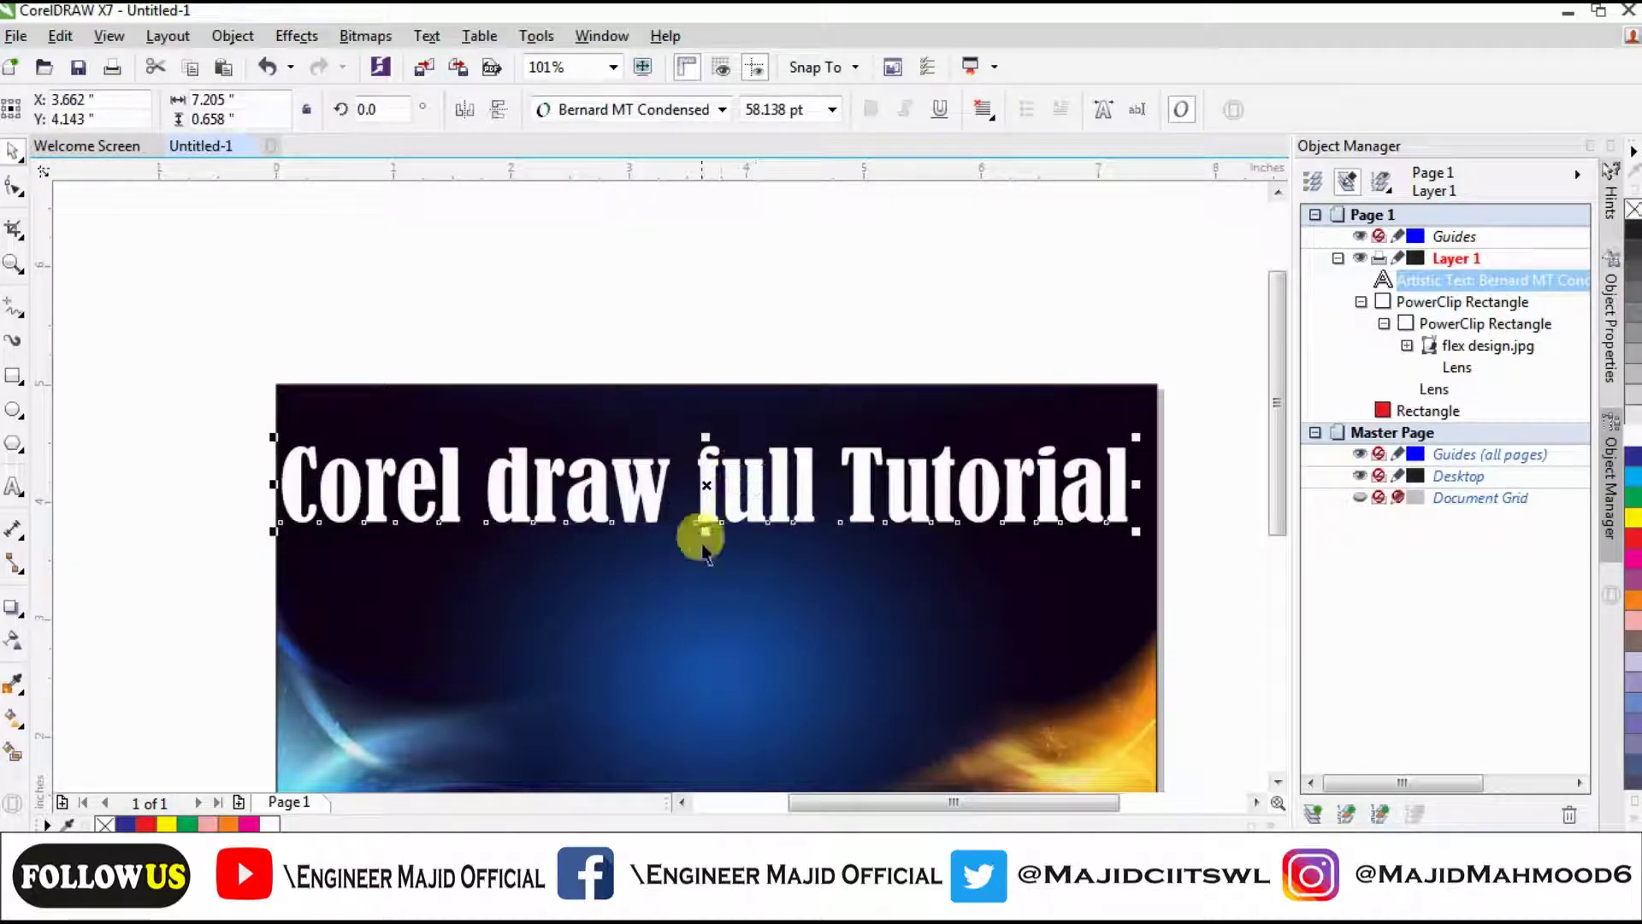
mouse_move(706, 531)
left_mouse_down()
mouse_move(689, 524)
mouse_move(701, 573)
left_mouse_up()
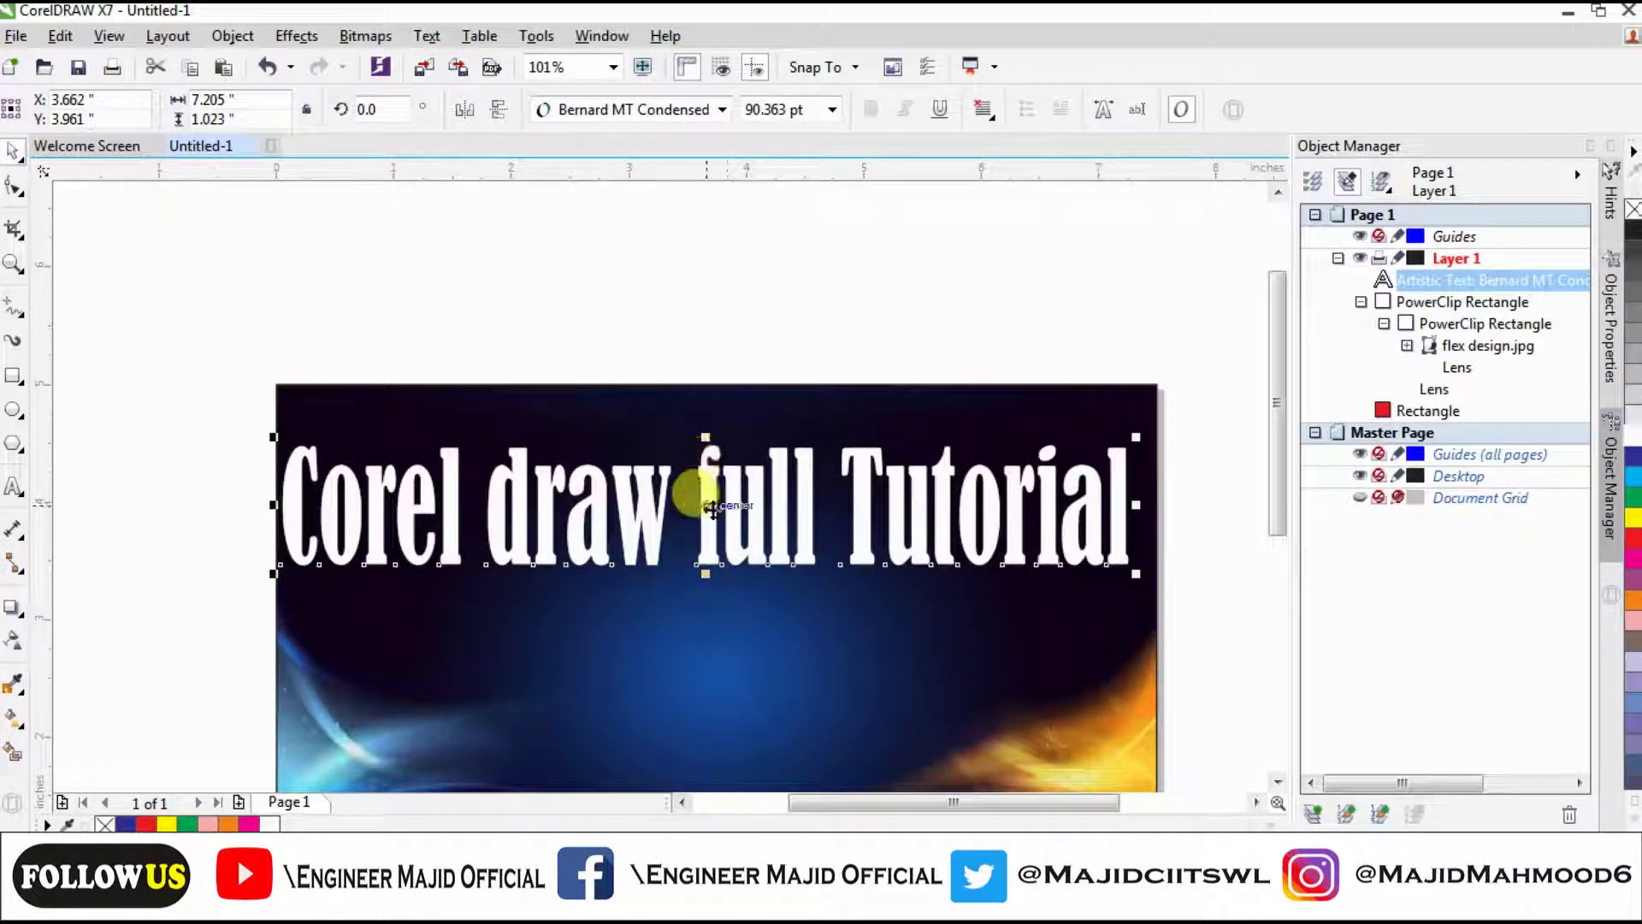
left_click_drag(1134, 505, 1151, 509)
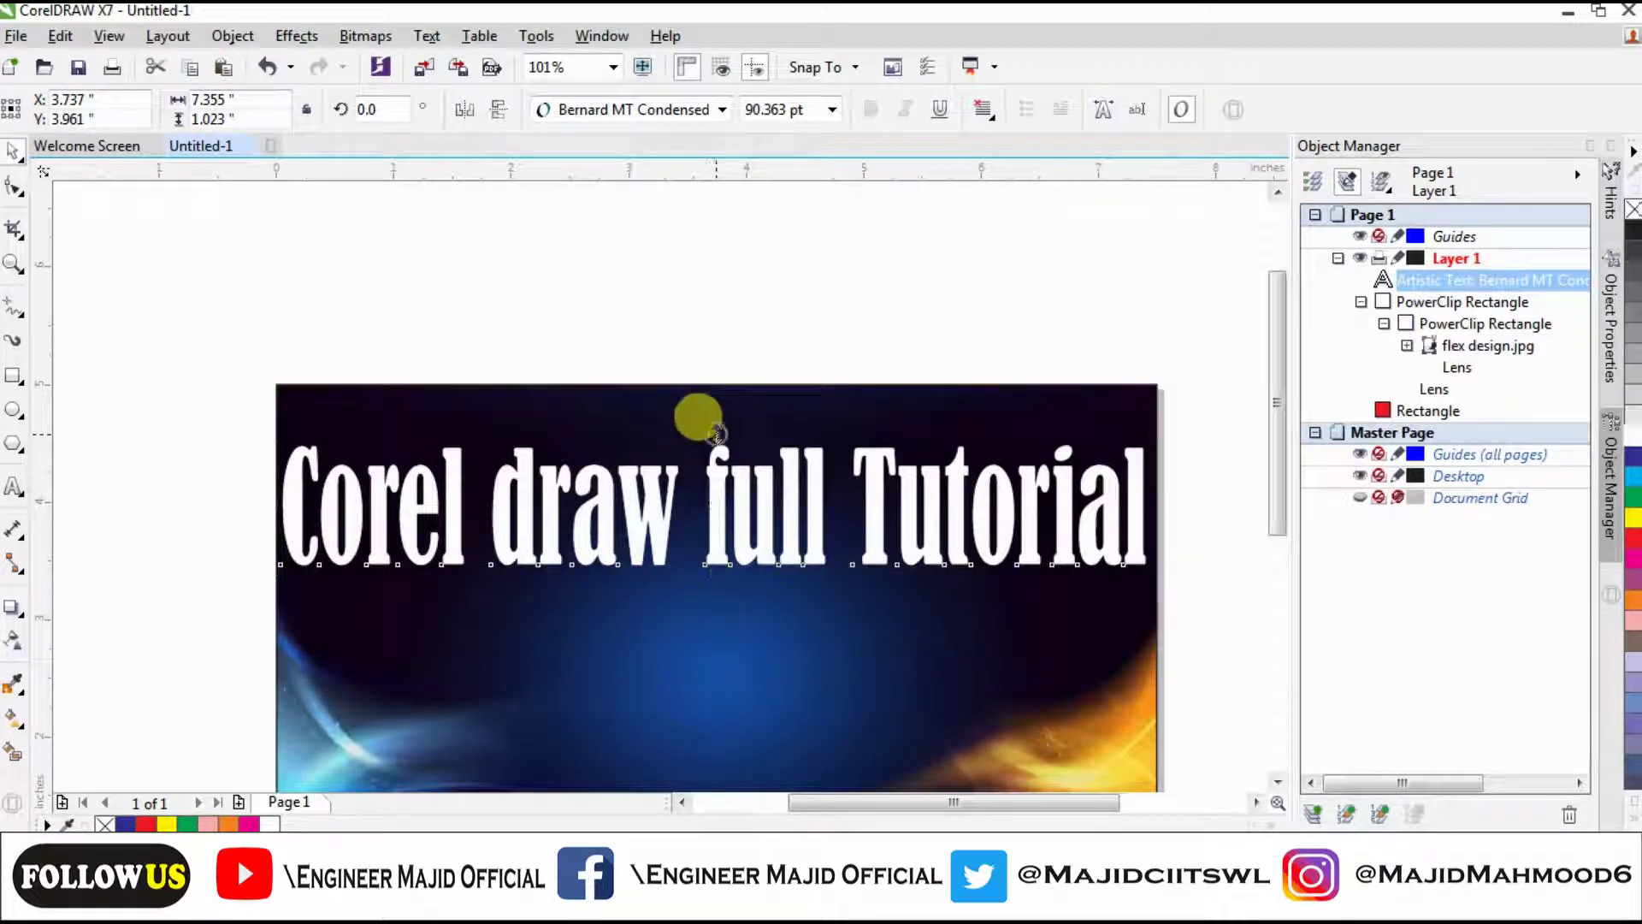
left_click_drag(716, 432, 722, 477)
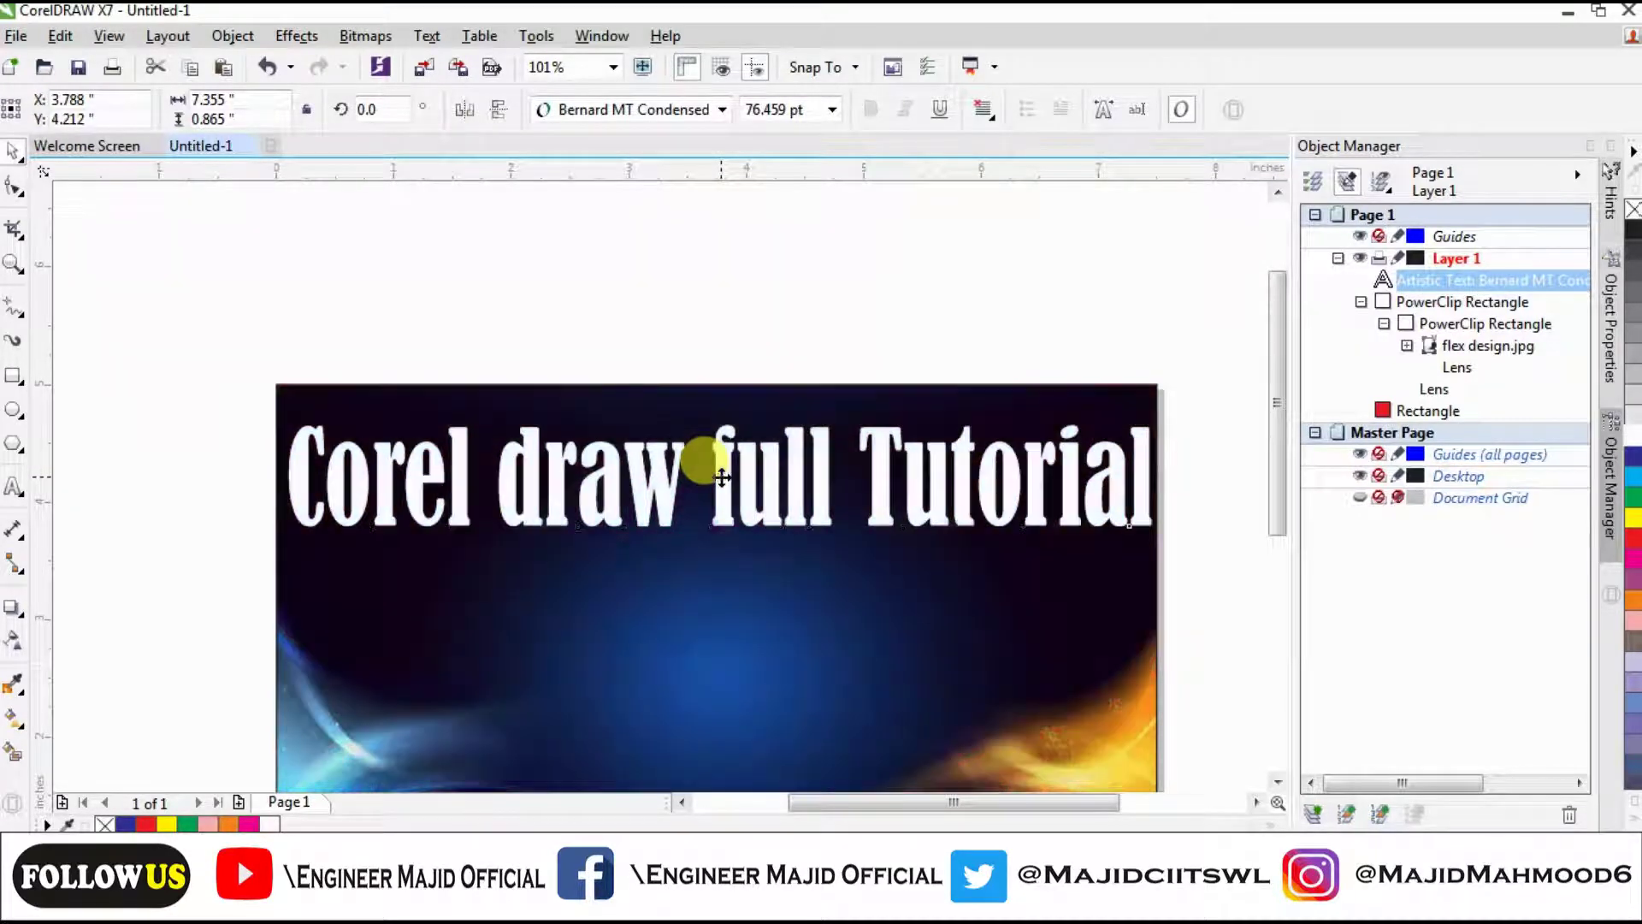
left_click(854, 359)
Give the title text a yellow 4.0 pt outline positioned outside the letters.
left_click(770, 485)
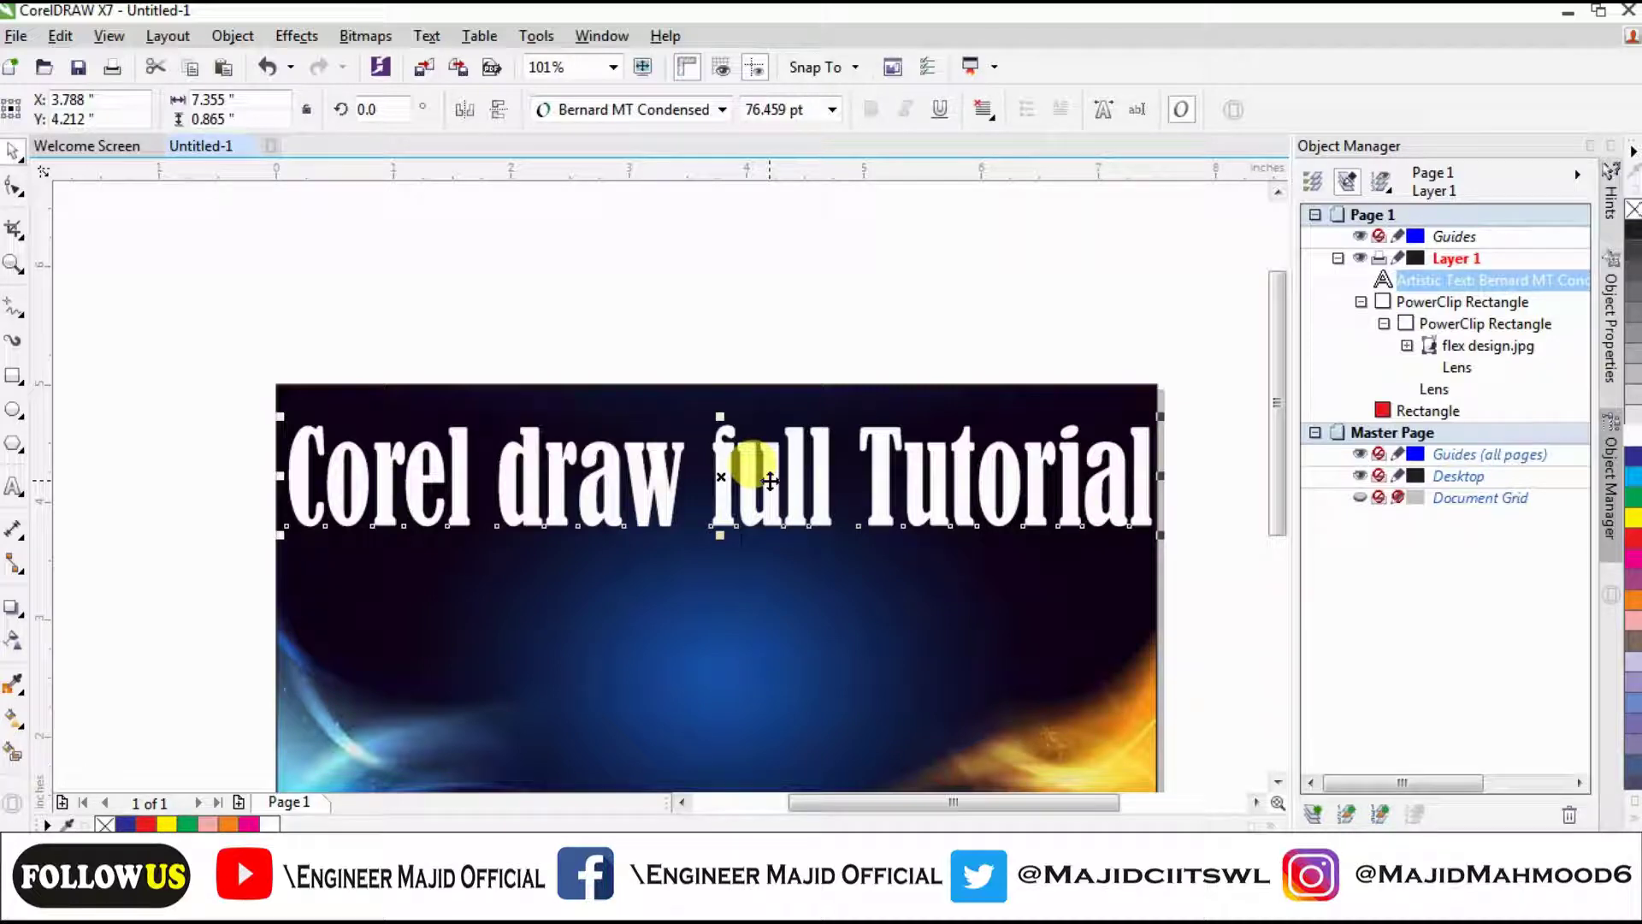
key("F12")
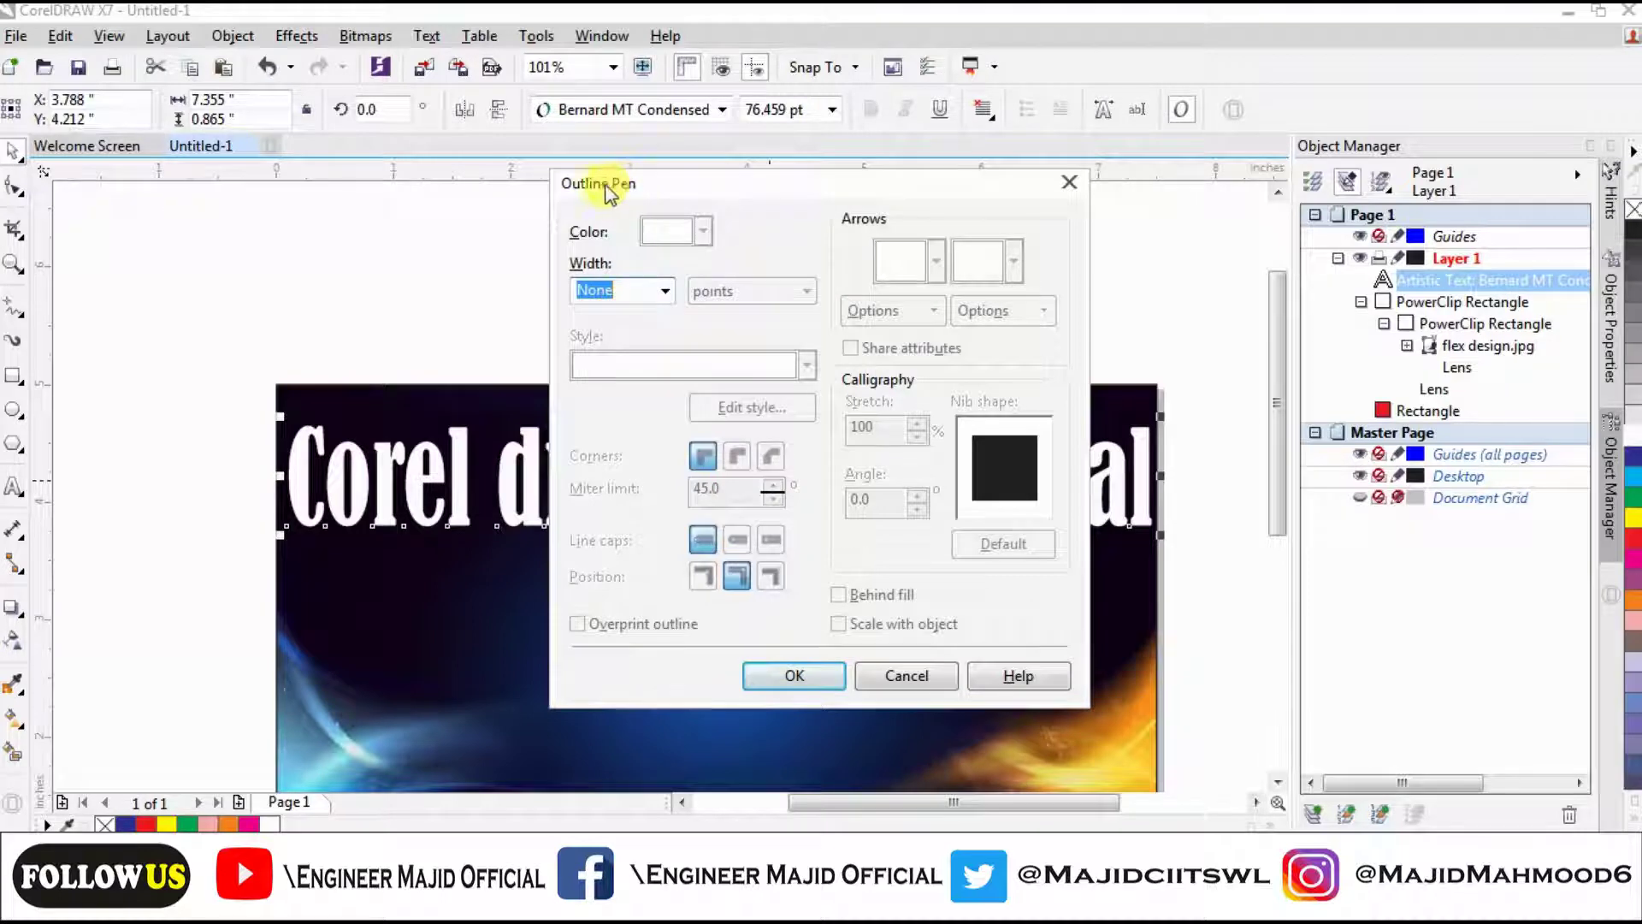
left_click(666, 292)
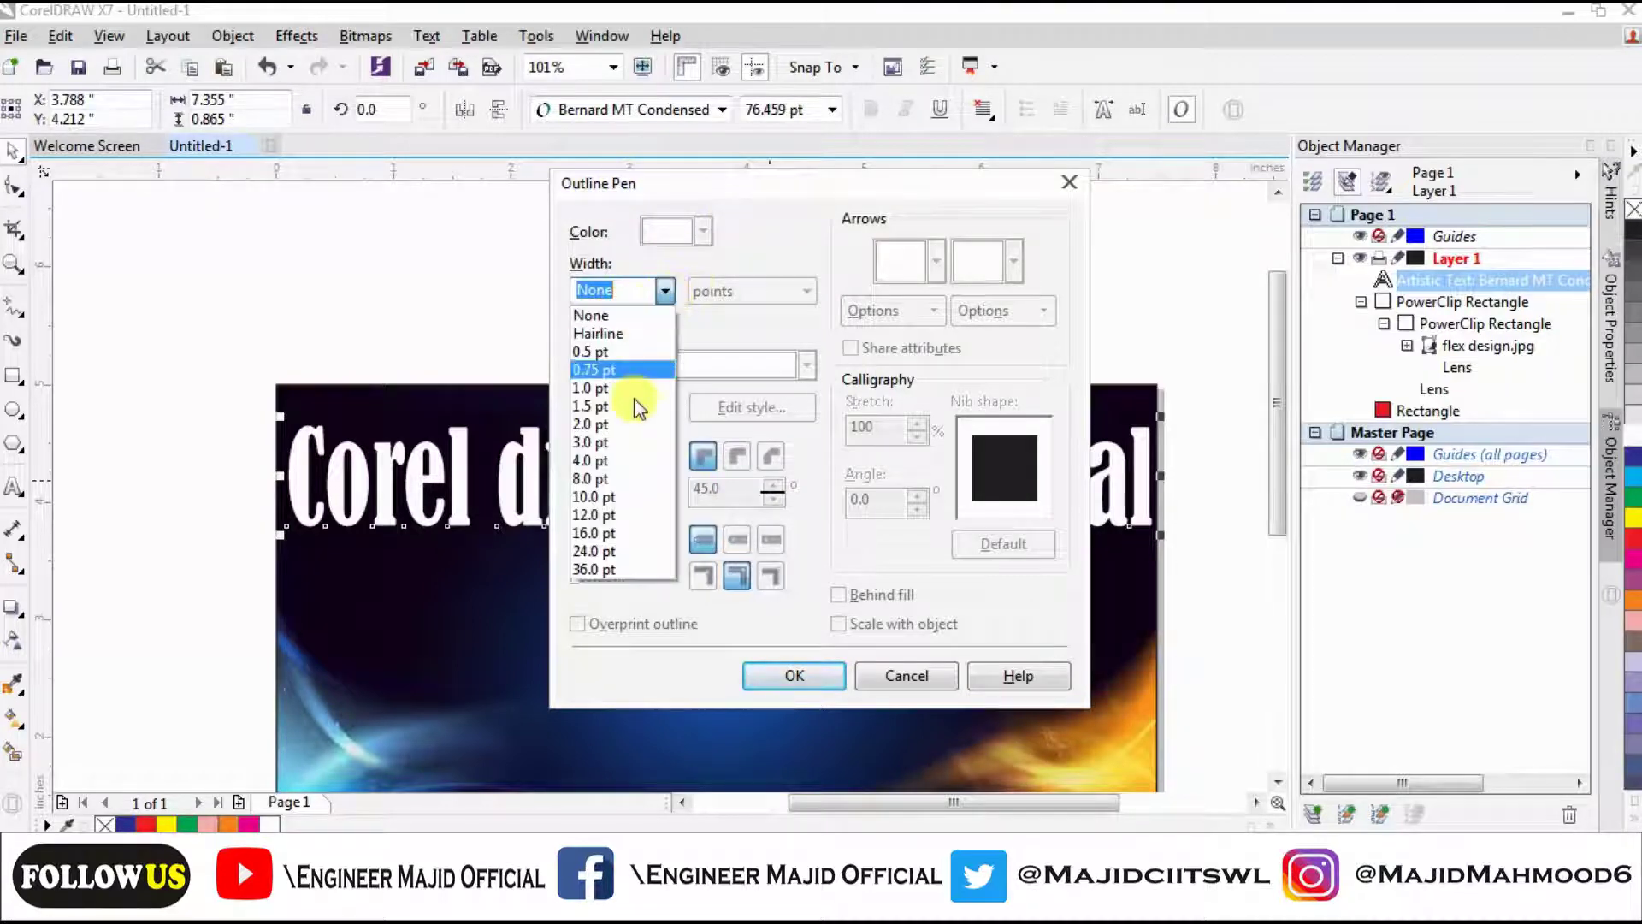
left_click(618, 462)
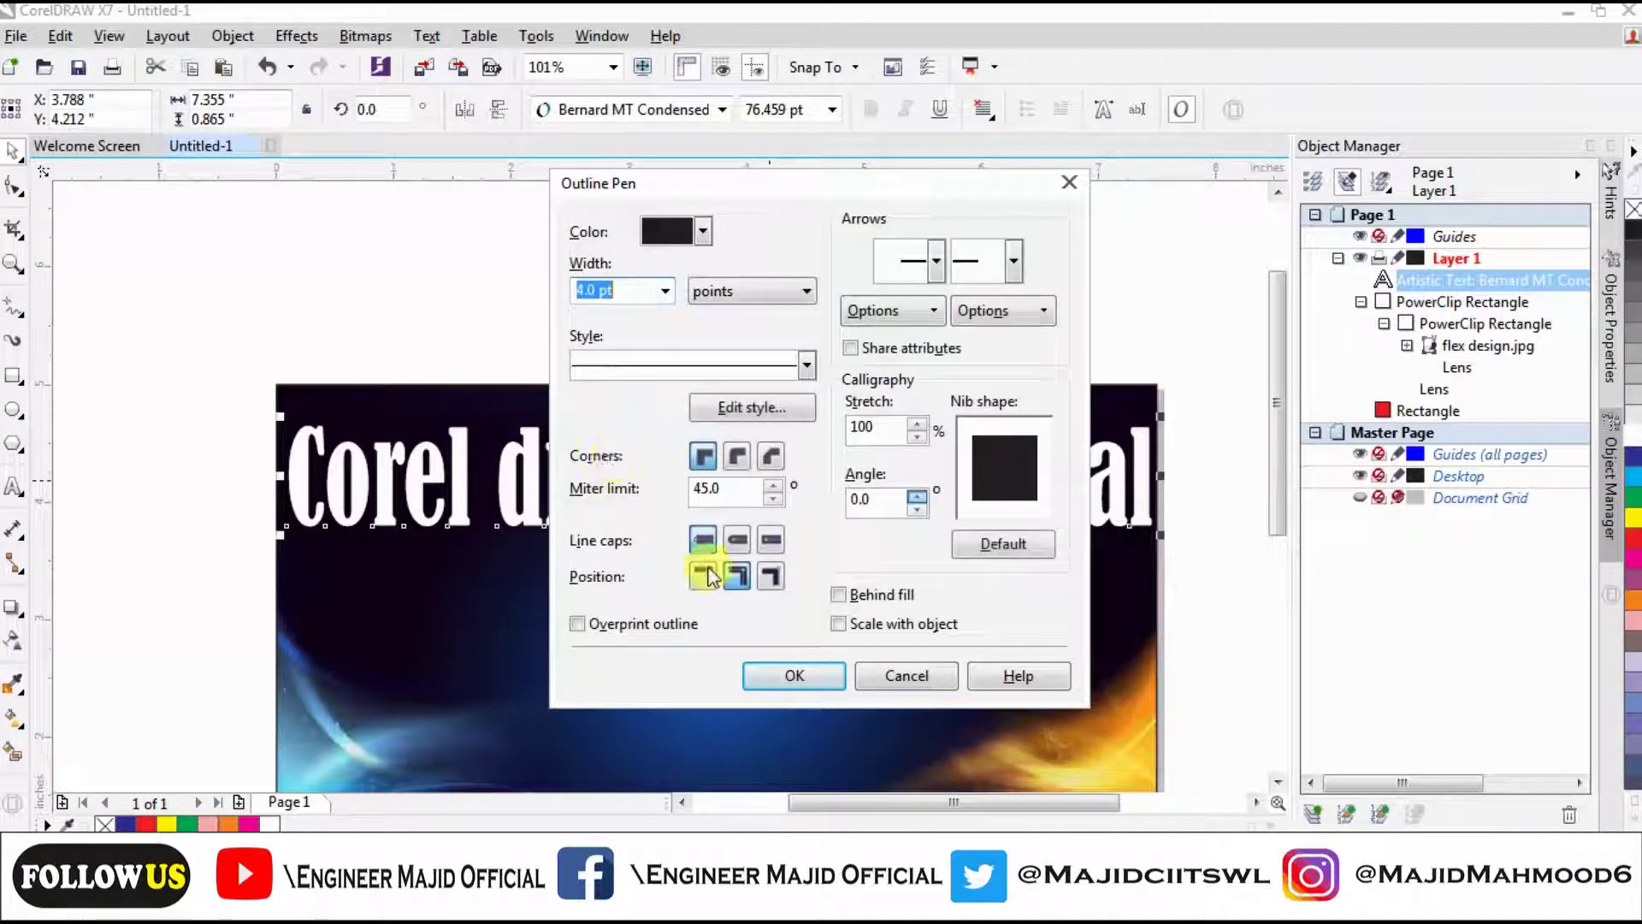
left_click(703, 577)
left_click(702, 231)
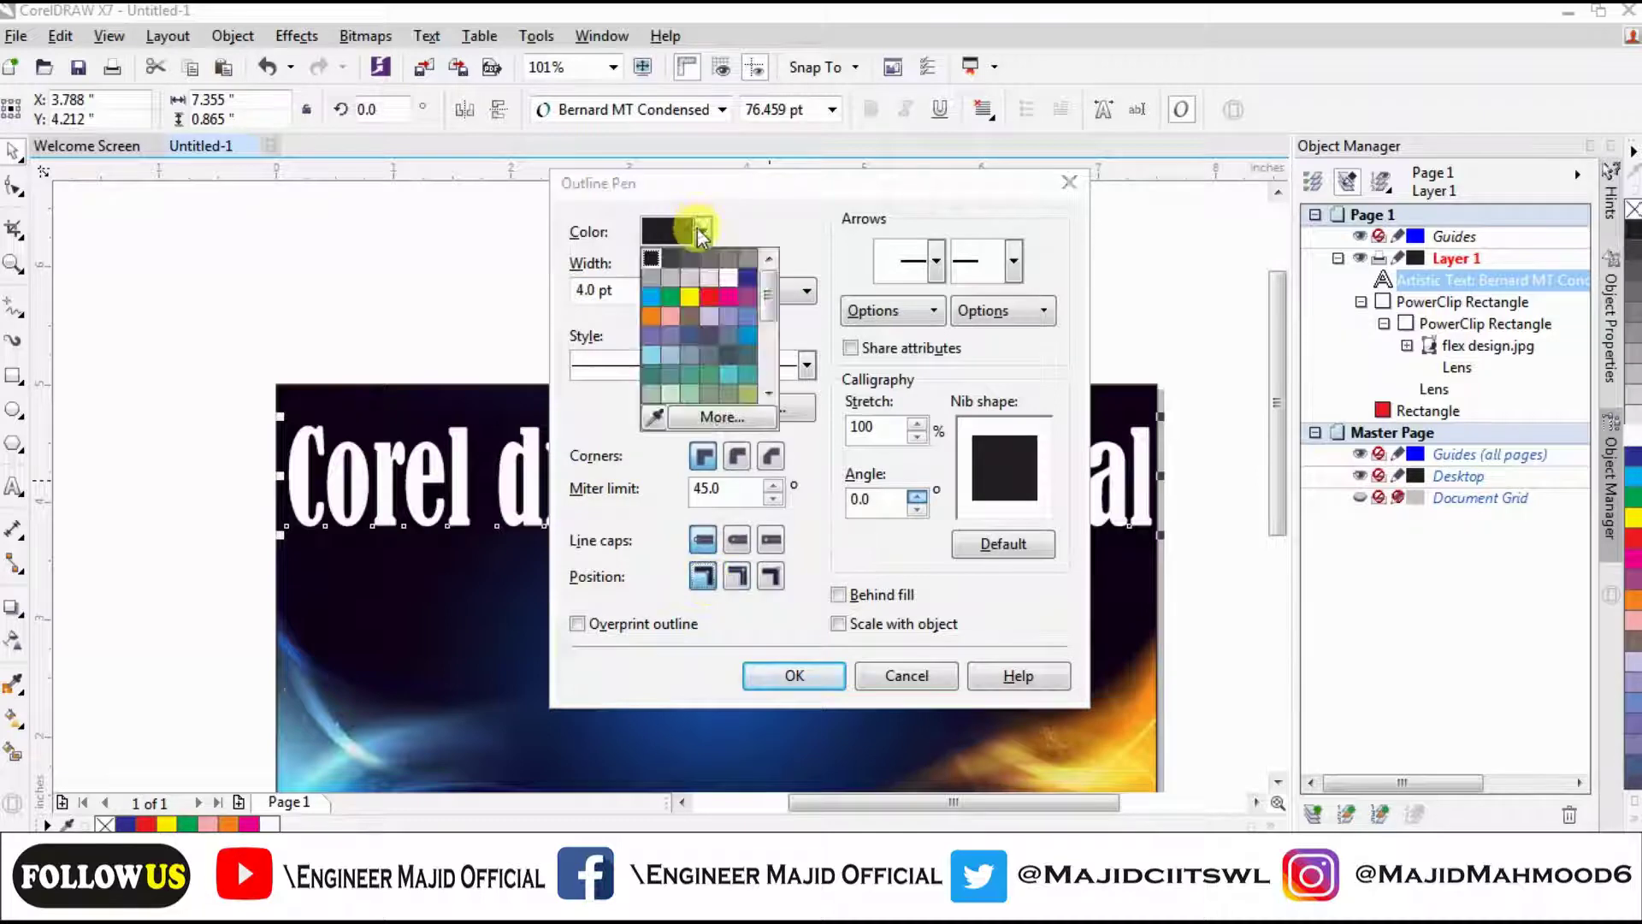
left_click(690, 296)
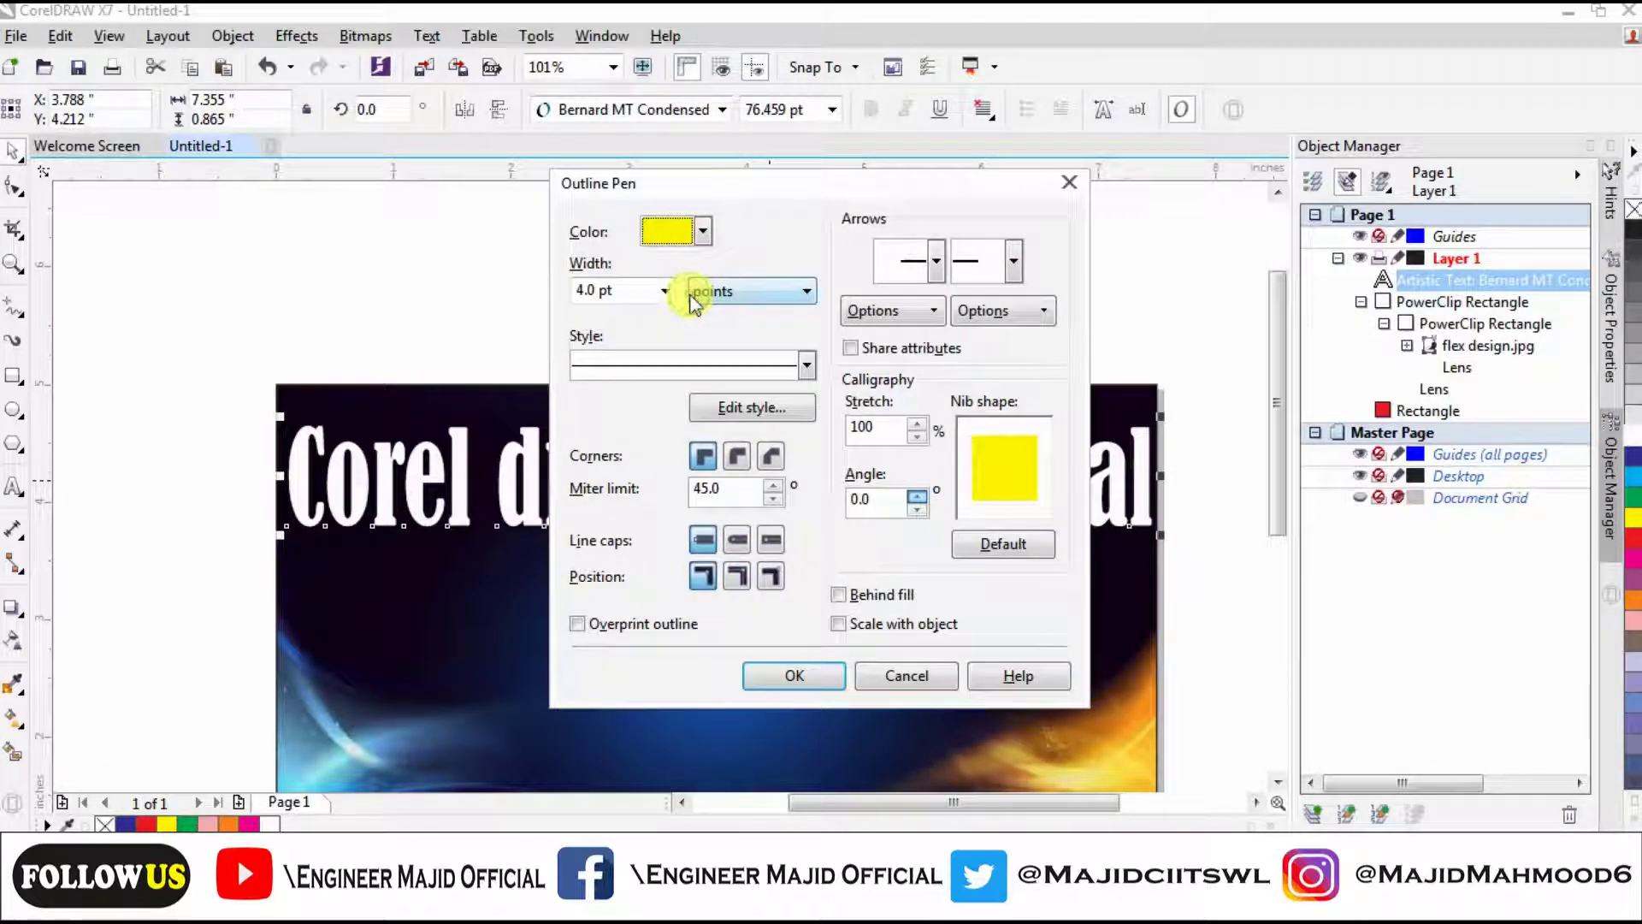
left_click(808, 678)
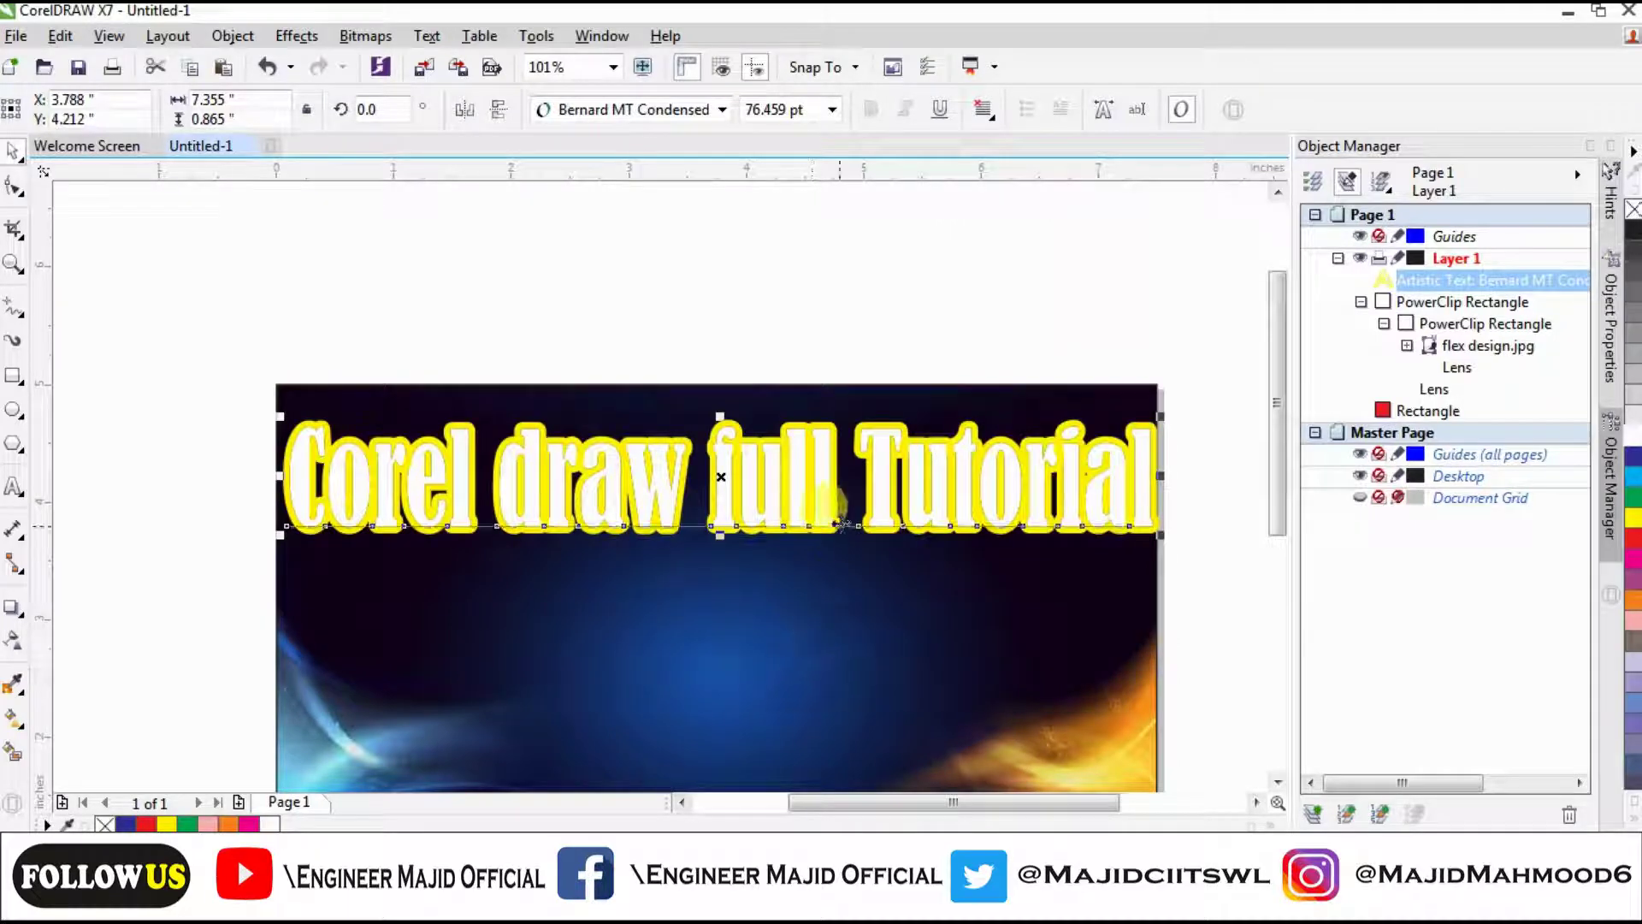
Change the title text's outline color to red.
key("F12")
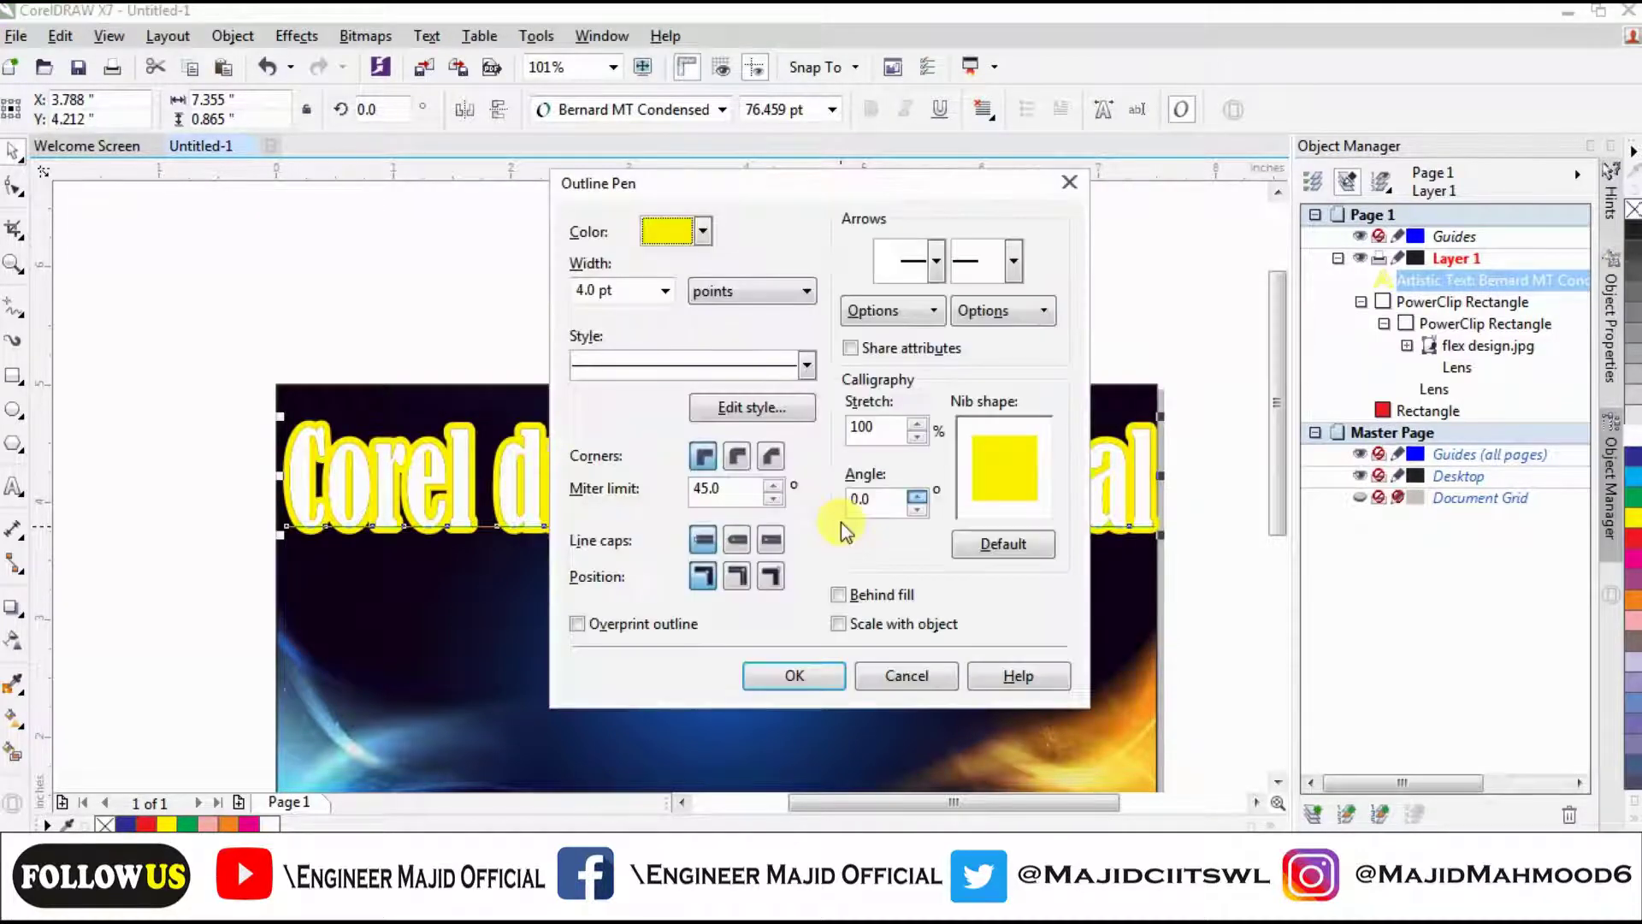
left_click(702, 230)
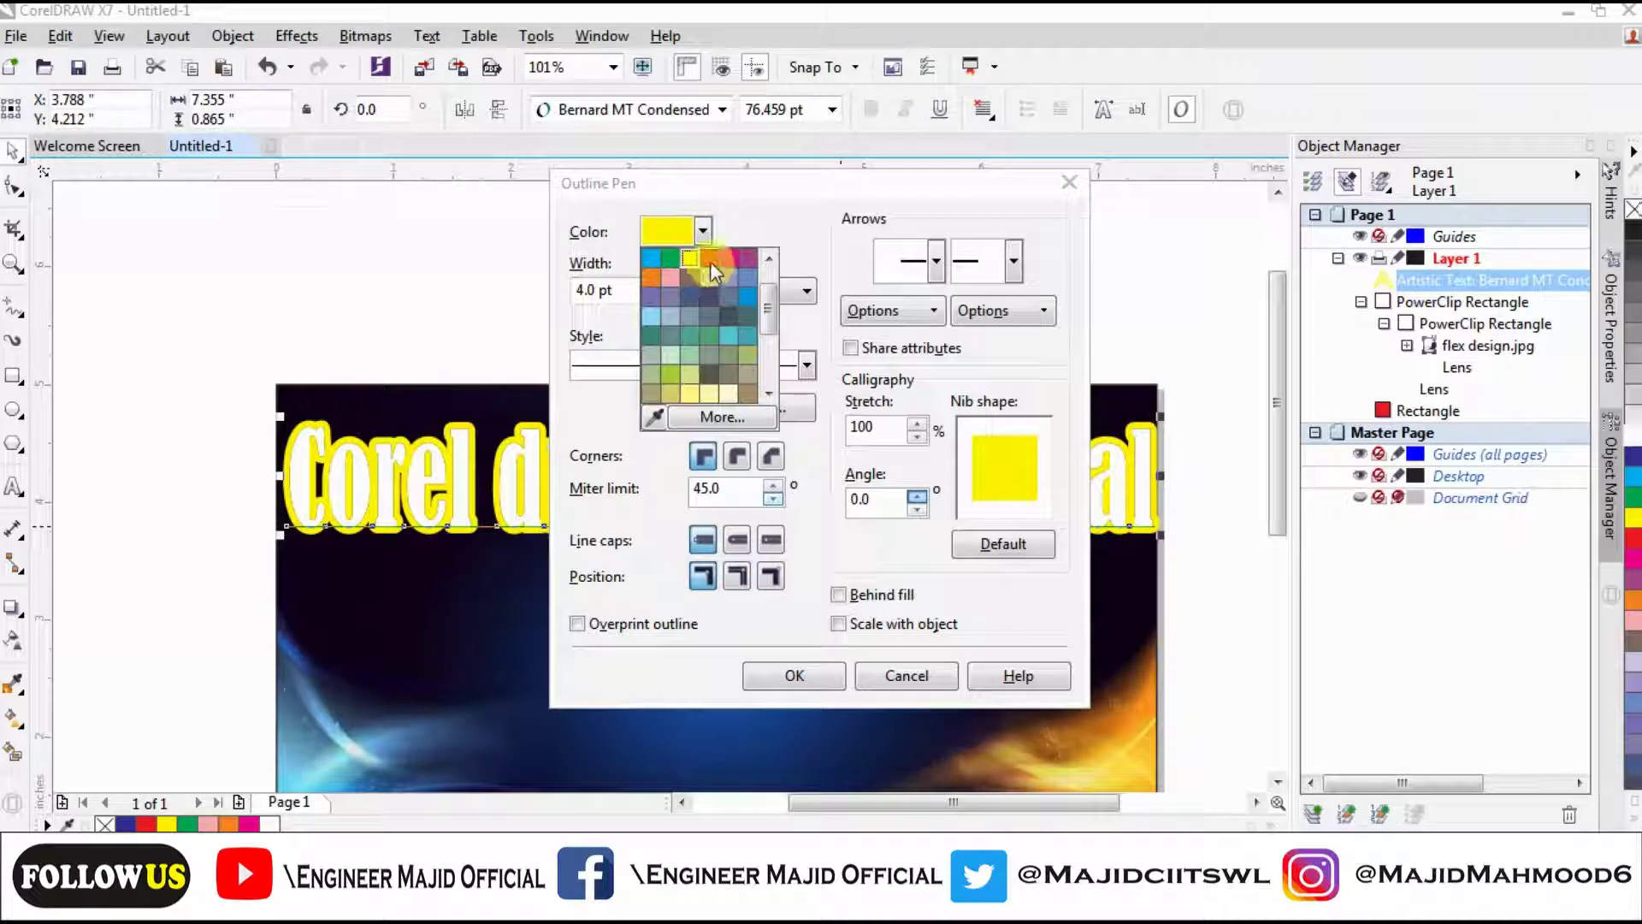
left_click(709, 257)
left_click(795, 676)
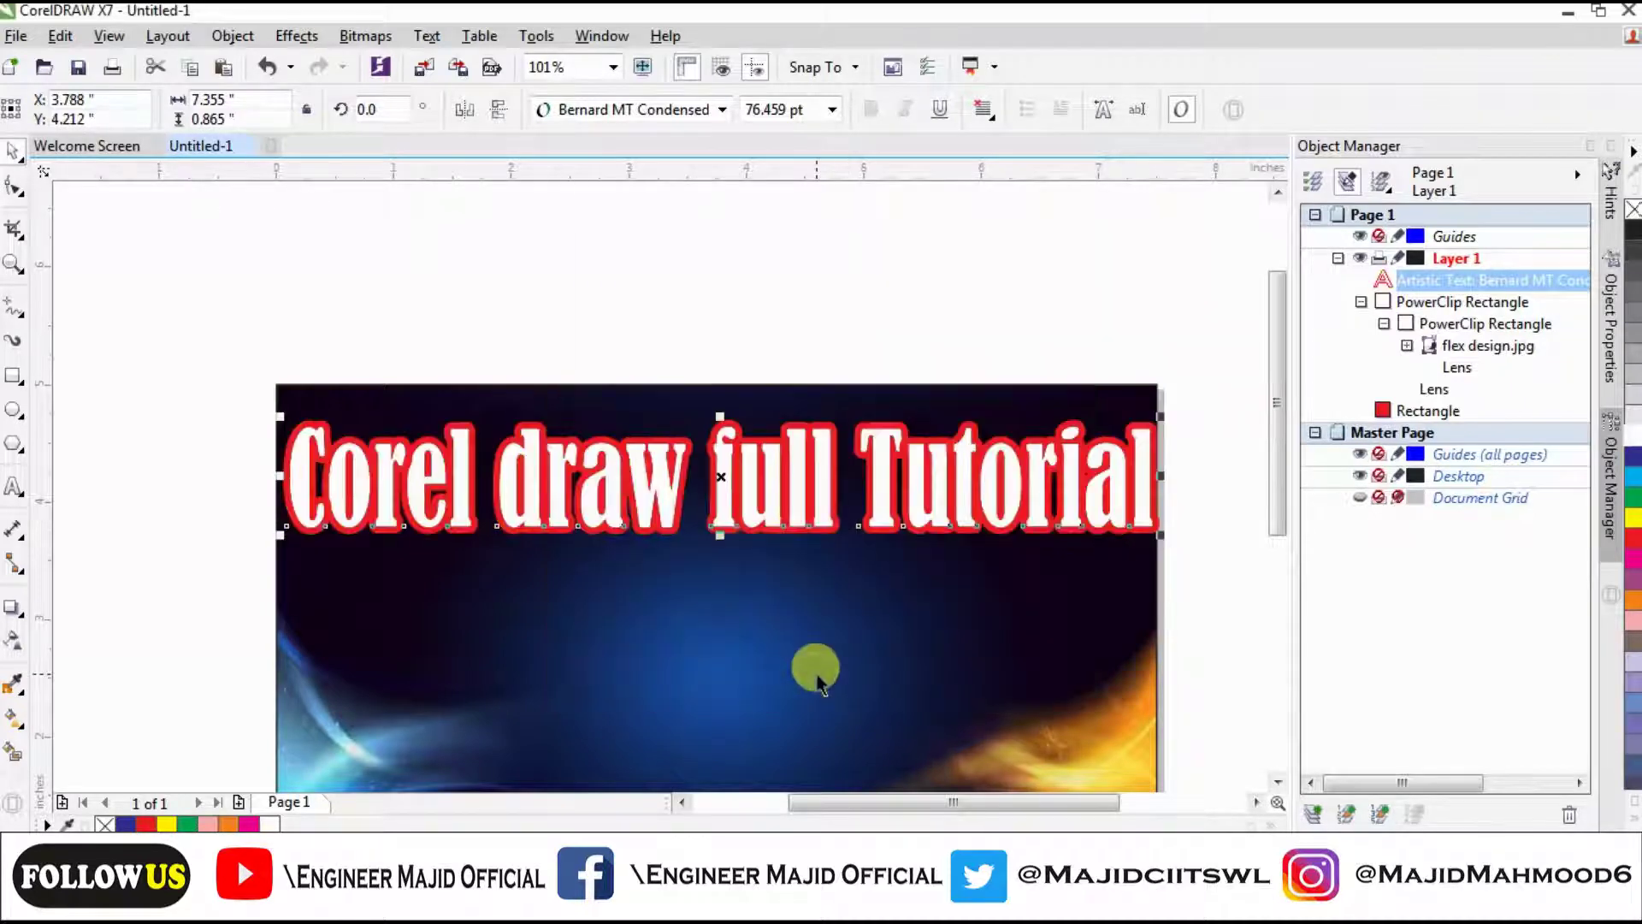
Reduce the title's outline width to 2.0 pt and deselect the text.
key("F12")
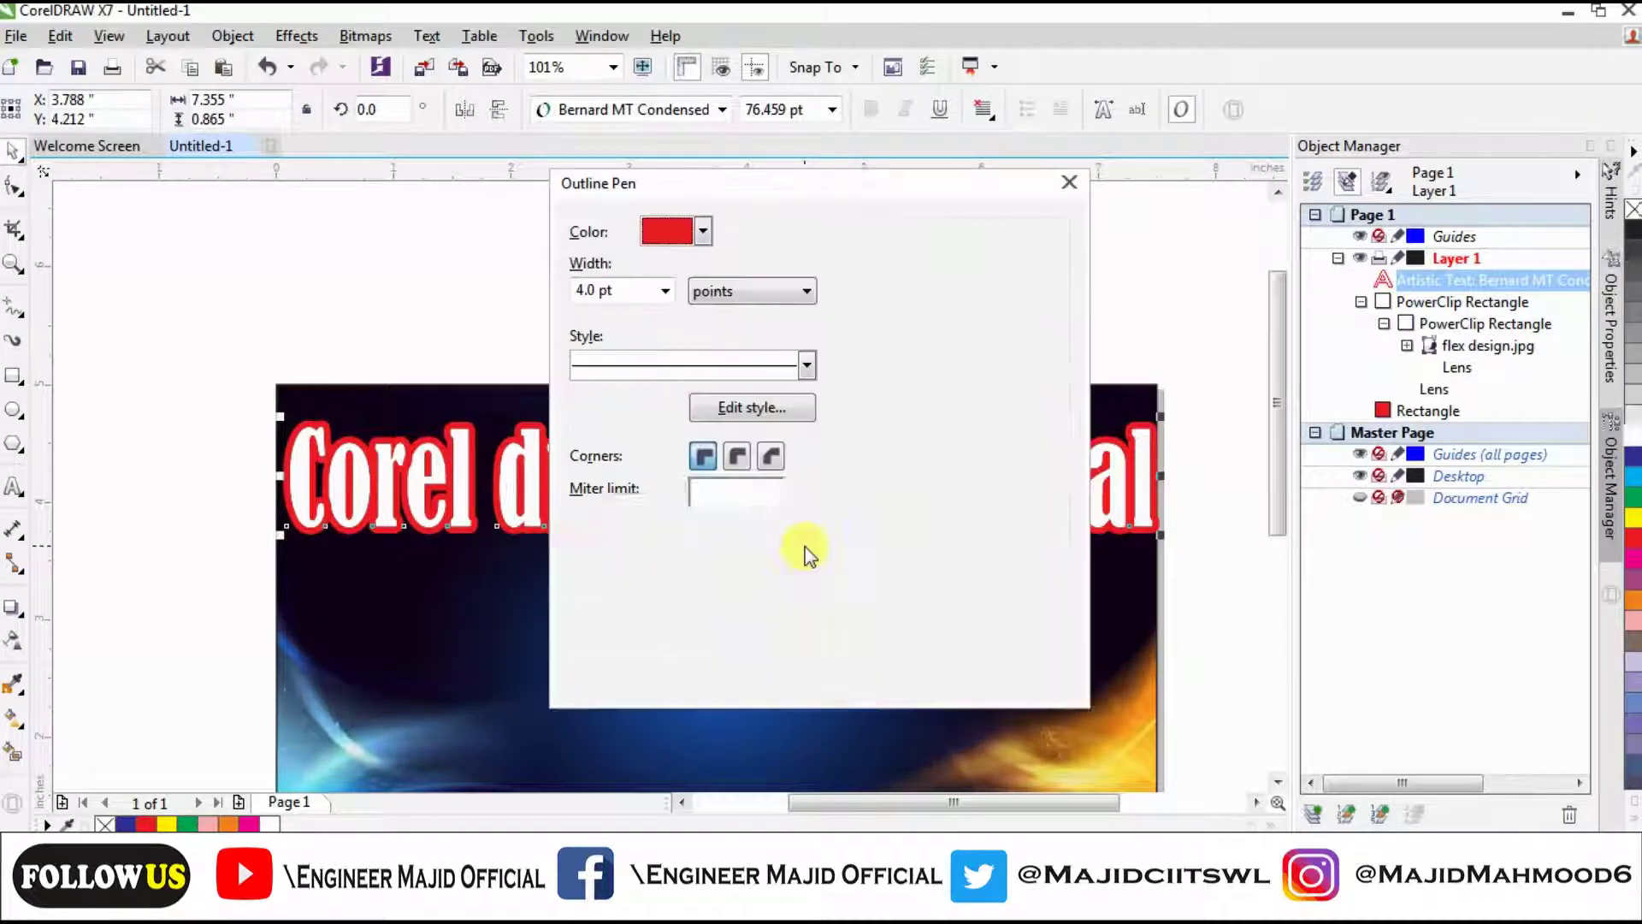
left_click(663, 291)
left_click(598, 424)
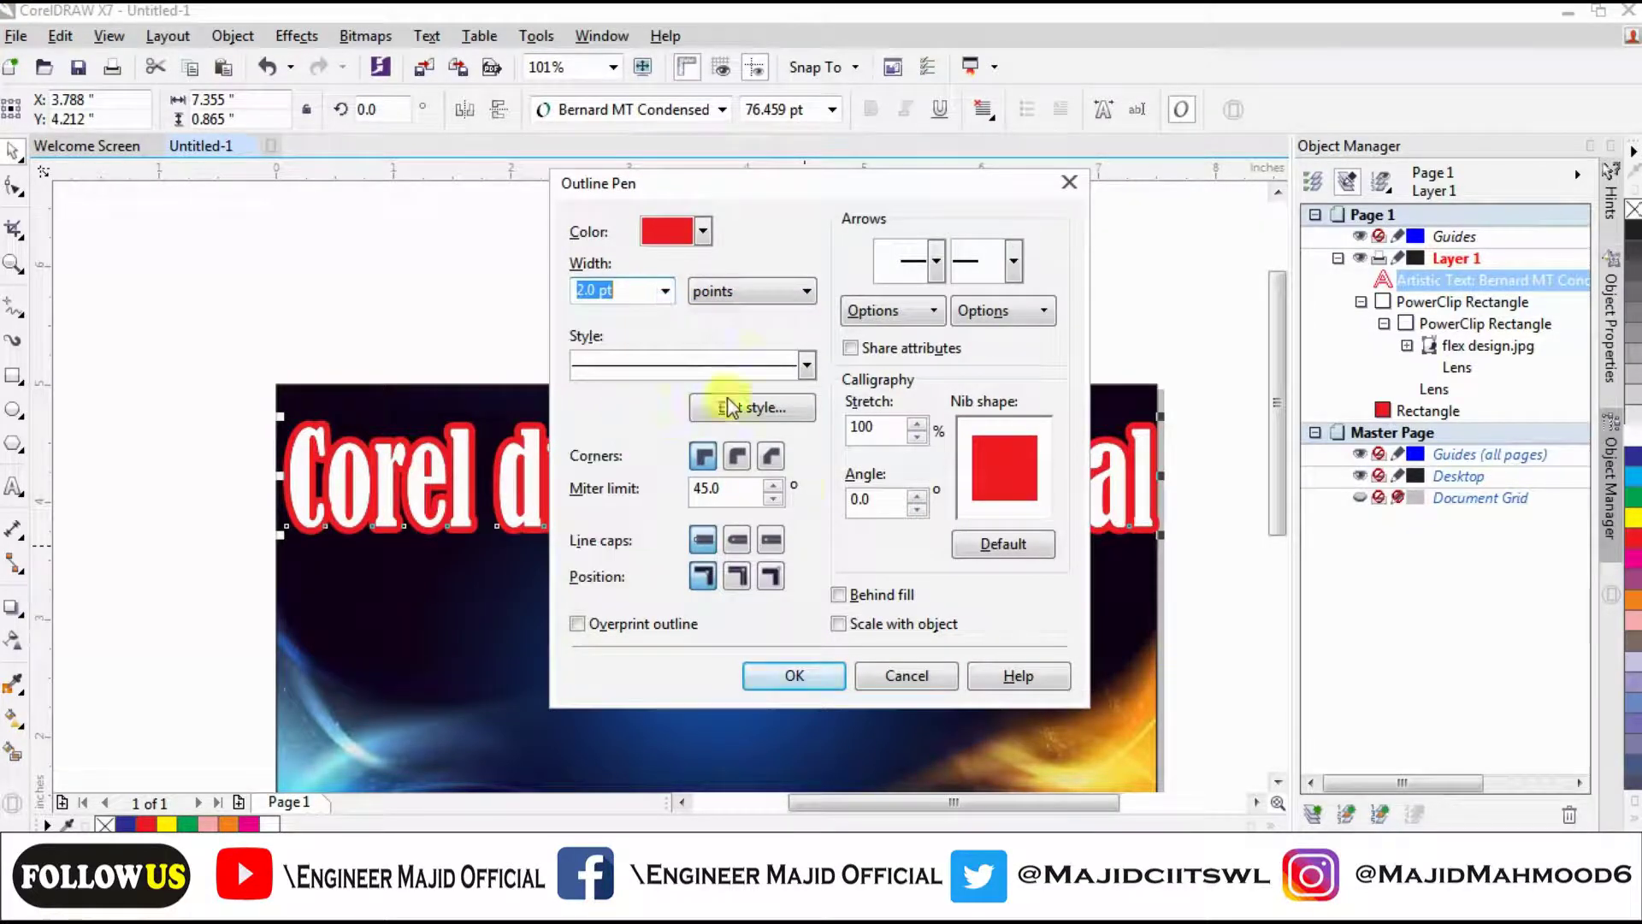
left_click(808, 675)
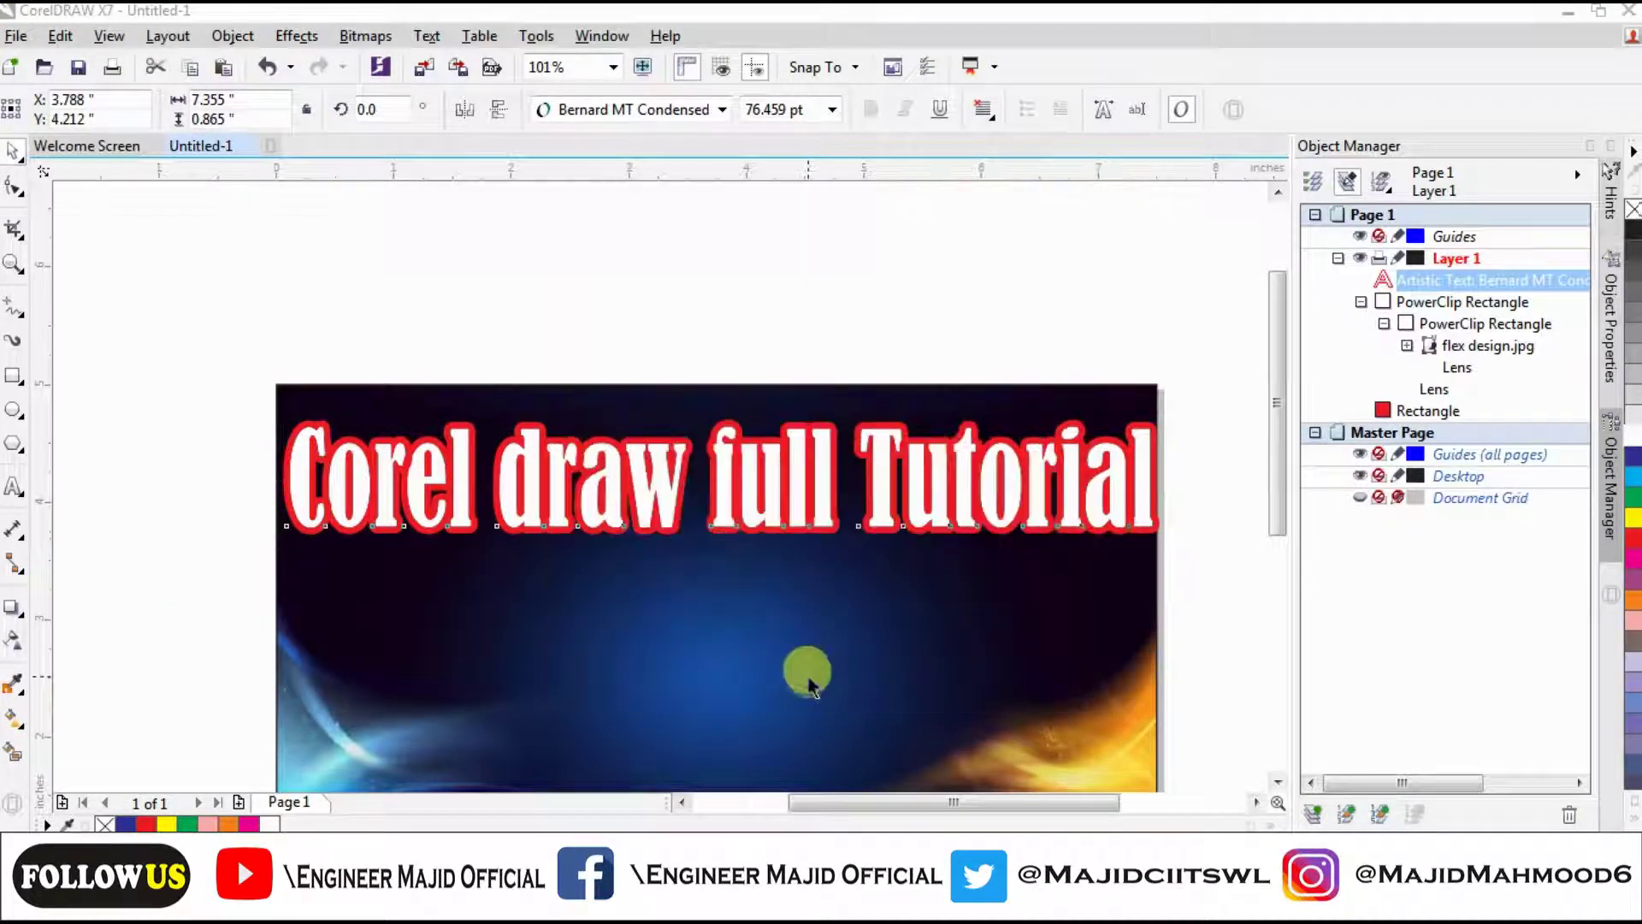
left_click(873, 309)
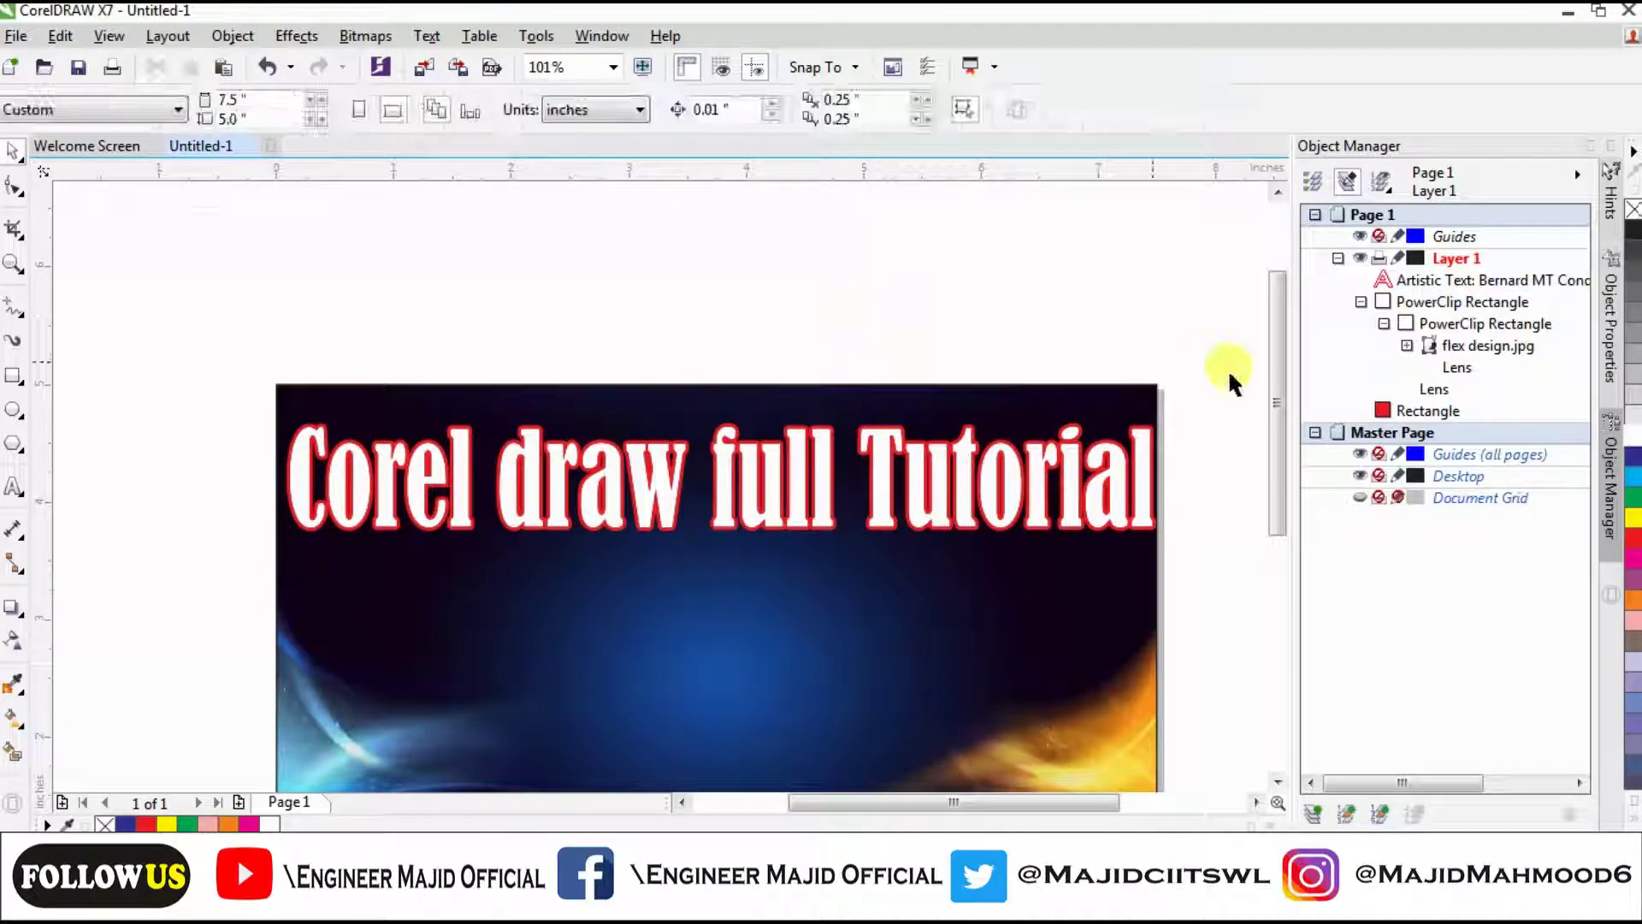
Switch to Chrome and run a Google image search for "corel x7 logo".
left_click_drag(1274, 368, 1276, 475)
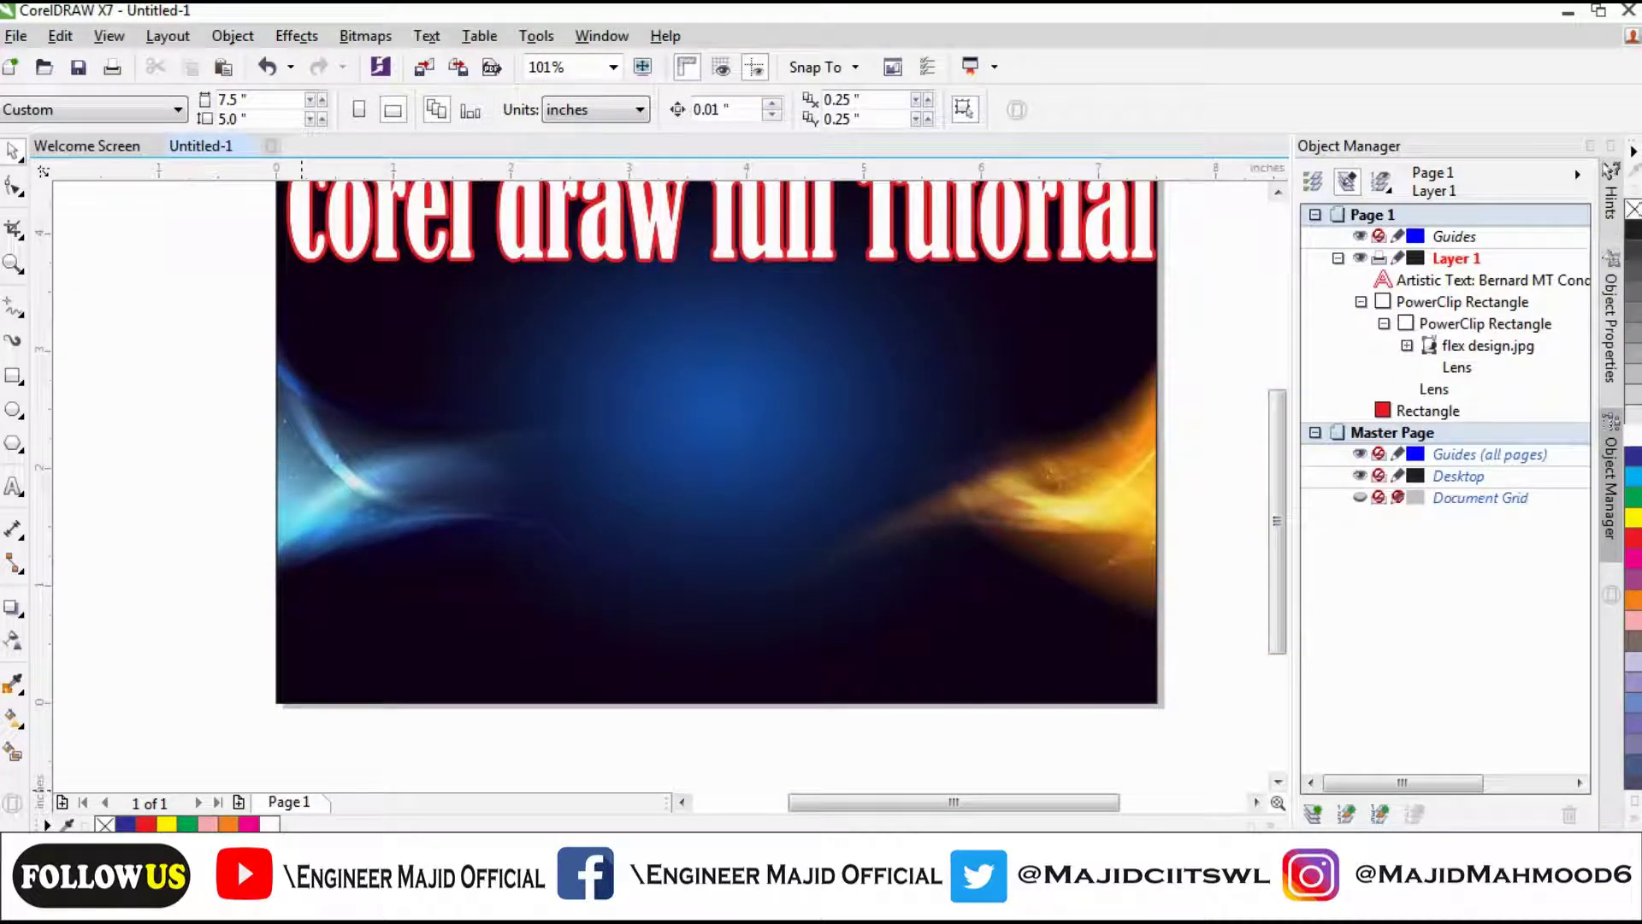
left_click(400, 896)
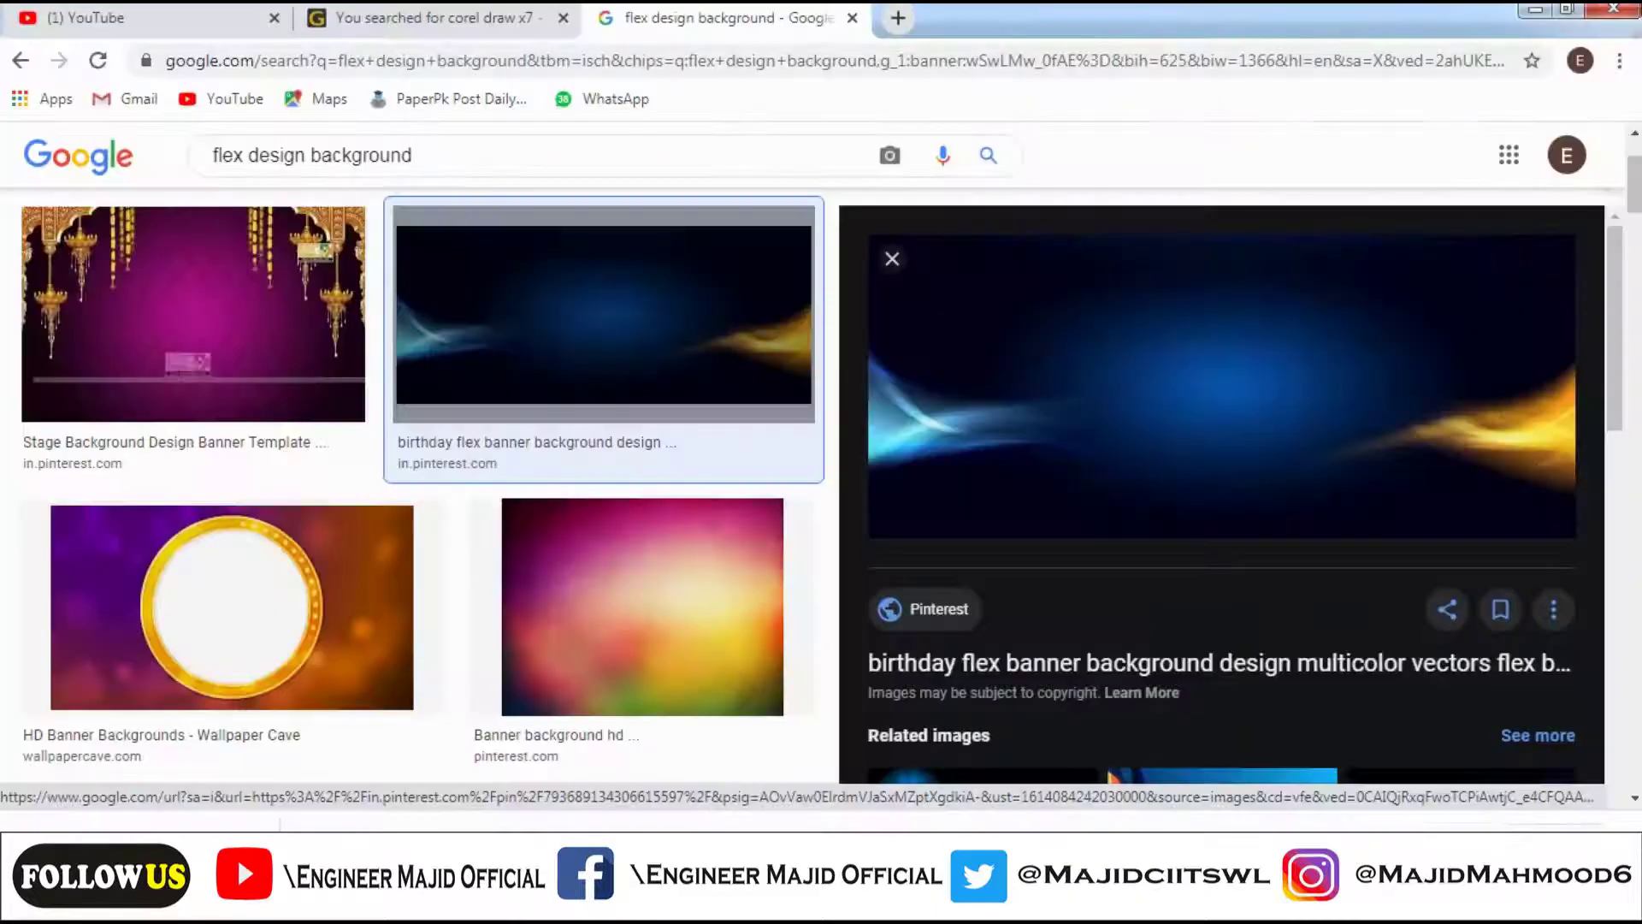
triple_click(429, 149)
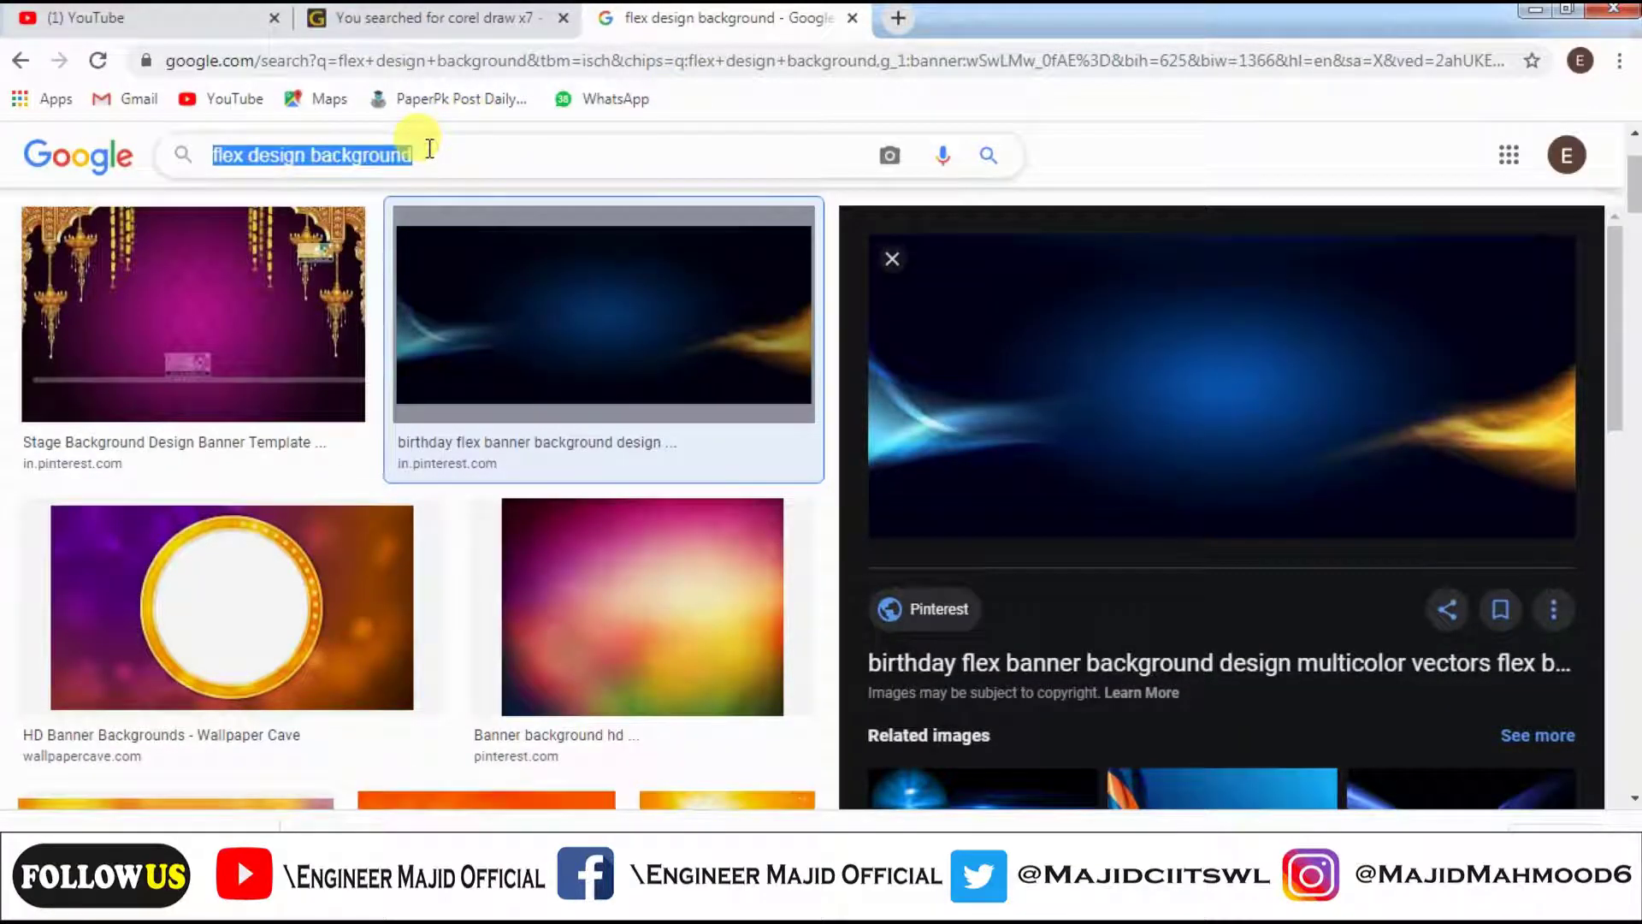
type("corel ")
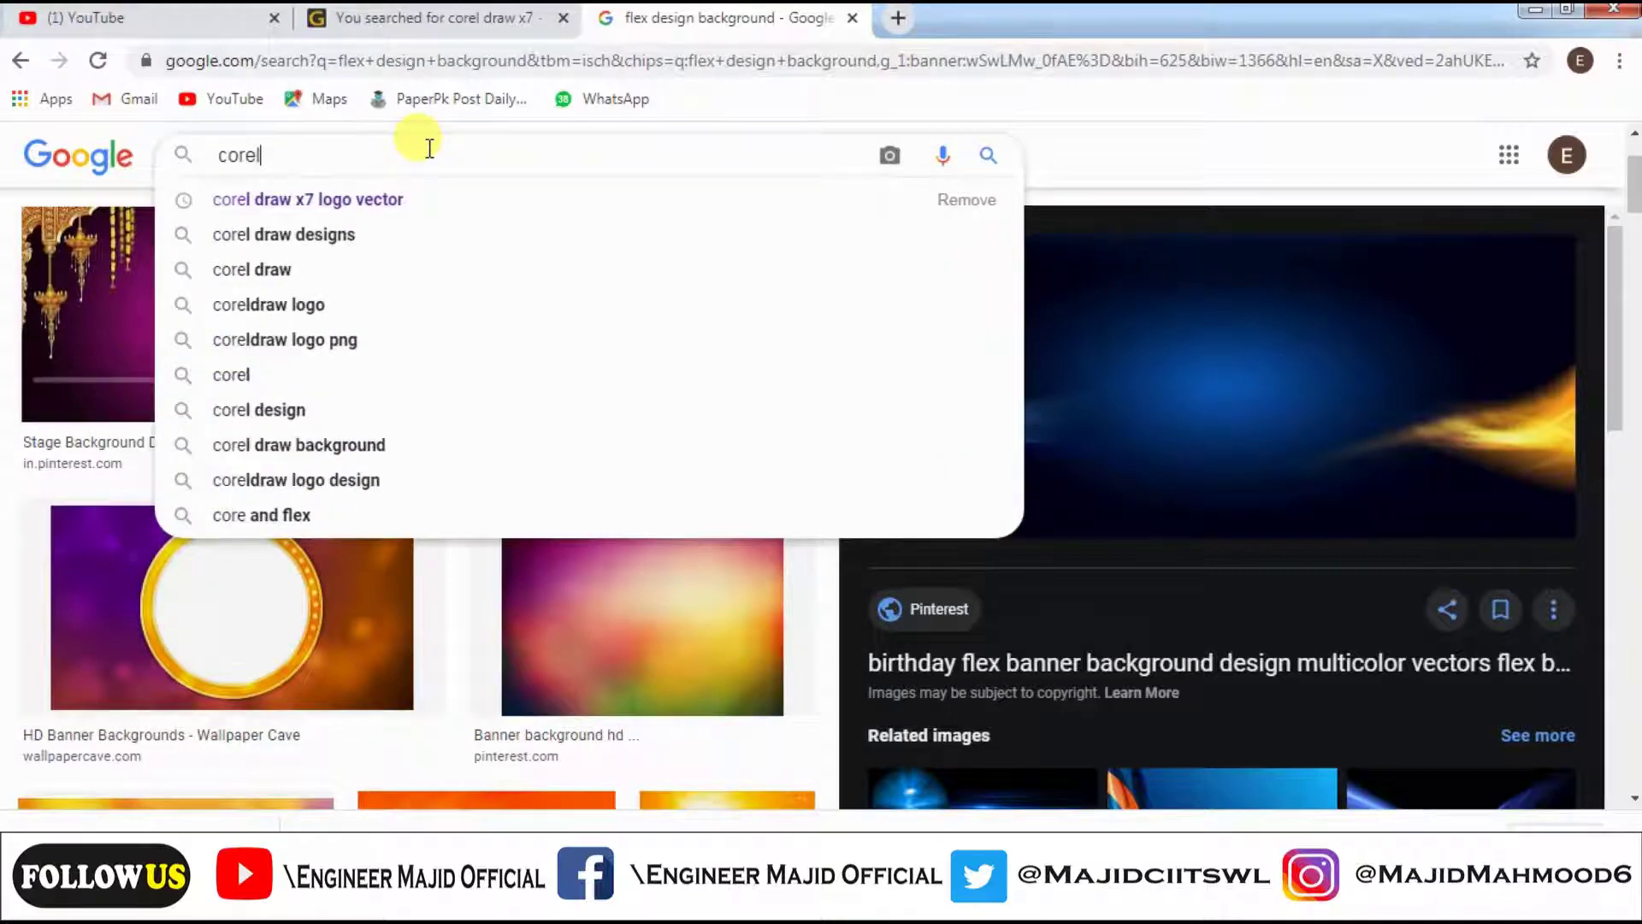
type("x7")
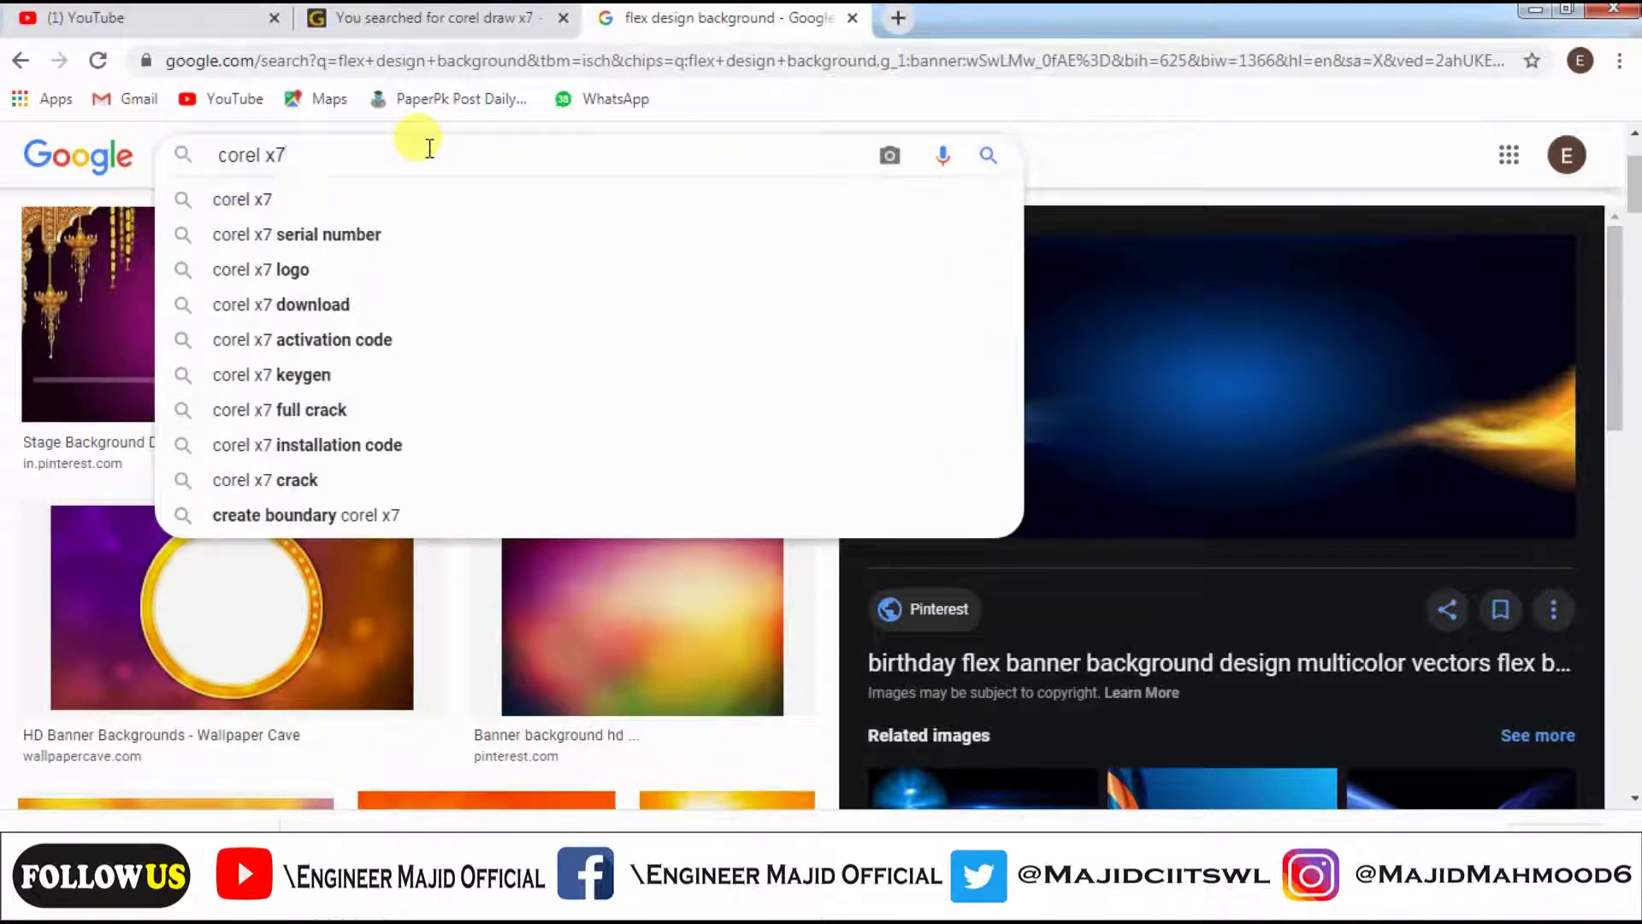
type(" lo")
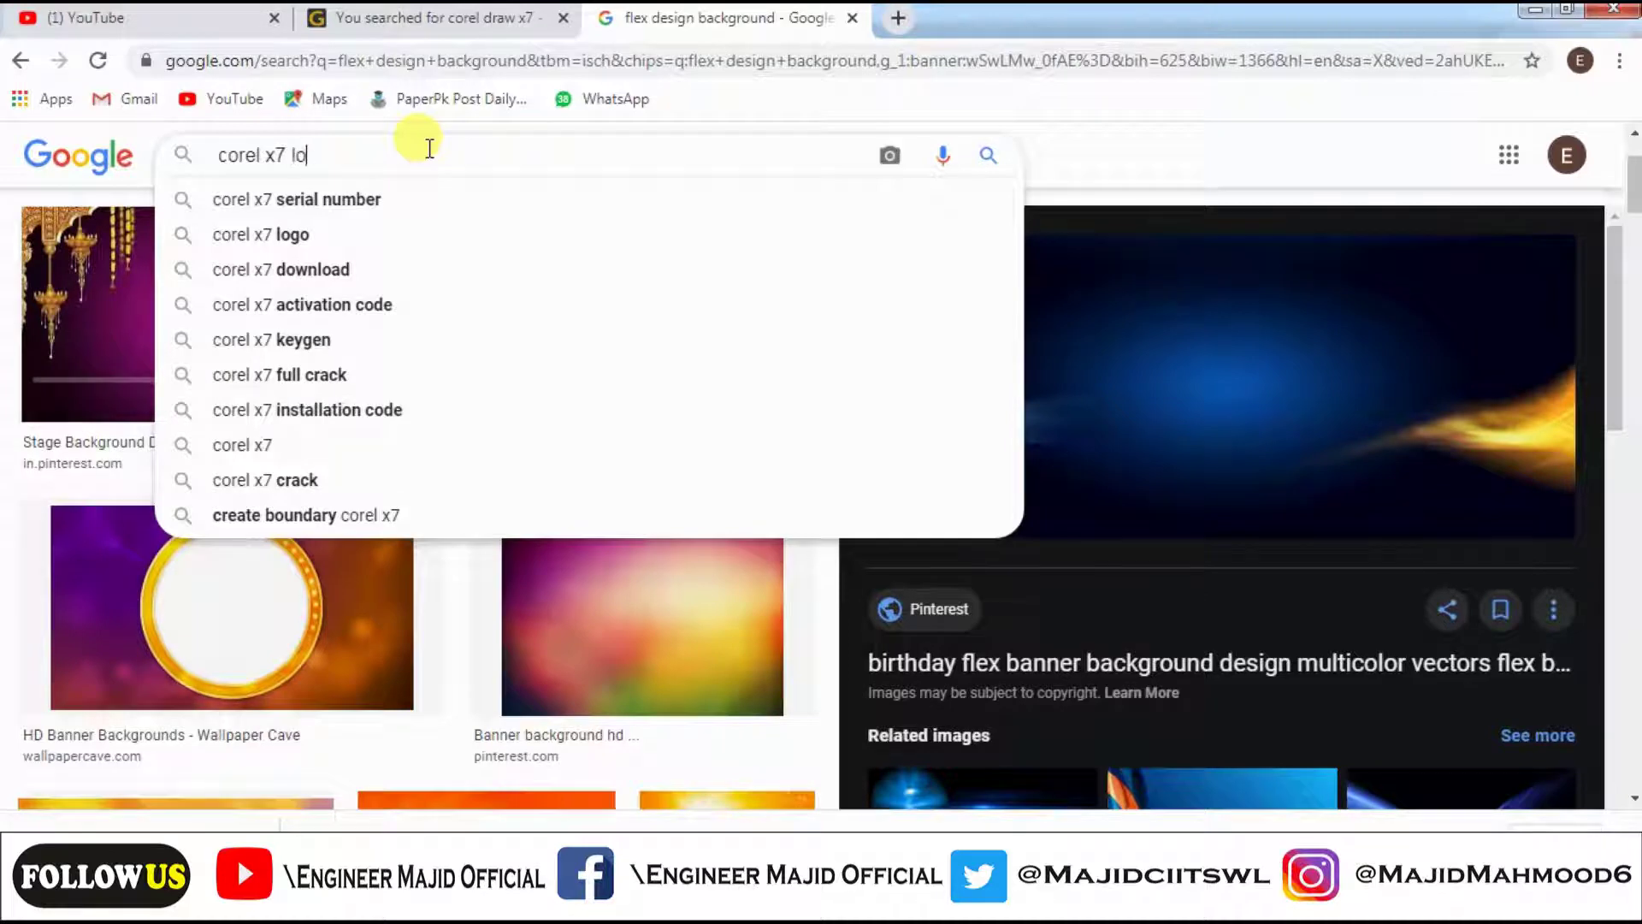
type("fo")
key("Return")
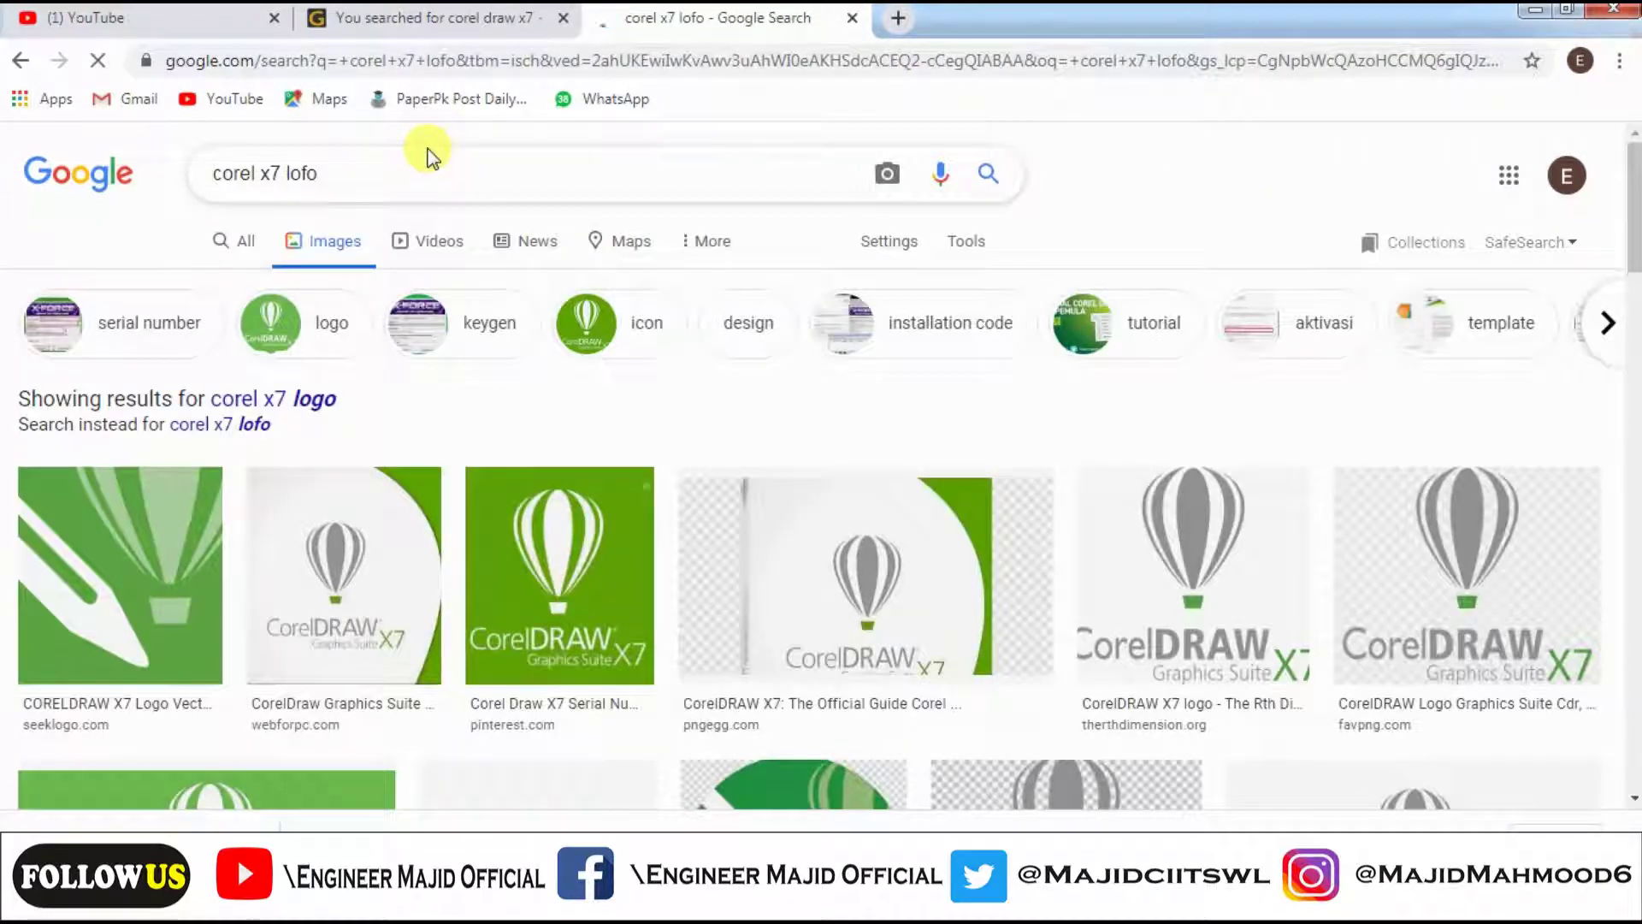
left_click(347, 168)
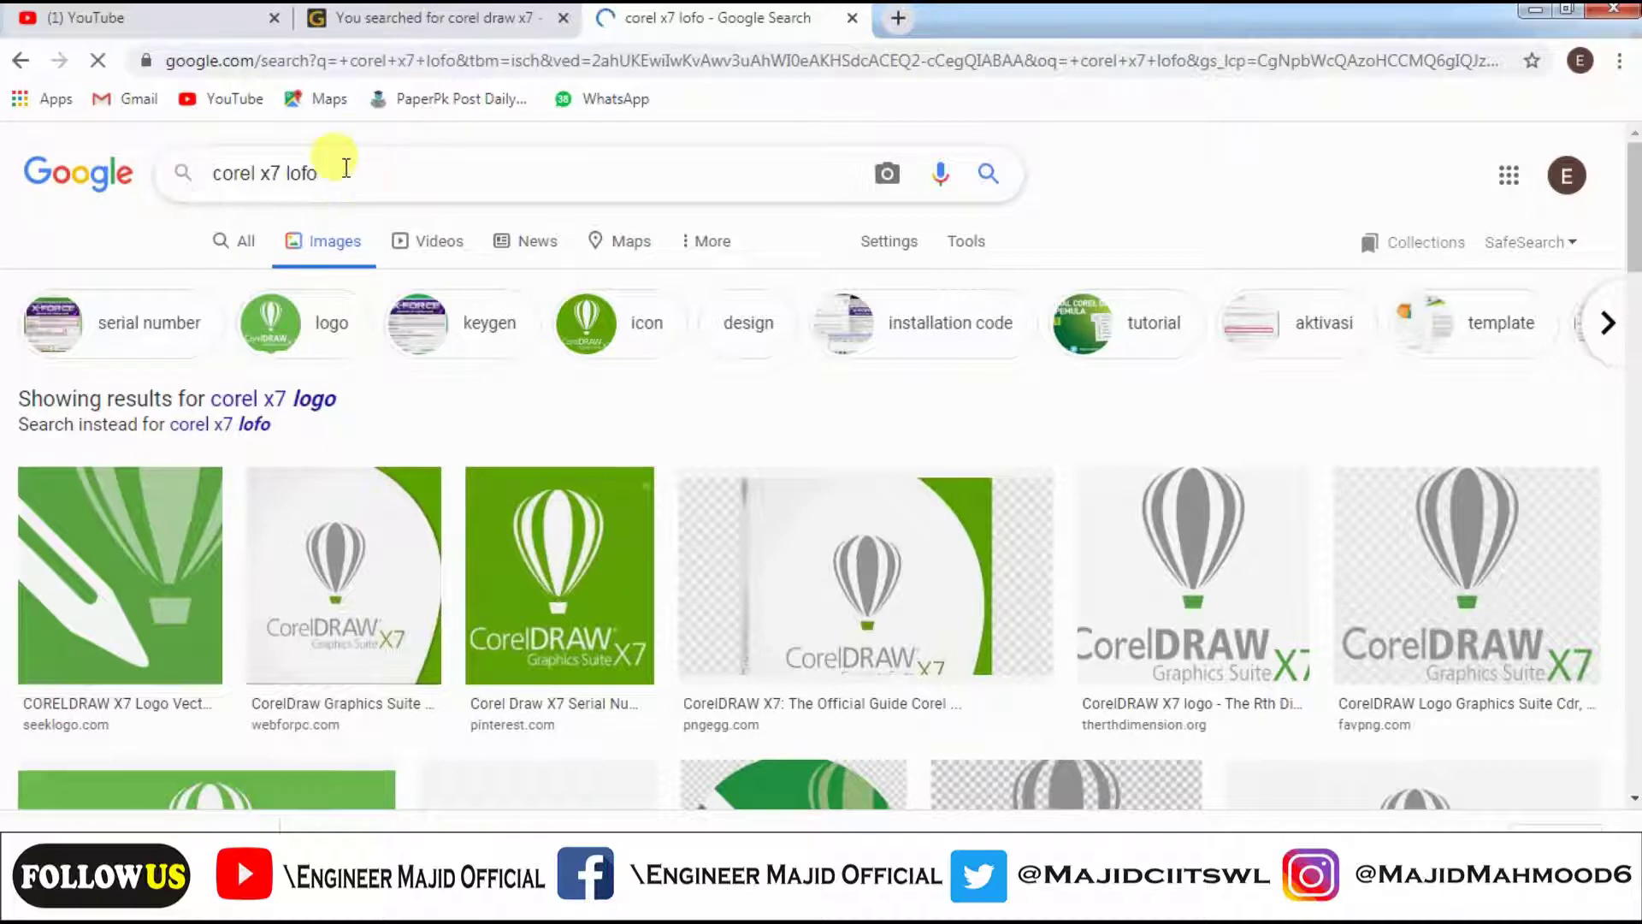
key("BackSpace")
key("BackSpace")
type("go")
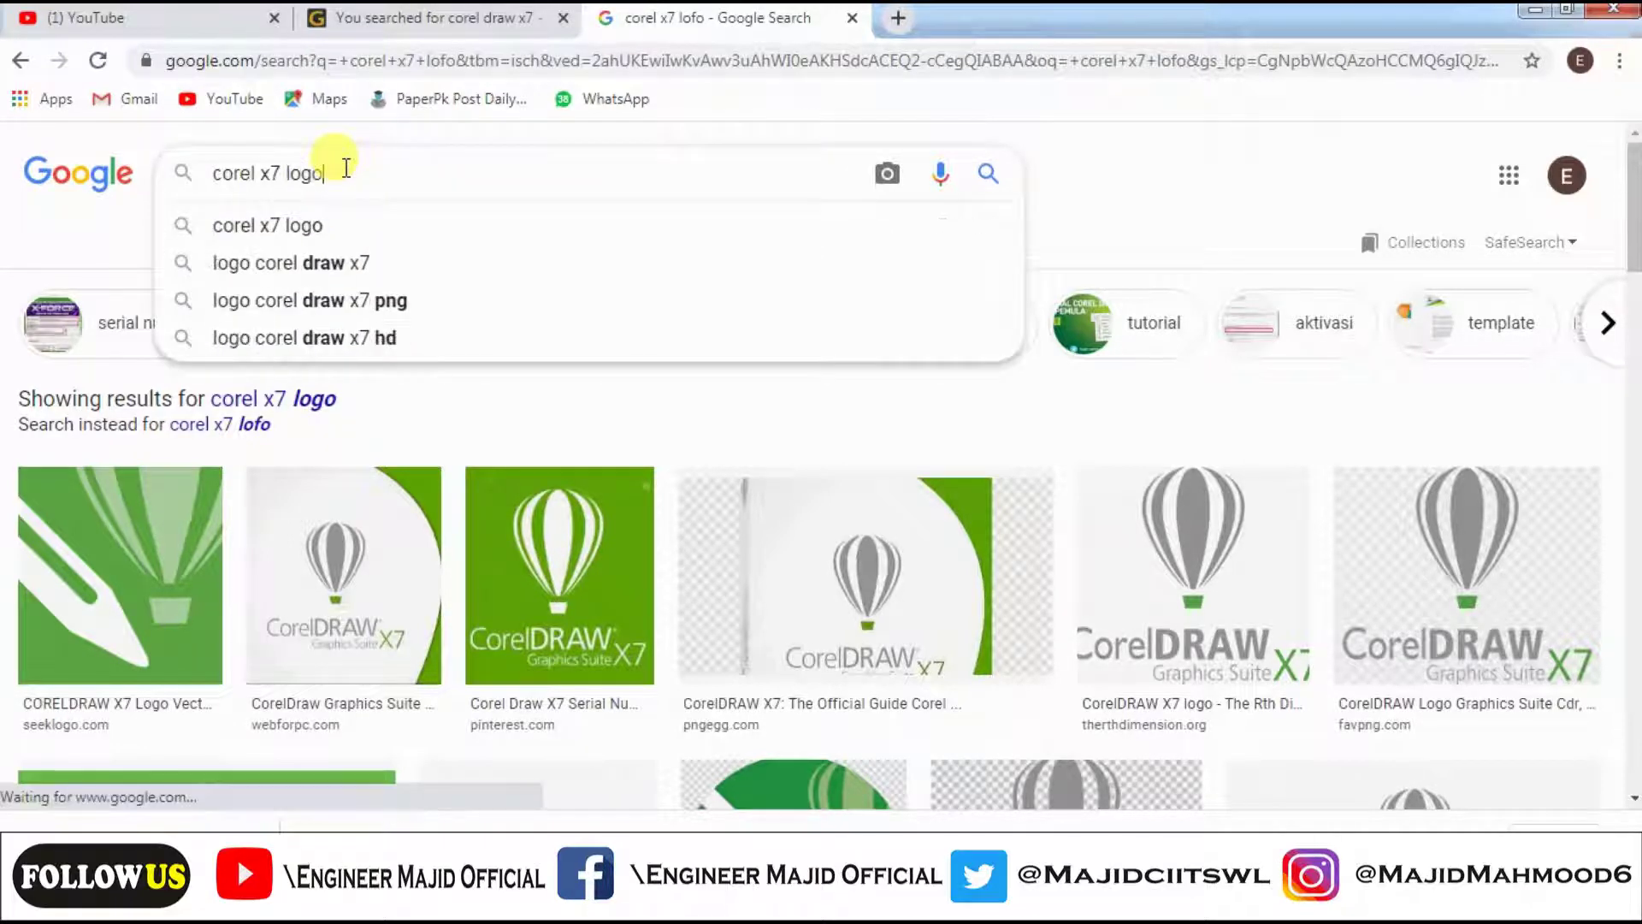
key("Return")
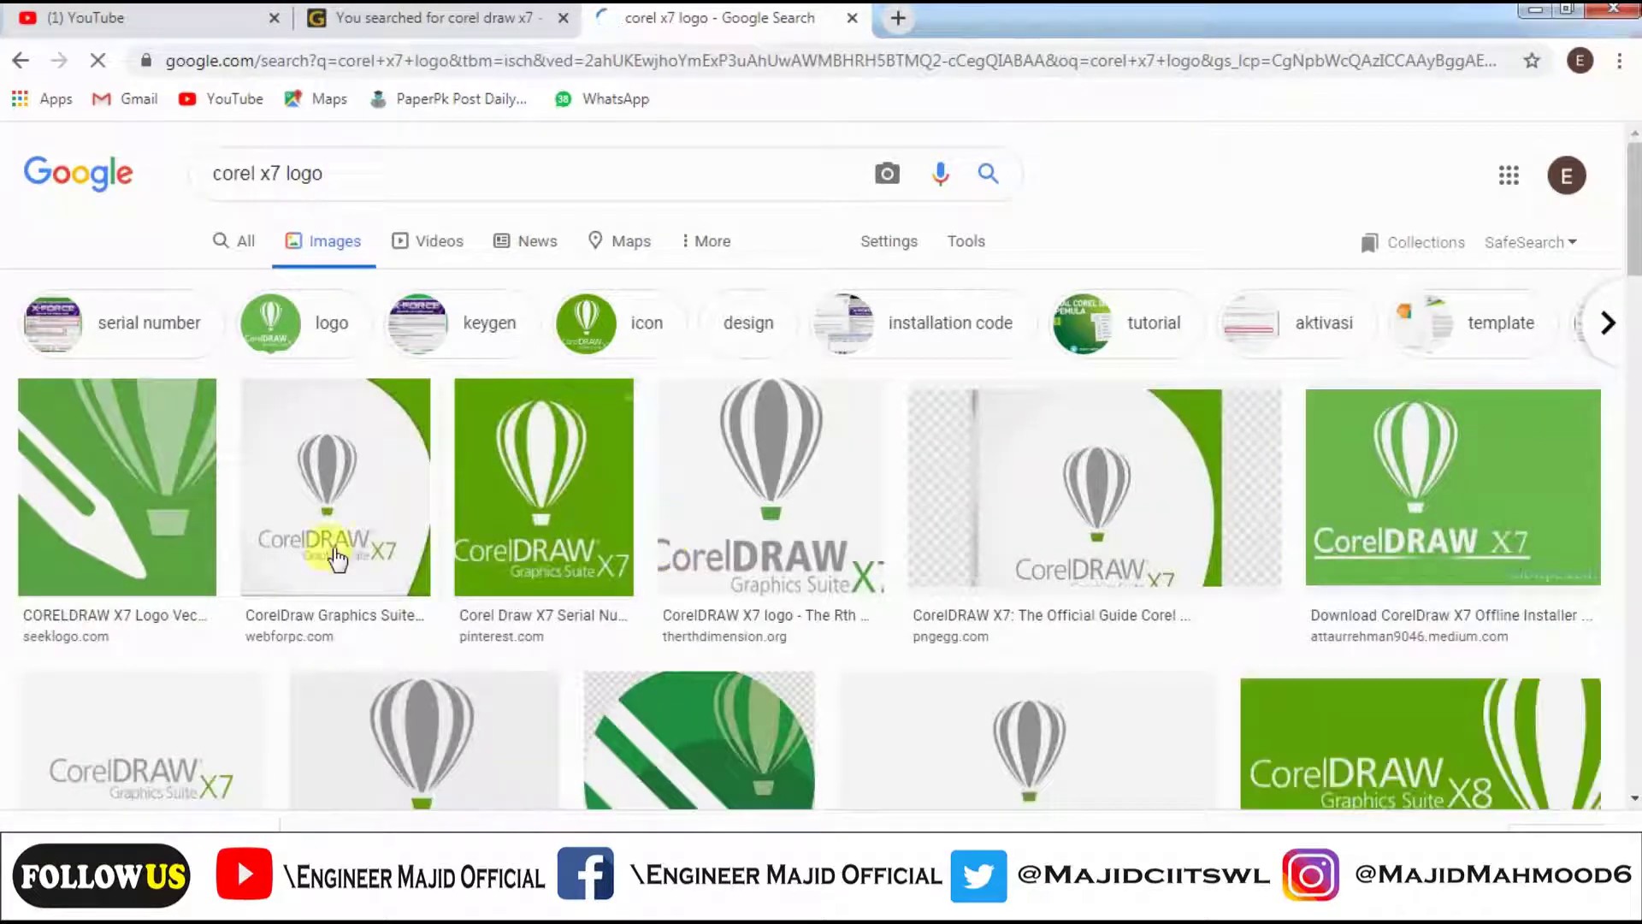
Browse the logo image results and open the preview of Seeklogo's green CorelDRAW X7 pencil-and-balloon logo.
scroll(770, 582, "down", 1)
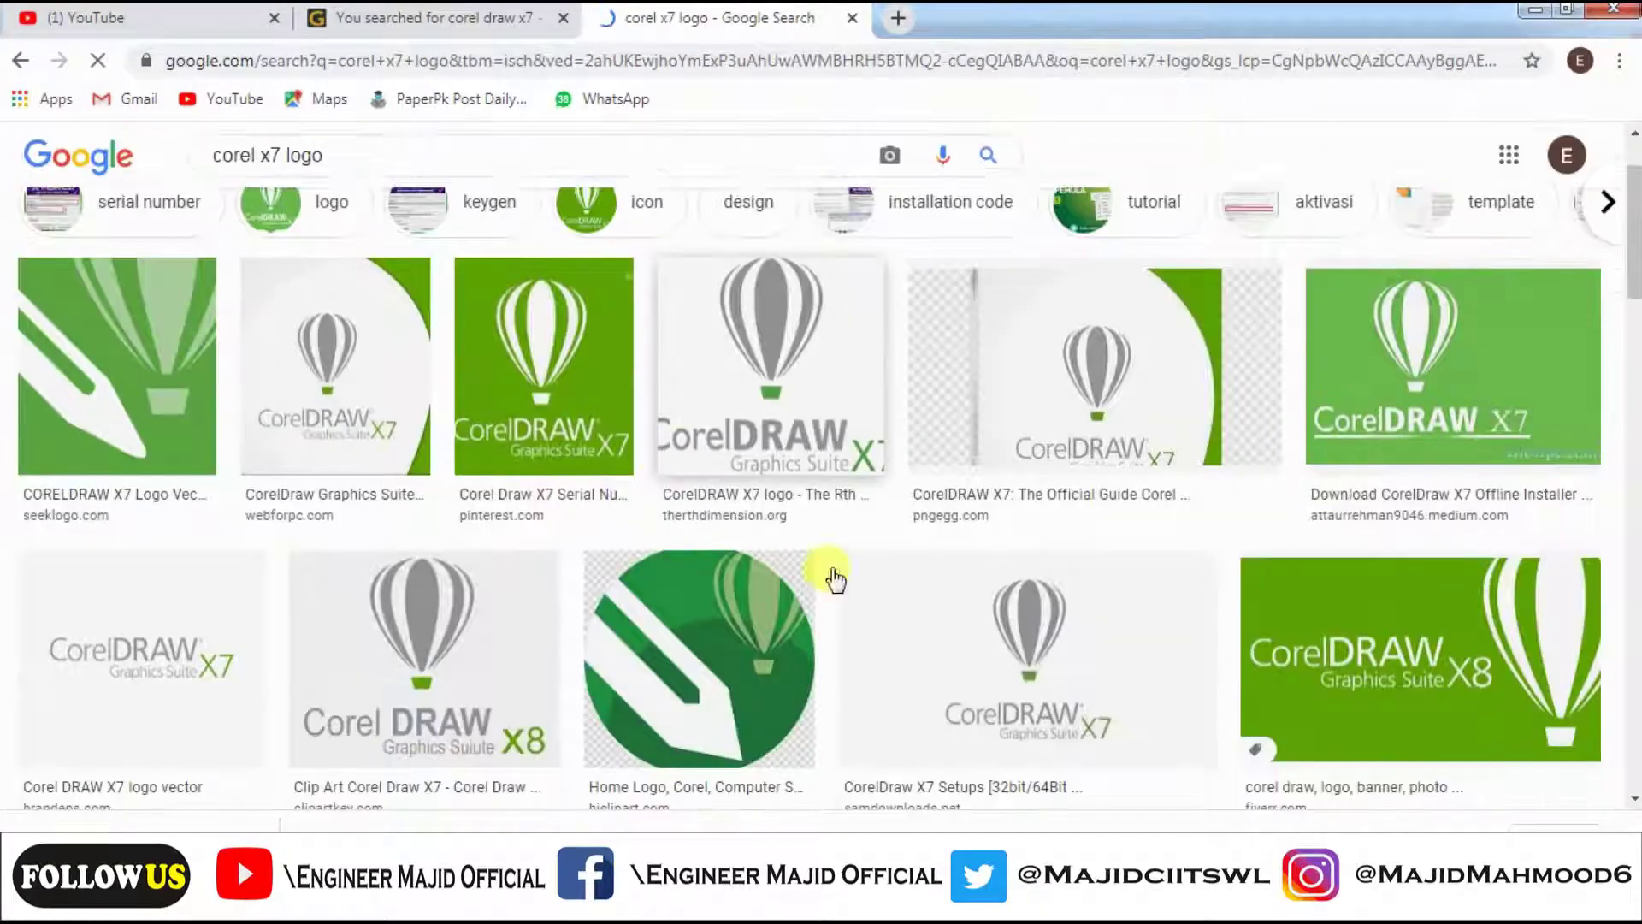
scroll(916, 556, "down", 1)
scroll(921, 560, "down", 2)
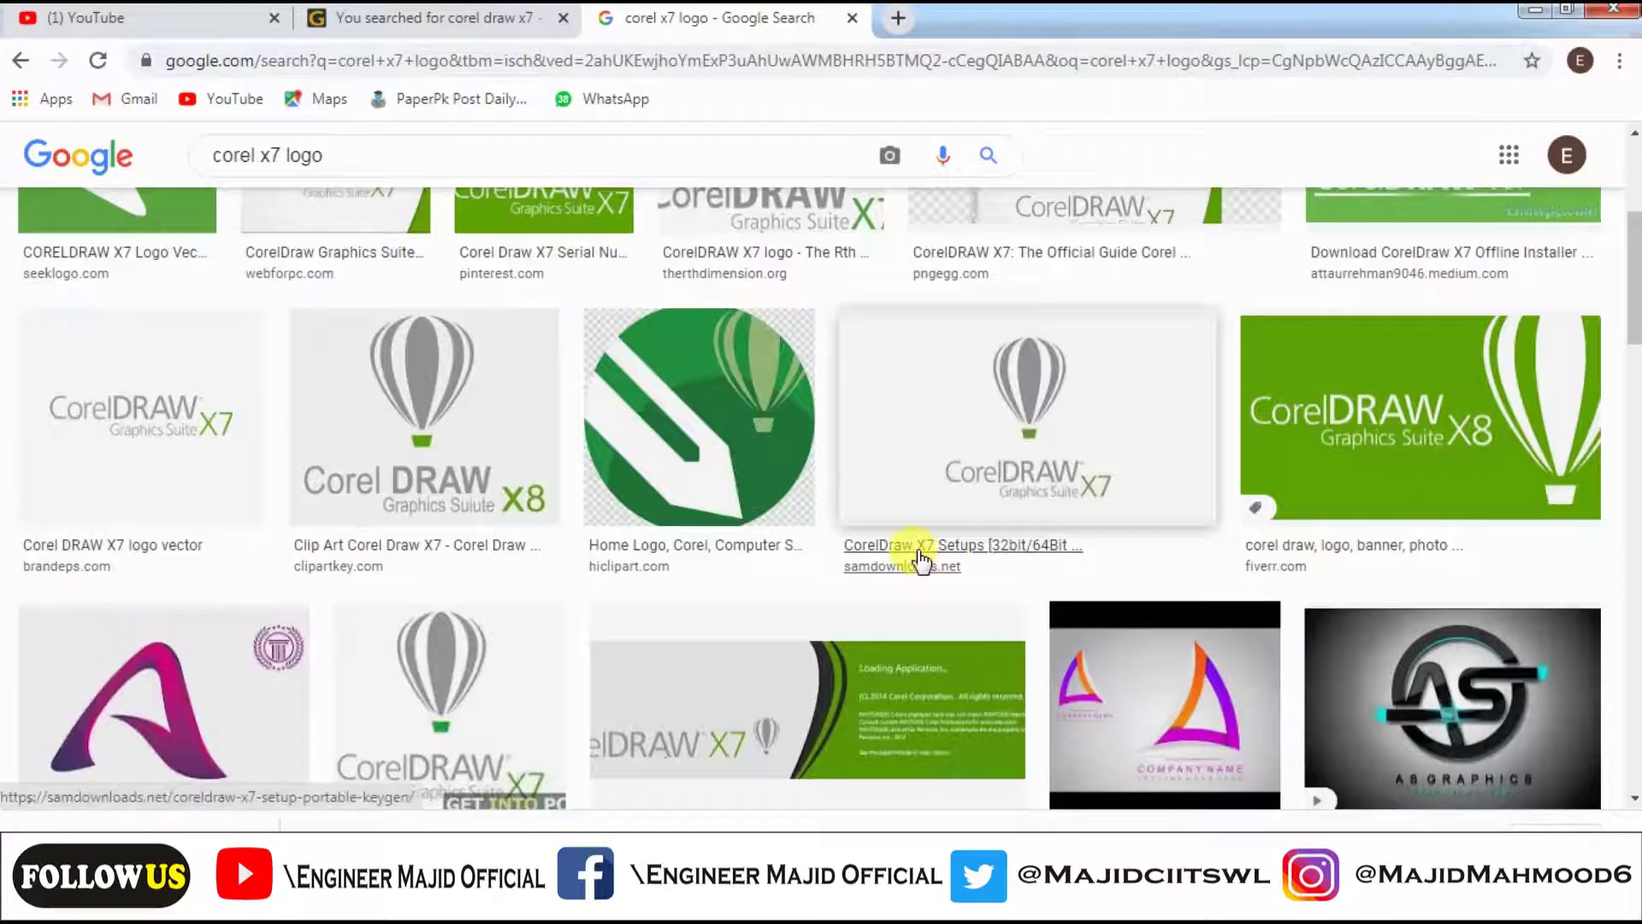
scroll(919, 560, "down", 4)
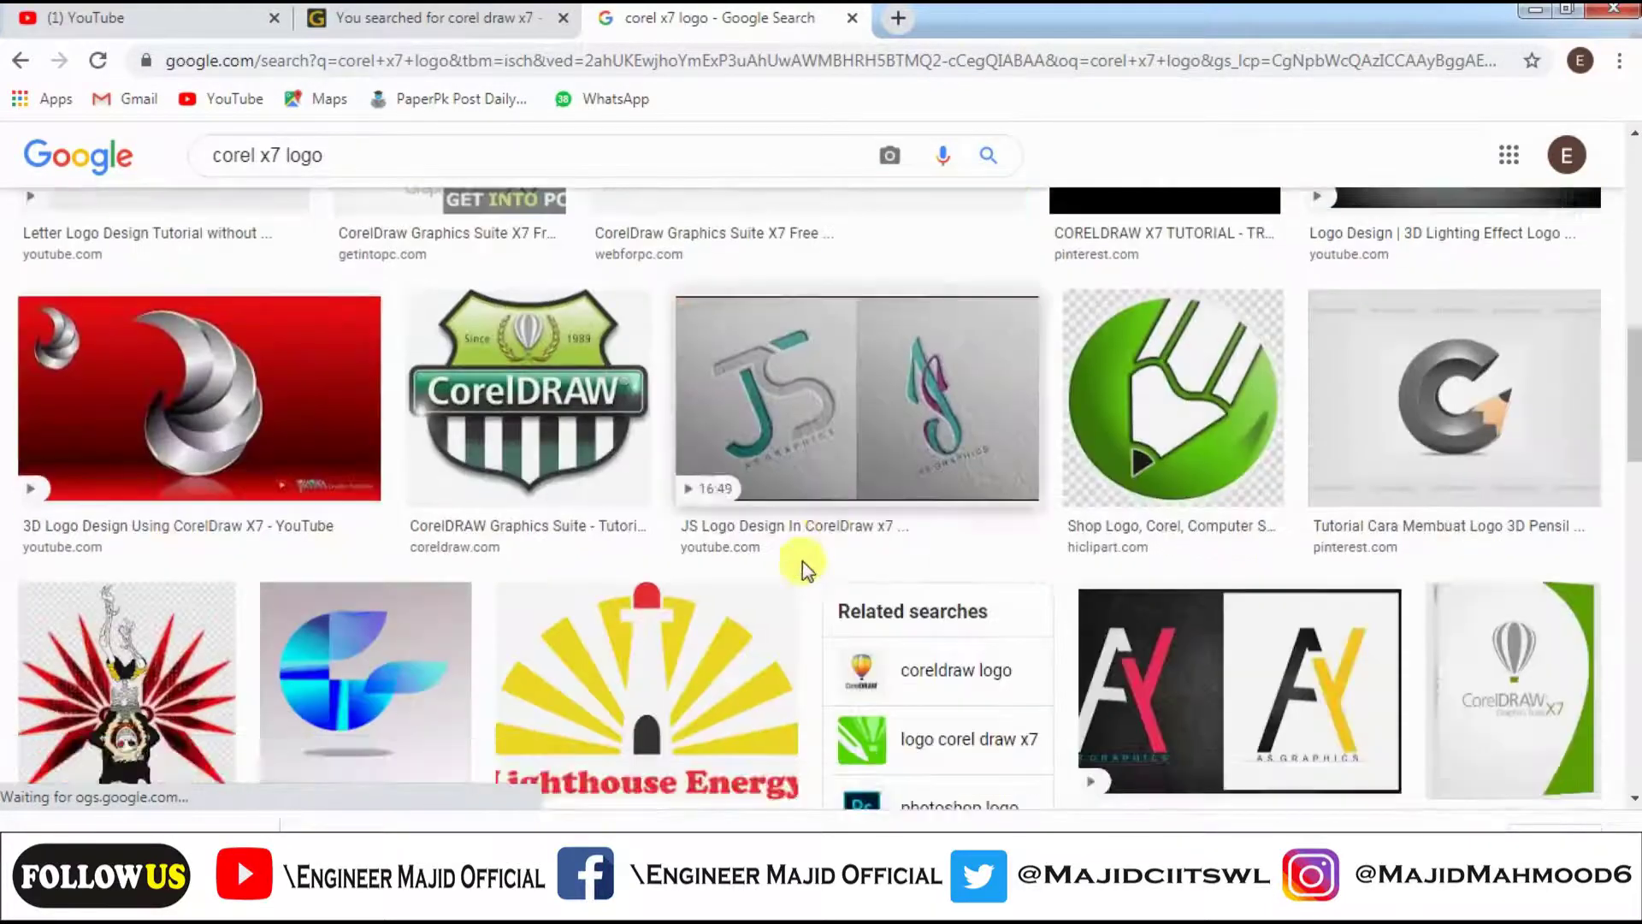
scroll(647, 590, "down", 2)
scroll(648, 590, "down", 7)
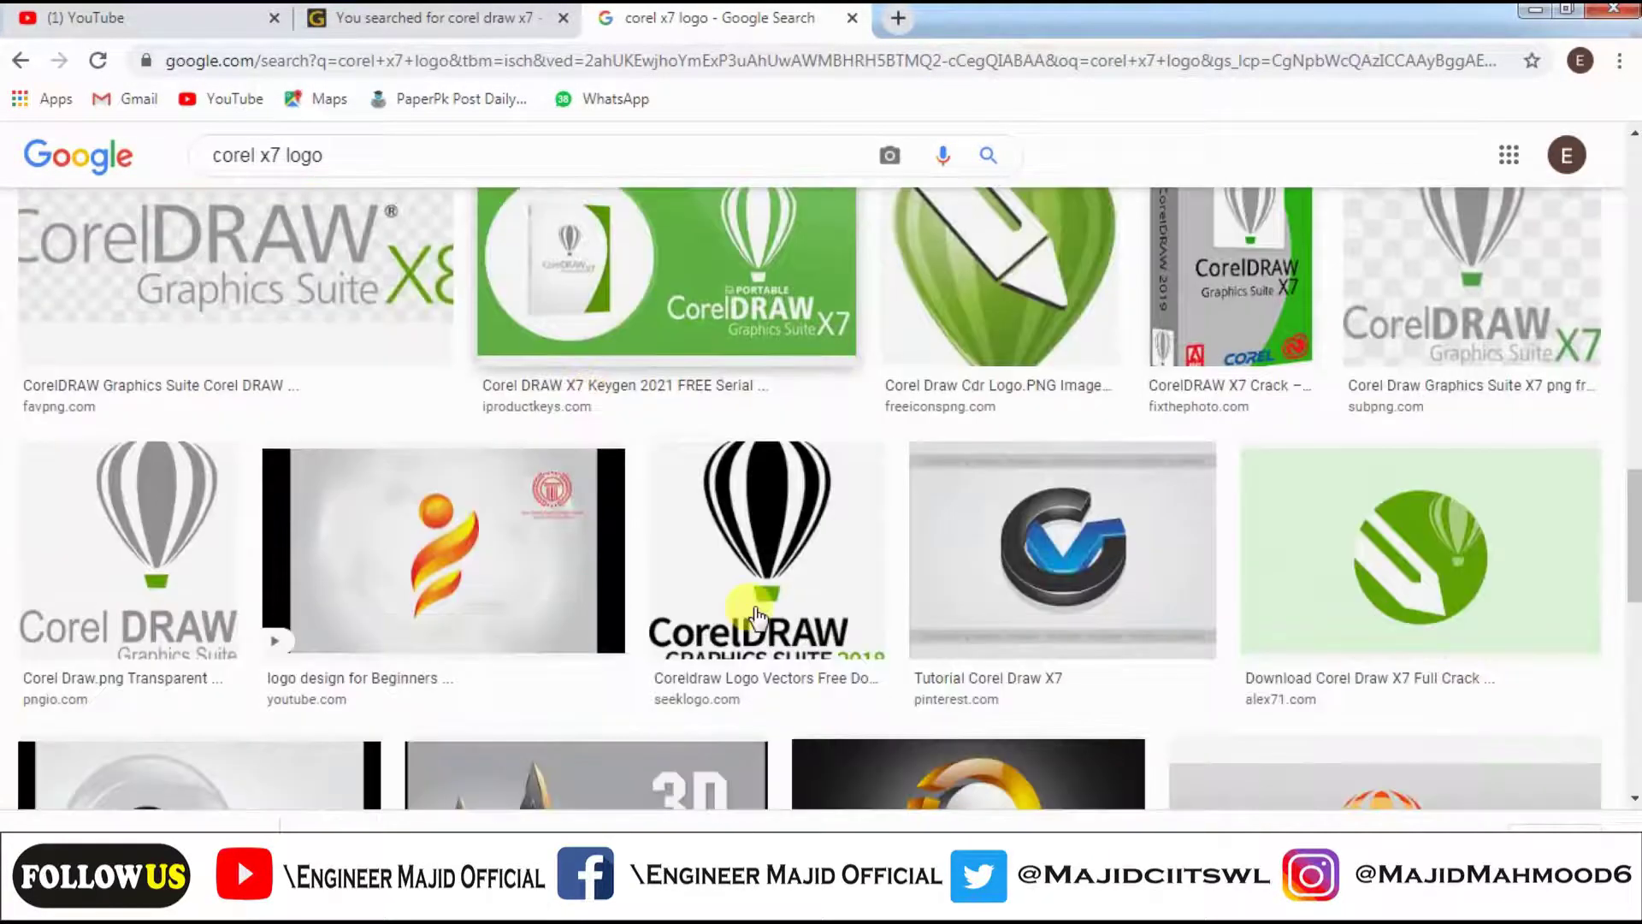
scroll(680, 608, "up", 15)
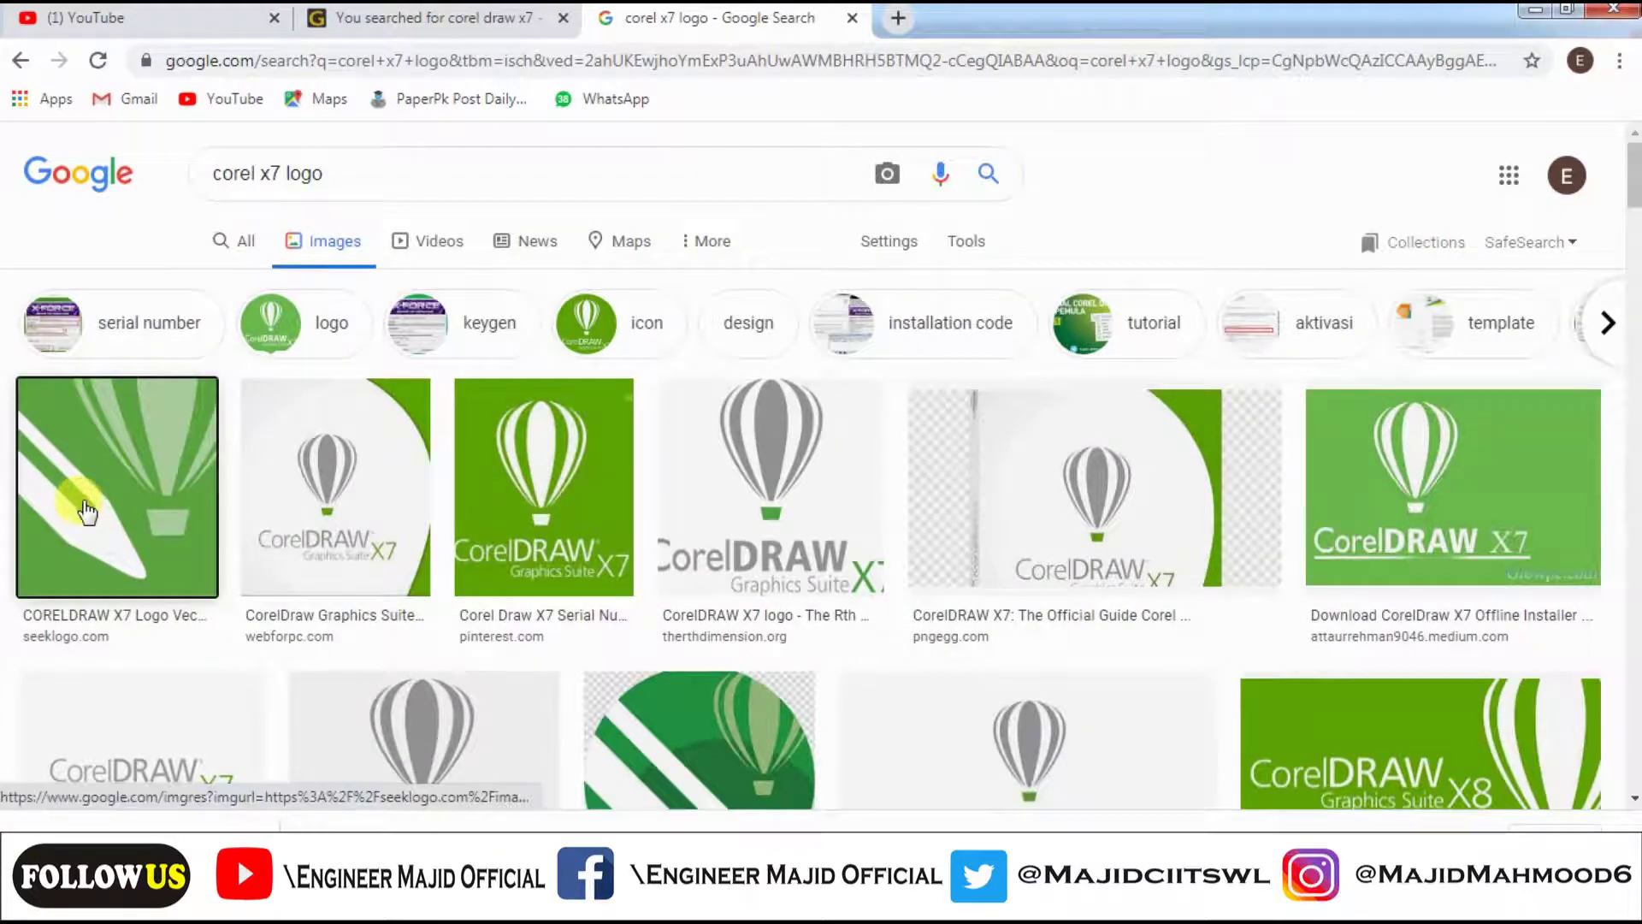
left_click(91, 510)
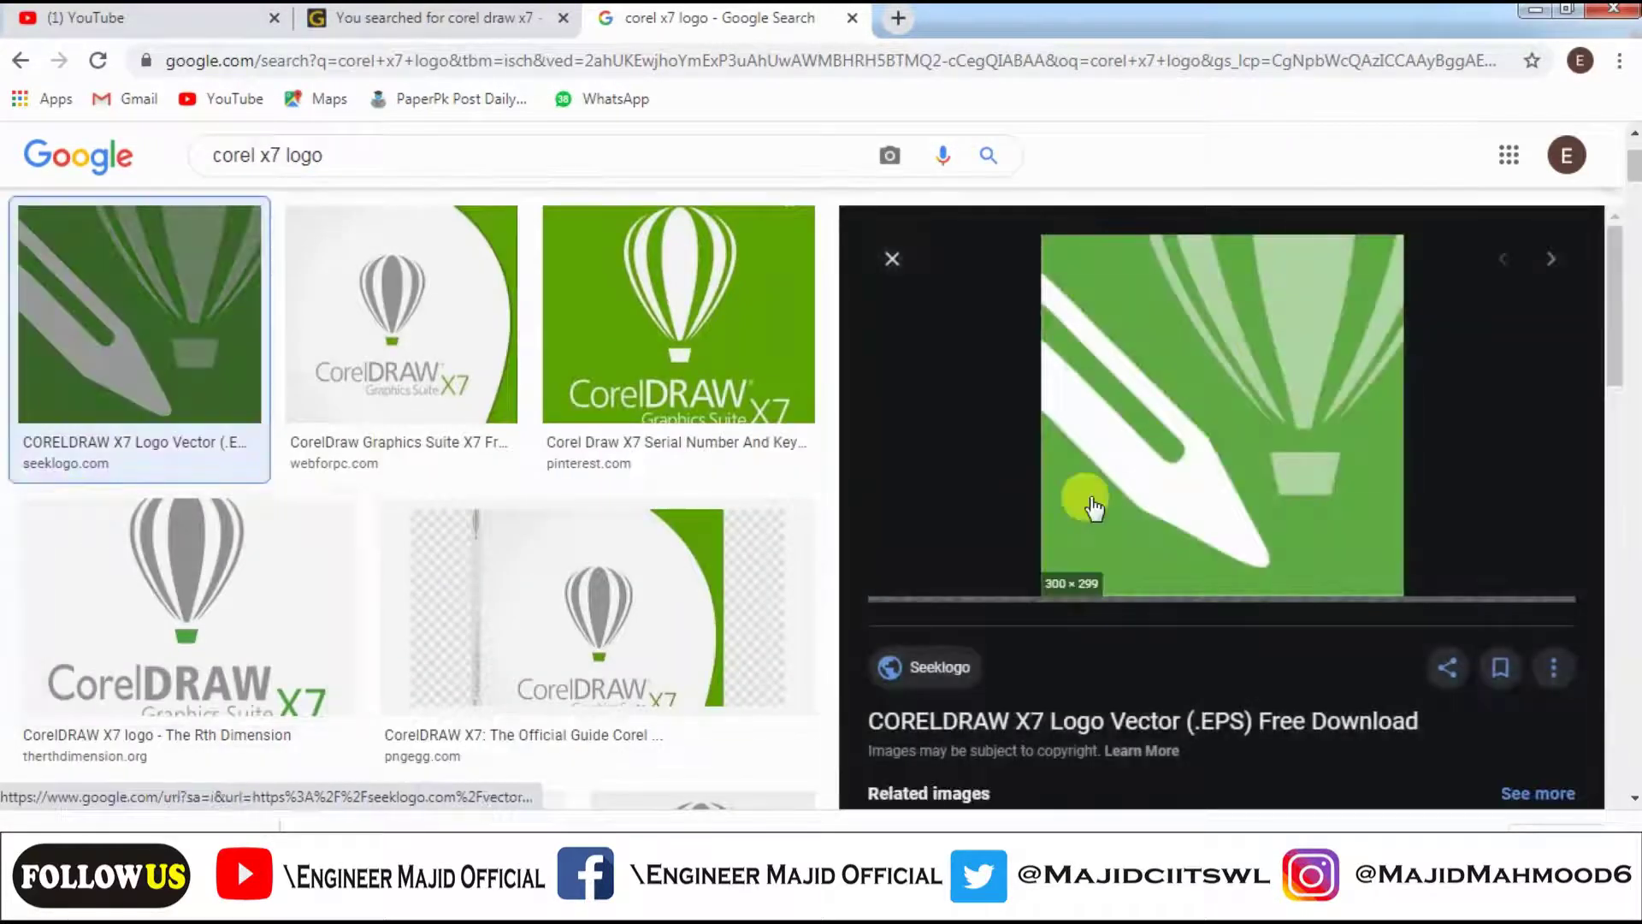
Save the previewed logo image to the Desktop as a PNG named logo.
right_click(1126, 480)
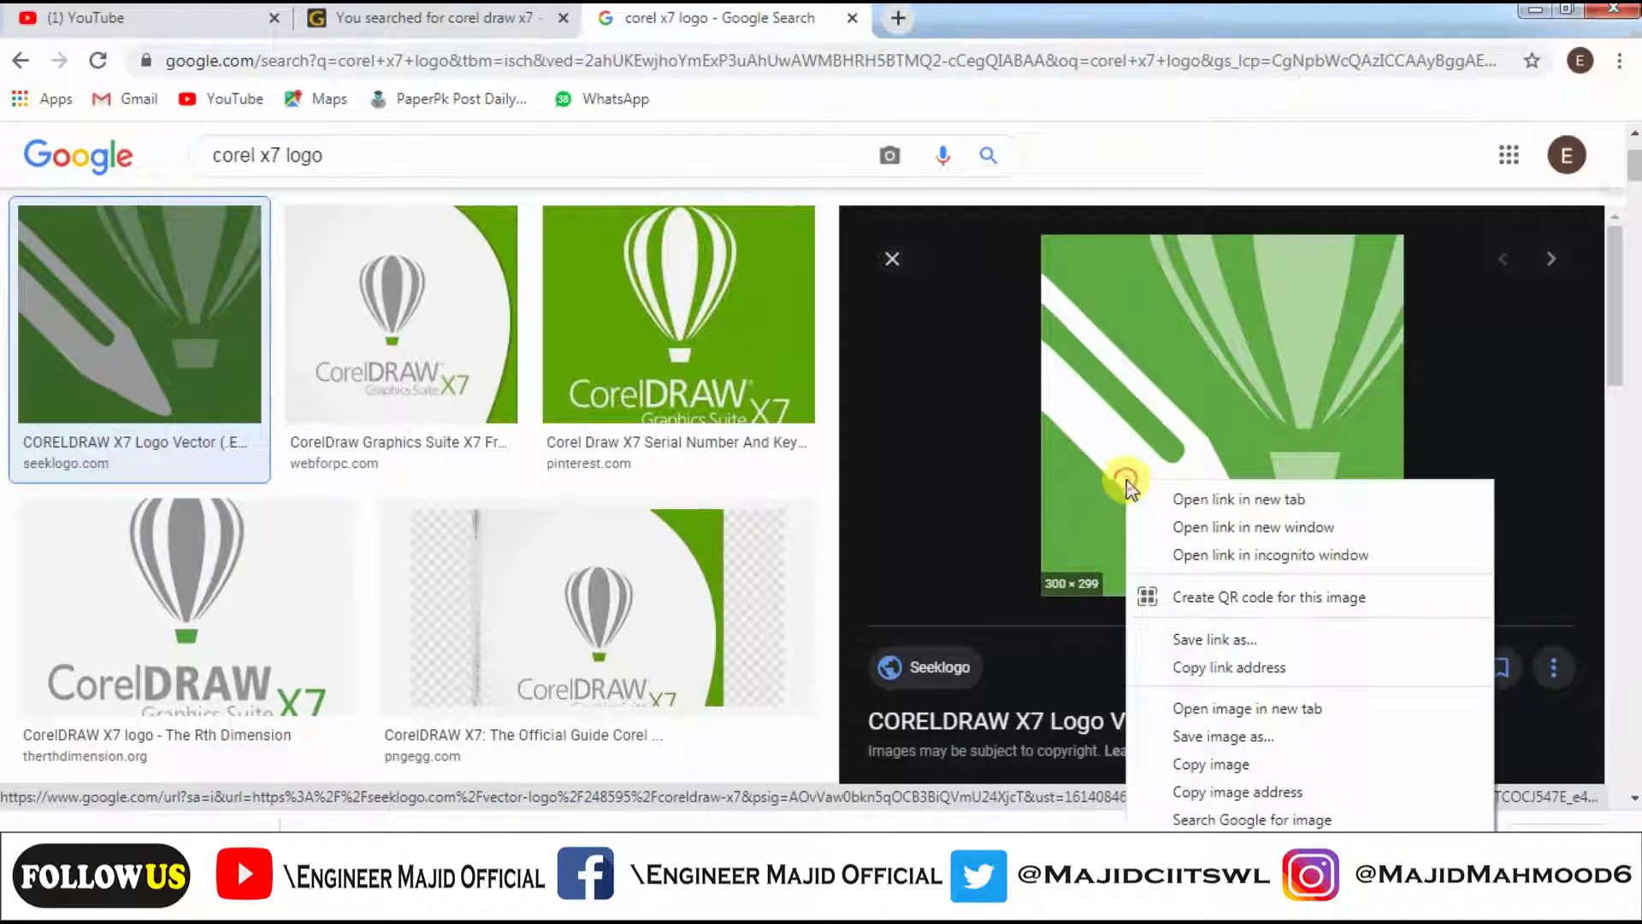
left_click(1214, 737)
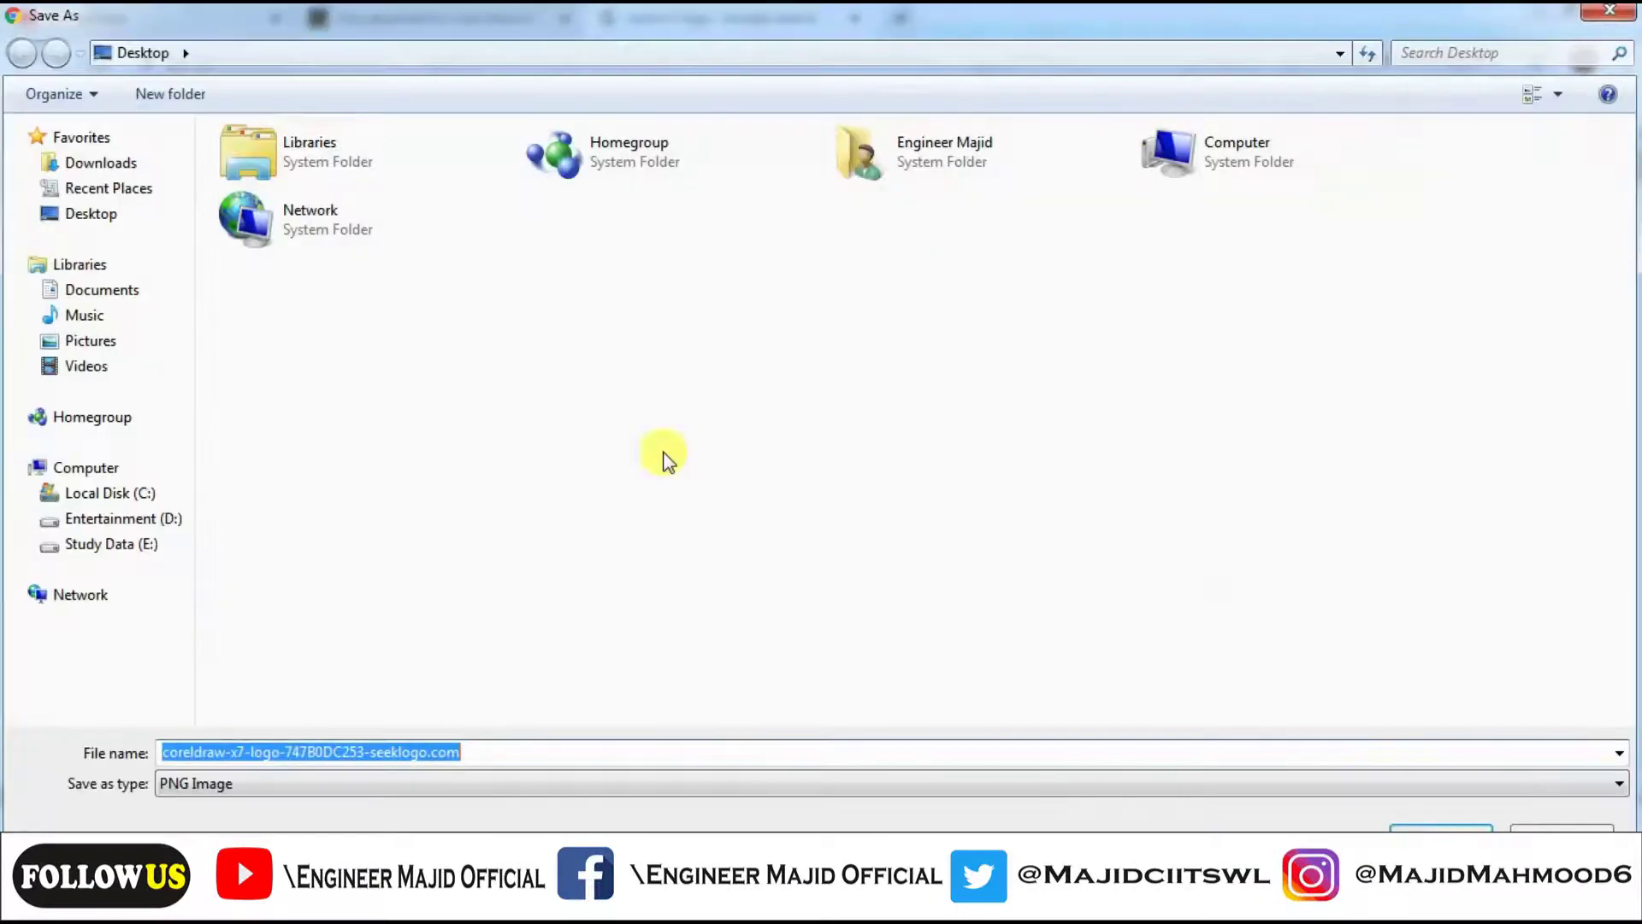
left_click(128, 218)
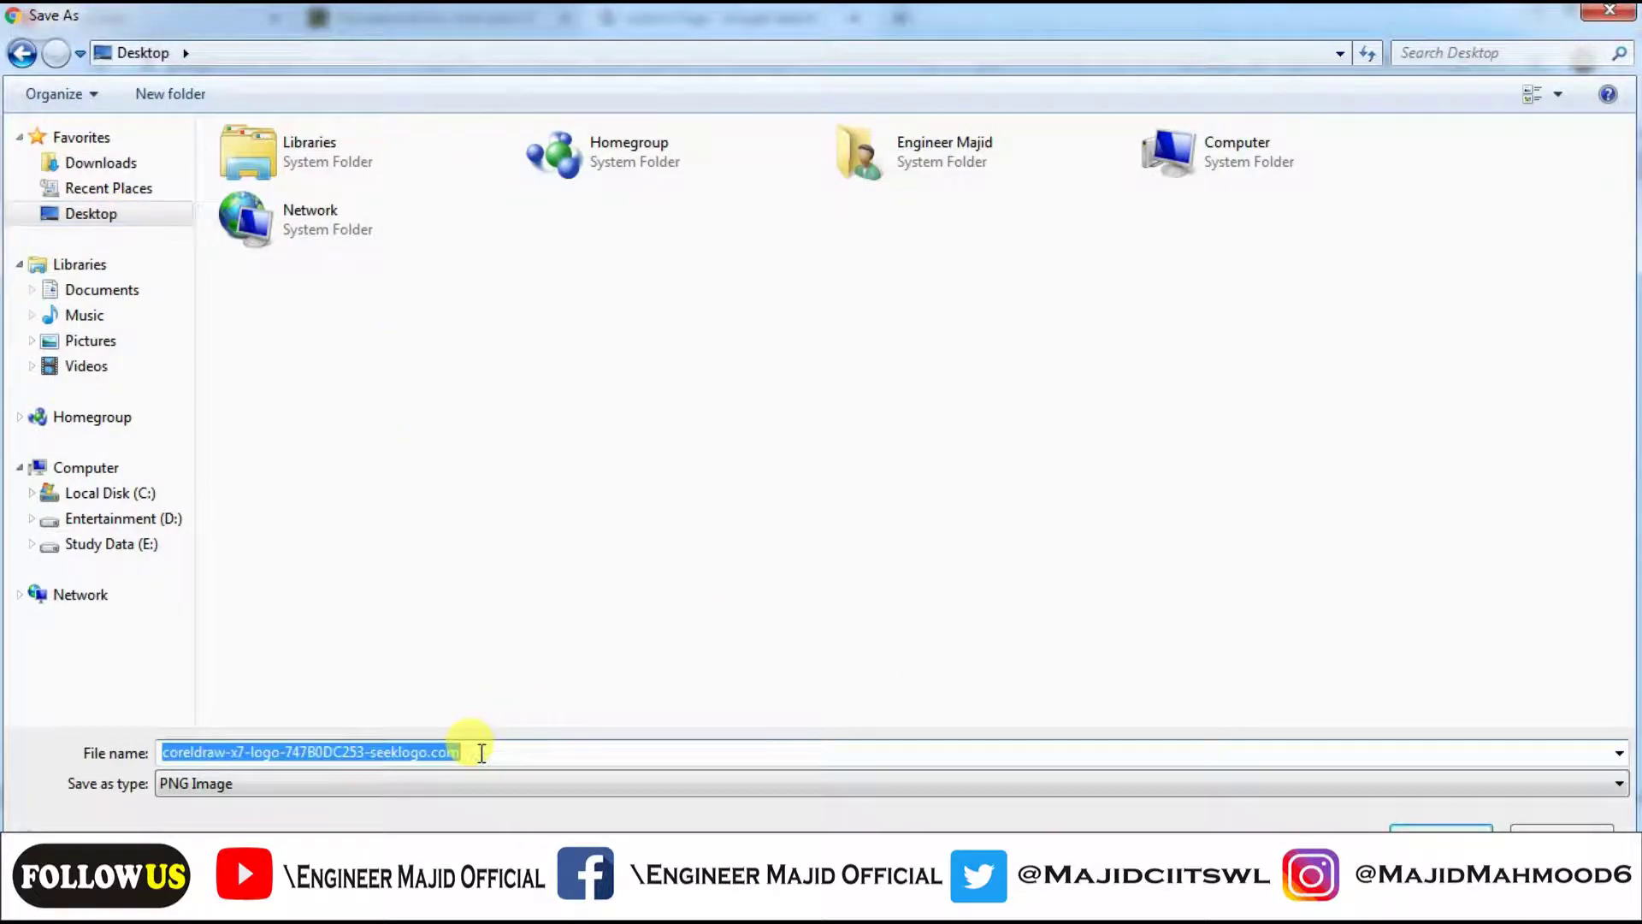
key("BackSpace")
type("logo")
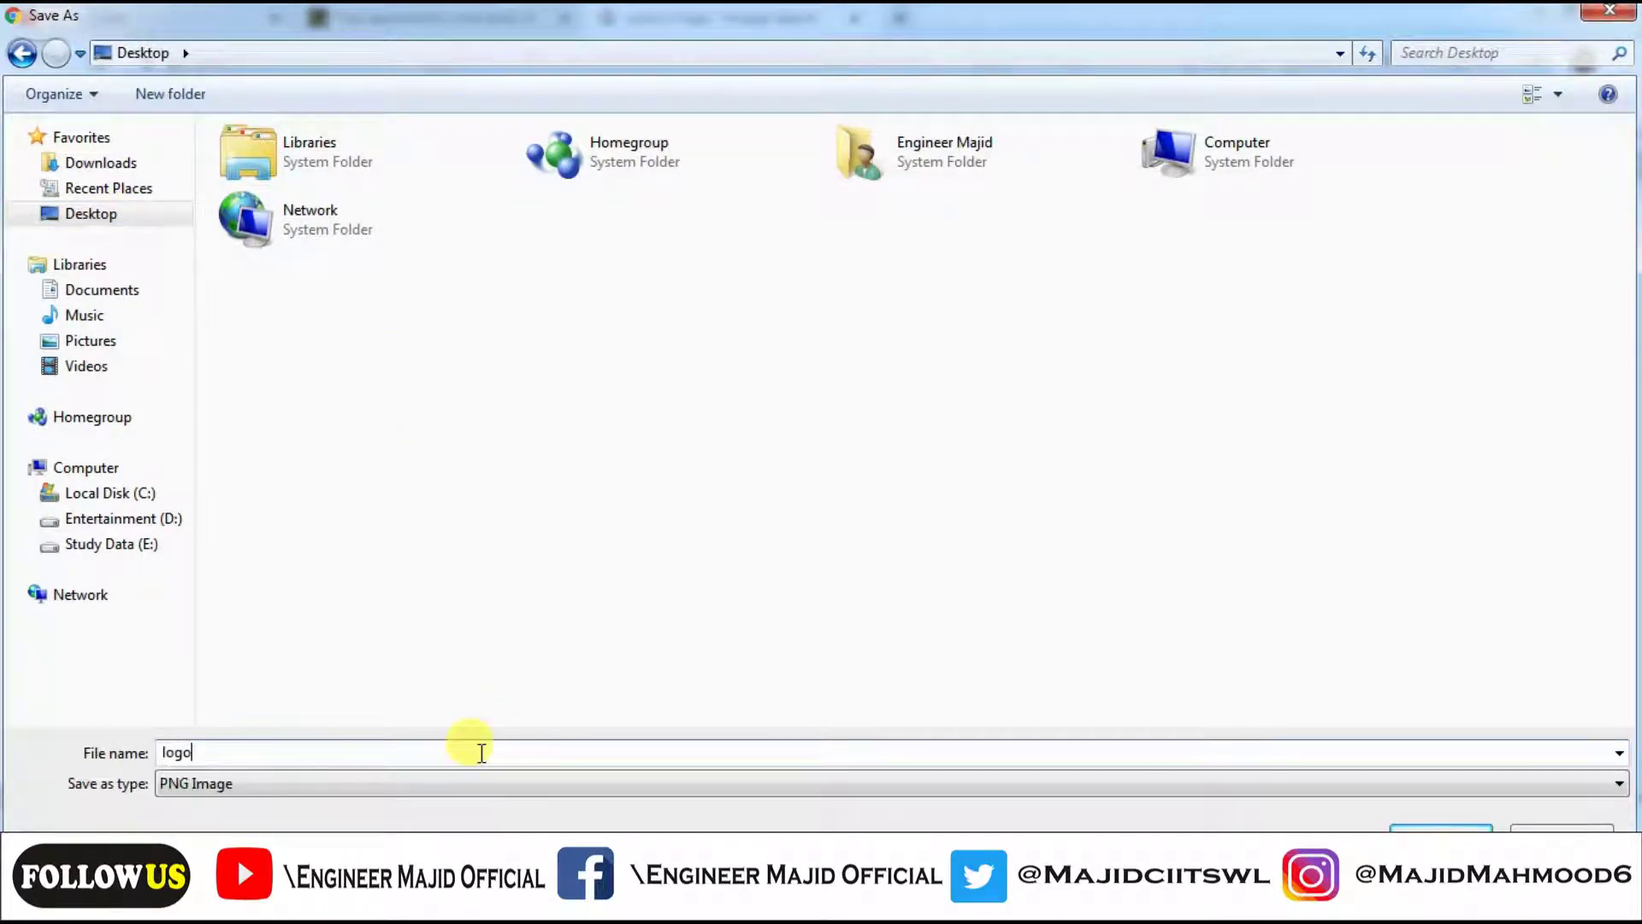
key("Return")
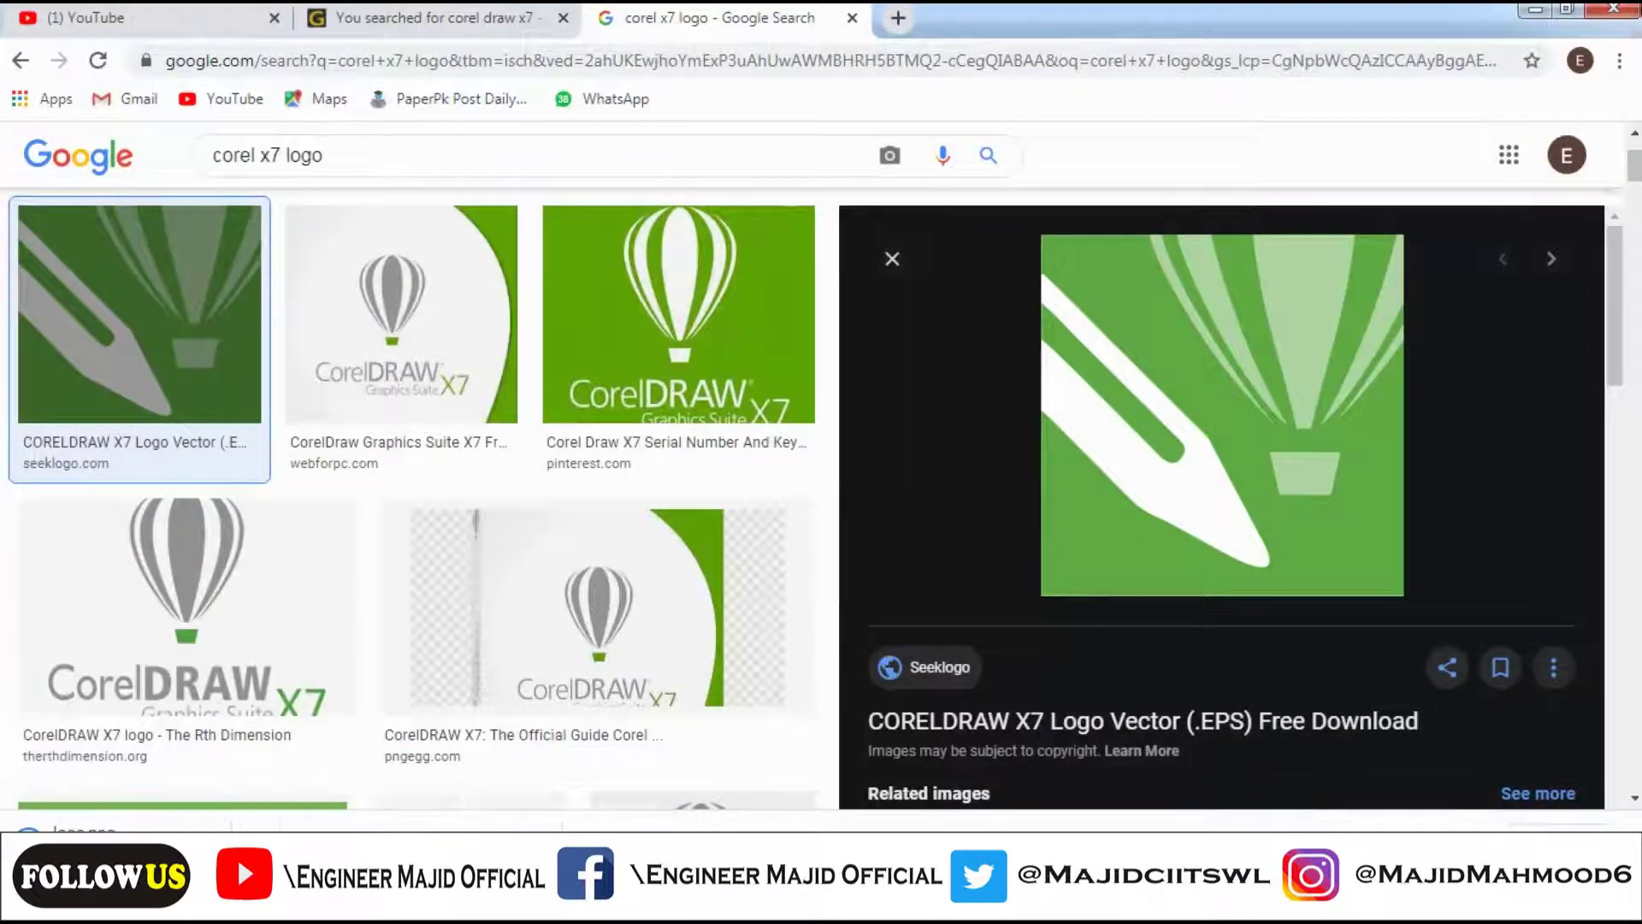
Switch to CorelDRAW and import the logo PNG from the Desktop, placing it about 1.42 inches square across the page's left edge.
key("alt+Tab")
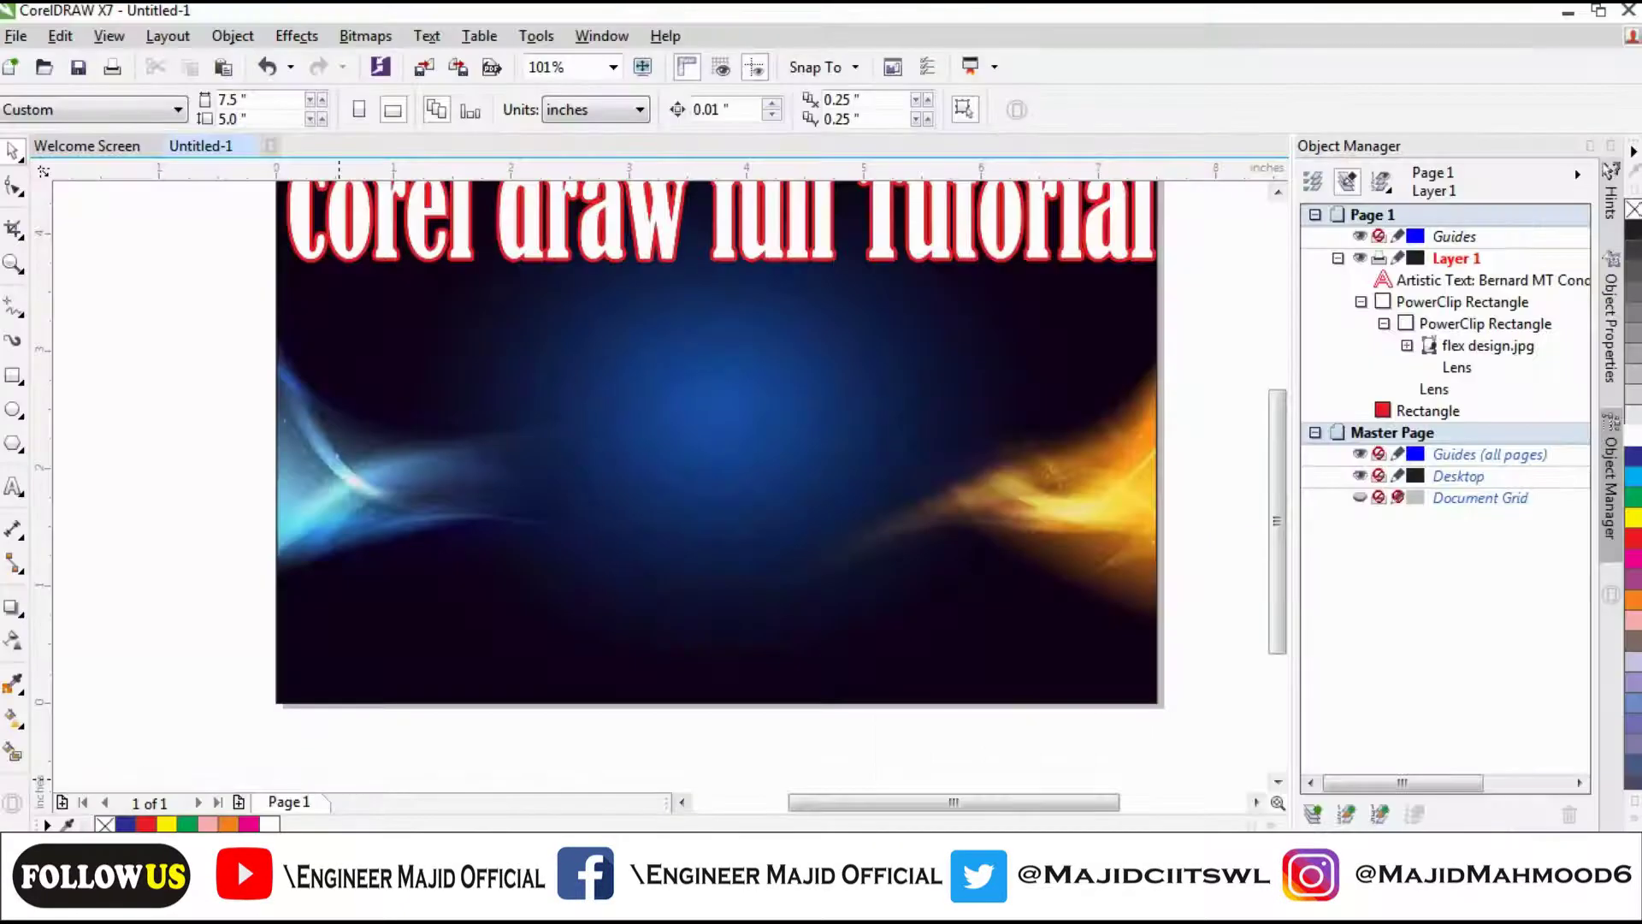
left_click(16, 35)
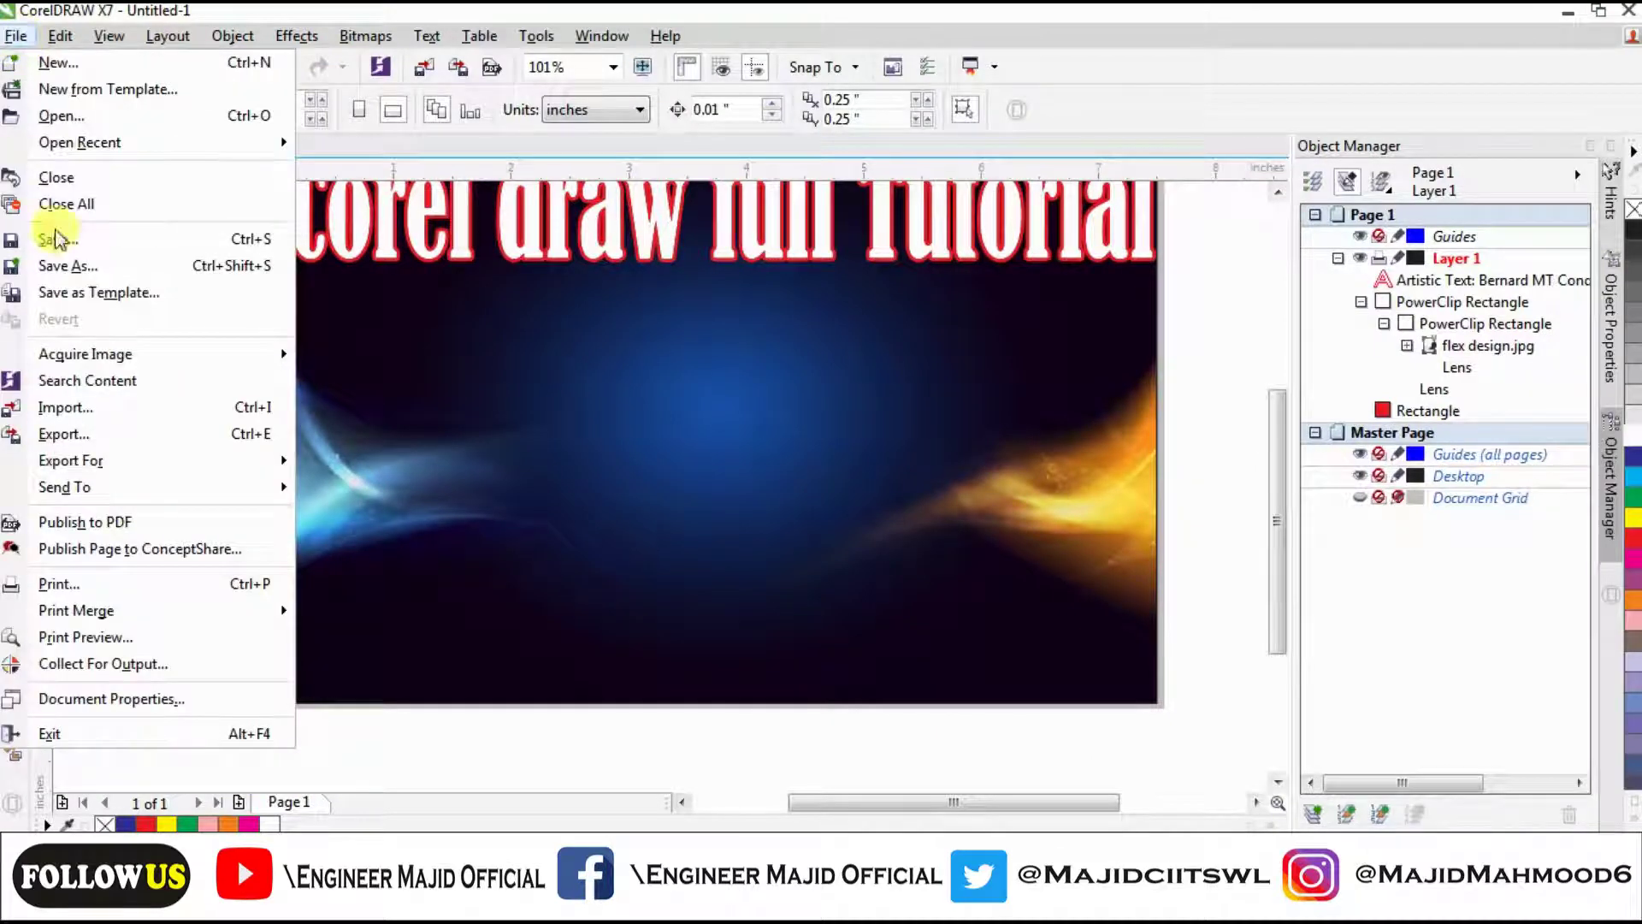
left_click(82, 408)
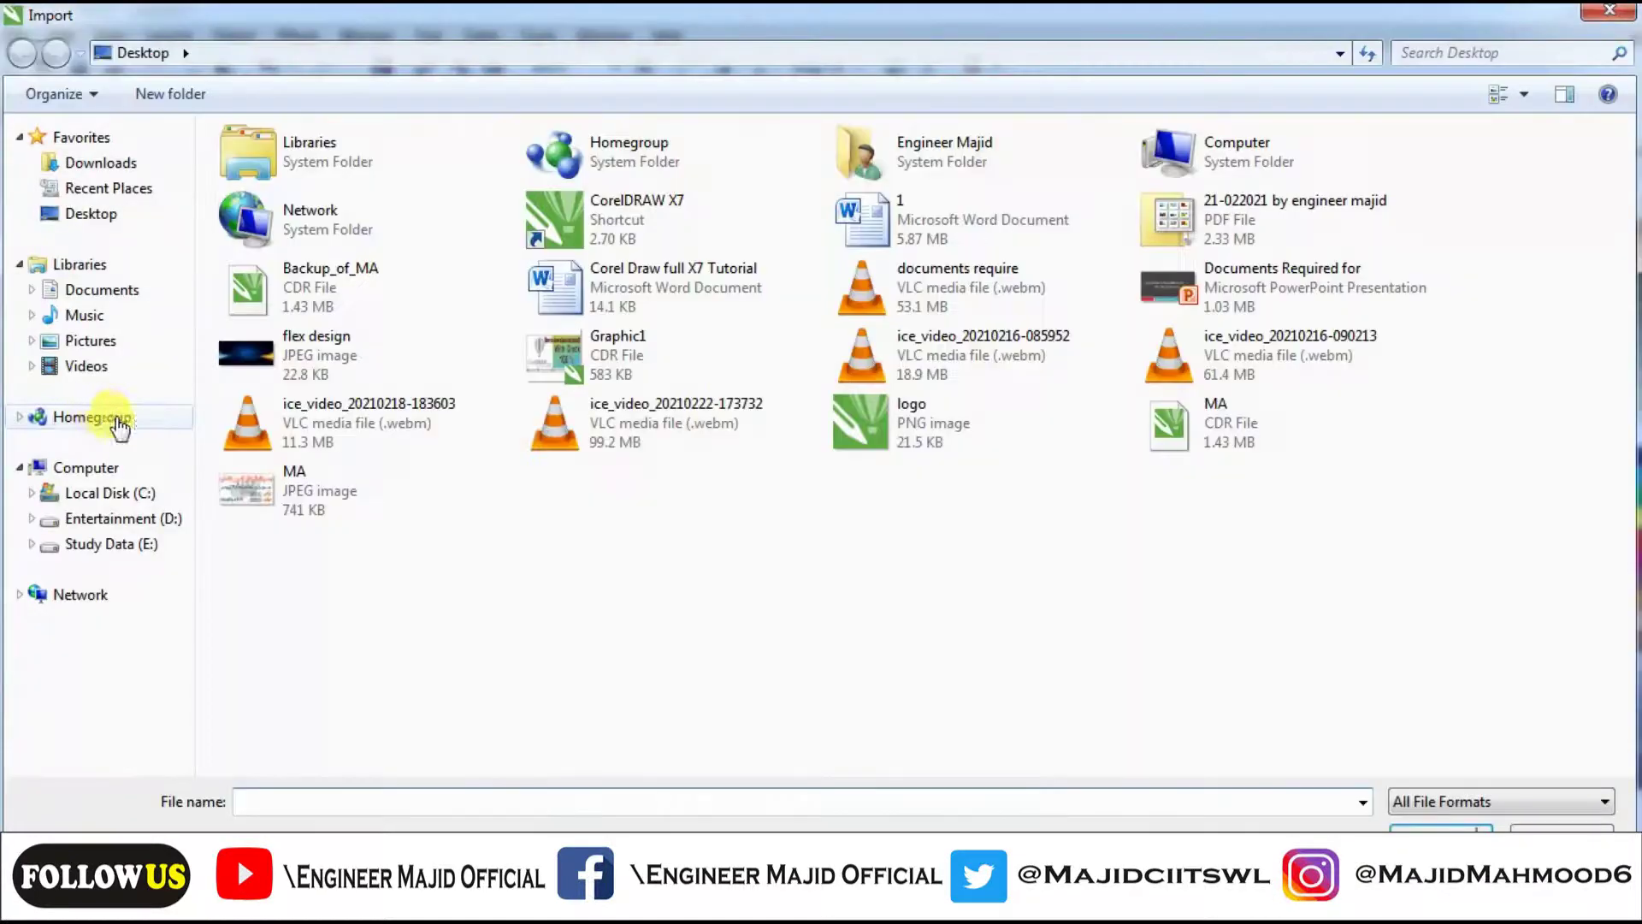
double_click(907, 432)
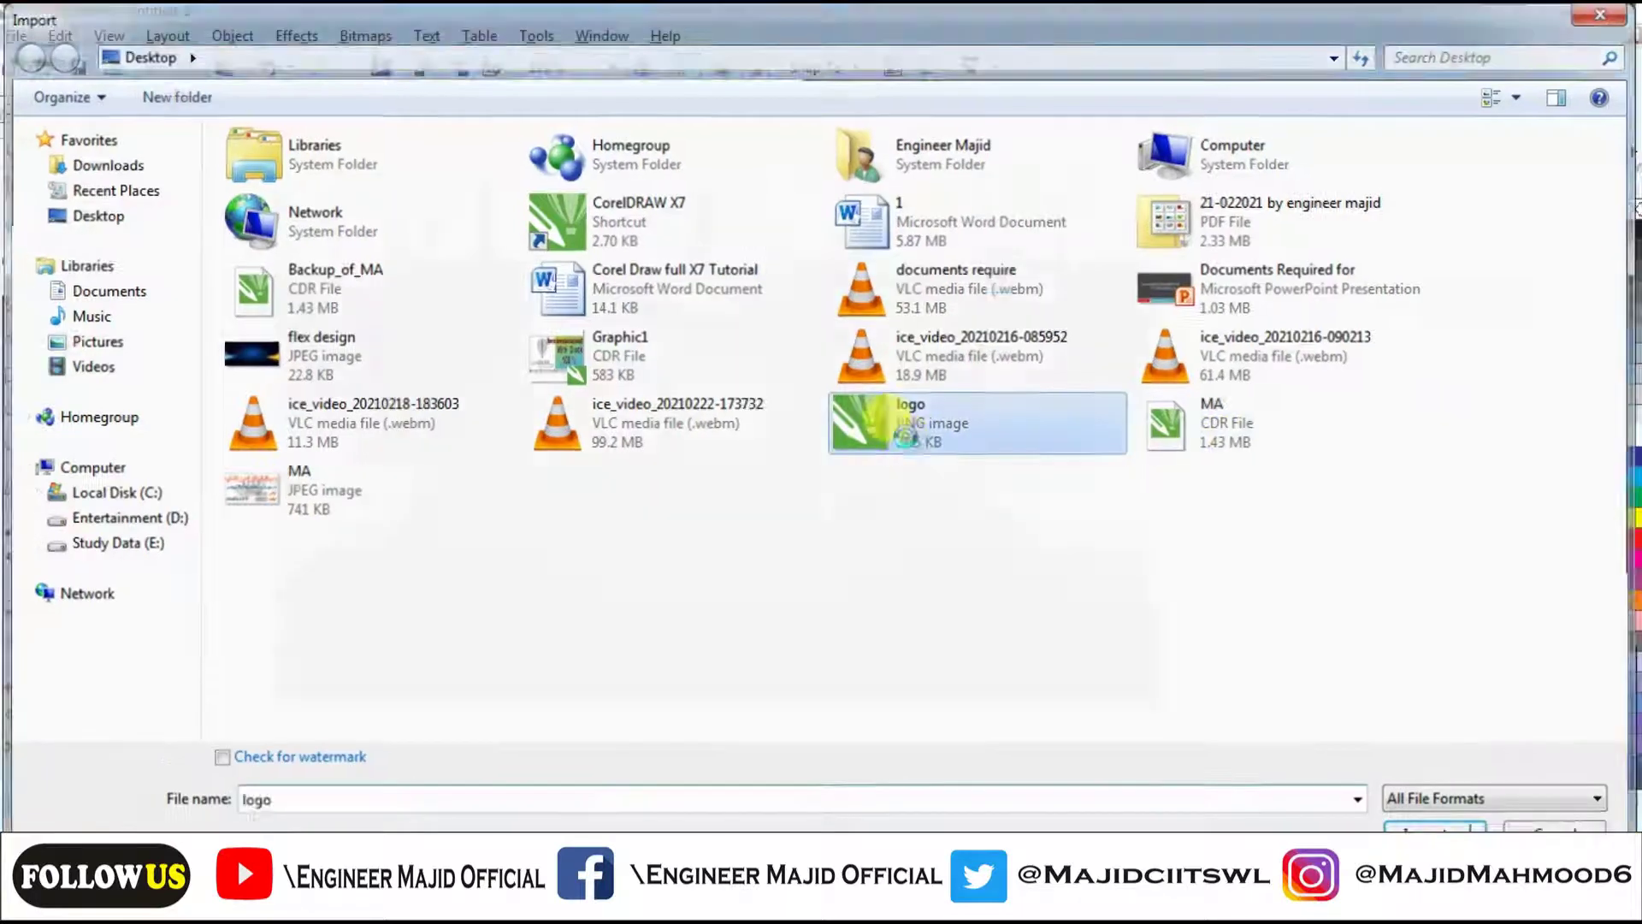
left_click_drag(161, 437, 290, 645)
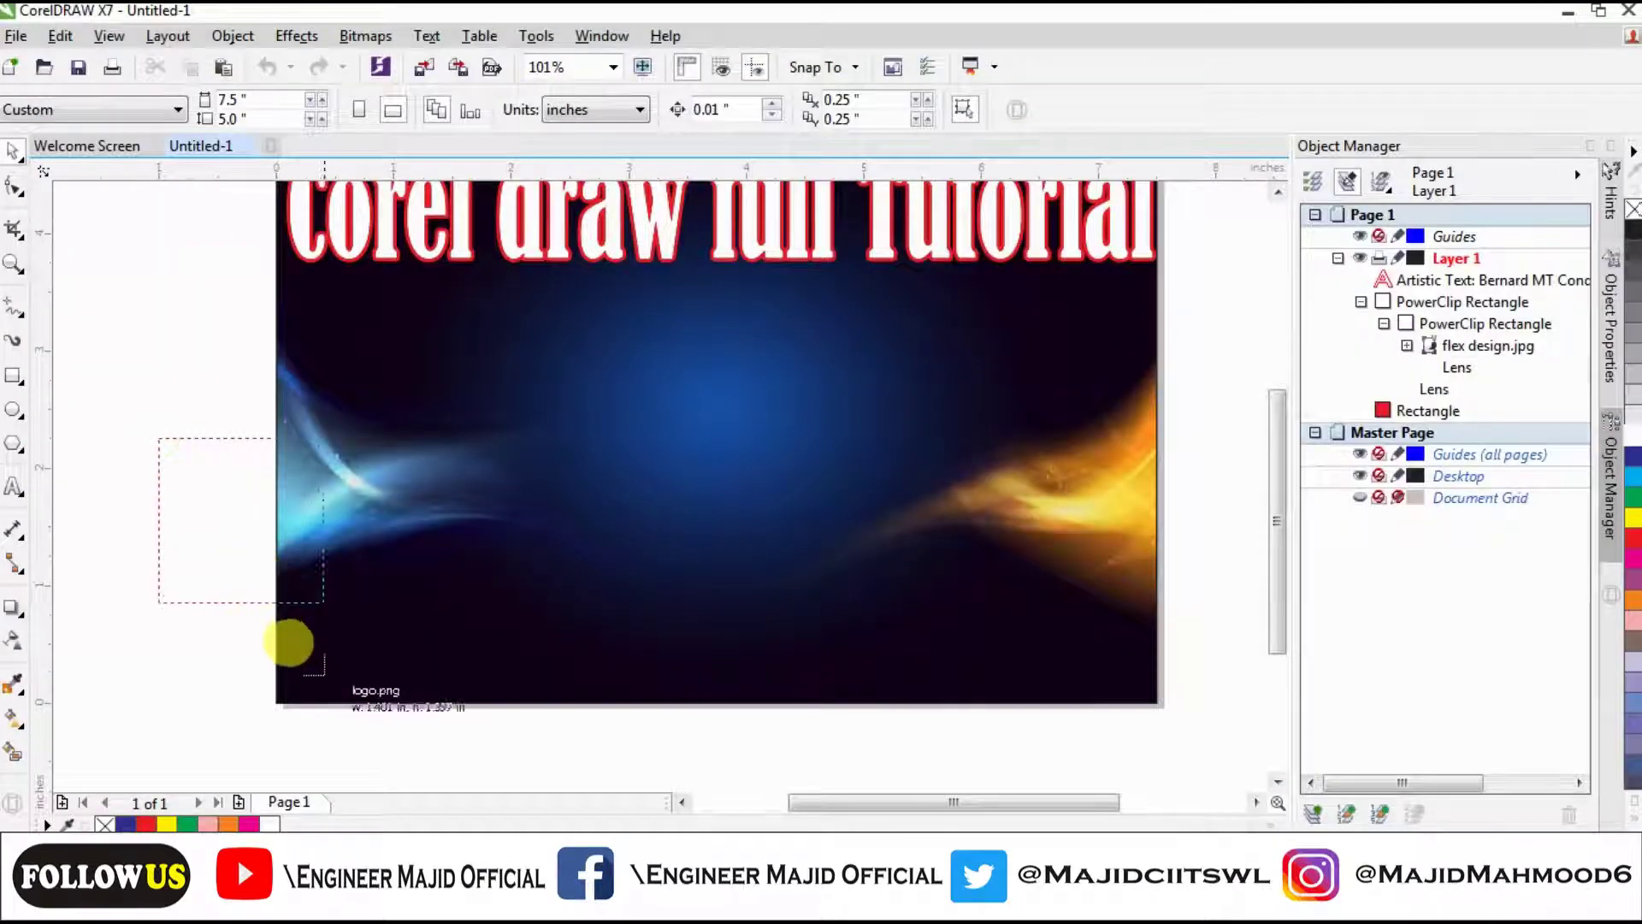
Move the logo to the middle of the background below the title and stretch it to about 3.7 by 2.57 inches.
left_click_drag(239, 508, 688, 376)
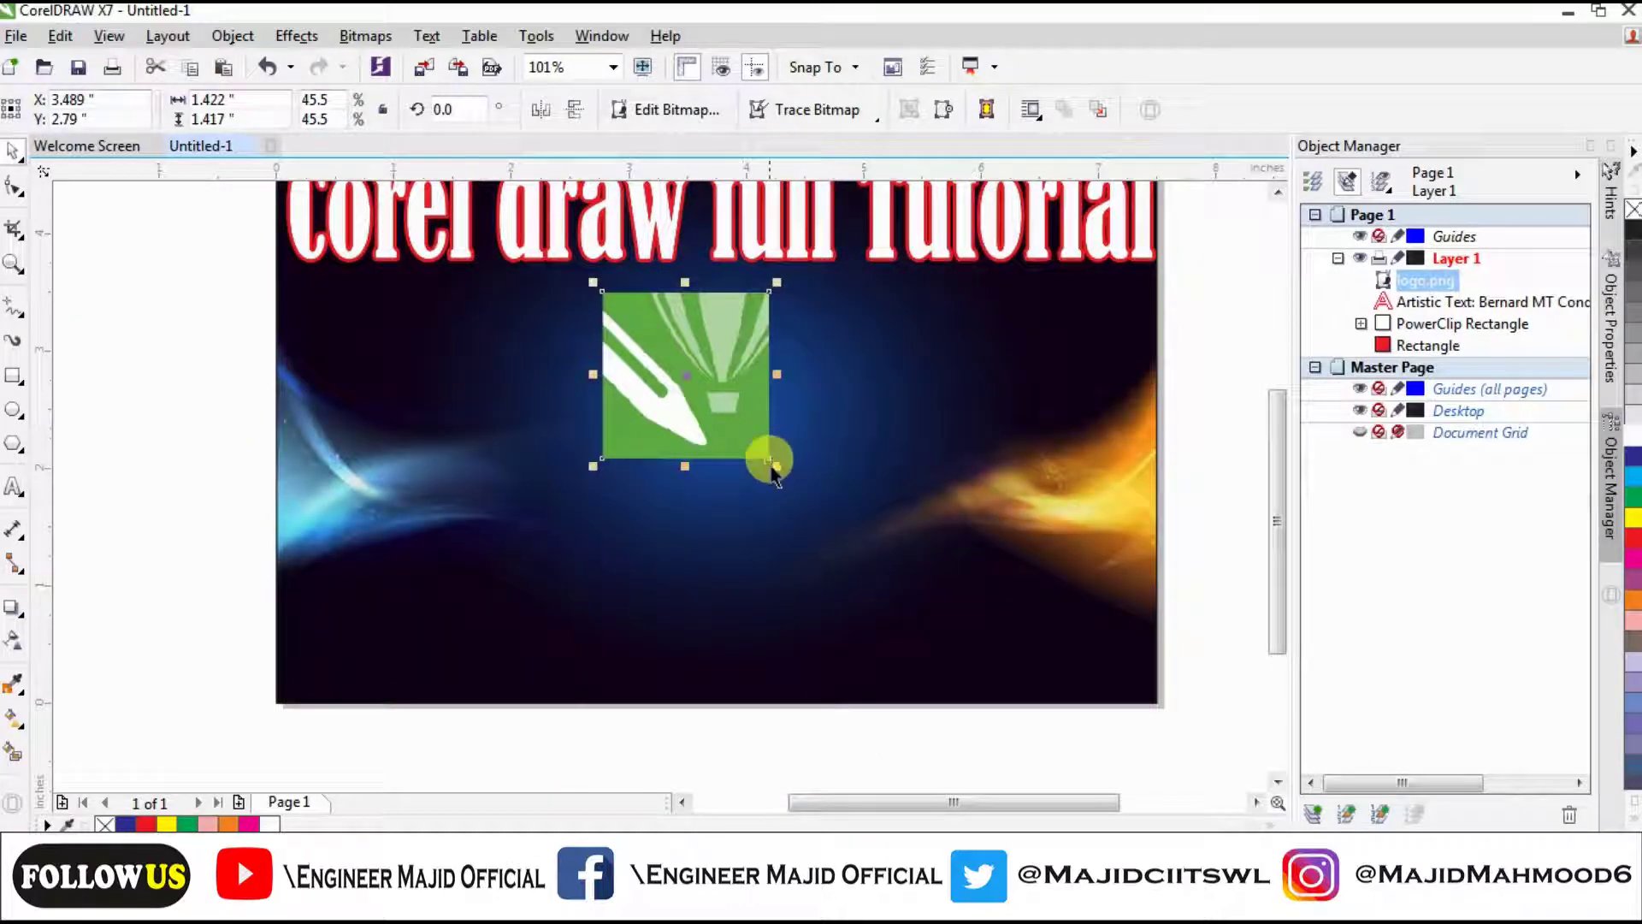
left_click_drag(772, 472, 916, 606)
left_click_drag(590, 442, 494, 441)
left_click_drag(914, 441, 946, 442)
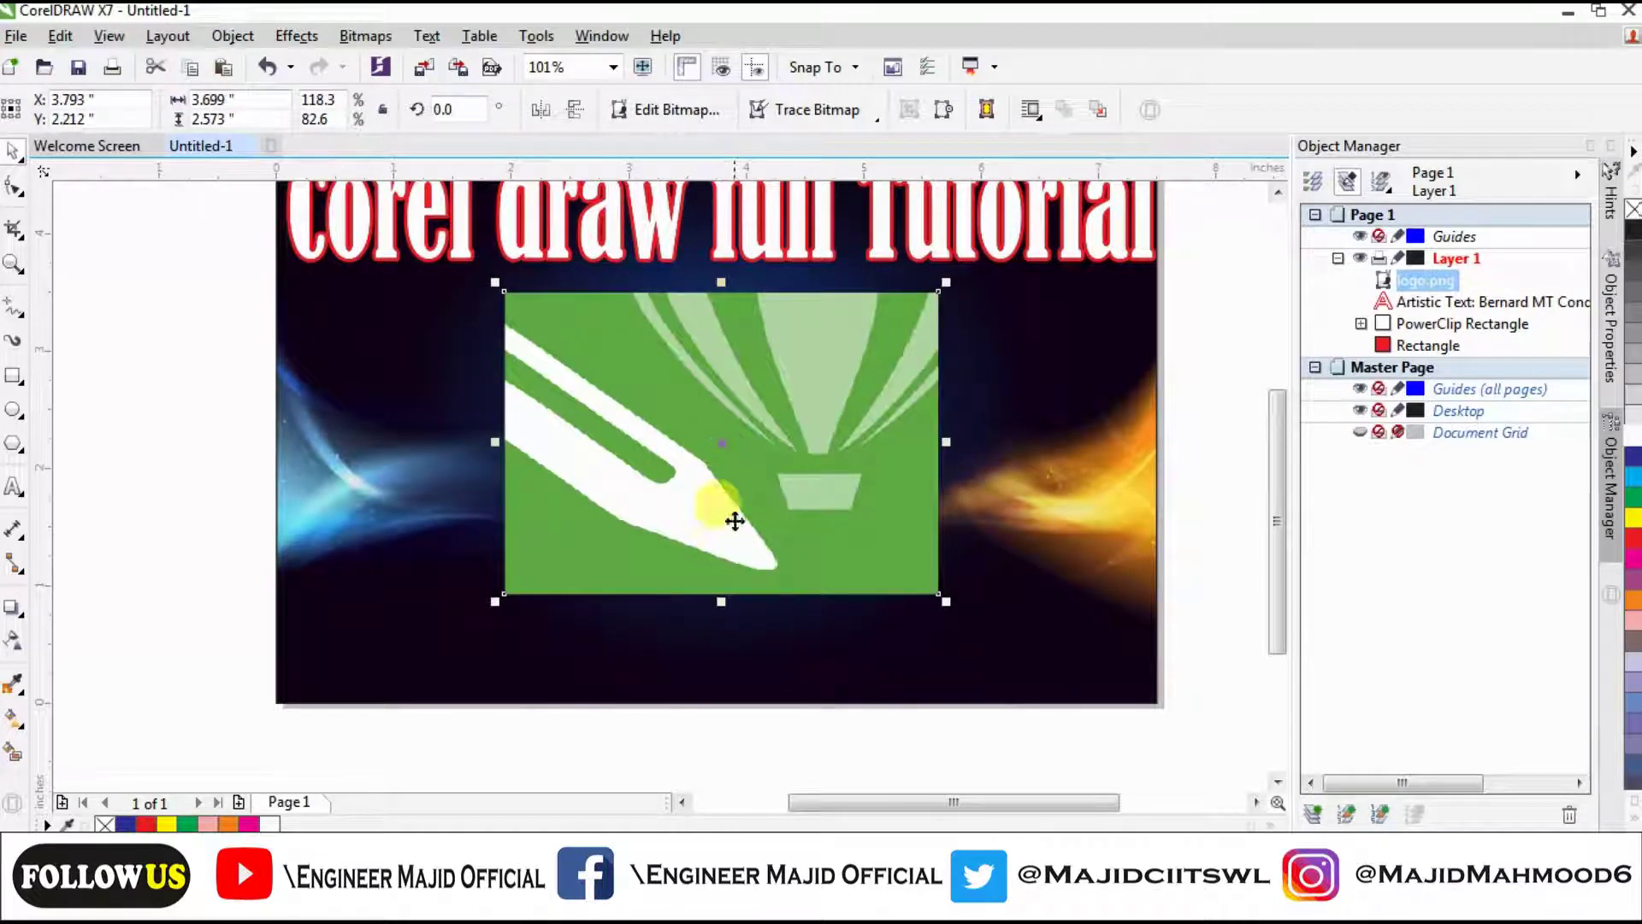
Move the logo to the left half of the background below the title, narrow it to about 2.97 inches and deselect it.
left_click_drag(719, 439, 514, 430)
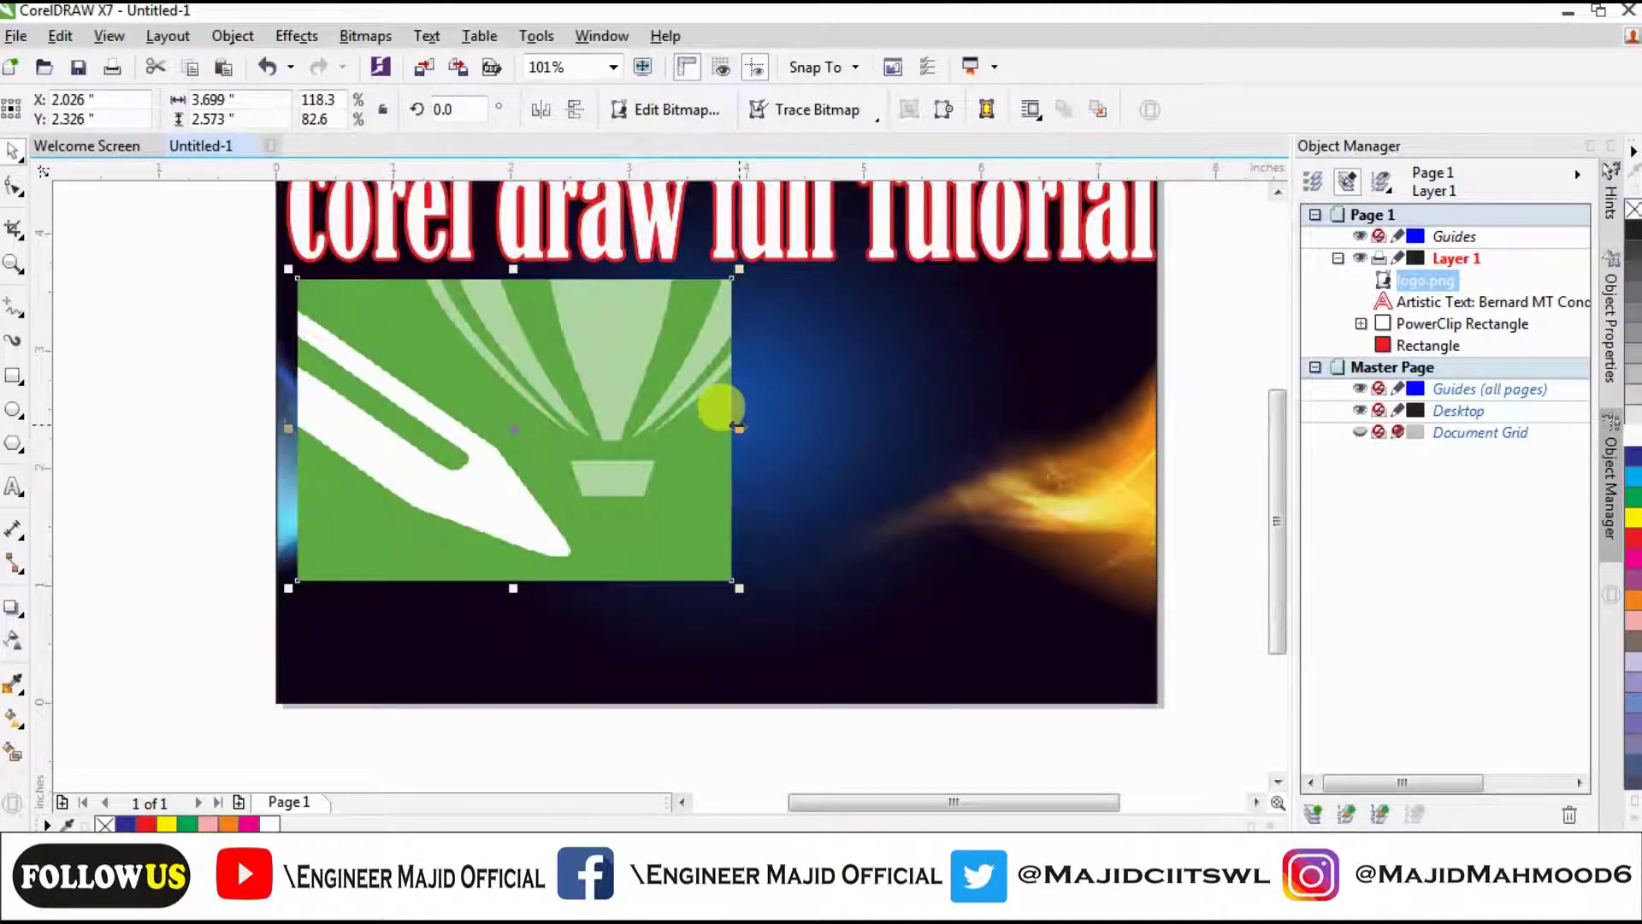
left_click_drag(740, 424, 646, 423)
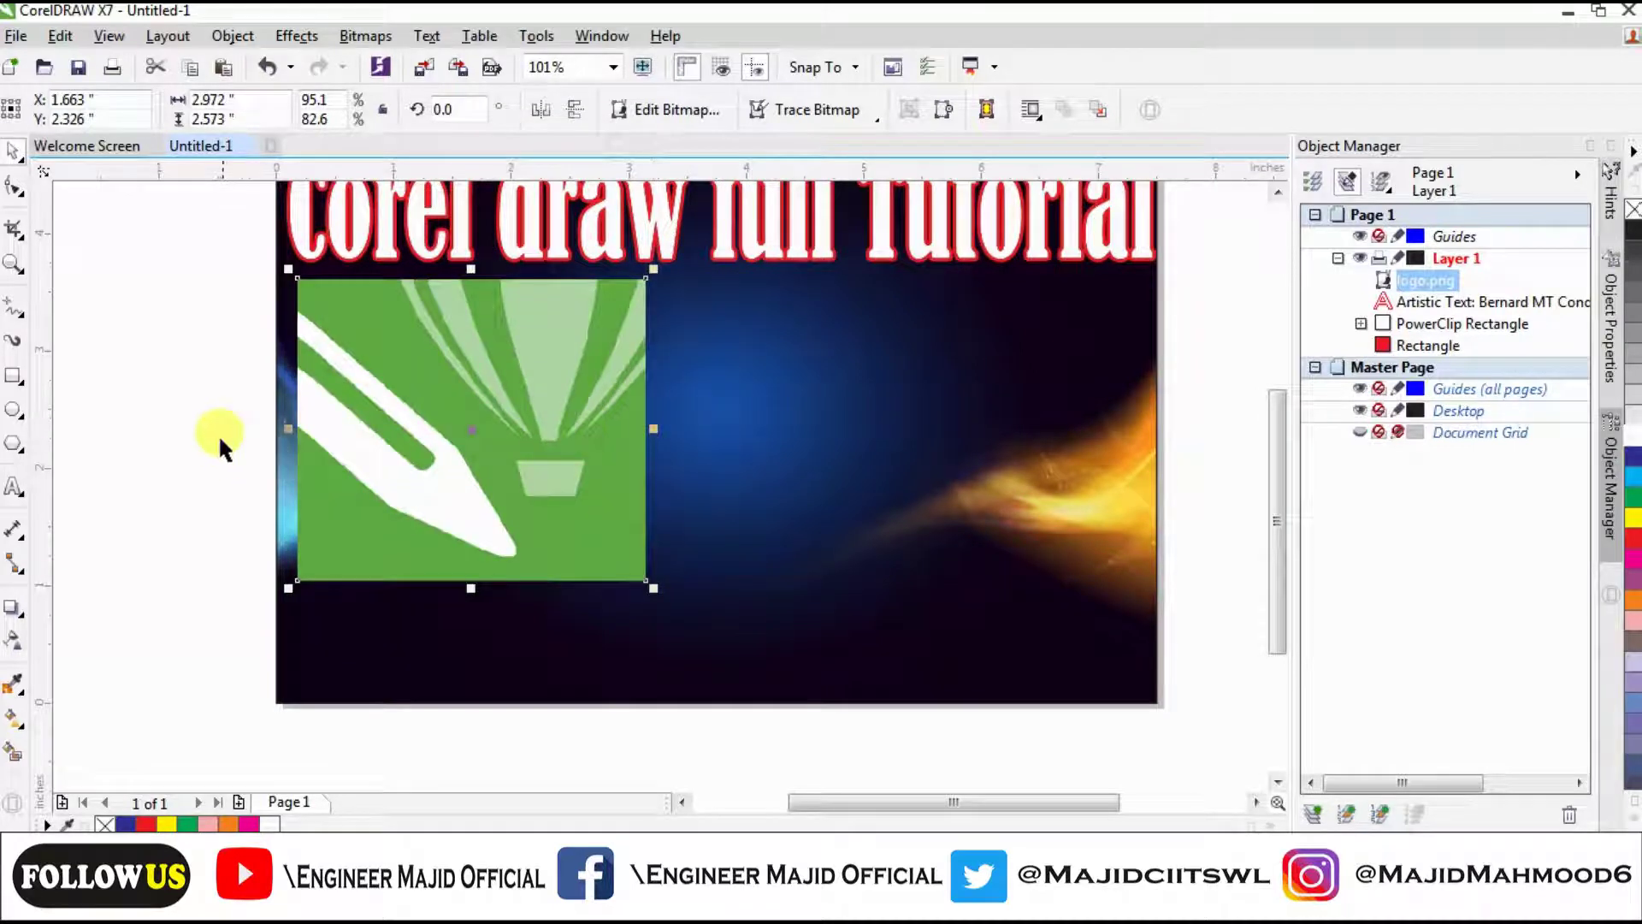
left_click(220, 443)
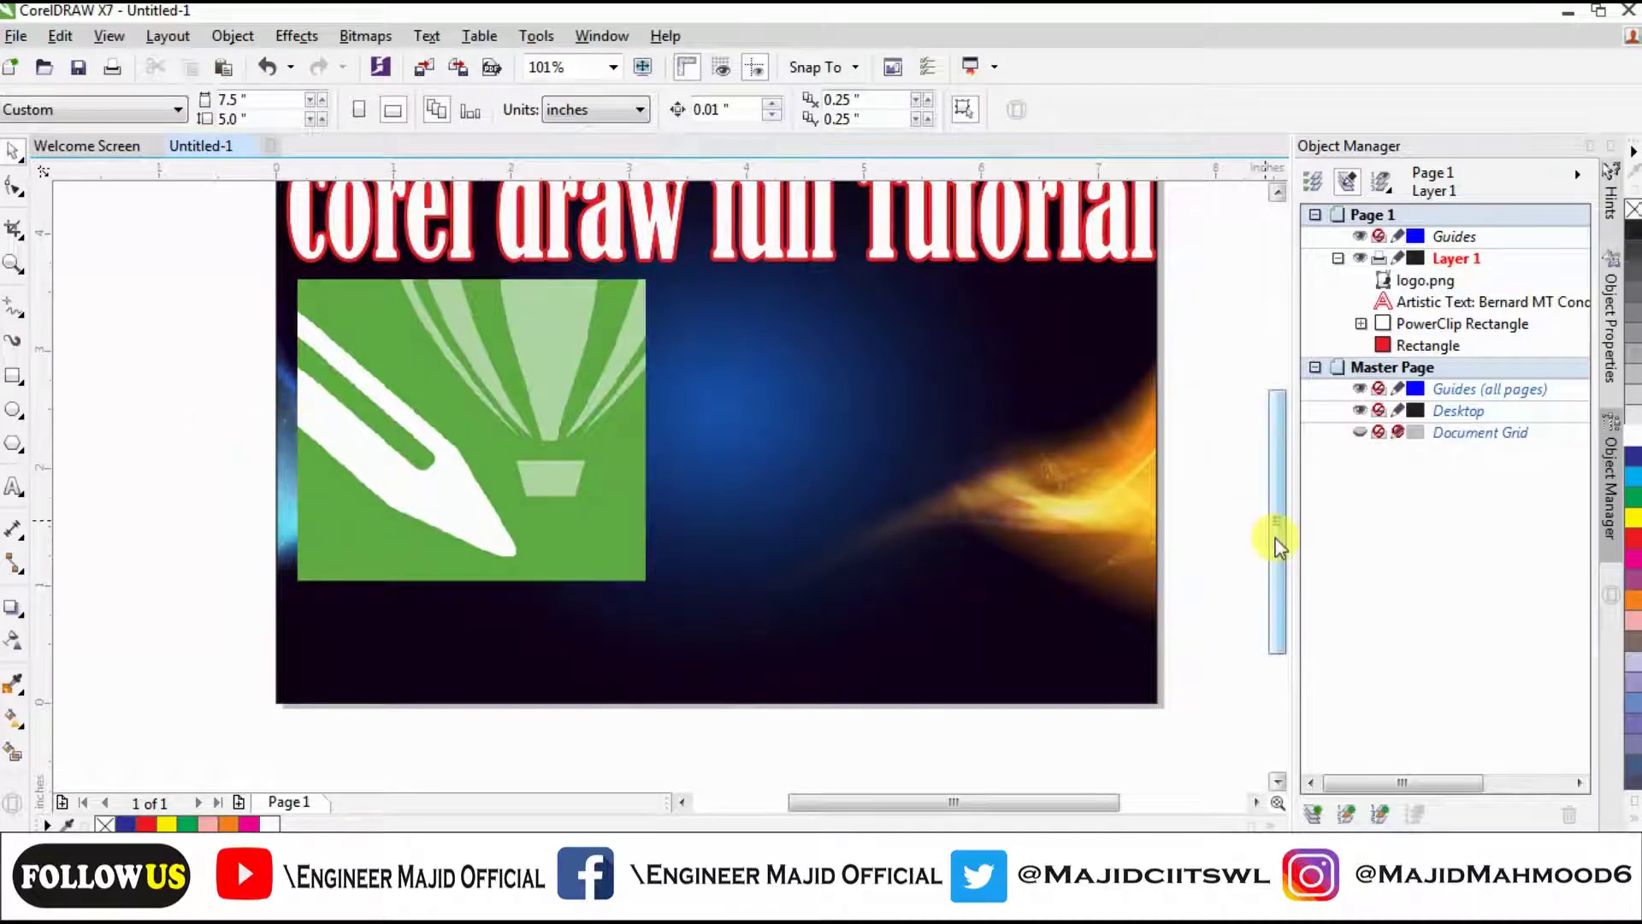
mouse_move(1275, 543)
left_mouse_down()
mouse_move(1275, 474)
mouse_move(1278, 534)
mouse_move(1281, 515)
left_mouse_up()
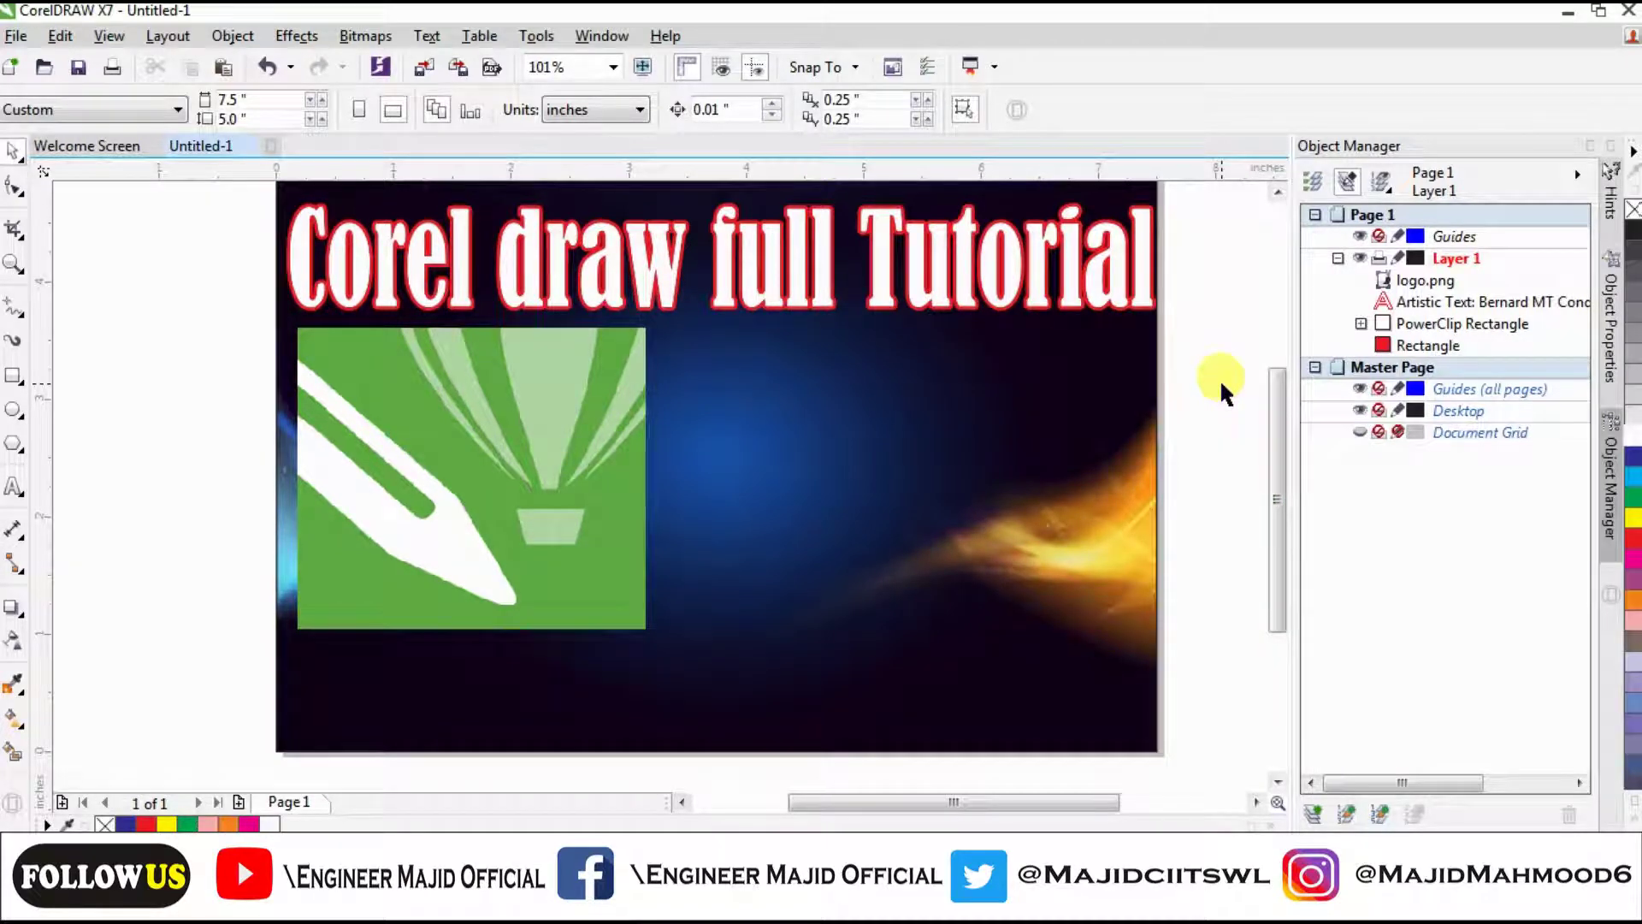
left_click(531, 506)
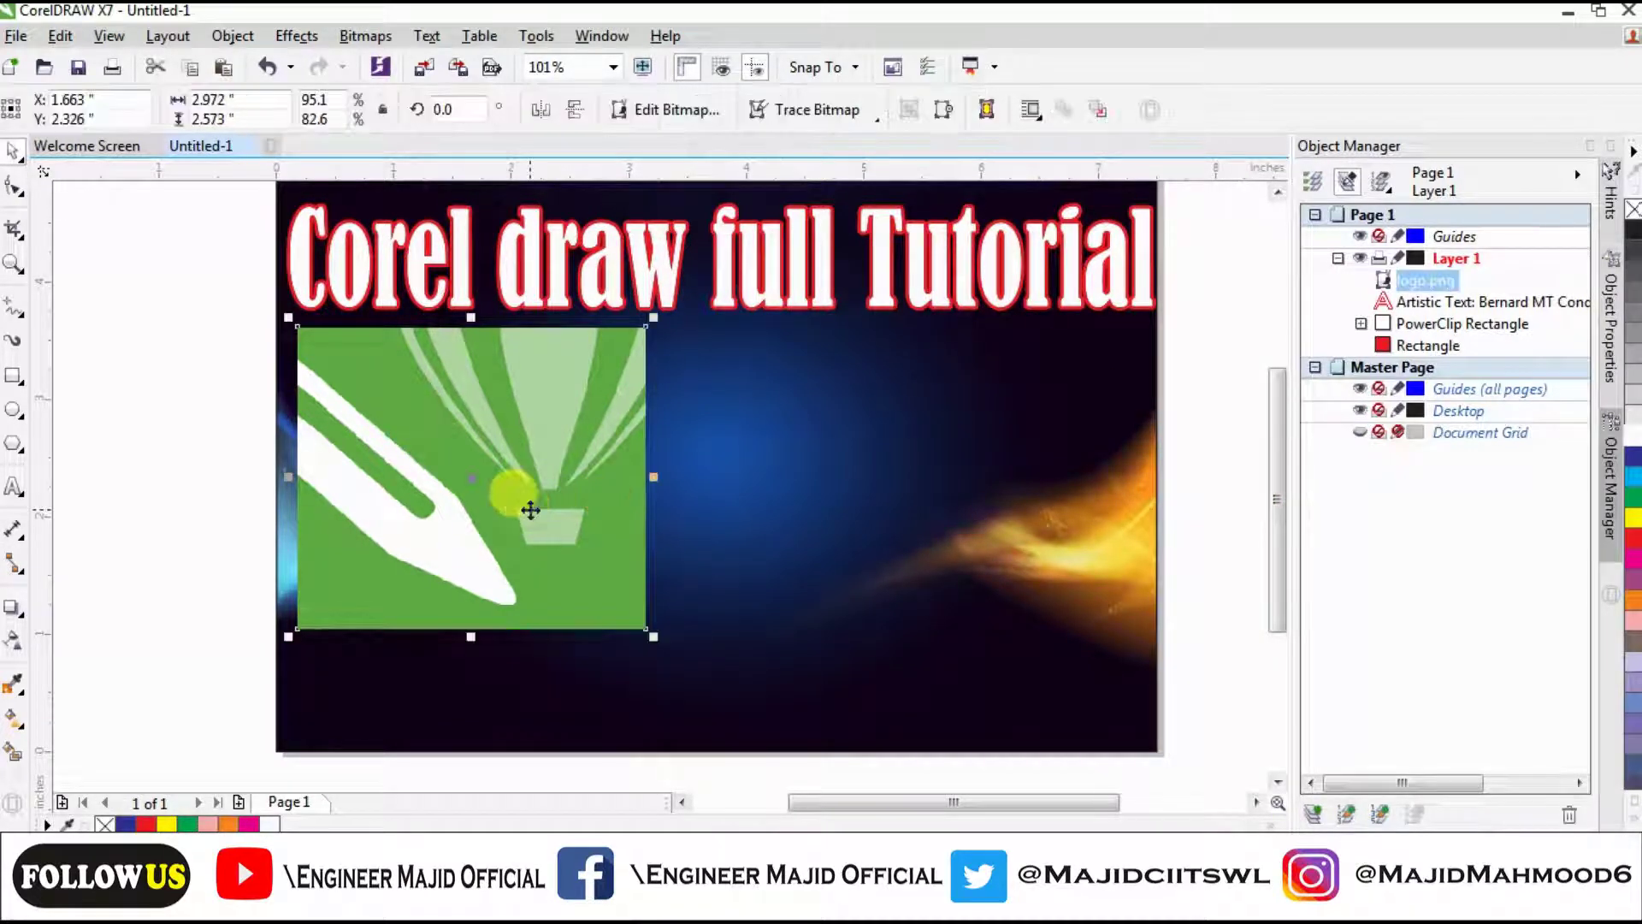
left_click(209, 462)
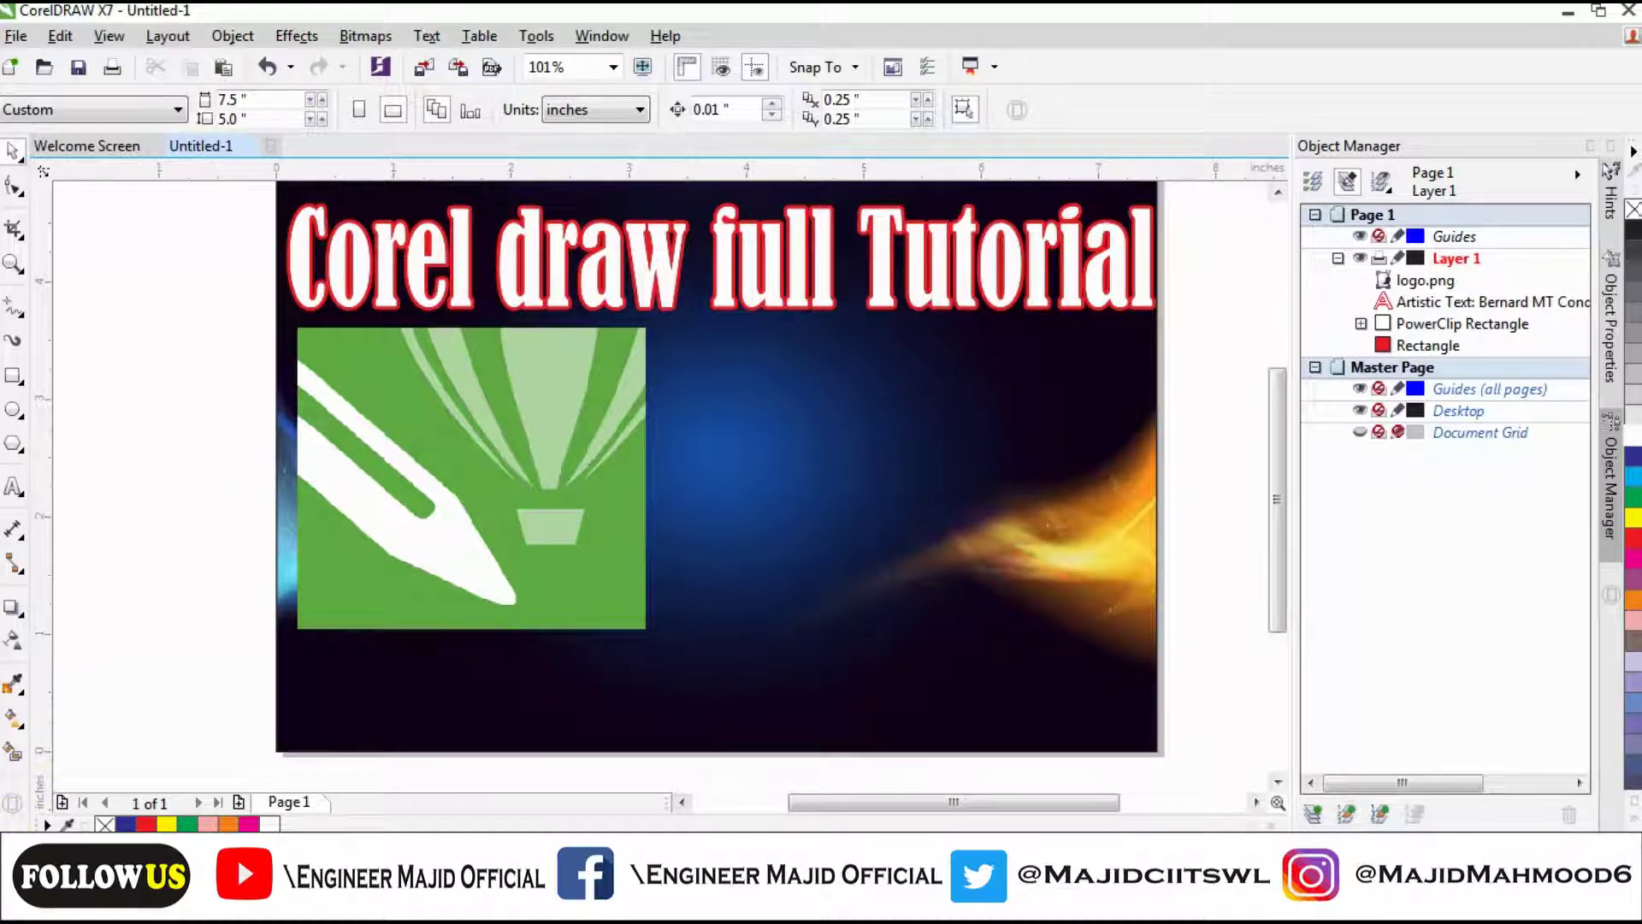
Launch InPage 2012 and create a new document with the default page settings.
key("super")
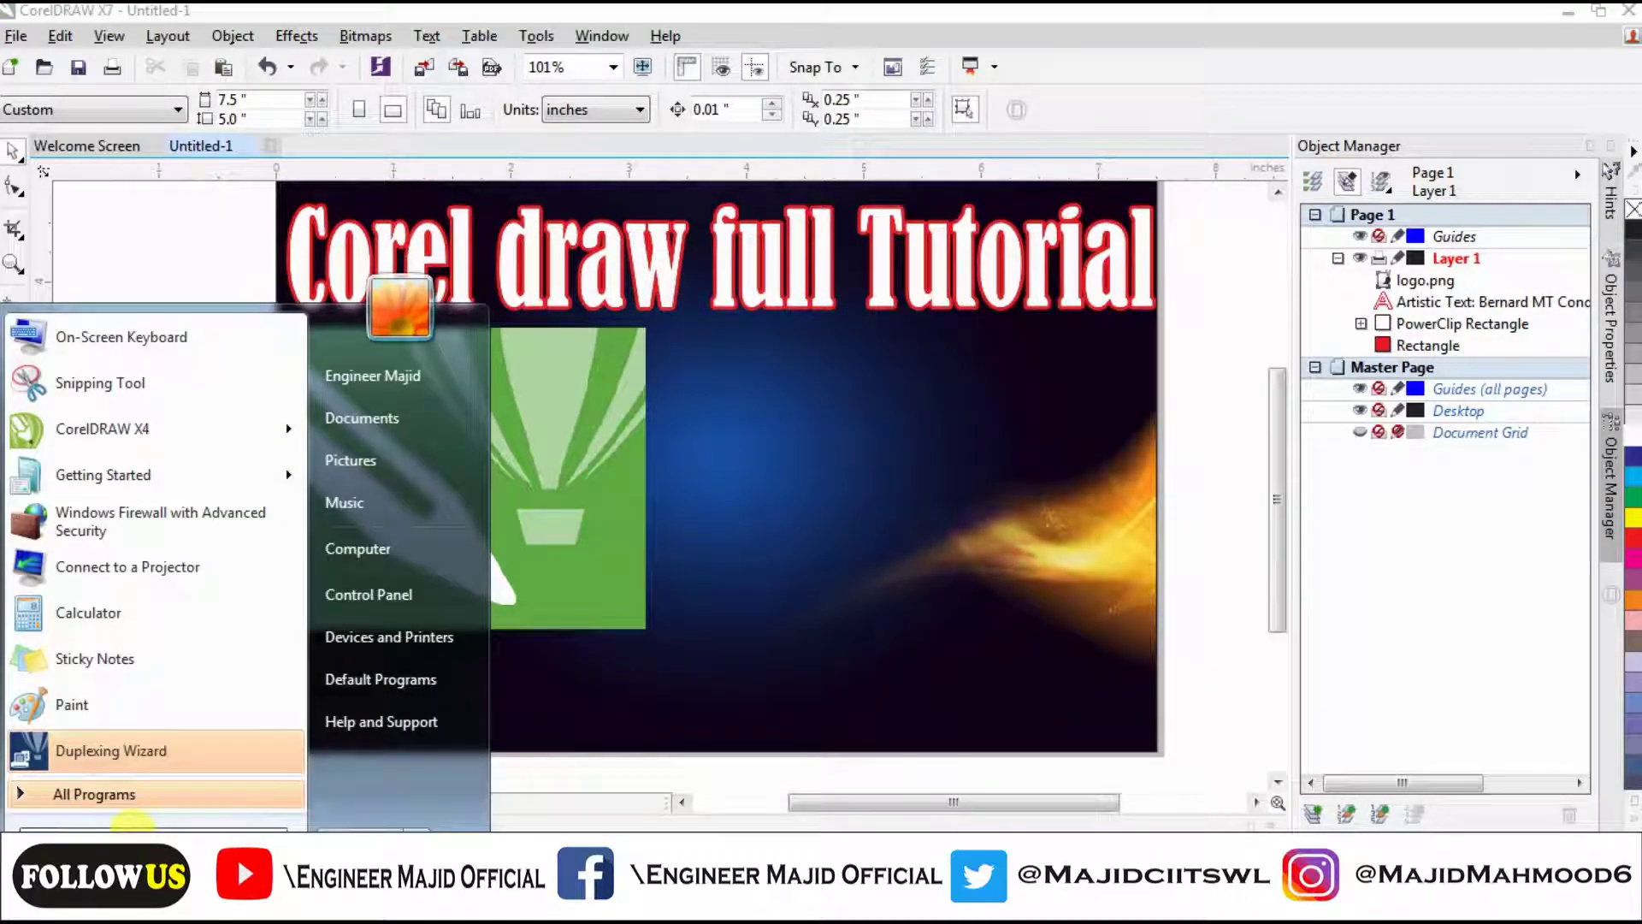
type("c")
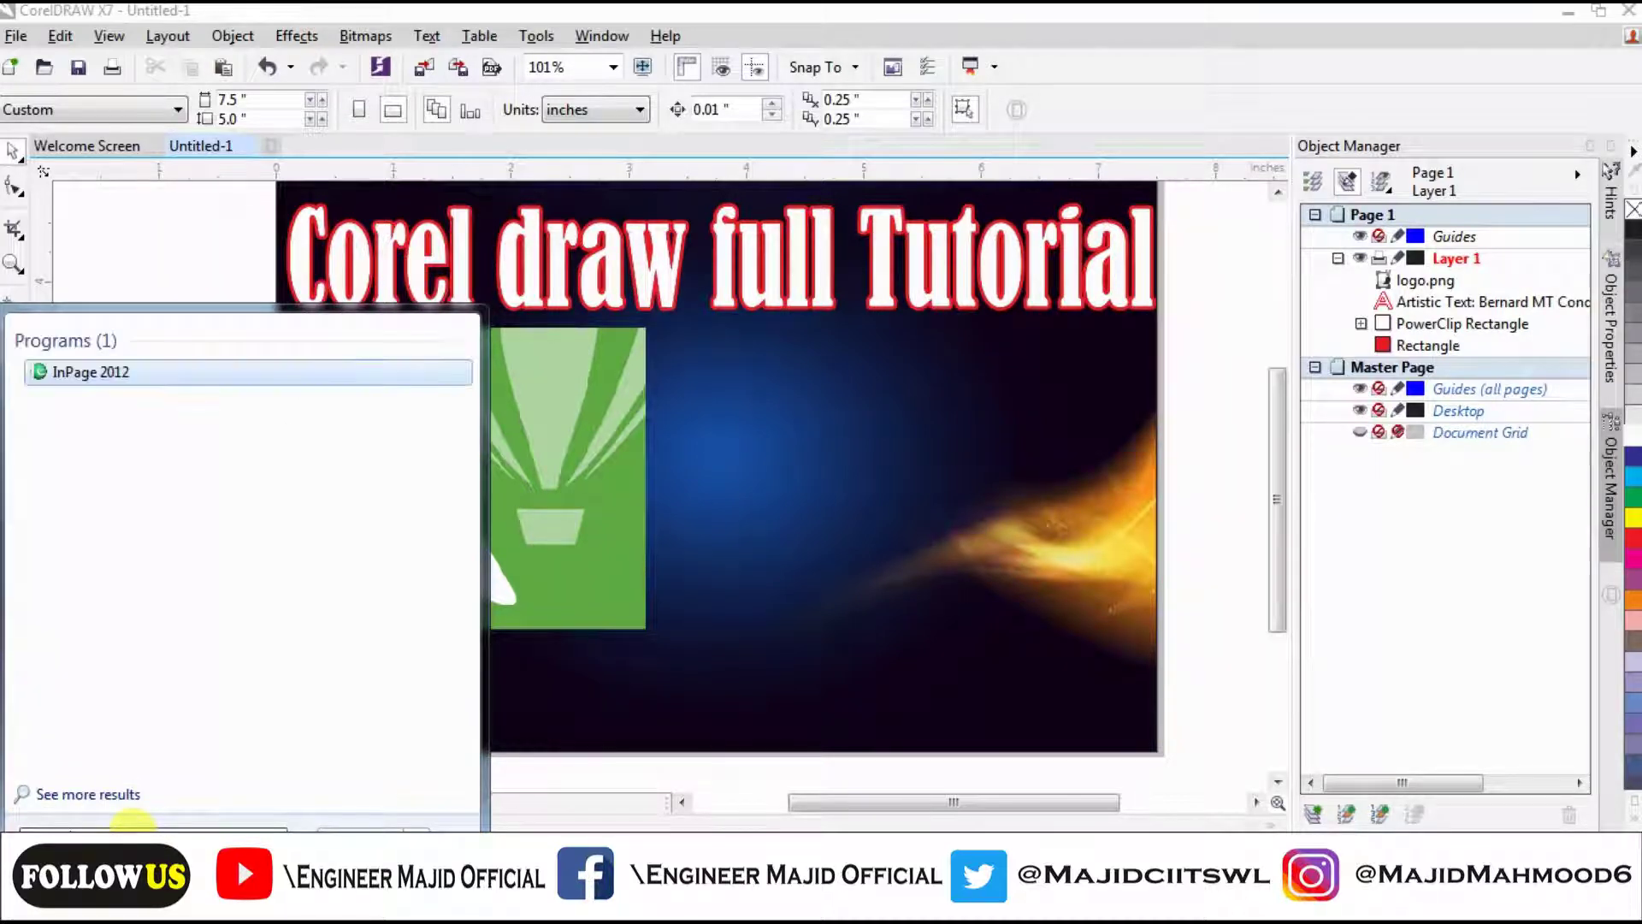
left_click(120, 376)
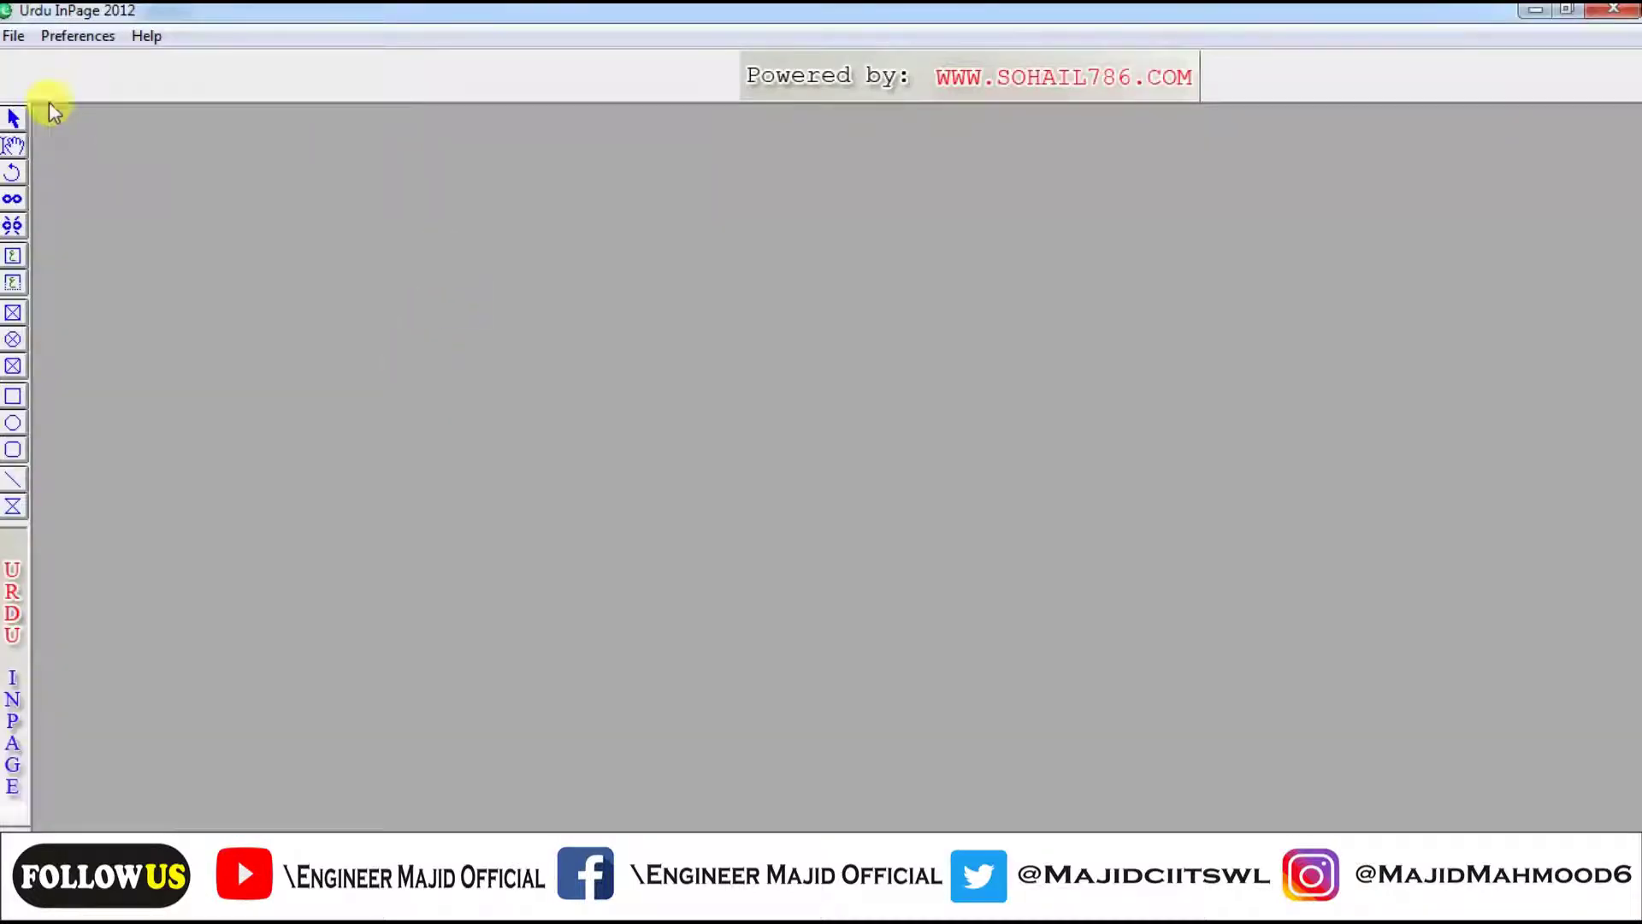
left_click(13, 36)
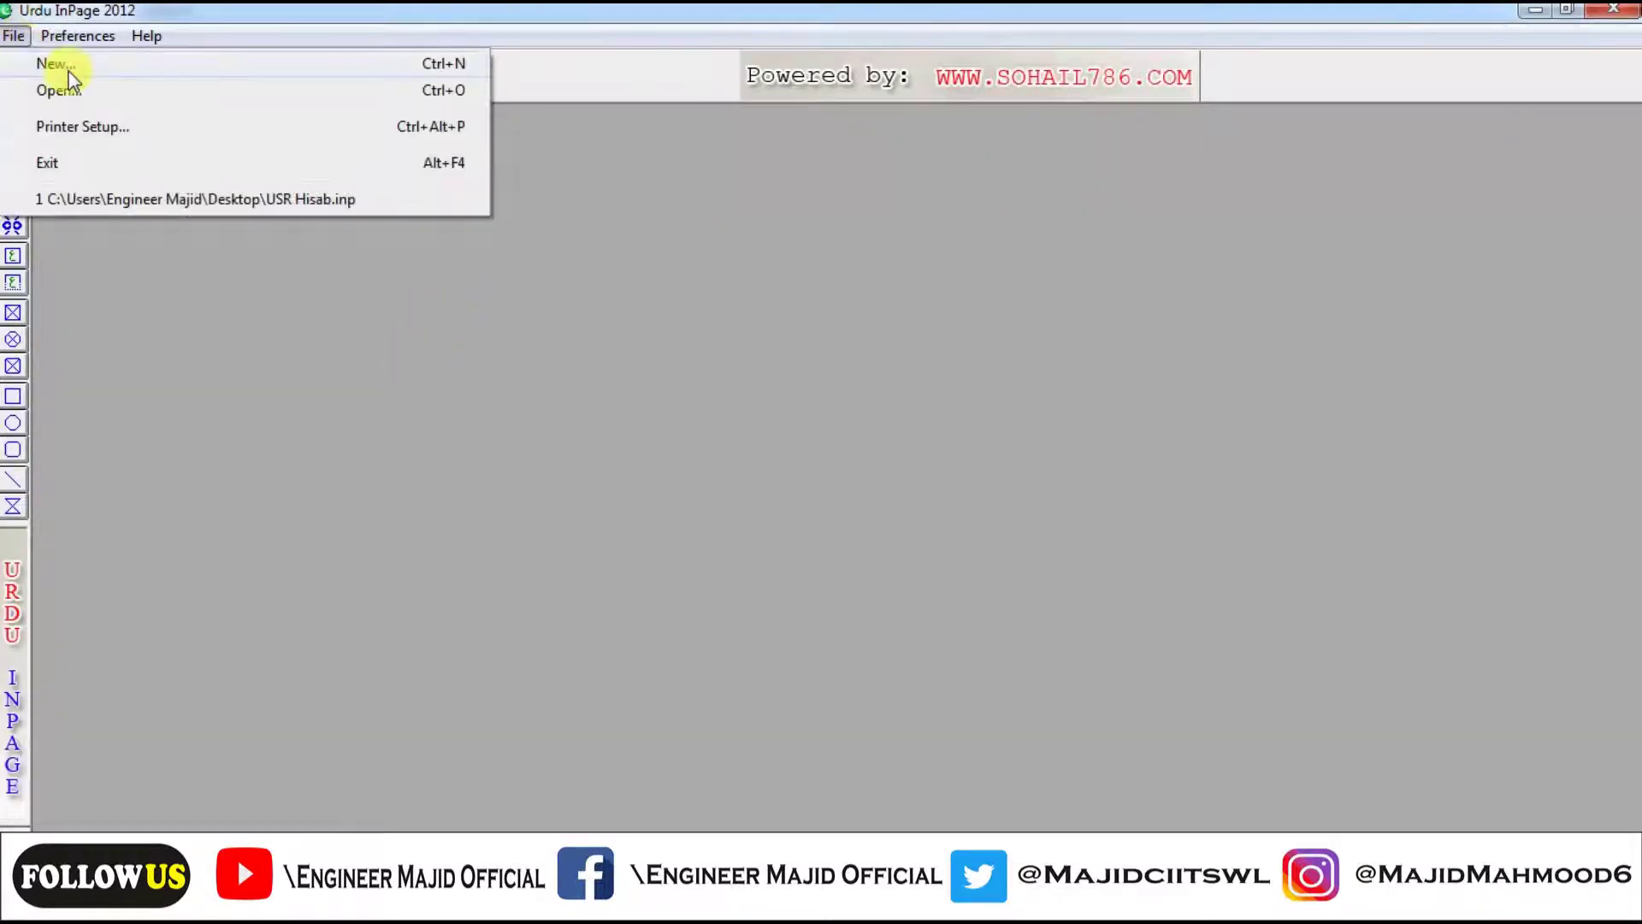
left_click(66, 72)
left_click(1006, 369)
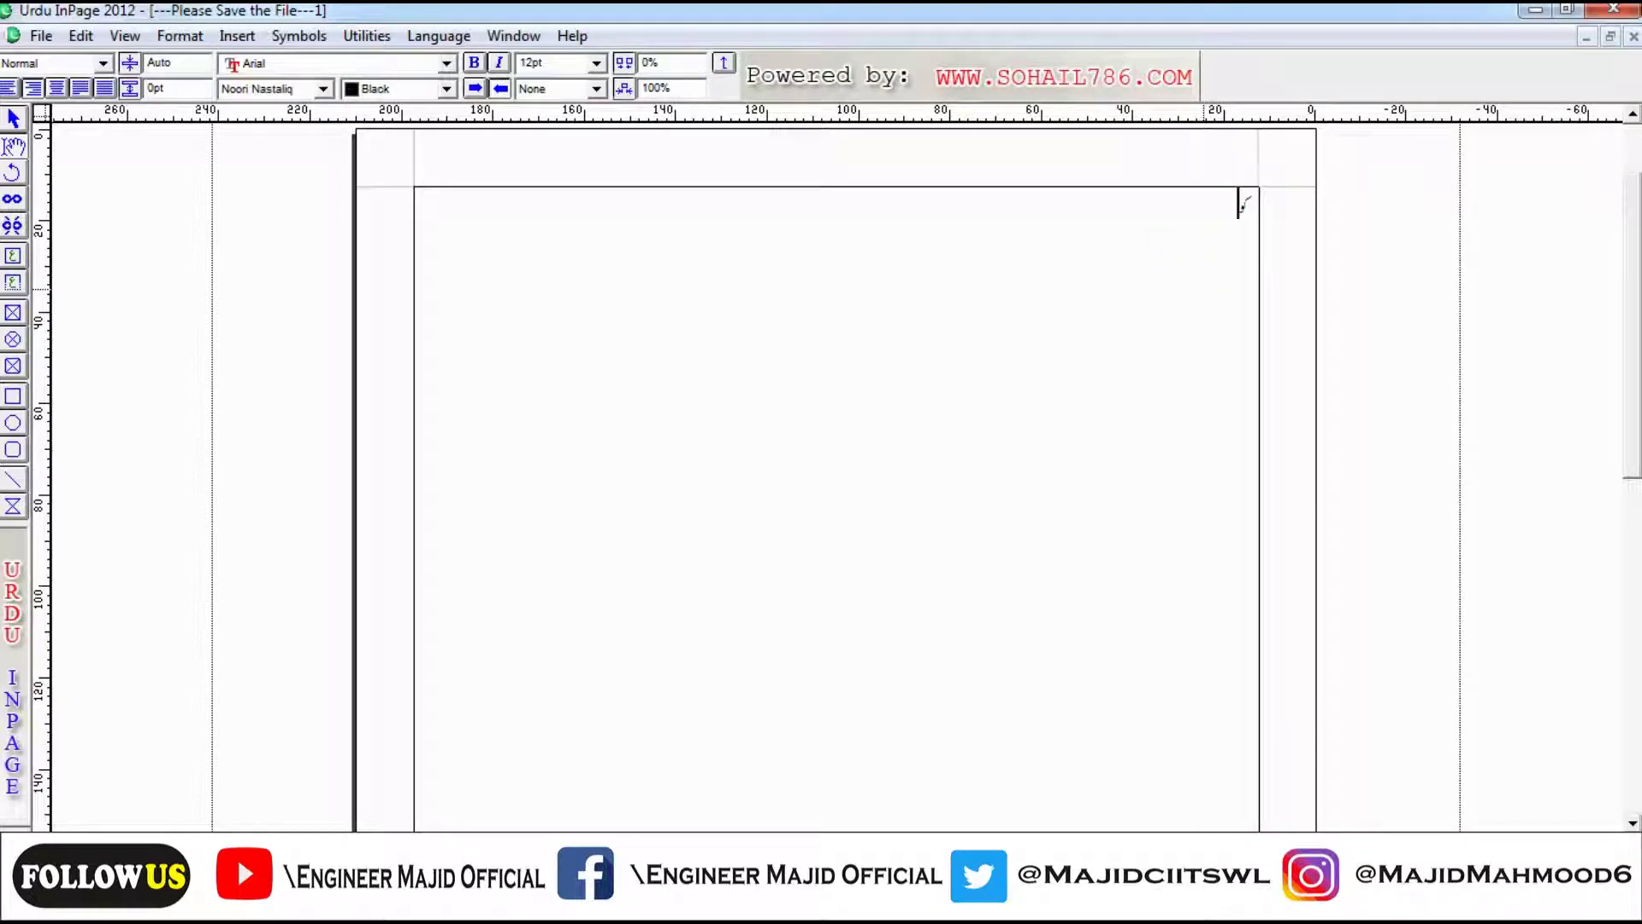
Enter the Urdu headline "کورل ڈرا مکمل X7 تفصیل" on the first line of the page, with X7 in English characters.
type("ب")
type("رل")
type(" ڈرا")
type(" مکم")
key("BackSpace")
type("مل ت")
key("BackSpace")
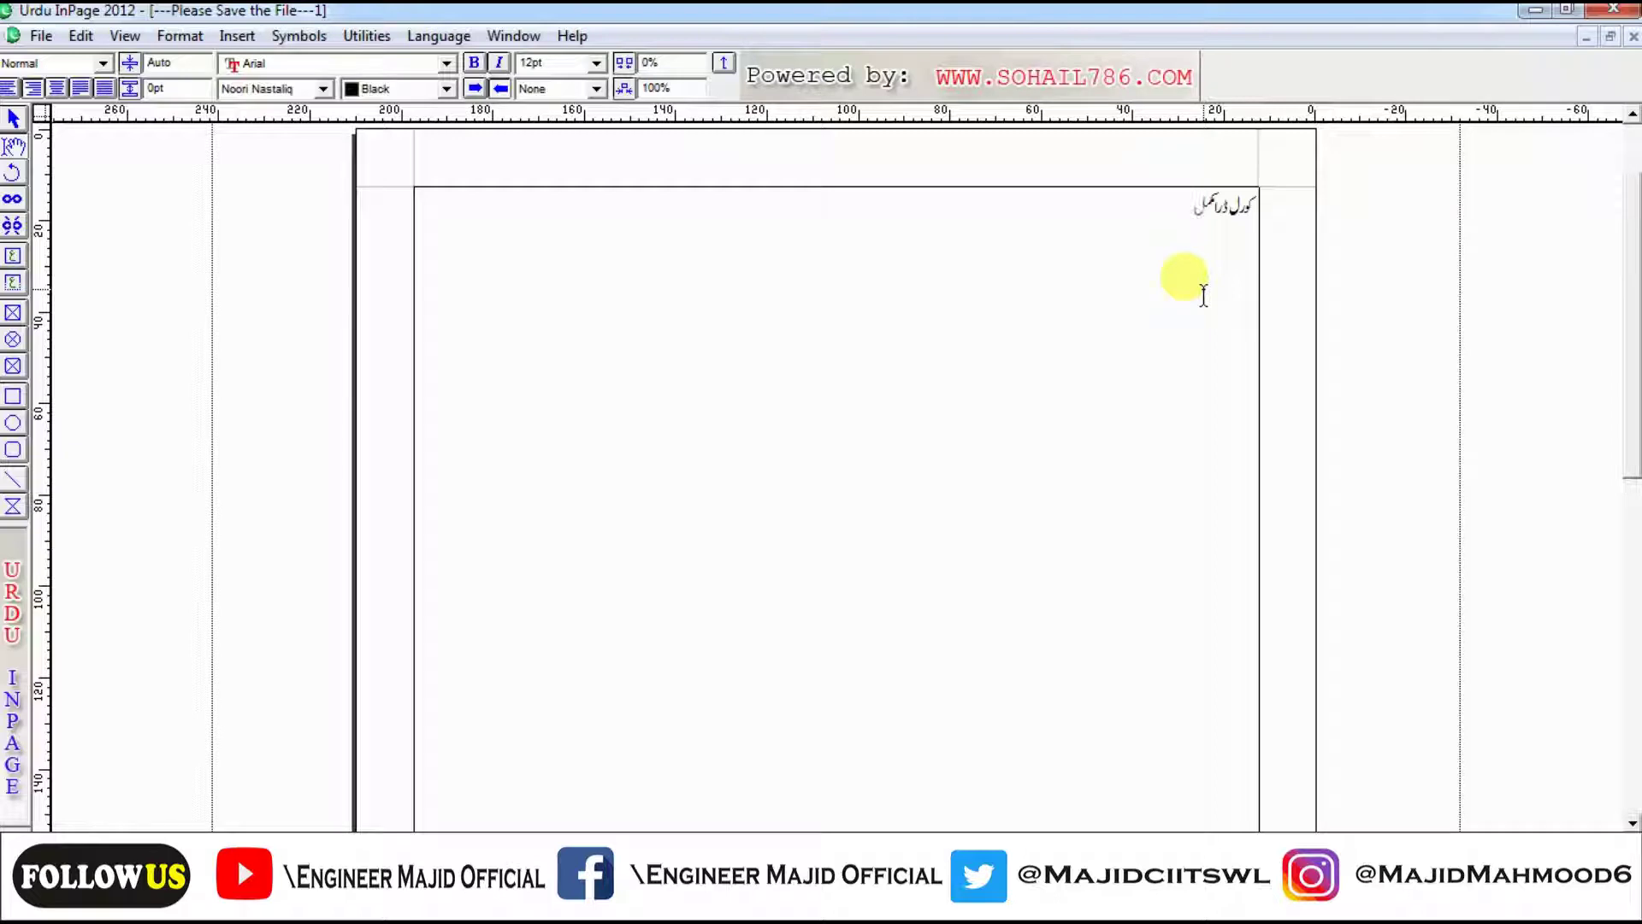
type("x")
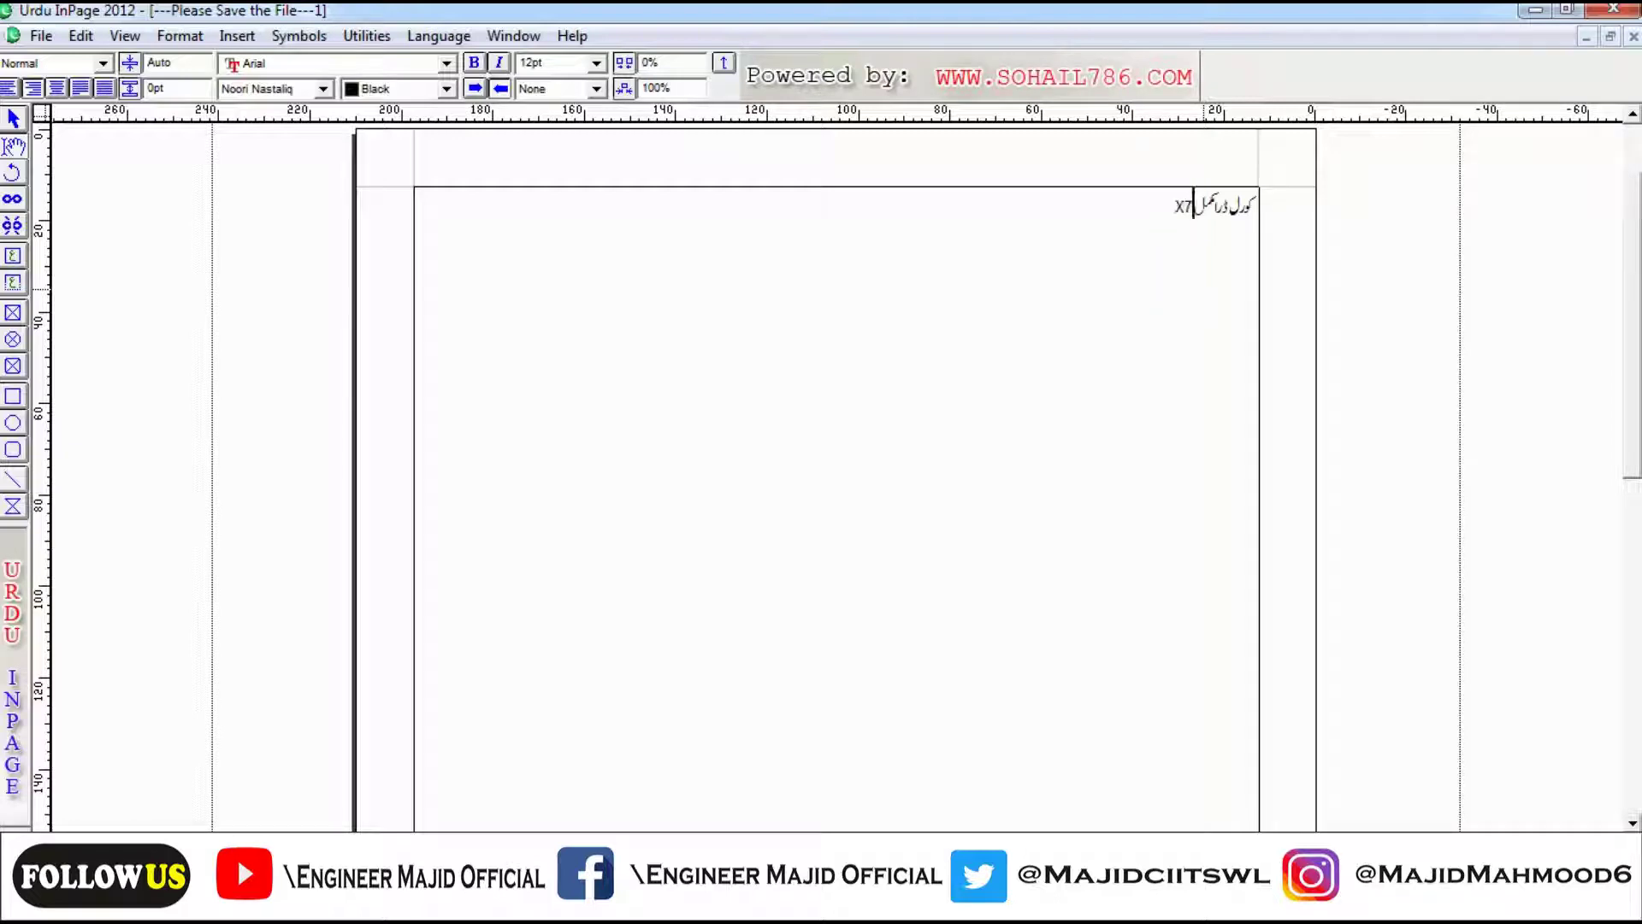
type("7ٹ")
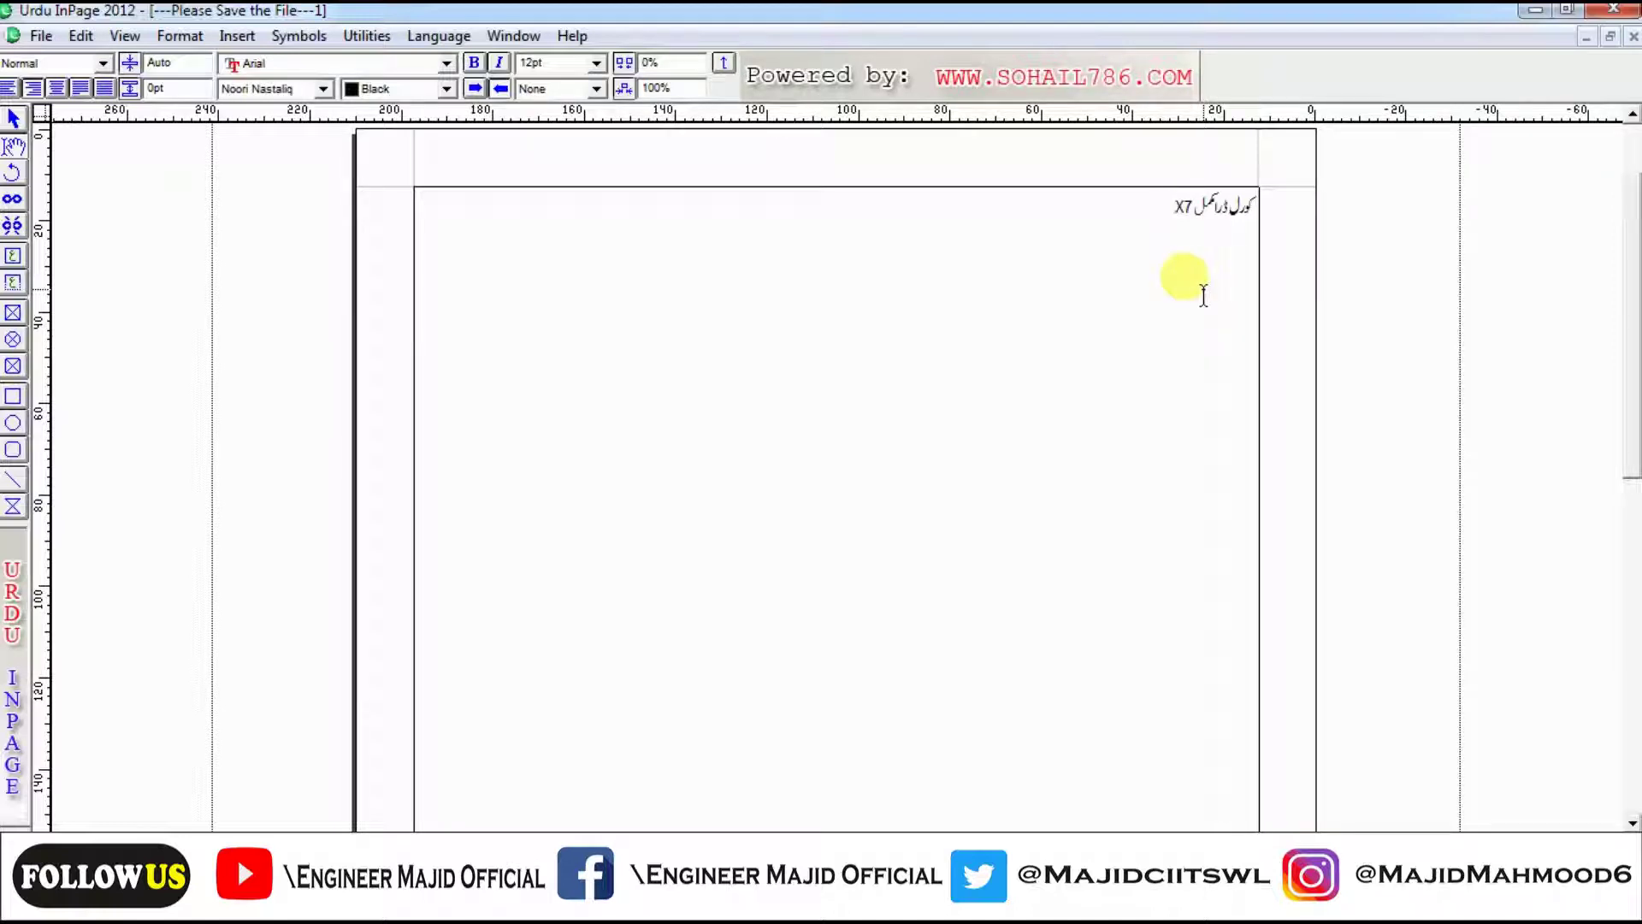
type("ٹ")
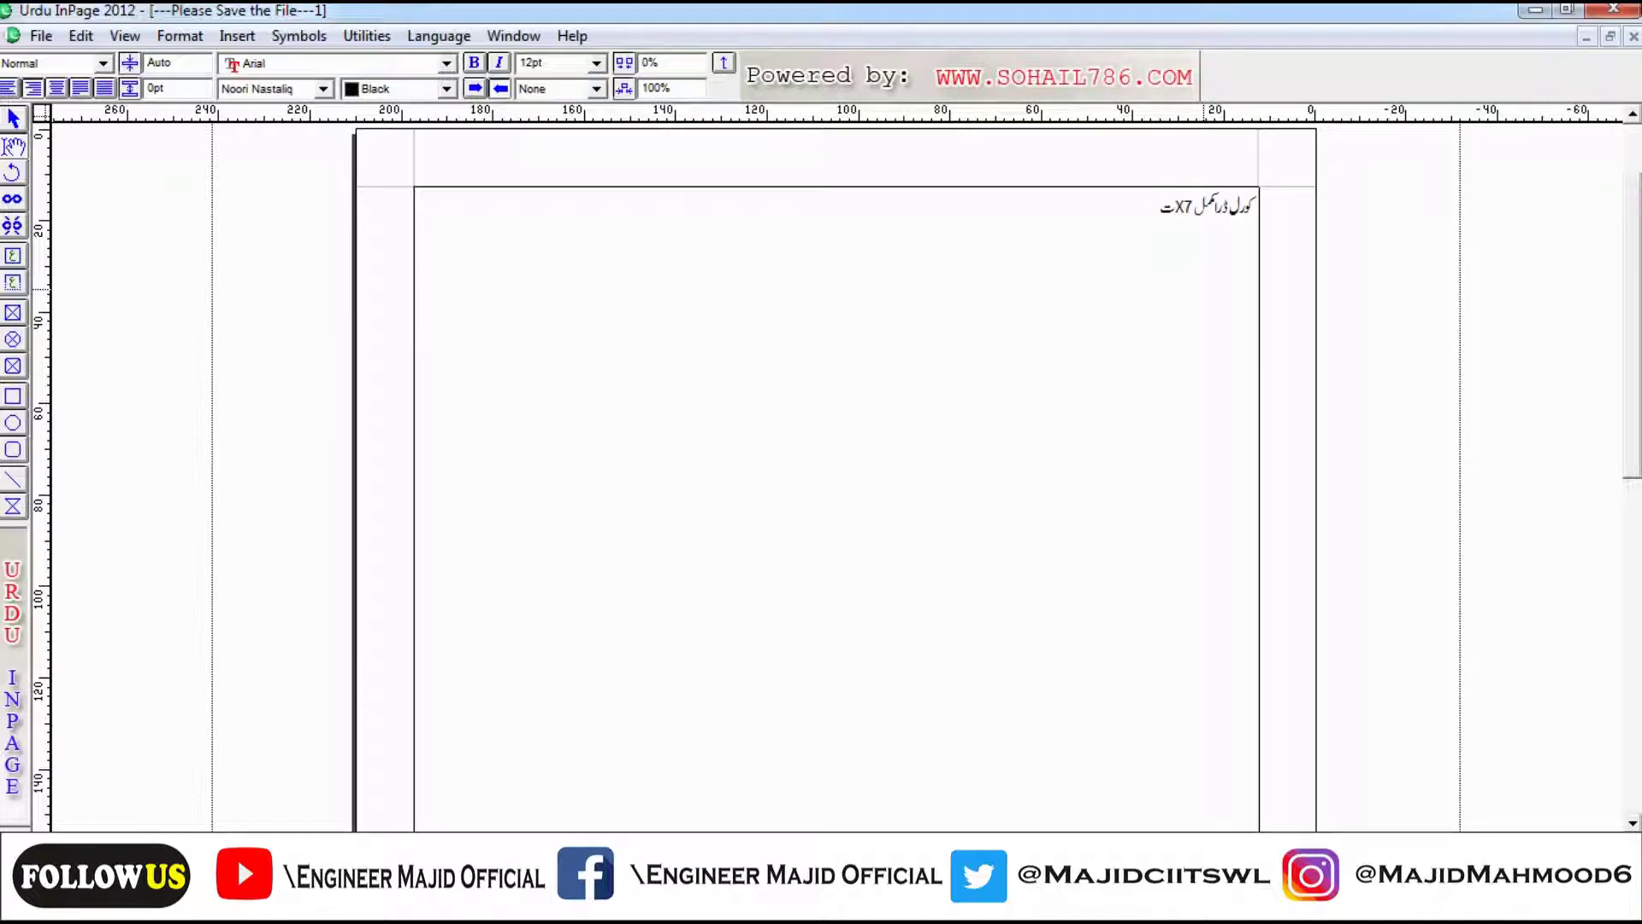
type("فصیل")
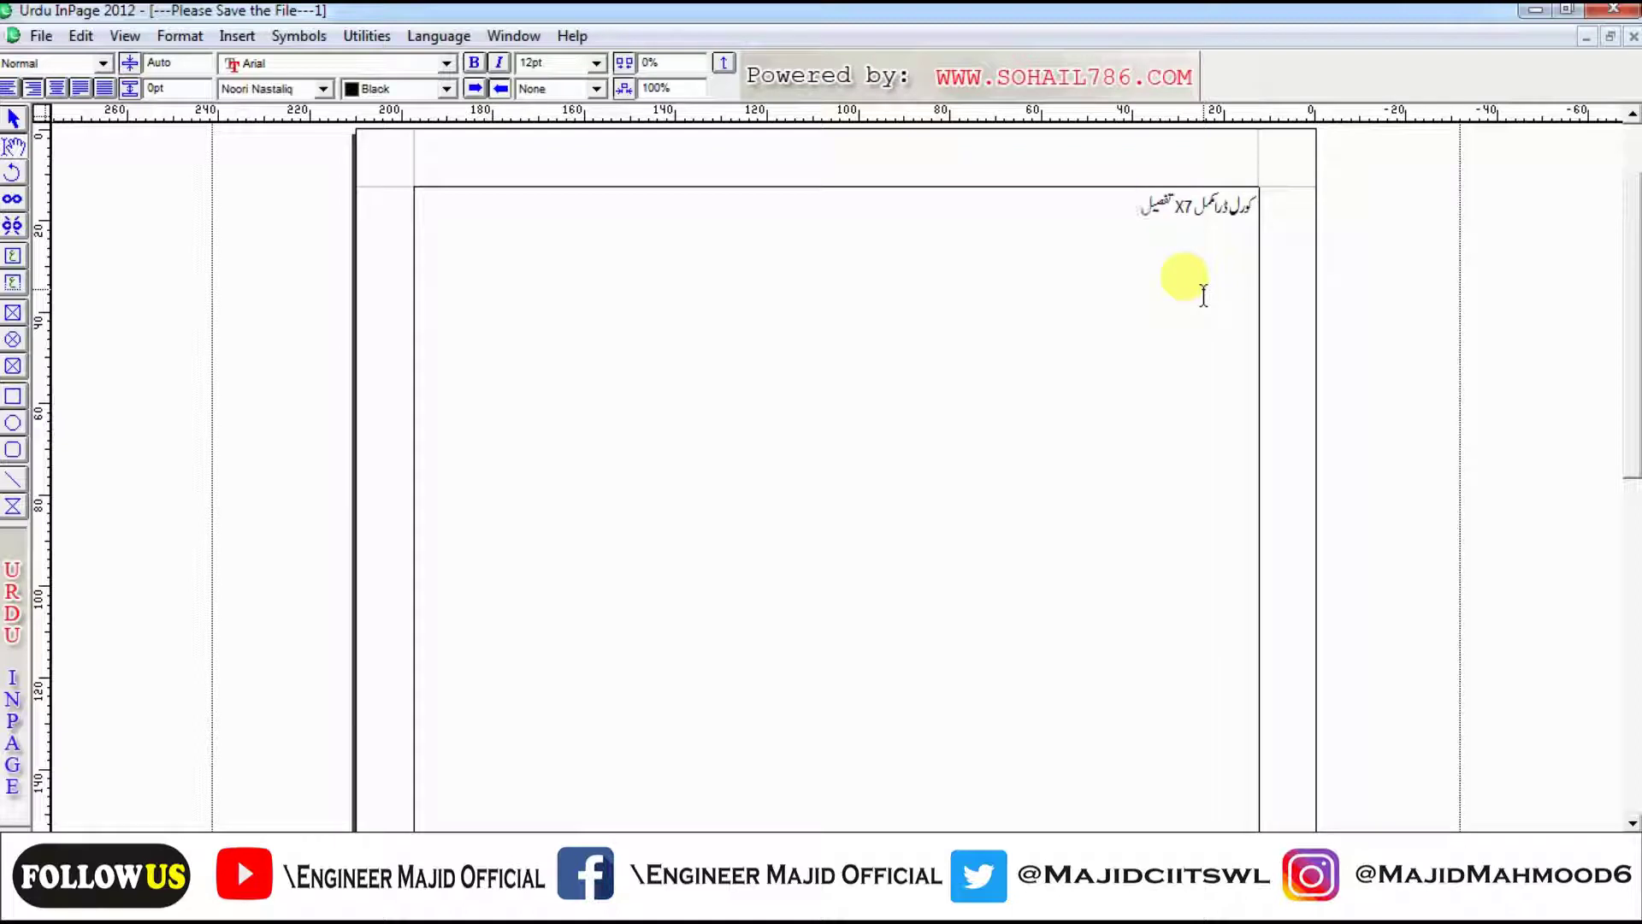
Enlarge the whole Urdu headline, trying 48 pt before setting its font size to 60 pt.
left_click_drag(1100, 213, 1249, 209)
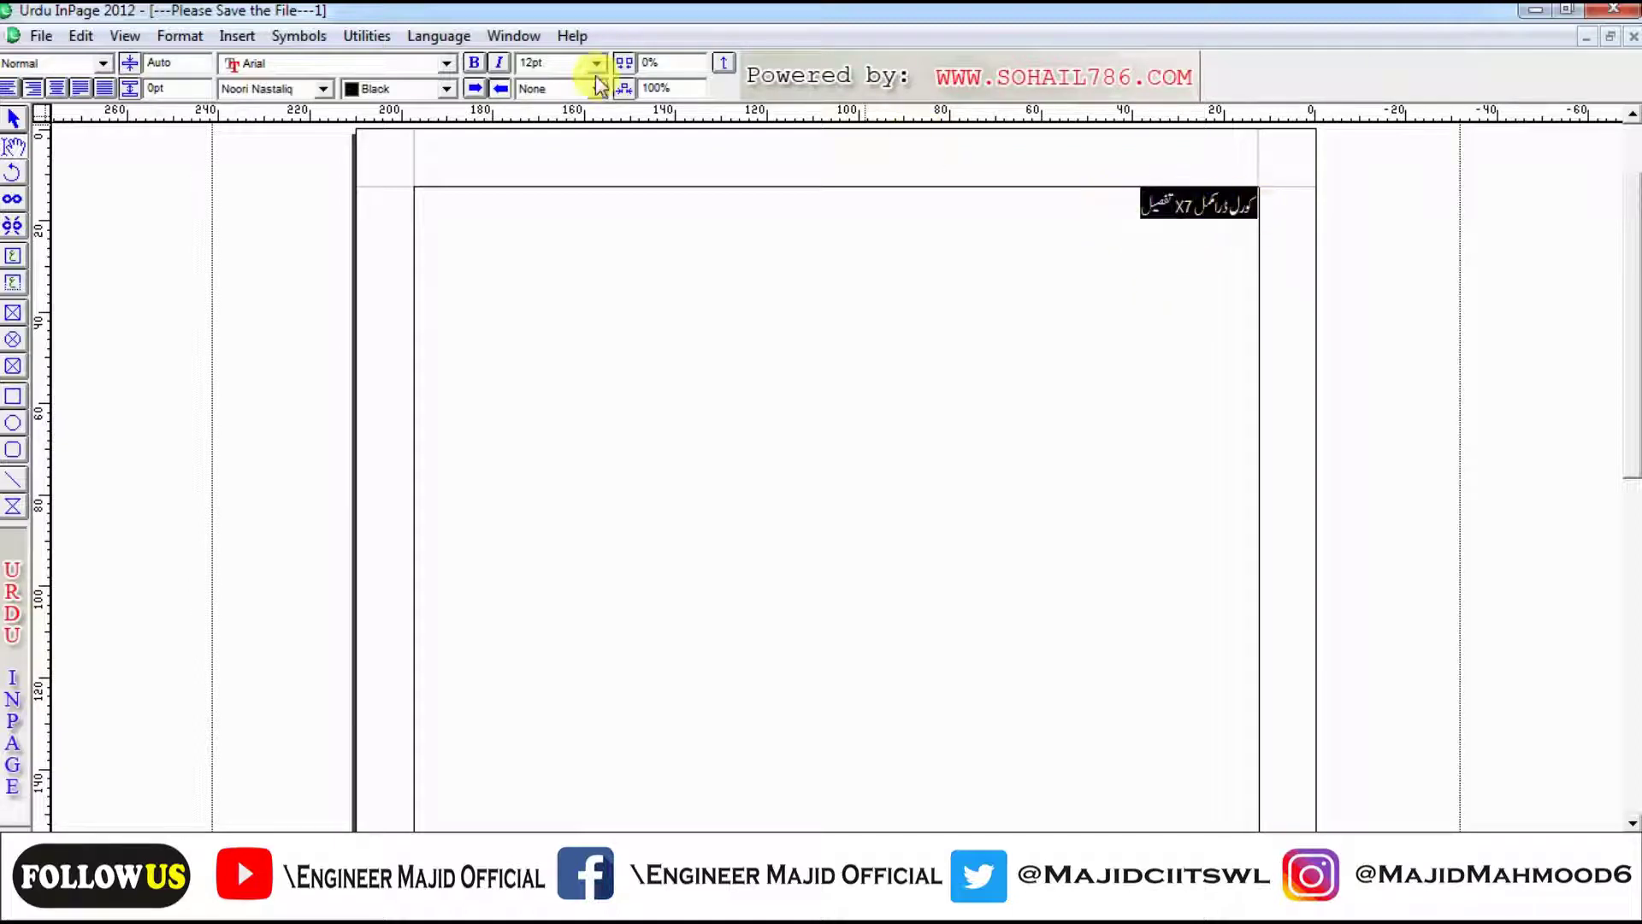
left_click(445, 65)
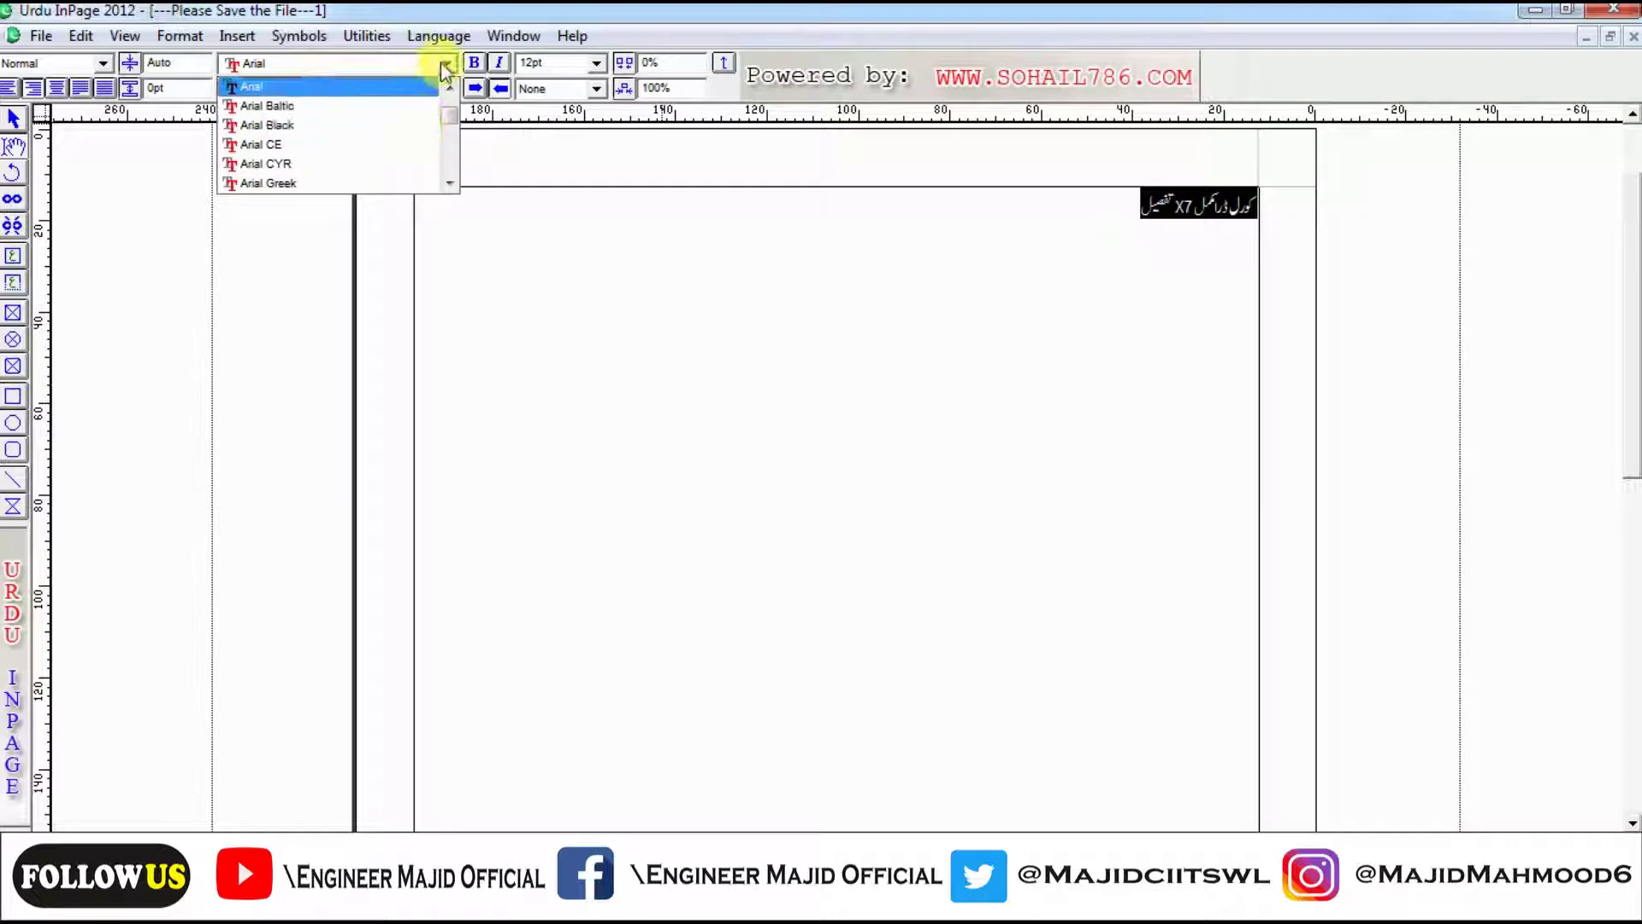
left_click(449, 63)
left_click(448, 64)
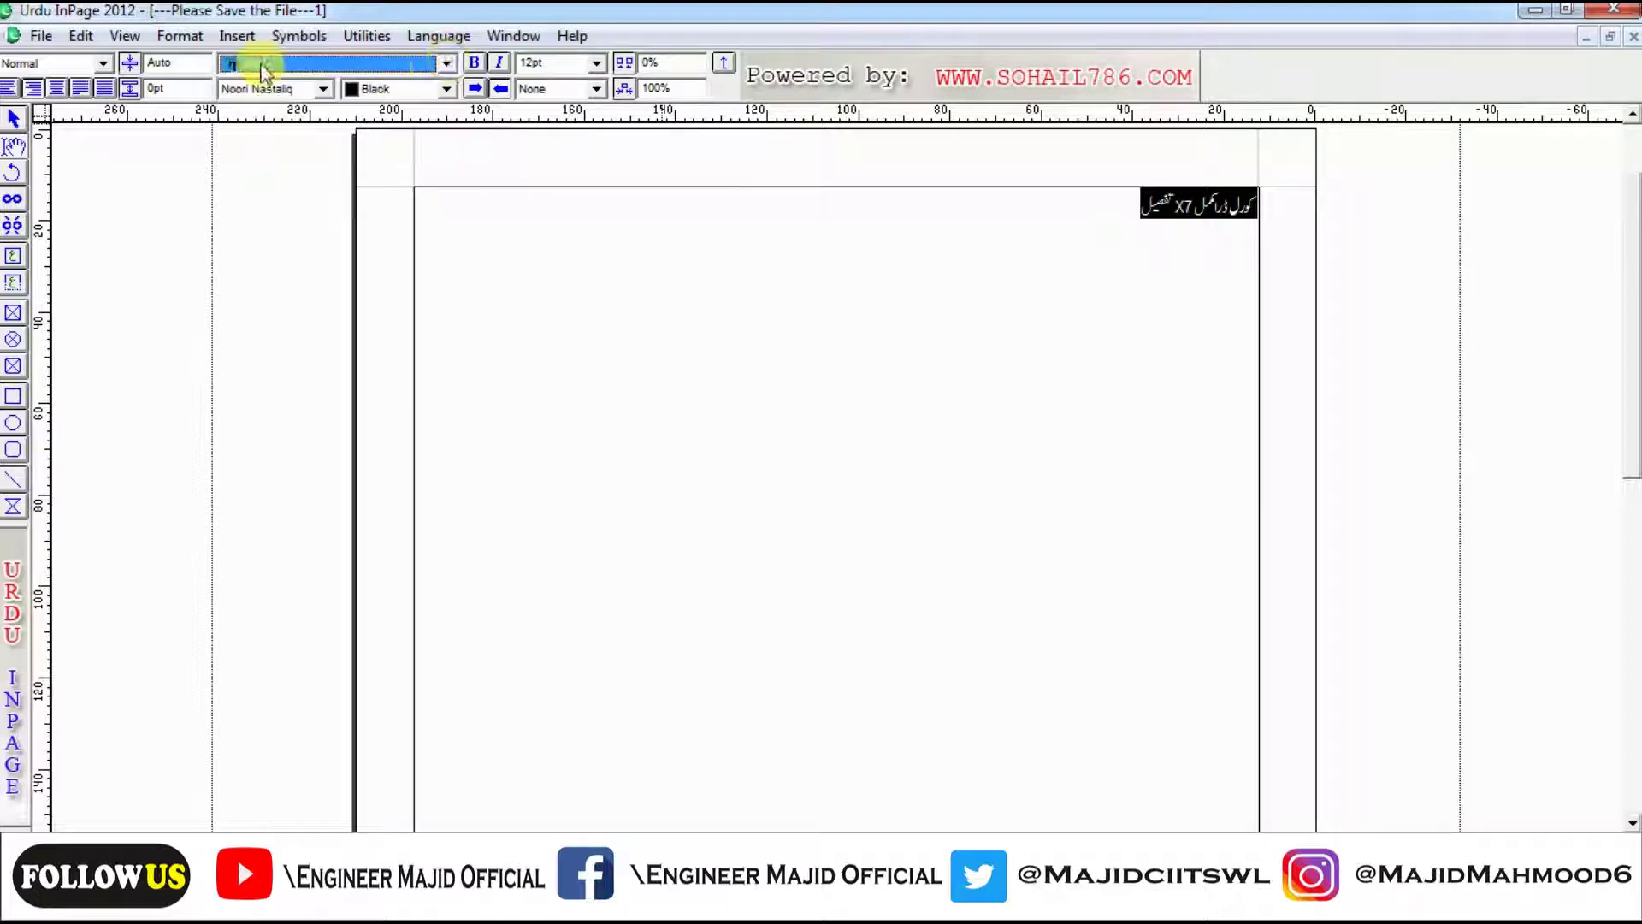
left_click(597, 64)
left_click(567, 185)
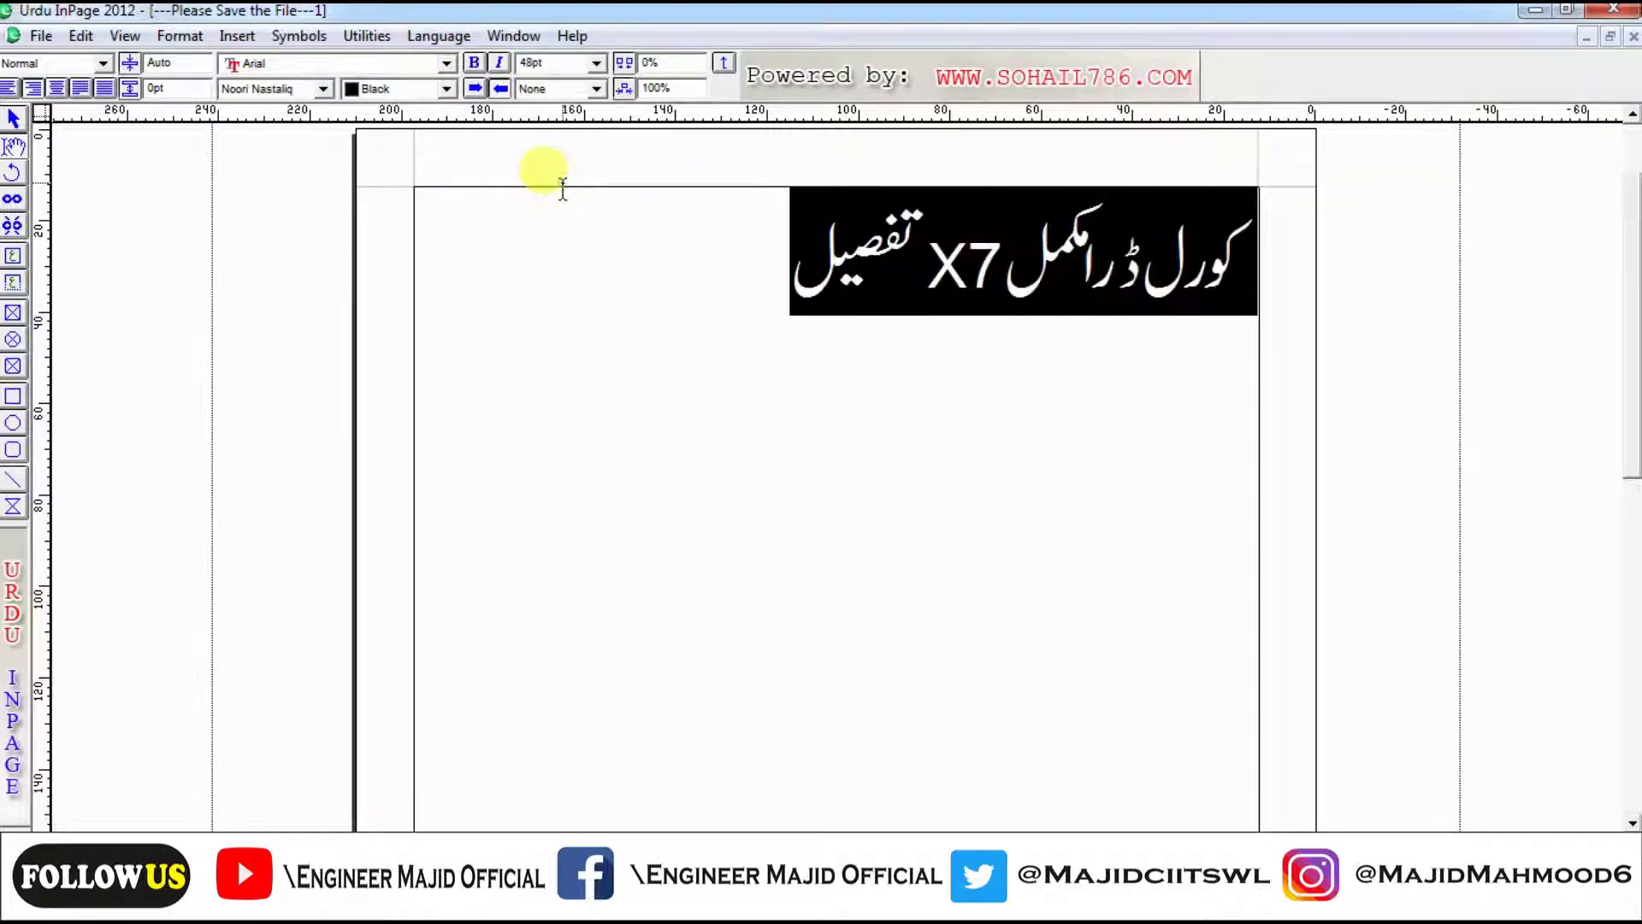
left_click(597, 64)
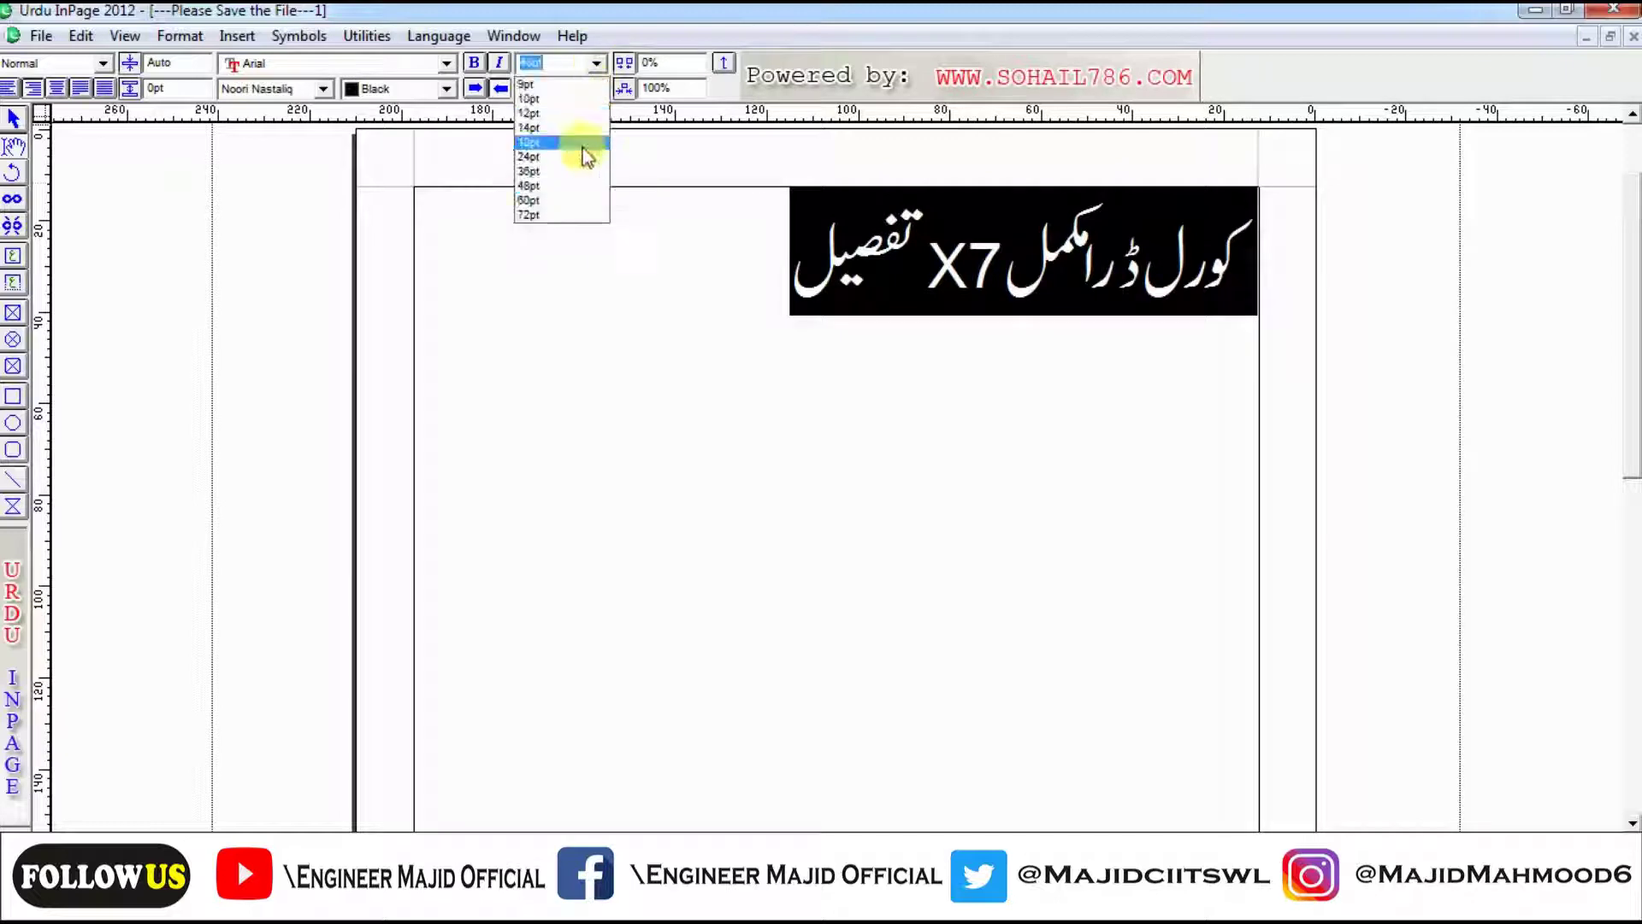
left_click(579, 202)
left_click(583, 329)
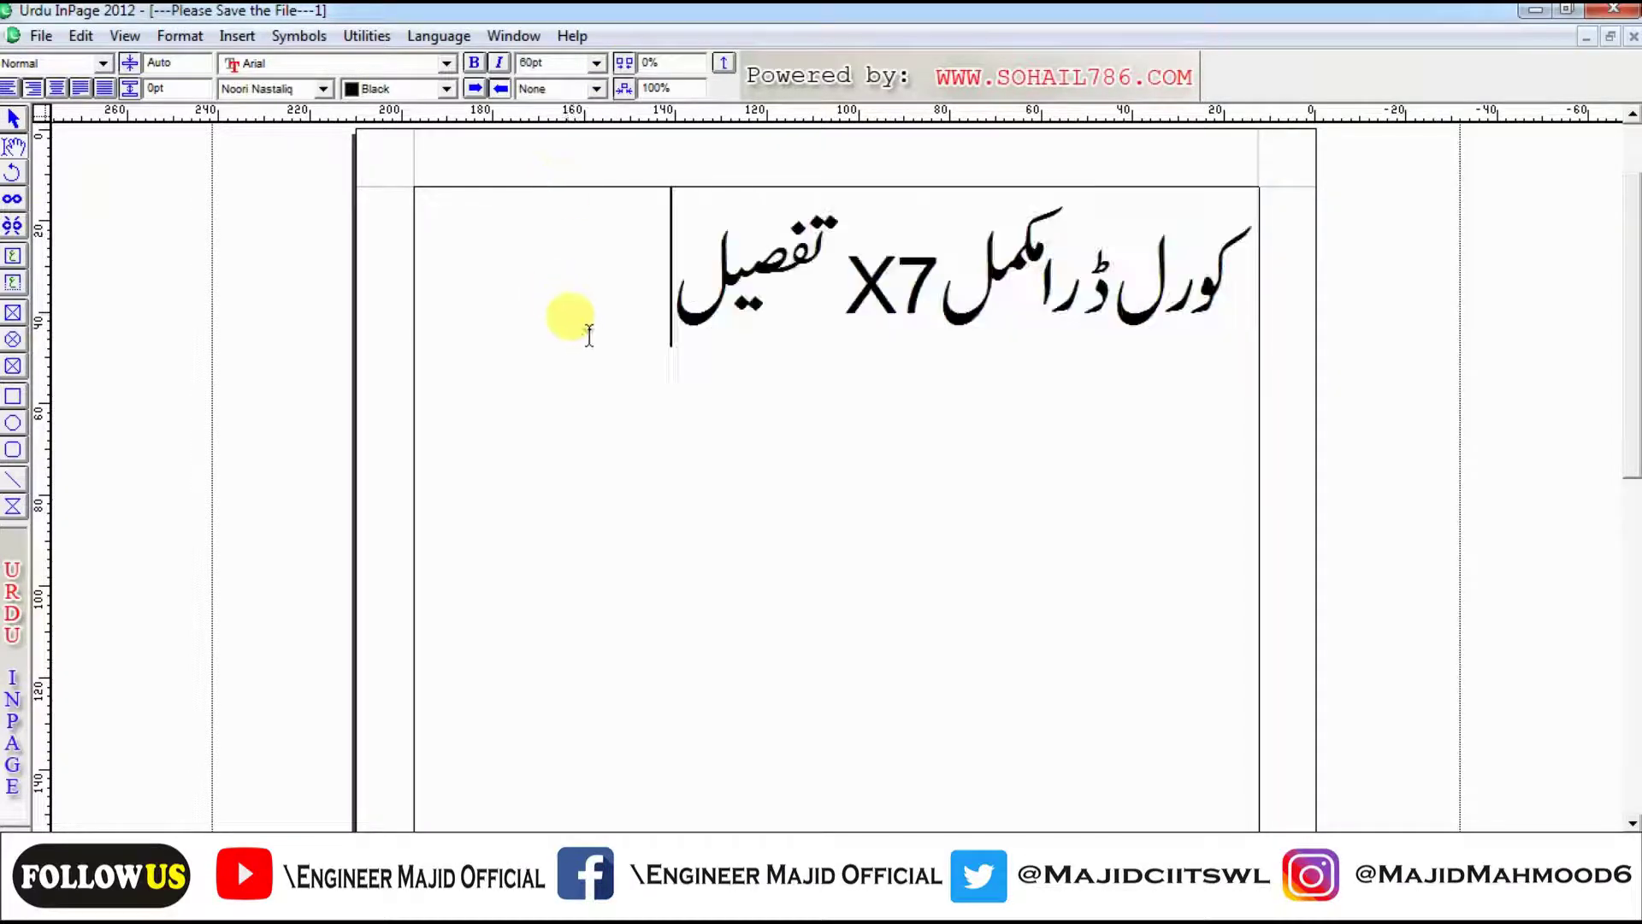
Try the Noori Character, Aasaar and Aasaar Contour fonts on the whole headline, settle on Aseer and deselect the text.
left_click_drag(631, 259, 1244, 338)
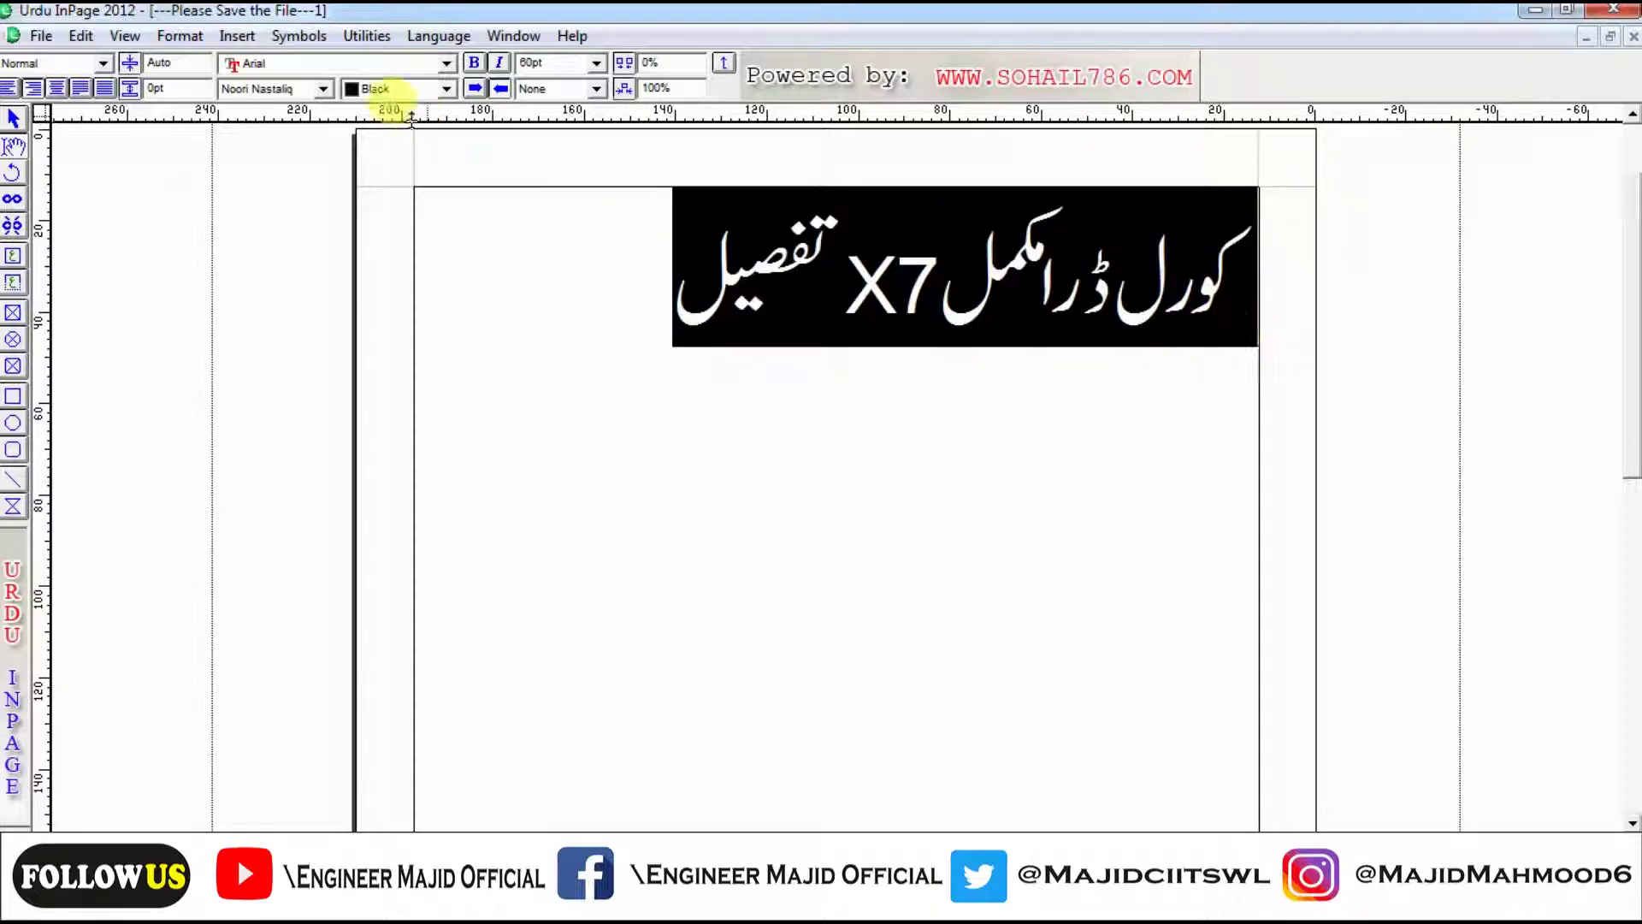
left_click(323, 89)
left_click(325, 128)
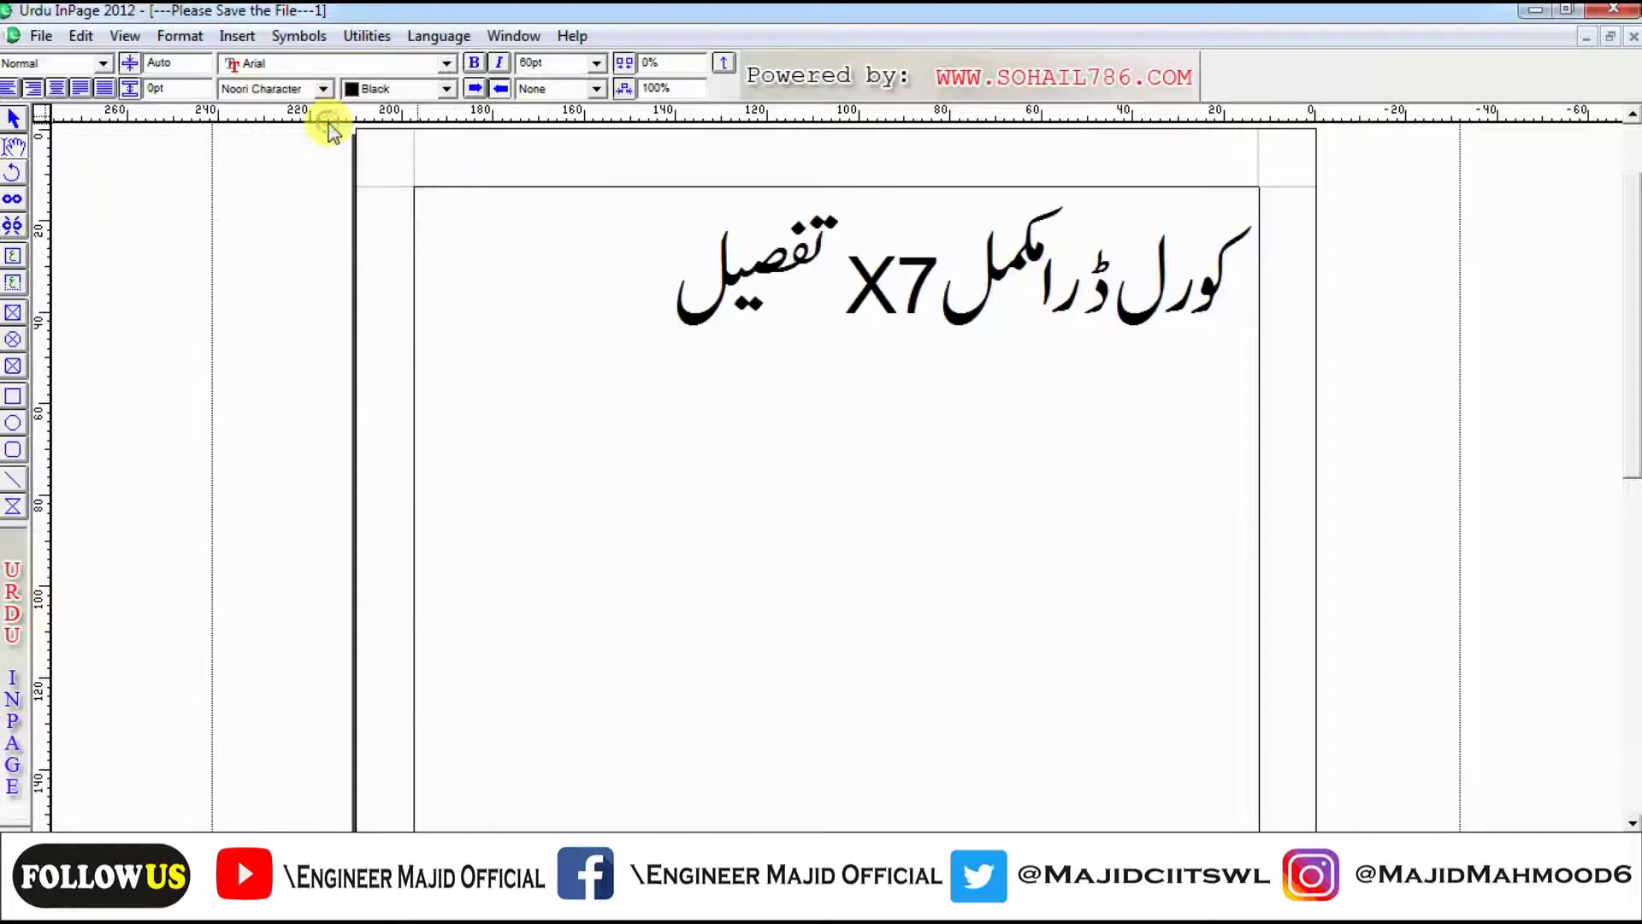
left_click(323, 89)
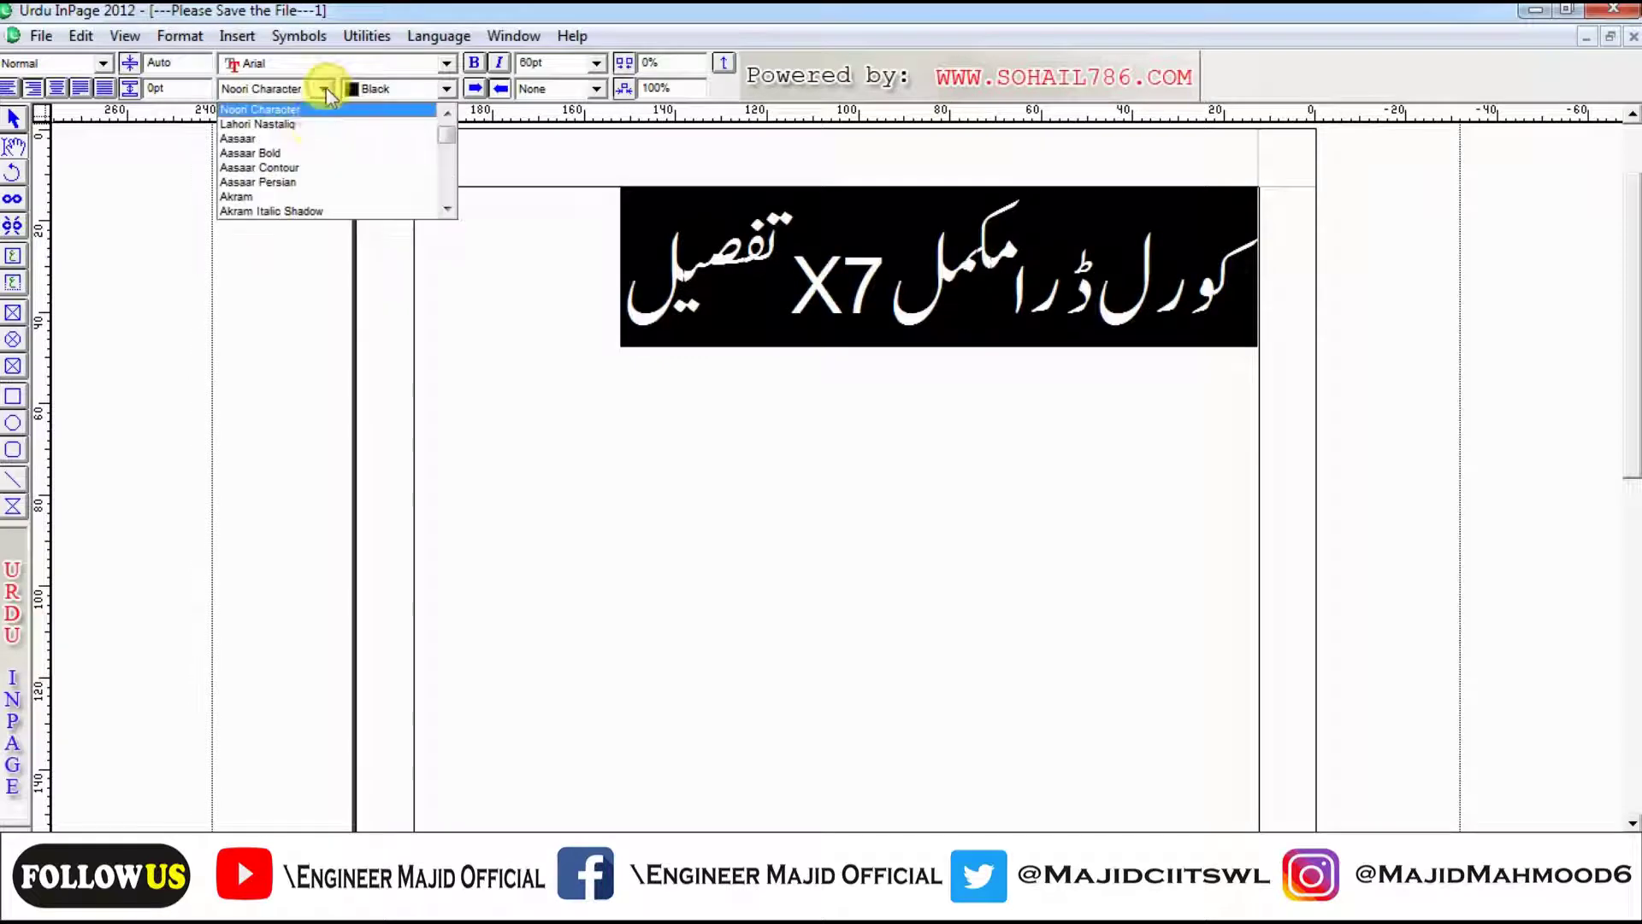
left_click(315, 142)
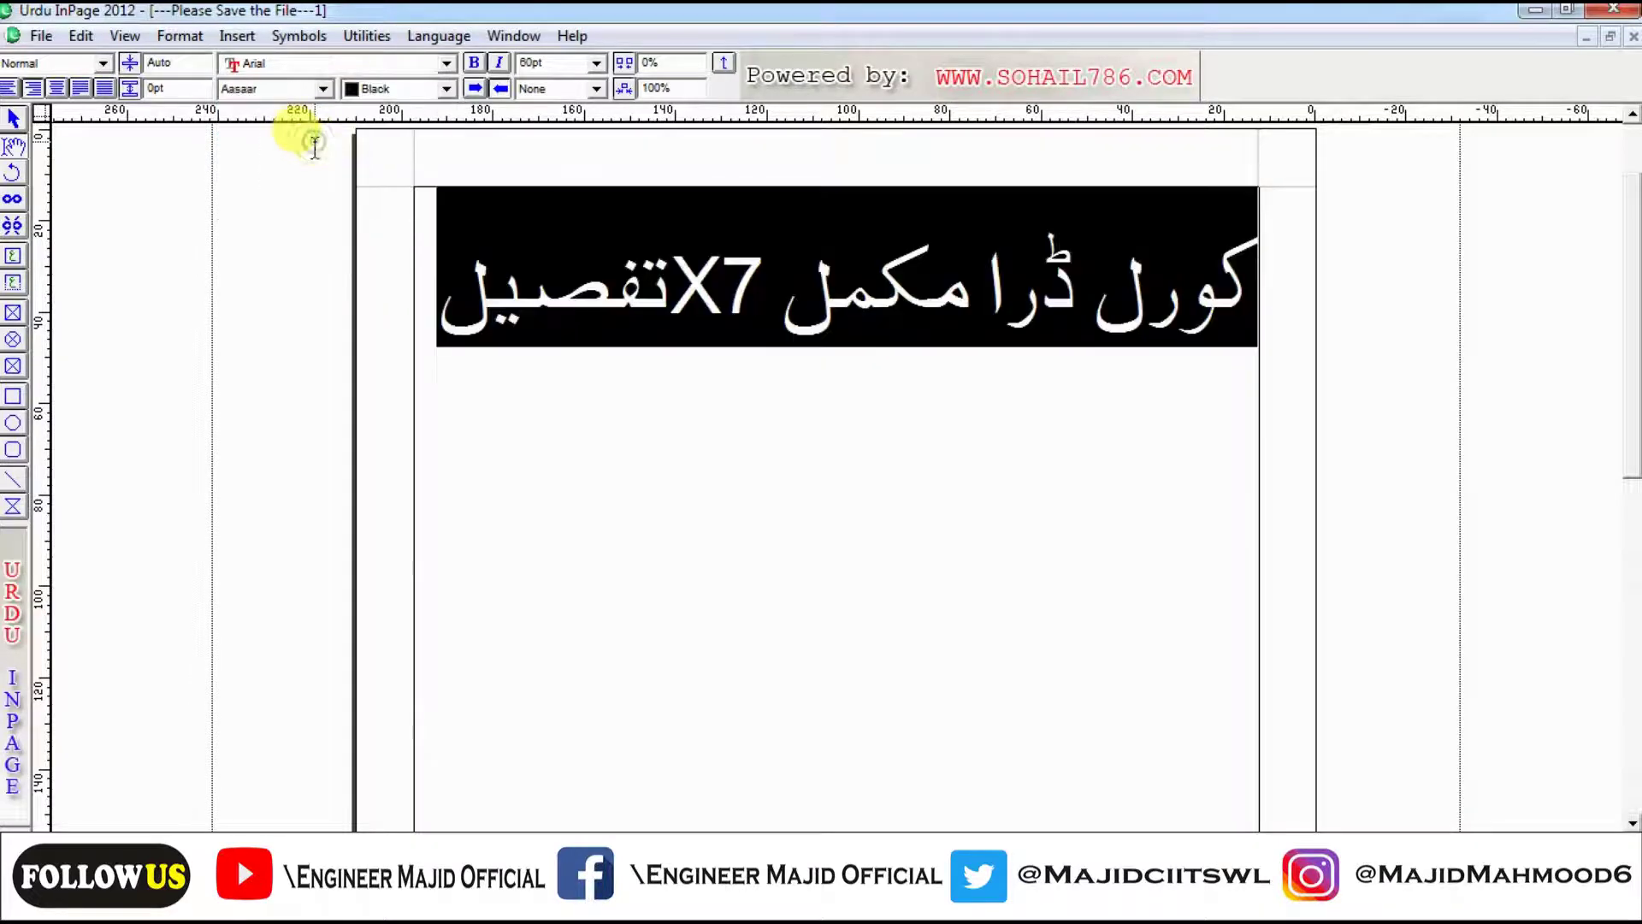
left_click(324, 89)
left_click(319, 144)
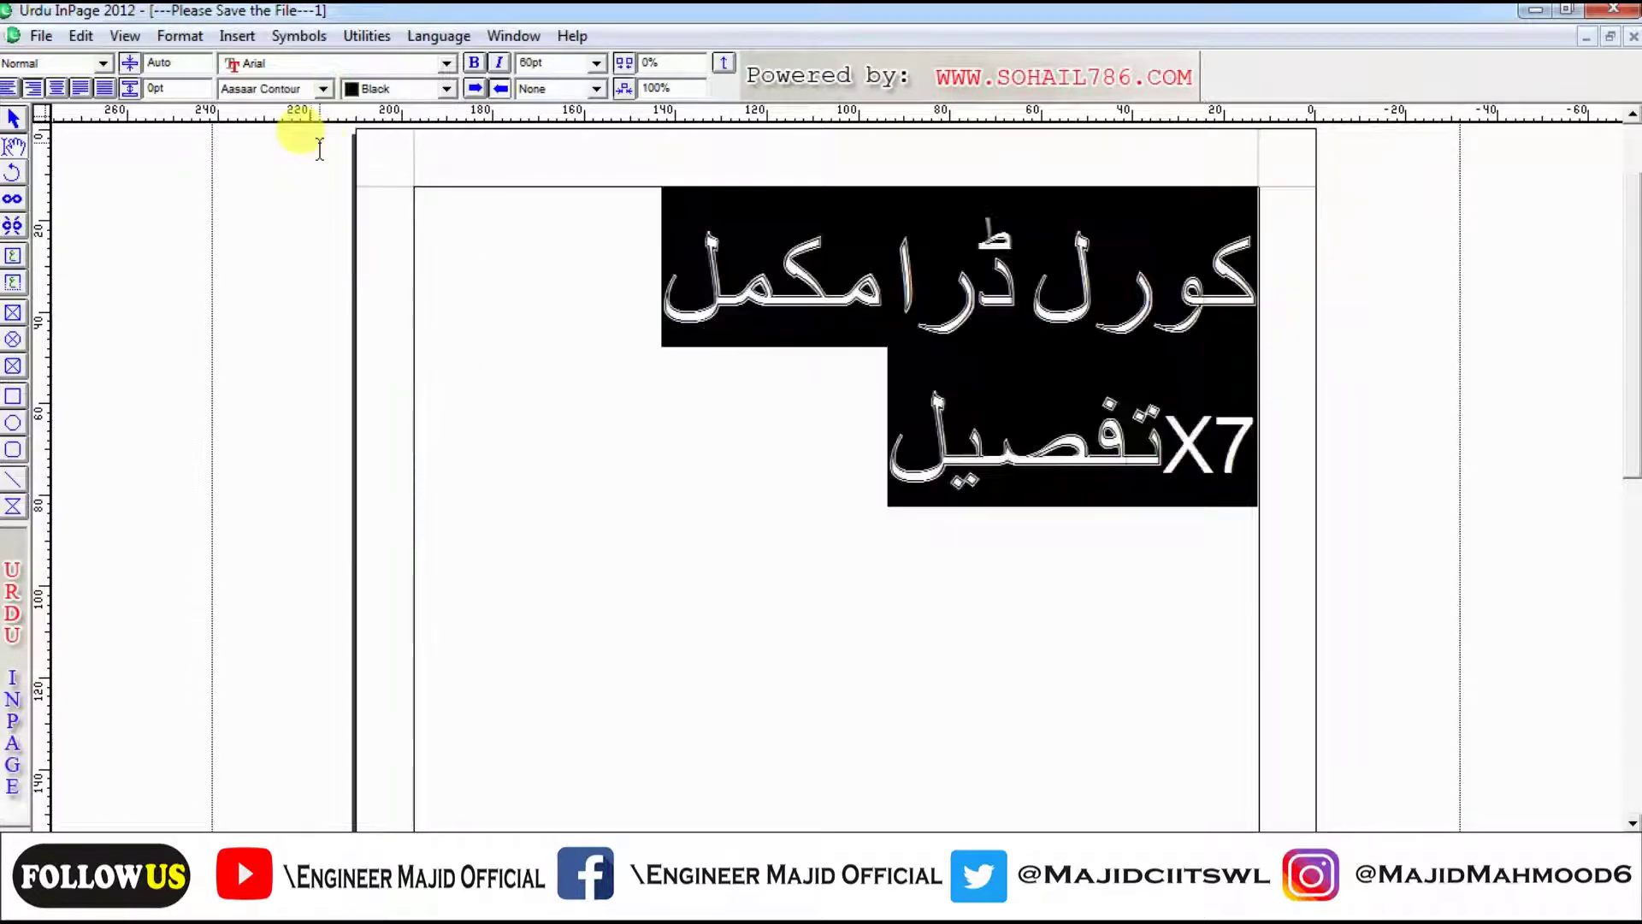
left_click(324, 89)
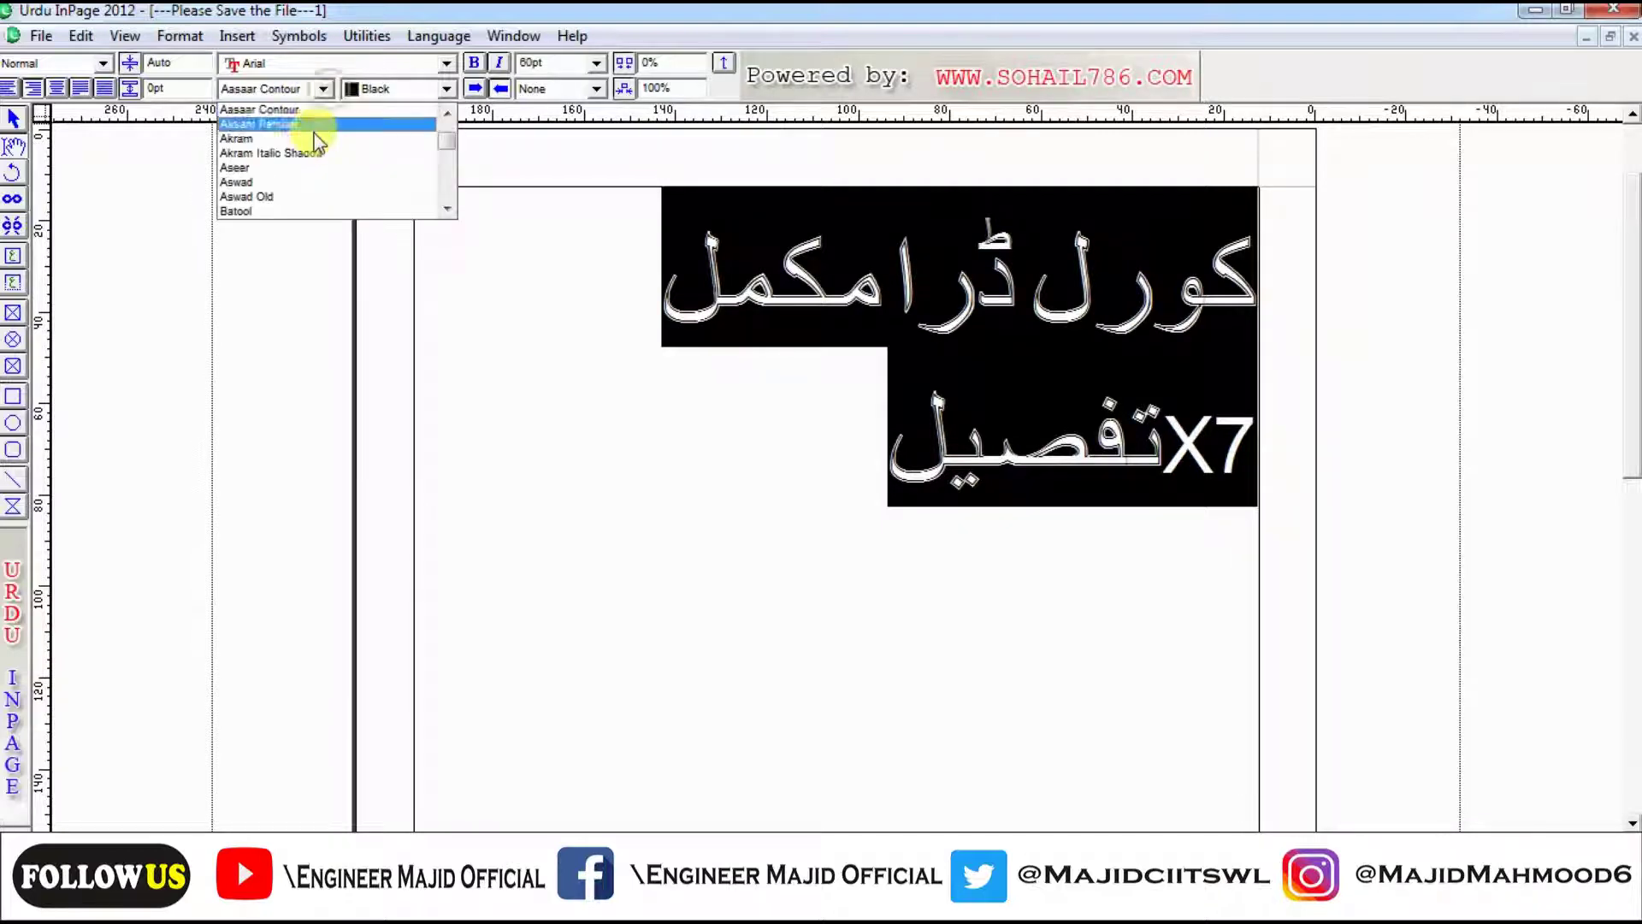
left_click(312, 169)
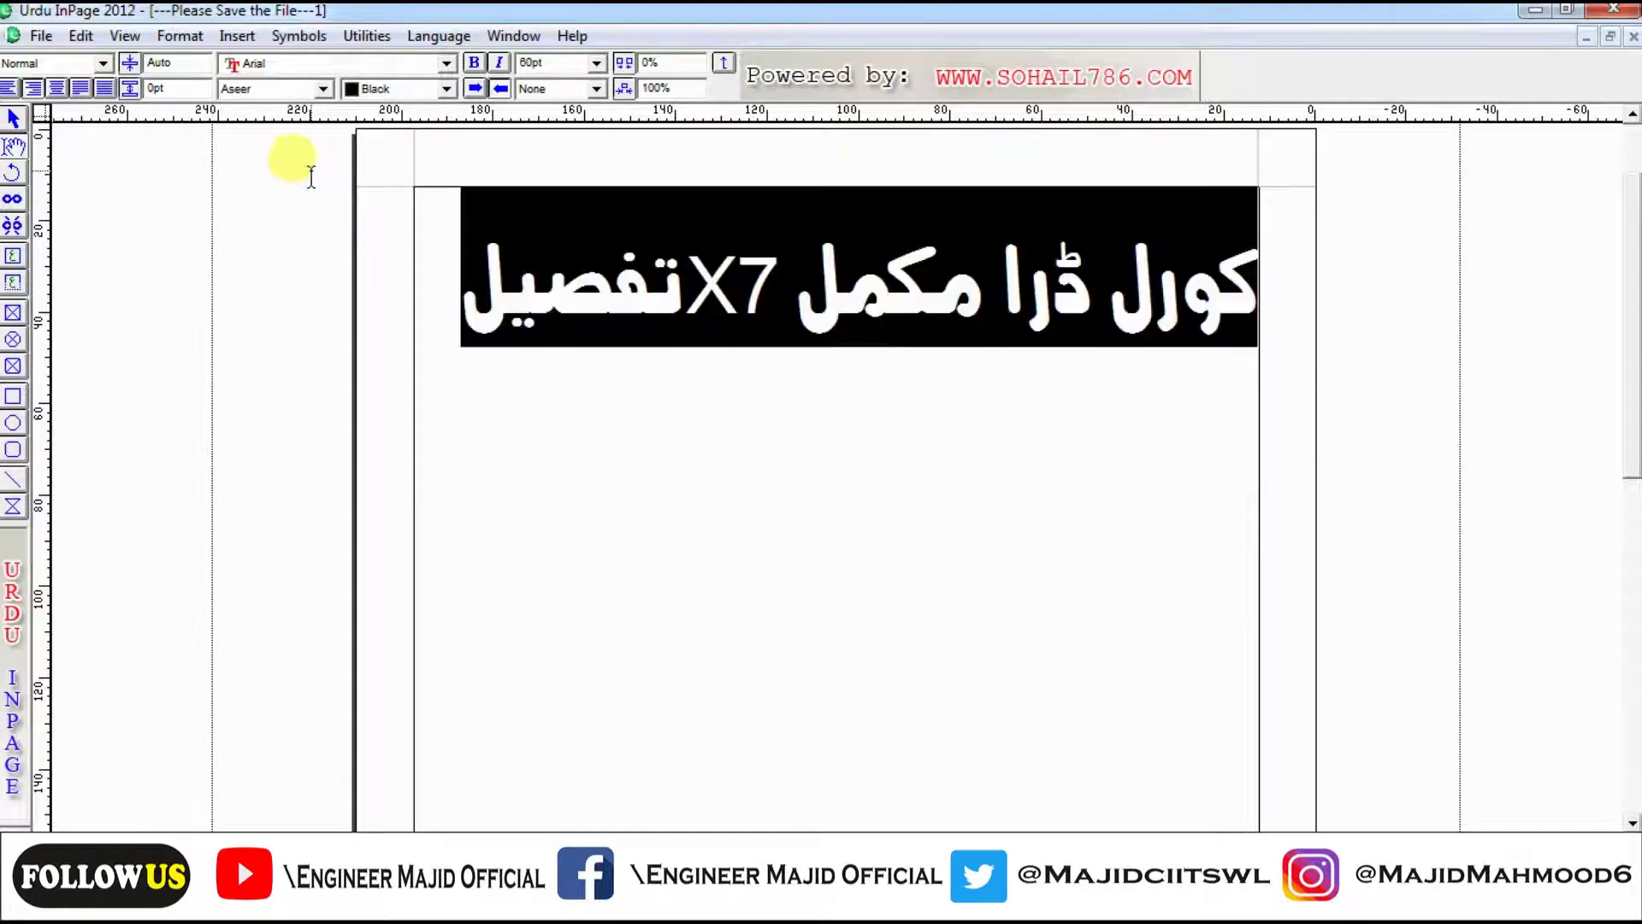
left_click(605, 377)
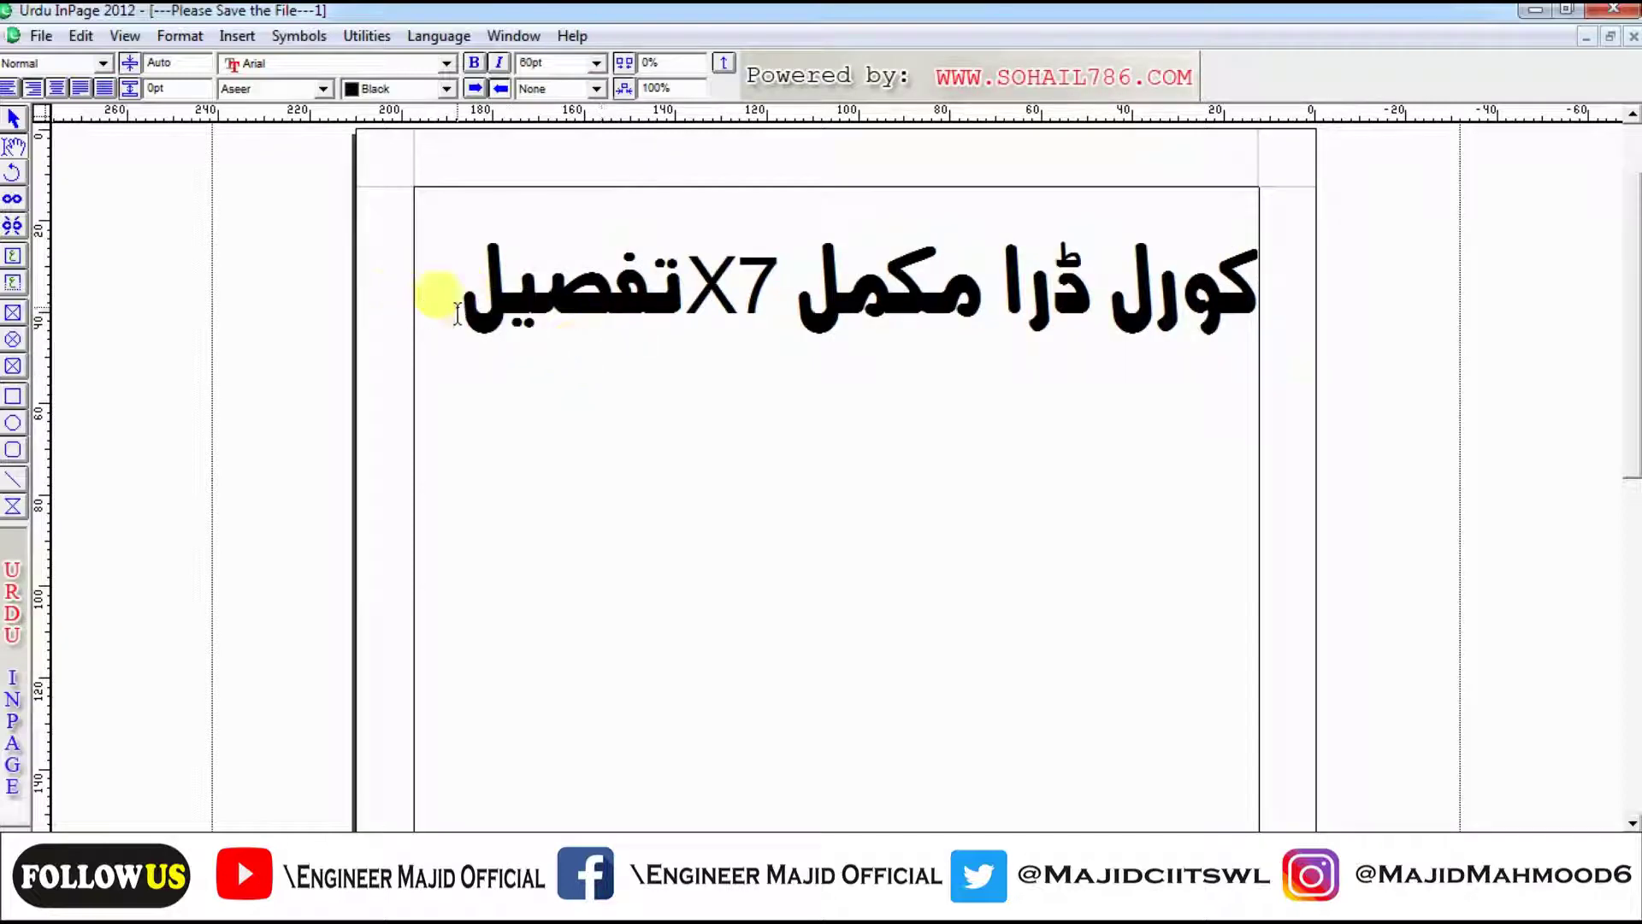
left_click_drag(458, 314, 1202, 377)
left_click(1116, 451)
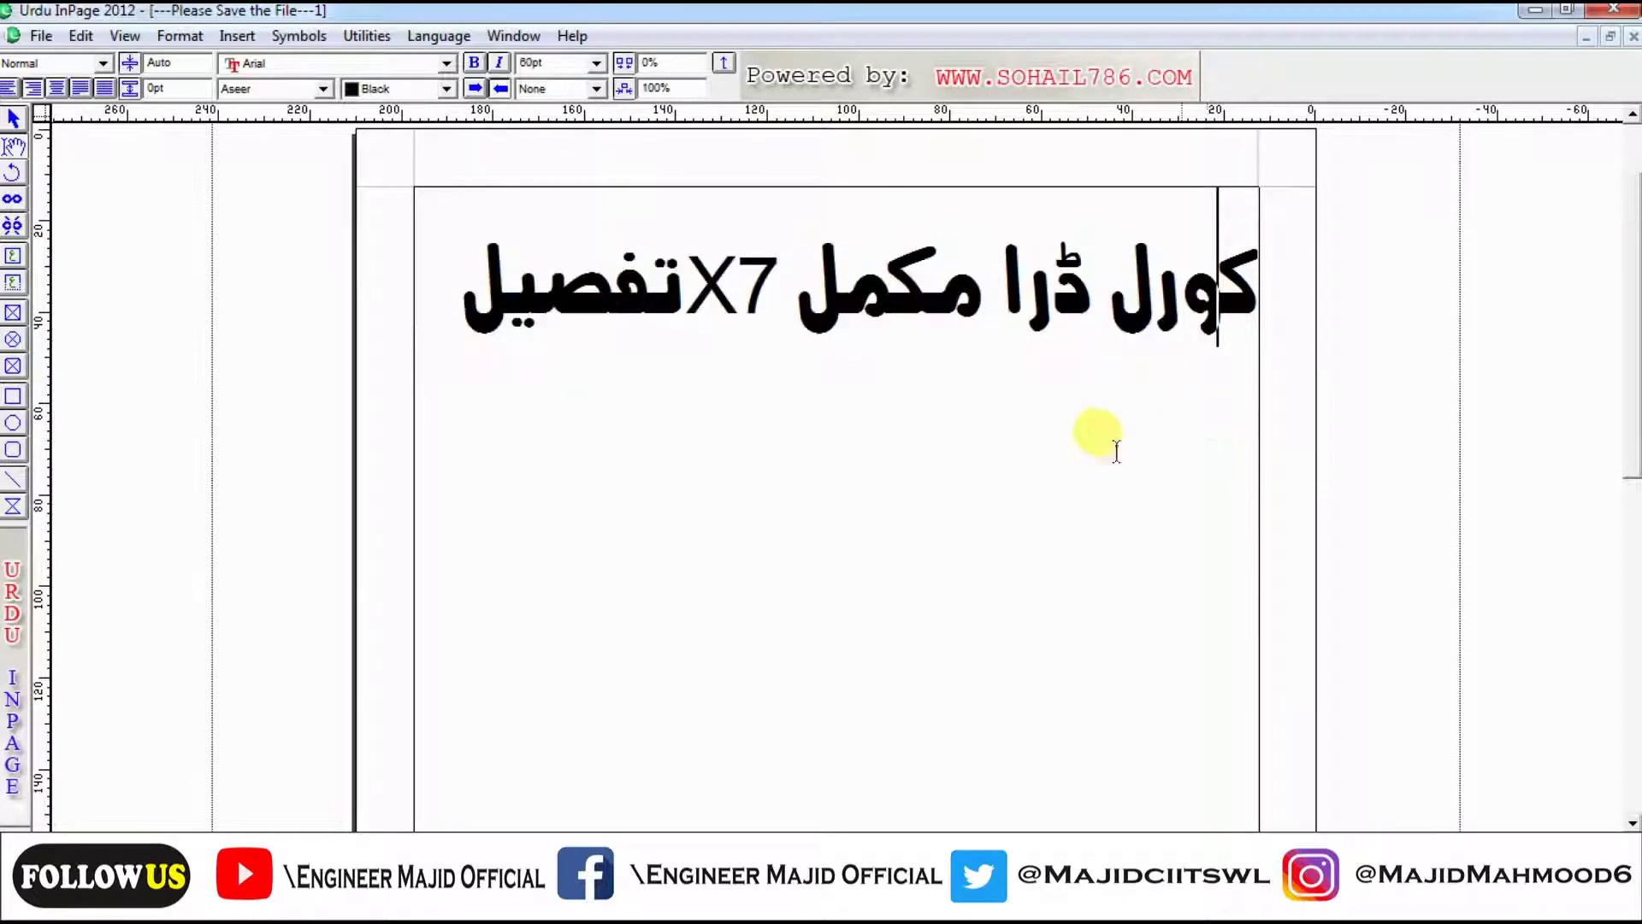
left_click(652, 482)
left_click_drag(516, 489, 498, 466)
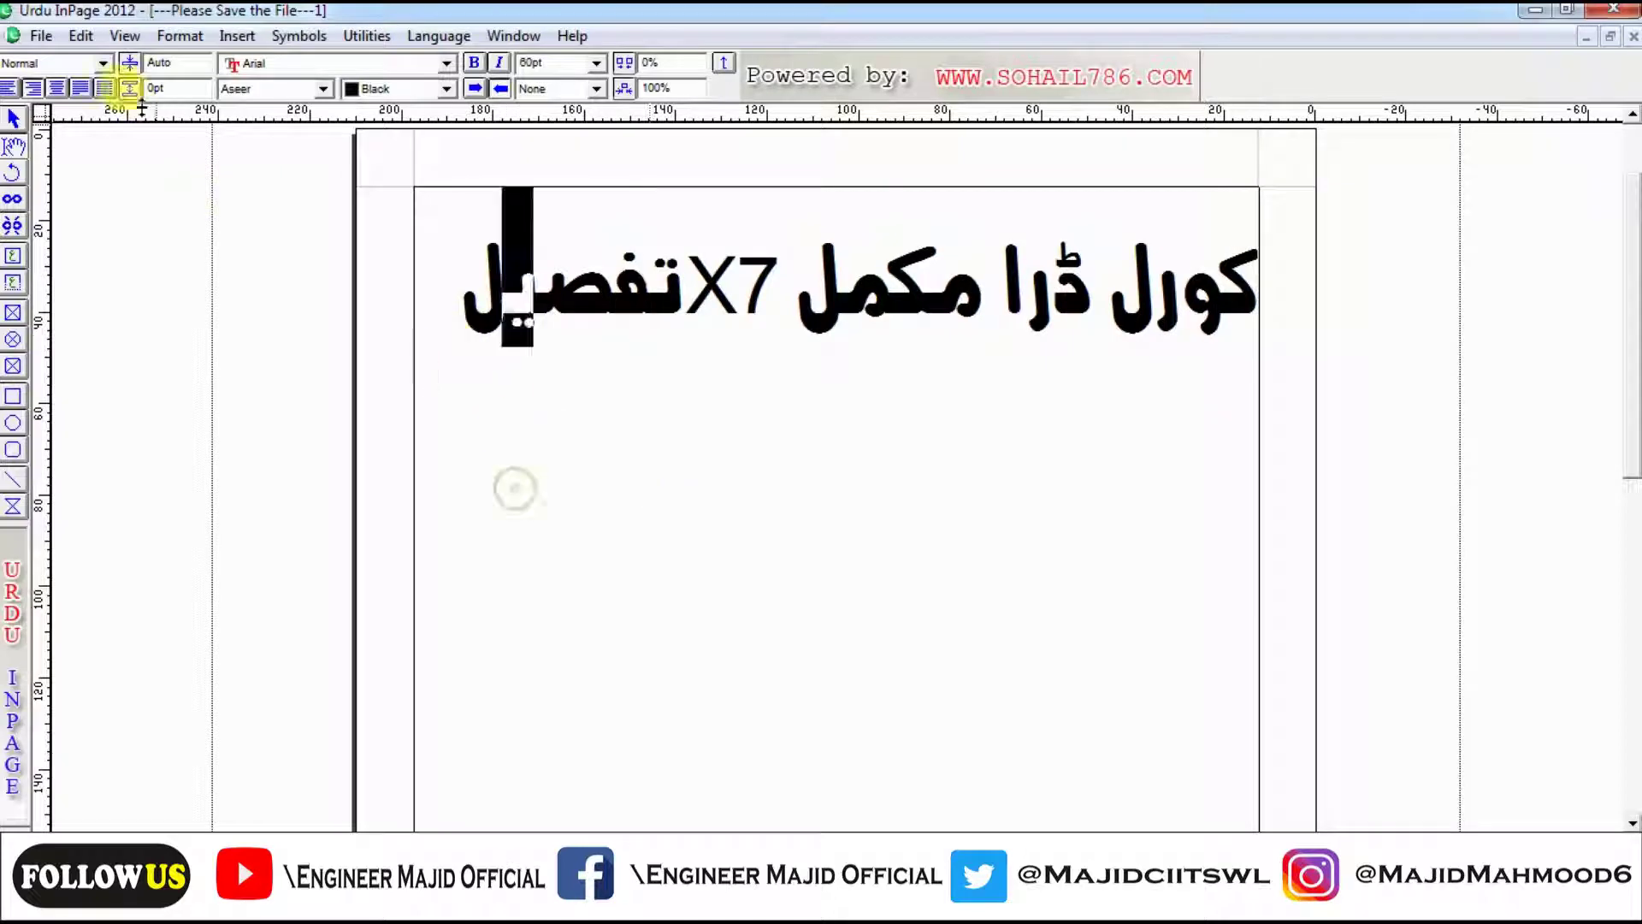
left_click(535, 424)
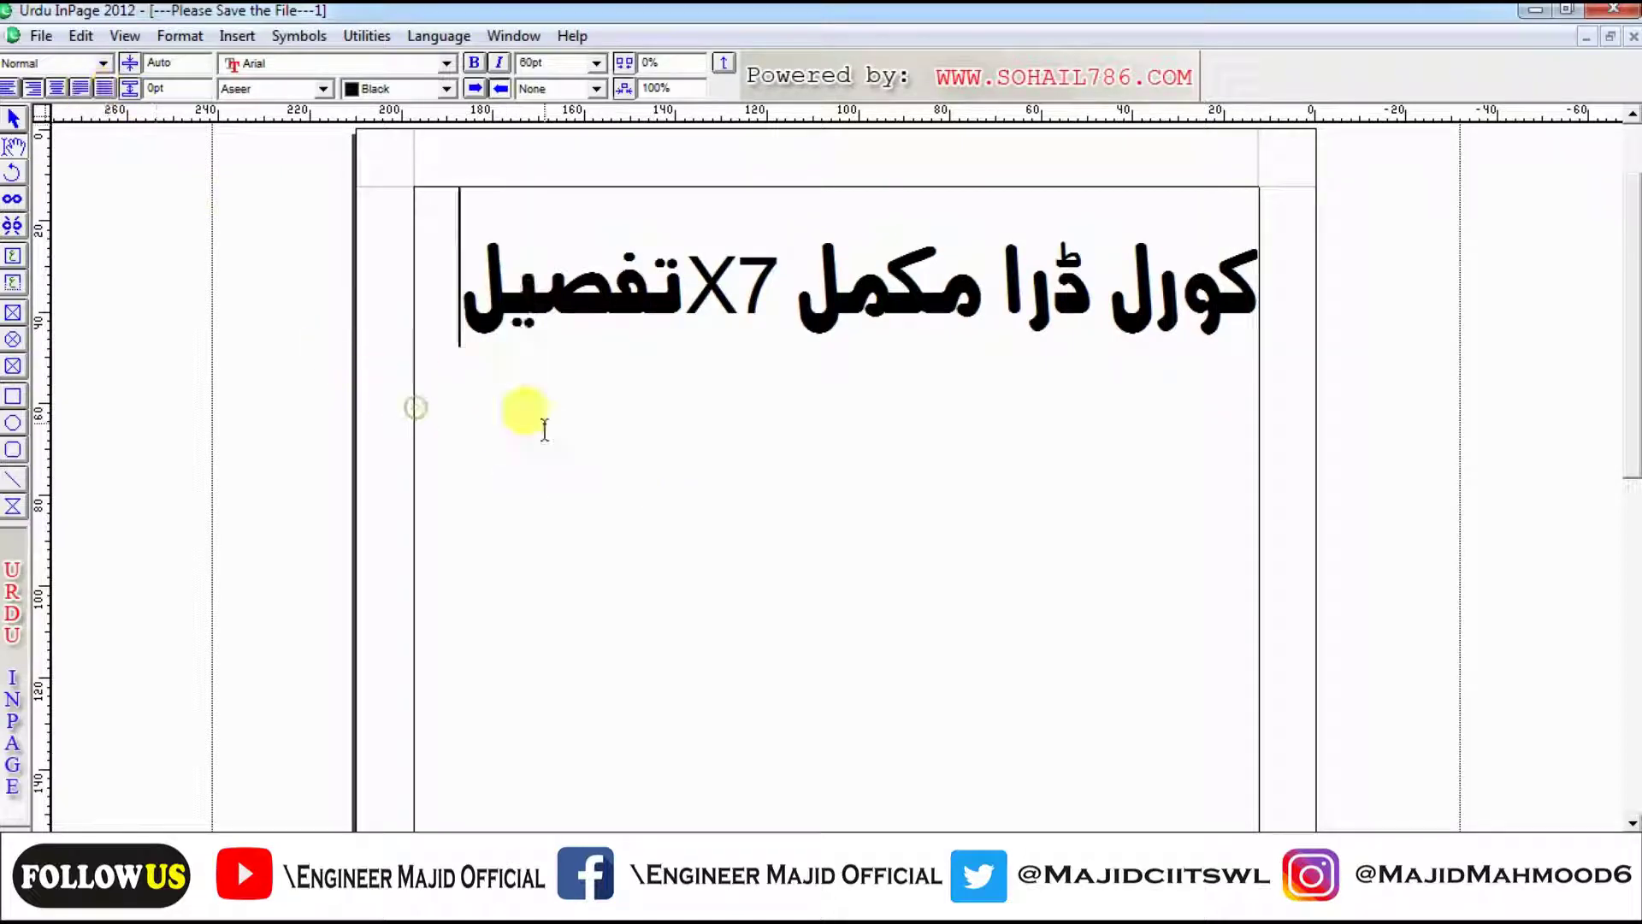
Export page 1 as an Encapsulated PostScript picture named "corel file" to the Desktop at 100% scaling.
left_click(42, 36)
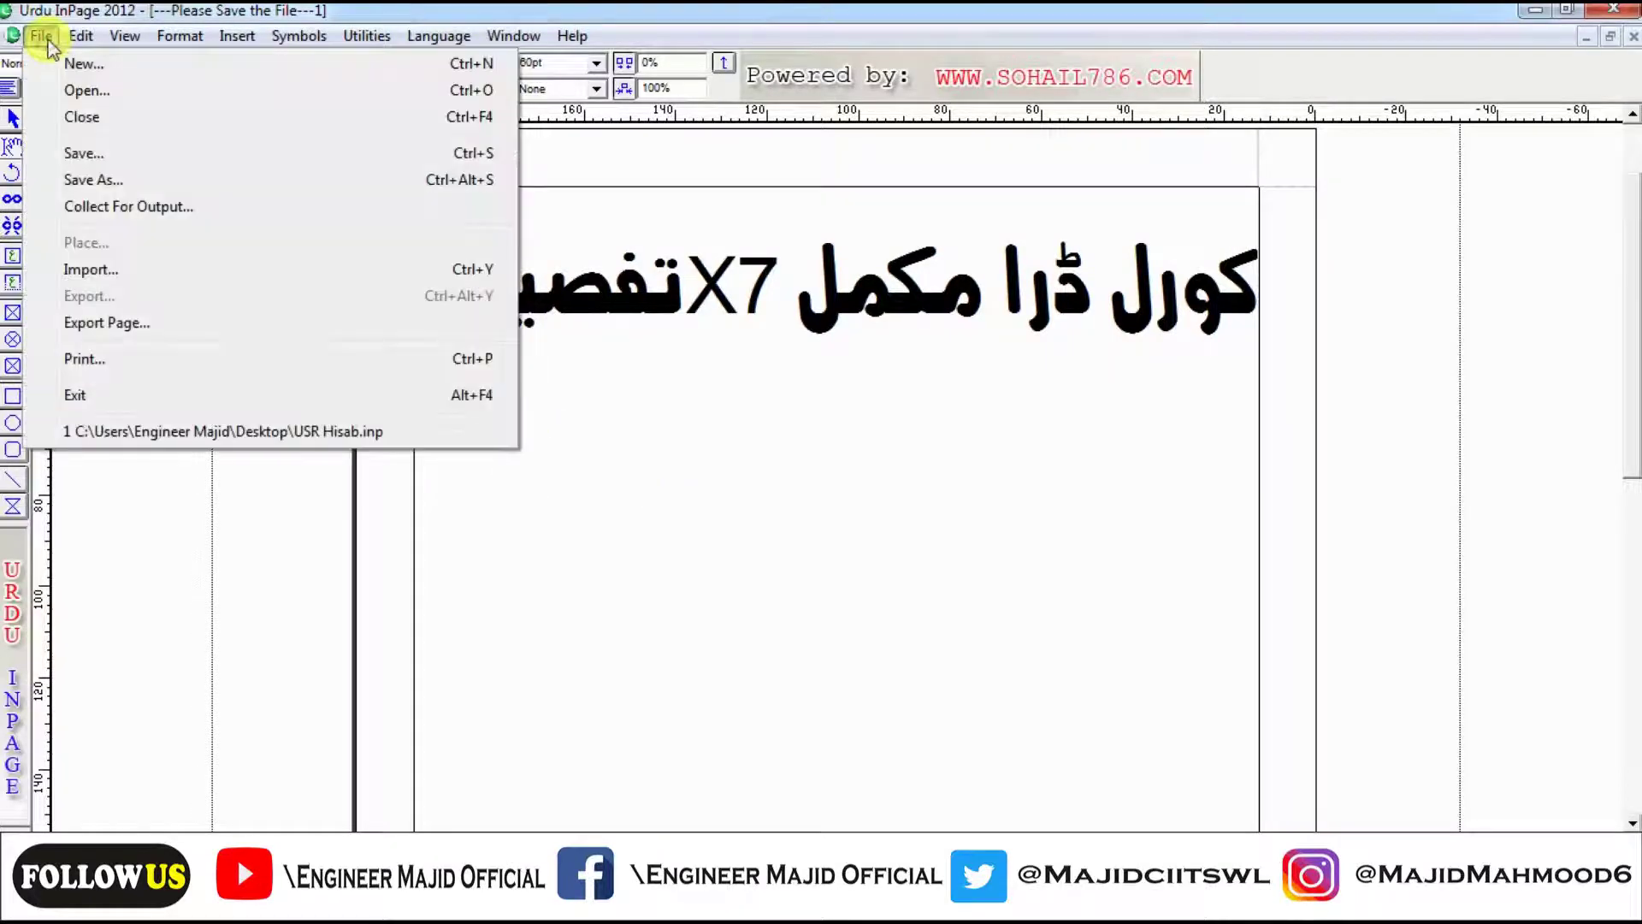
left_click(152, 325)
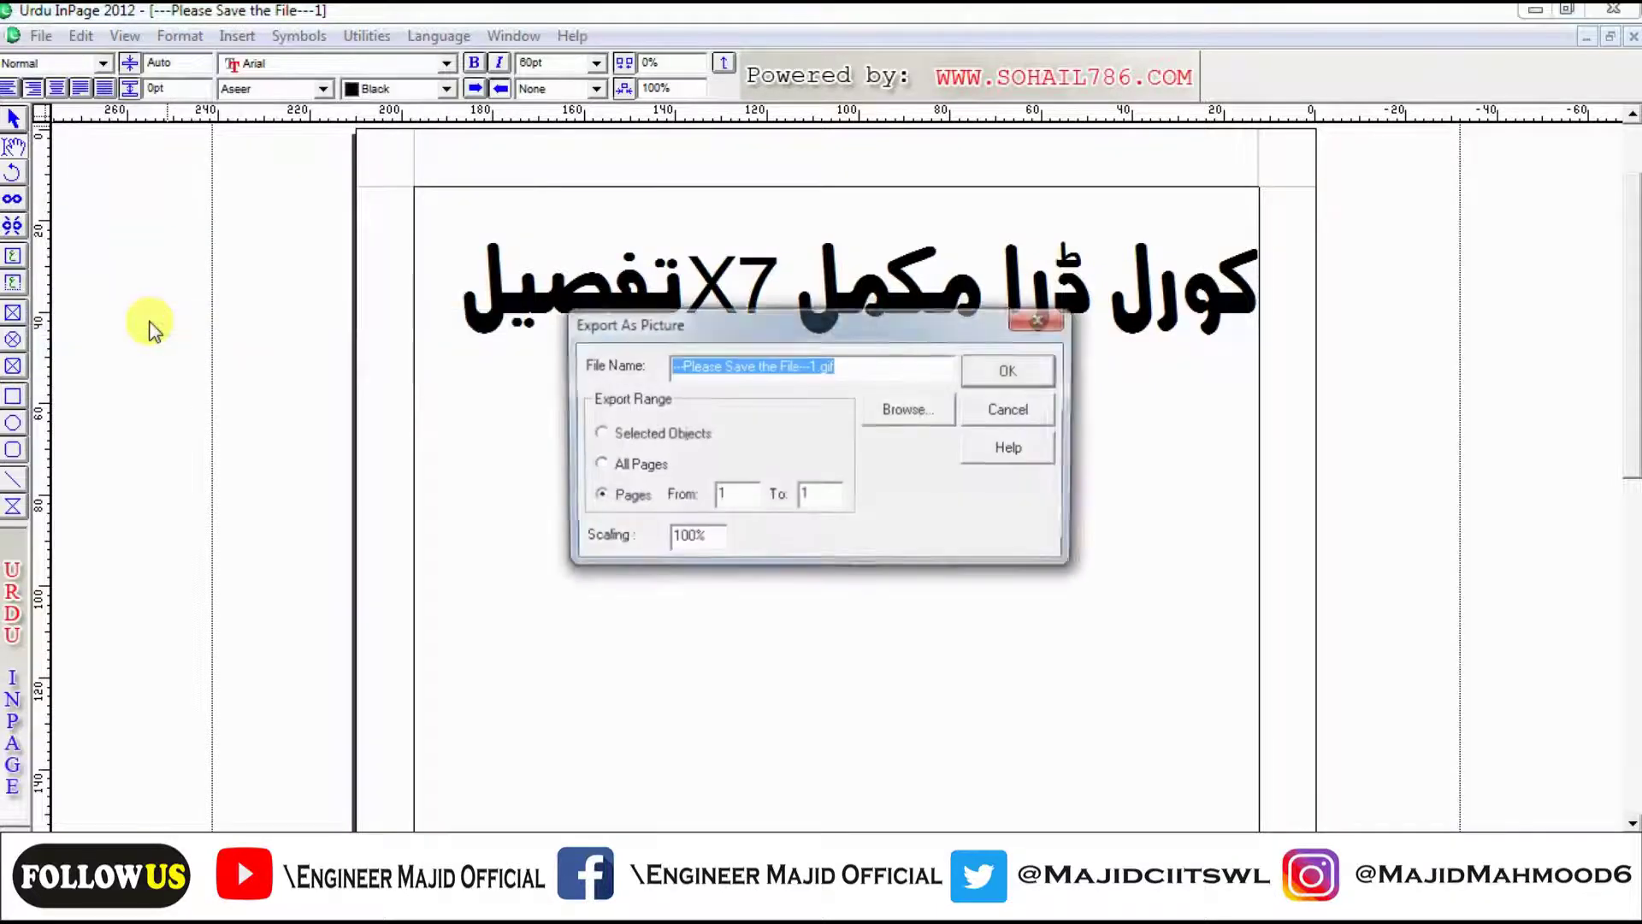
left_click(922, 413)
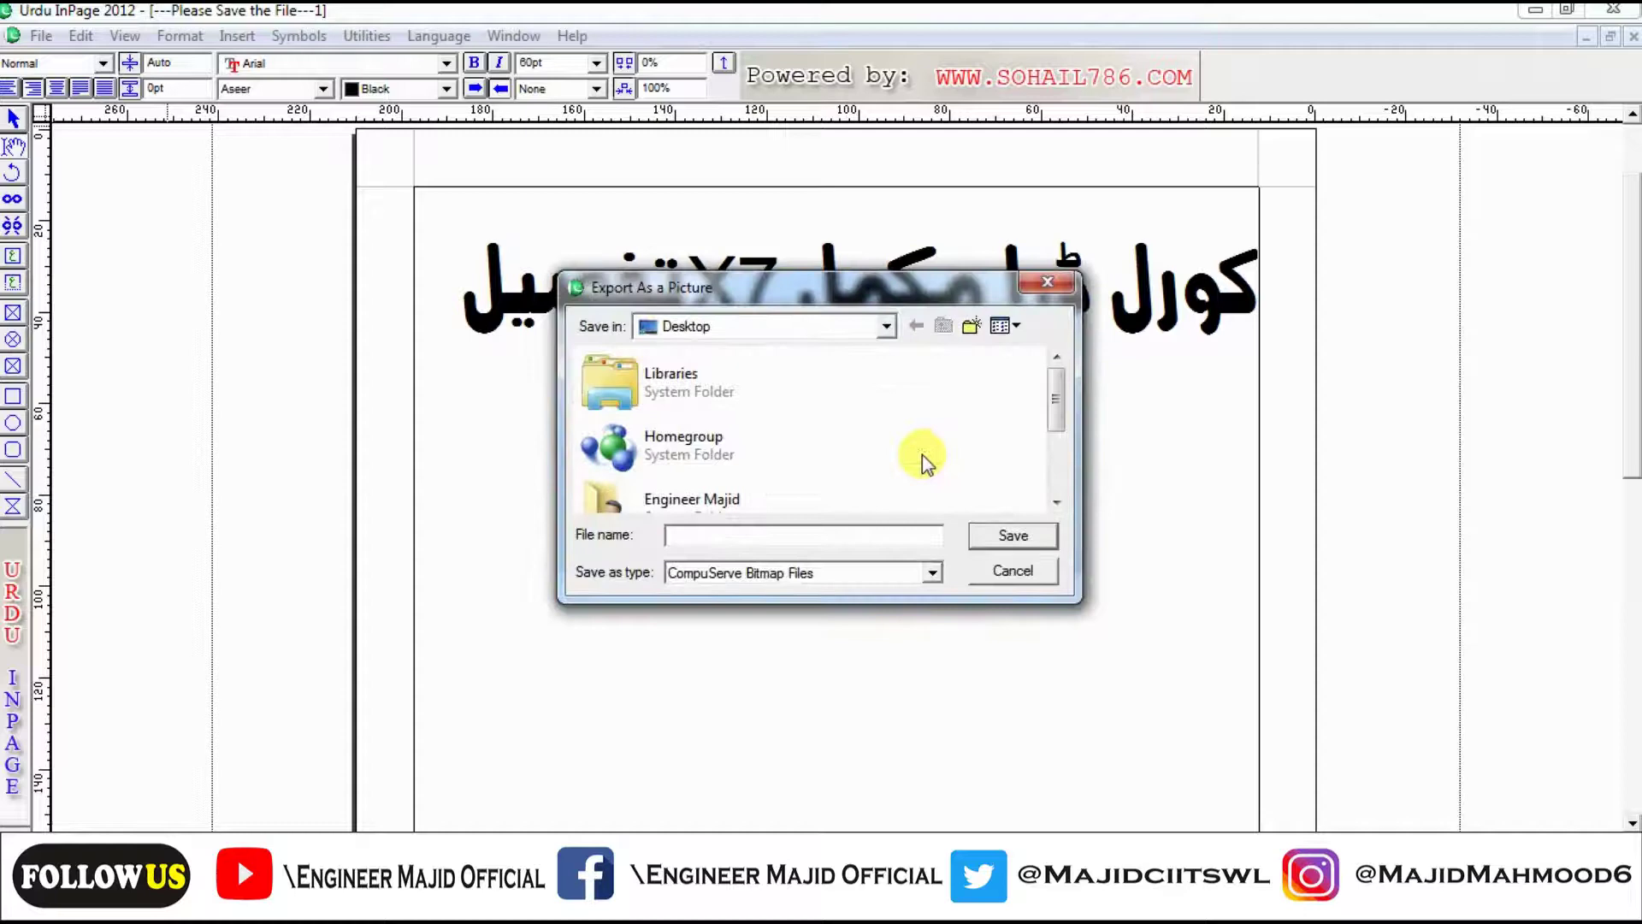
left_click(932, 572)
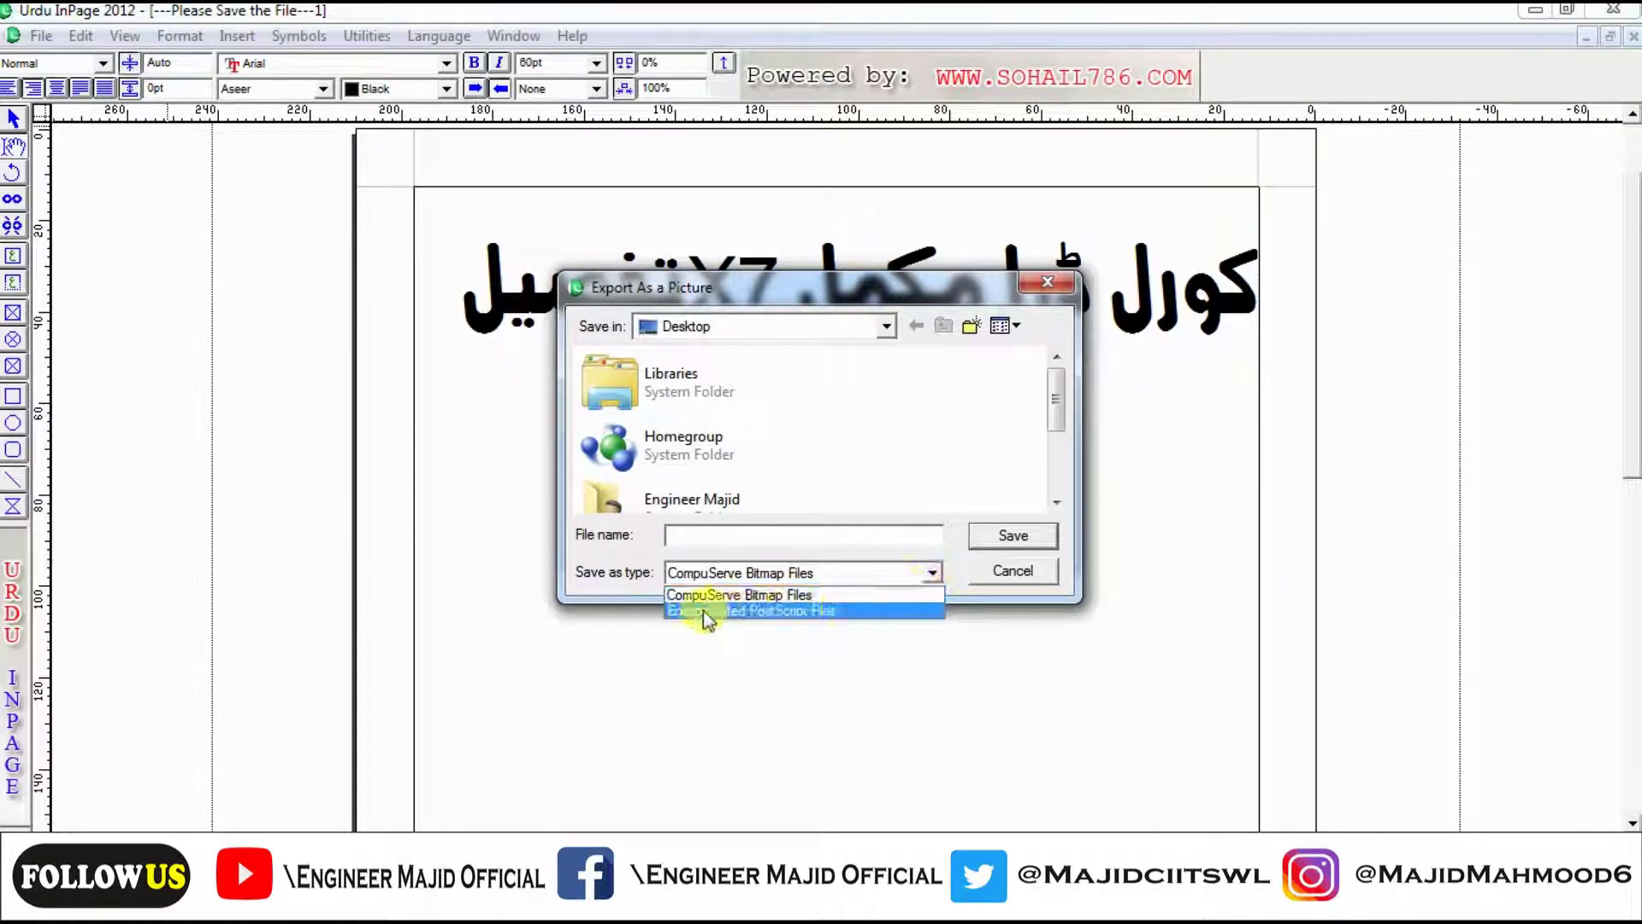
left_click(828, 610)
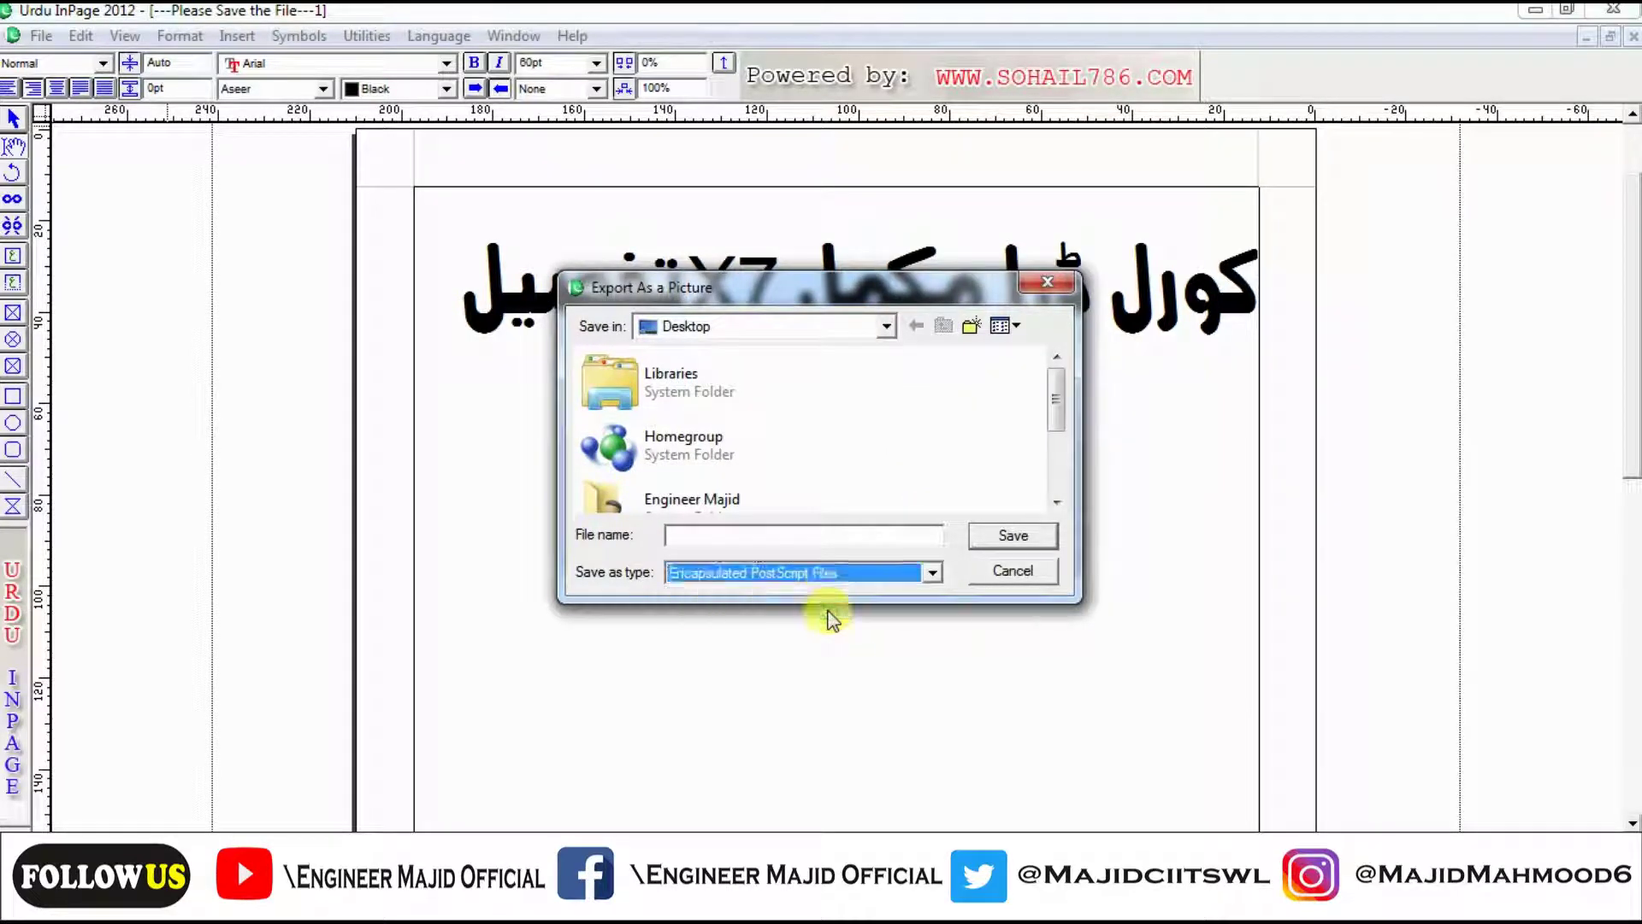
left_click(751, 533)
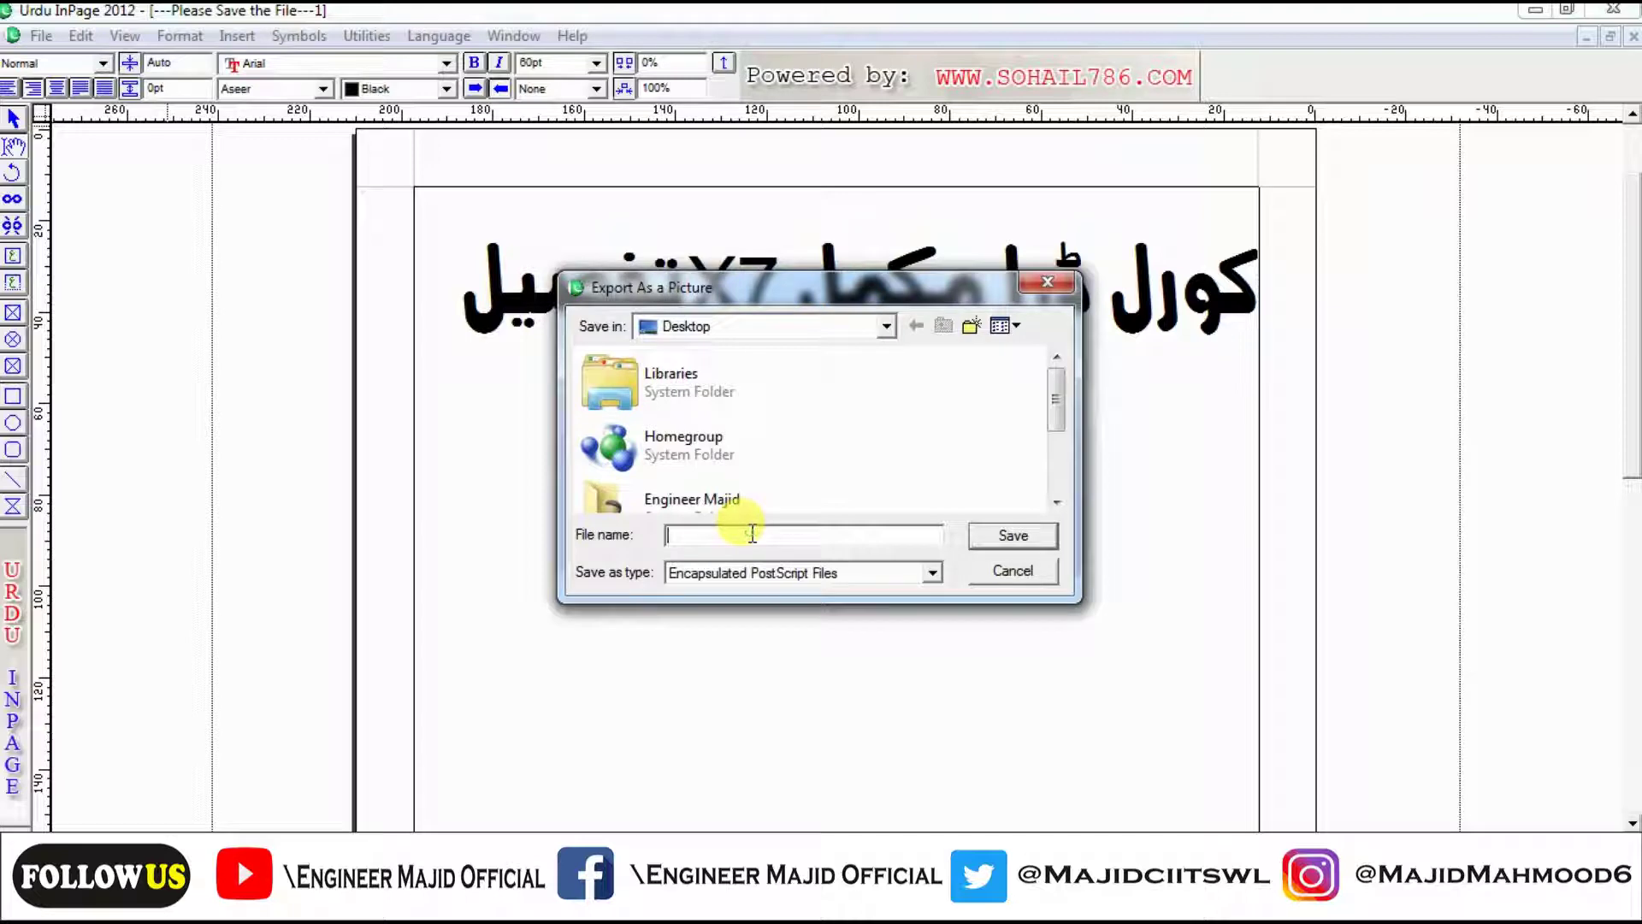
type("core")
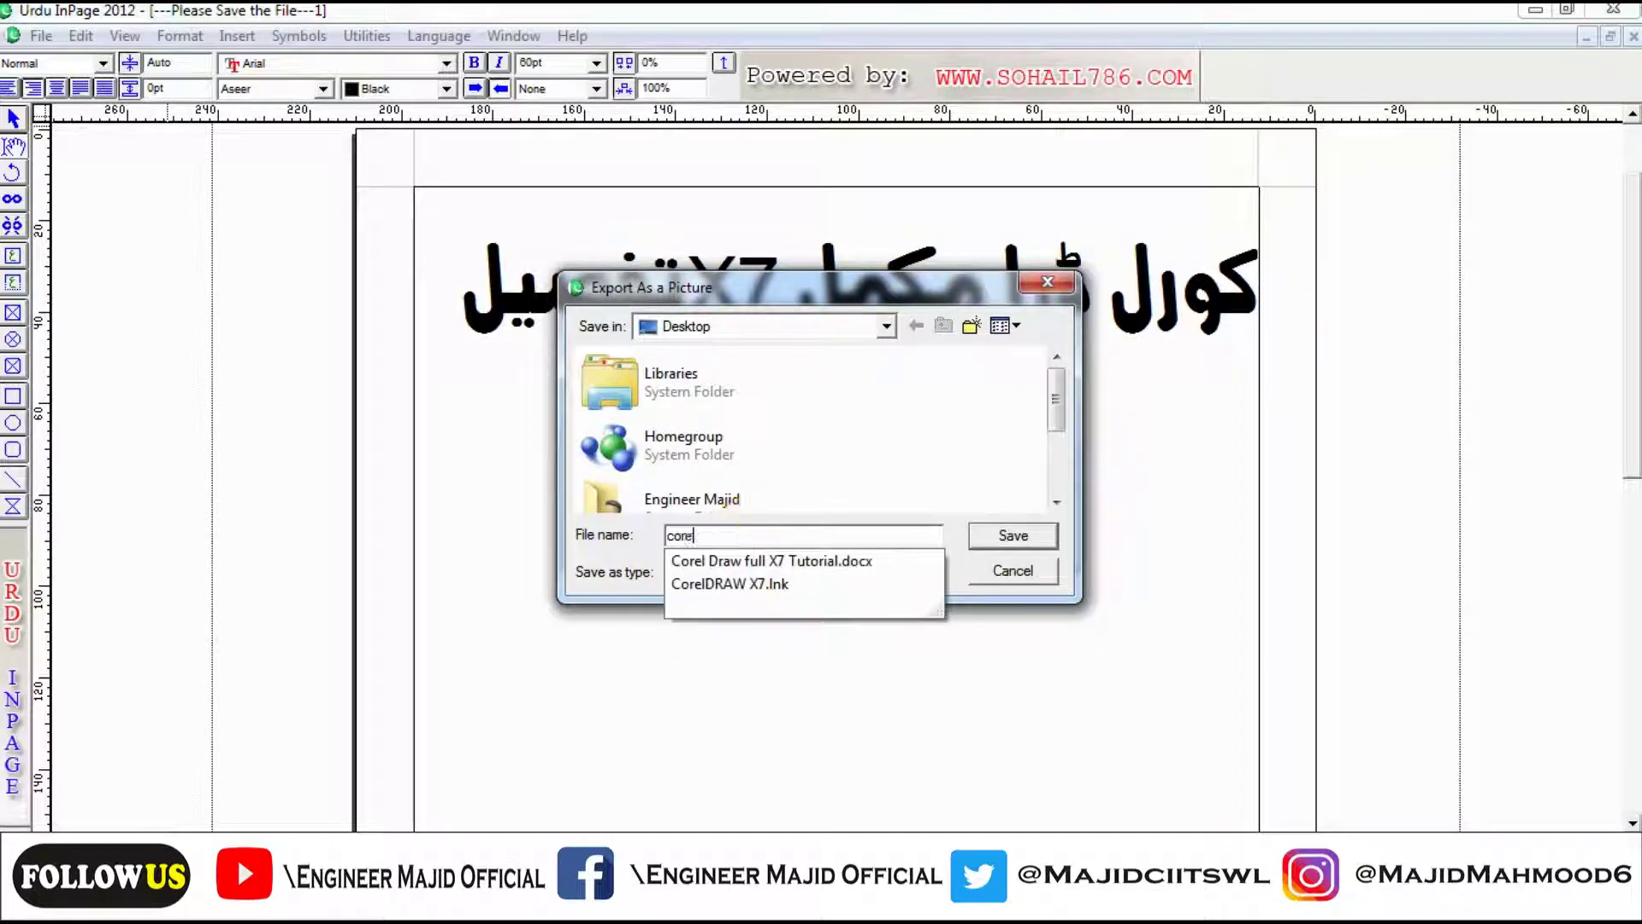
type("l file")
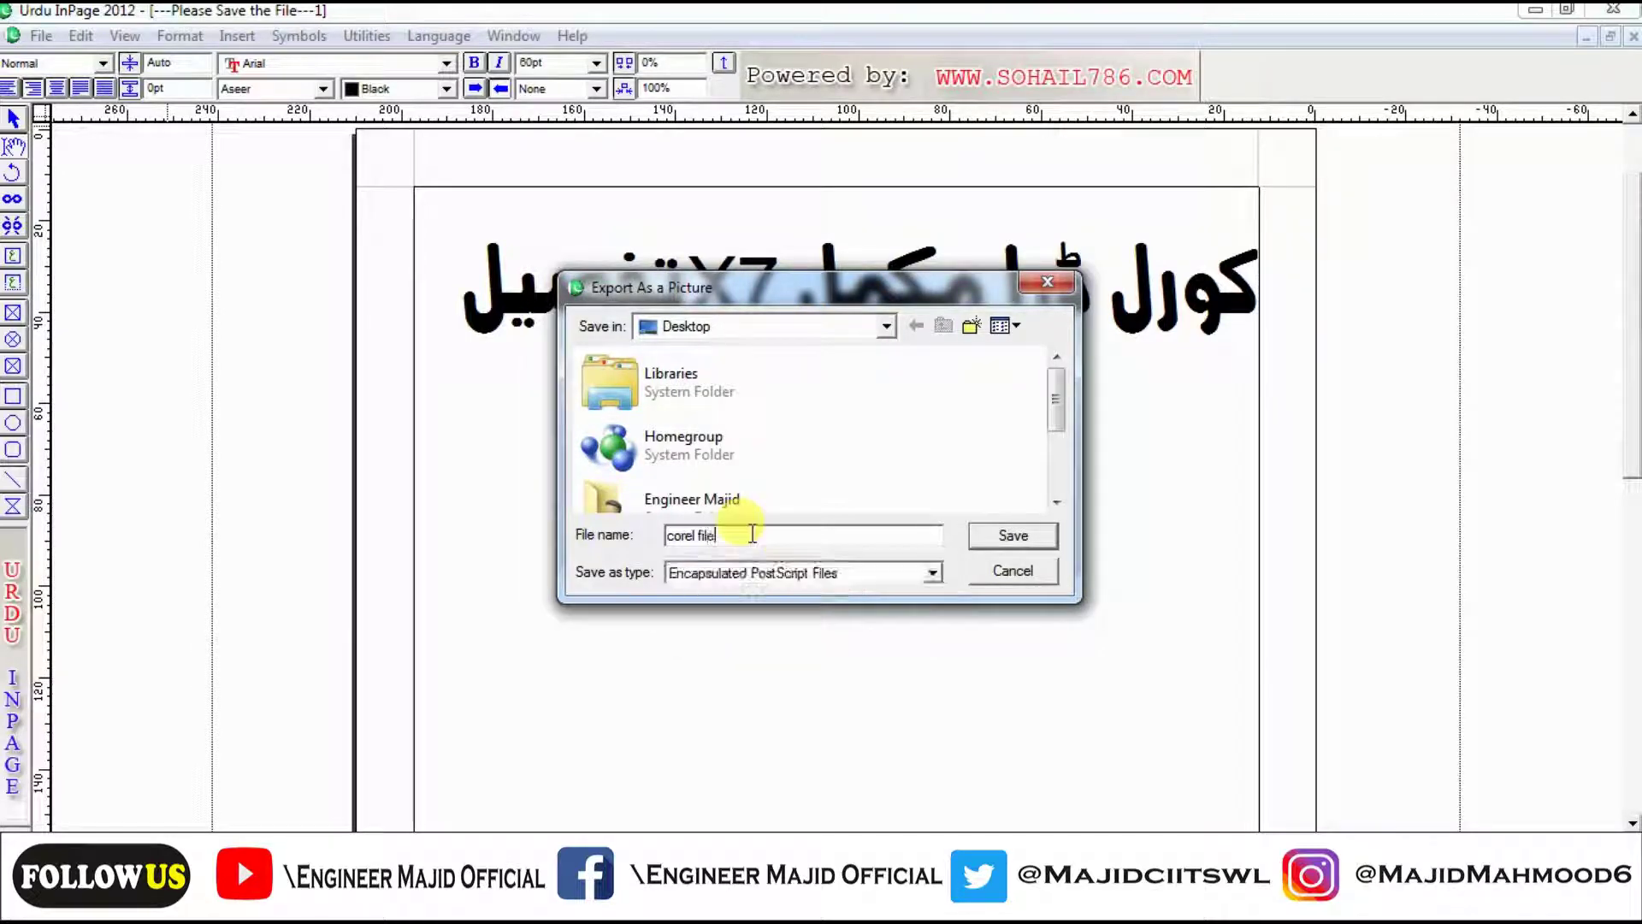
left_click(885, 329)
left_click(684, 351)
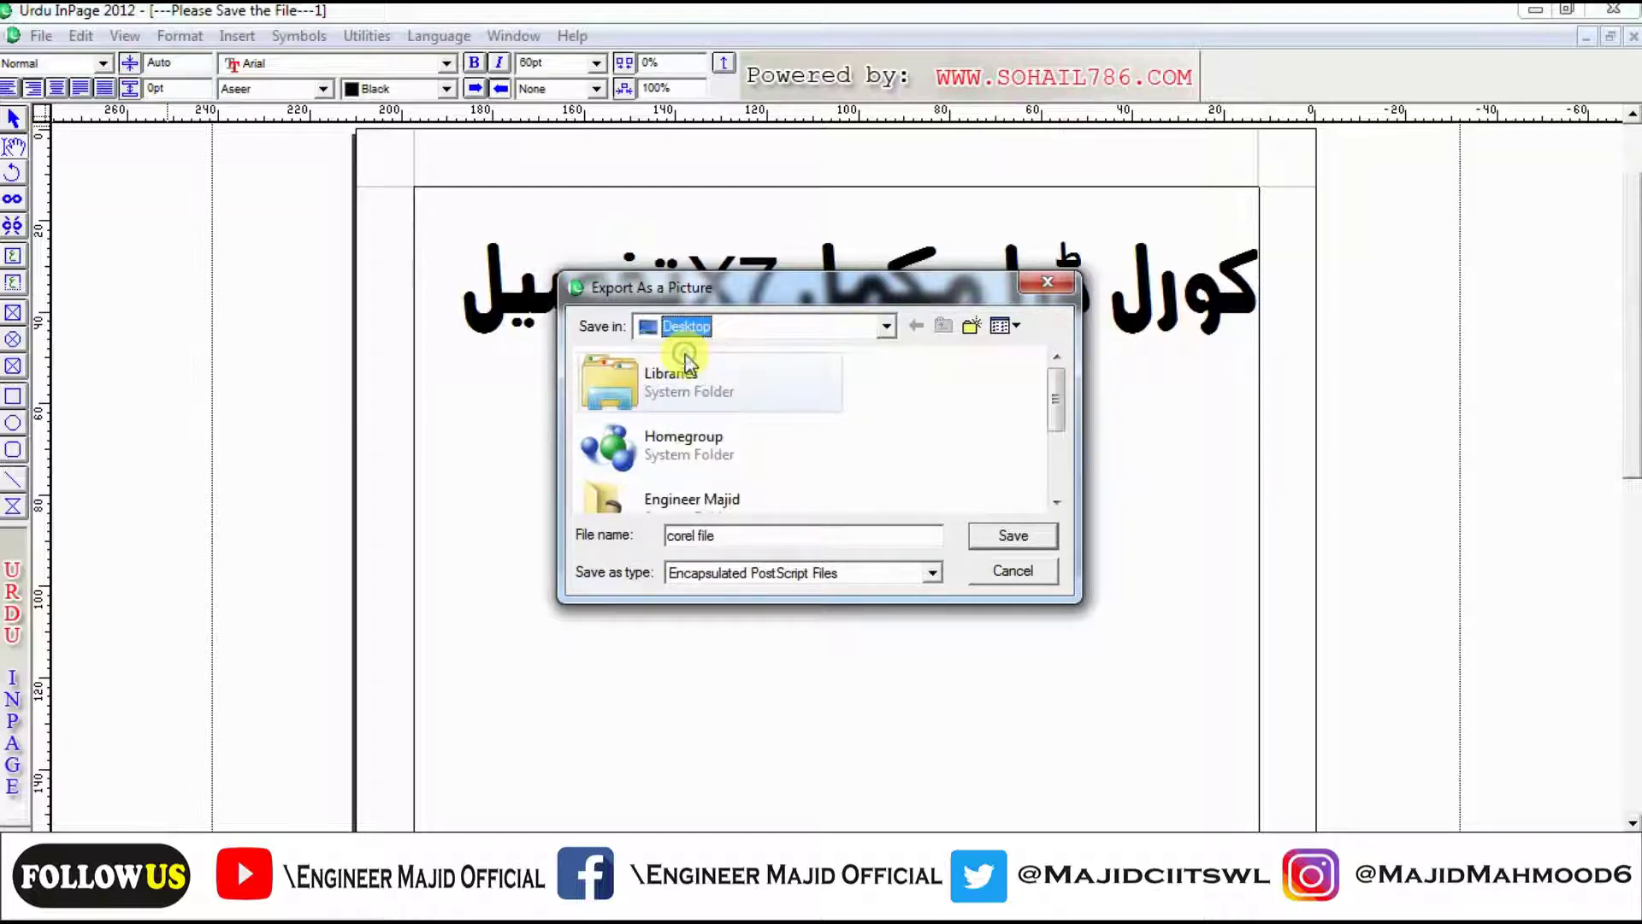
left_click(998, 539)
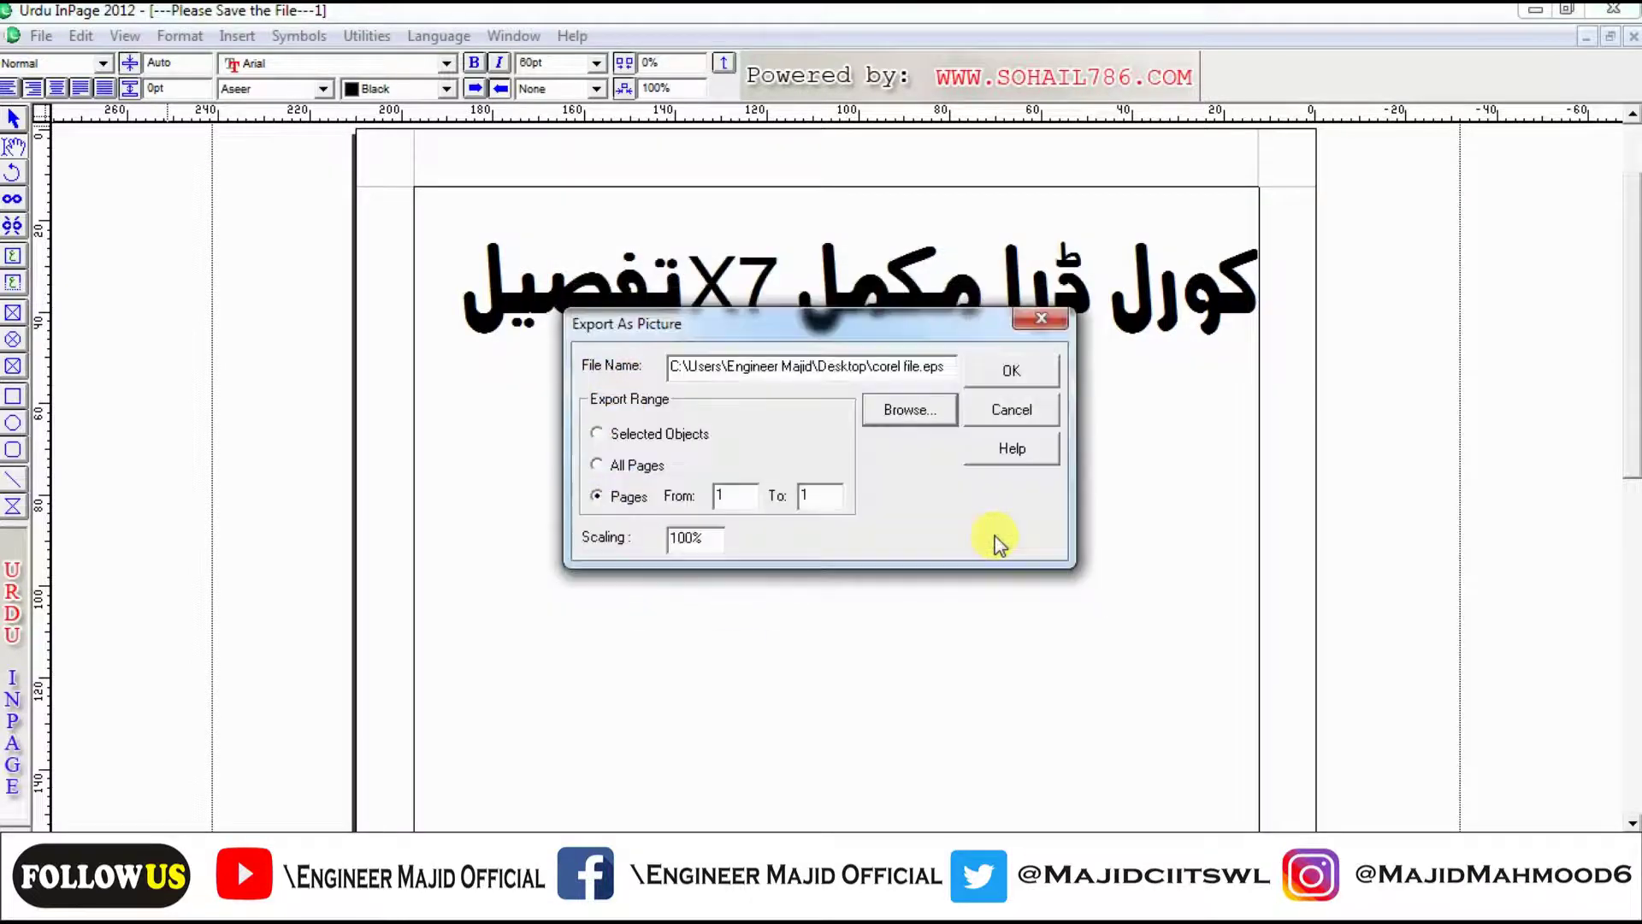
left_click(1006, 377)
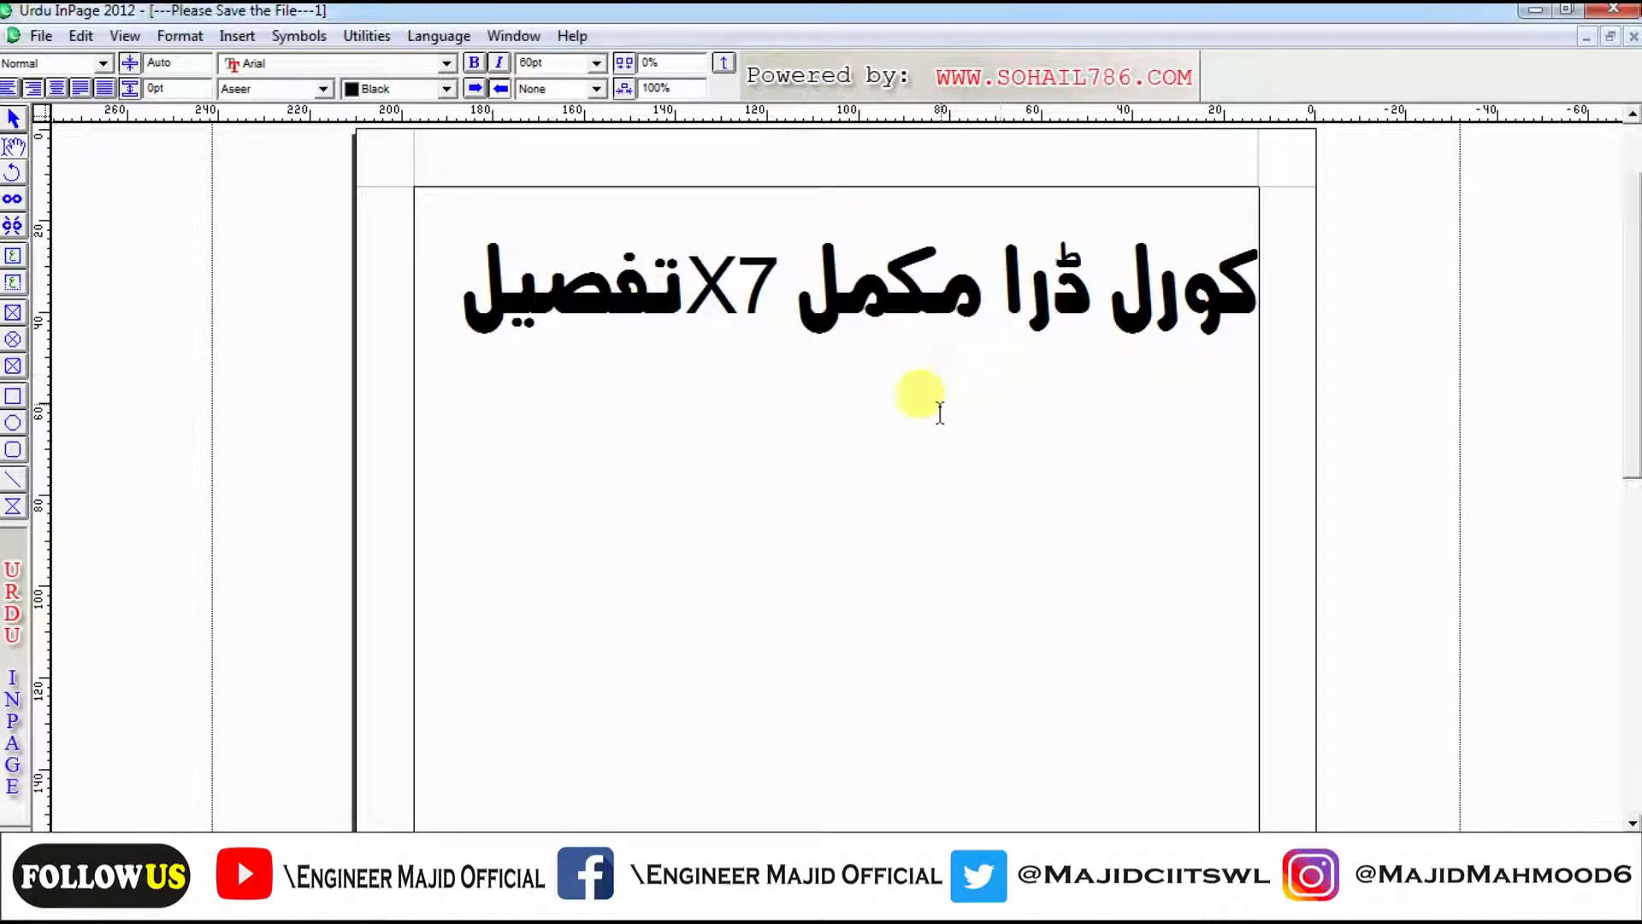
Switch to CorelDRAW and import corel file.eps from the Desktop as editable text, placing it about 4.76 inches wide over the logo.
left_click(887, 498)
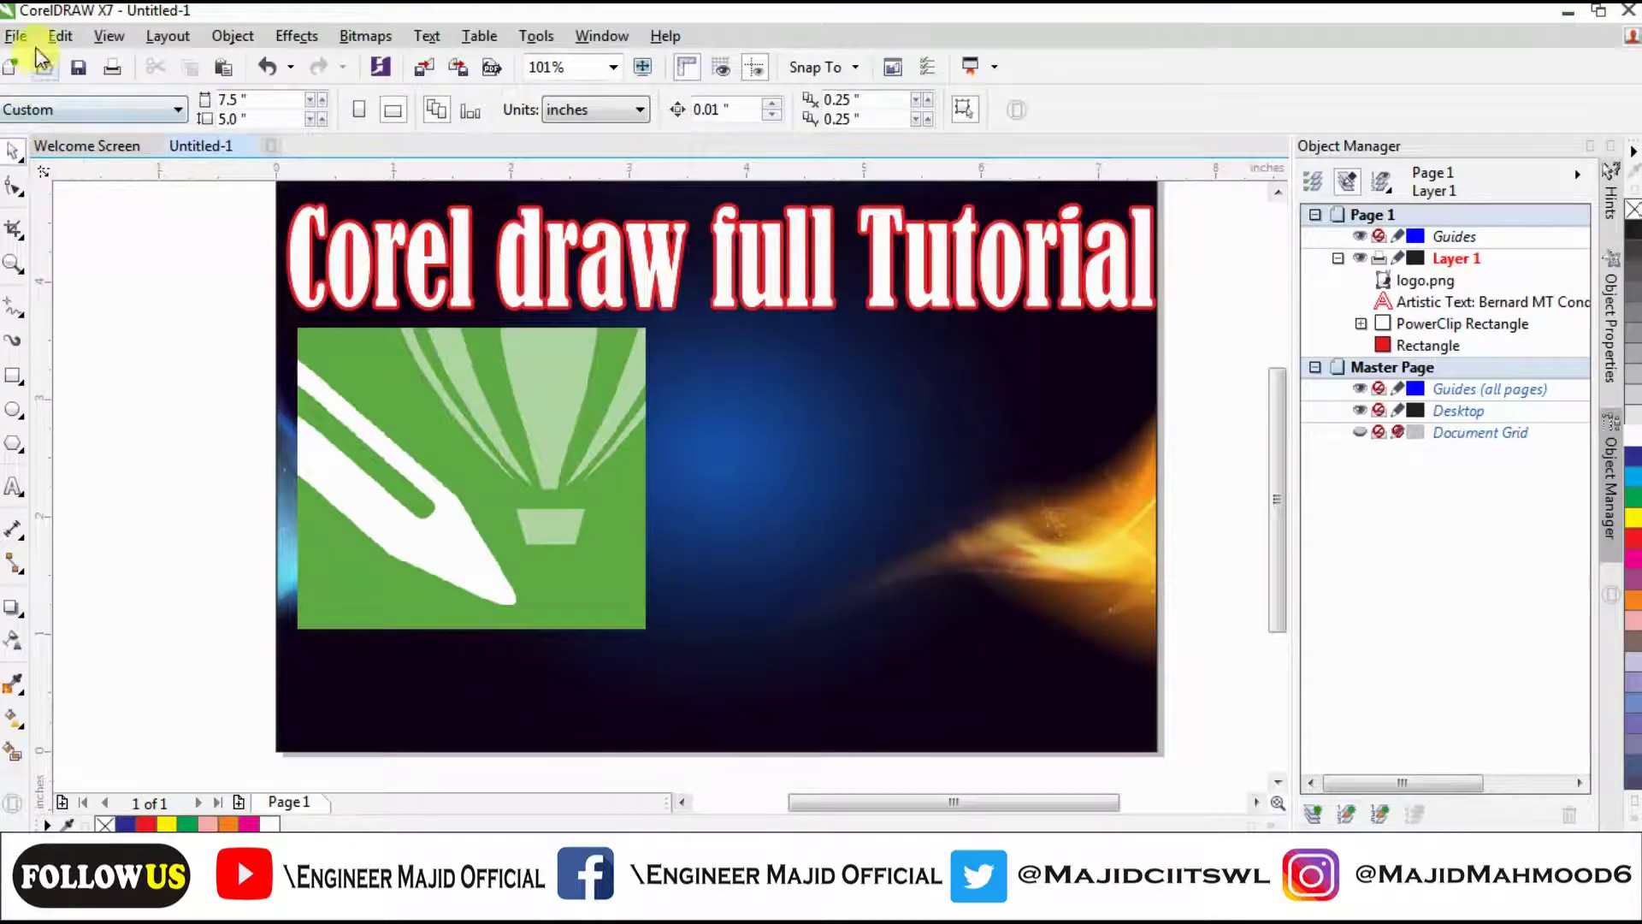
left_click(18, 38)
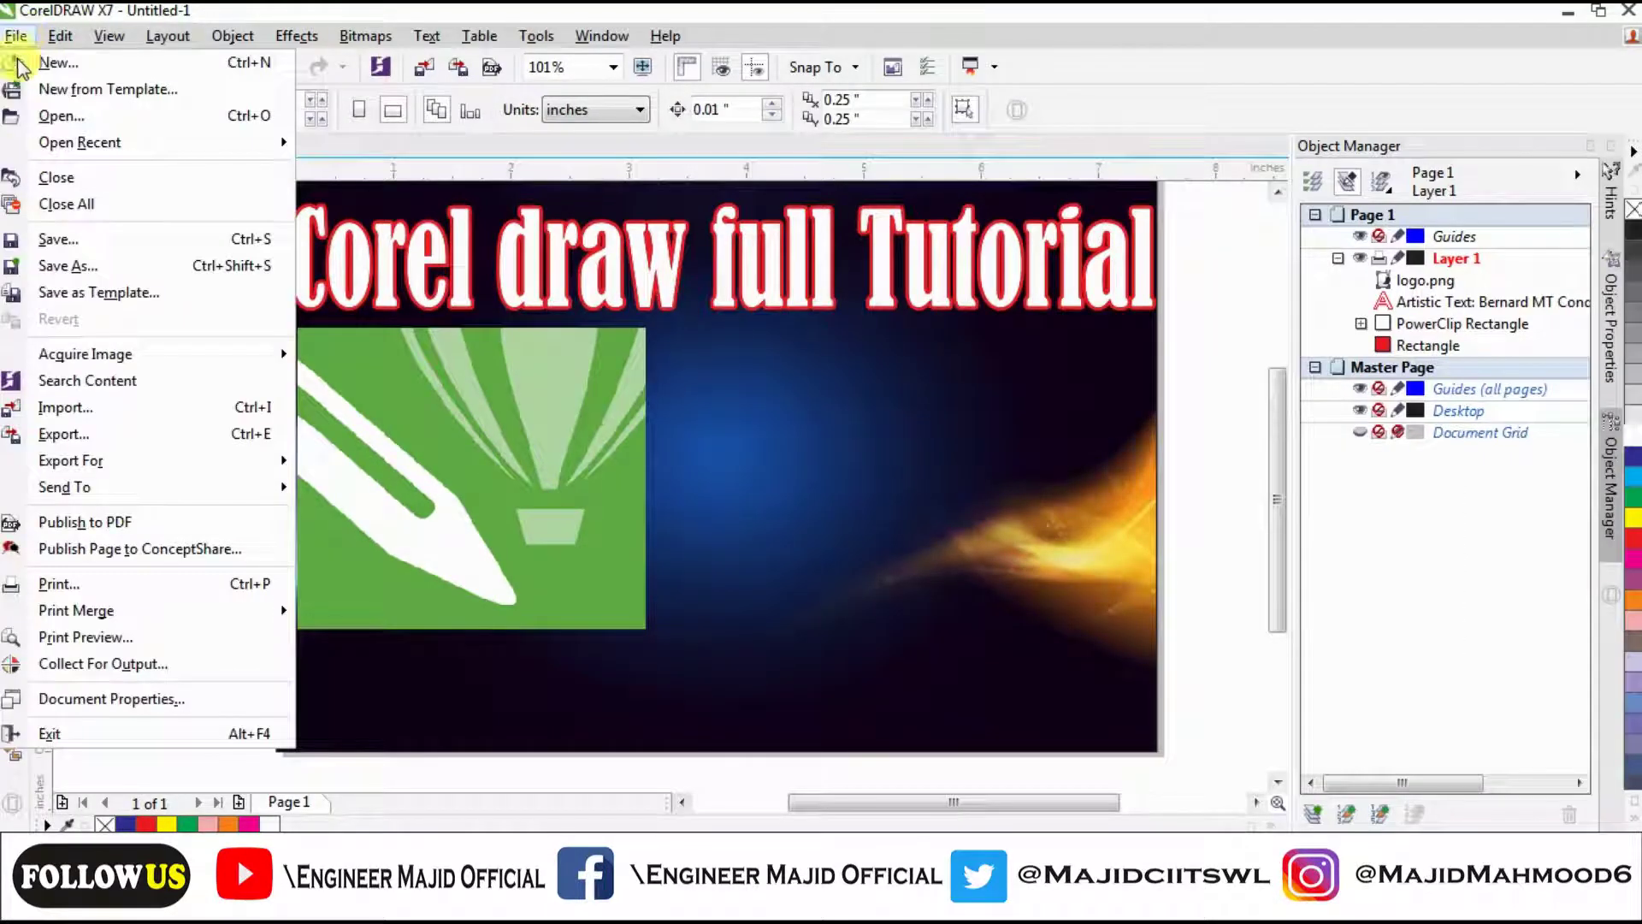
left_click(125, 413)
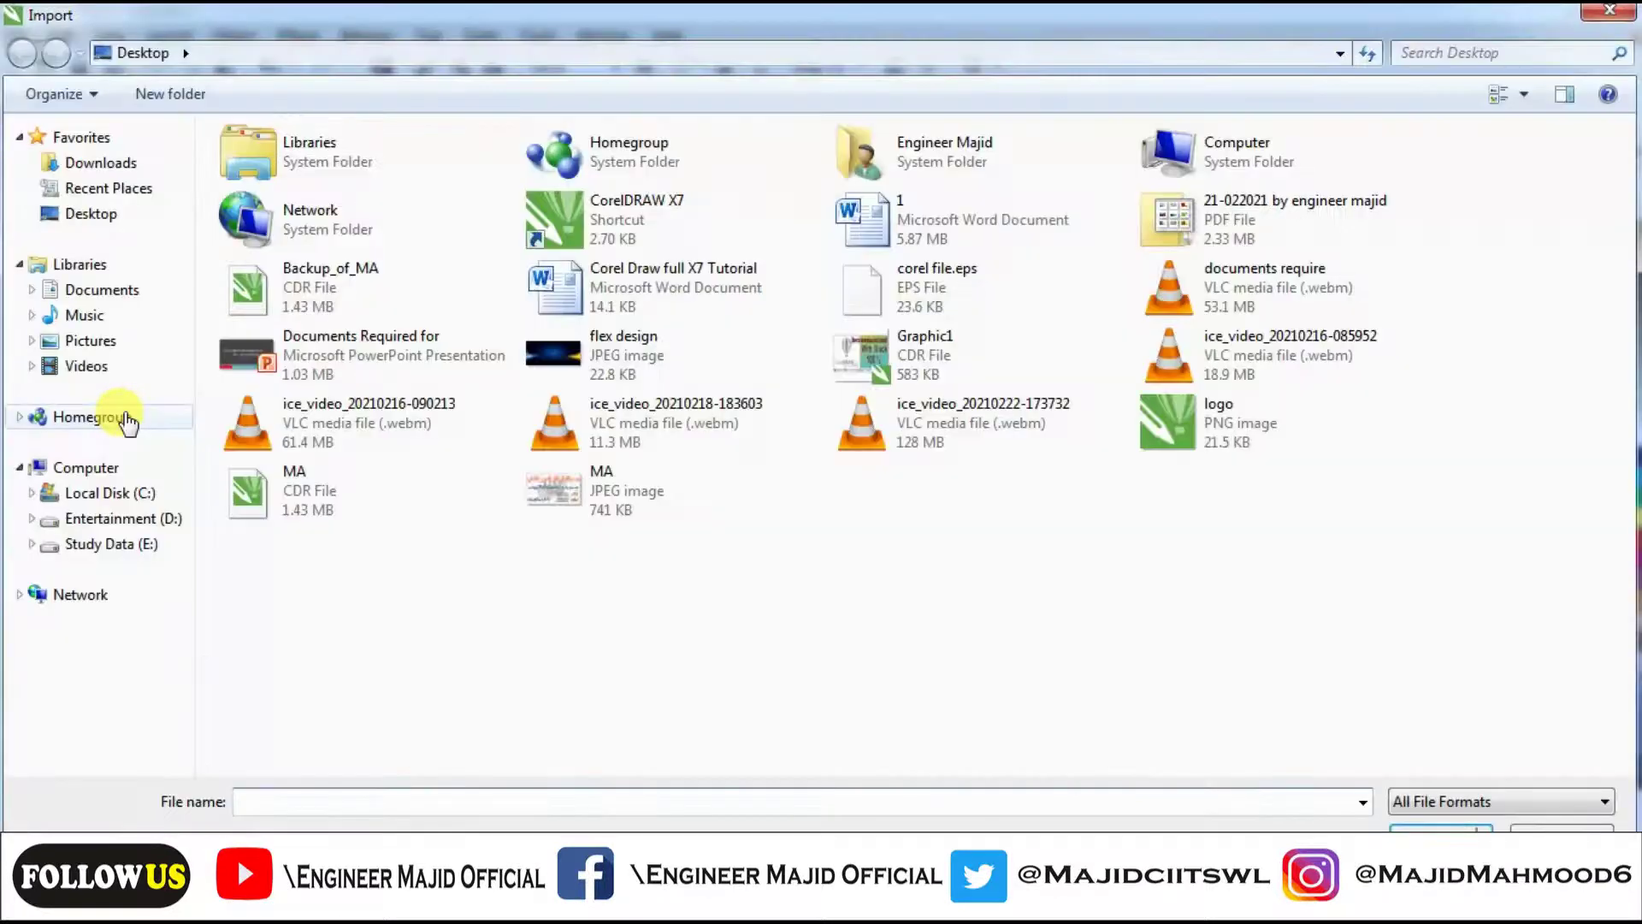
left_click(110, 217)
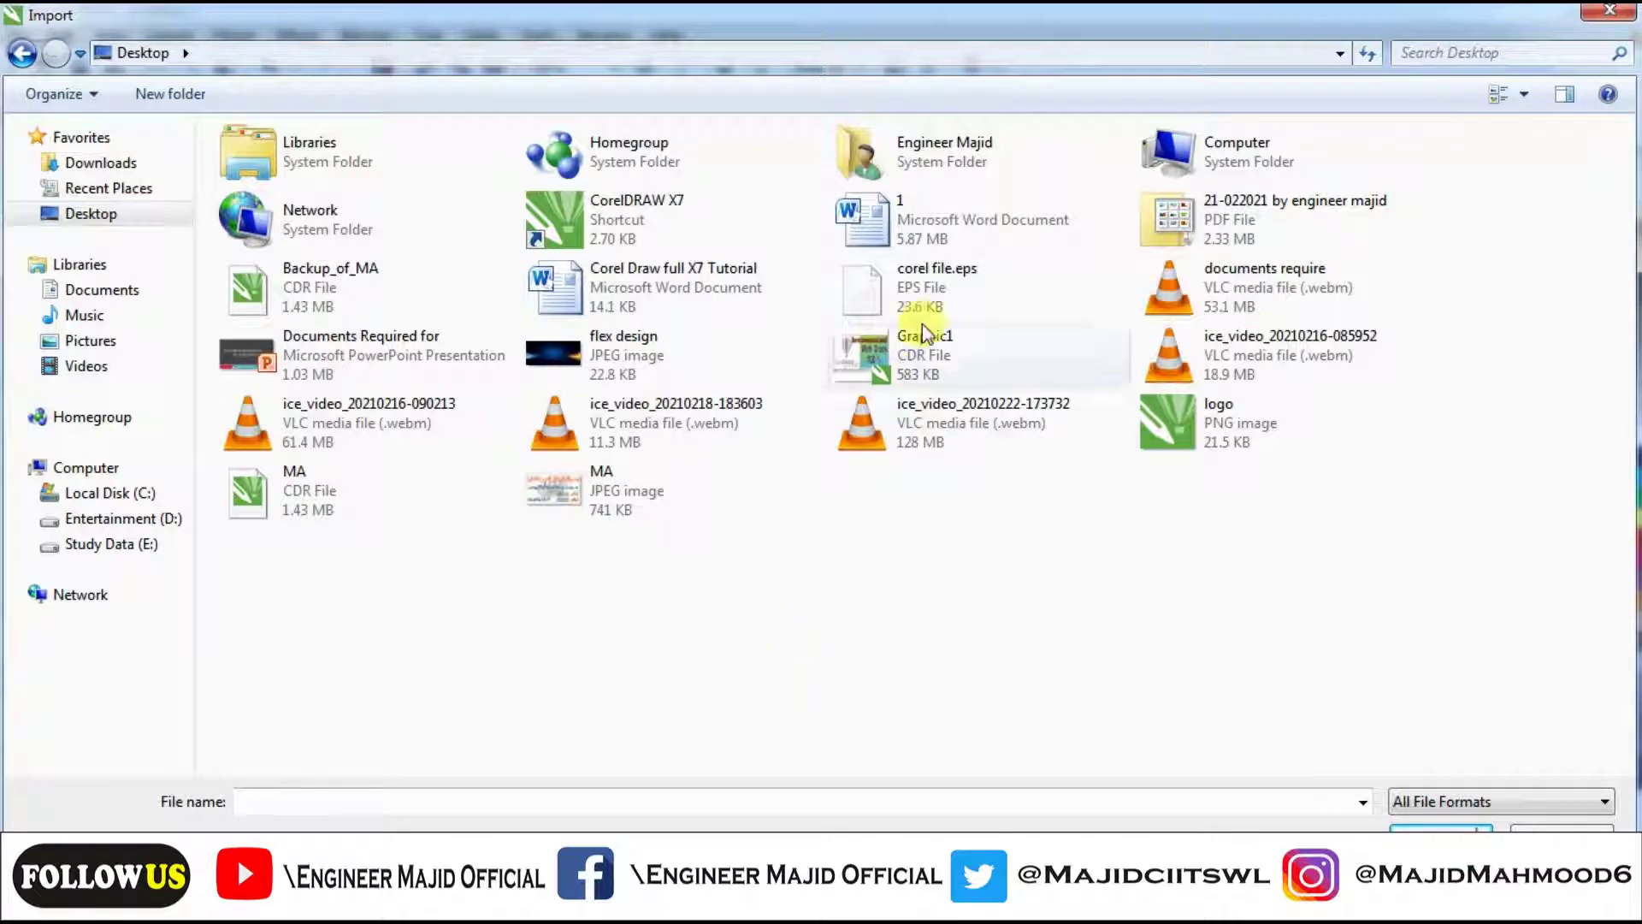
double_click(954, 286)
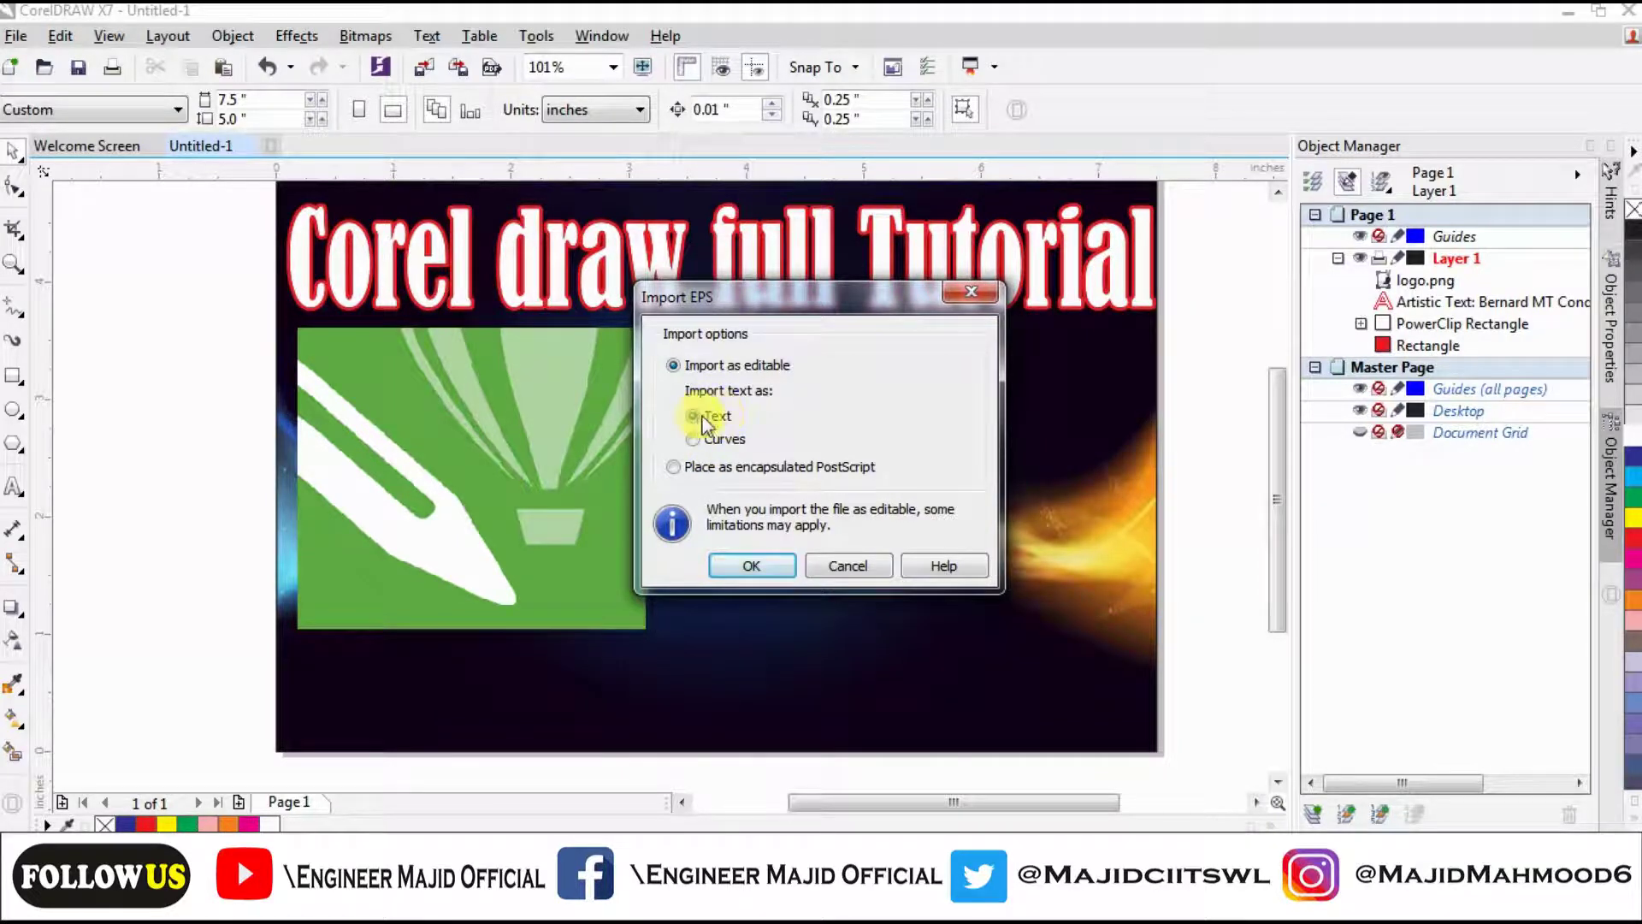
left_click(752, 565)
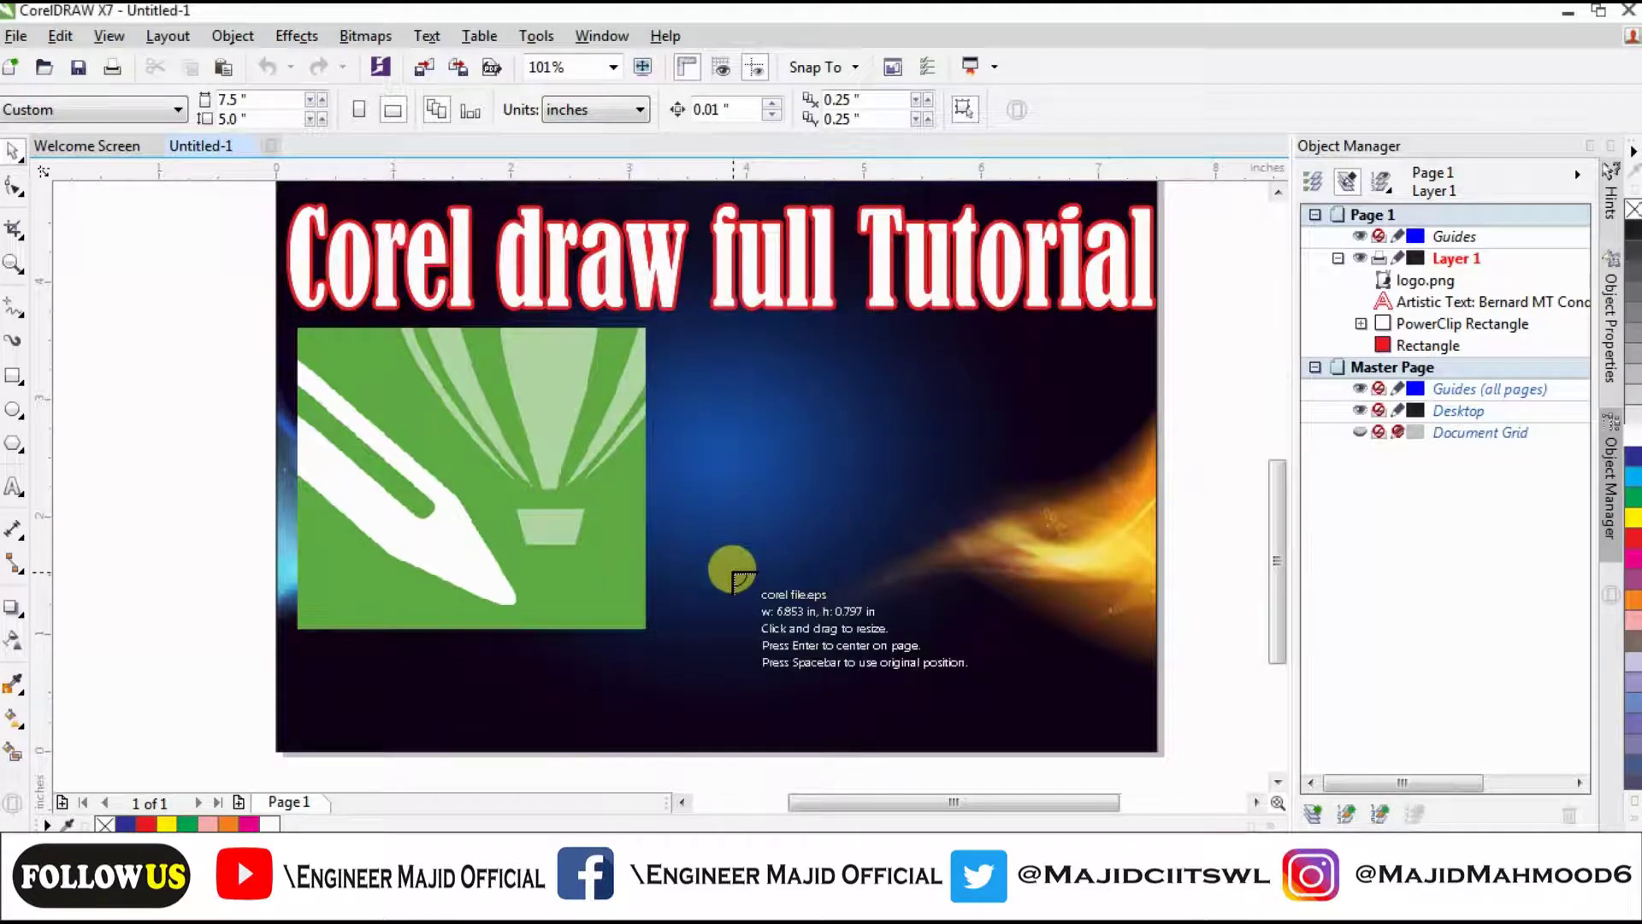
left_click_drag(143, 517, 700, 726)
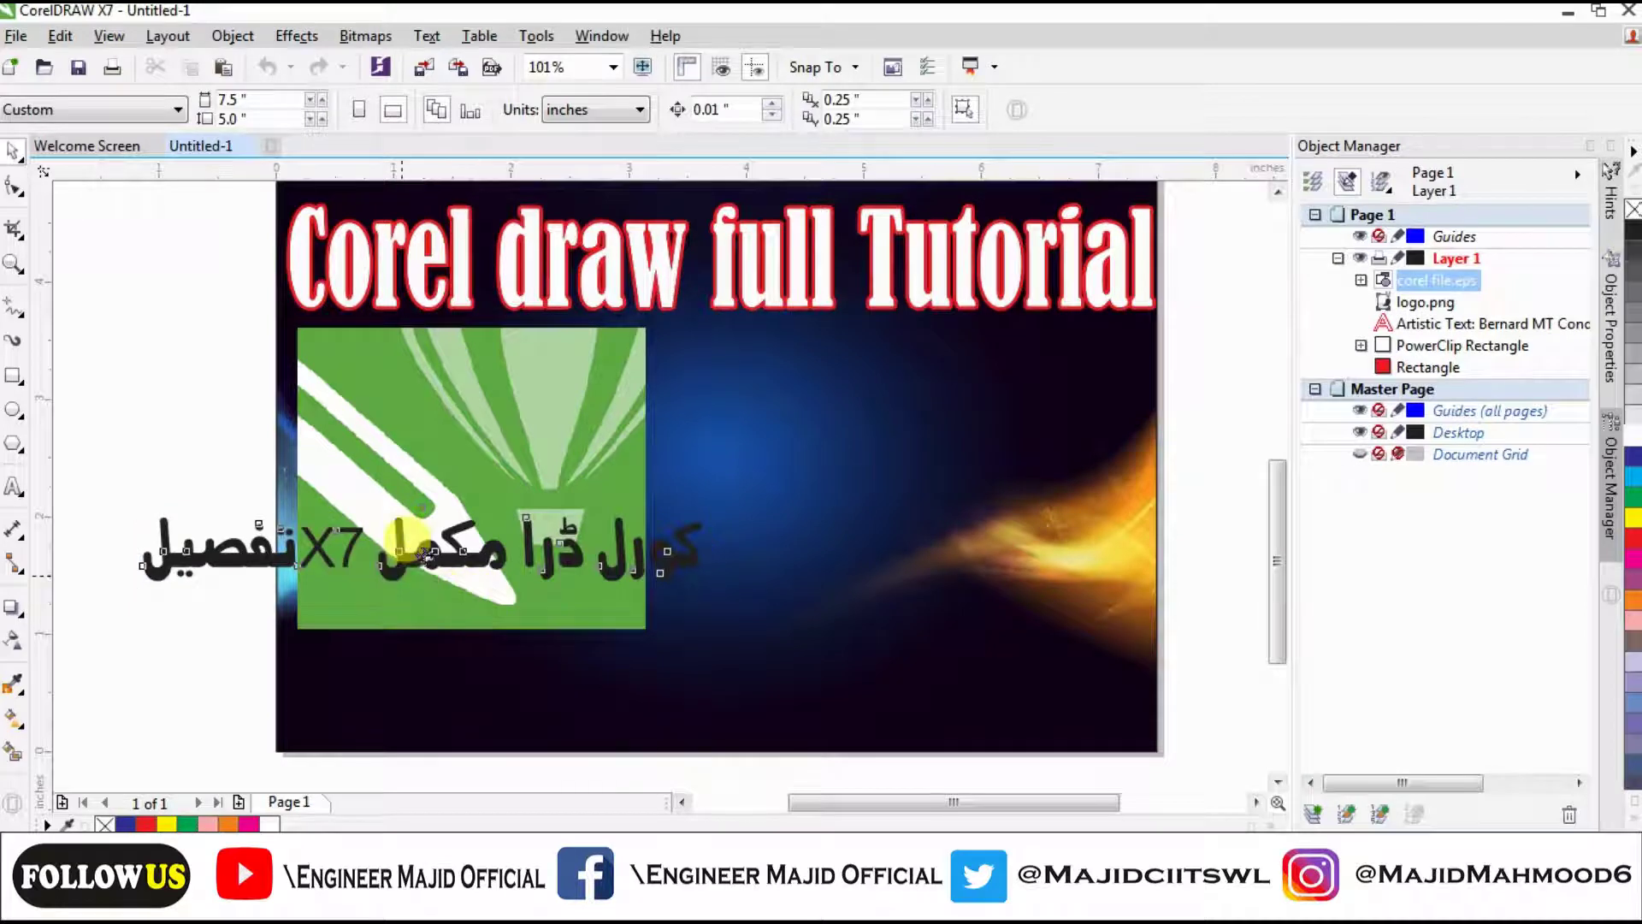
Try the Urdu headline in the dark area below the logo with a white fill.
left_click_drag(424, 555, 718, 686)
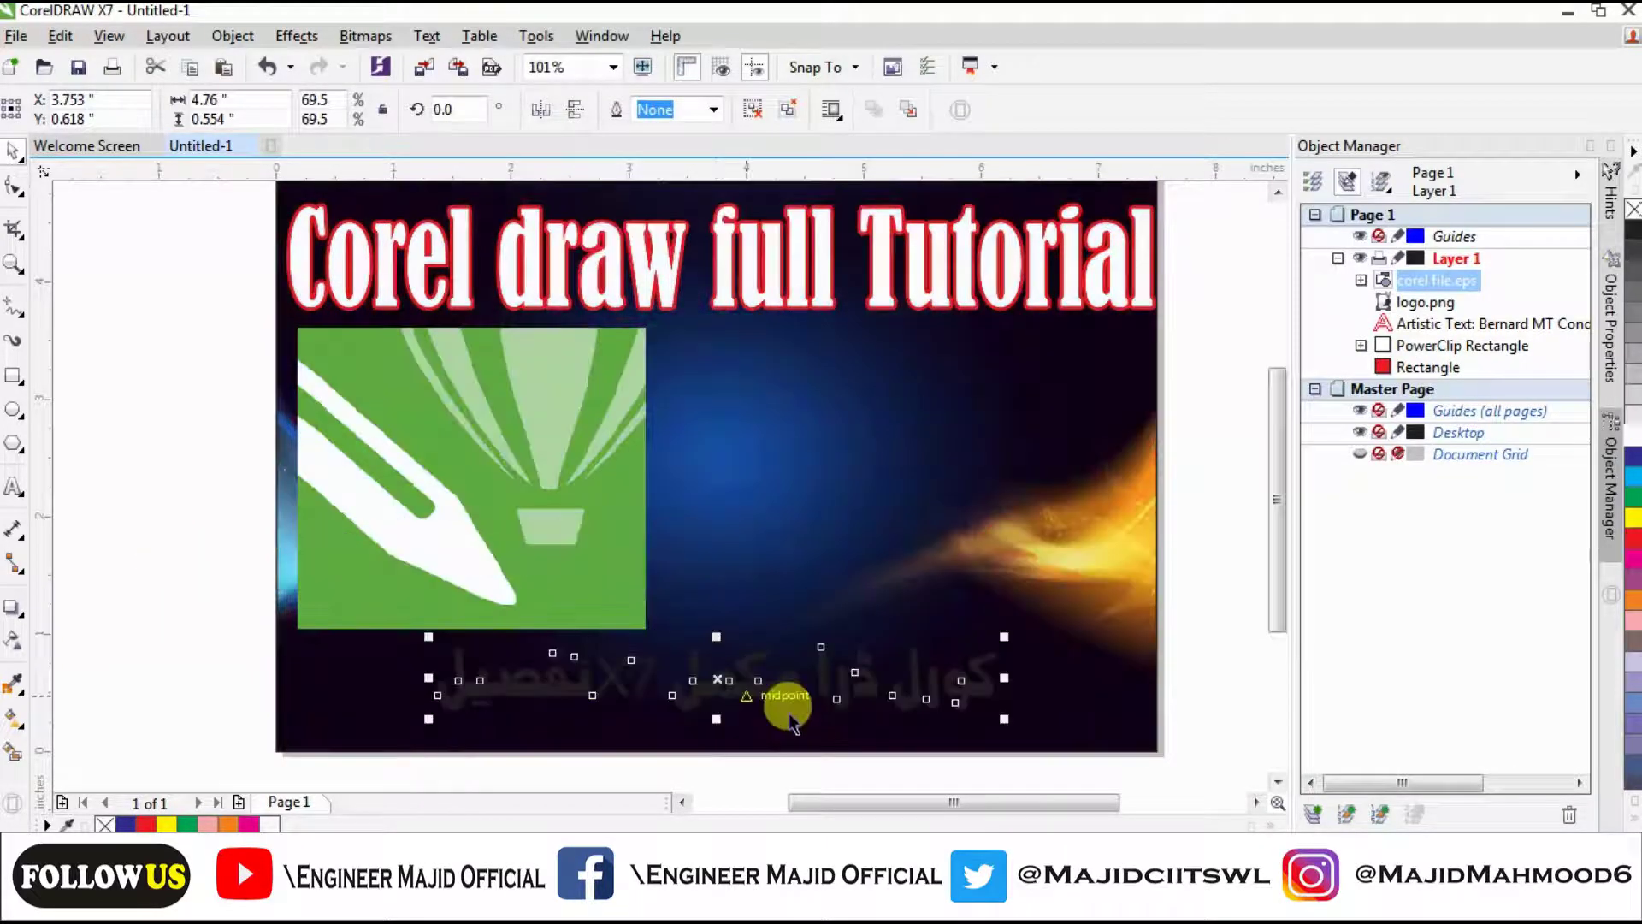
left_click(1205, 602)
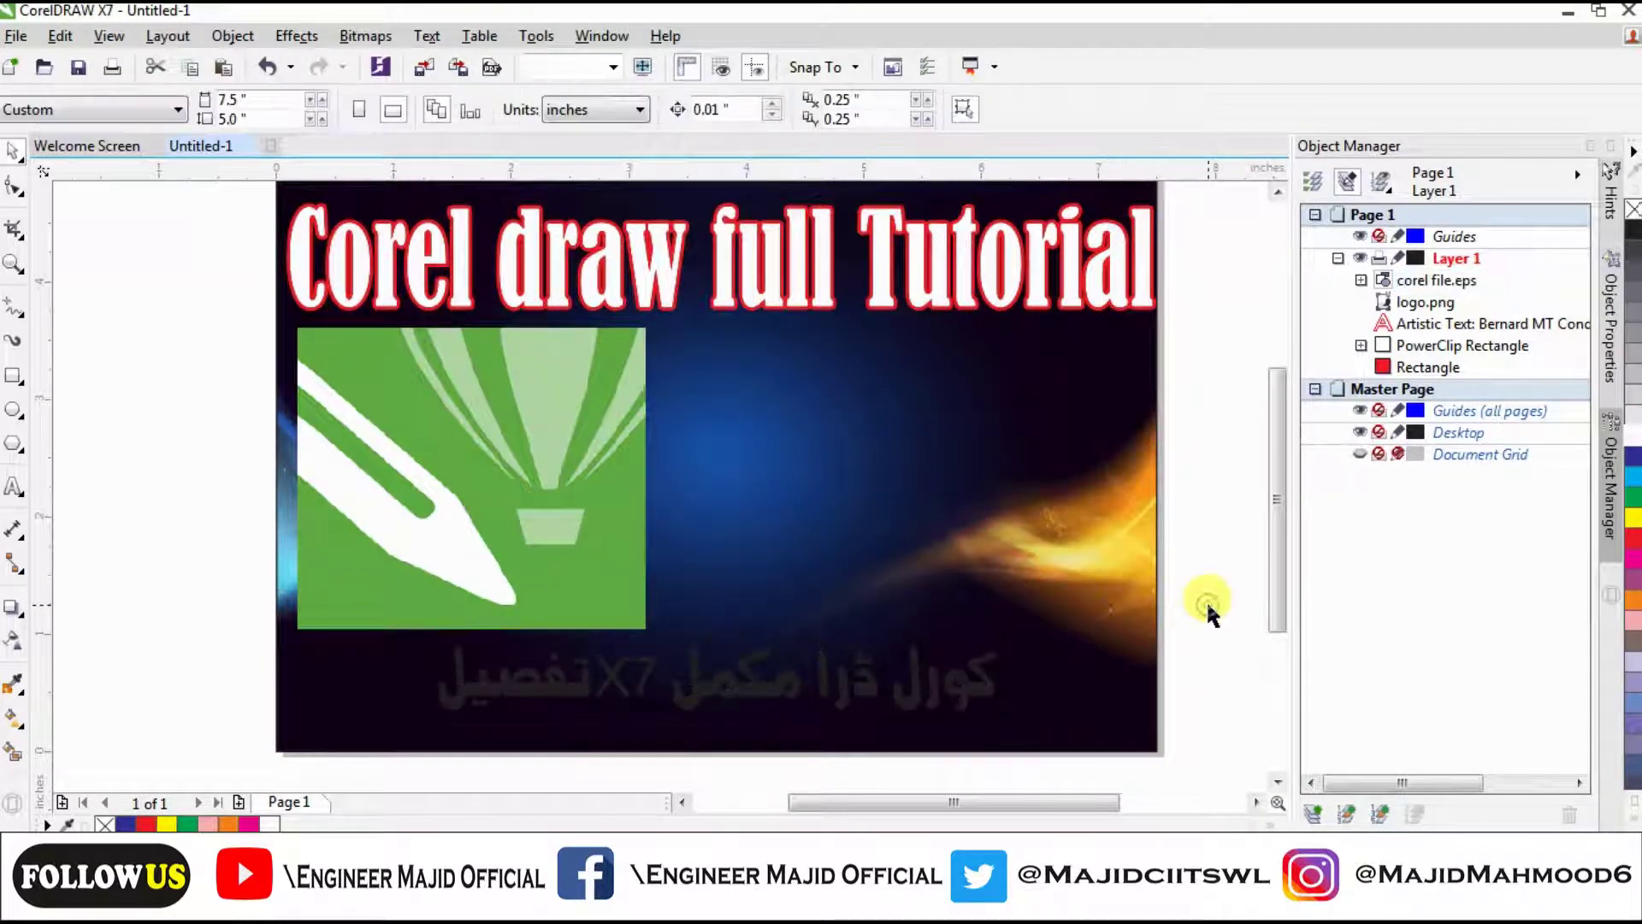
left_click(712, 689)
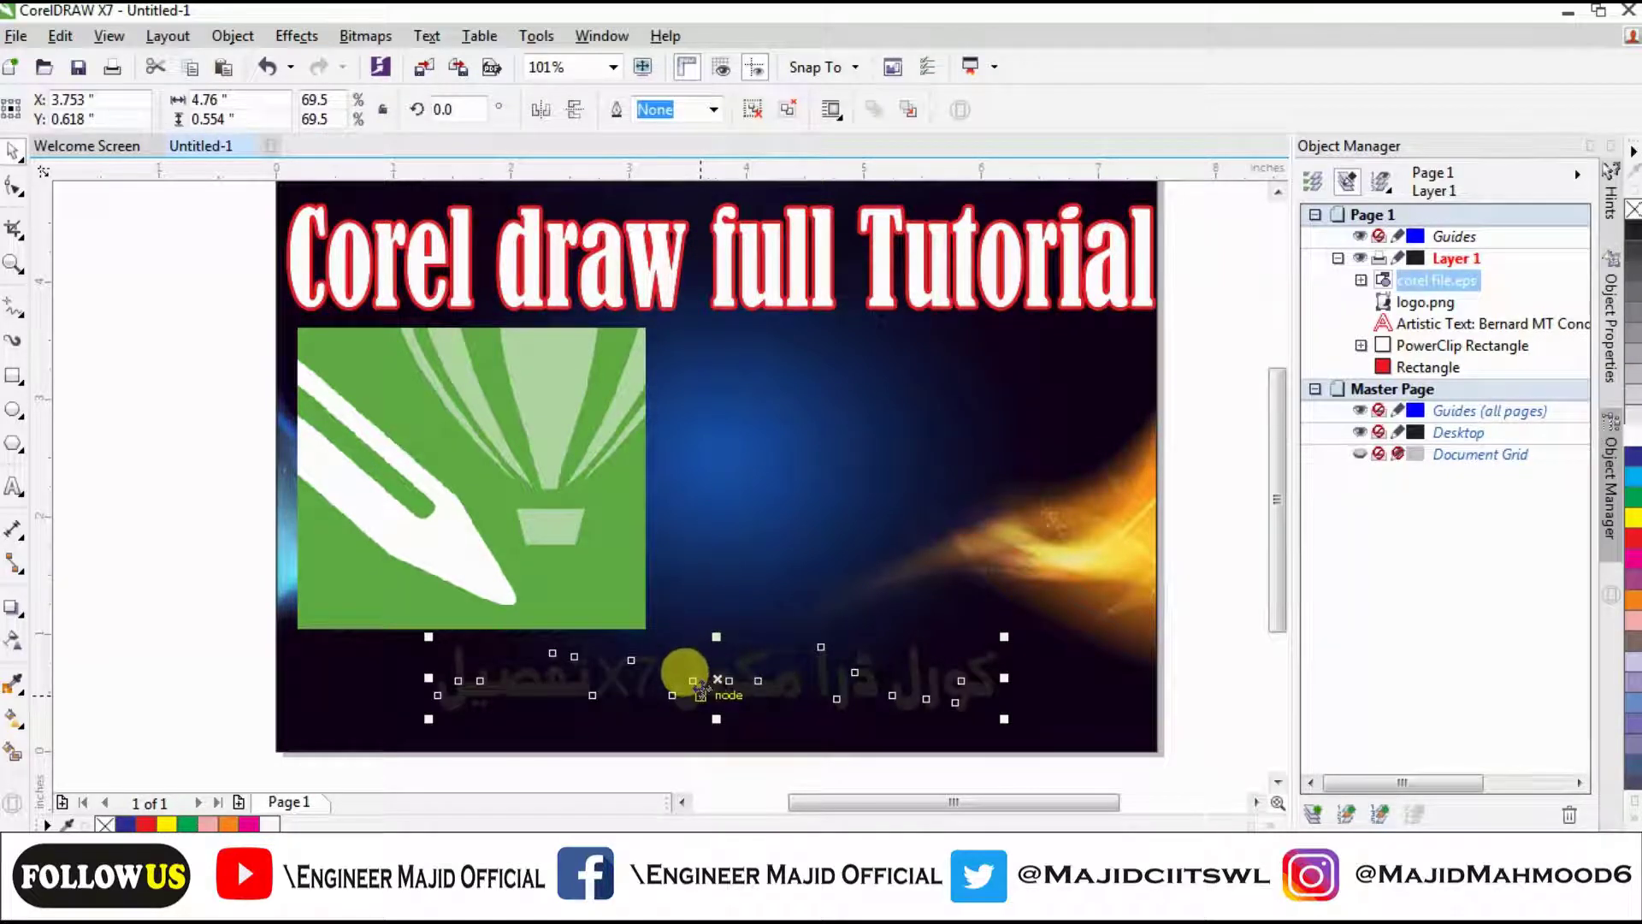
scroll(1279, 551, "down", 3)
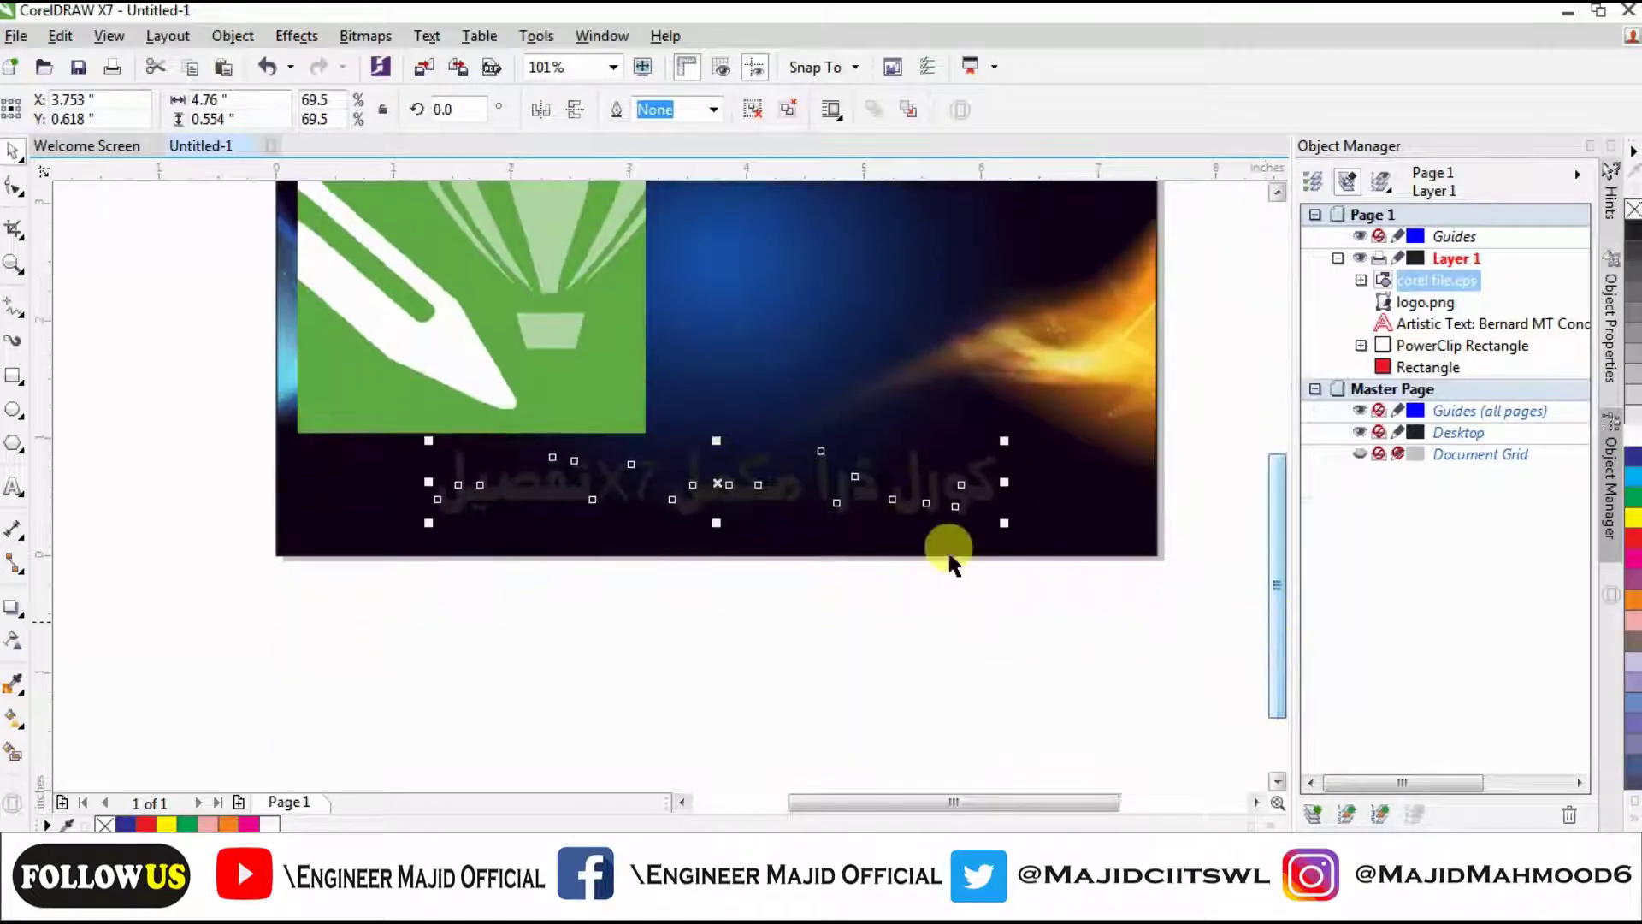
left_click_drag(716, 485, 752, 493)
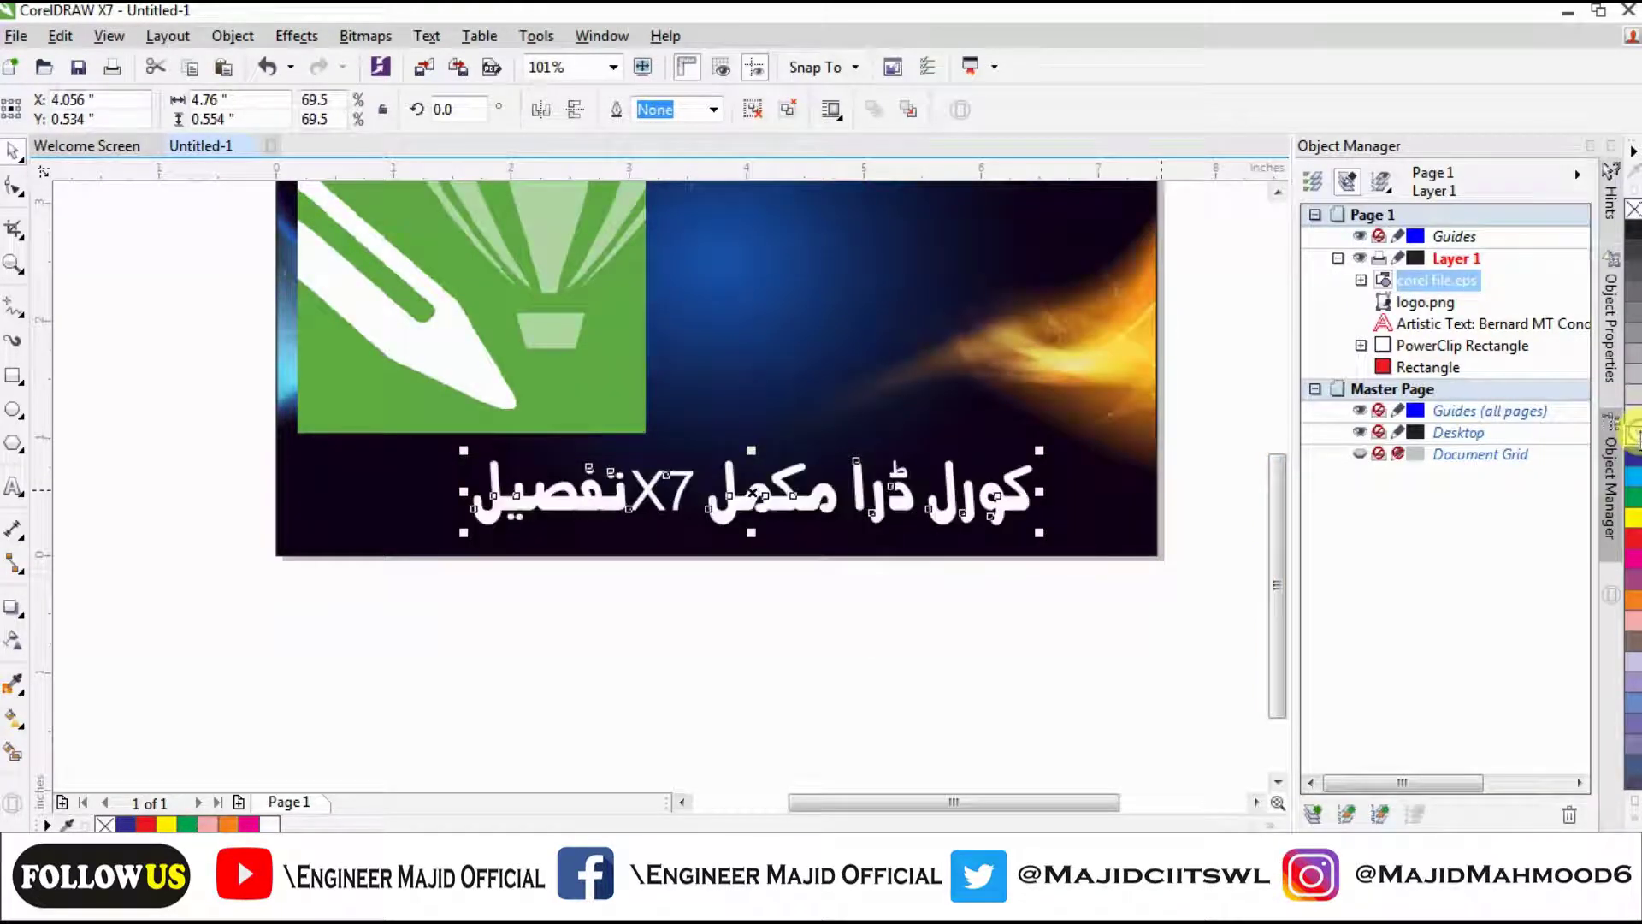
left_click(944, 660)
left_click(735, 493)
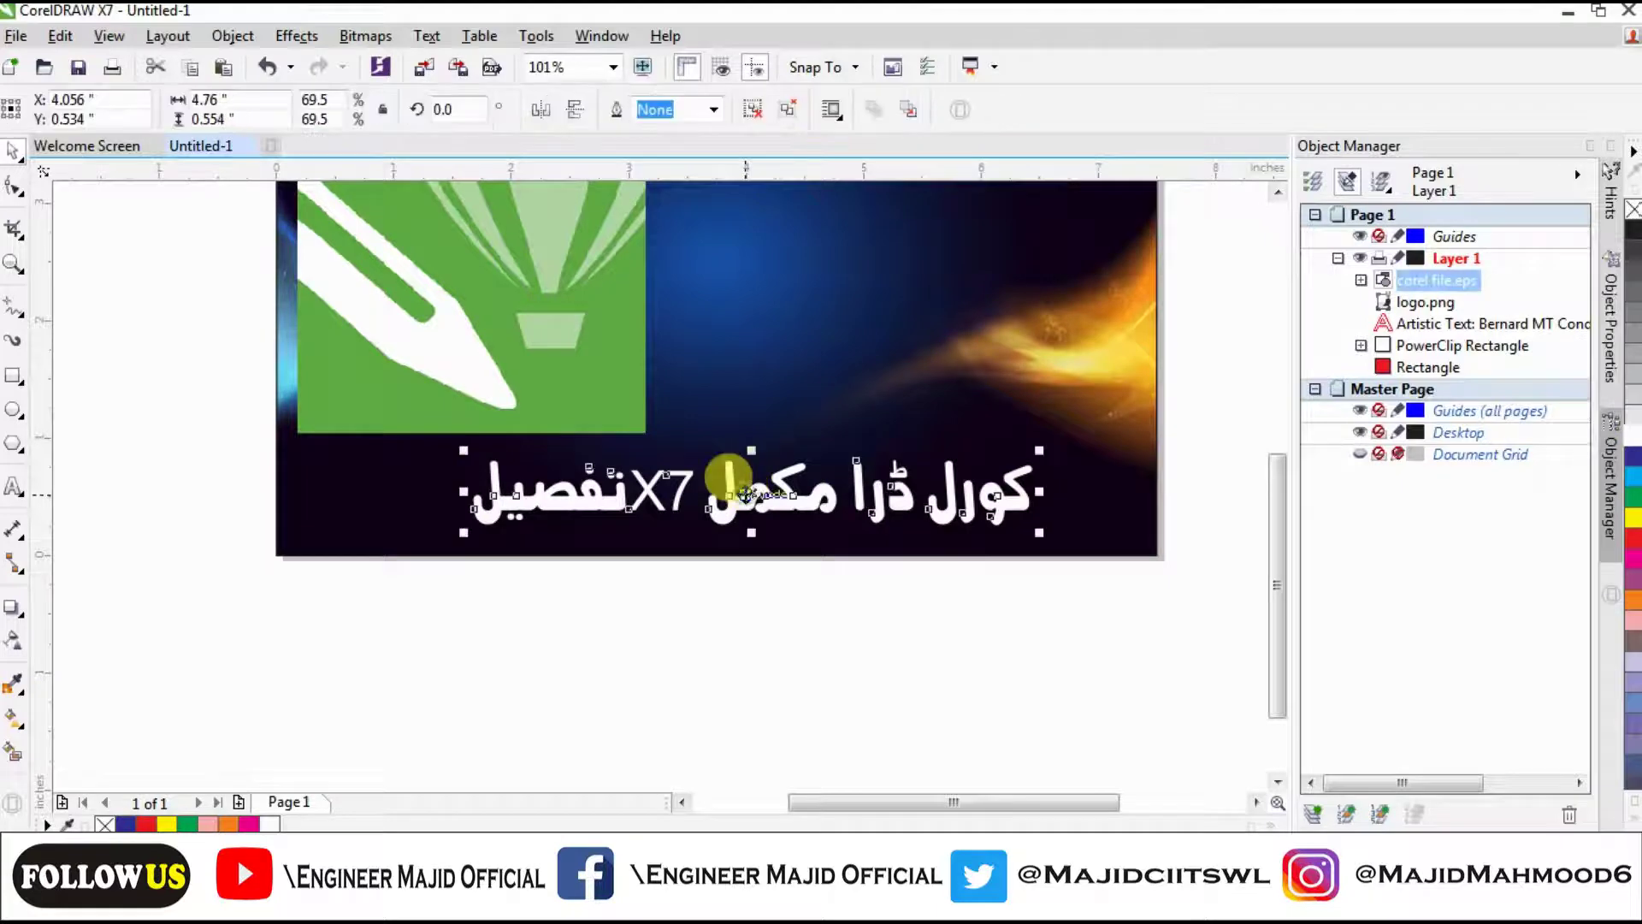
left_click(717, 494)
left_click(770, 617)
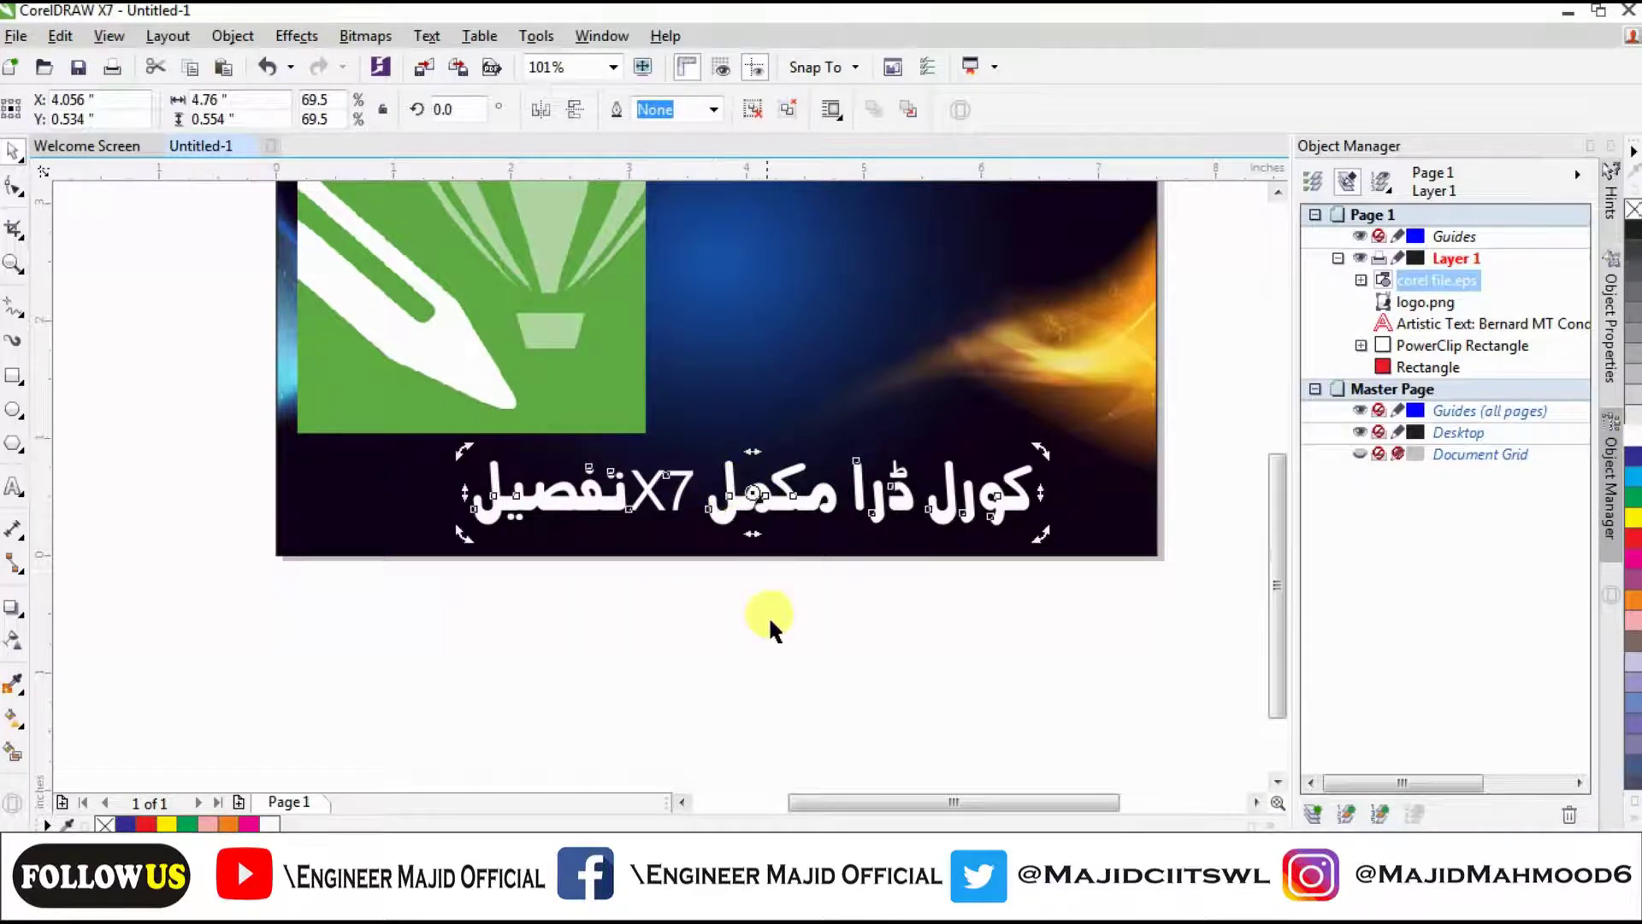
Move the Urdu headline onto the blank area below the page in black and ungroup it into separate letter curves.
left_click_drag(749, 513, 717, 676)
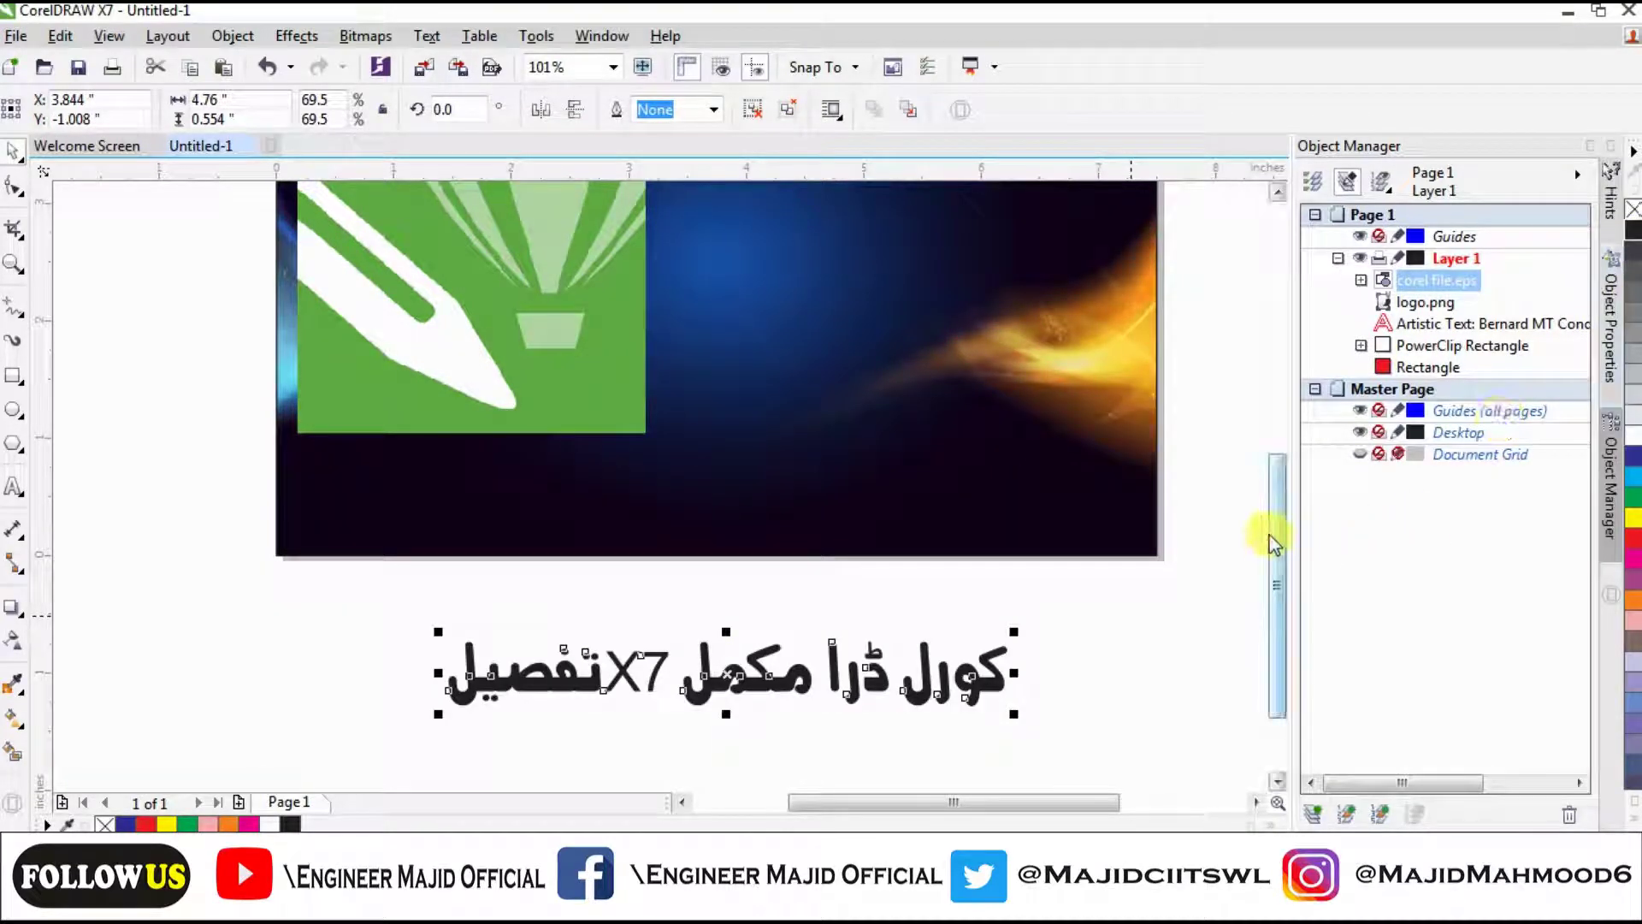
left_click(1102, 683)
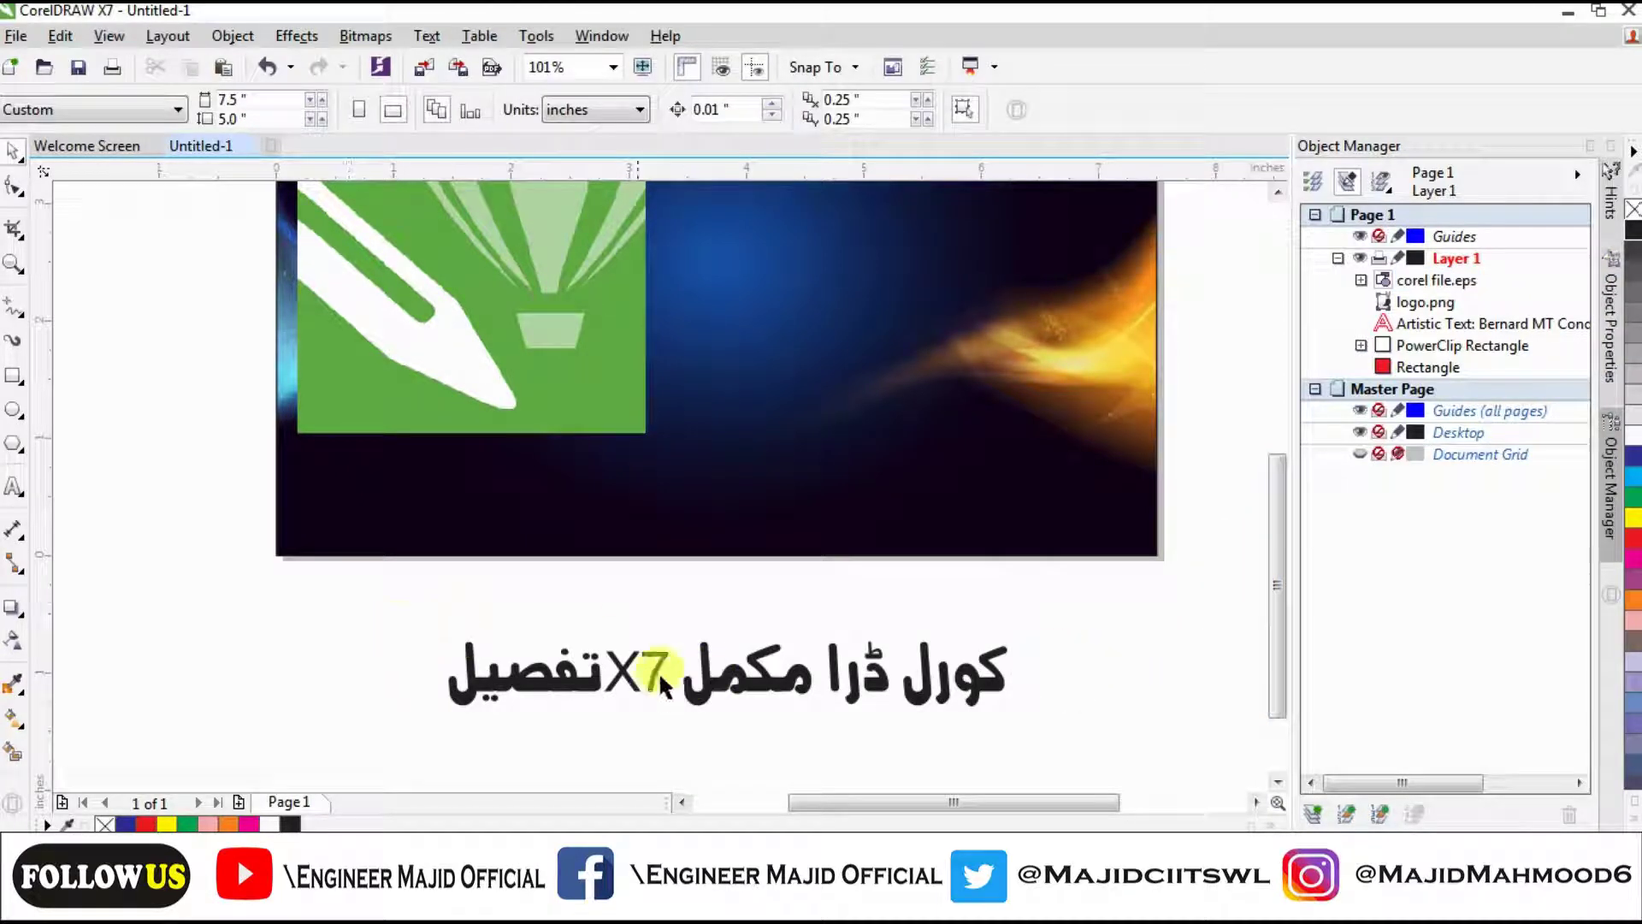
left_click(723, 663)
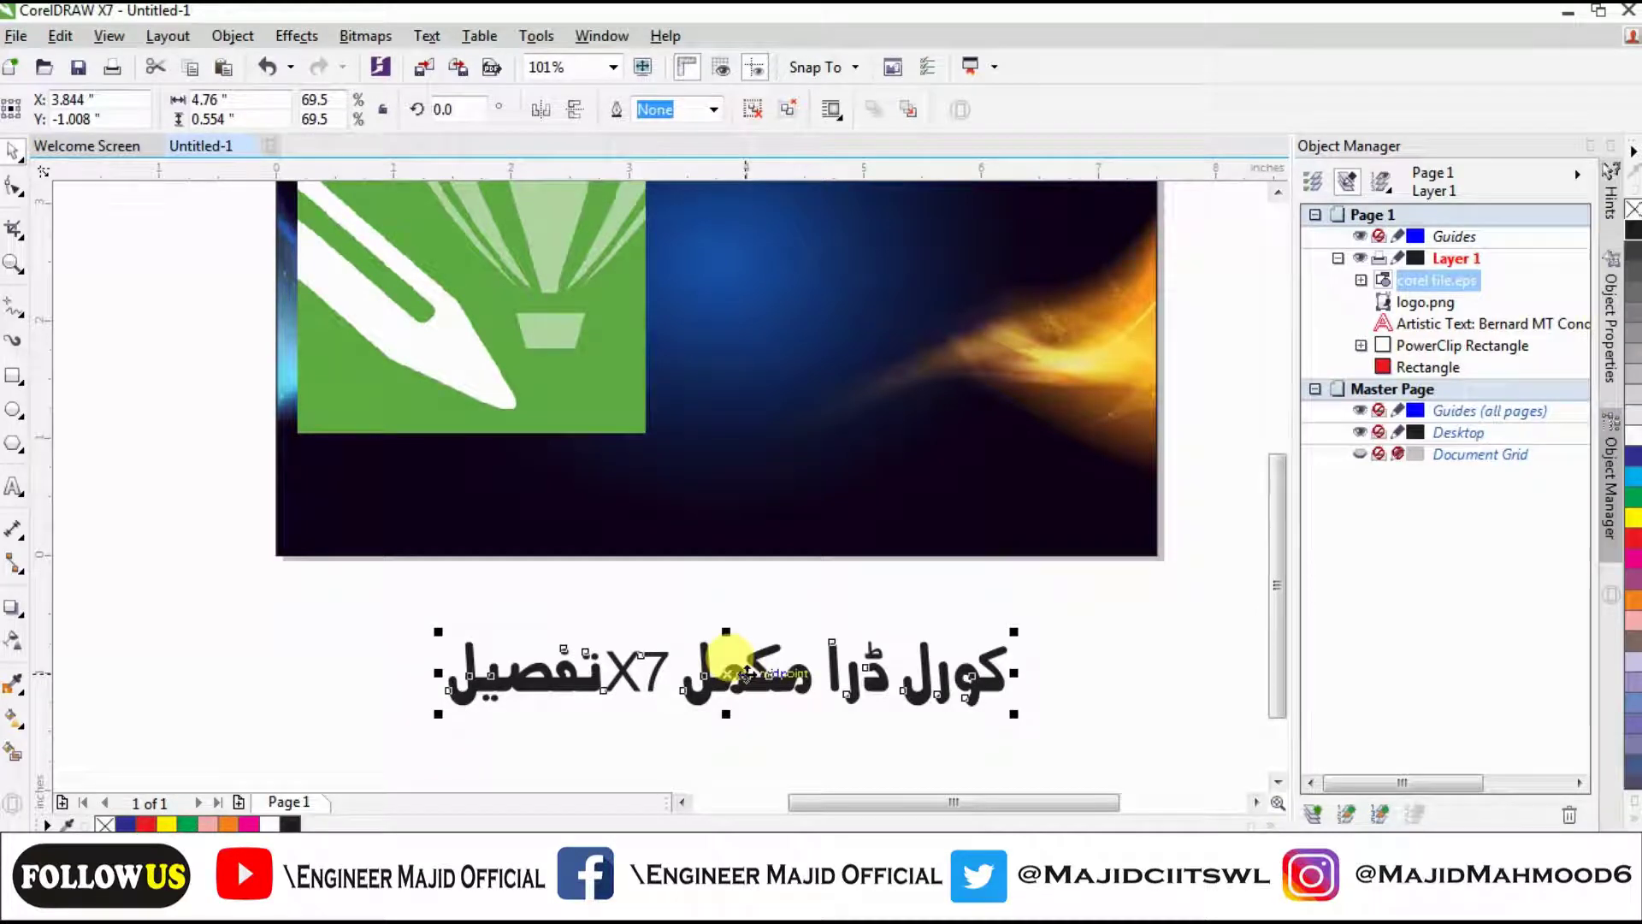
key("ctrl+u")
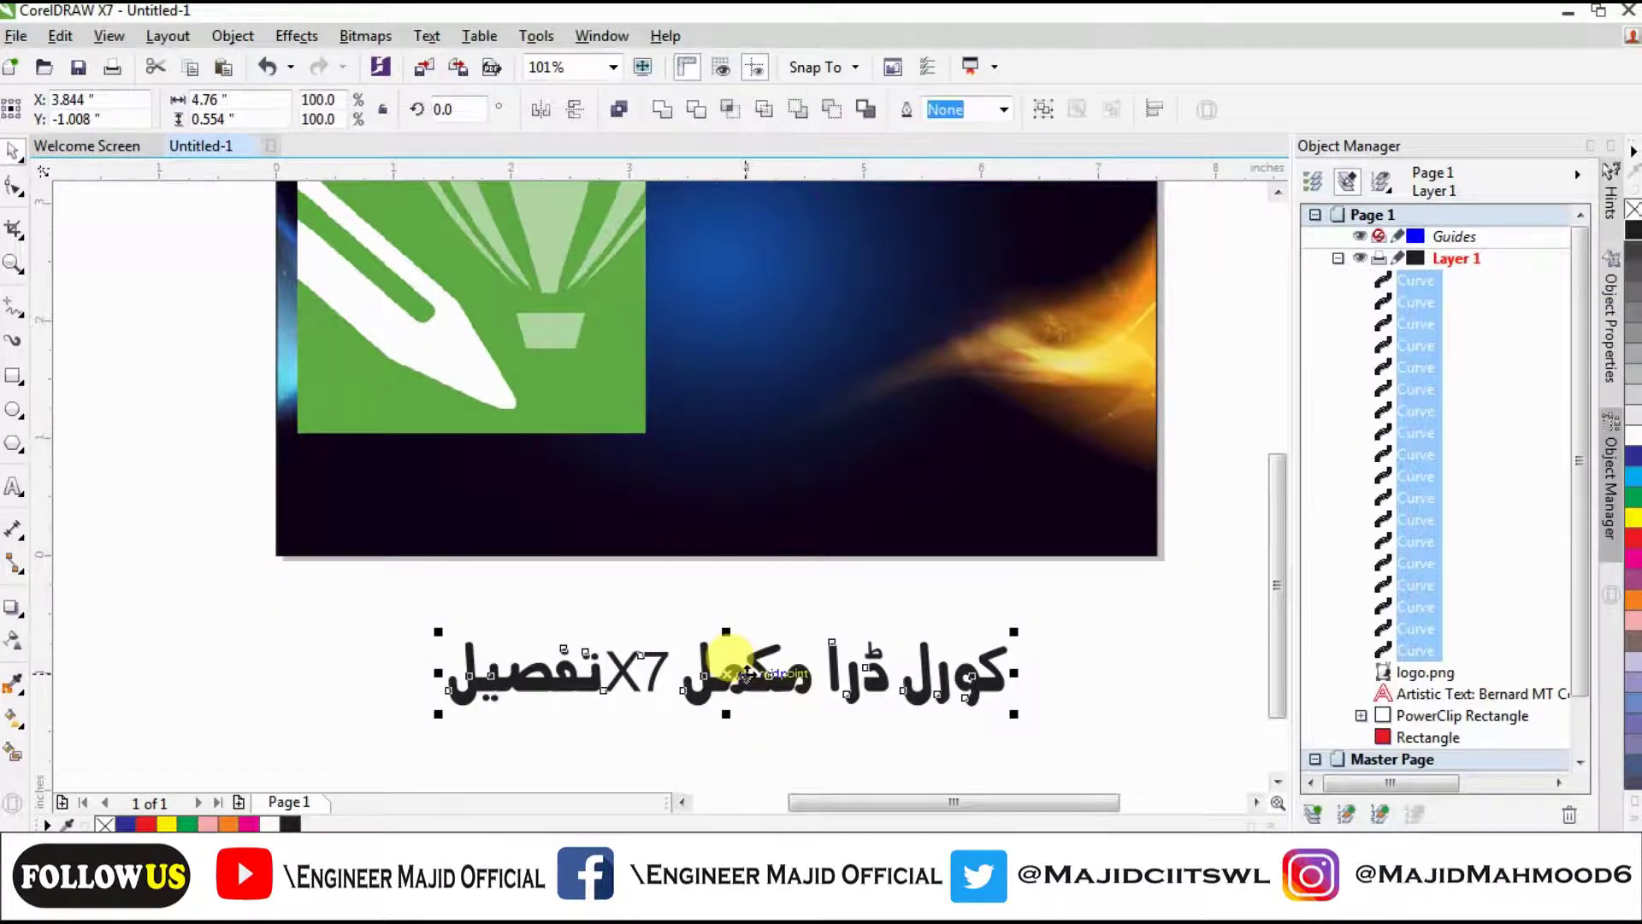
left_click(1076, 676)
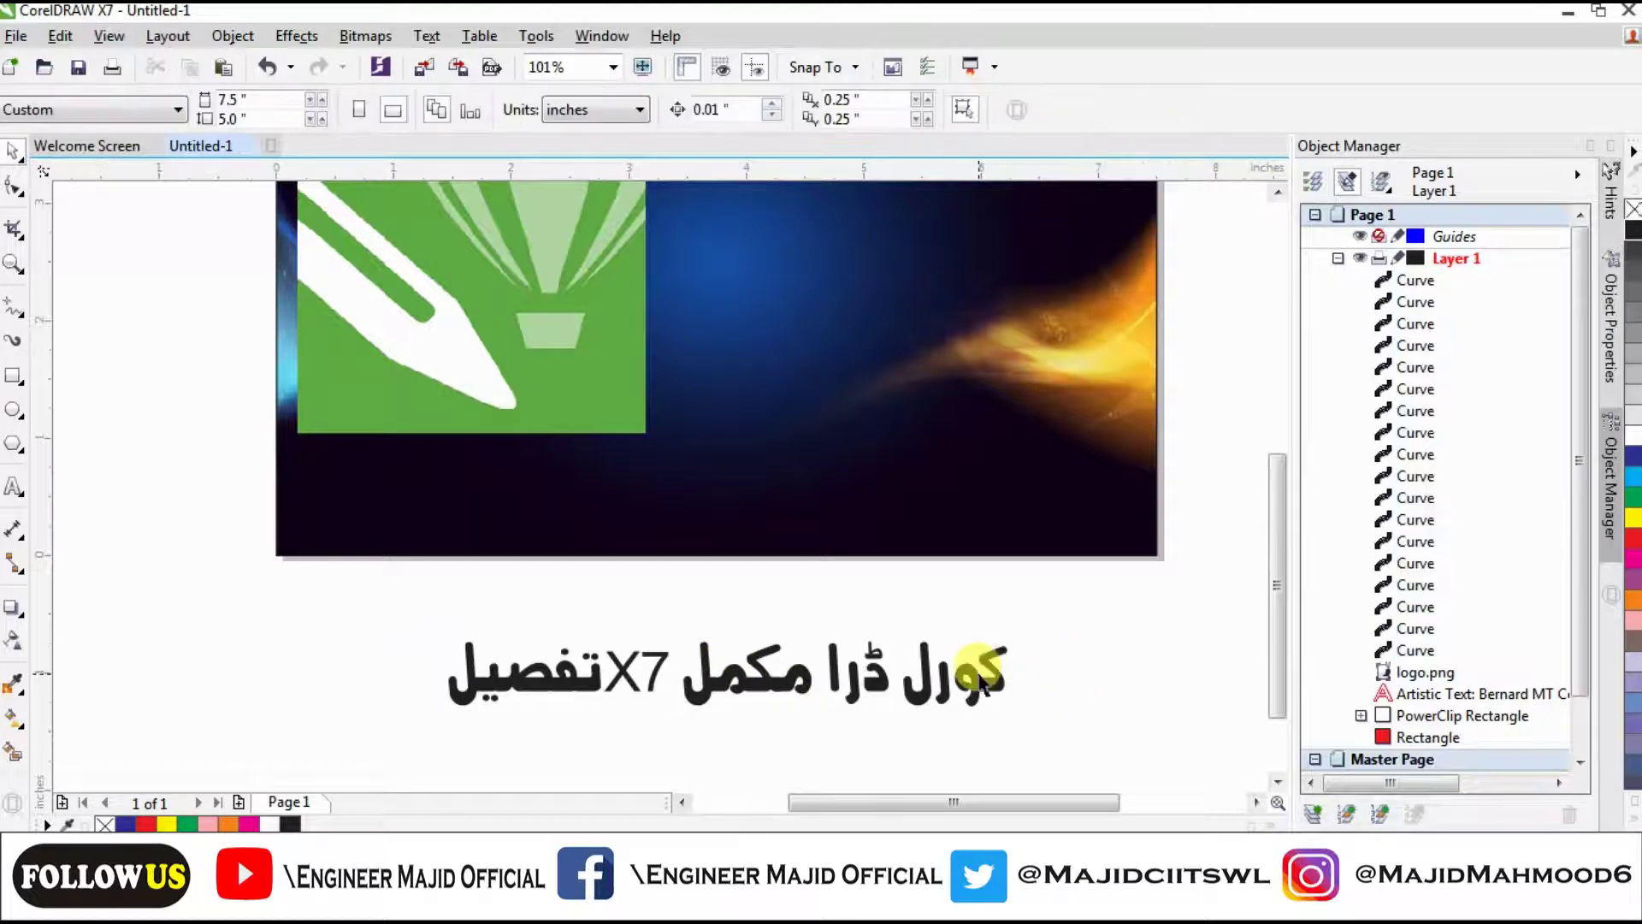
left_click(996, 662)
left_click(1064, 670)
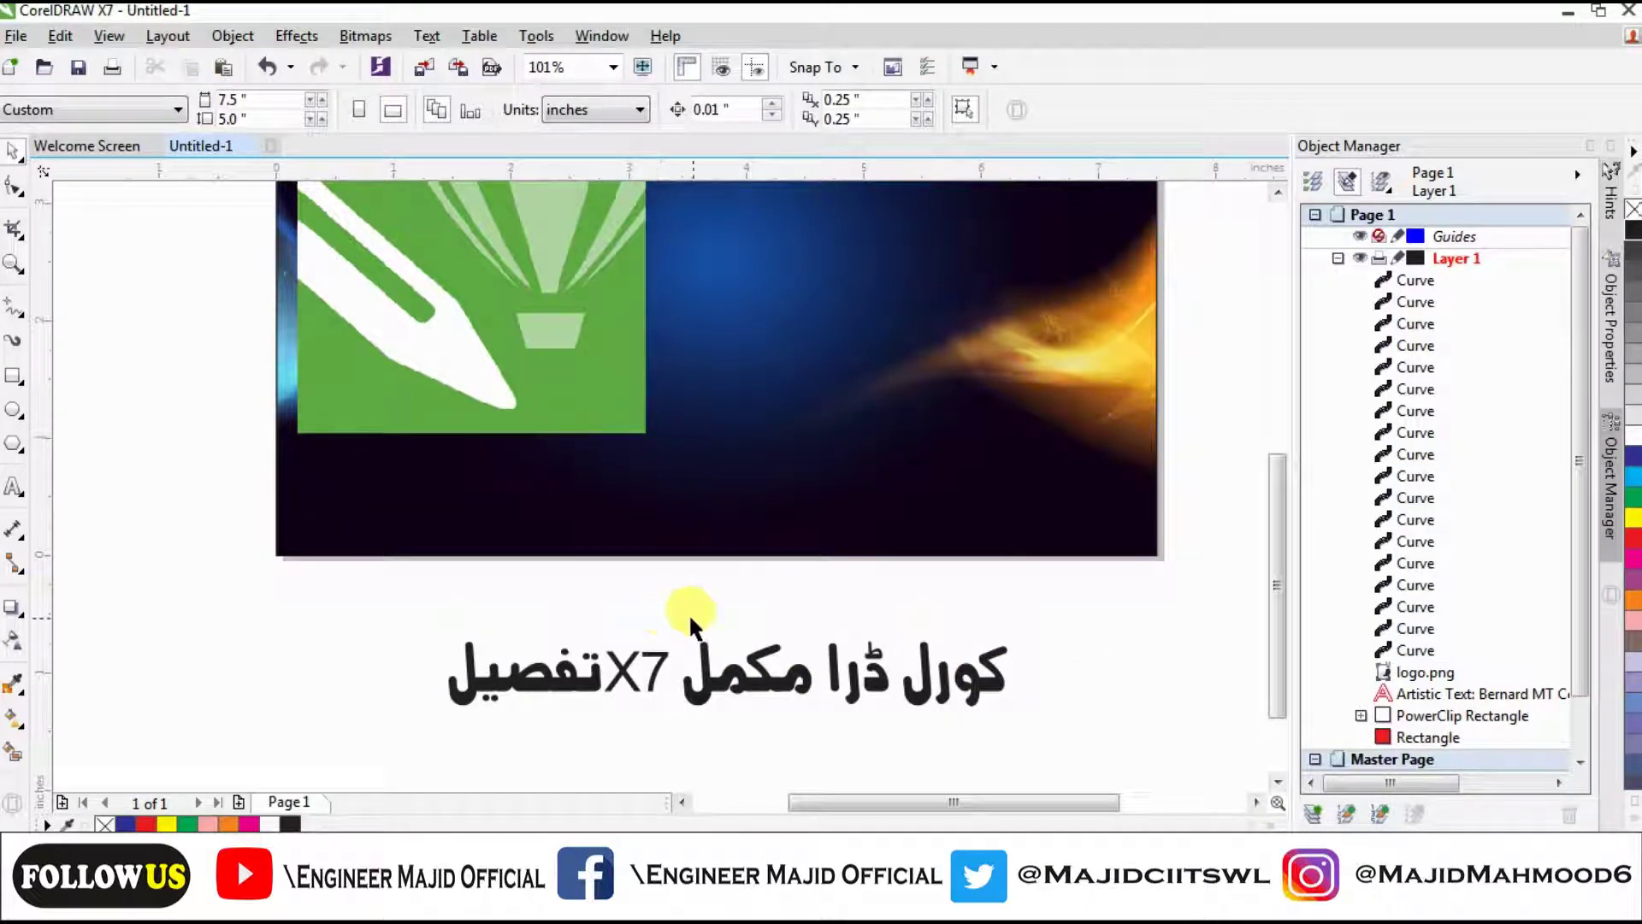
Group the letters of "کورل ڈرا مکمل", move the group onto the background beside the logo and fill it white.
left_click_drag(678, 618, 1026, 727)
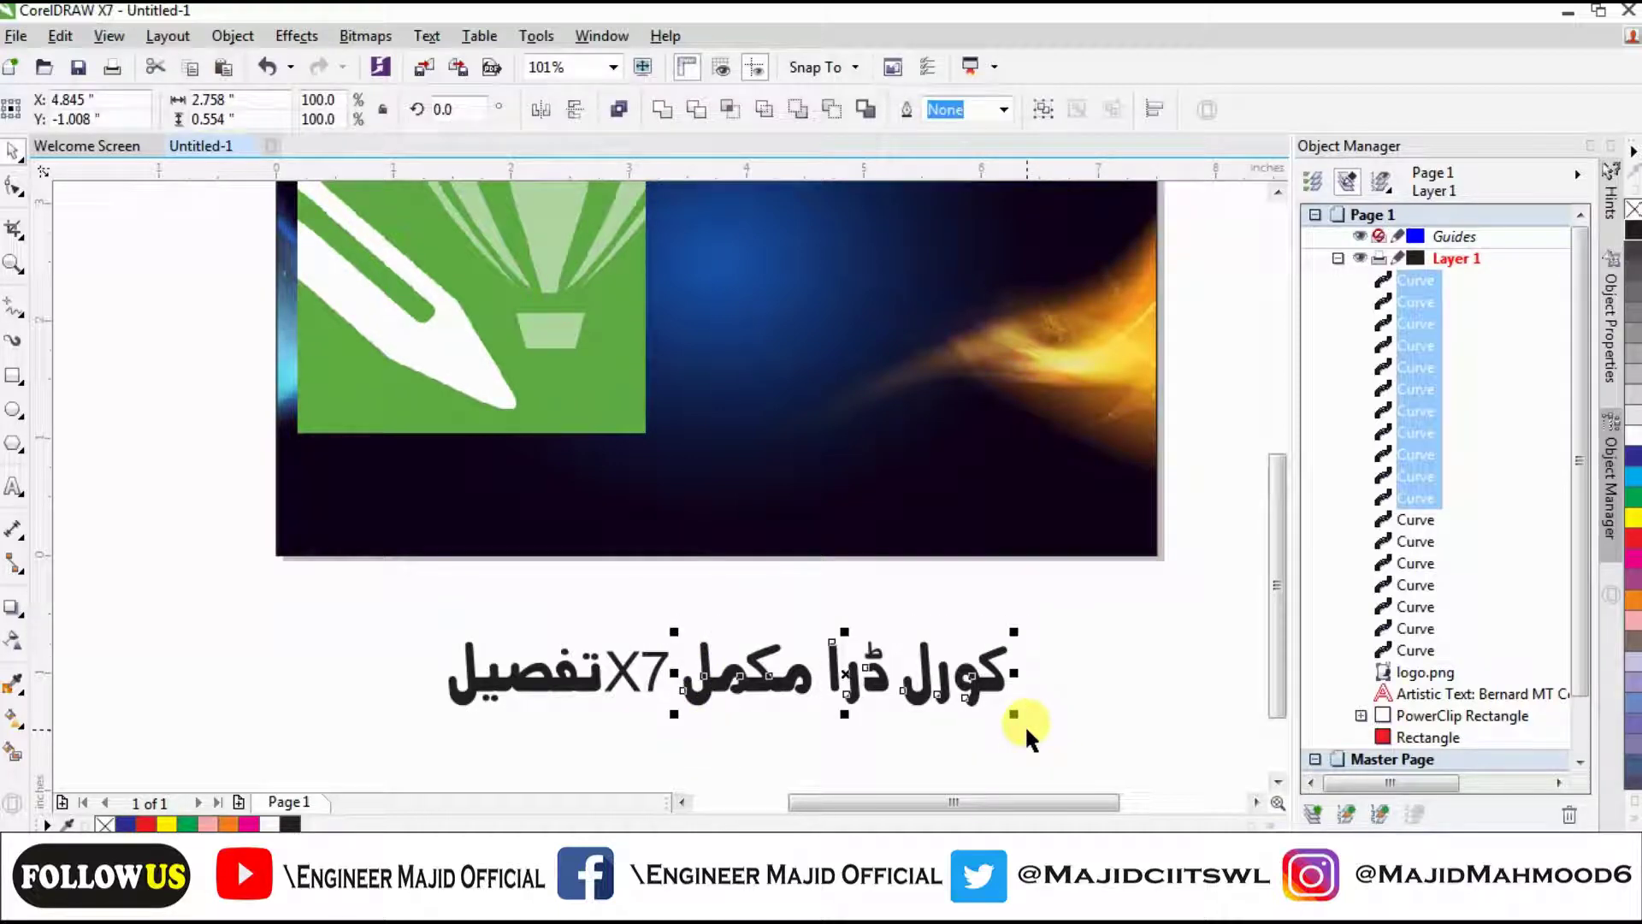
key("ctrl+g")
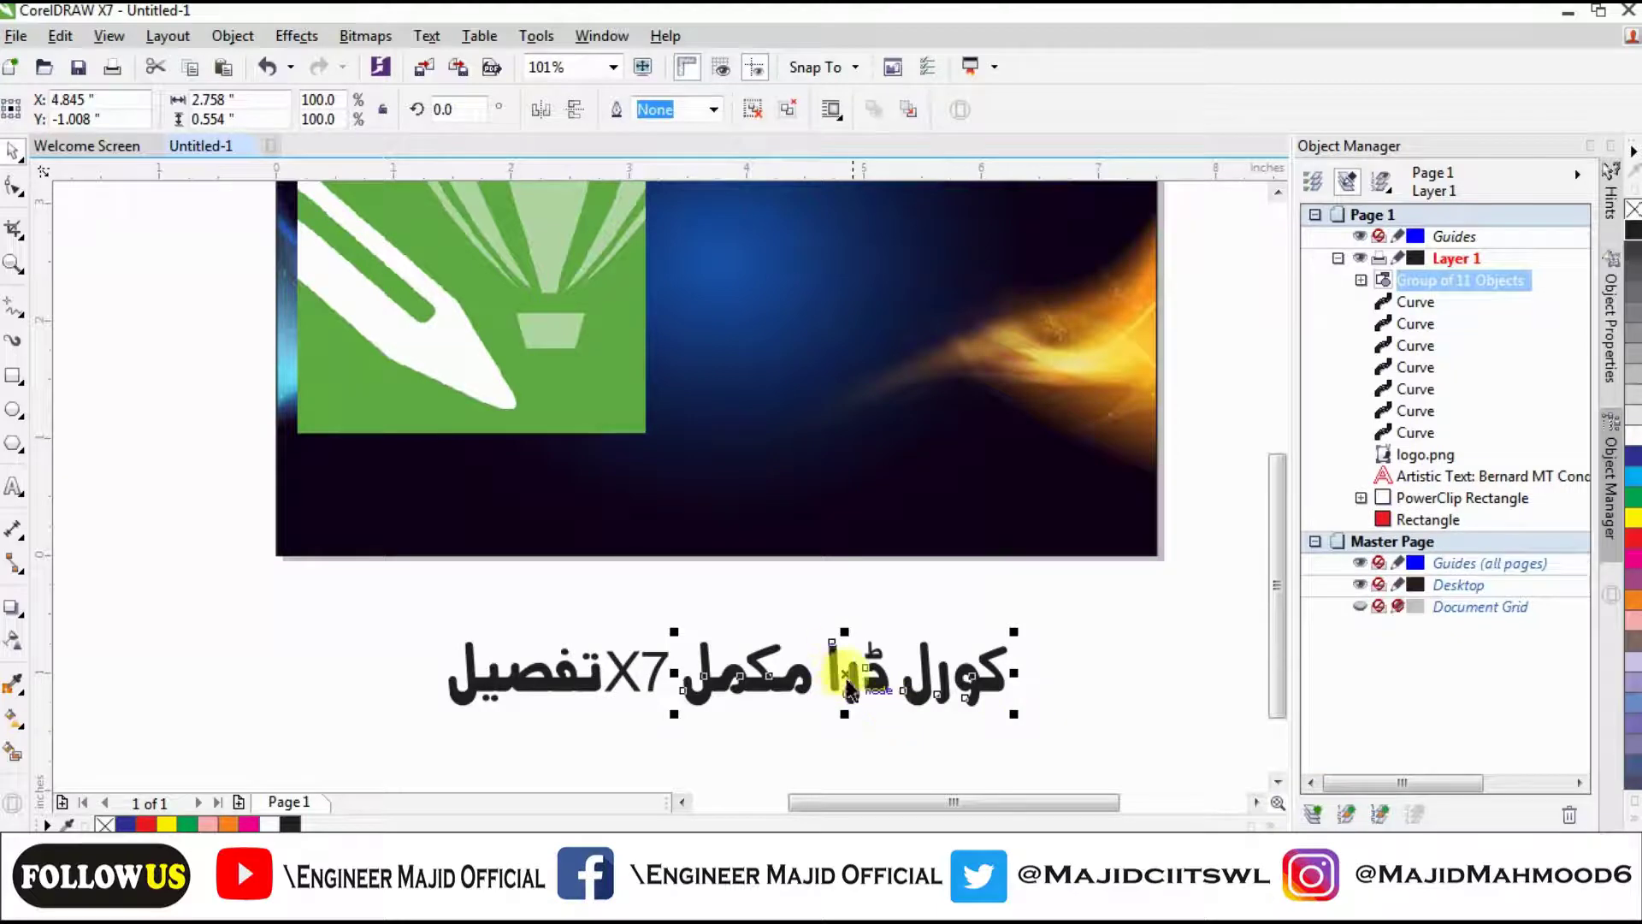
left_click_drag(849, 689, 932, 345)
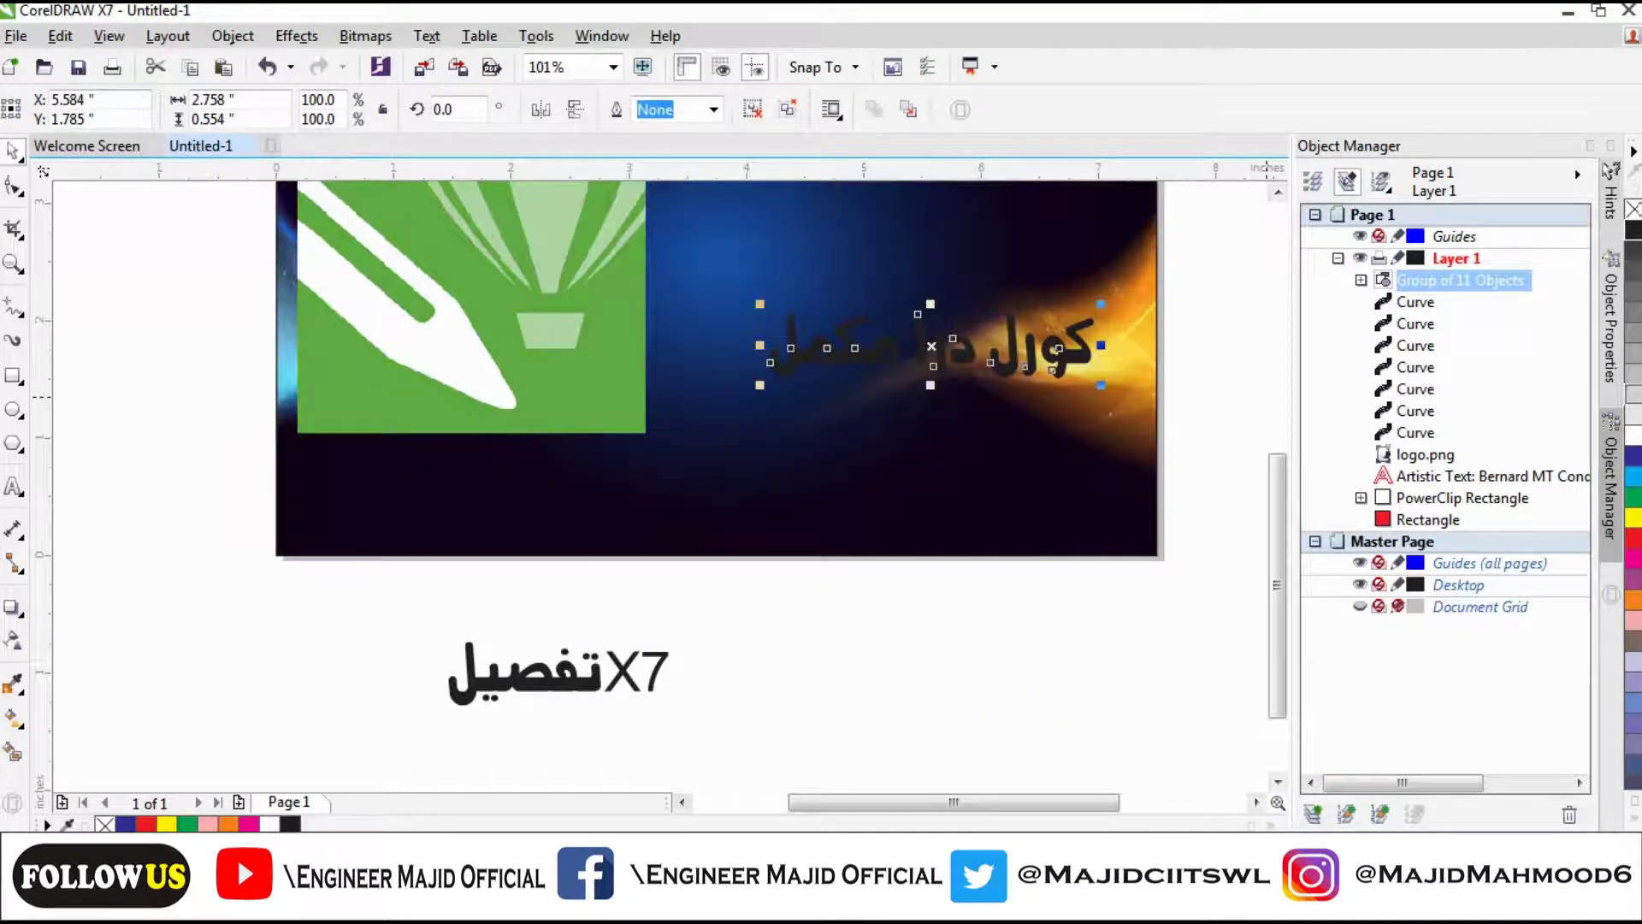
left_click(1634, 432)
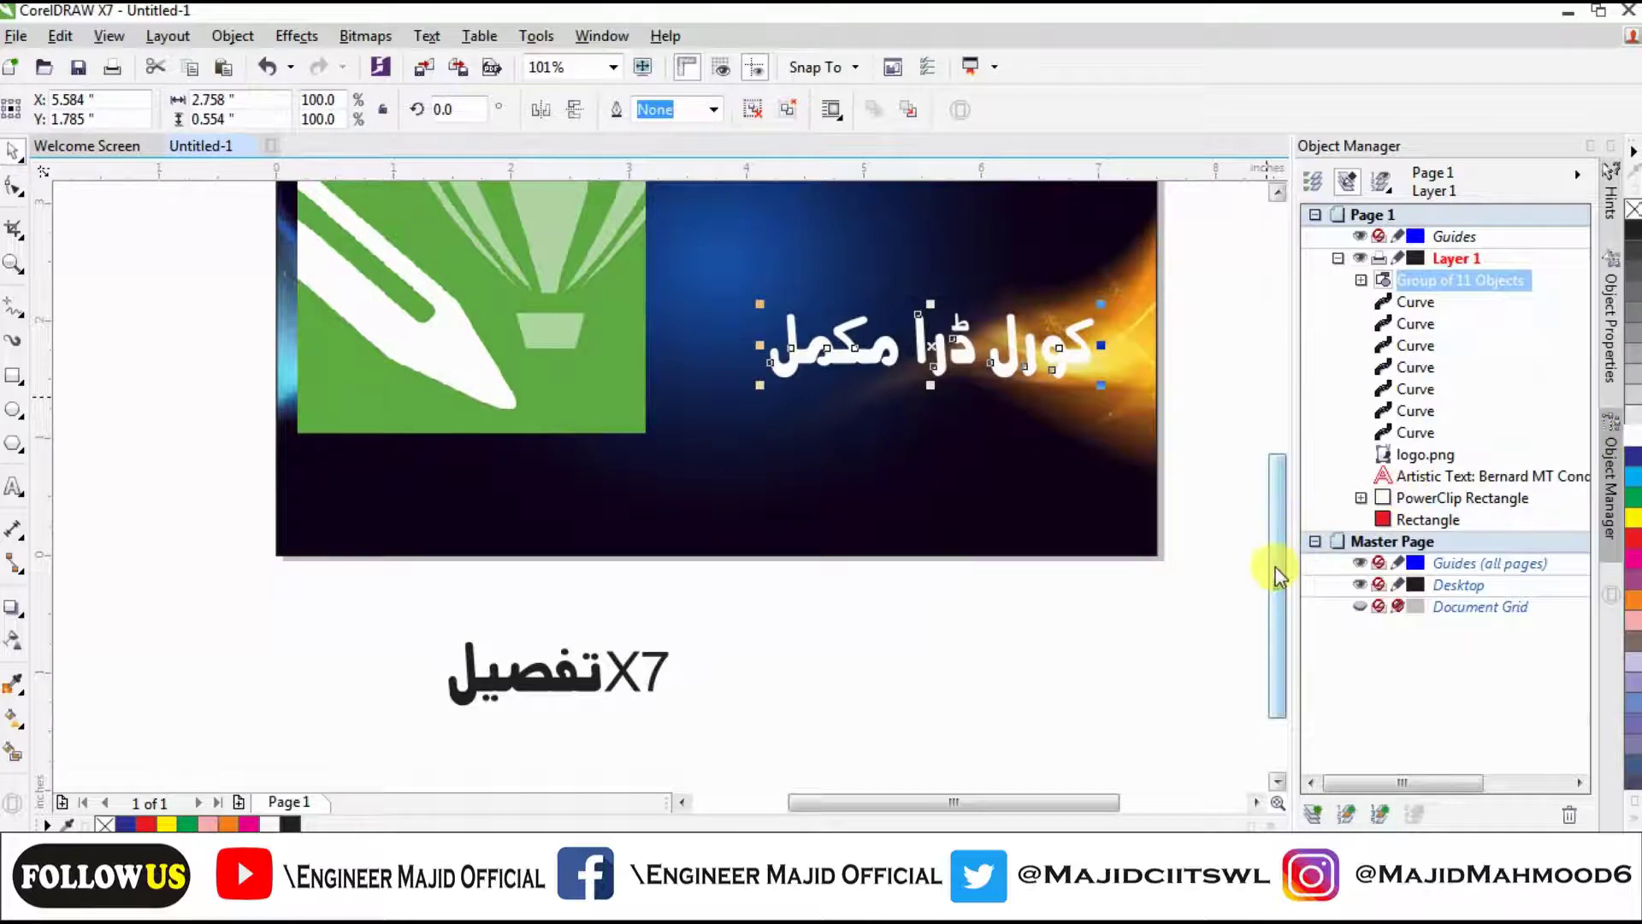
Move the white Urdu headline group just below the title beside the logo and enlarge it to about 4.12 by 1.30 inches.
left_click_drag(1275, 567, 1273, 519)
left_click_drag(932, 428, 908, 344)
left_click_drag(1070, 394, 1137, 478)
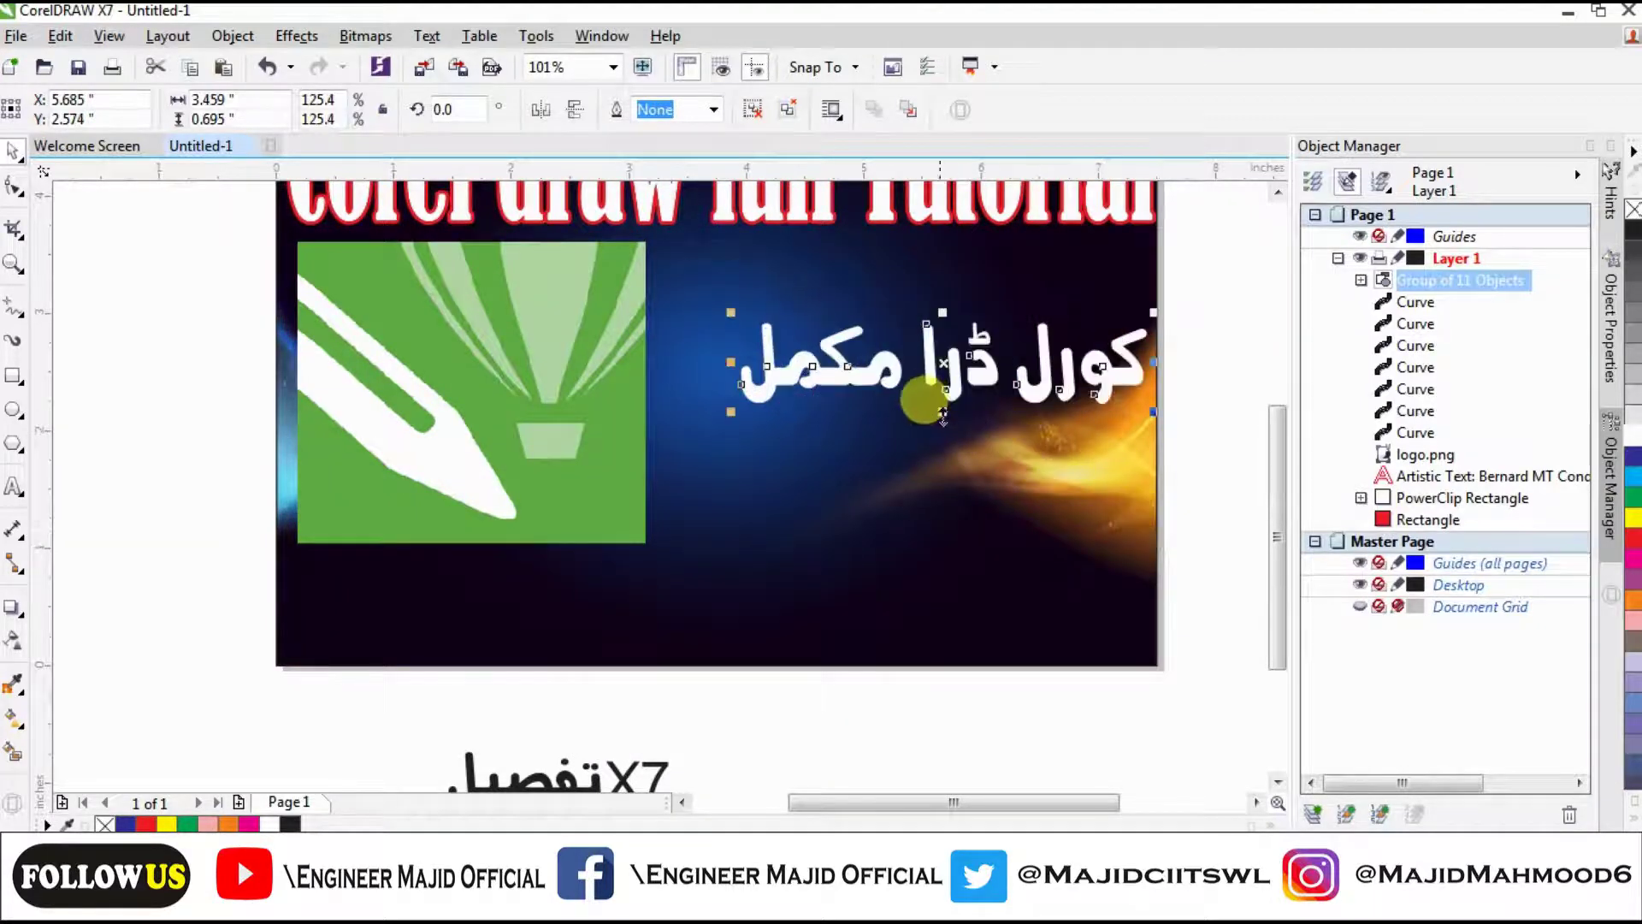
left_click_drag(943, 413, 942, 458)
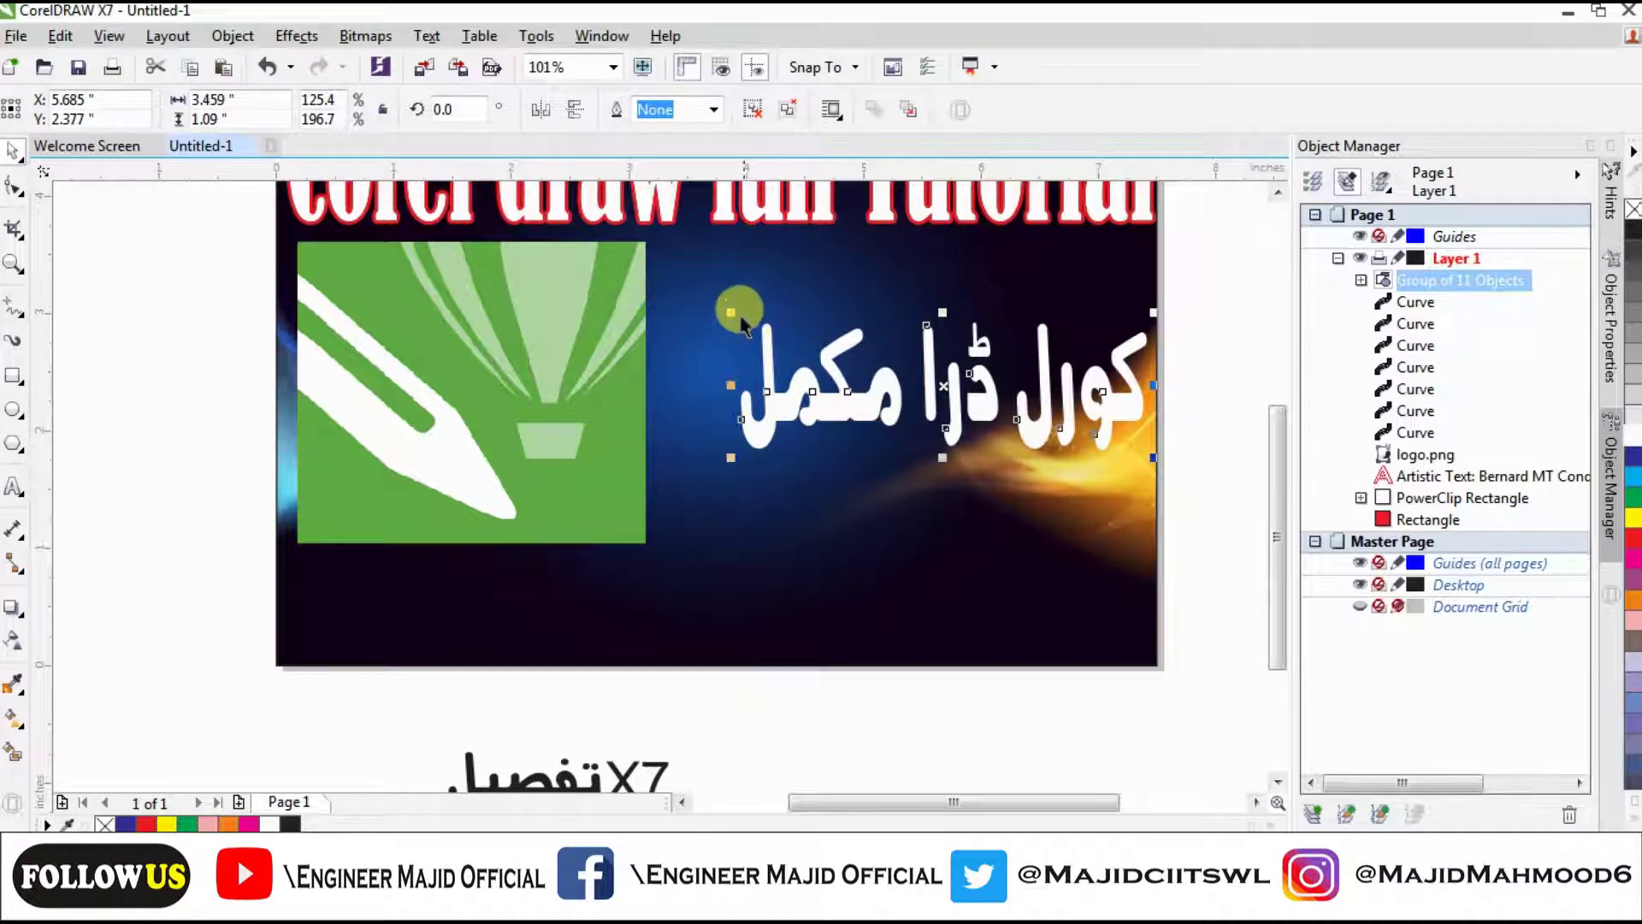
left_click_drag(732, 313, 655, 235)
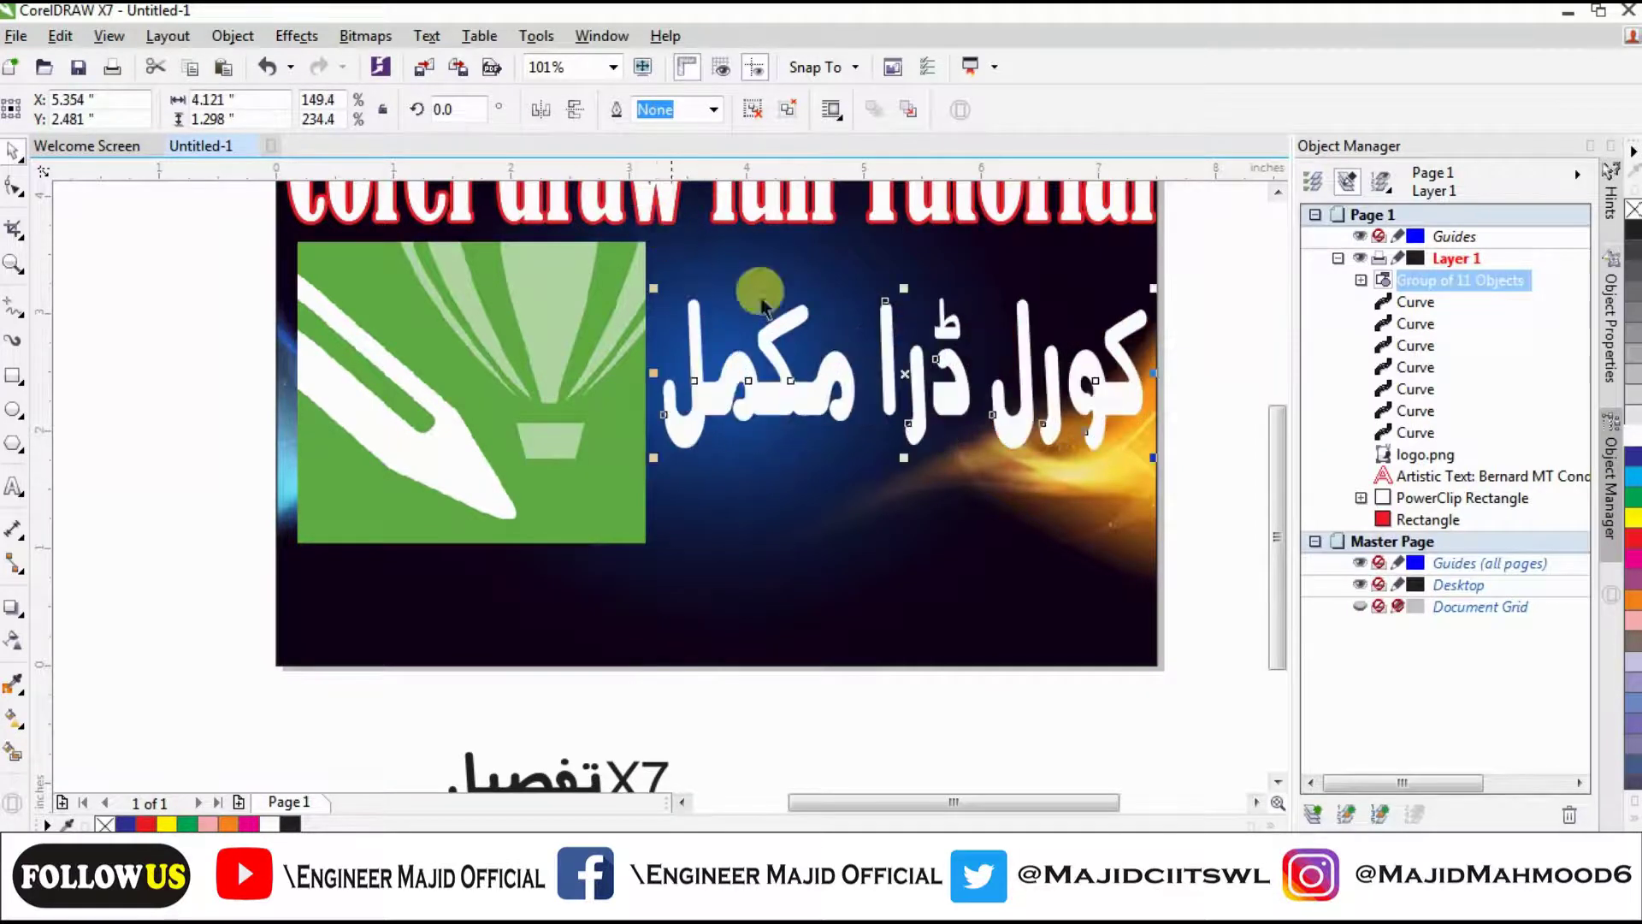
left_click_drag(906, 371, 906, 340)
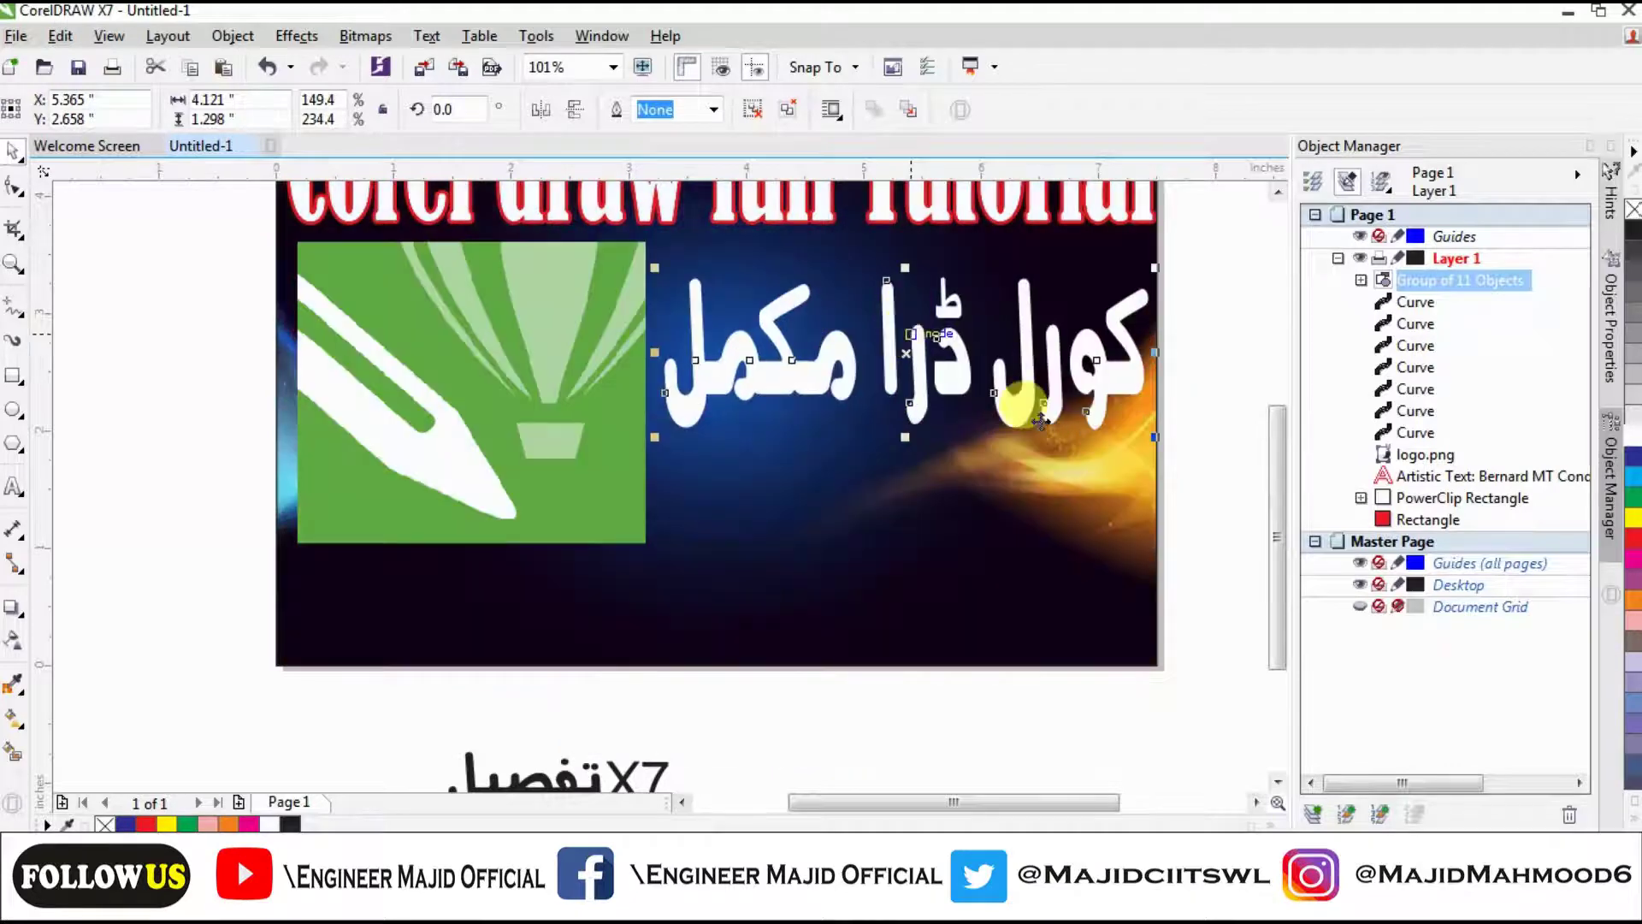
left_click(1209, 507)
Give the Urdu headline group a red outline 3.0 pt wide.
left_click(962, 383)
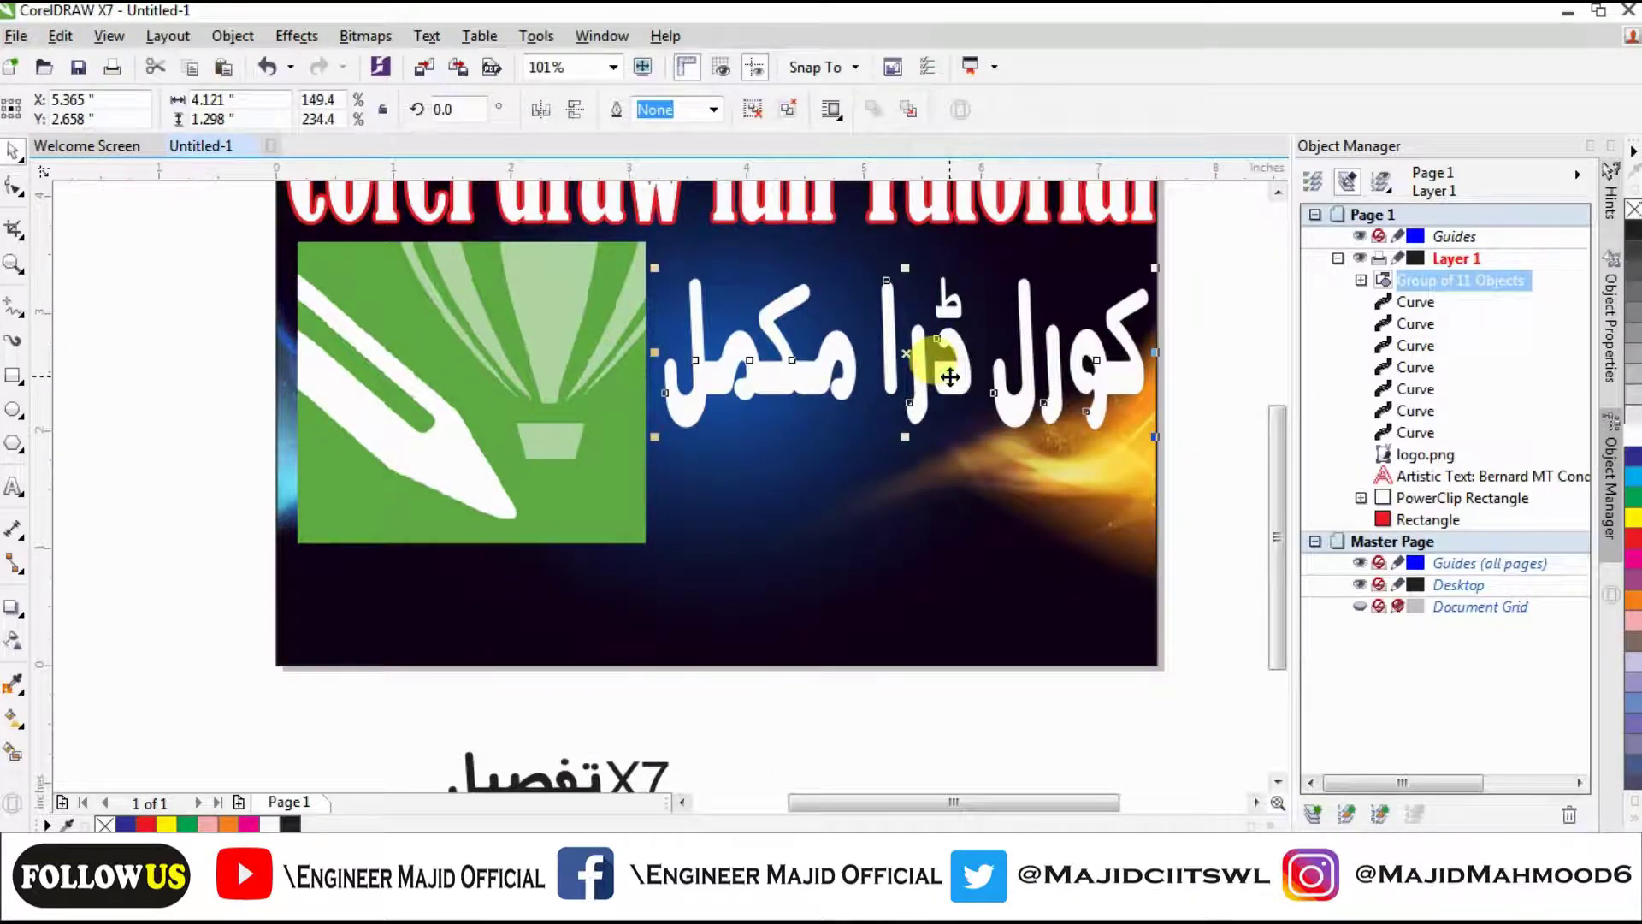
key("F12")
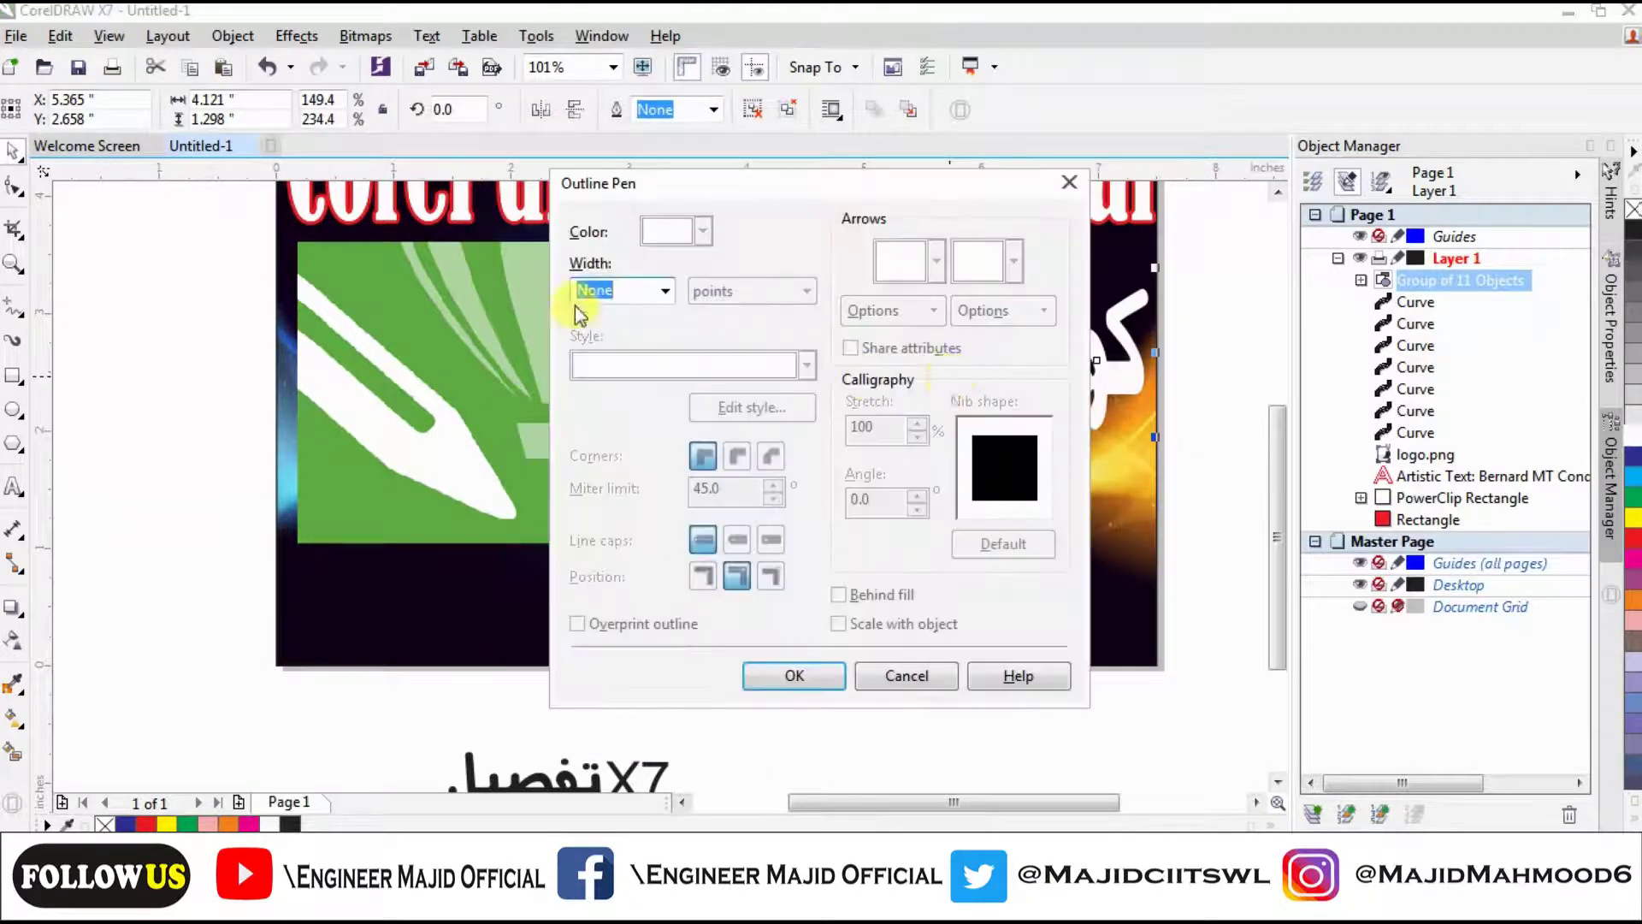
left_click(665, 290)
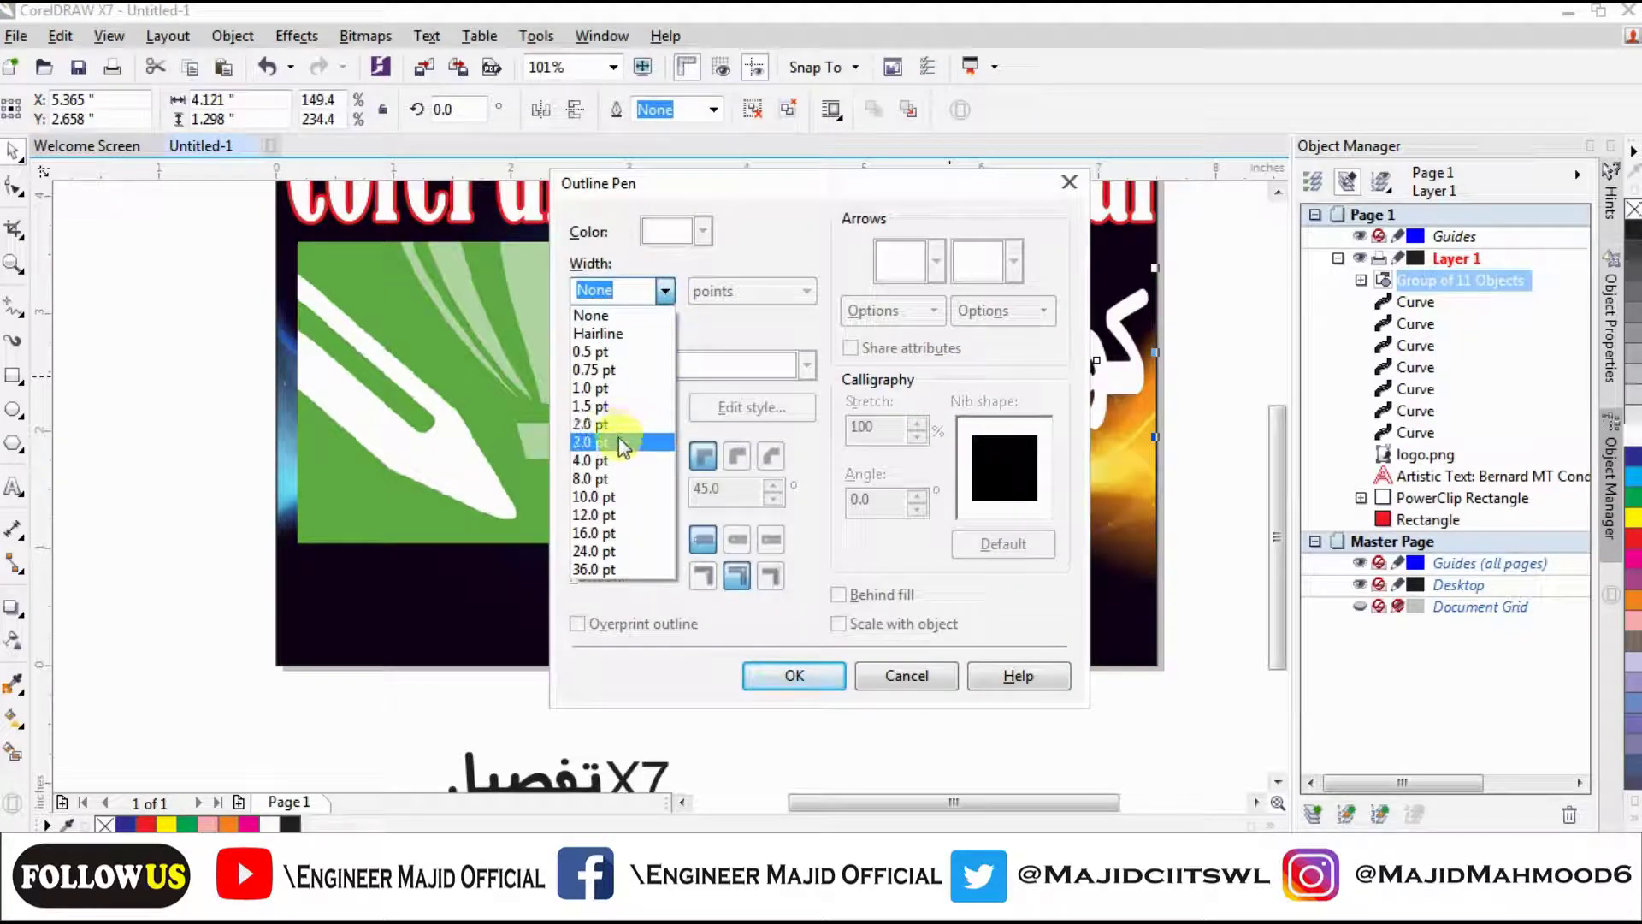
left_click(622, 442)
left_click(702, 230)
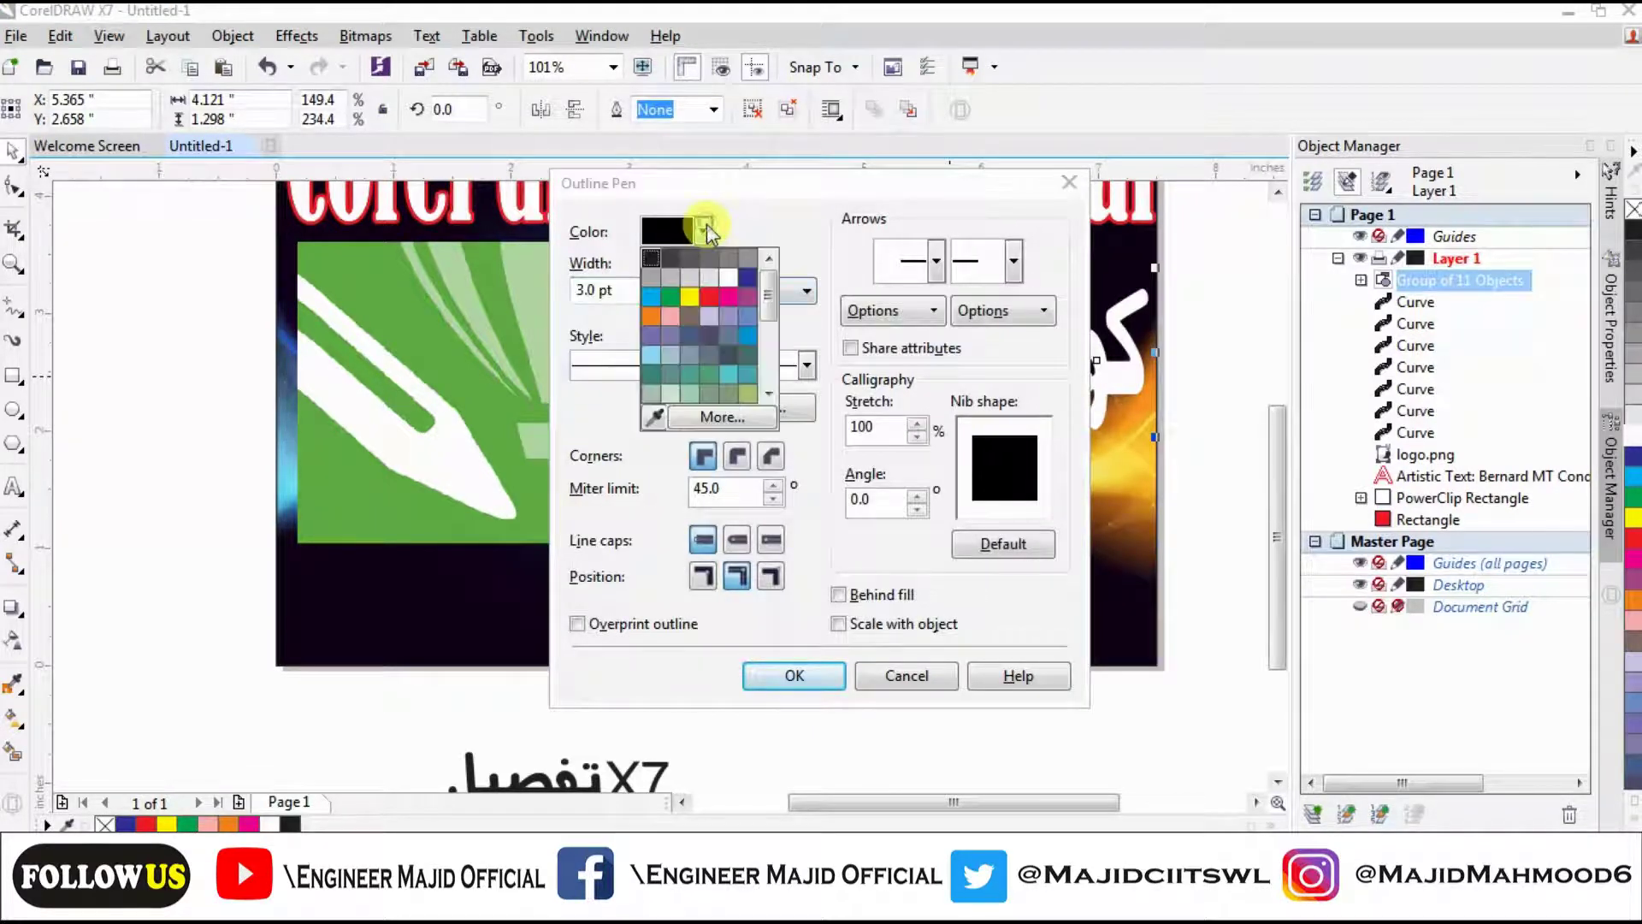
left_click(711, 296)
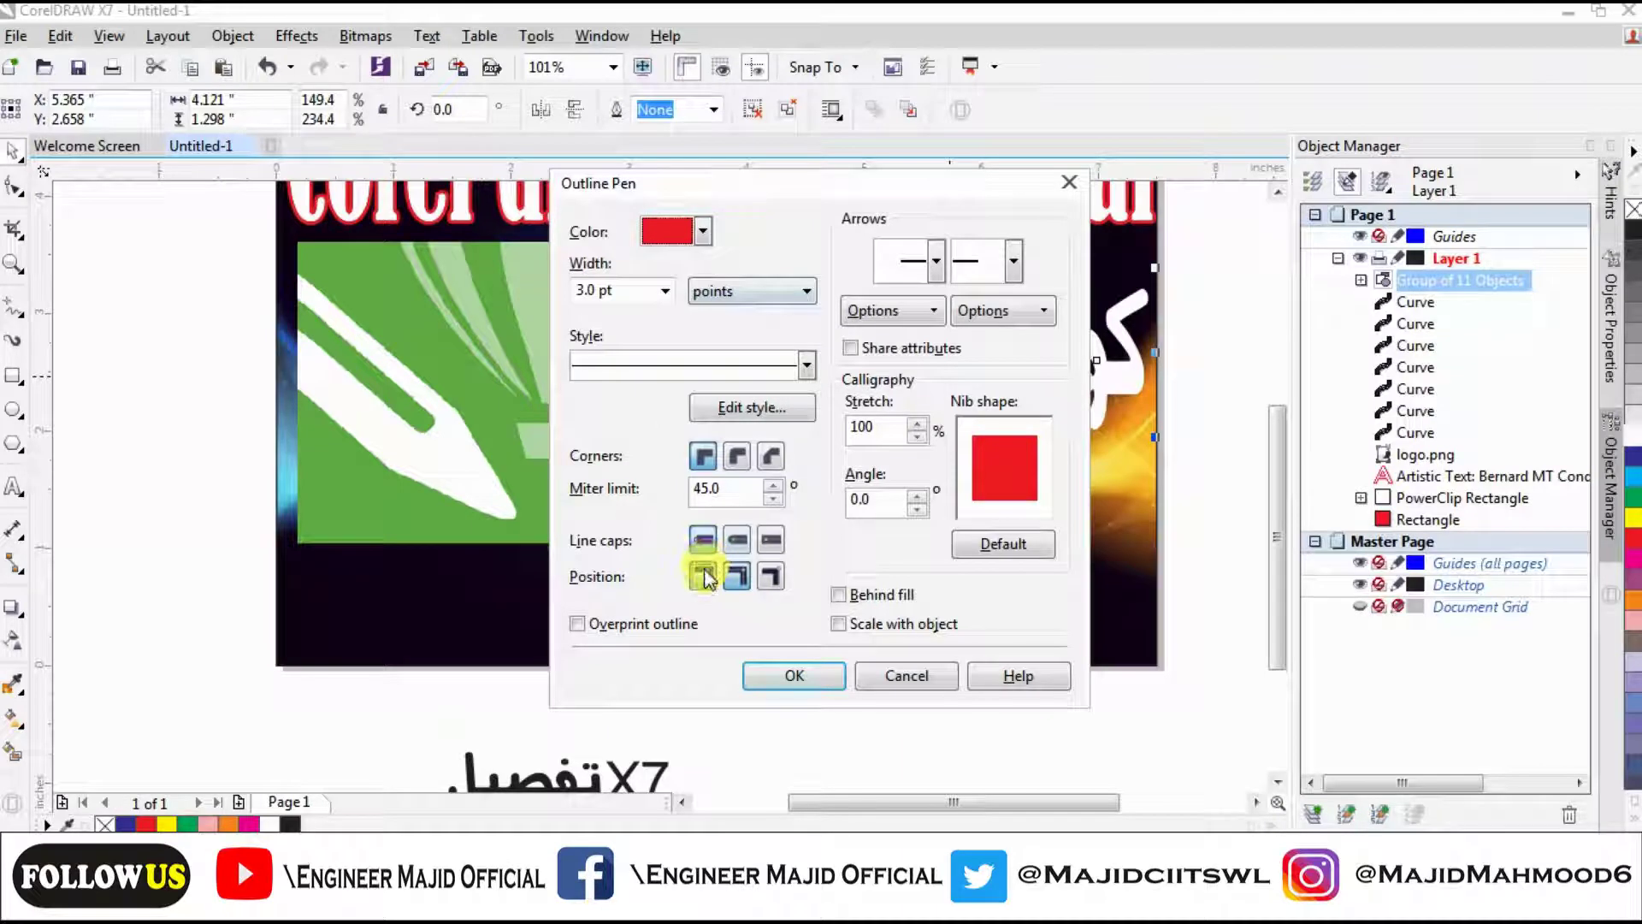
left_click(784, 675)
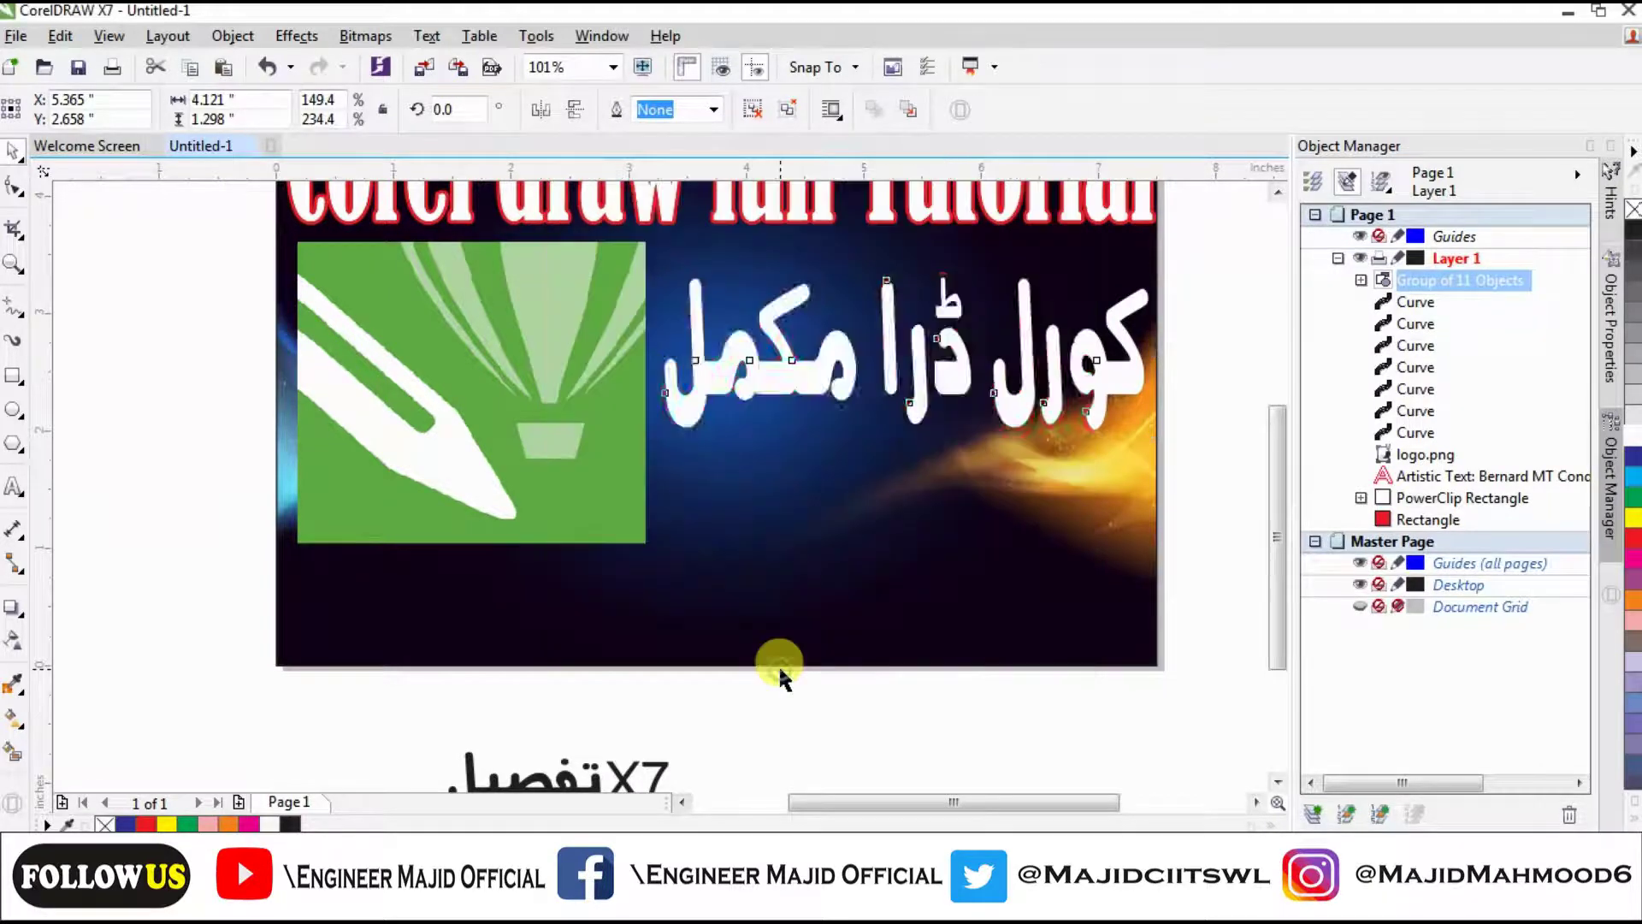
left_click(849, 704)
scroll(1220, 428, "up", 1)
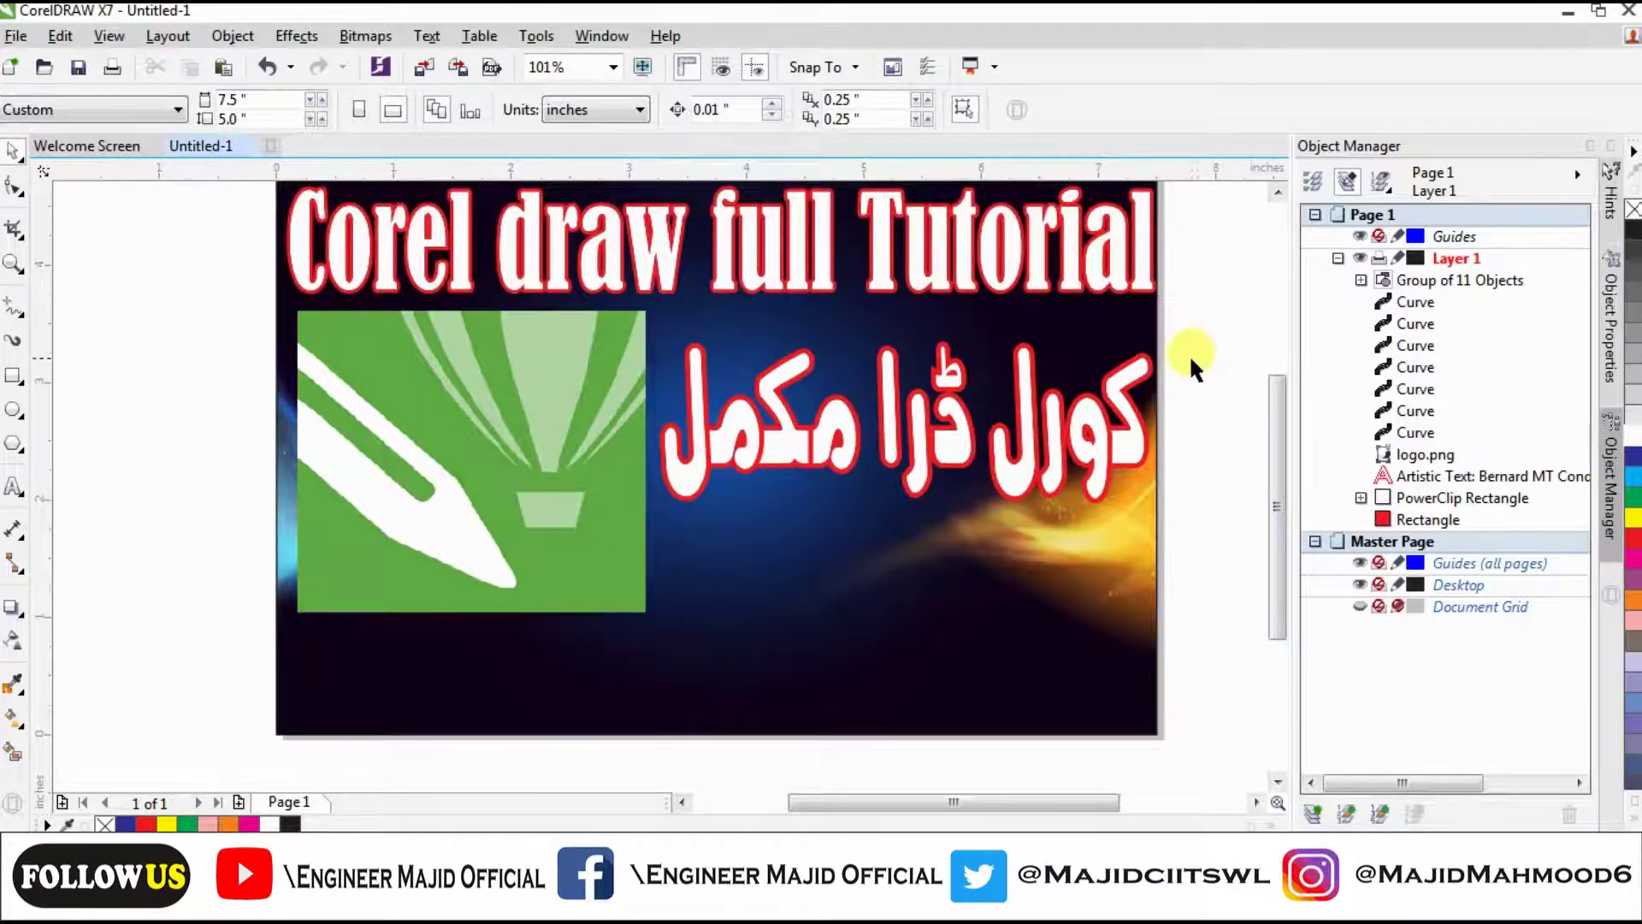
Ungroup the Urdu headline, group the letters of "کورل ڈرا" and move that group below "مکمل".
left_click_drag(1191, 541, 637, 333)
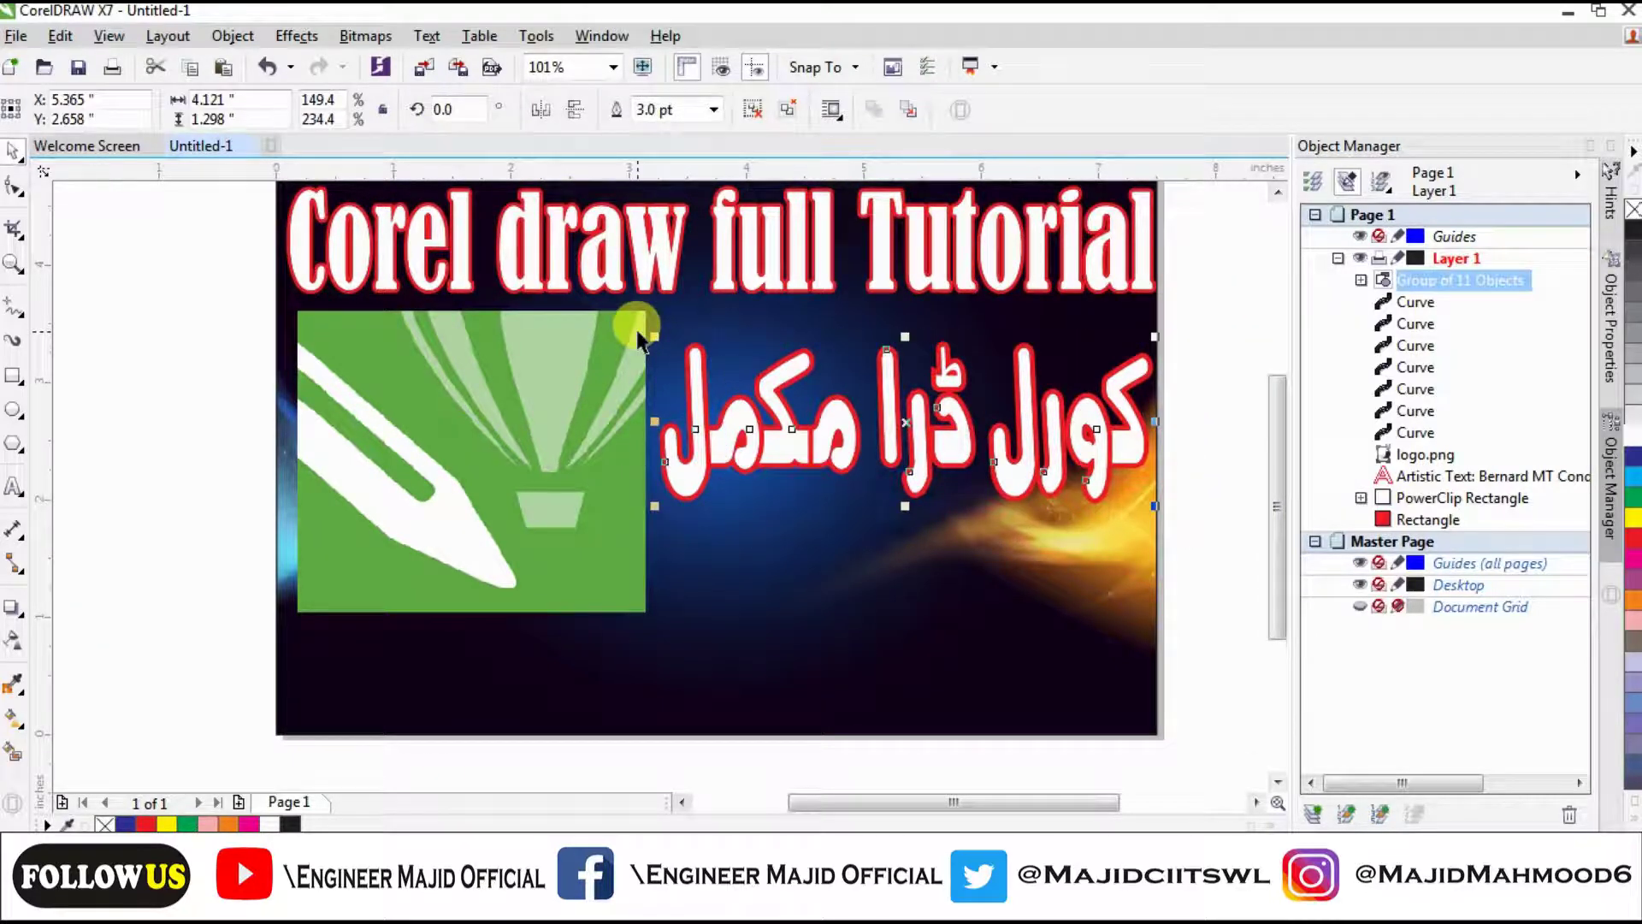
key("ctrl+u")
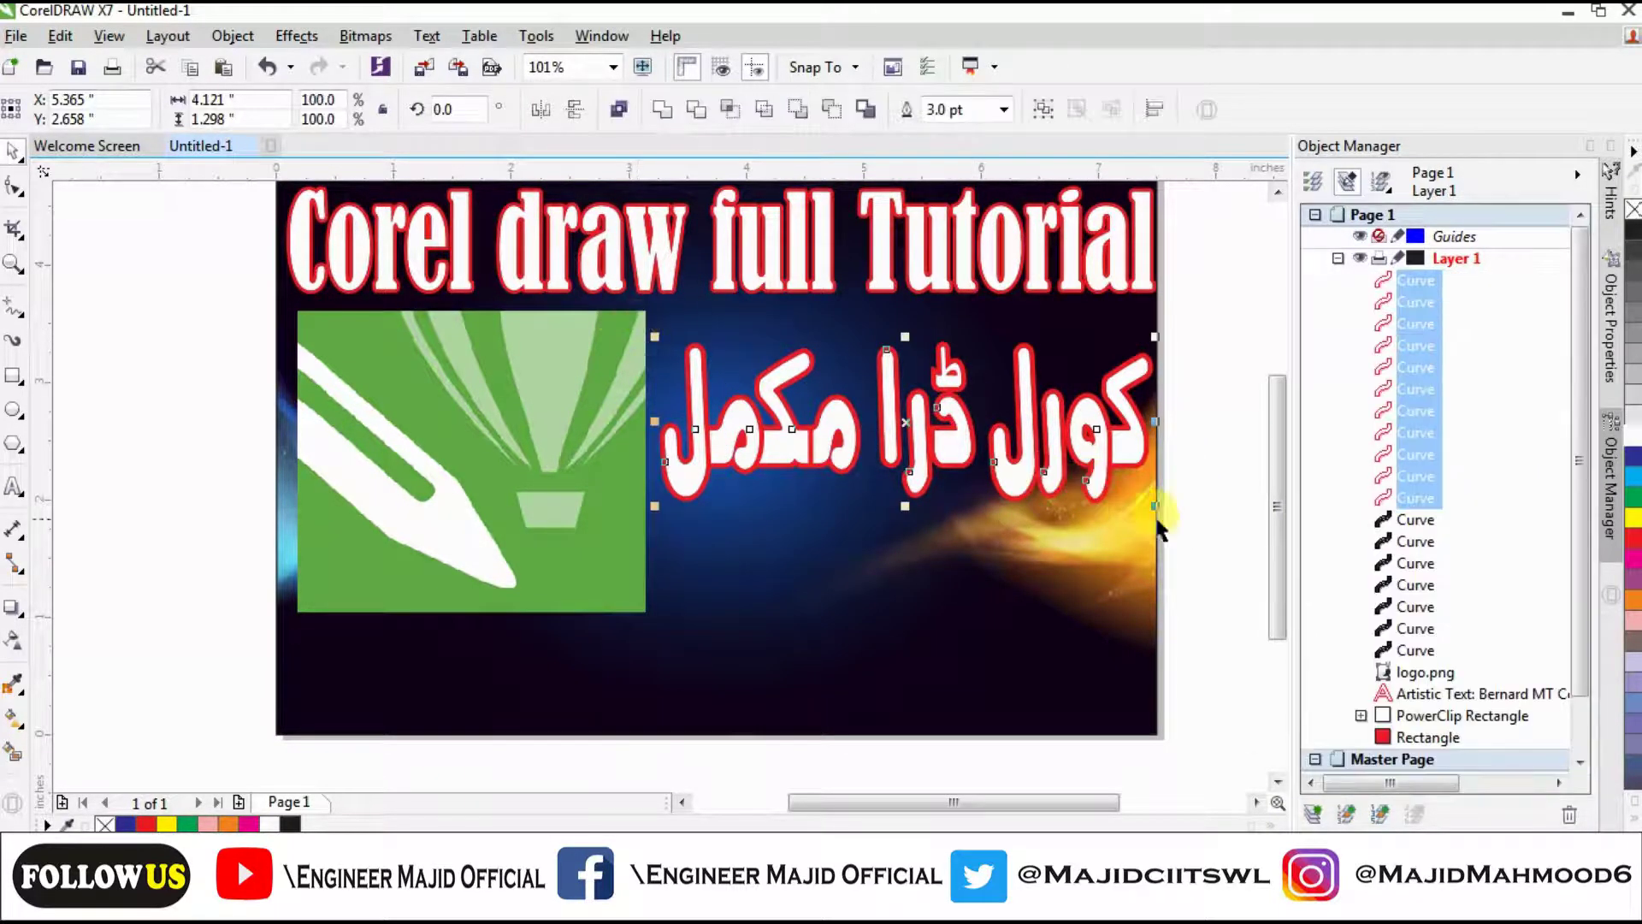
left_click(1180, 527)
mouse_move(1195, 560)
left_mouse_down()
mouse_move(1191, 340)
mouse_move(983, 303)
mouse_move(859, 301)
mouse_move(865, 318)
left_mouse_up()
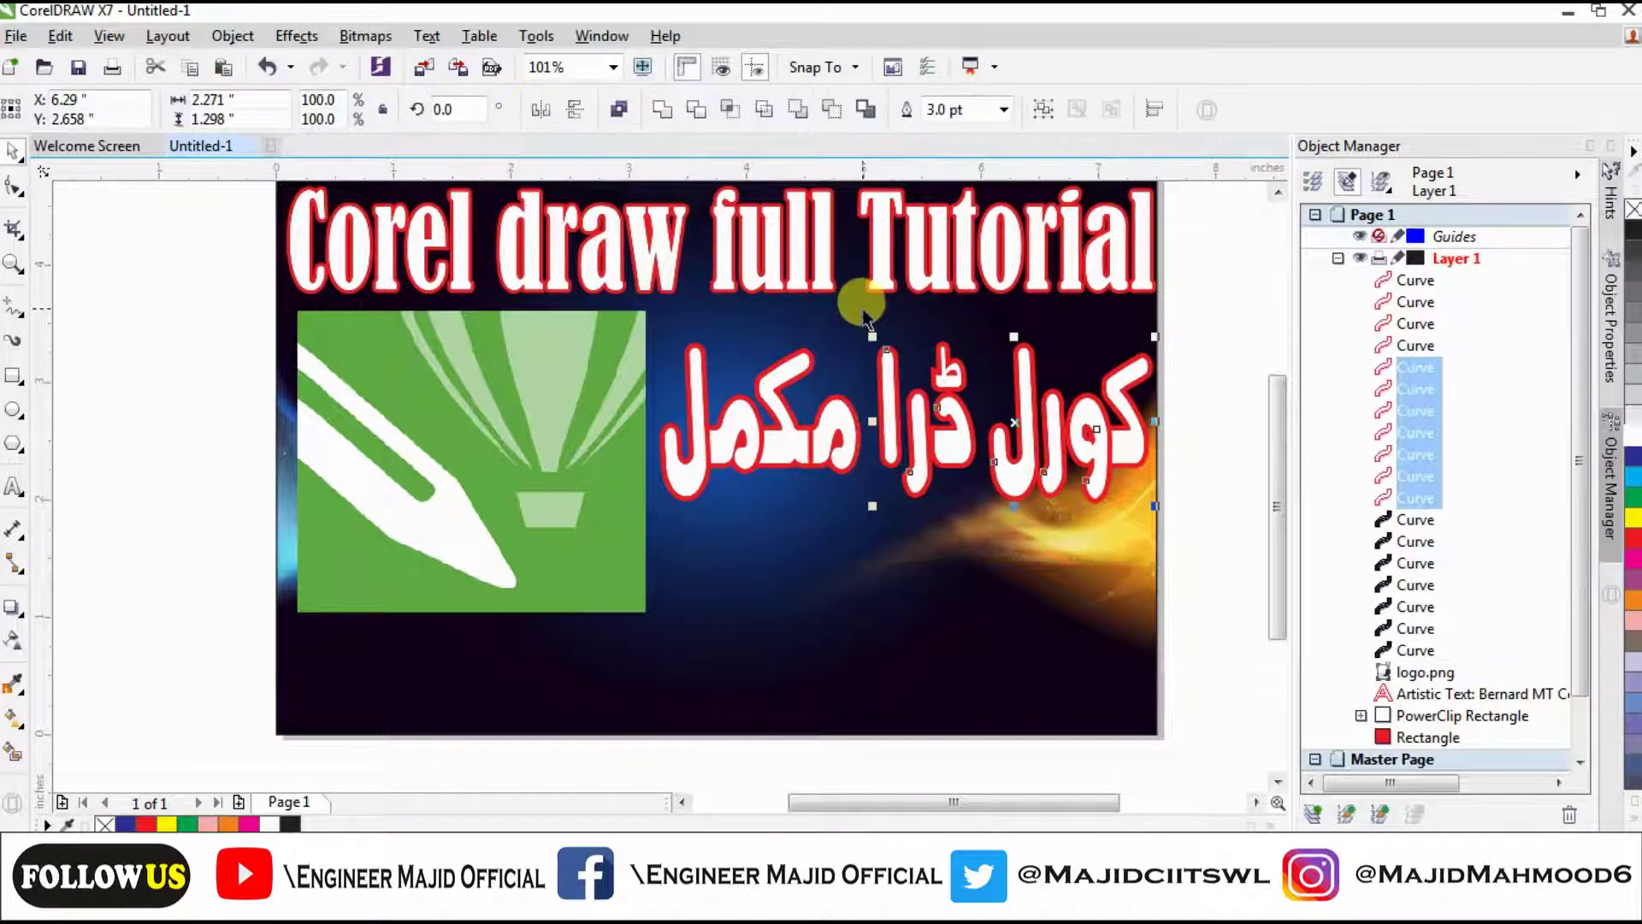
key("ctrl+g")
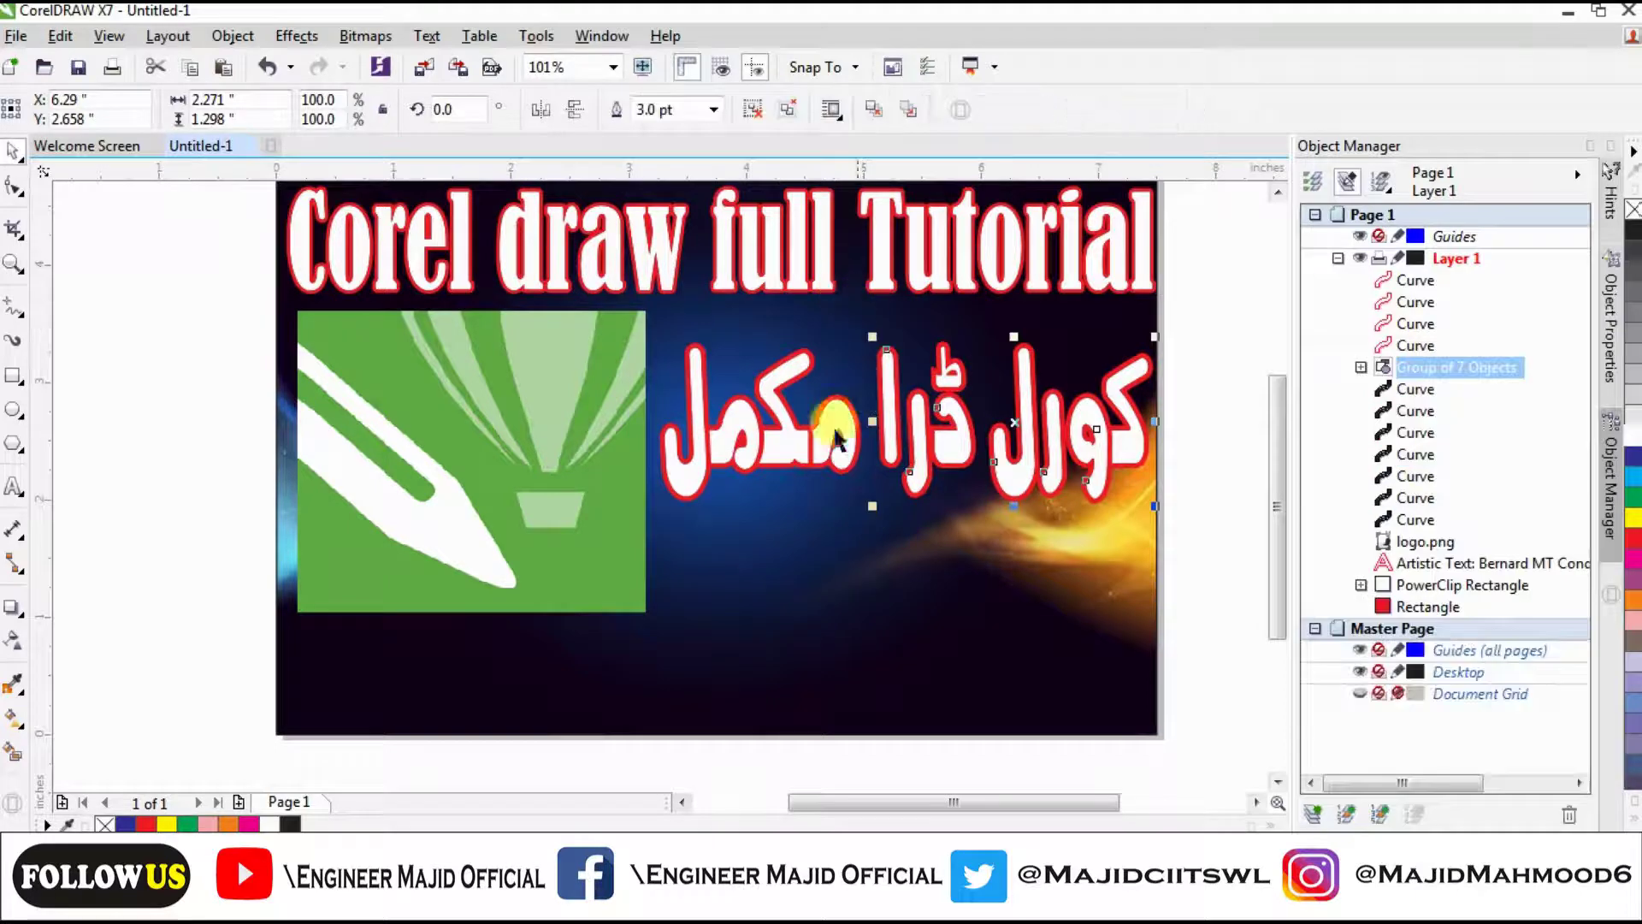
left_click(725, 424)
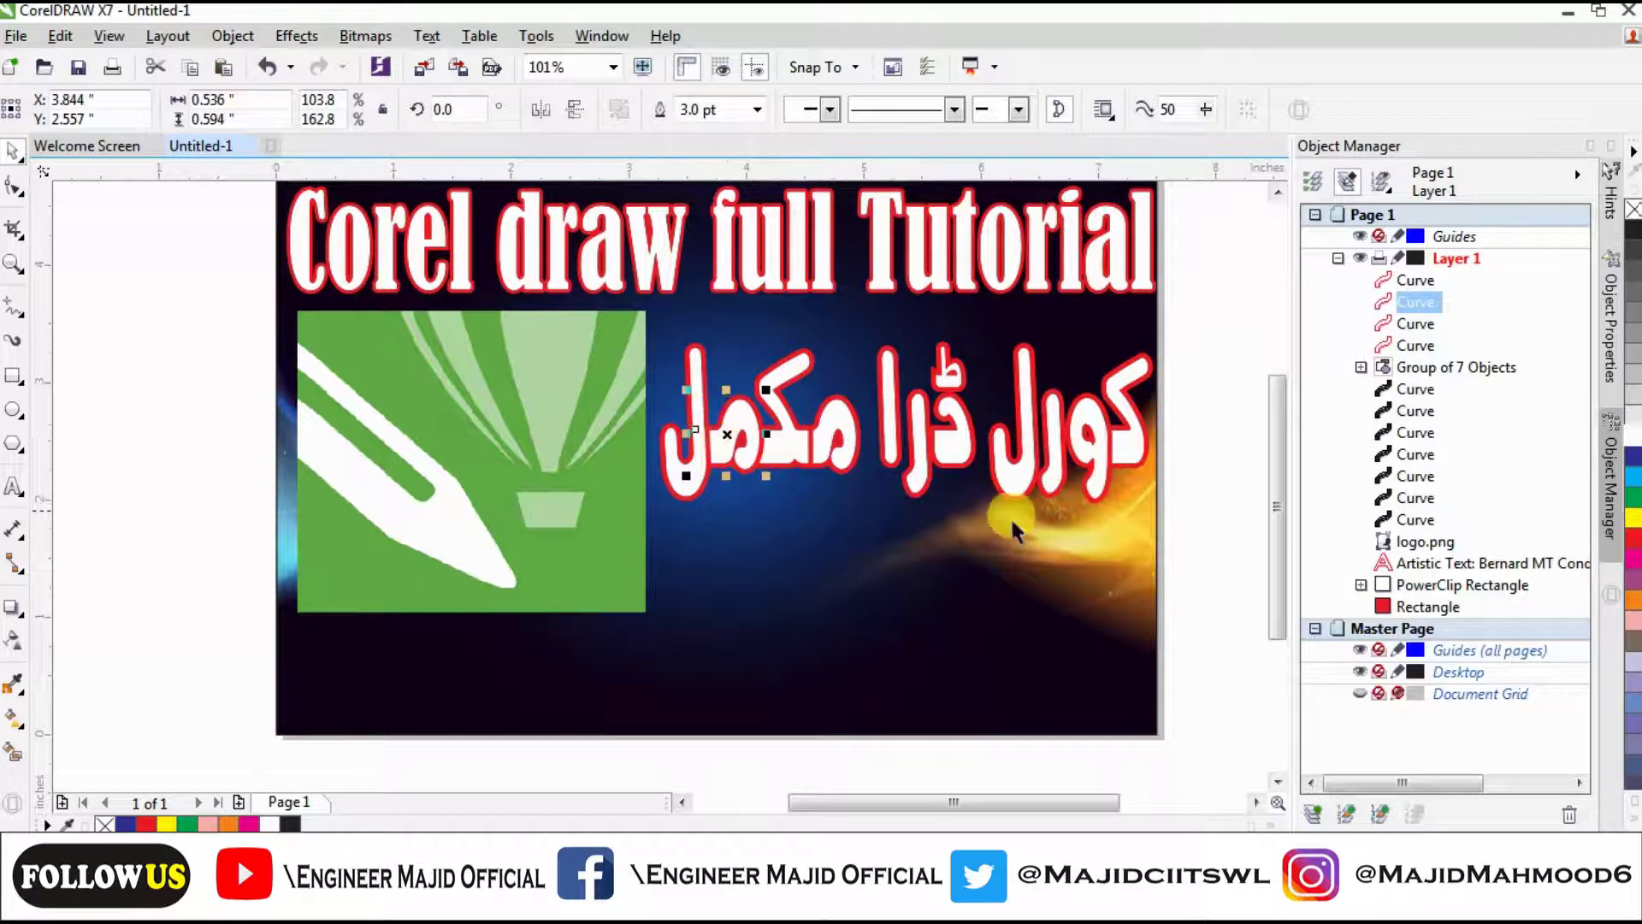
left_click(1227, 522)
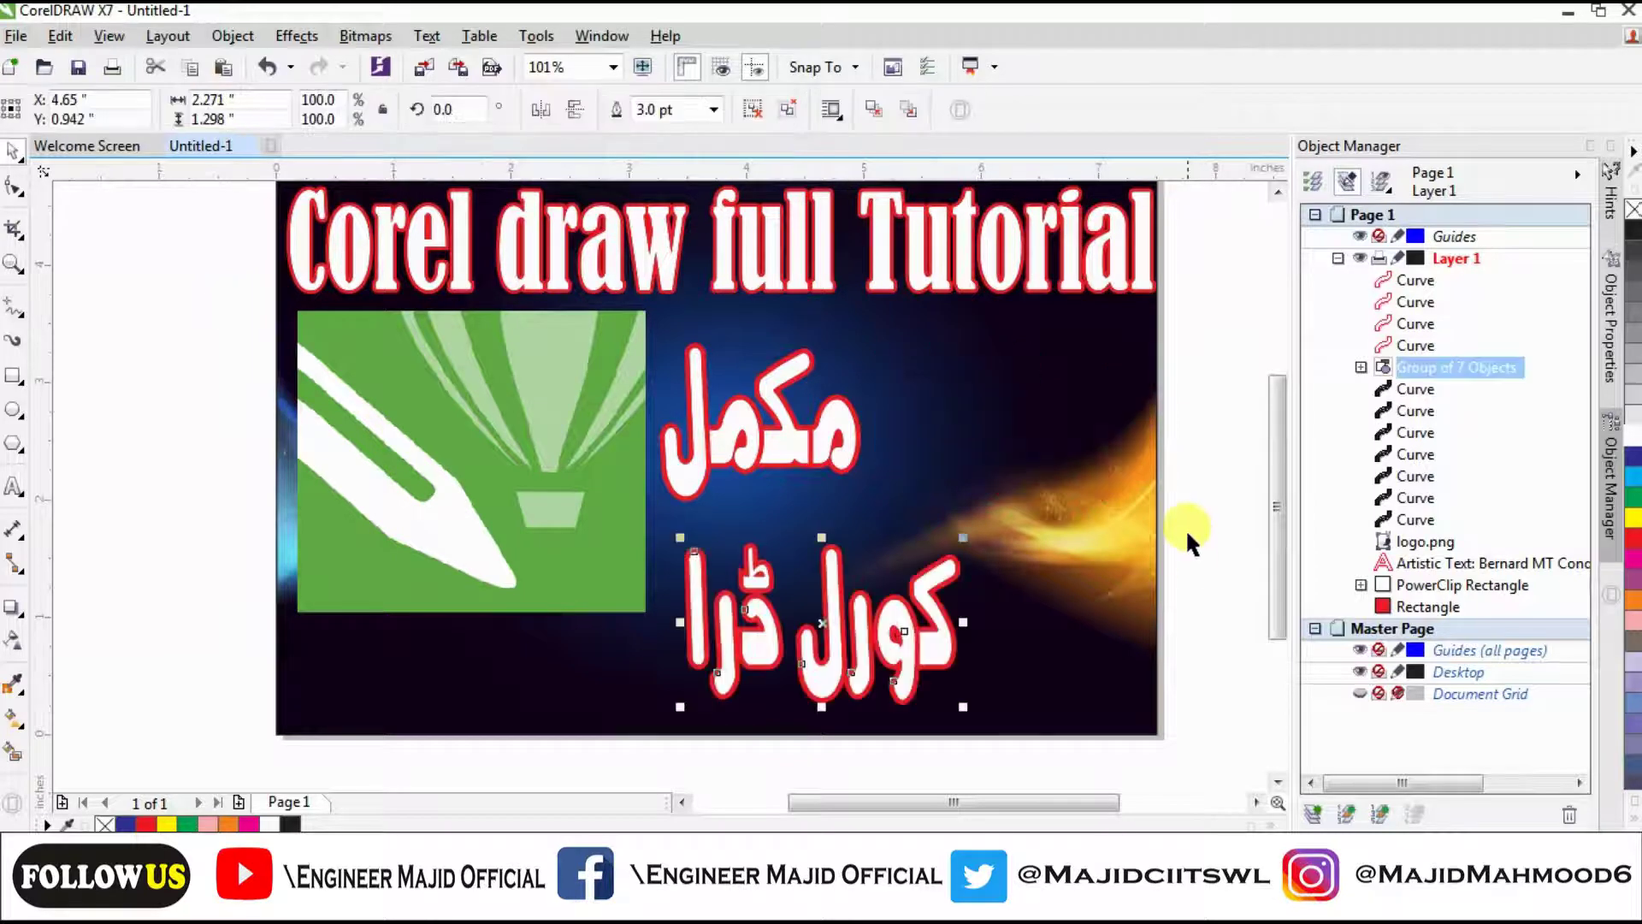
Group the letters of "مکمل" and move the group to the lower edge of the logo.
left_click_drag(1176, 518, 643, 336)
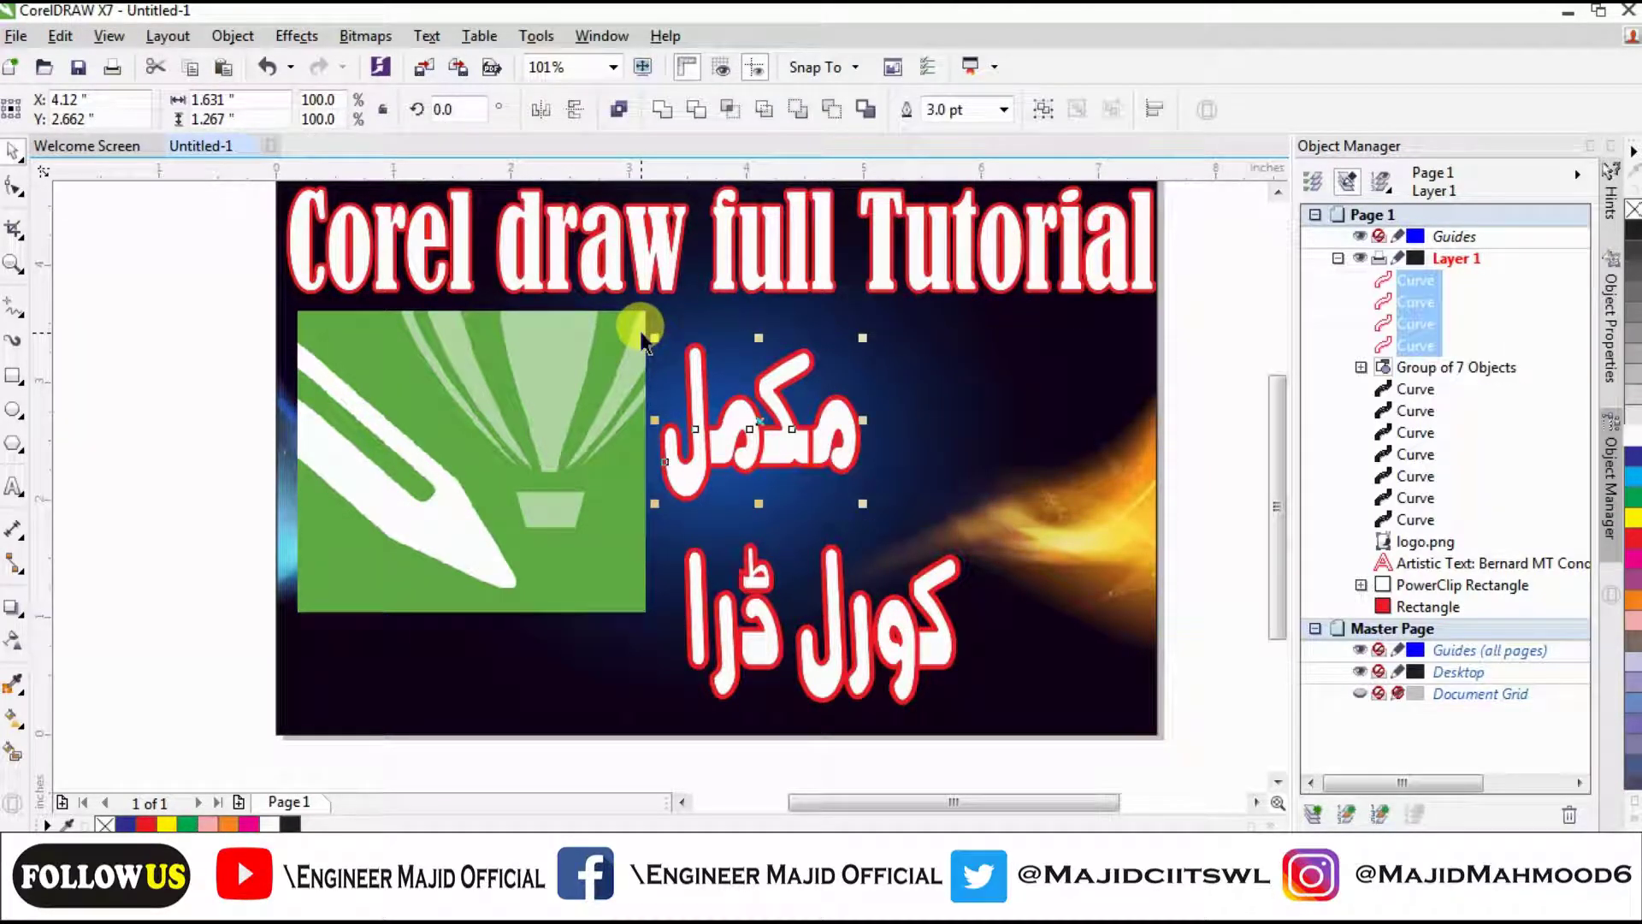
key("ctrl+g")
left_click_drag(744, 415, 547, 675)
Move the "کورل ڈرا" group beside the logo and enlarge it to about 3.98 inches wide, keeping it below the title.
left_click(826, 646)
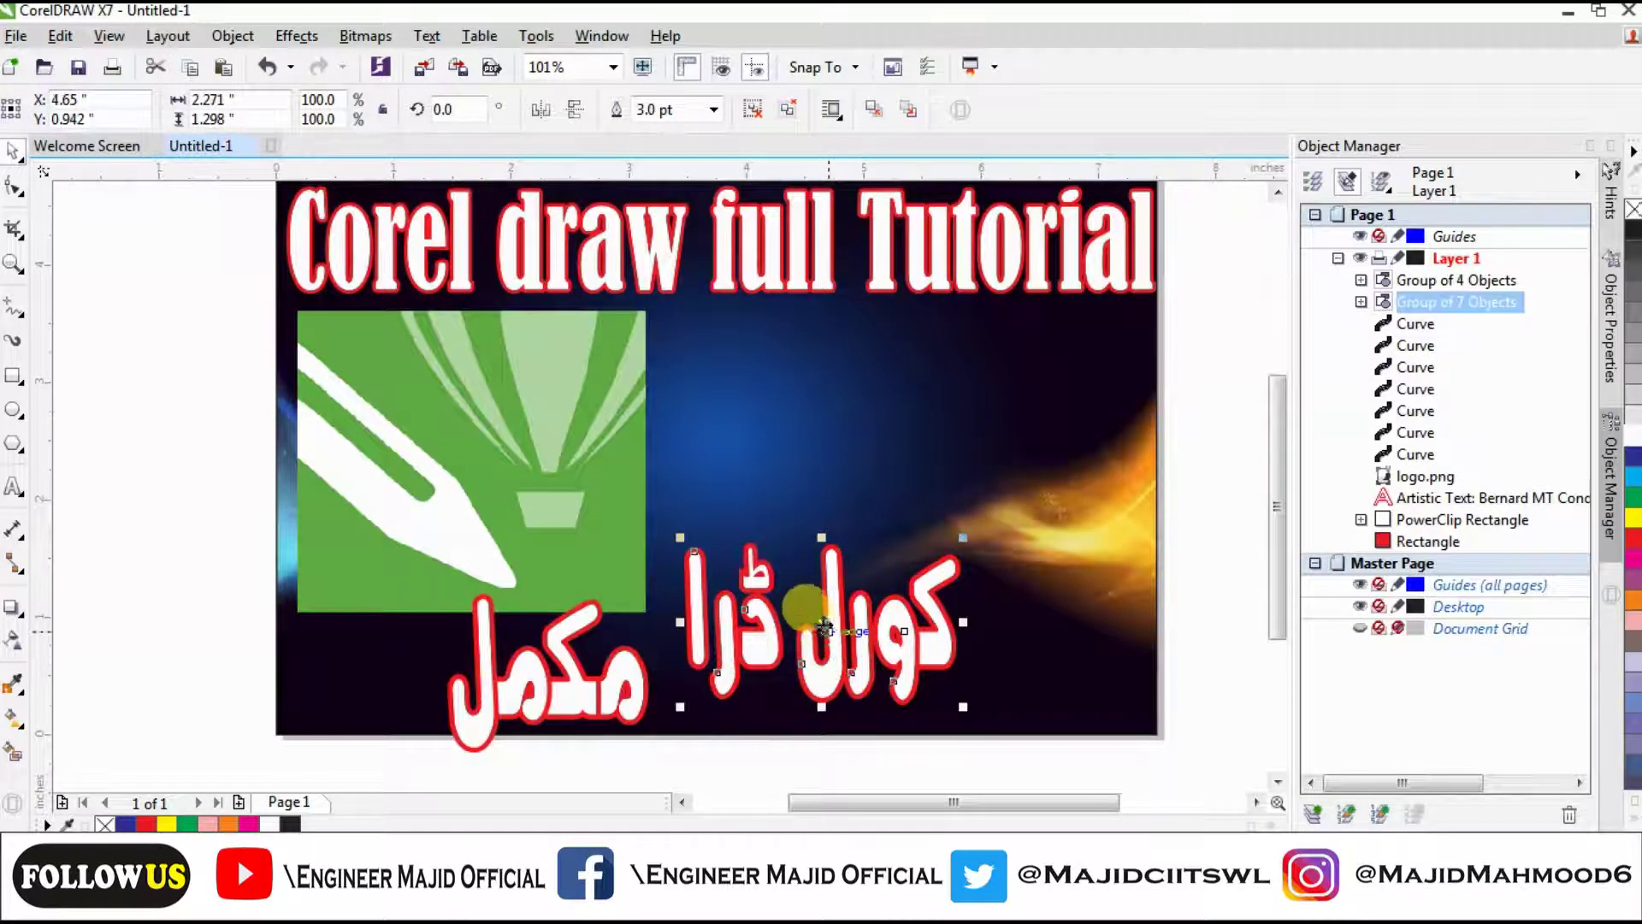
left_click_drag(824, 629, 882, 425)
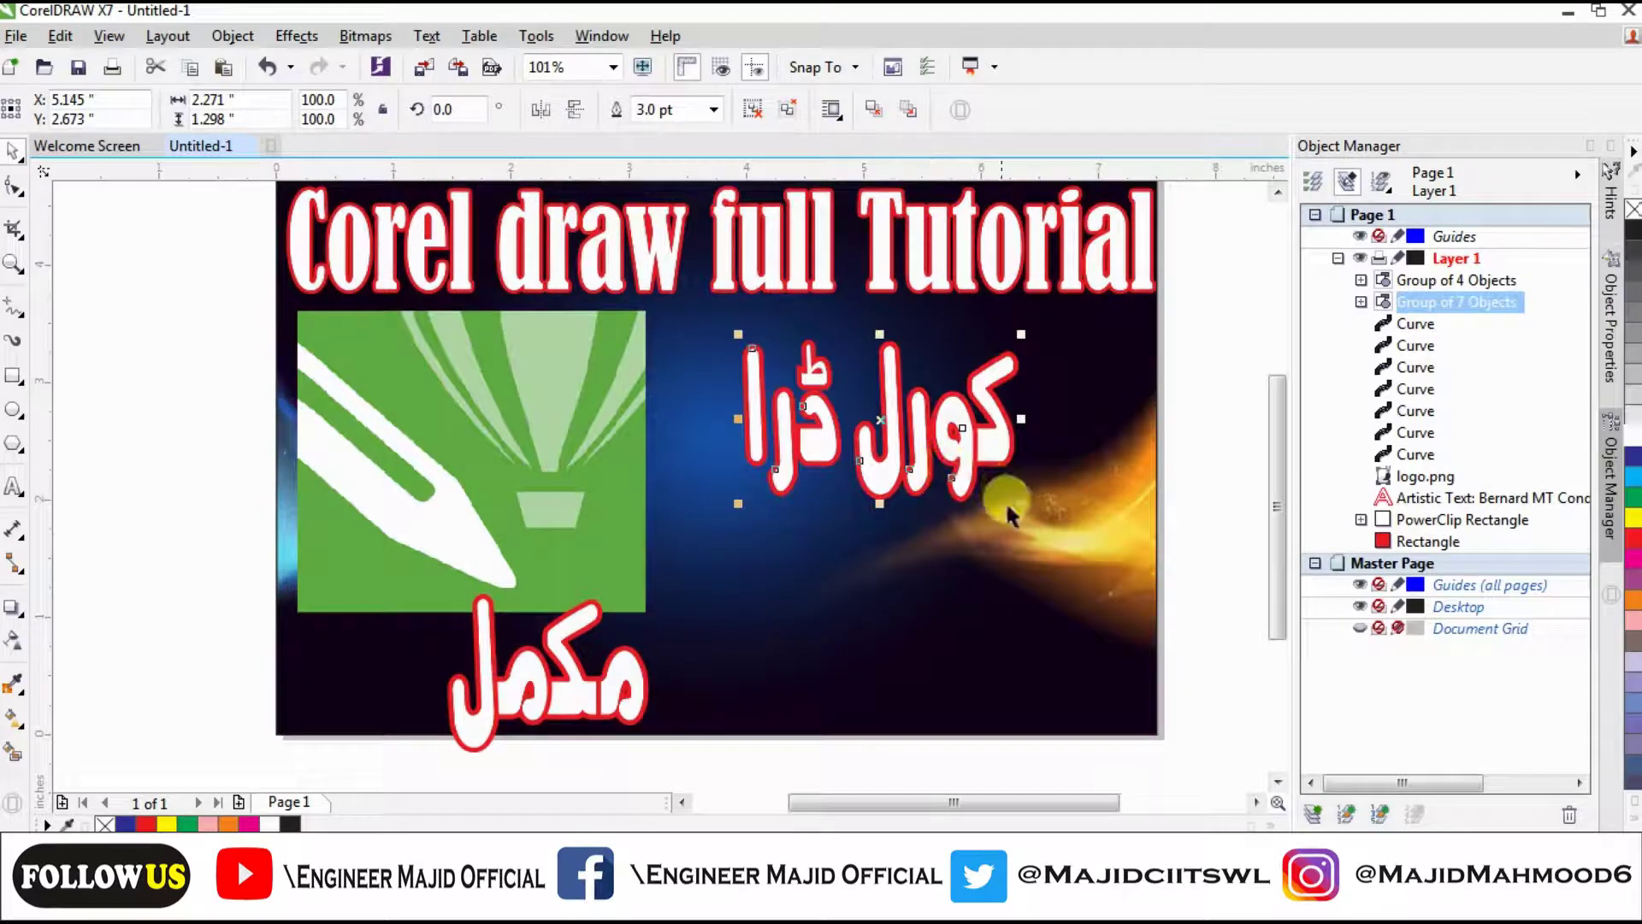
left_click_drag(1017, 503, 1146, 578)
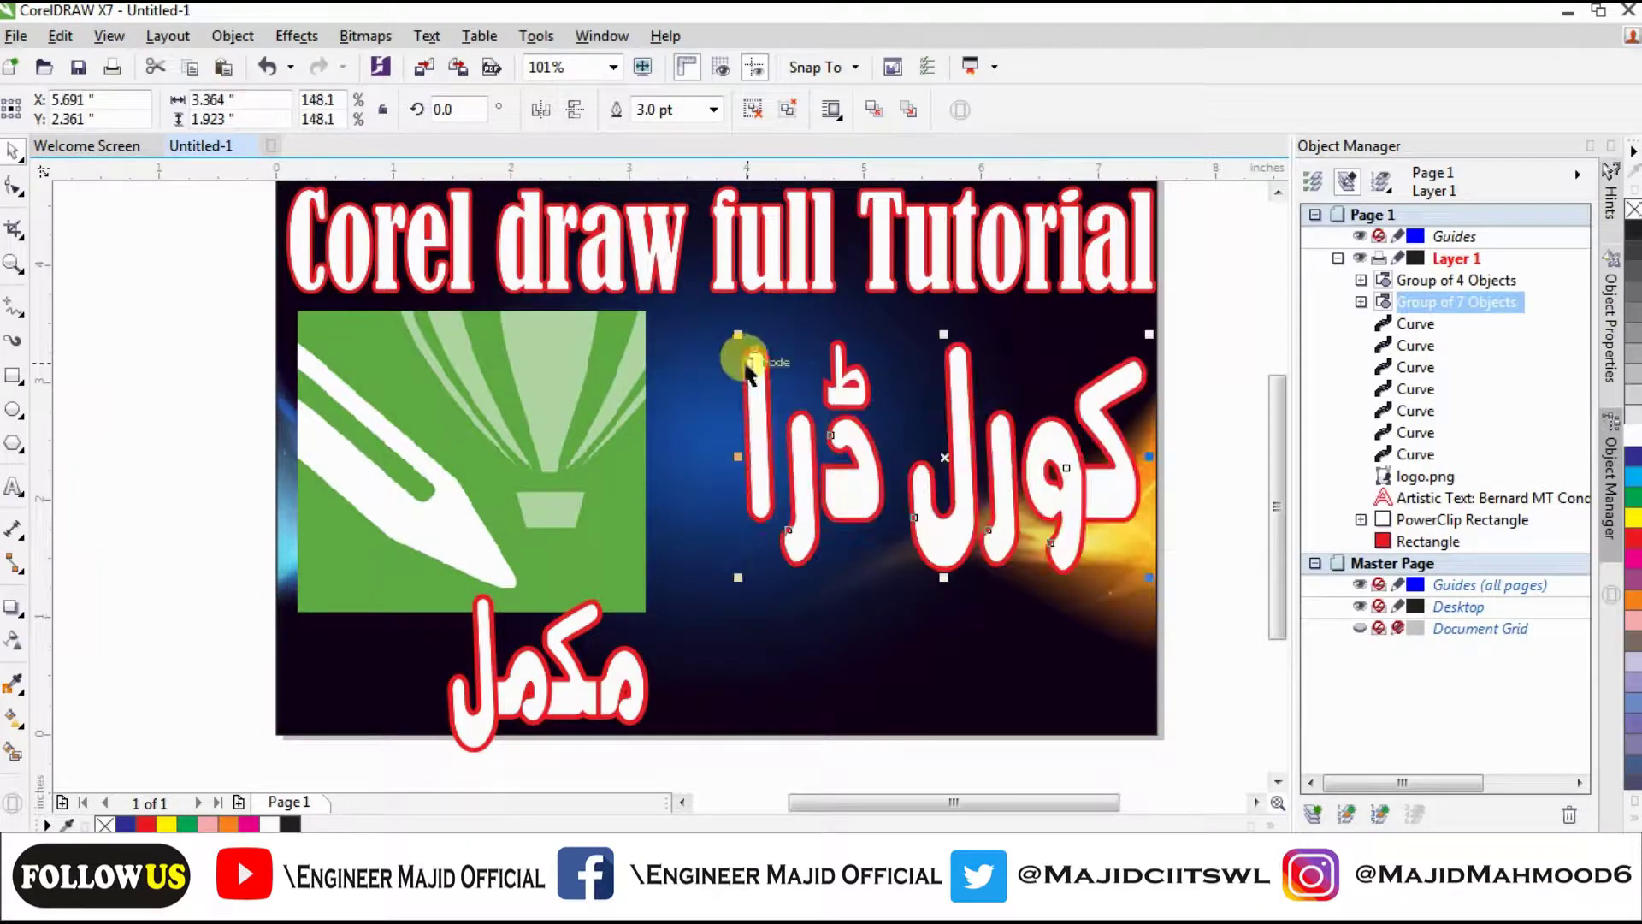
left_click_drag(737, 332, 664, 292)
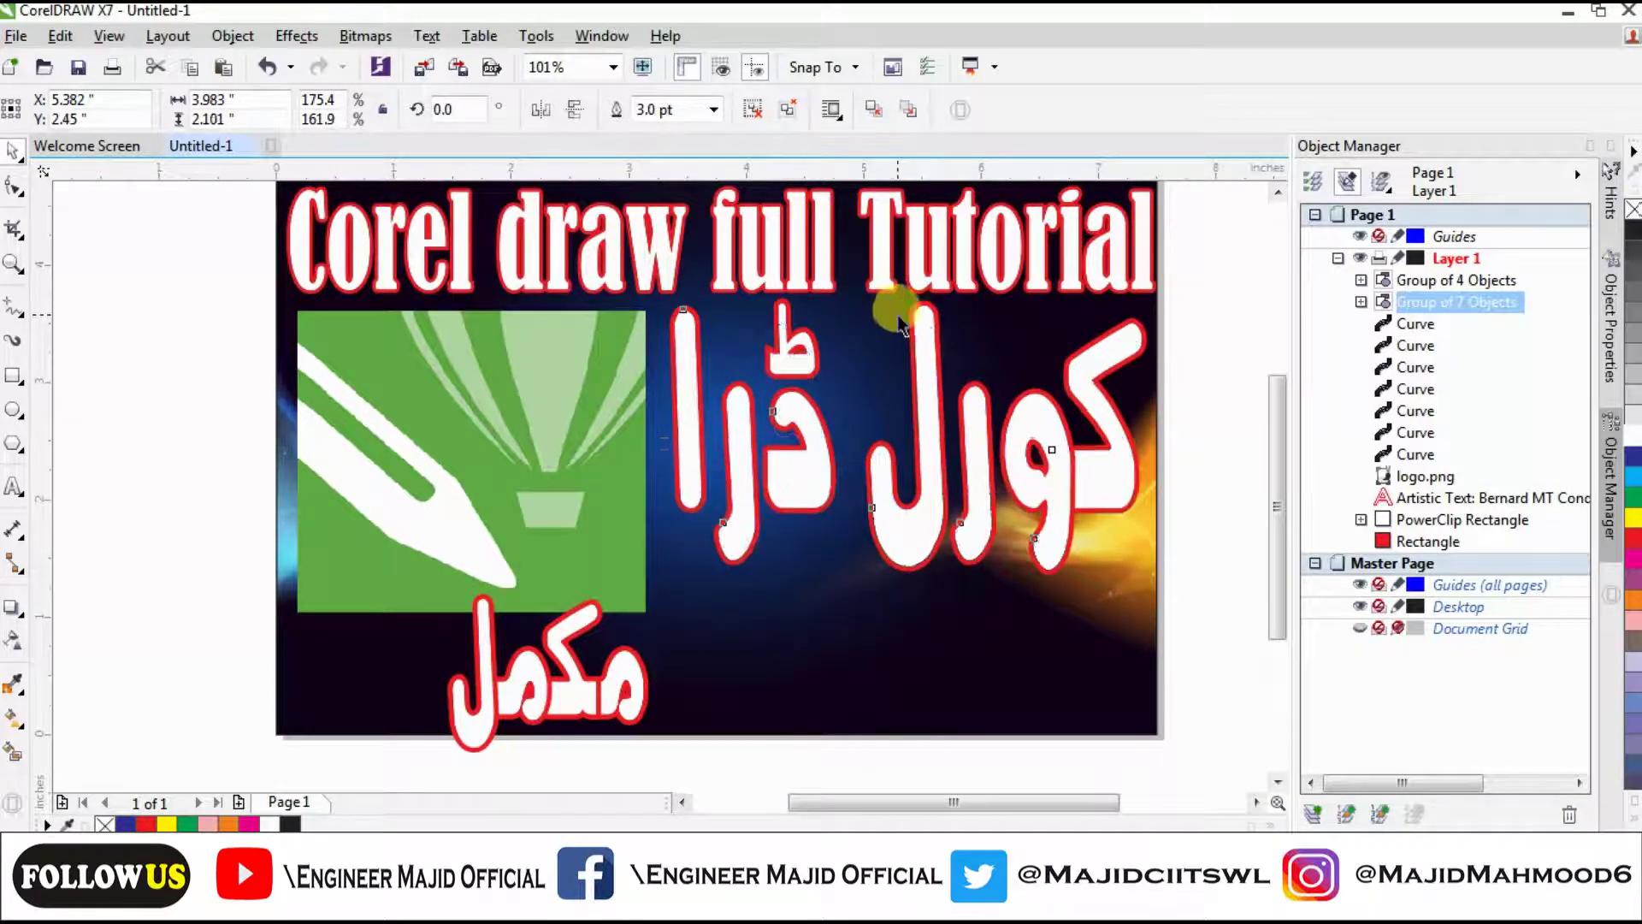
left_click_drag(904, 295, 907, 313)
left_click_drag(908, 444, 909, 446)
left_click(1206, 558)
Group the "X7" curves, move the group onto the dark background below "کورل ڈرا" and fill it white.
left_click(592, 675)
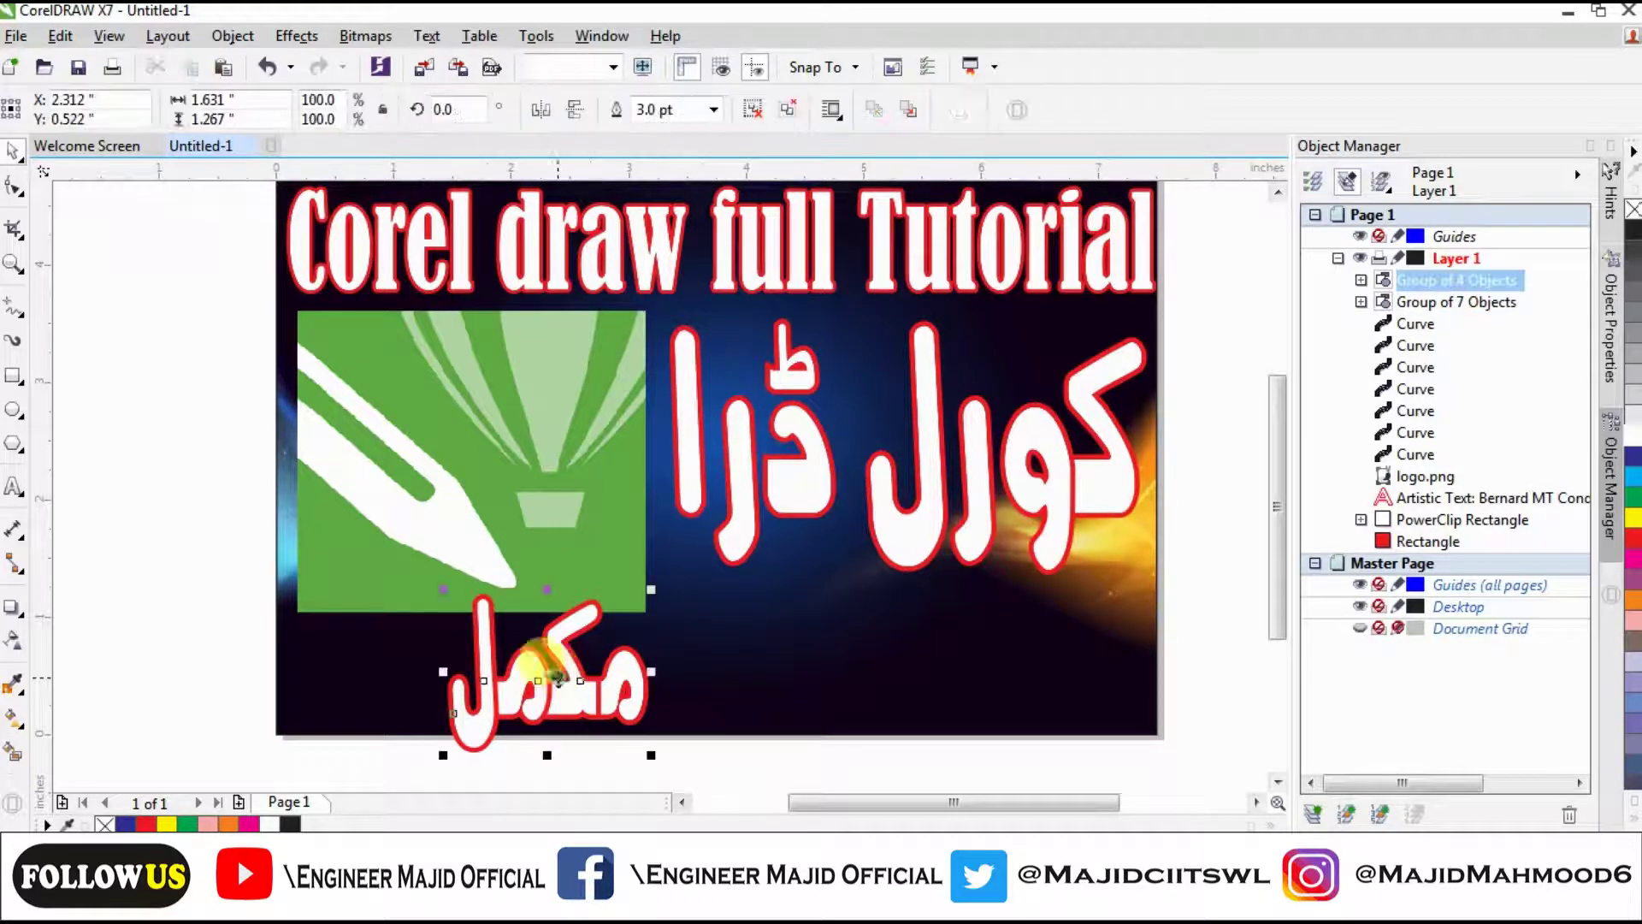
left_click_drag(1276, 549, 1260, 648)
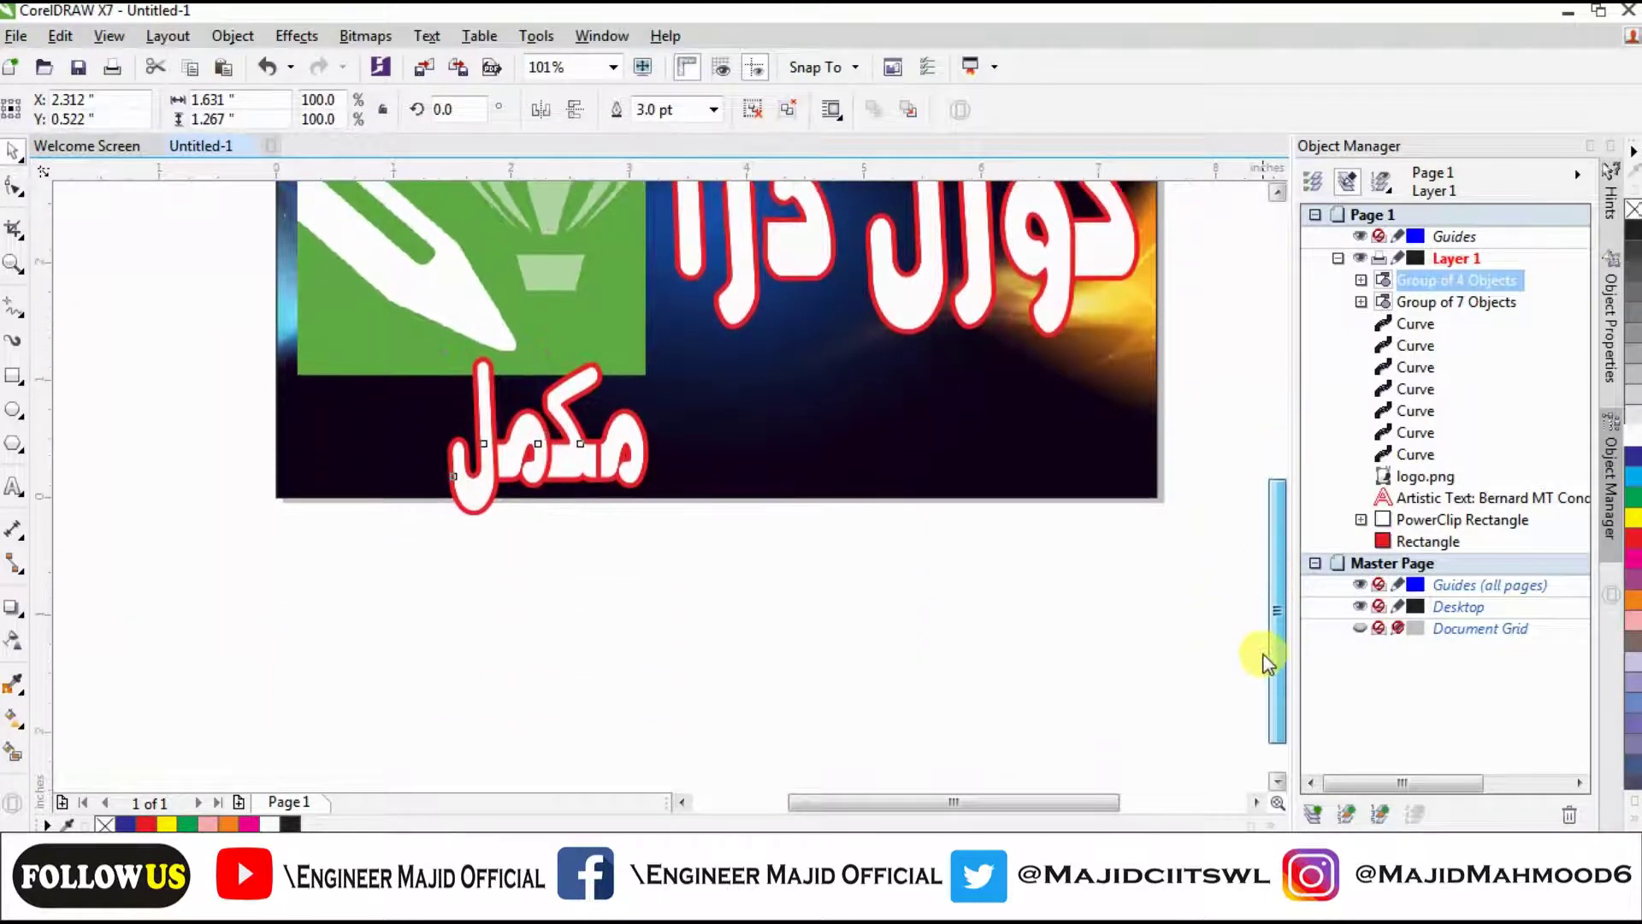
left_click(665, 624)
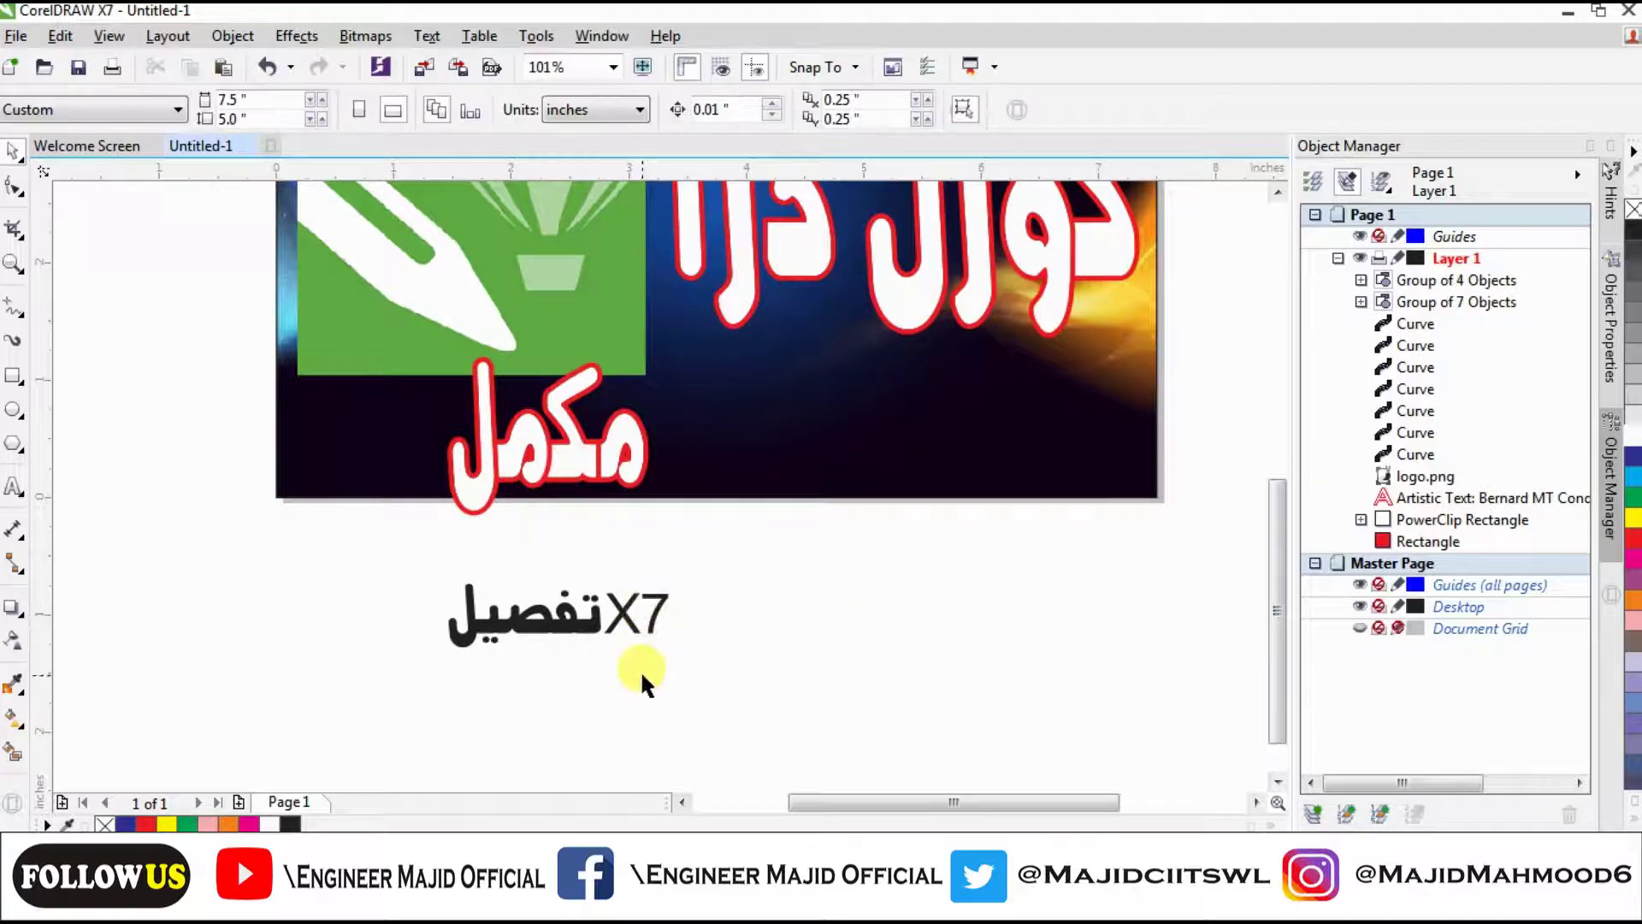
left_click(626, 619)
left_click_drag(642, 681, 694, 603)
left_click_drag(621, 659, 663, 554)
left_click_drag(697, 658, 698, 658)
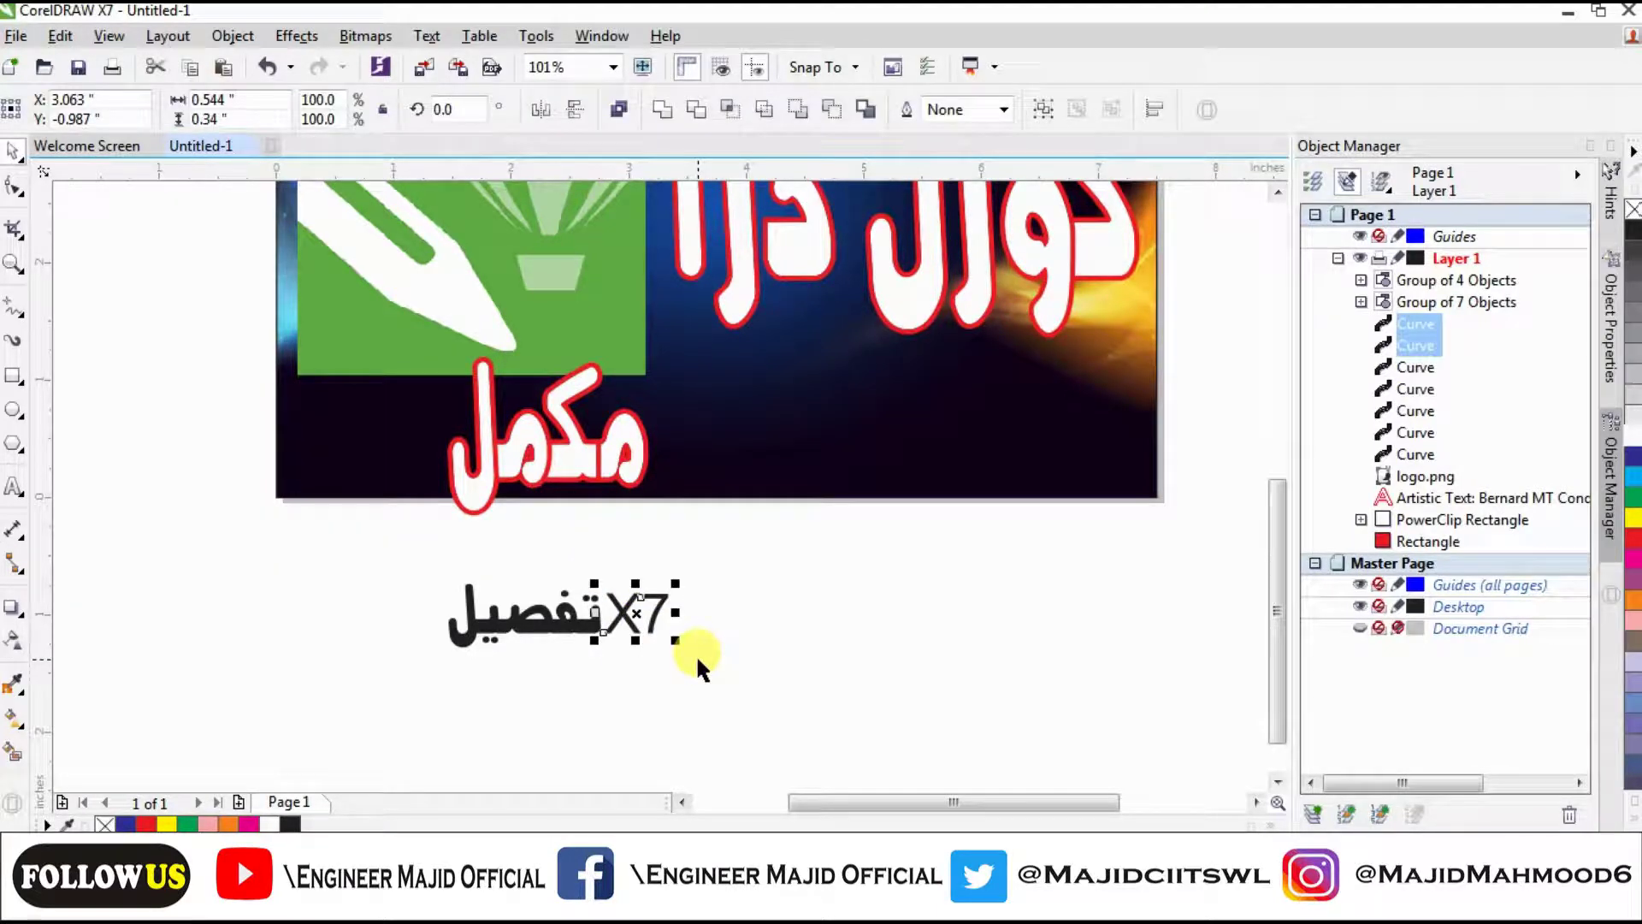
key("ctrl+g")
left_click_drag(634, 609, 1023, 397)
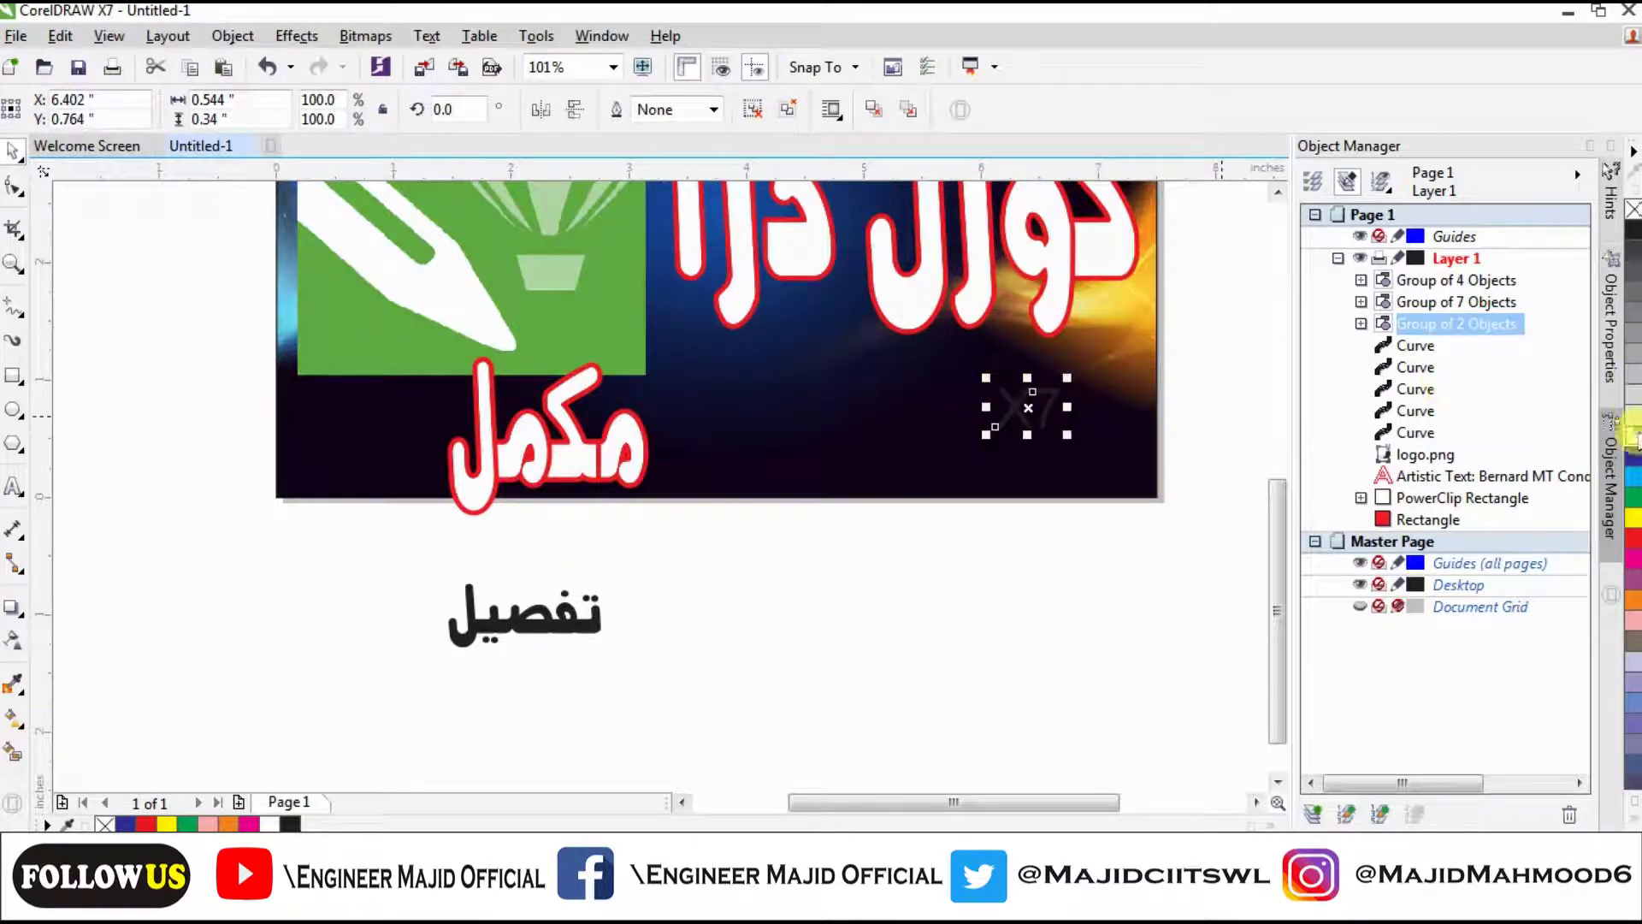
left_click(1048, 570)
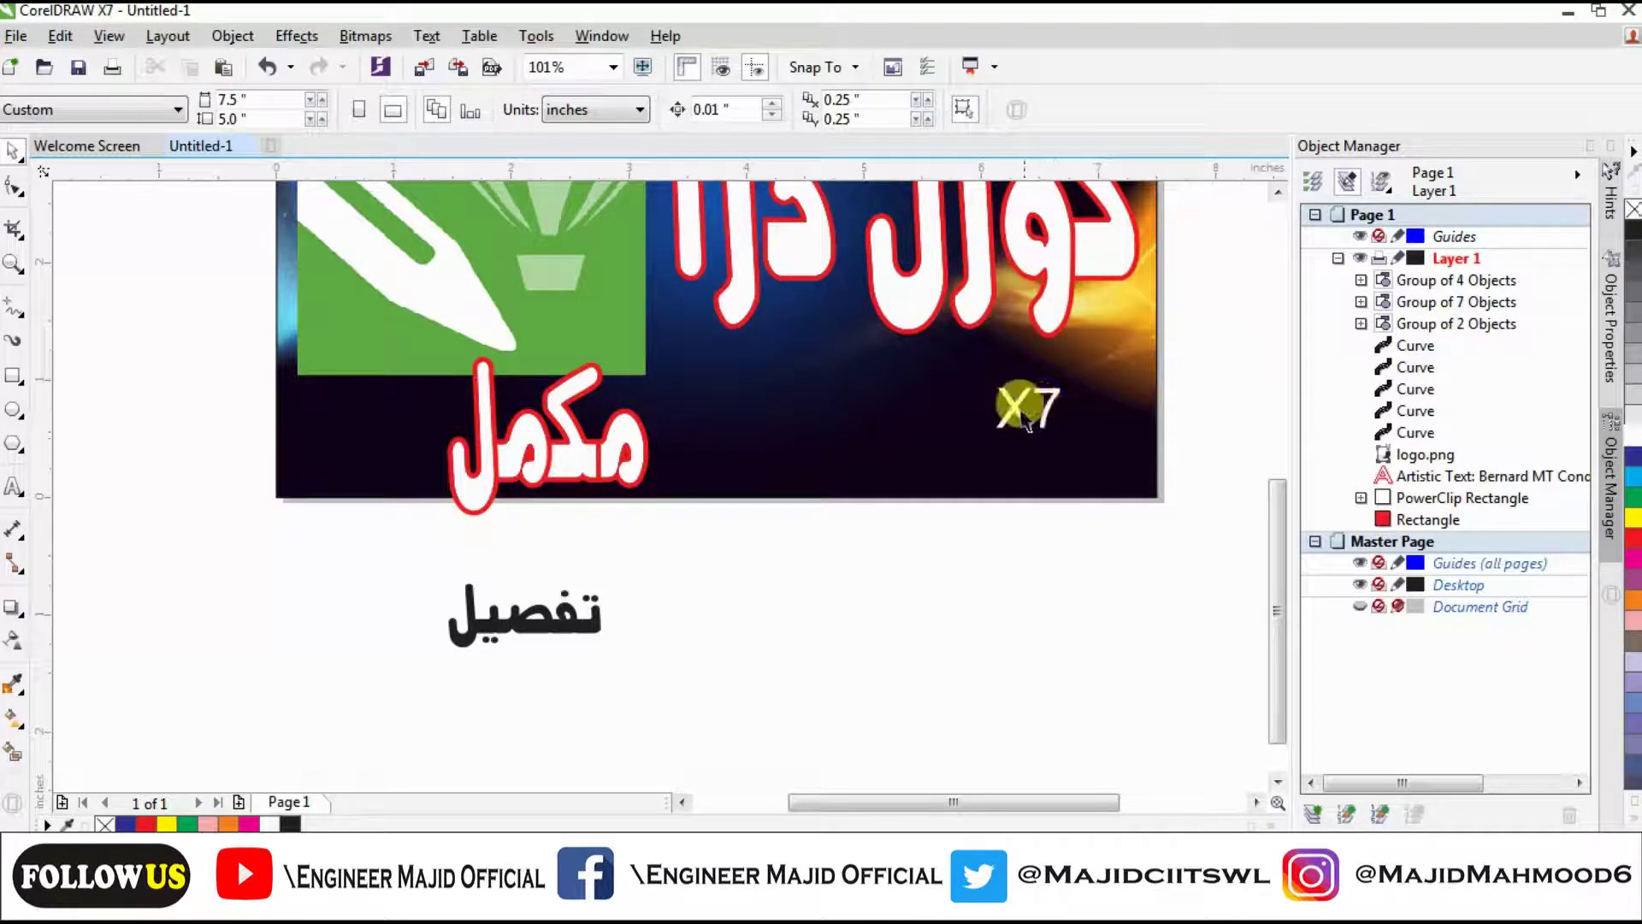
Enlarge the "X7" group to about 1.12 by 0.70 inches near the lower corner of the background.
left_click(1021, 409)
left_click_drag(1067, 438, 1131, 474)
left_click_drag(1063, 432, 1057, 408)
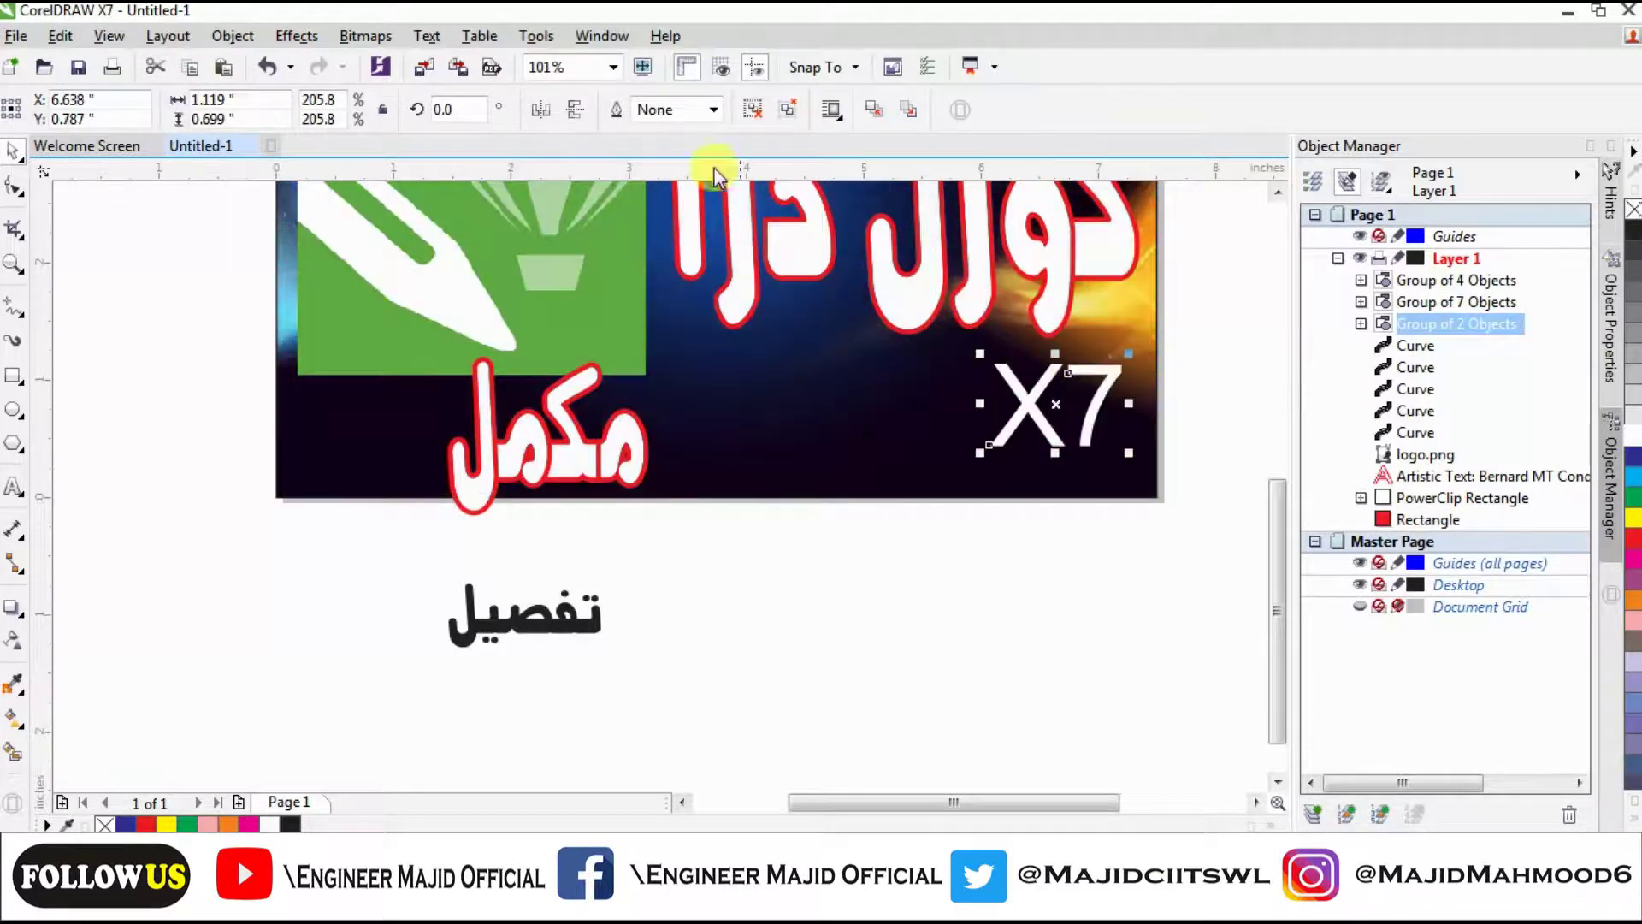
left_click(715, 110)
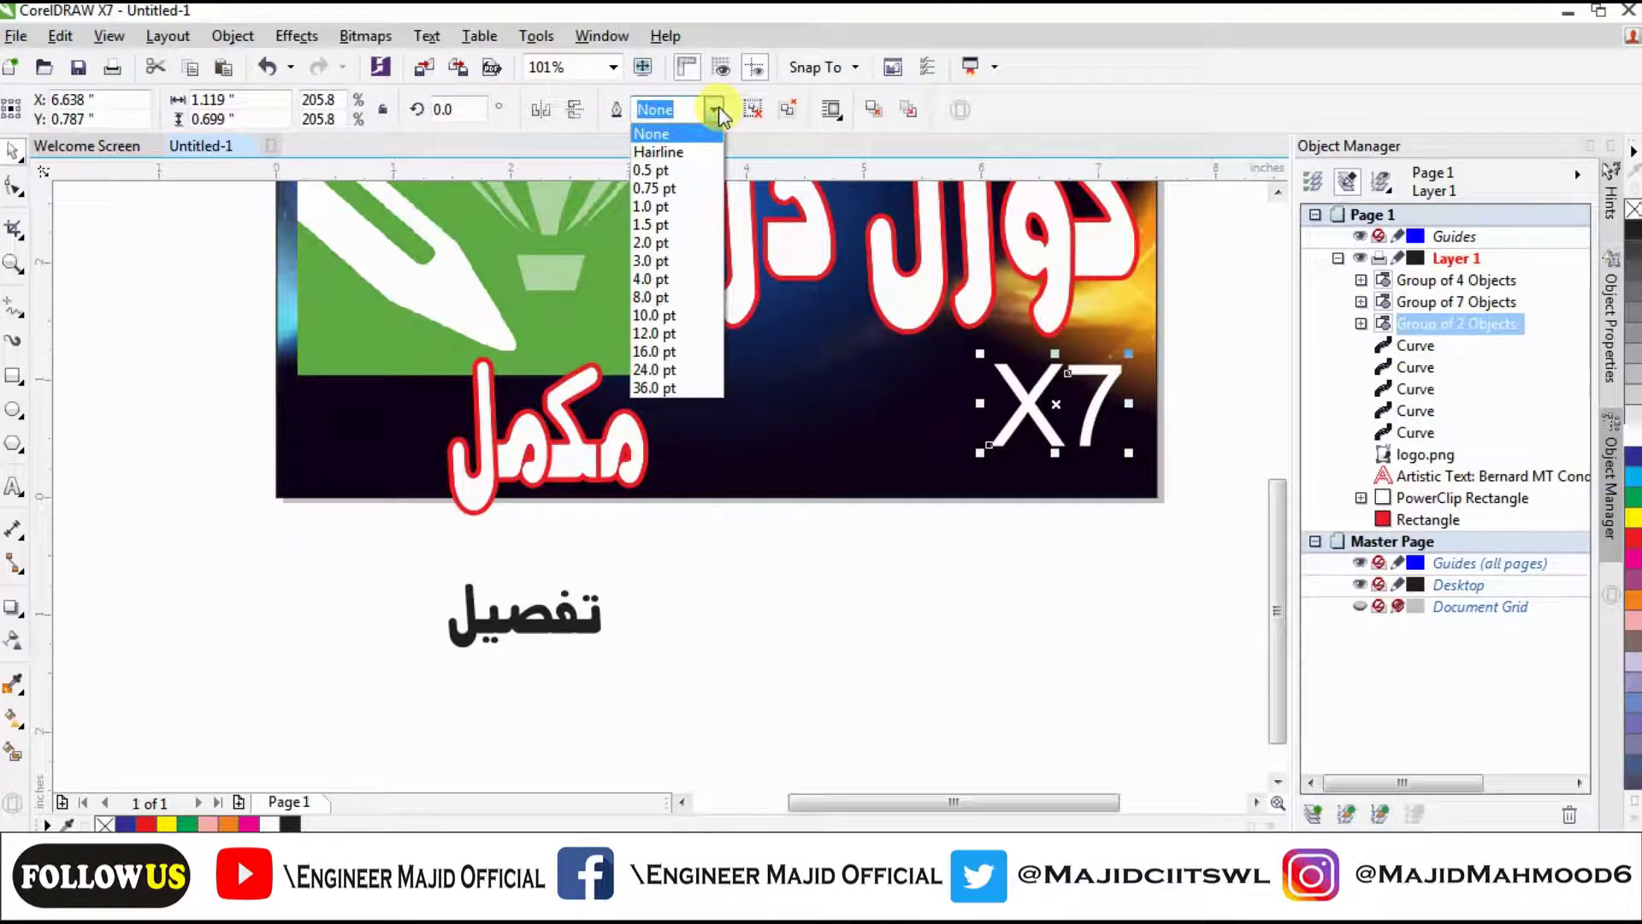
left_click(719, 111)
left_click(771, 588)
Move the "مکمل" group next to "X7" and scale it down to about 1.24 by 0.97 inches.
left_click(529, 440)
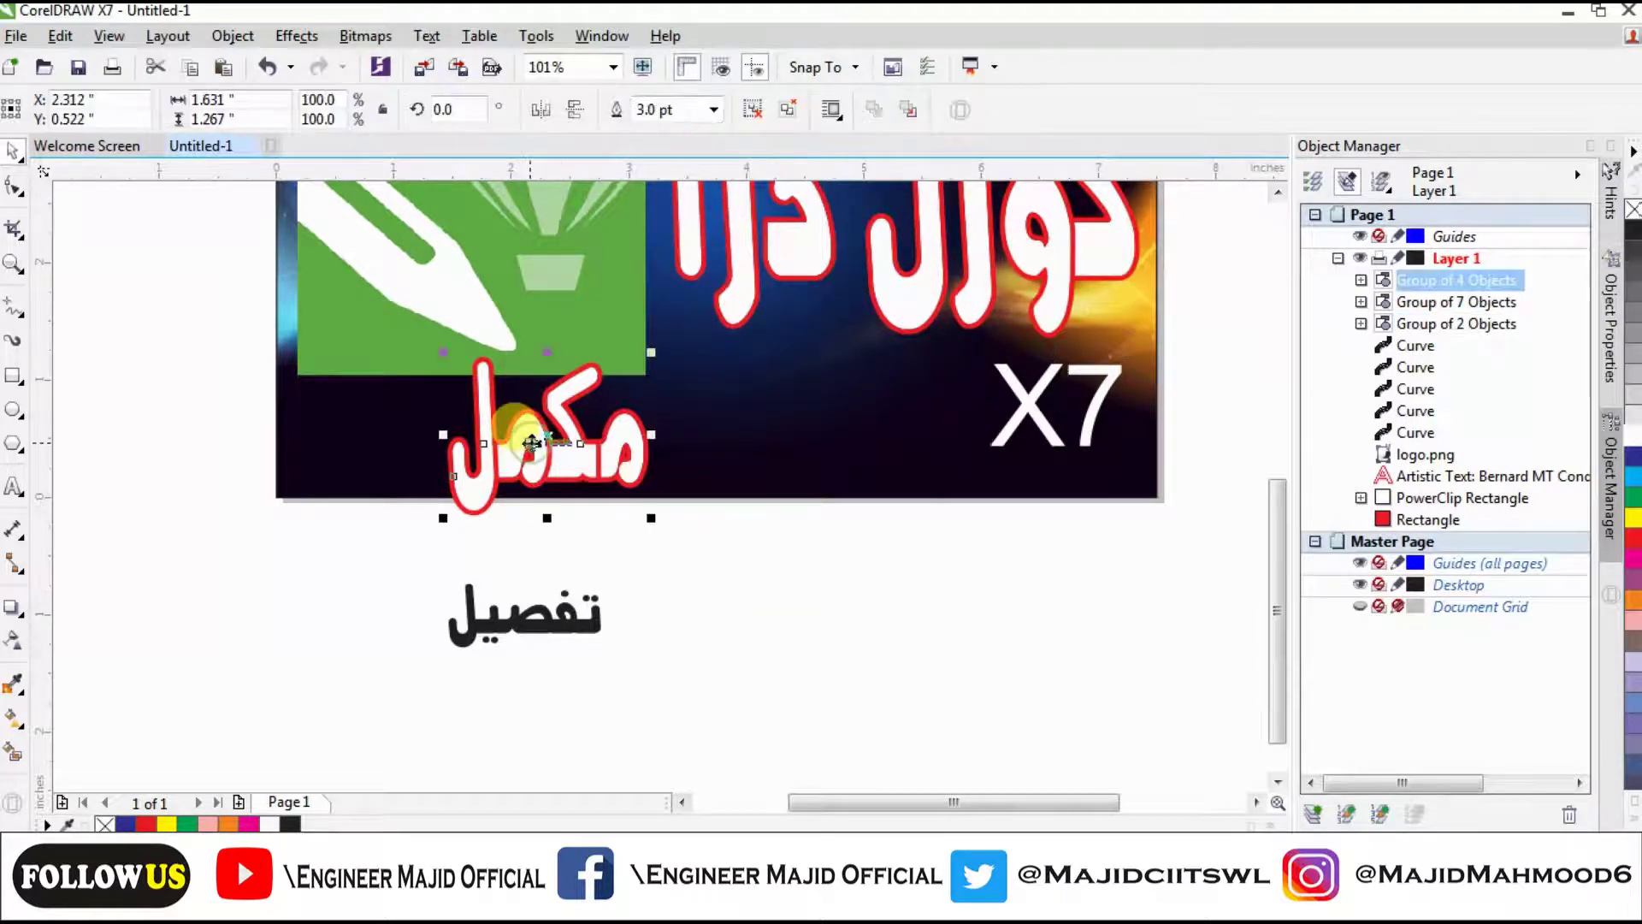
left_click_drag(531, 442, 858, 422)
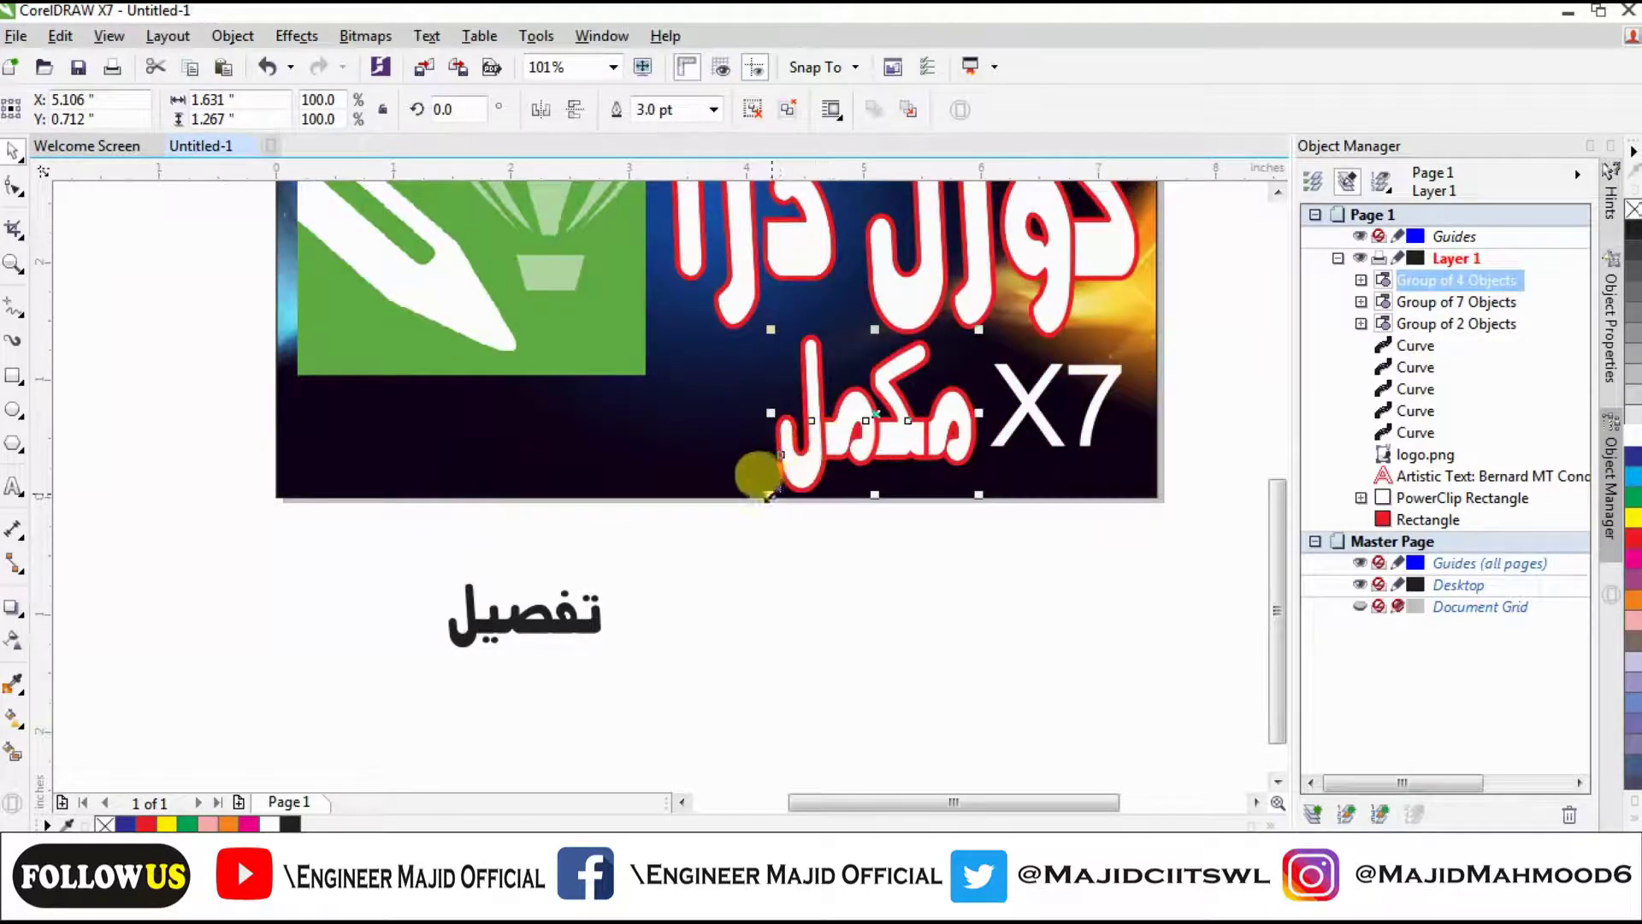
left_click_drag(767, 494, 816, 460)
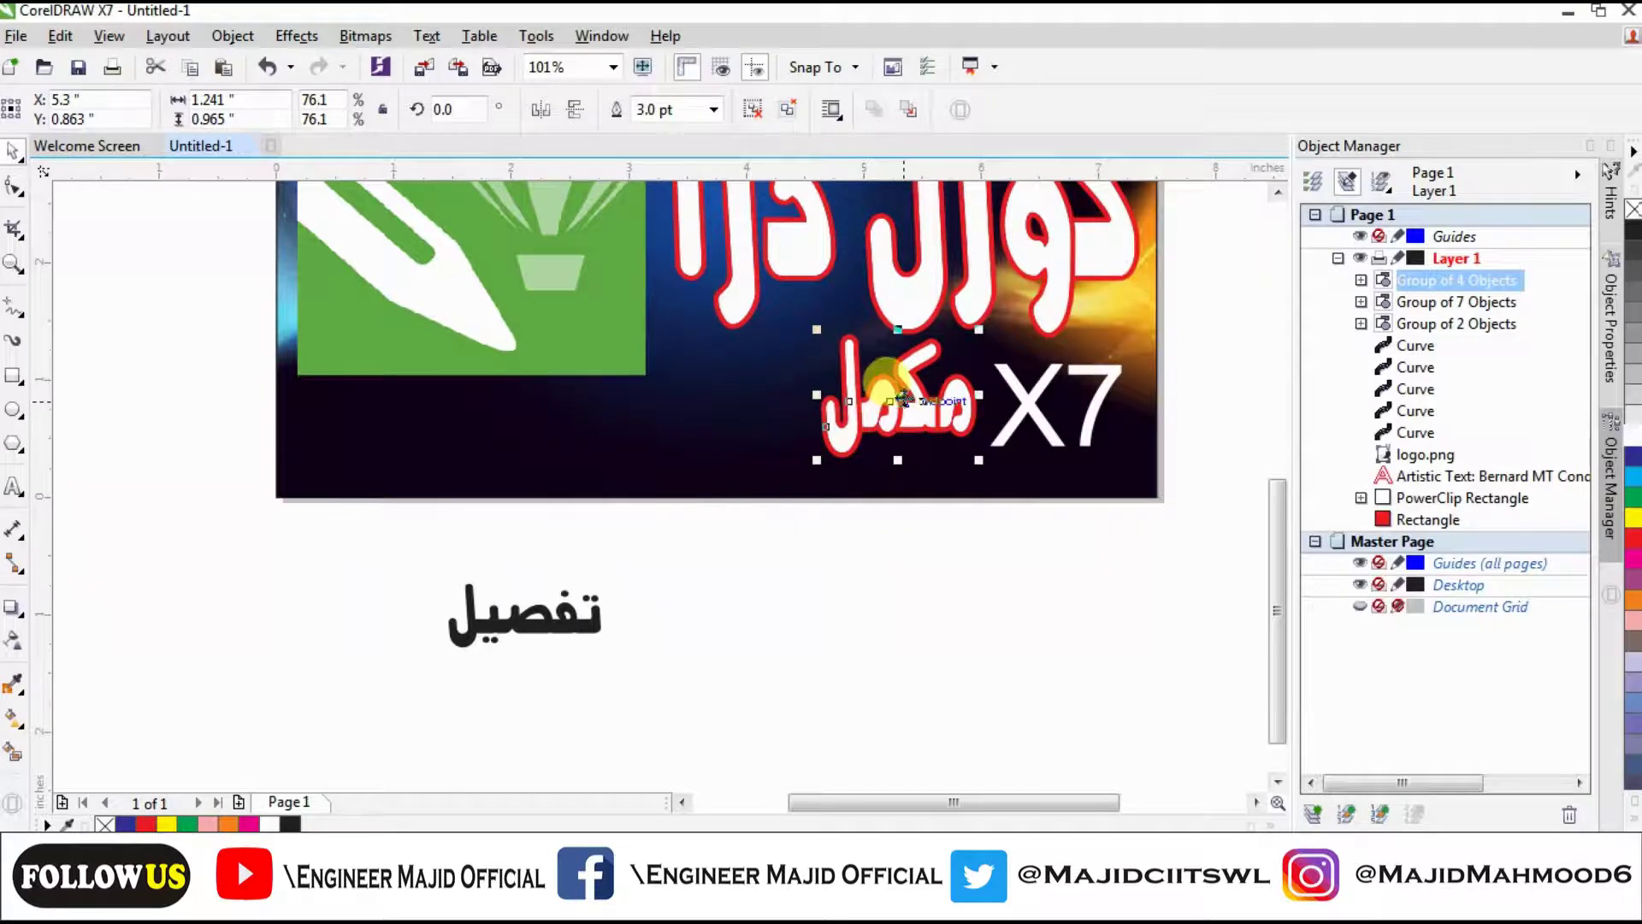
left_click_drag(903, 399, 897, 413)
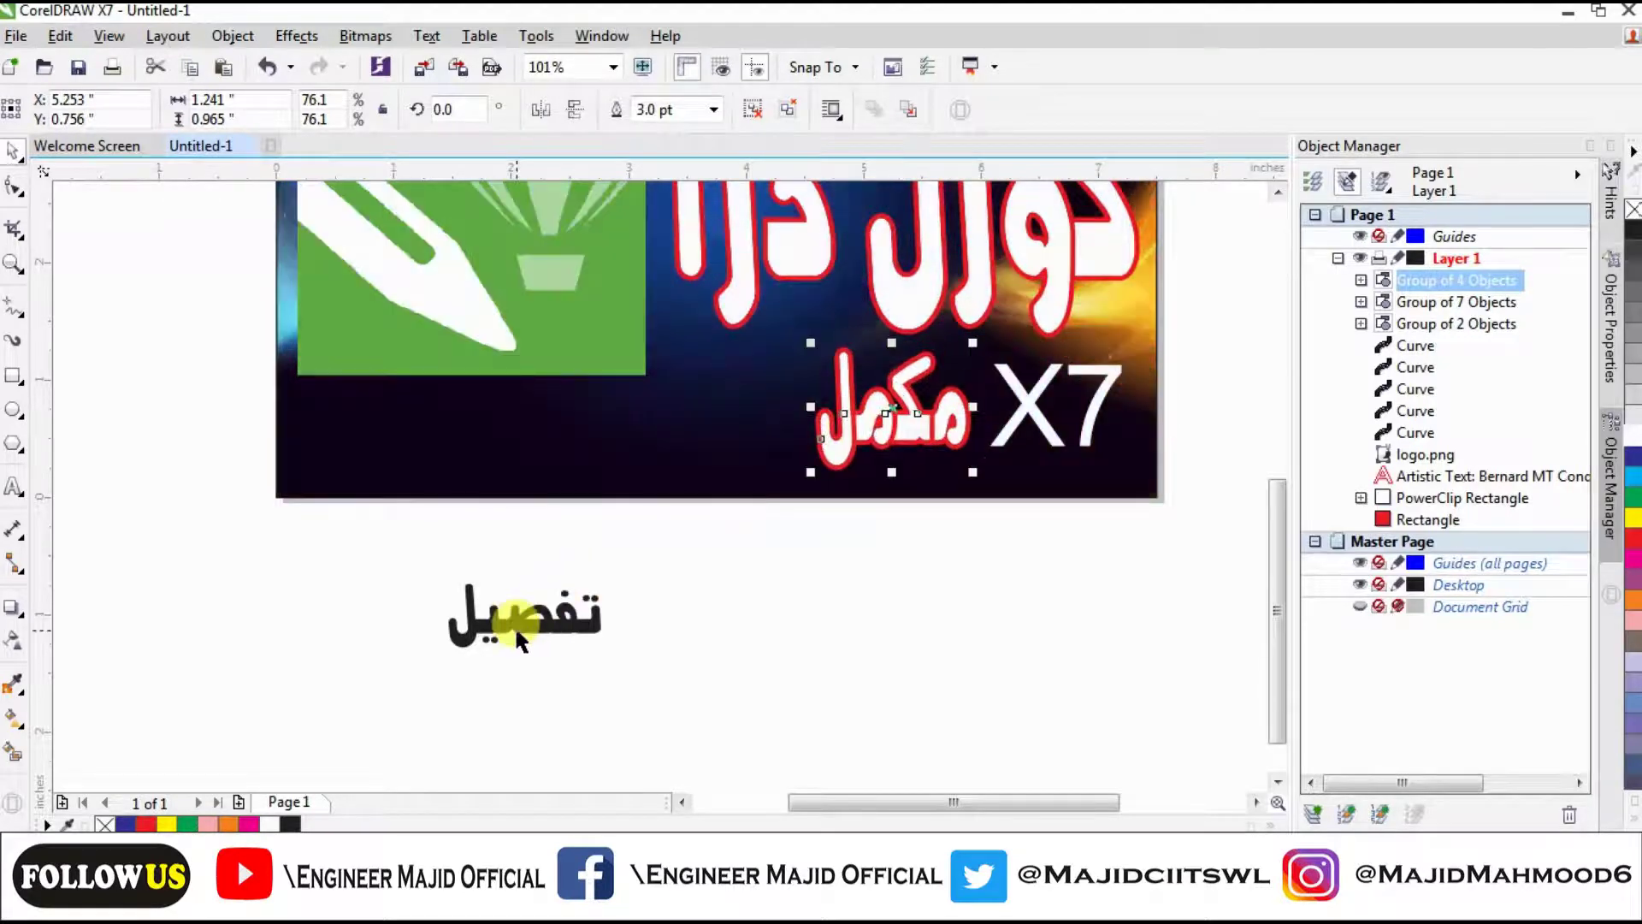
Group the letter curves of "تفصیل" on the blank area below the page.
left_click(534, 672)
left_click_drag(412, 548, 647, 674)
key("ctrl+g")
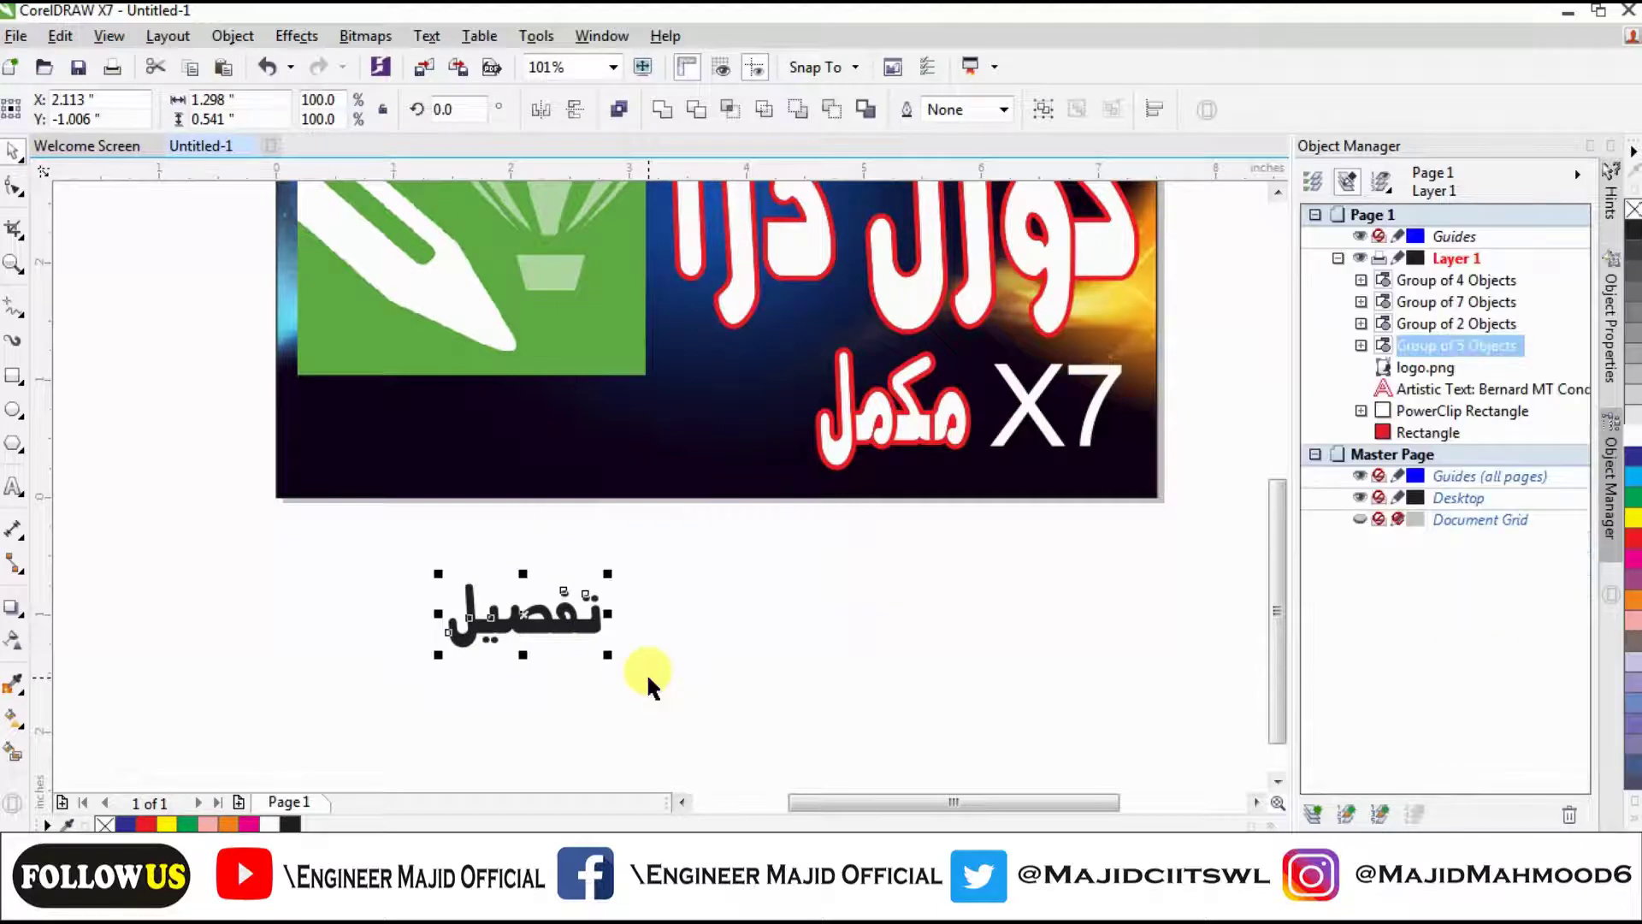
Move the "تفصیل" group beside "مکمل", fill it white and stretch its height to about 0.74 inches.
left_click_drag(534, 616, 725, 424)
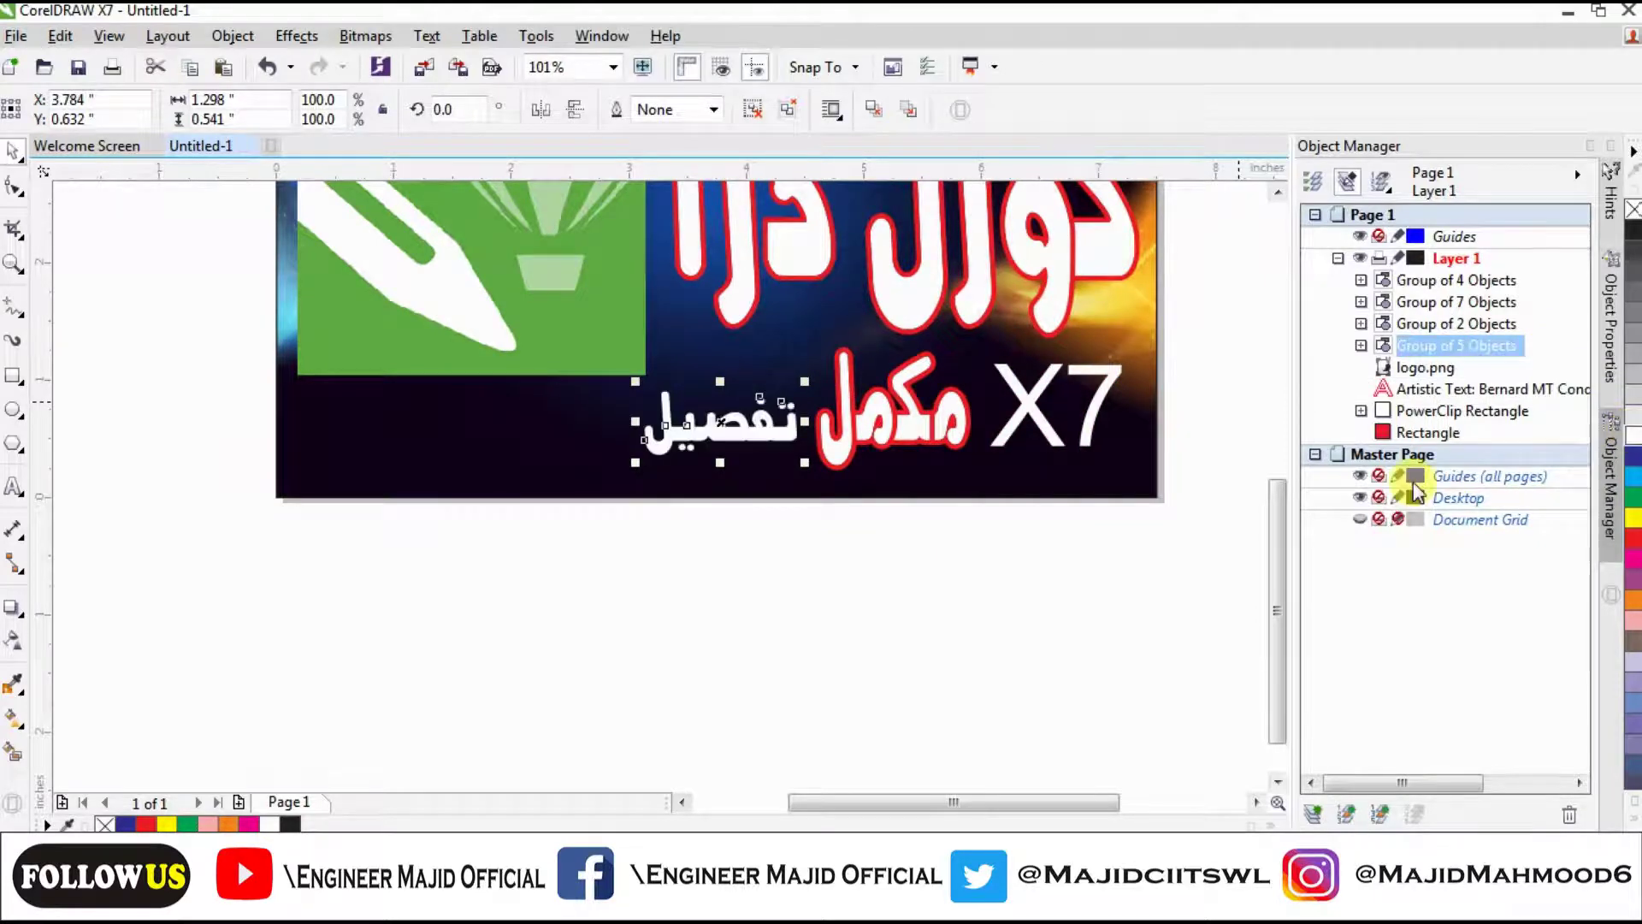
left_click(891, 571)
left_click(718, 417)
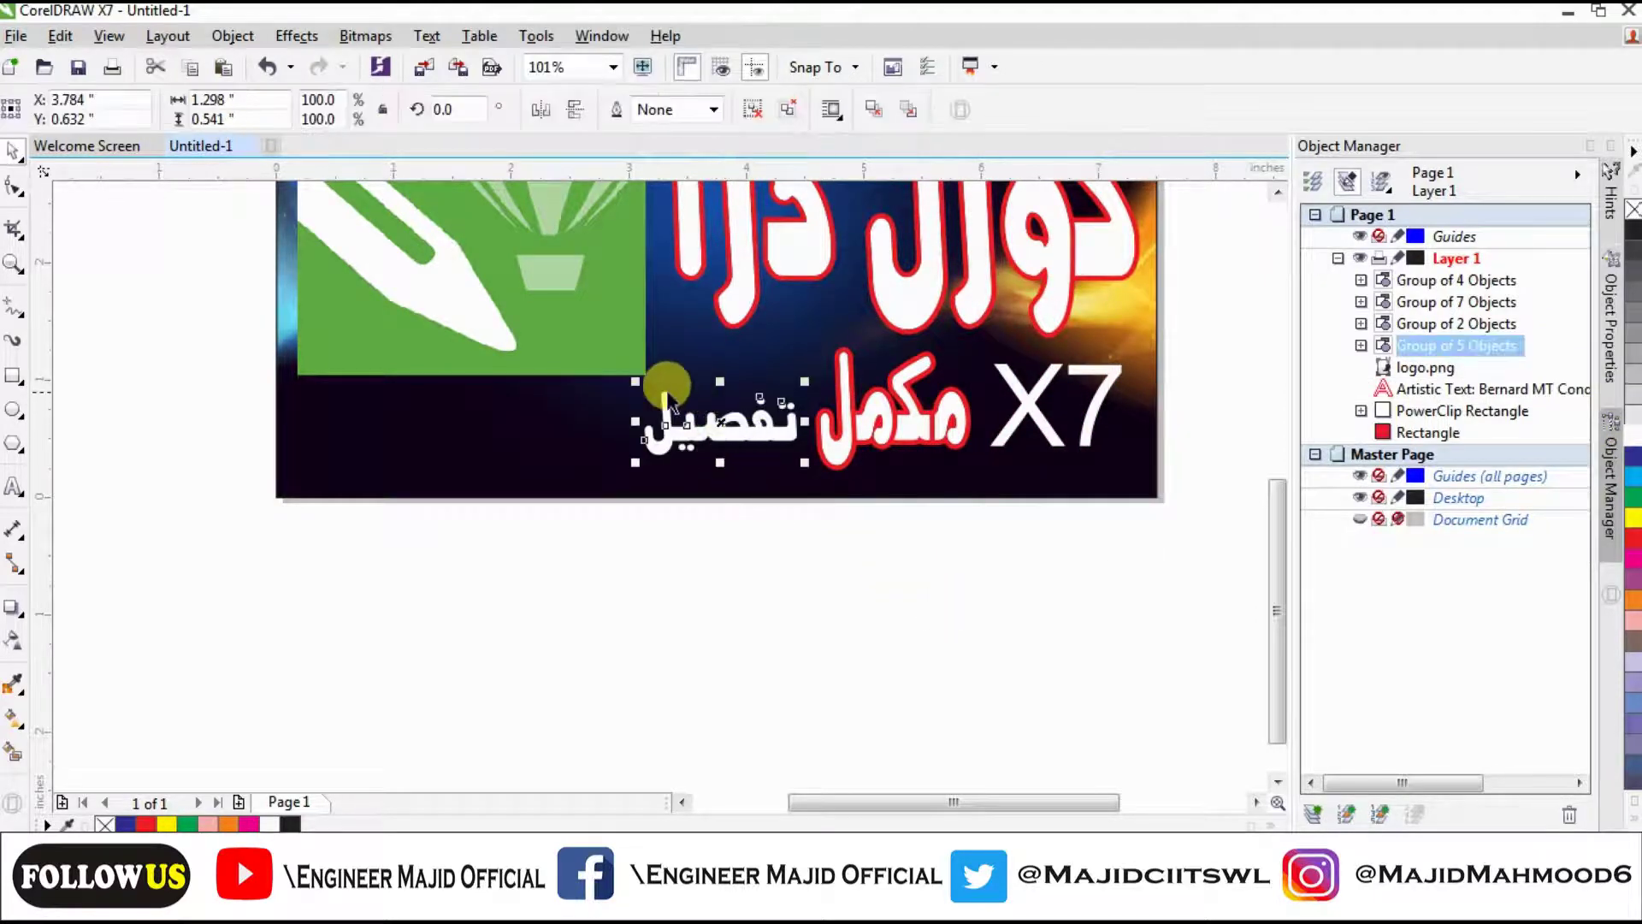
left_click_drag(720, 381, 725, 363)
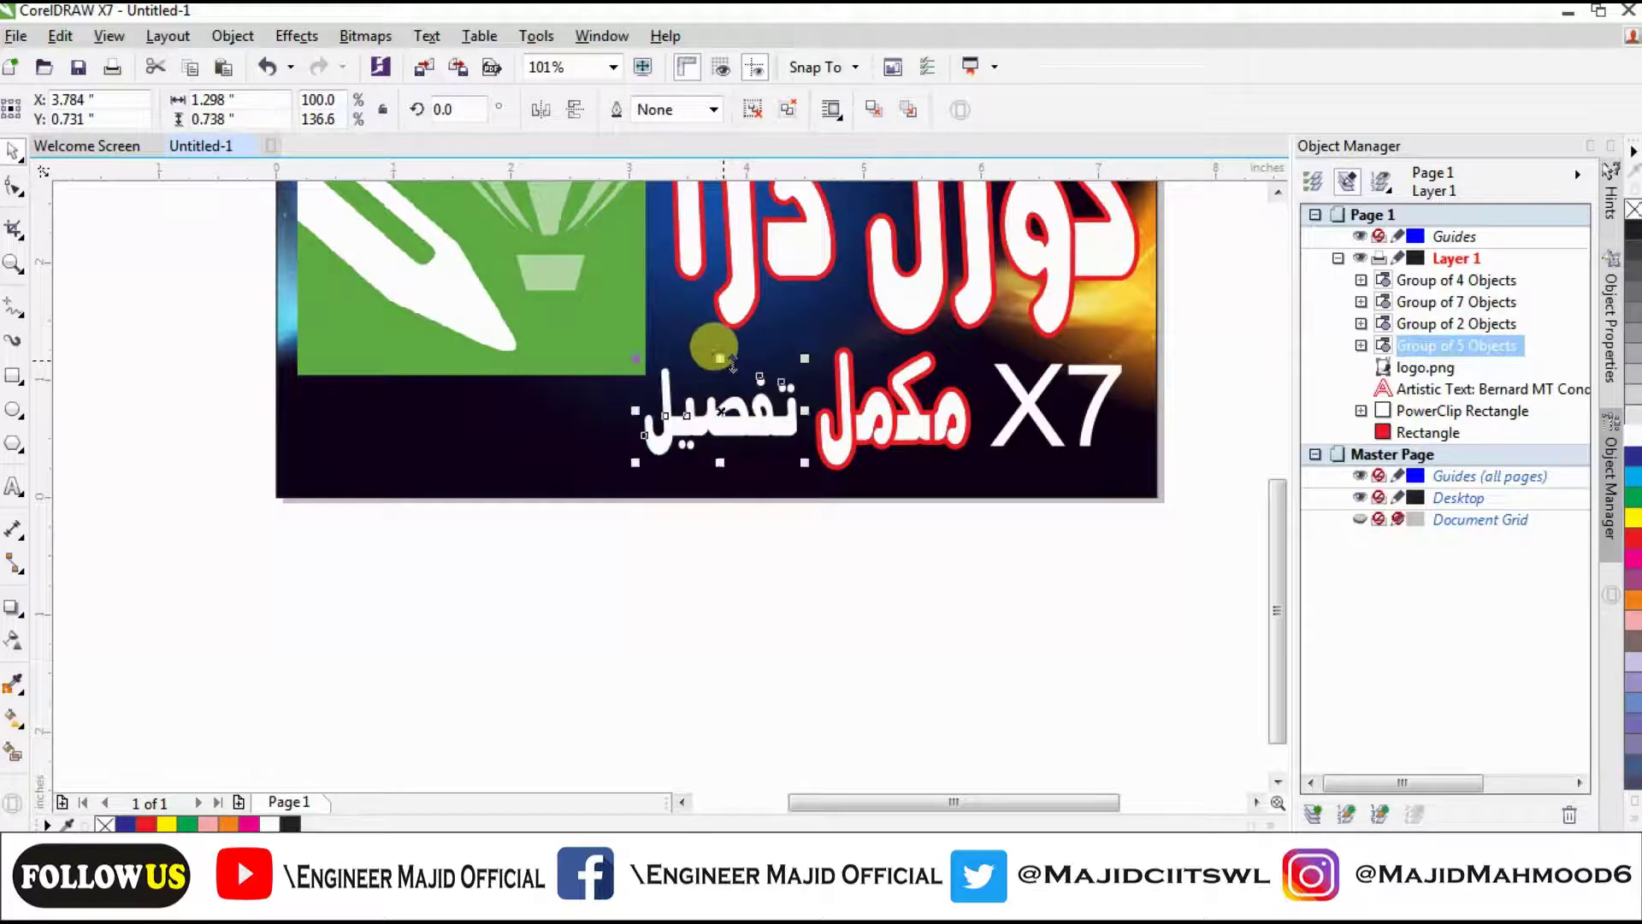
Remove the red outline from the "مکمل" group by setting its outline width to None.
left_click(888, 422)
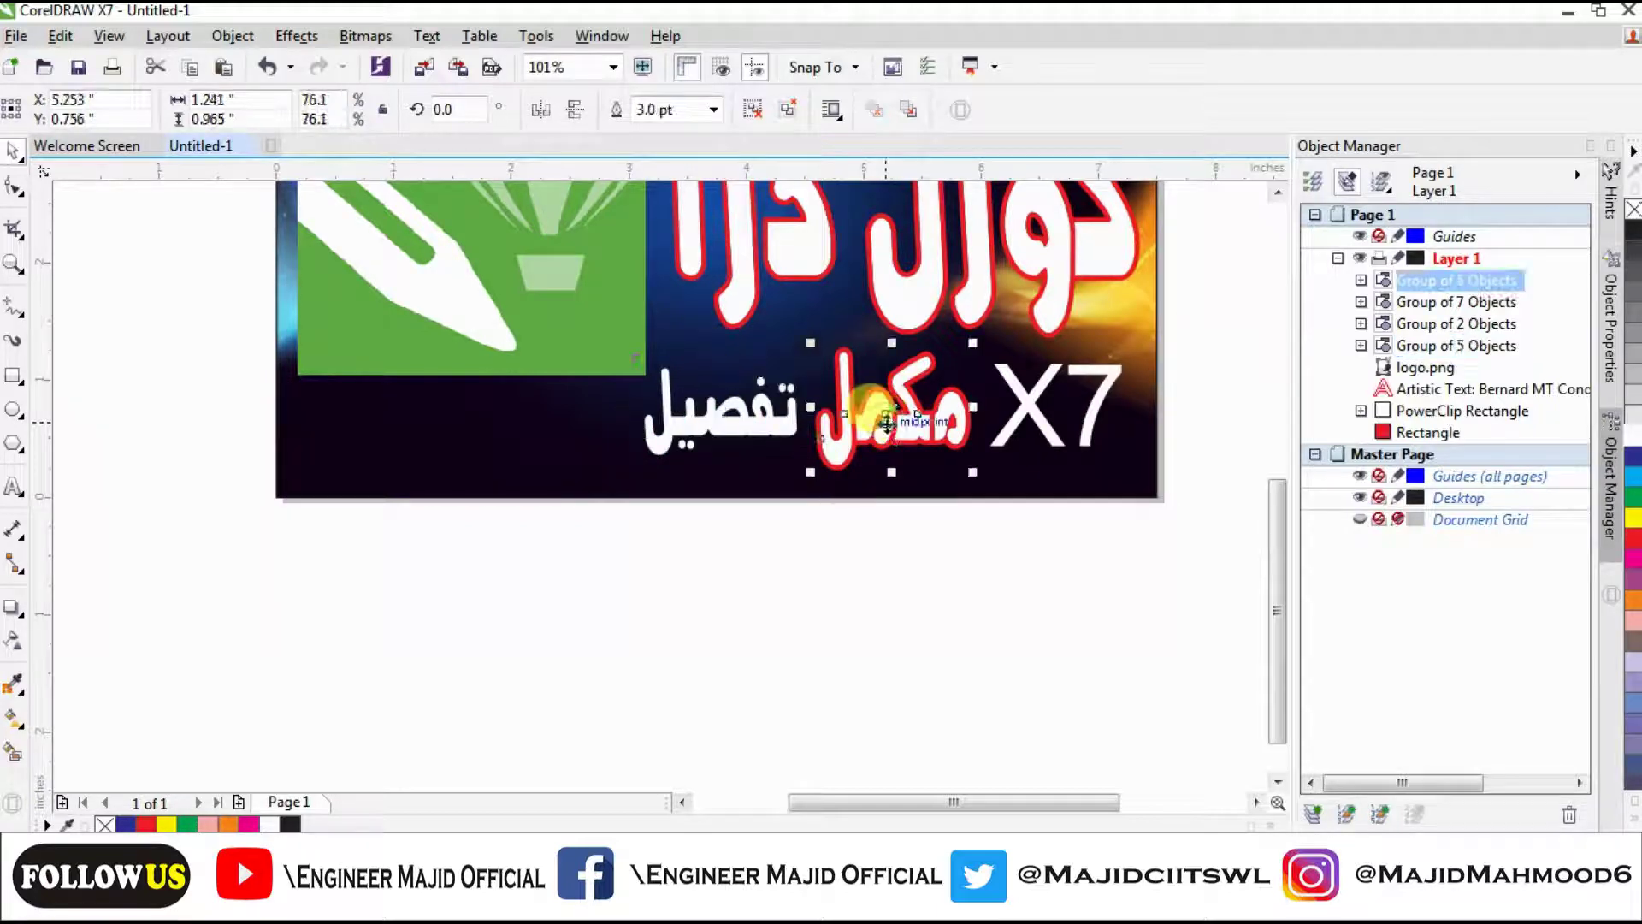
key("F12")
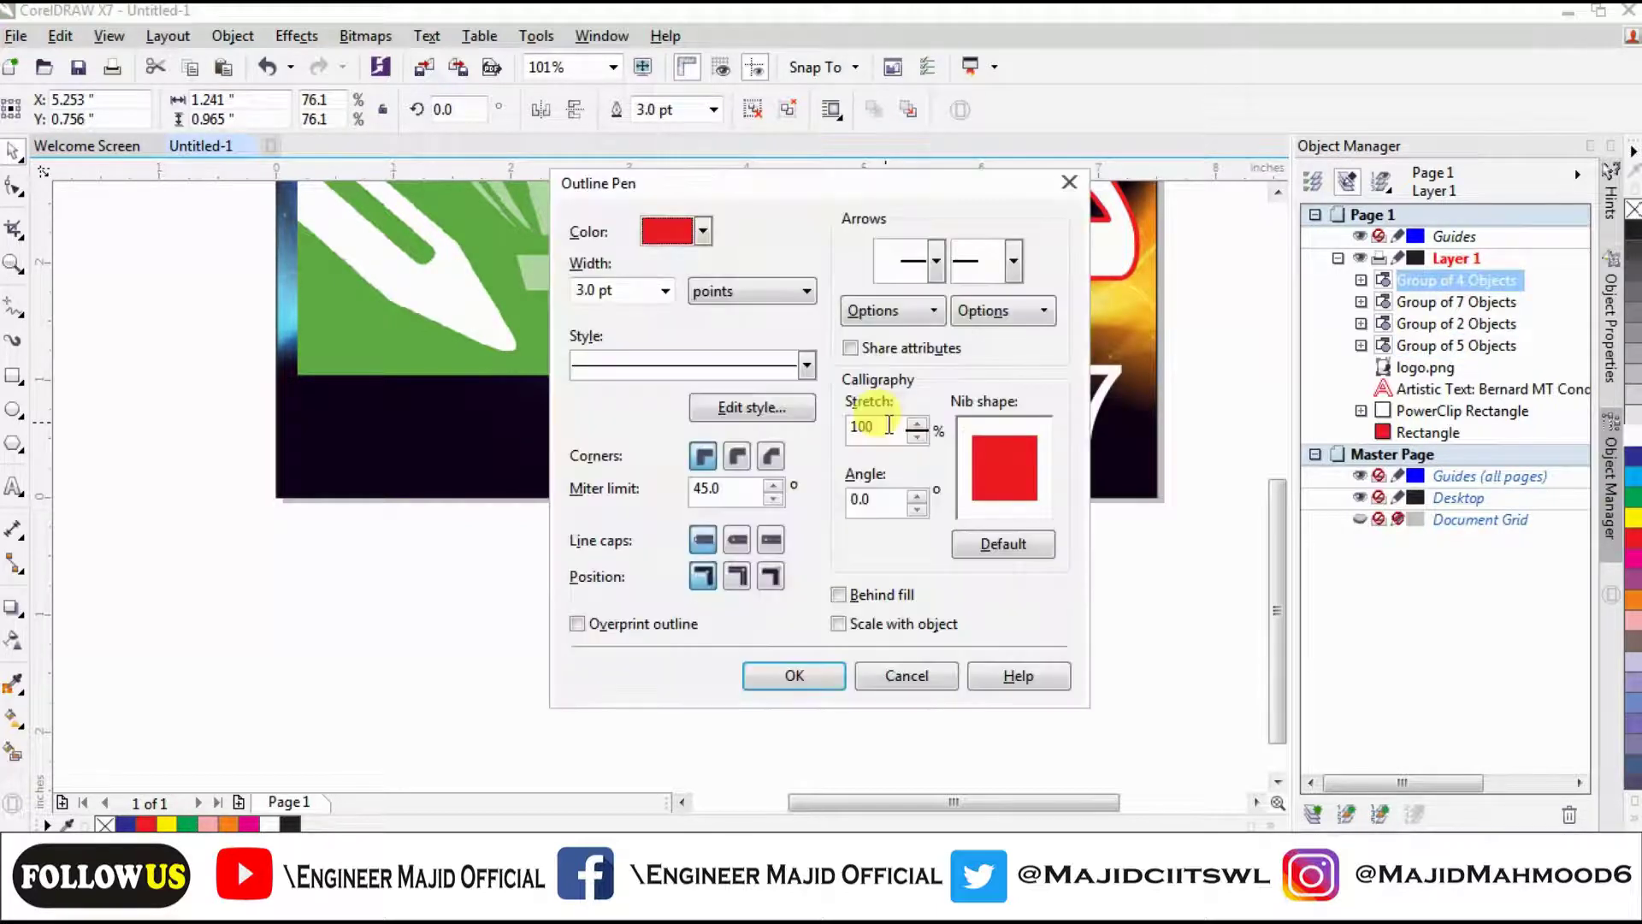
left_click(664, 291)
left_click(633, 316)
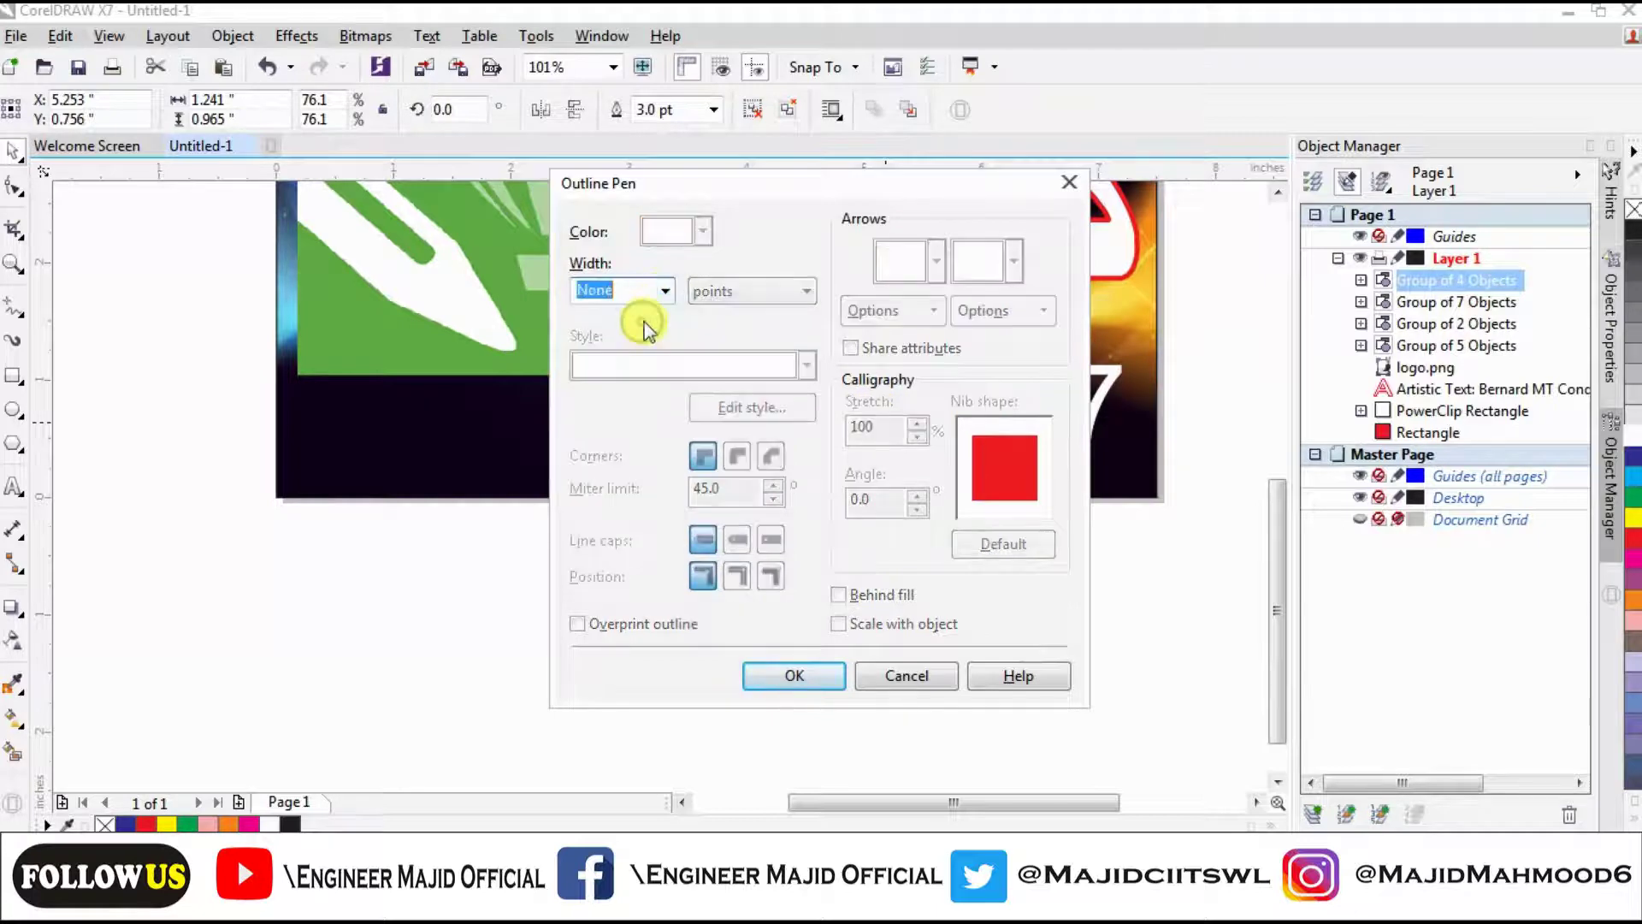
left_click(795, 676)
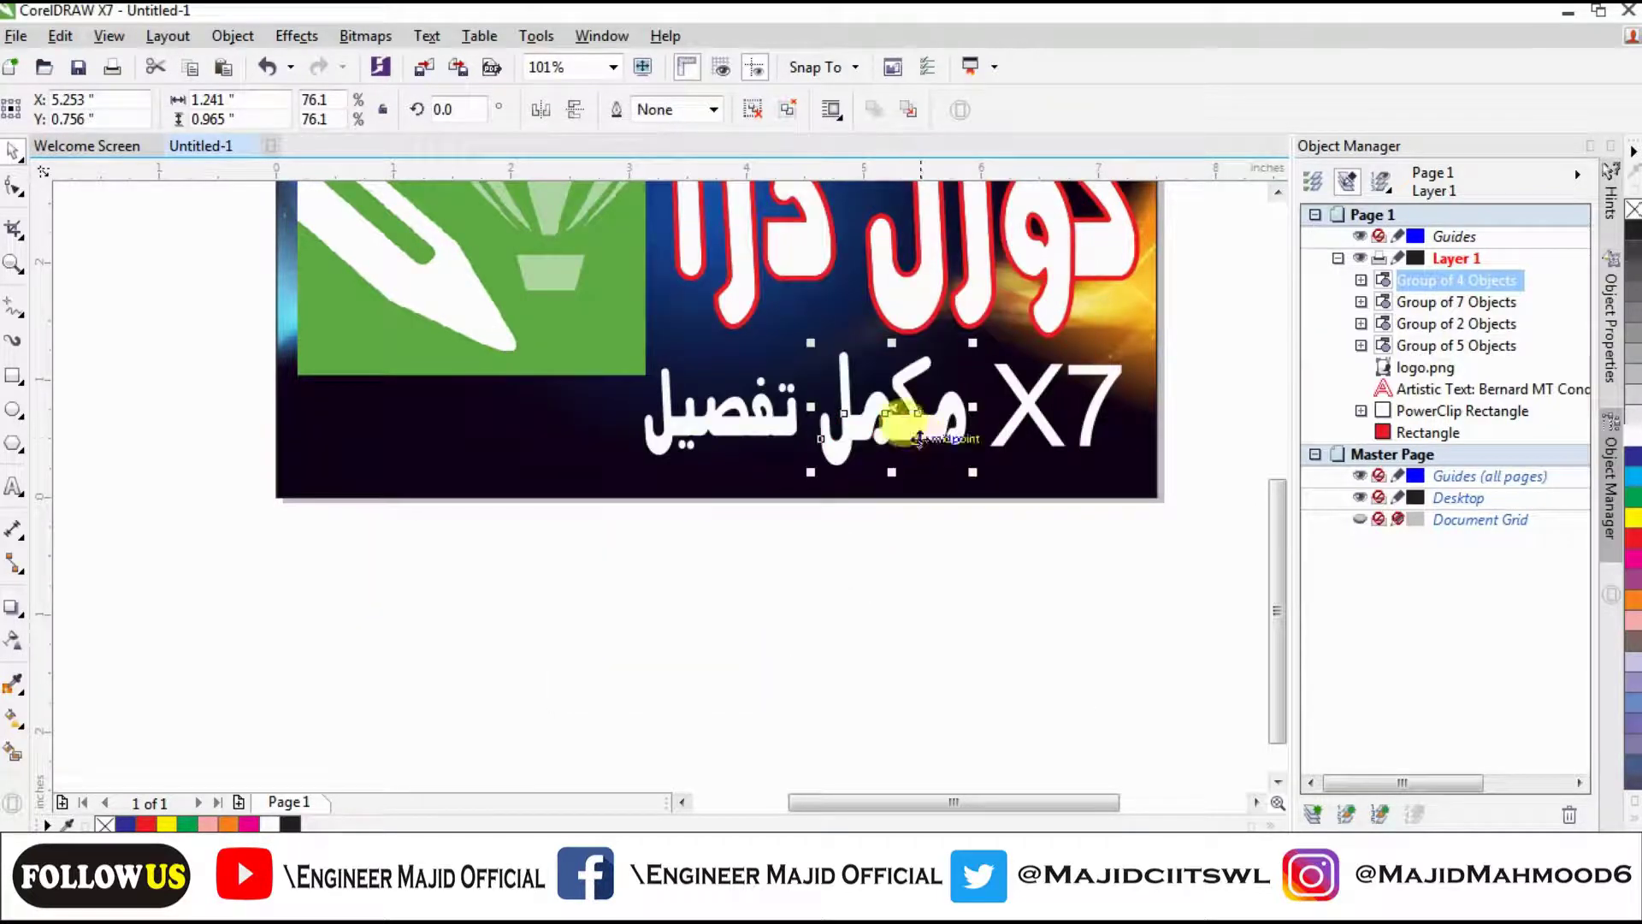
left_click(1074, 622)
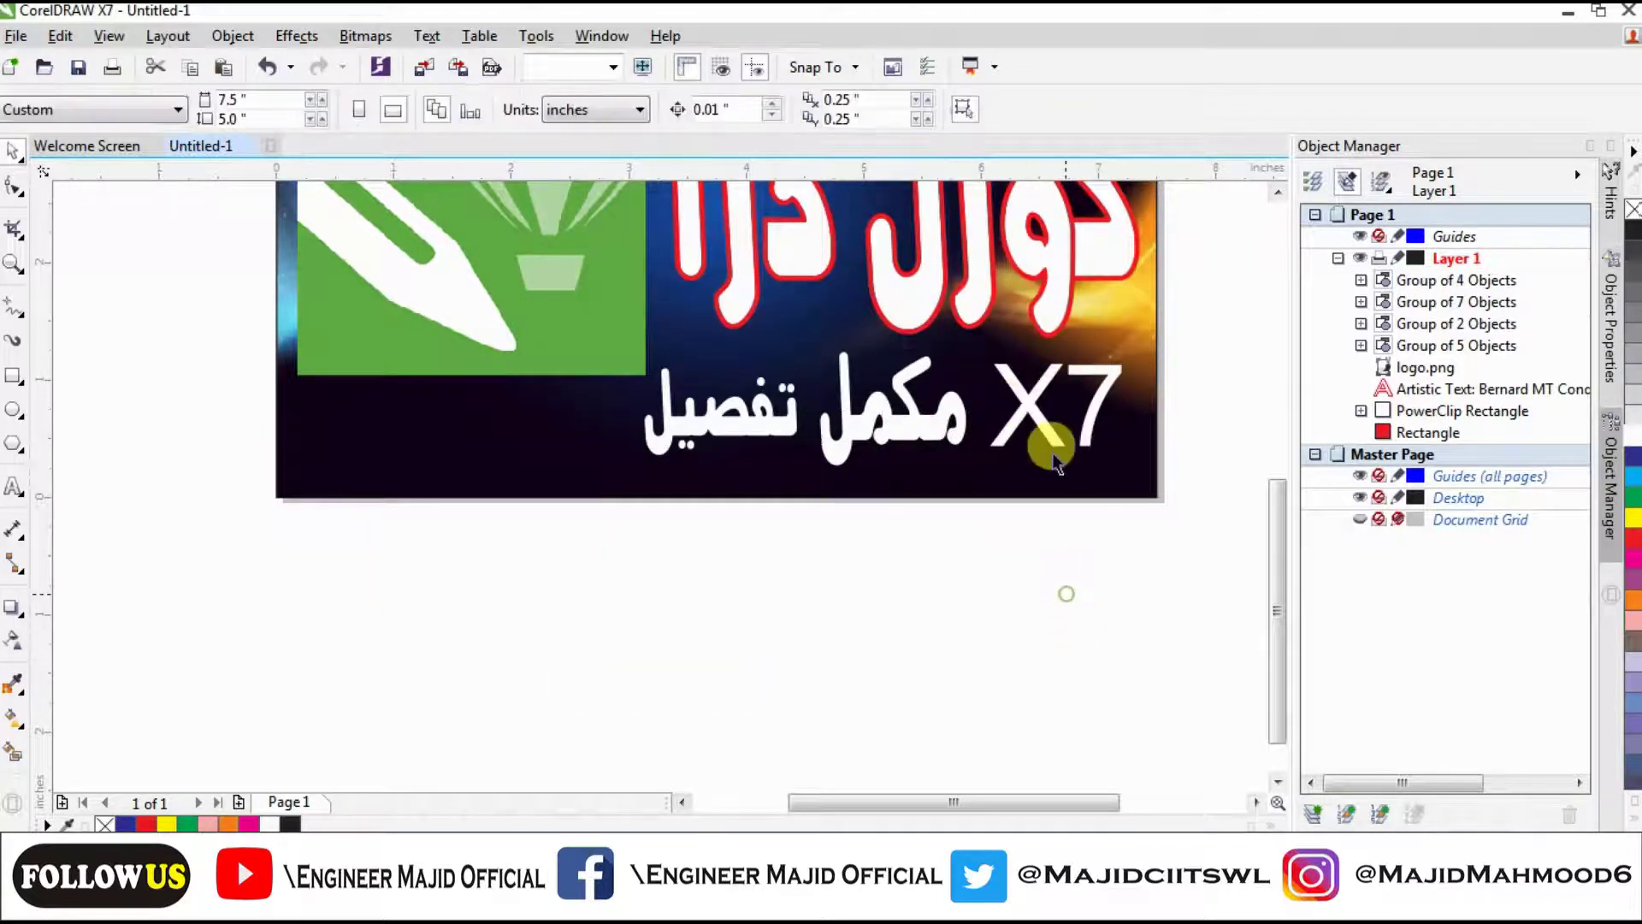
Shift the "X7" group slightly down to line it up with the neighbouring Urdu words.
left_click_drag(1025, 415, 1022, 413)
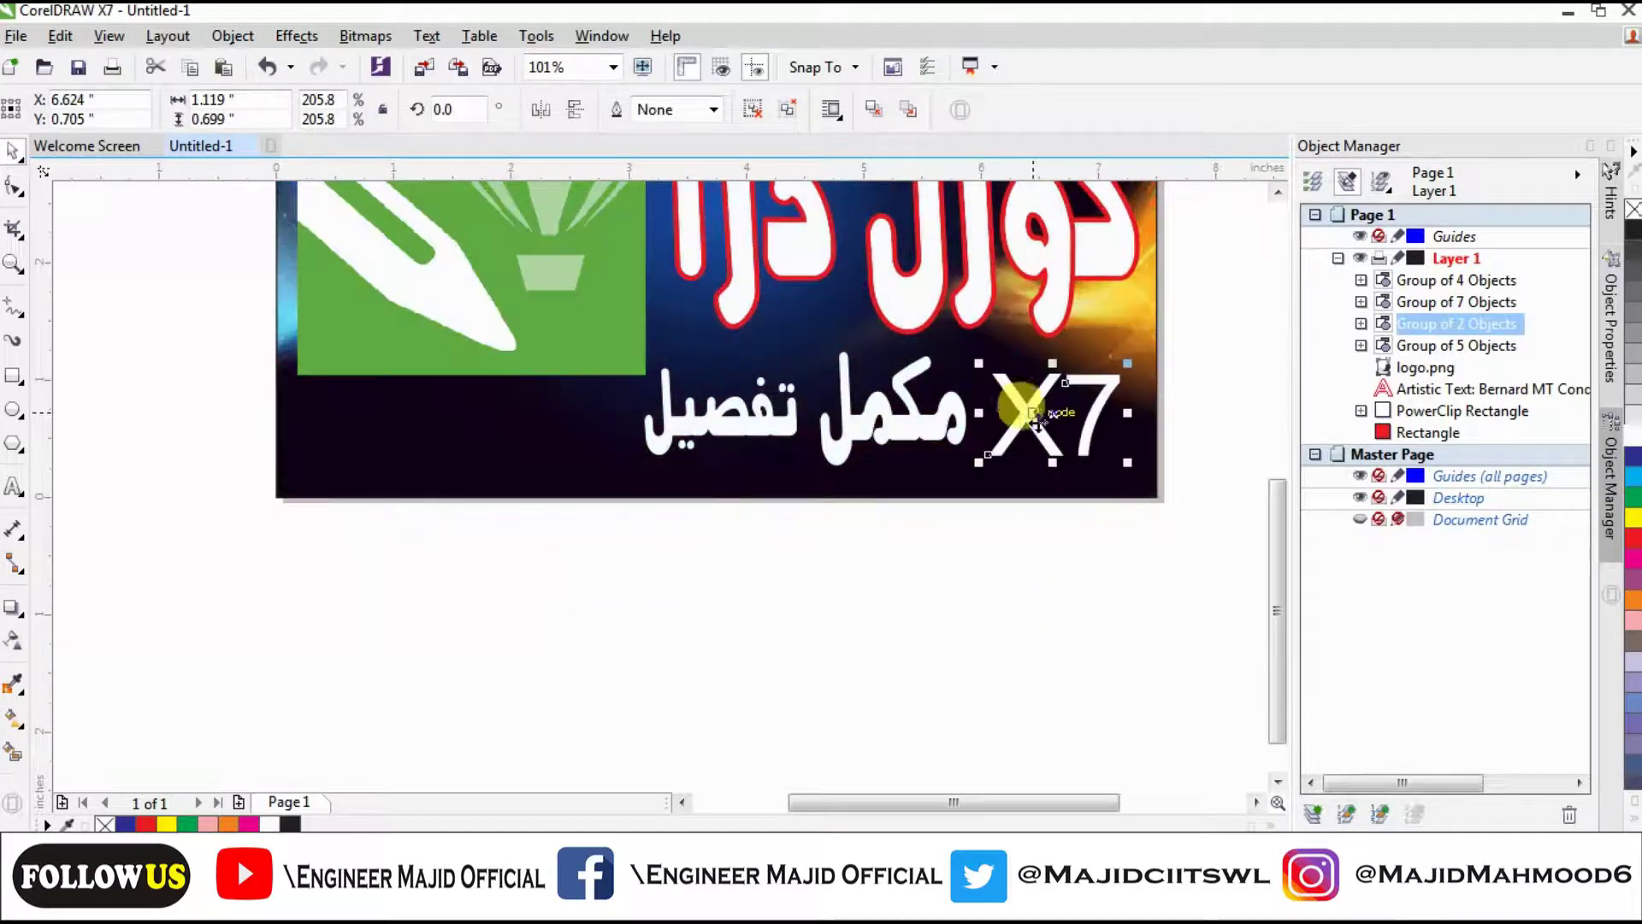
left_click(1074, 624)
left_click_drag(894, 596, 1182, 342)
left_click(1004, 568)
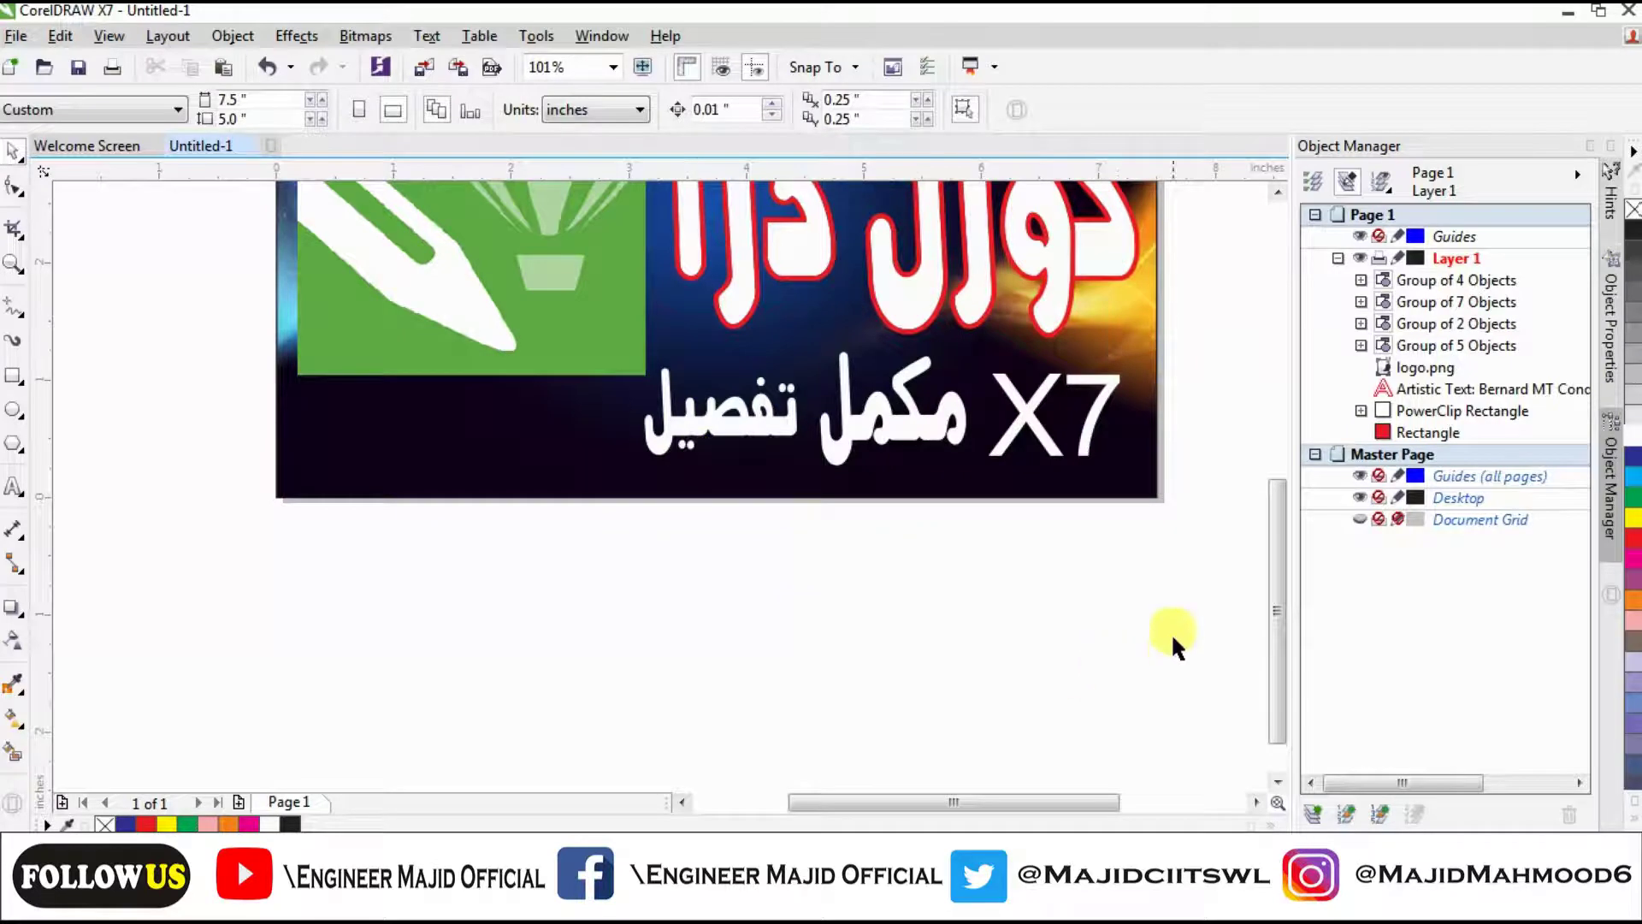
Group "X7", "مکمل" and "تفصیل" together and nudge the combined group slightly.
left_click_drag(1147, 624, 626, 332)
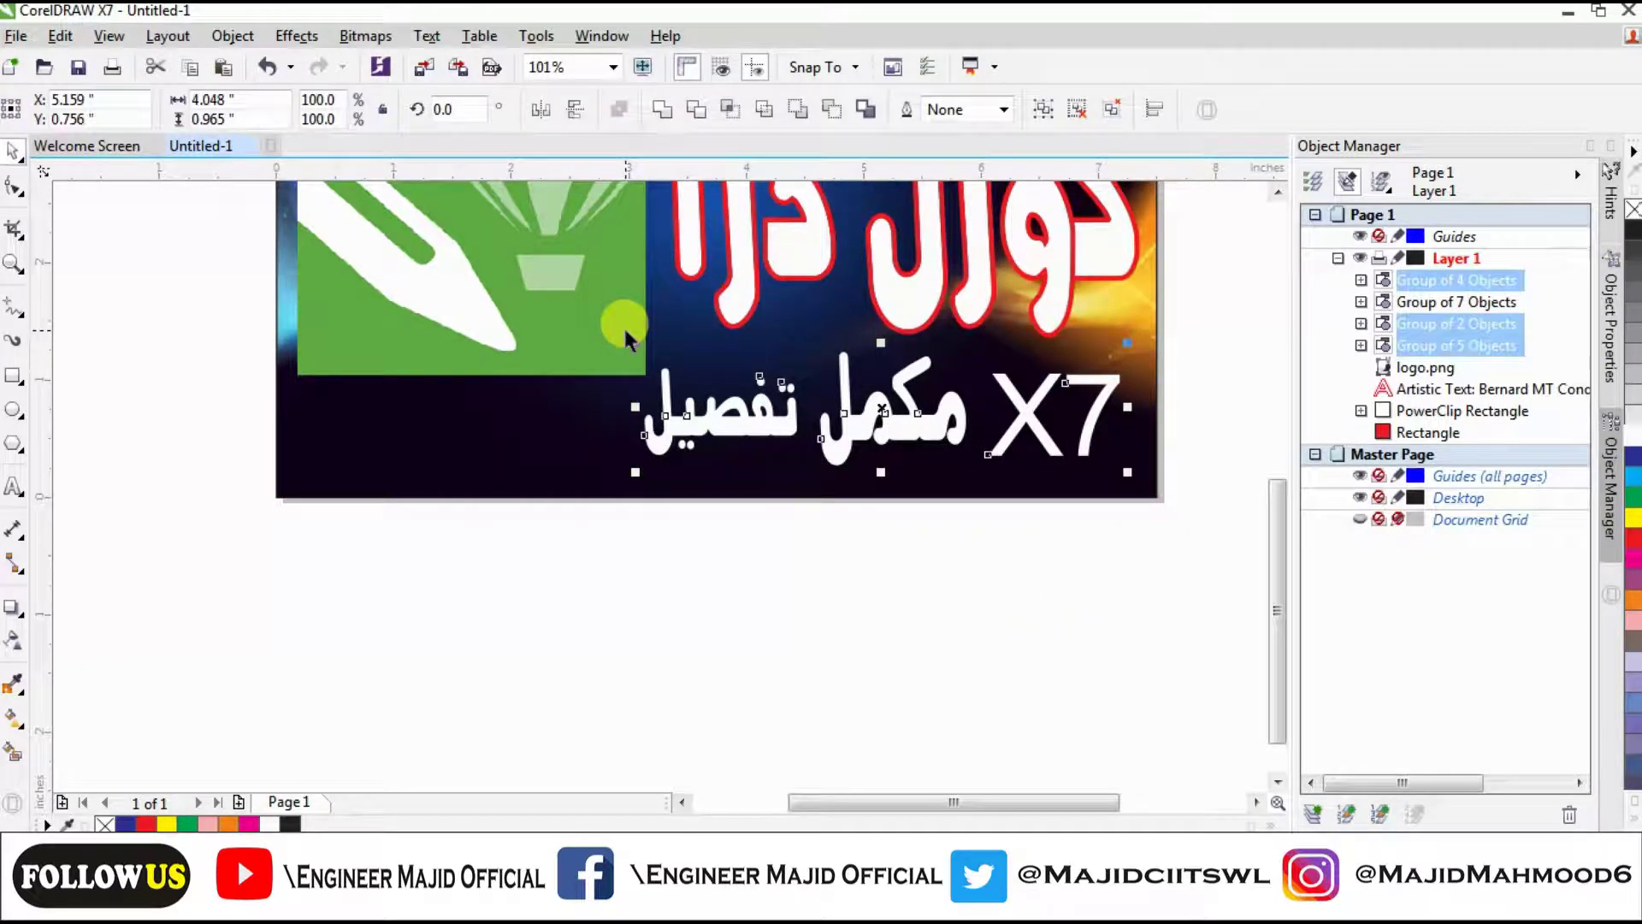
key("ctrl+g")
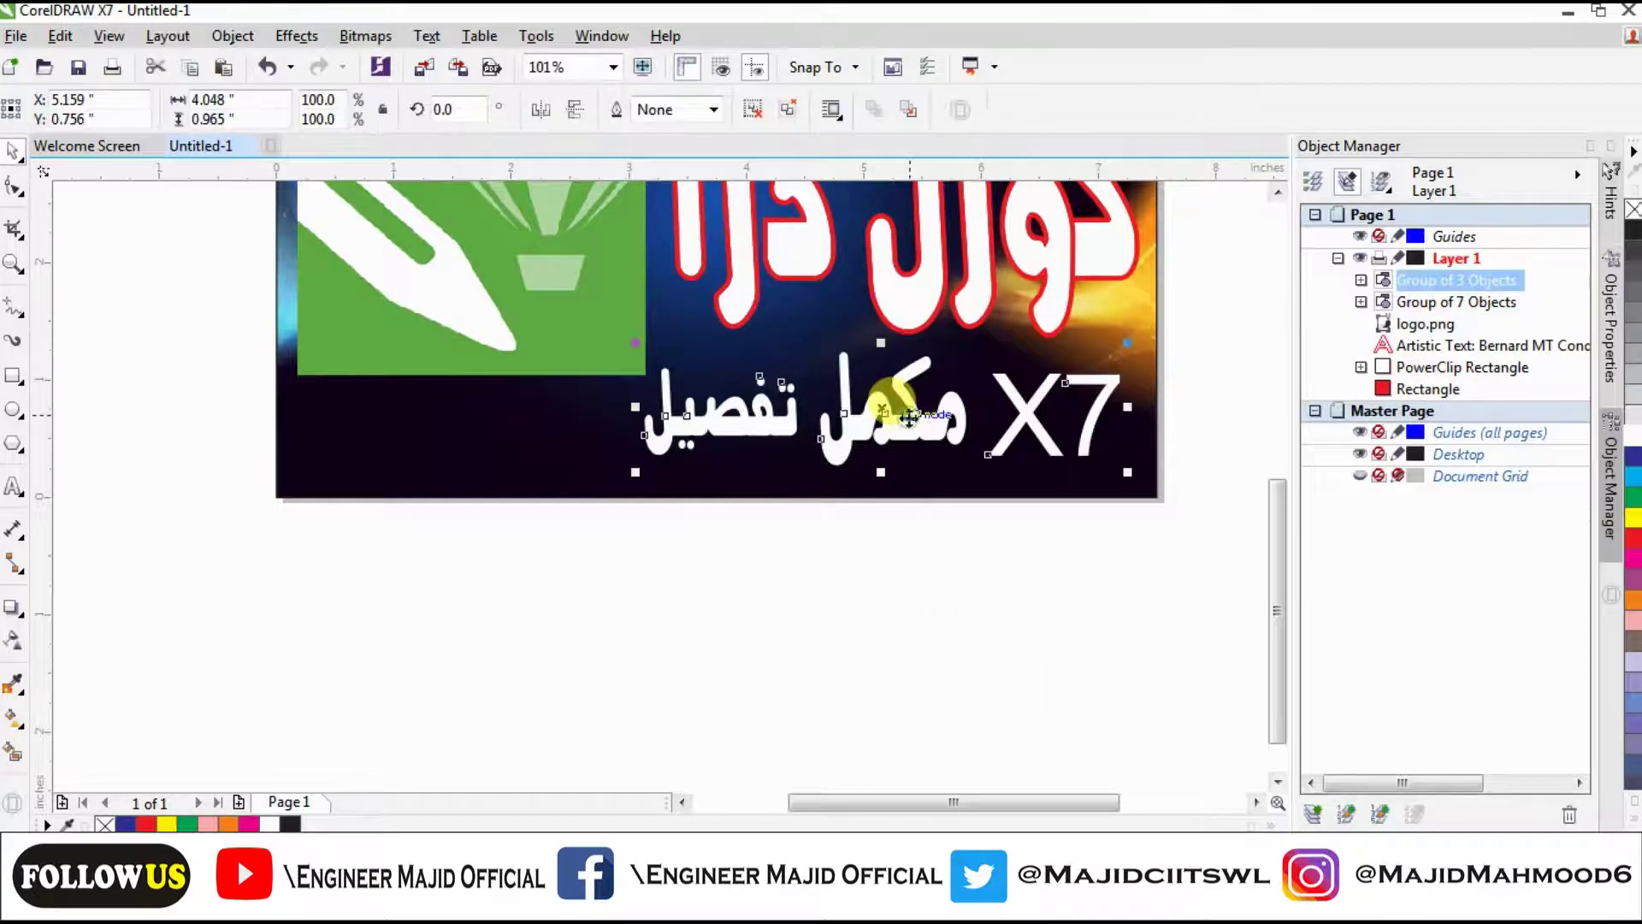
mouse_move(909, 416)
left_mouse_down()
mouse_move(881, 560)
mouse_move(911, 417)
left_mouse_up()
left_click(1018, 637)
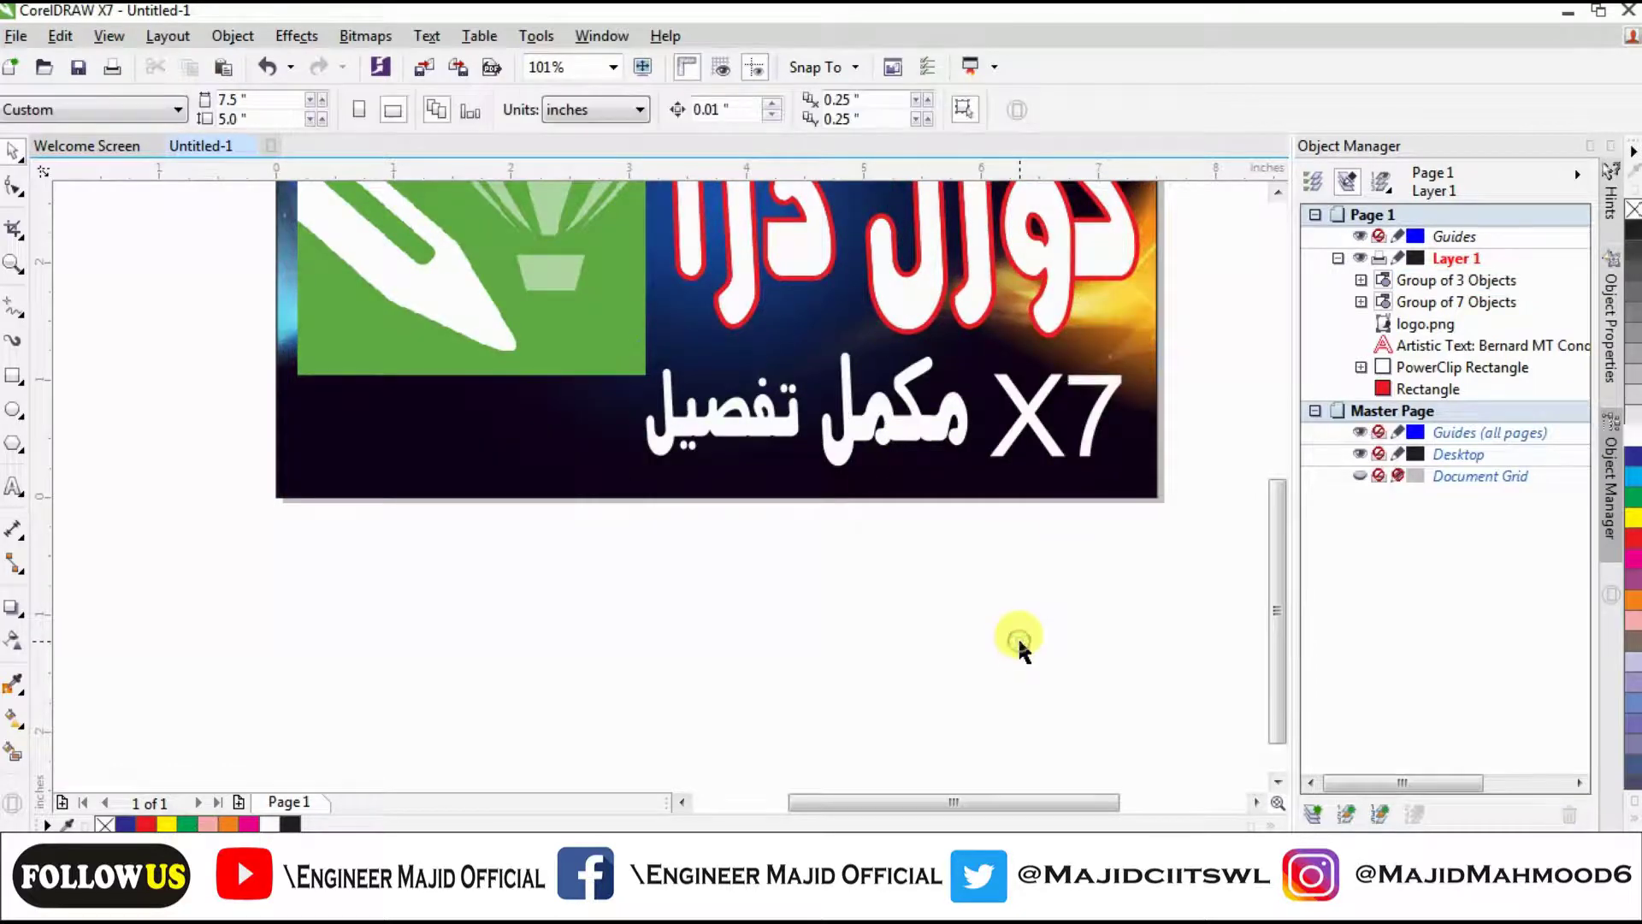
Enlarge the combined "X7 مکمل تفصیل" group to about 4.35 by 1.04 inches and fit it within the page edge.
left_click(893, 432)
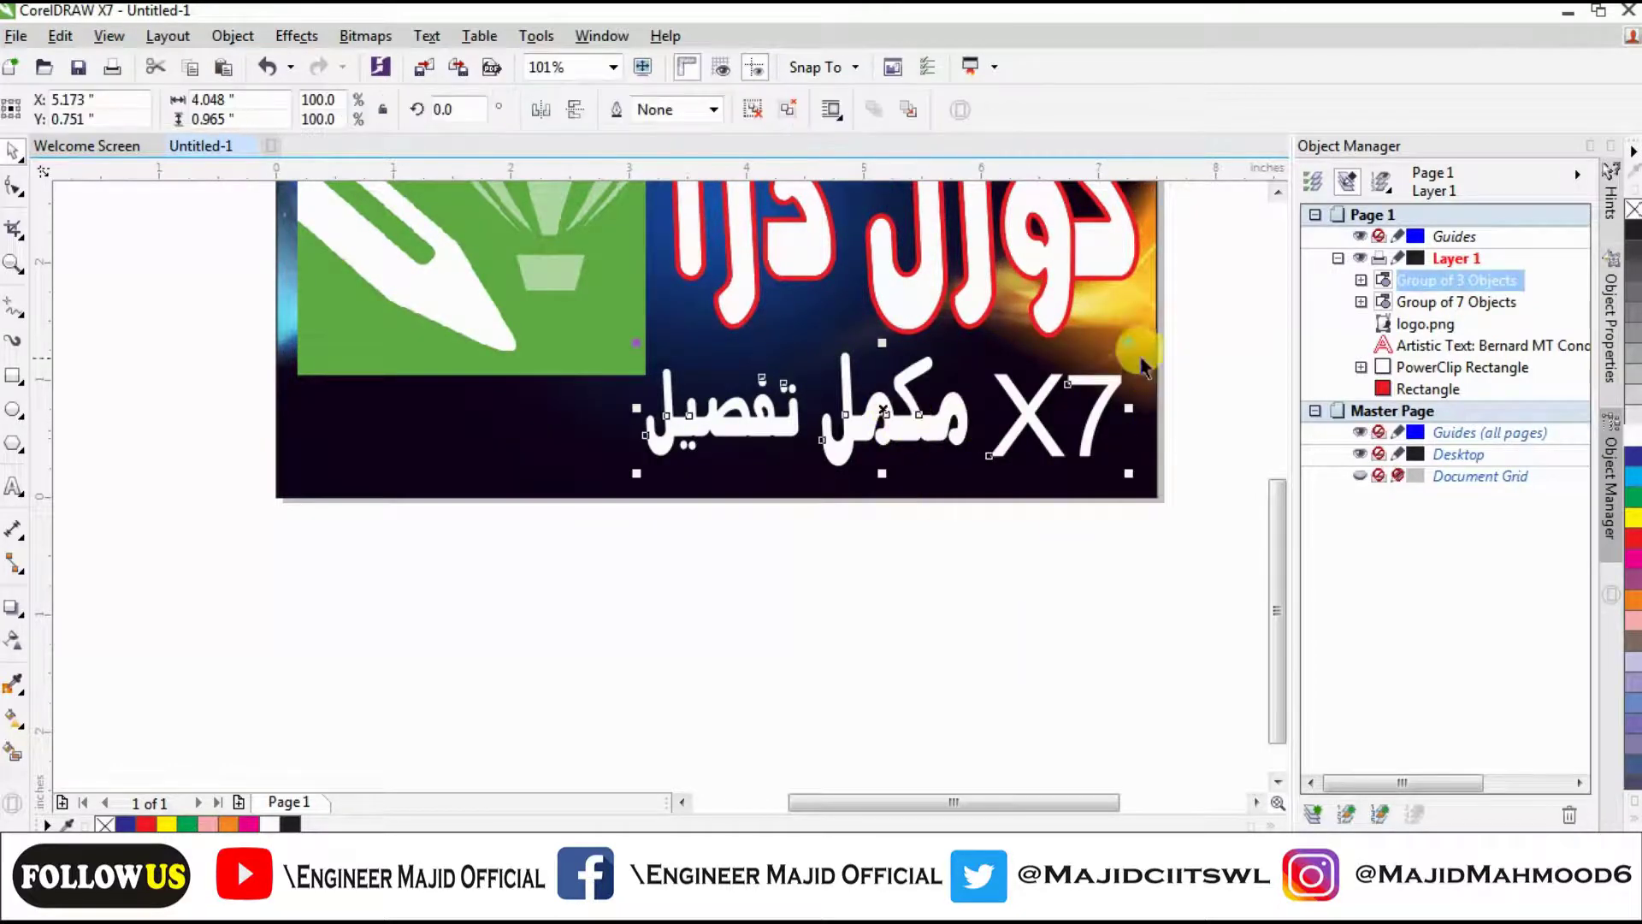
left_click_drag(1127, 342, 1158, 334)
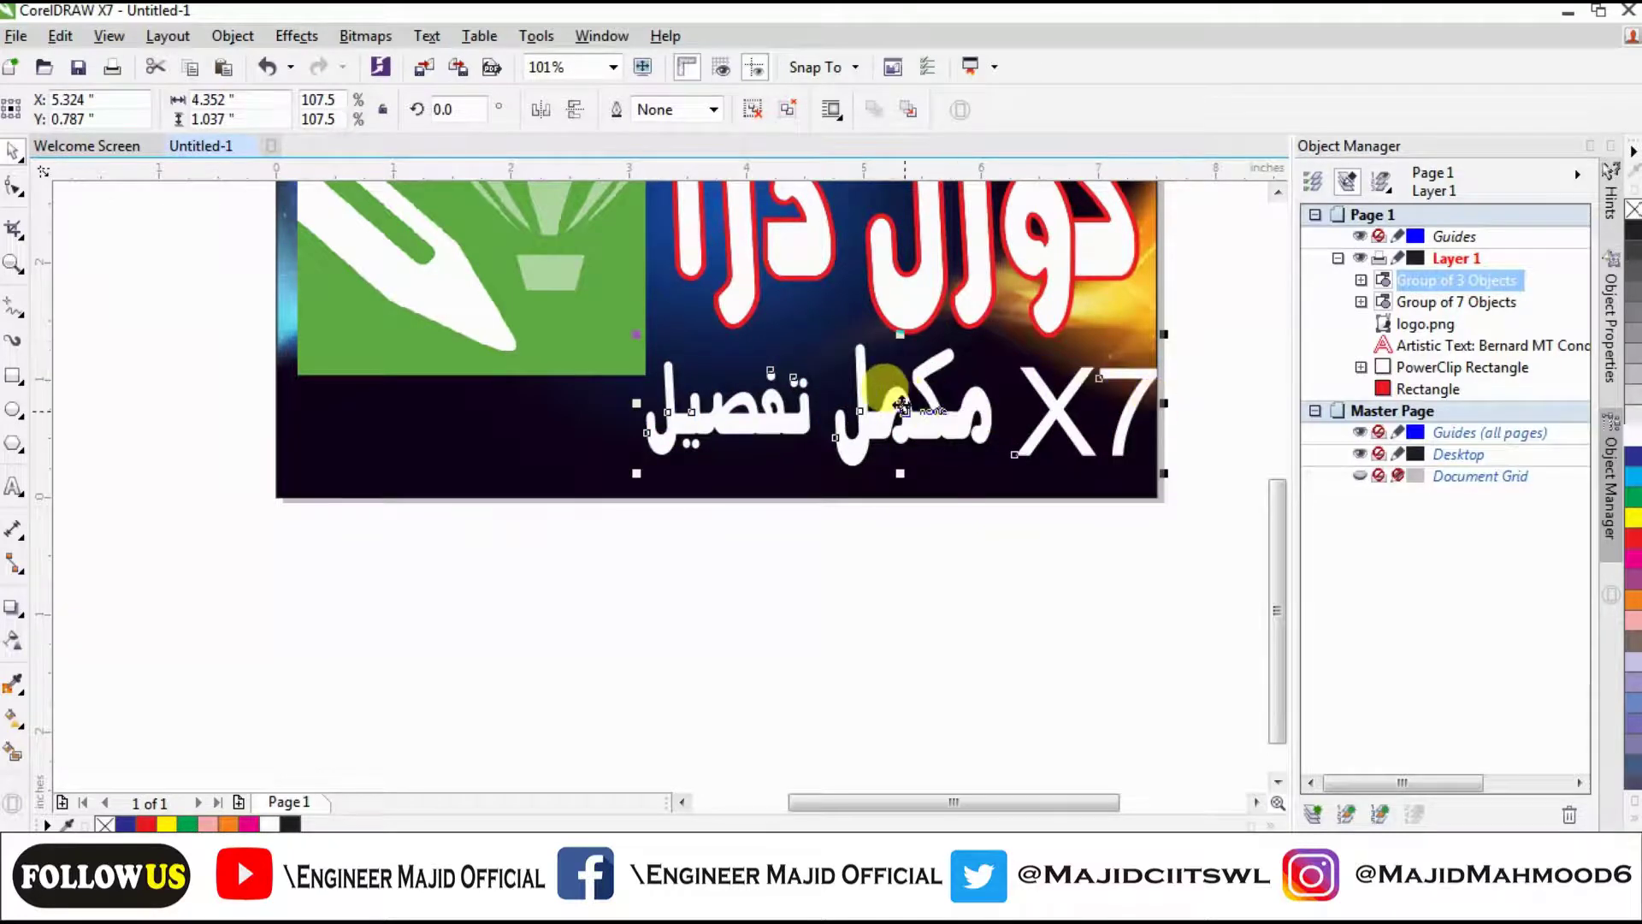
left_click_drag(895, 404, 893, 402)
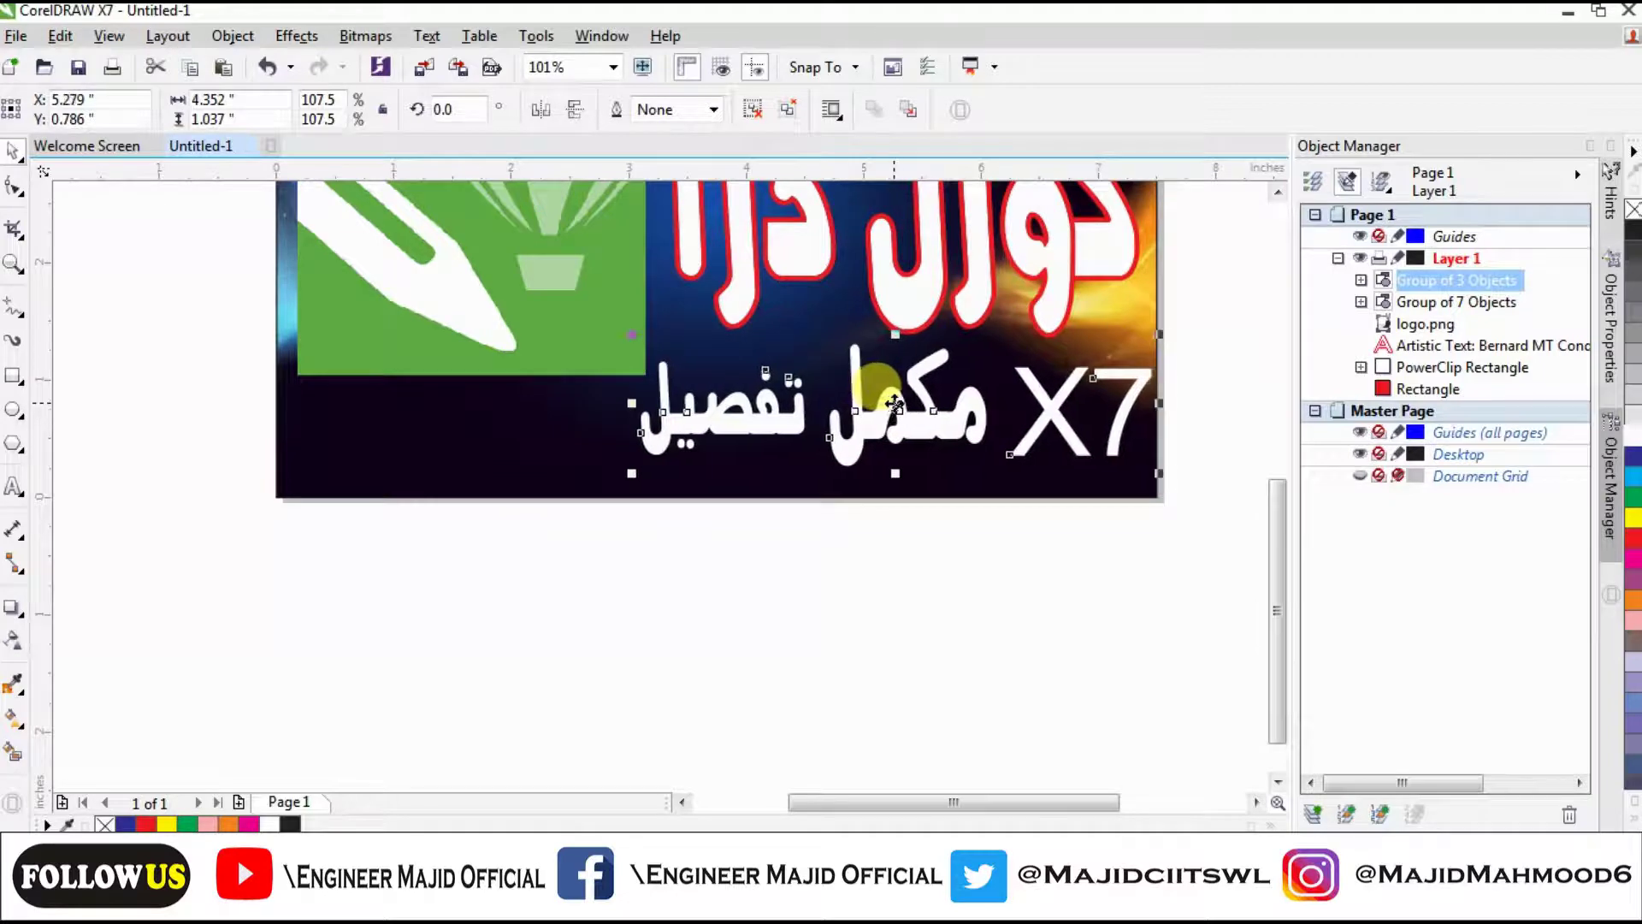
left_click(1001, 610)
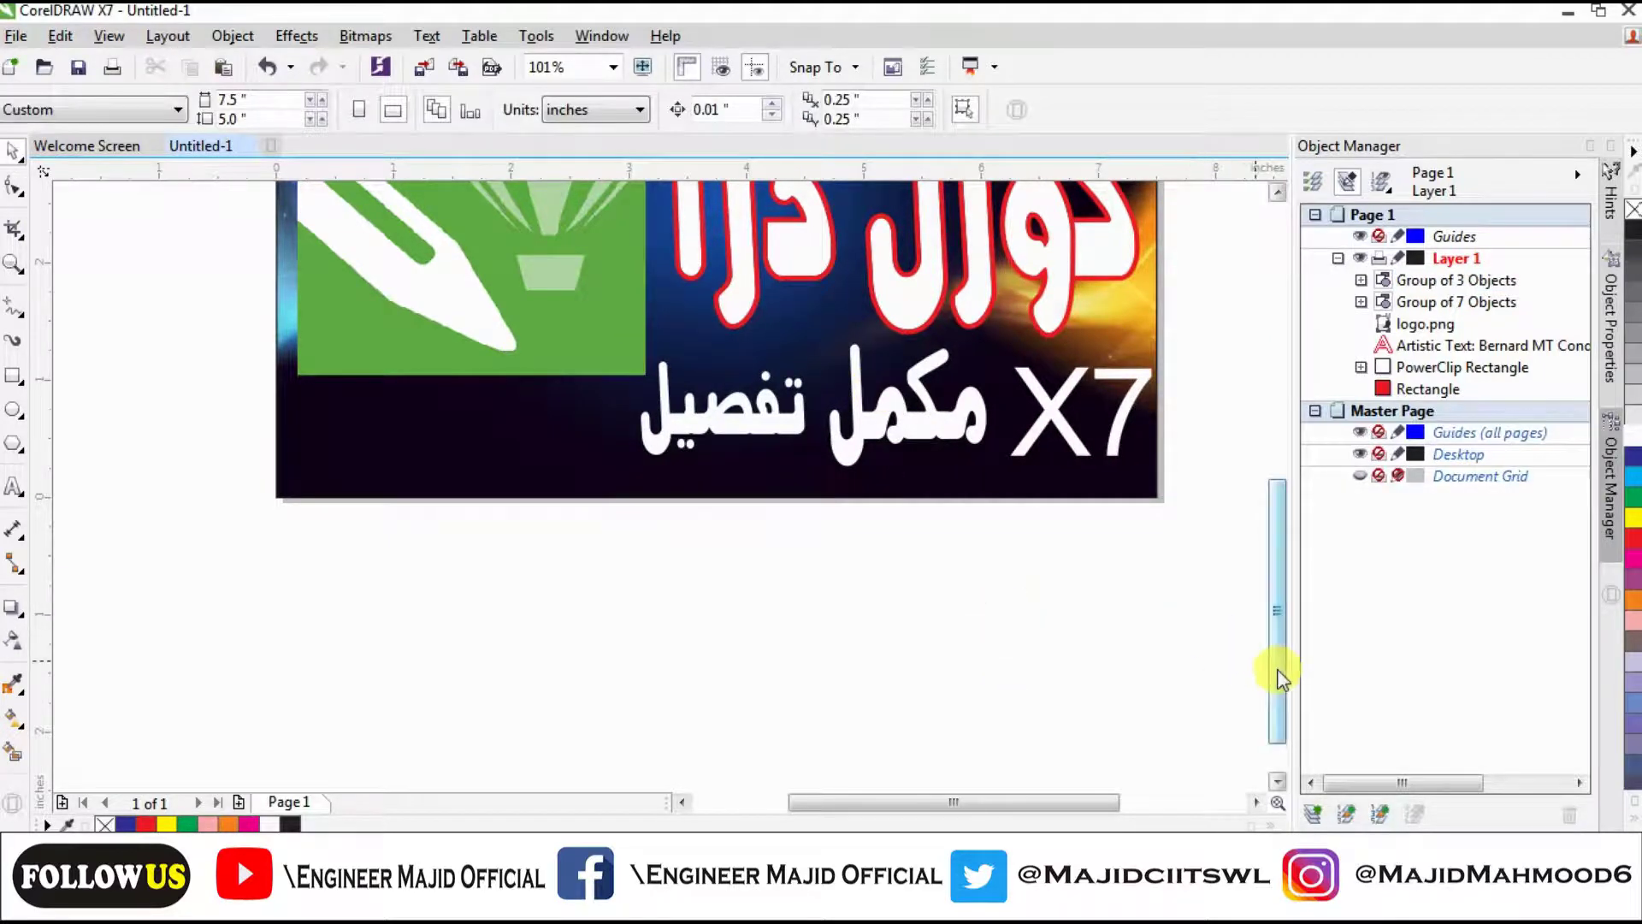
Start exporting the whole design with JPG - JPEG Bitmaps as the file type.
left_click_drag(1275, 670, 1280, 558)
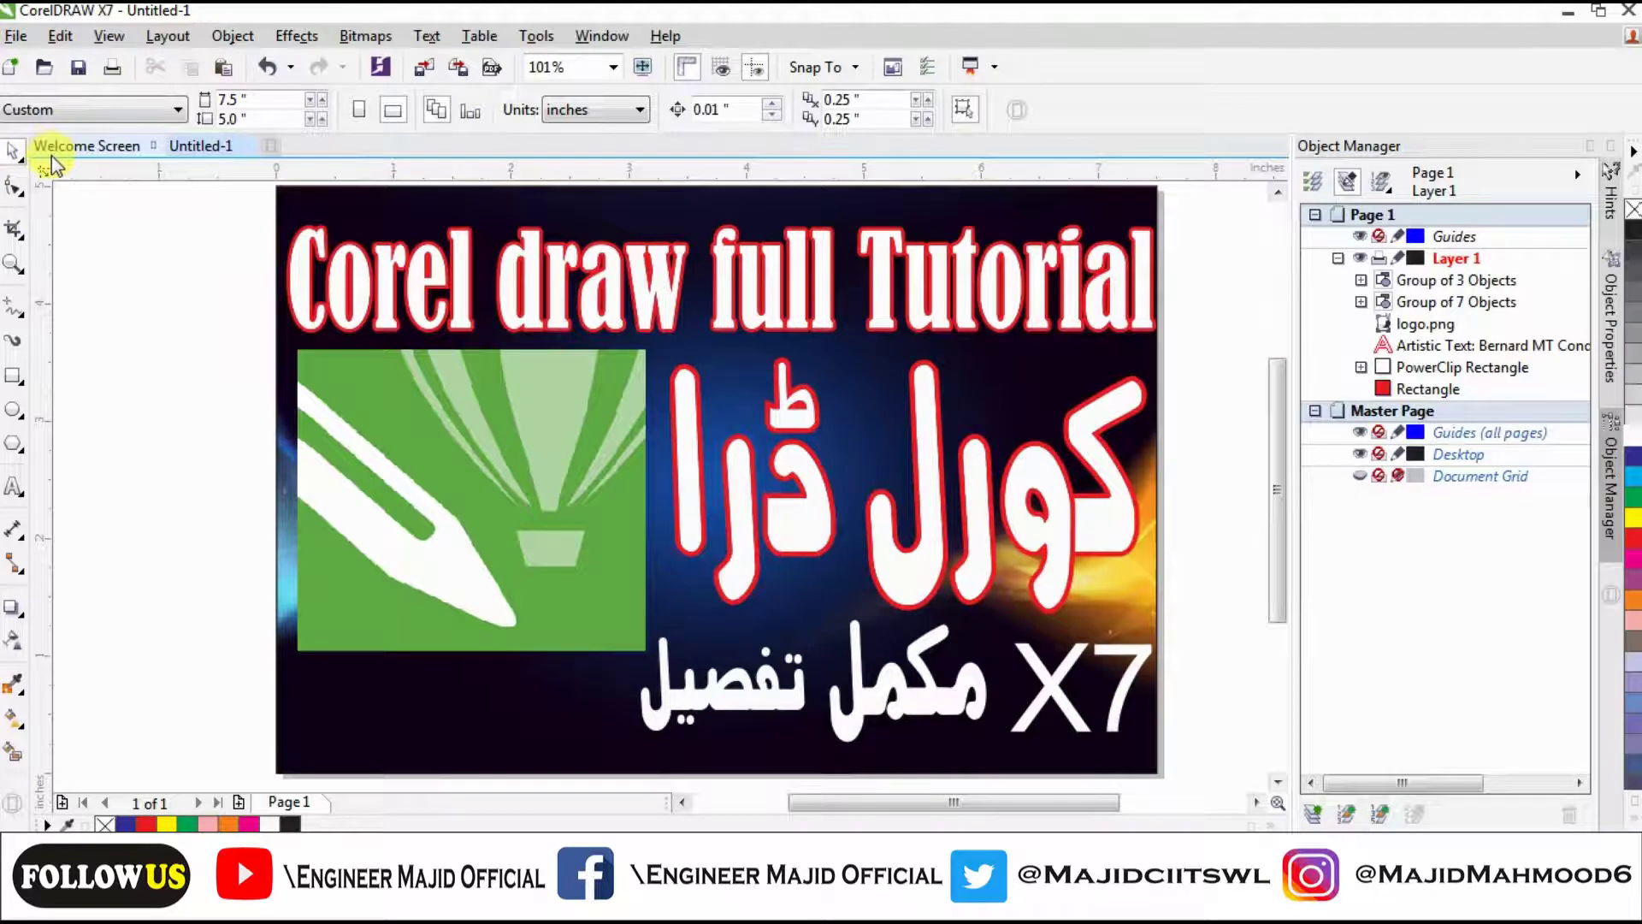
left_click(613, 67)
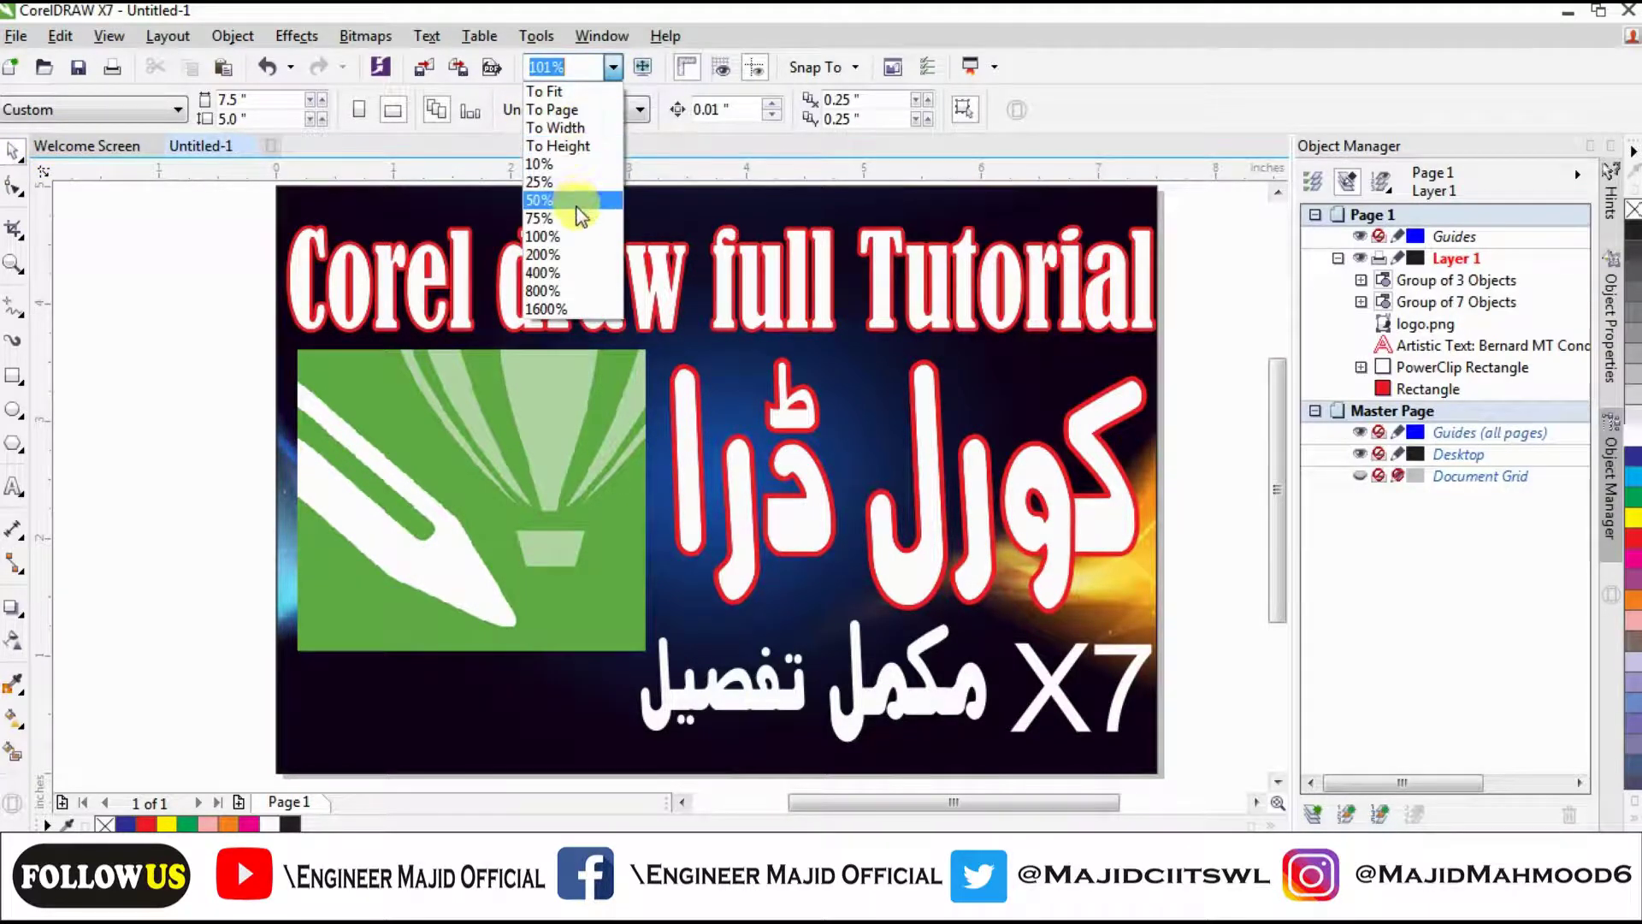
left_click(579, 91)
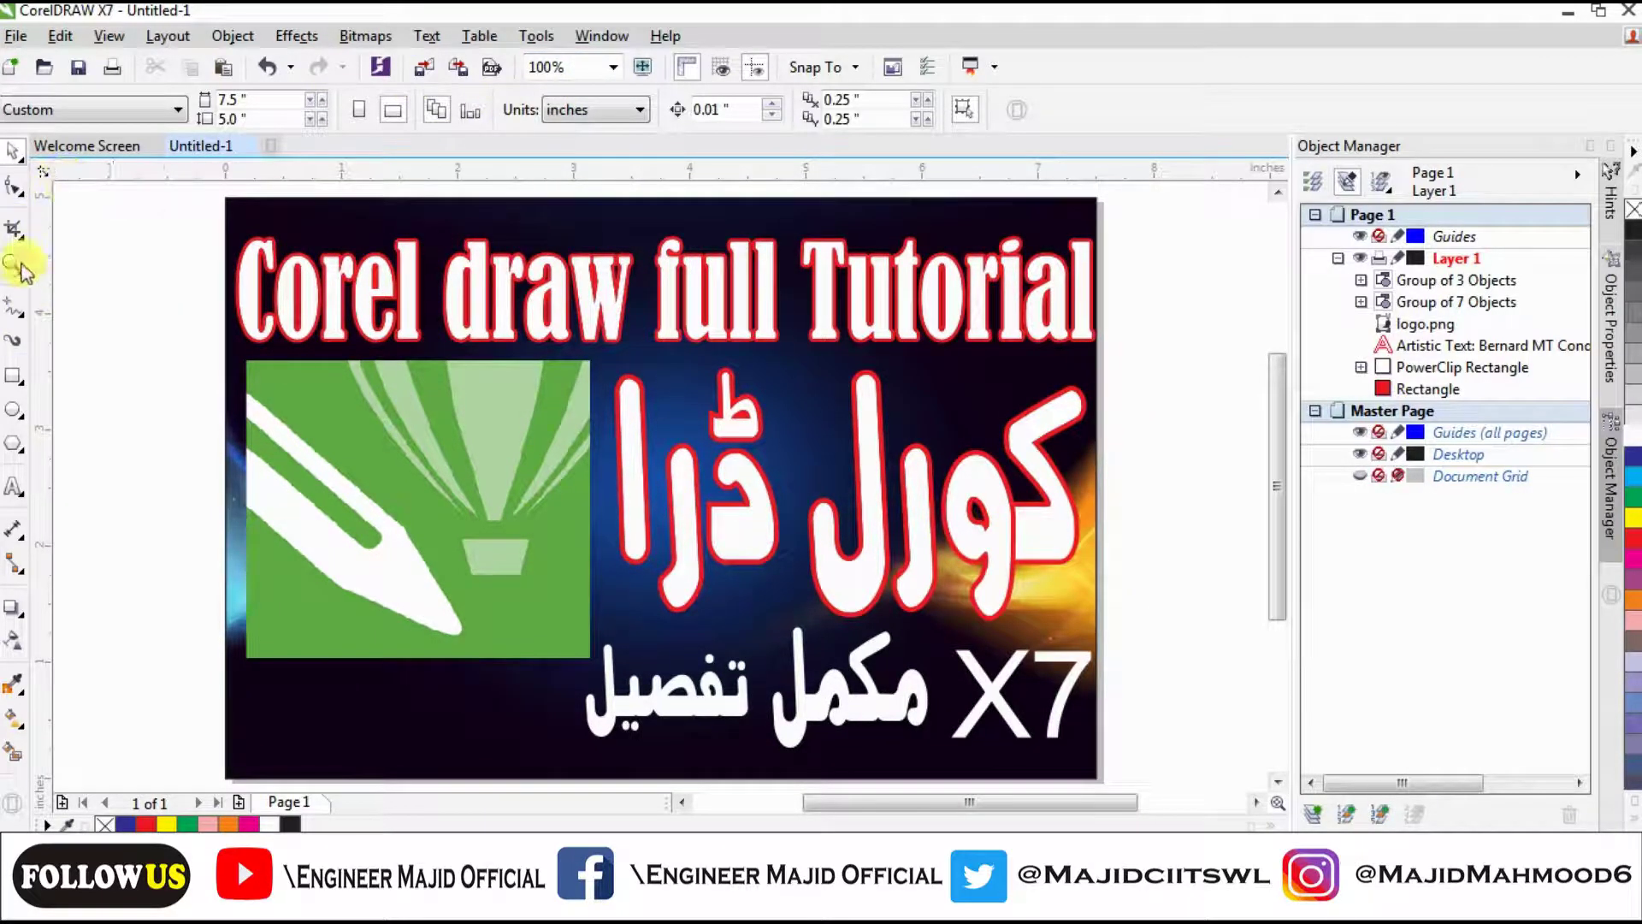
left_click(17, 36)
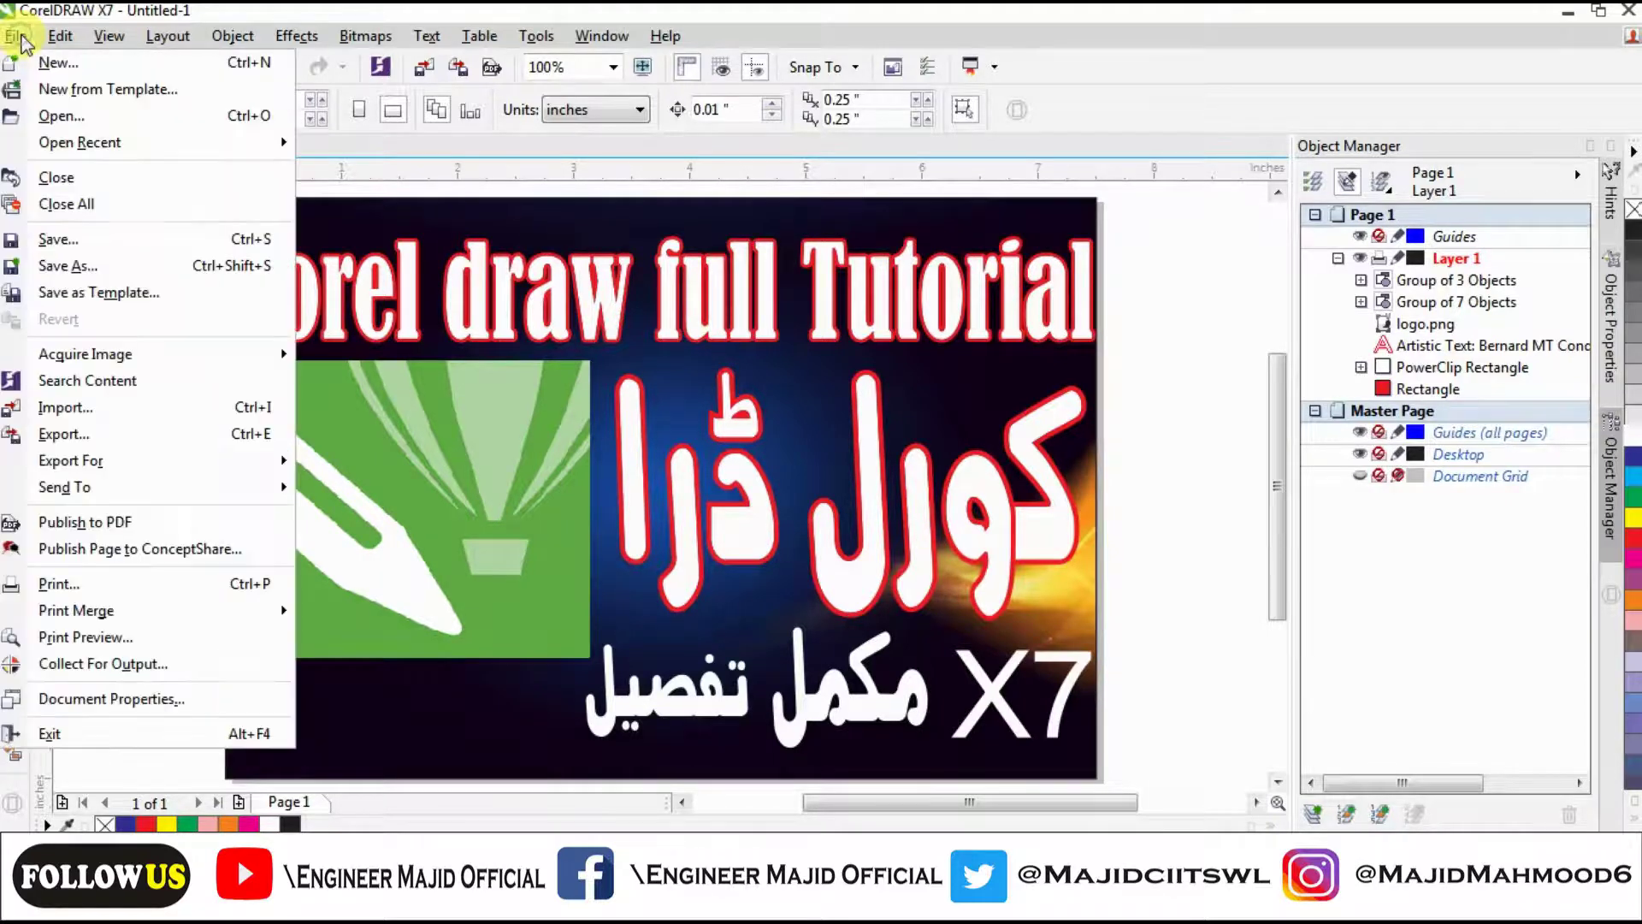
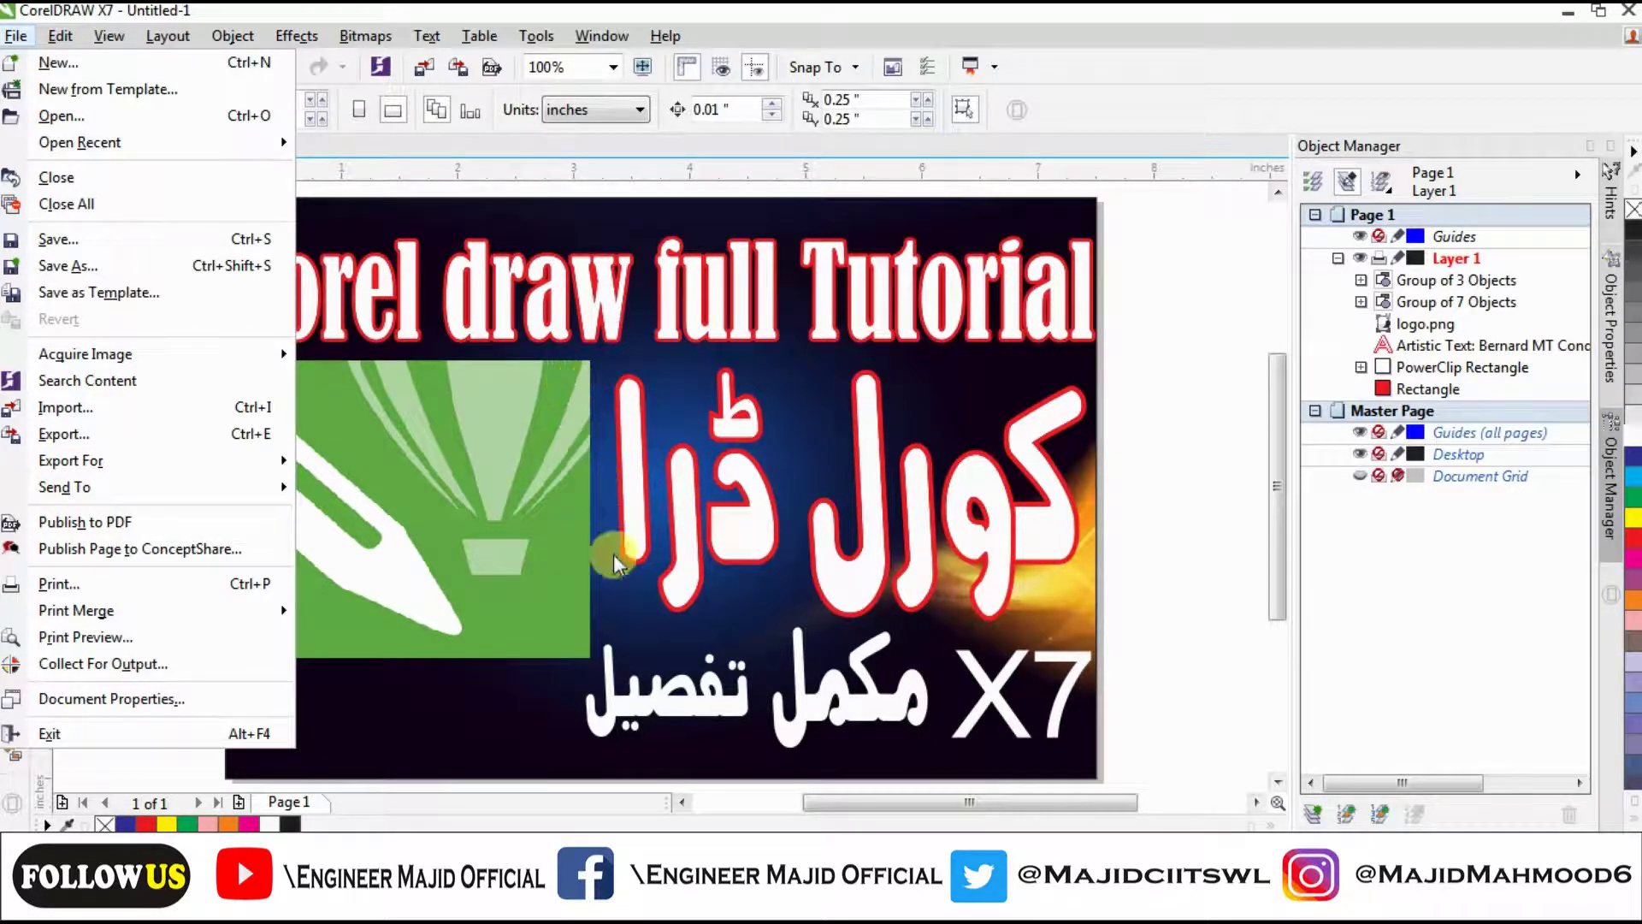
left_click(104, 440)
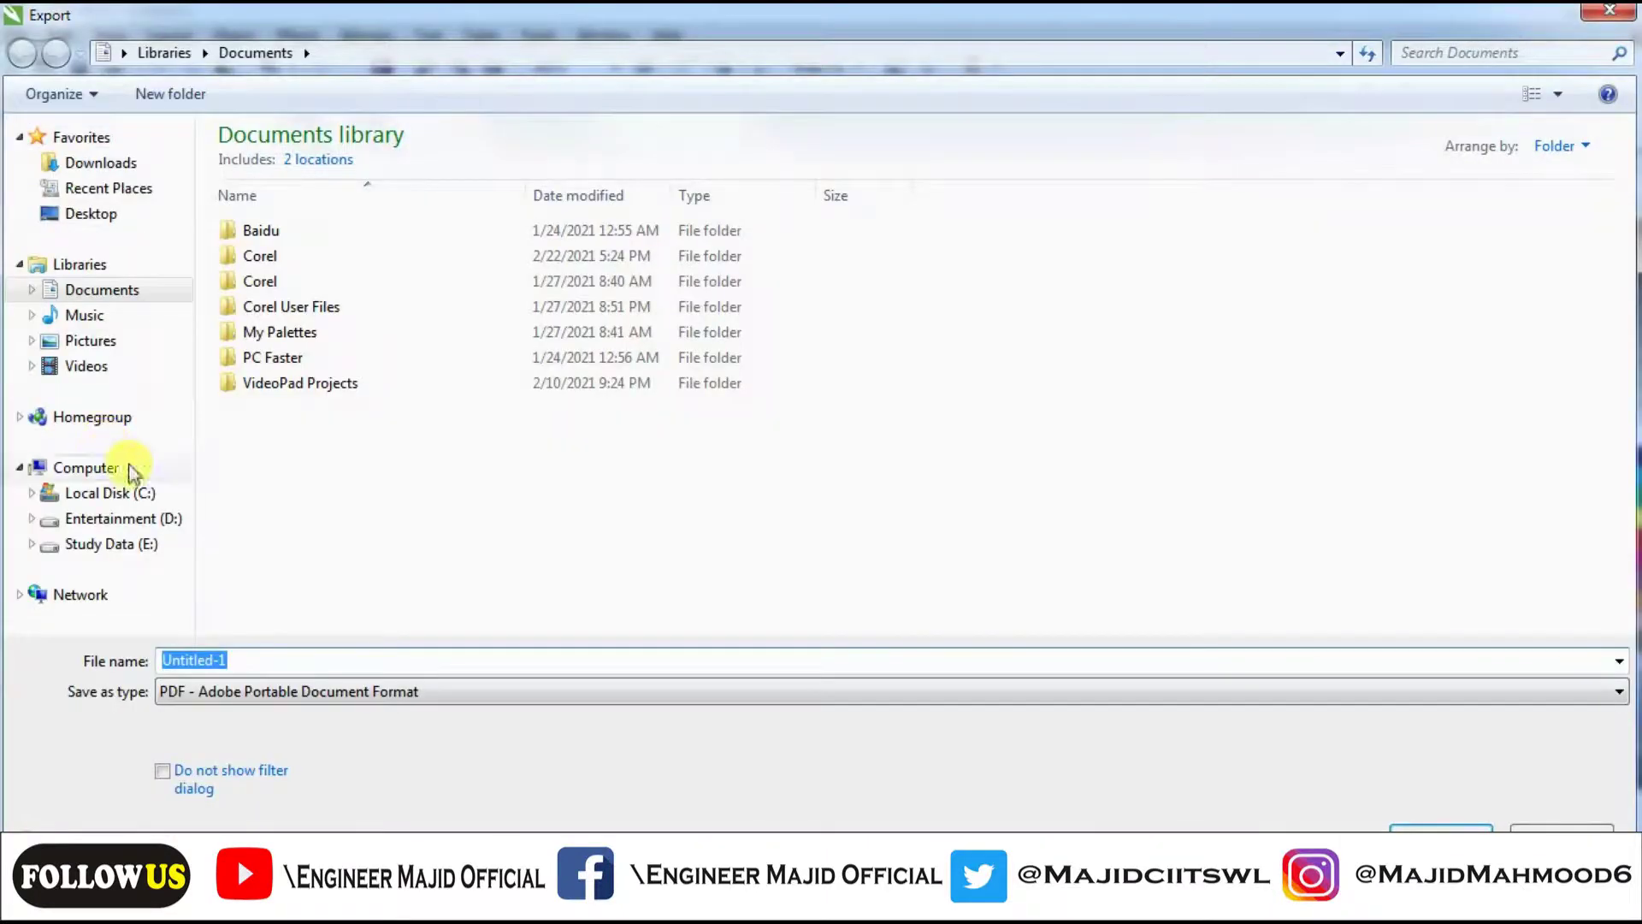
left_click(414, 692)
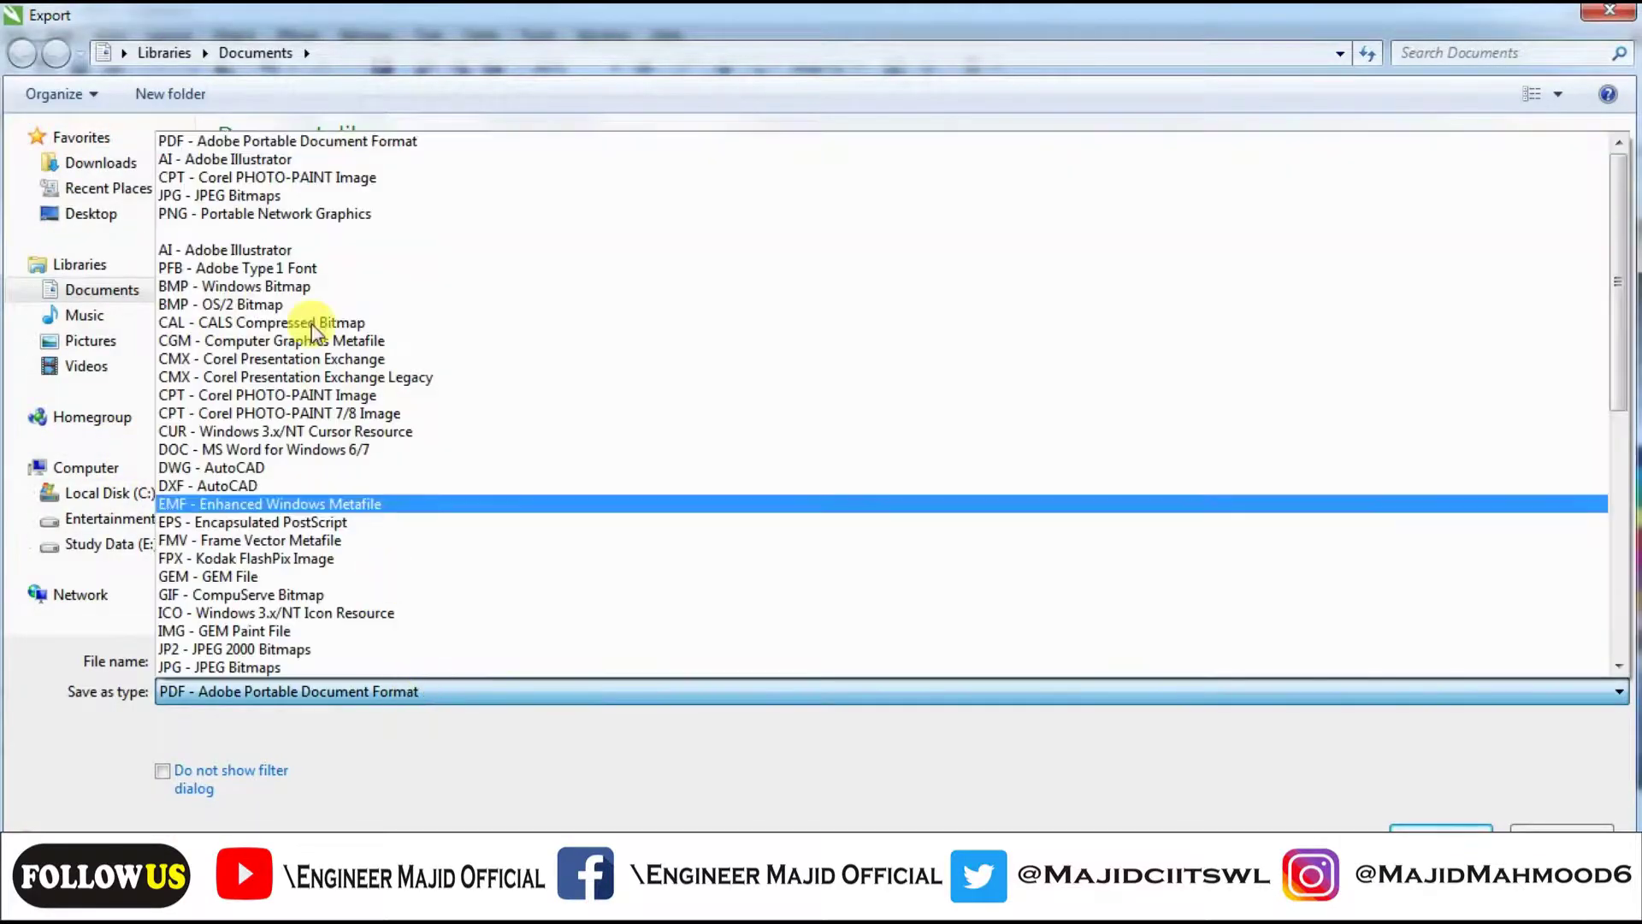
left_click(263, 197)
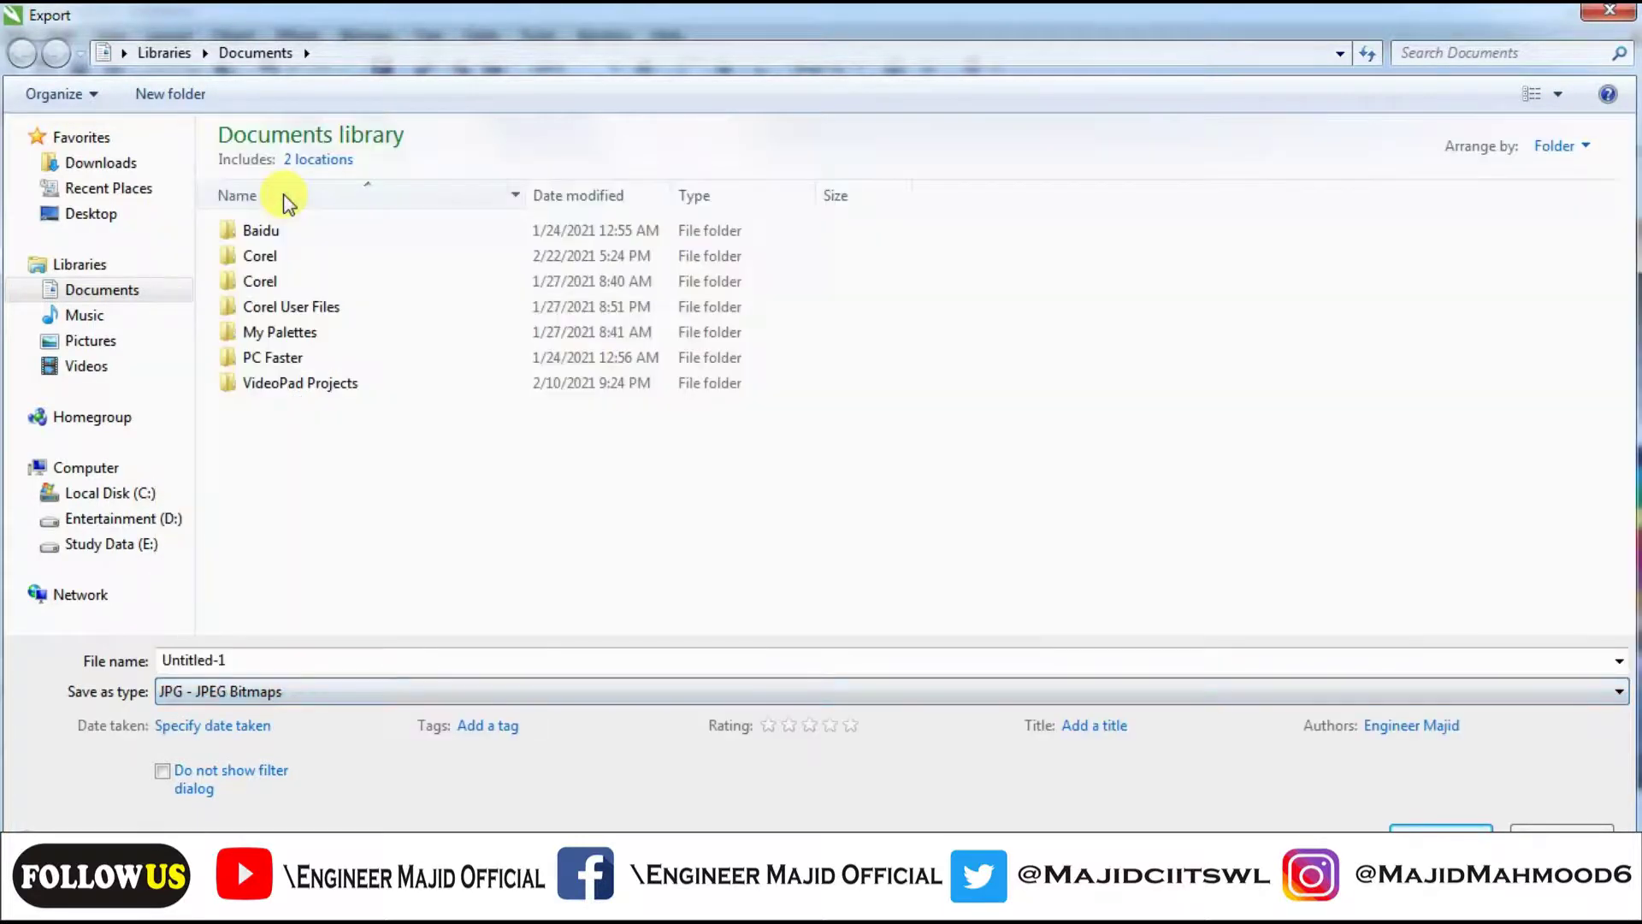
Name the export file "corel full" and save it to the Desktop.
left_click(332, 651)
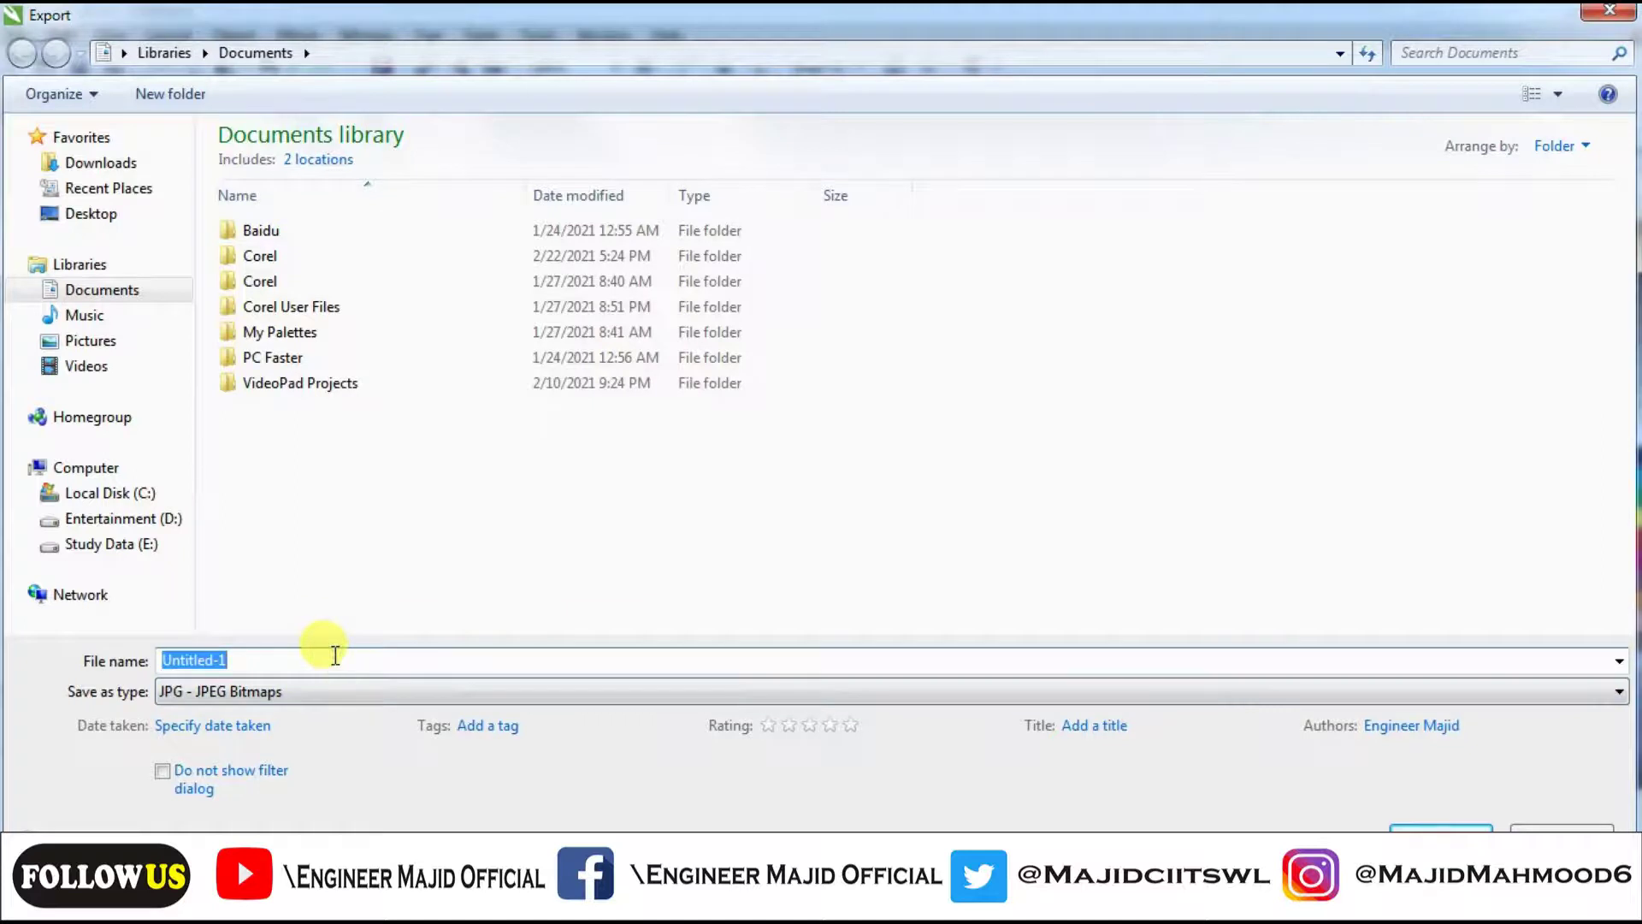
type("core")
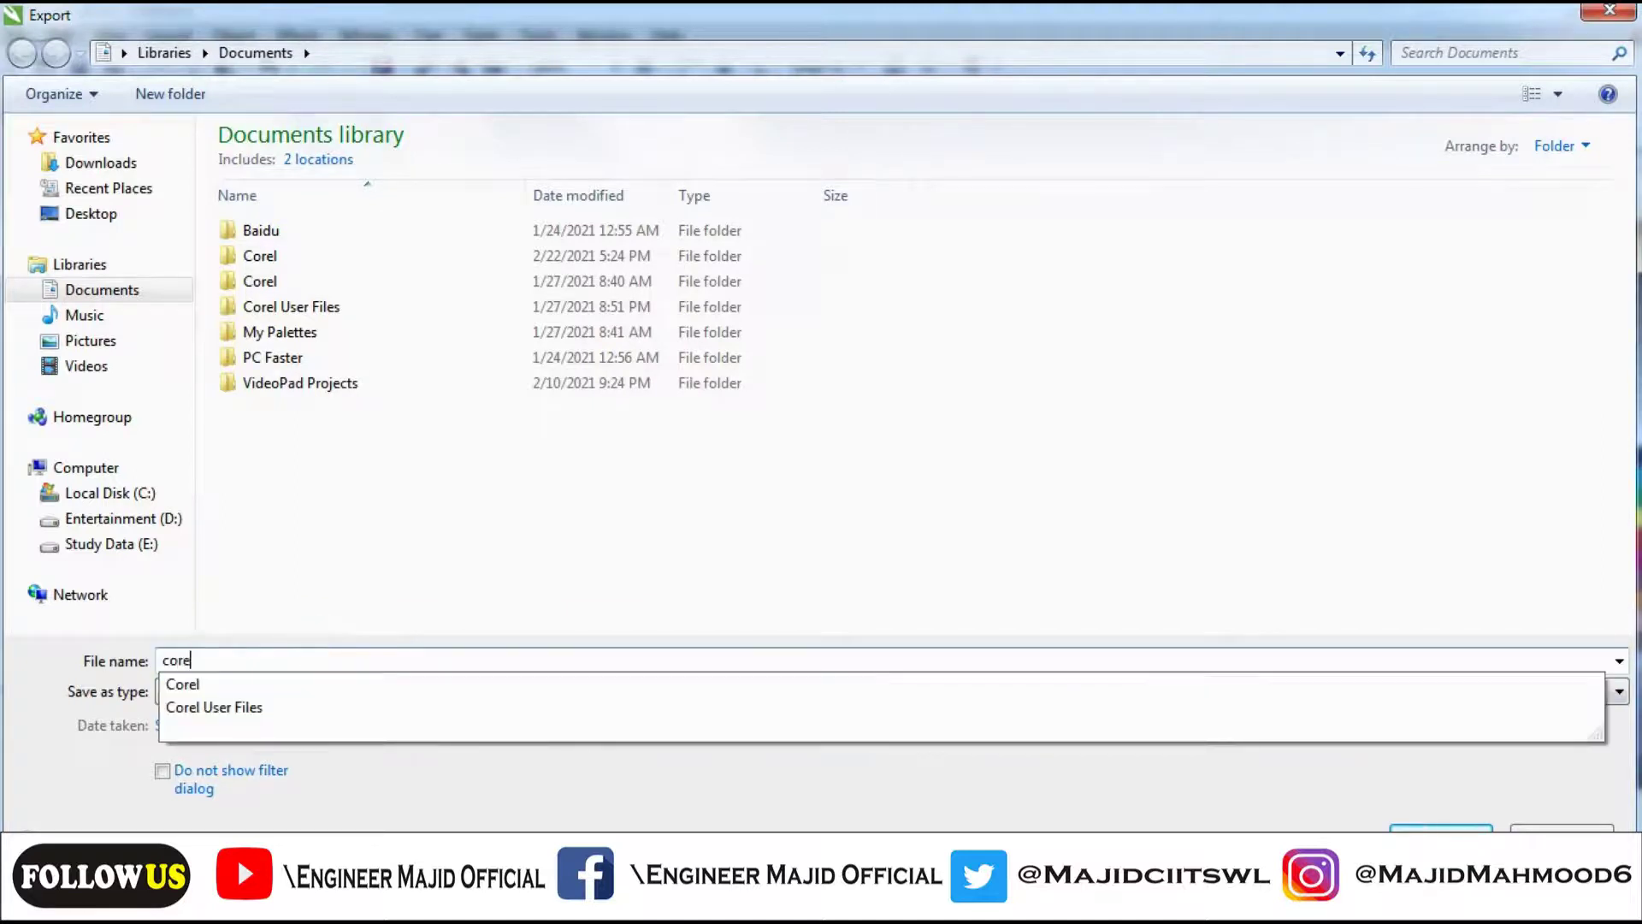
type("l full")
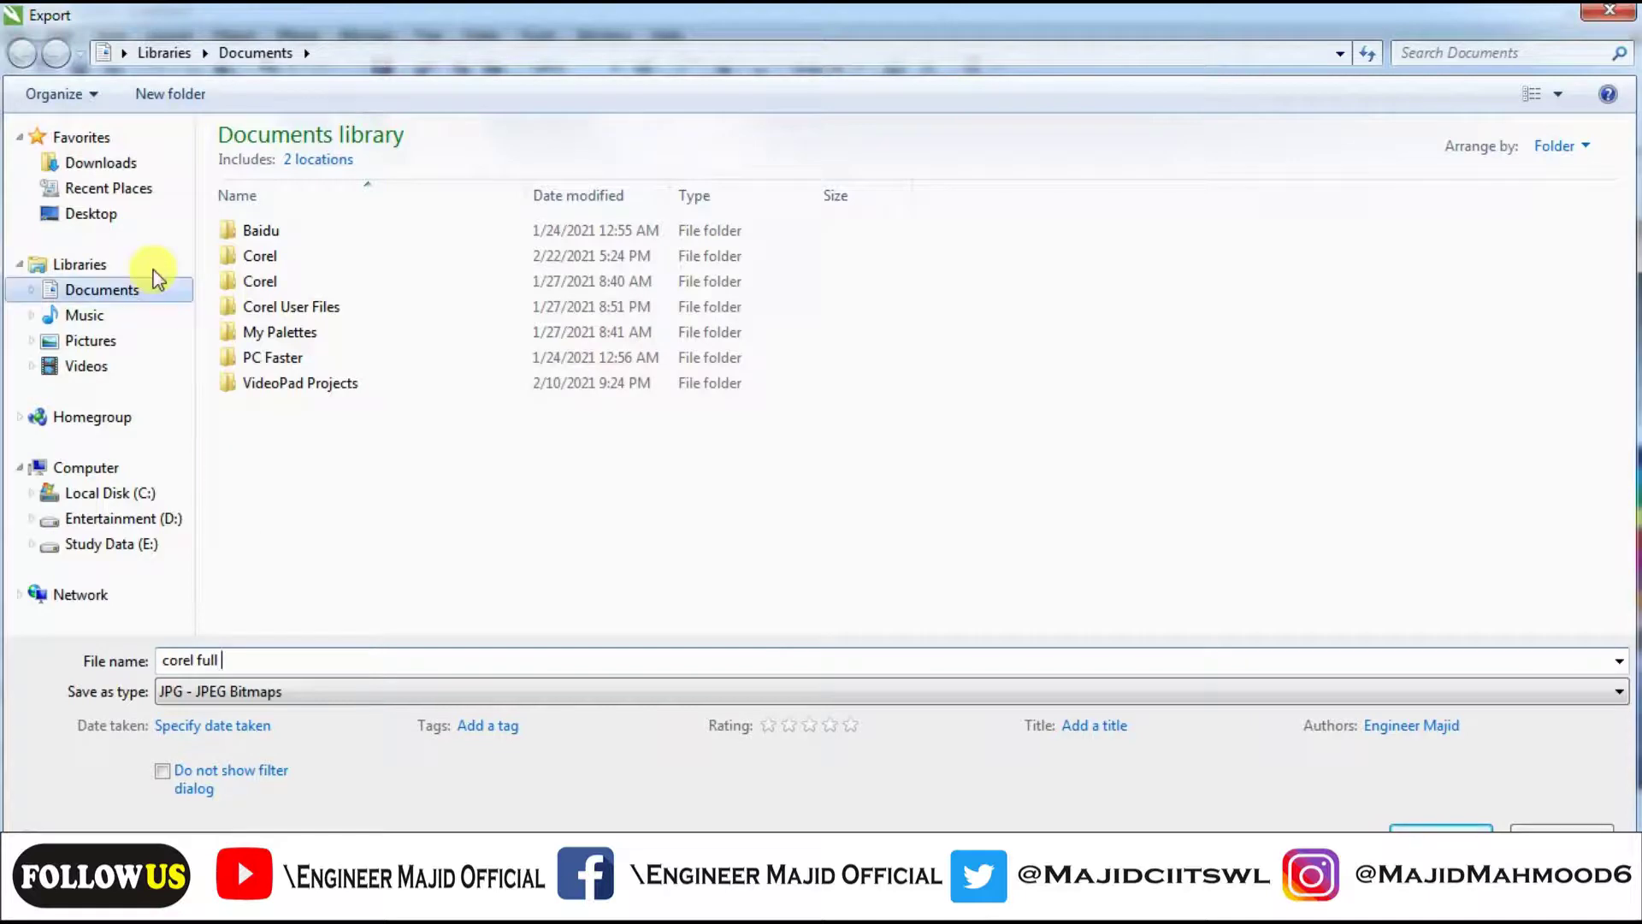
left_click(101, 214)
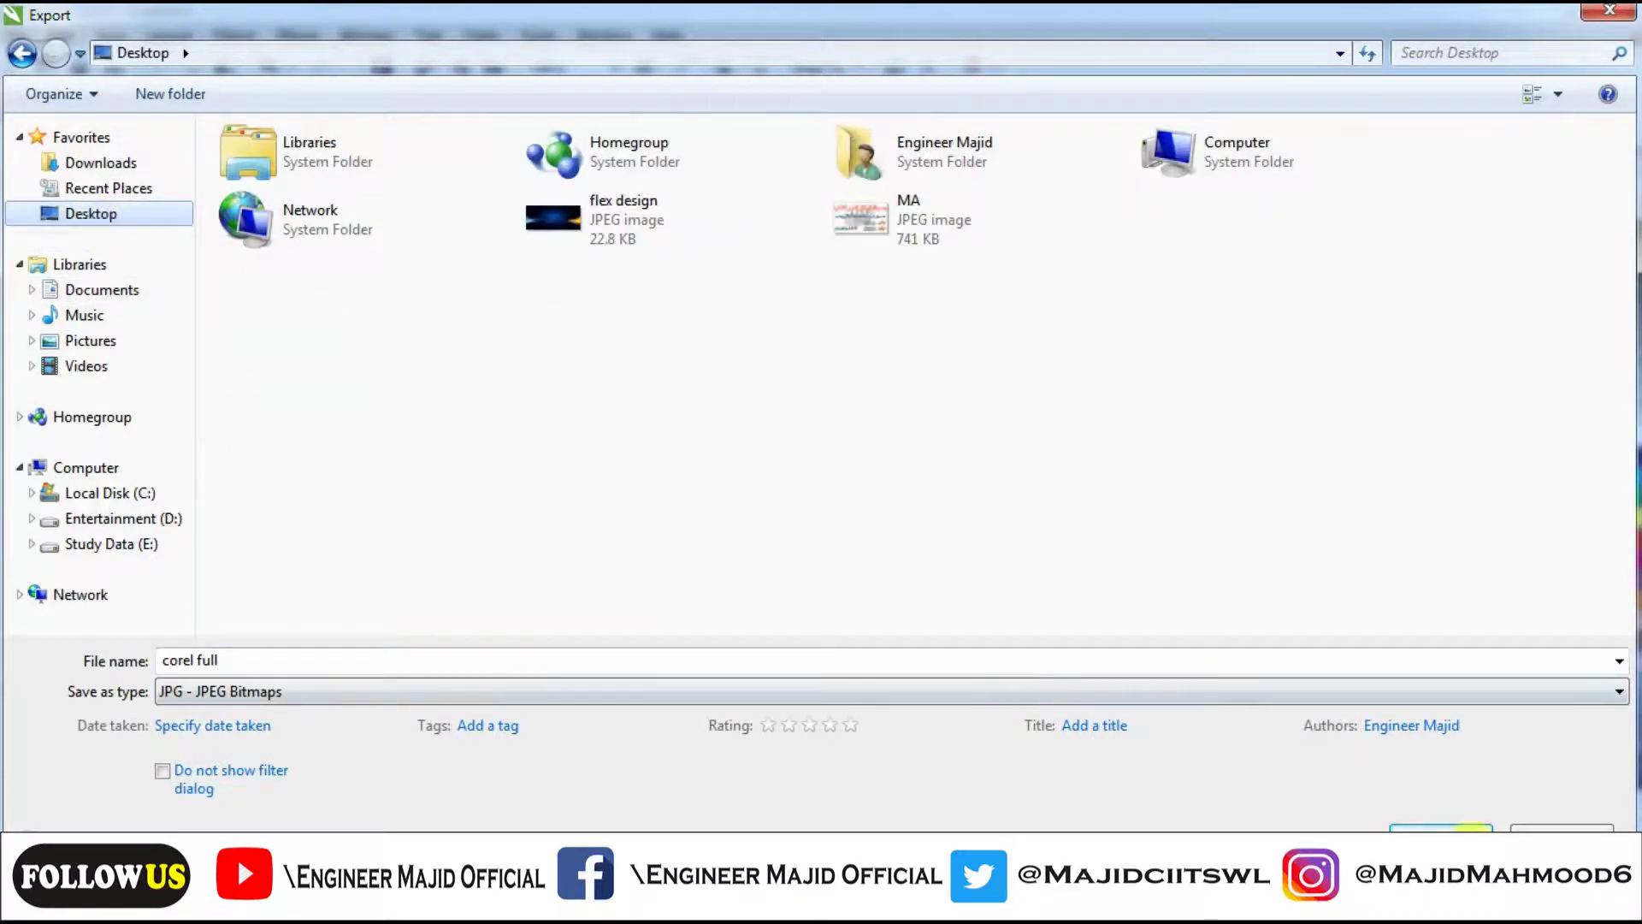
left_click(1441, 831)
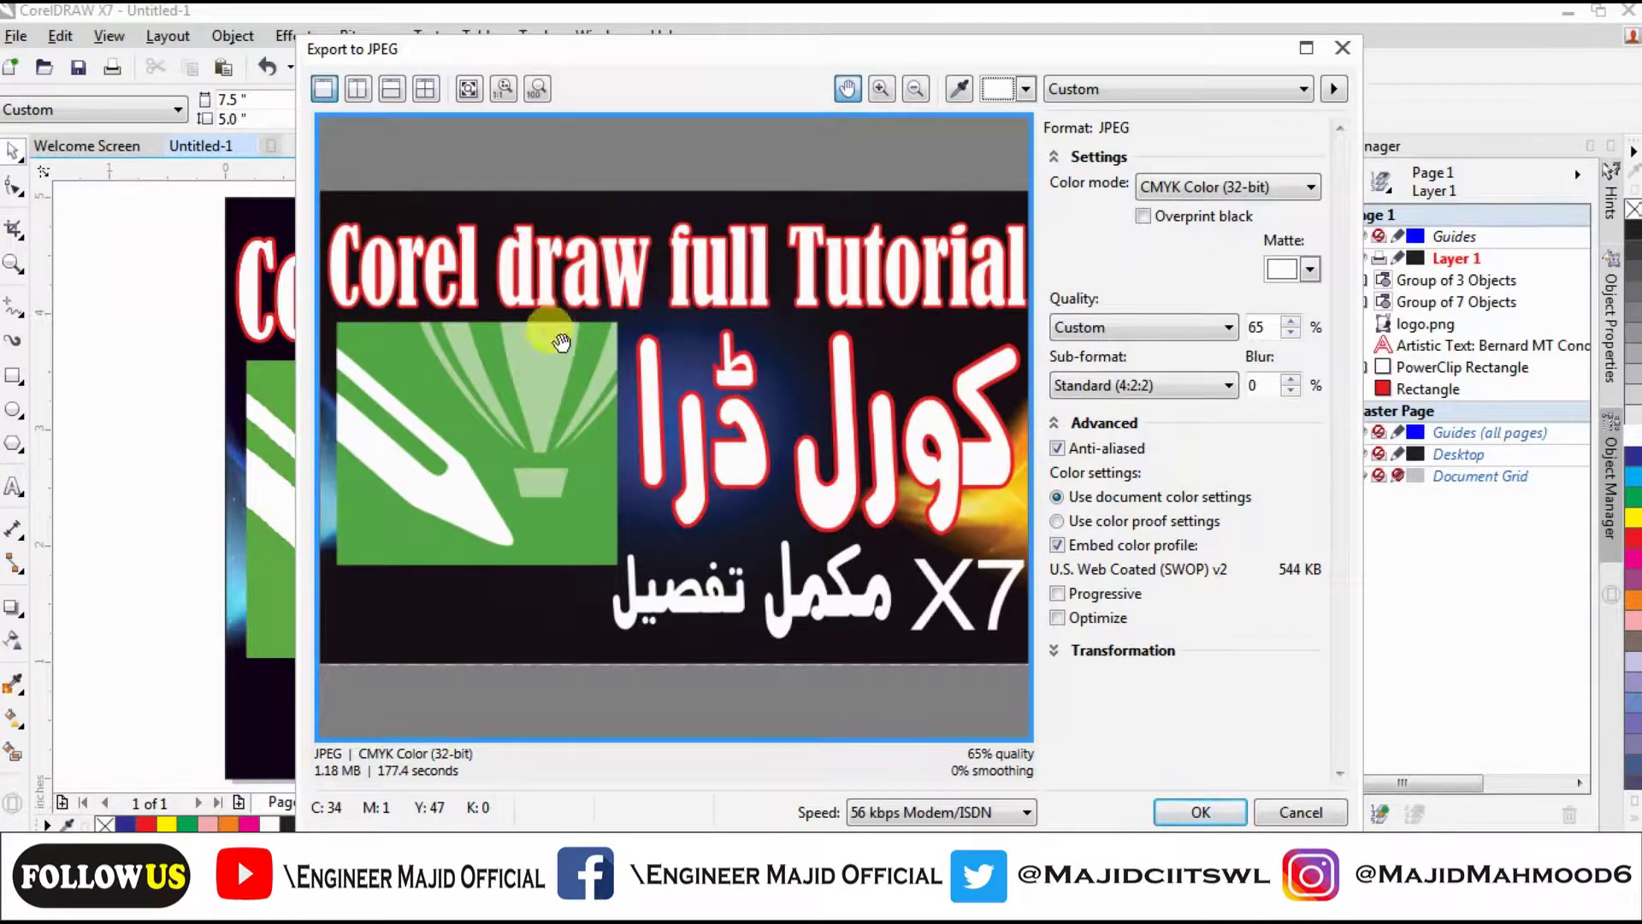
Keep the JPEG quality at 65% with CMYK Color (32-bit) and complete the export.
left_click(1268, 329)
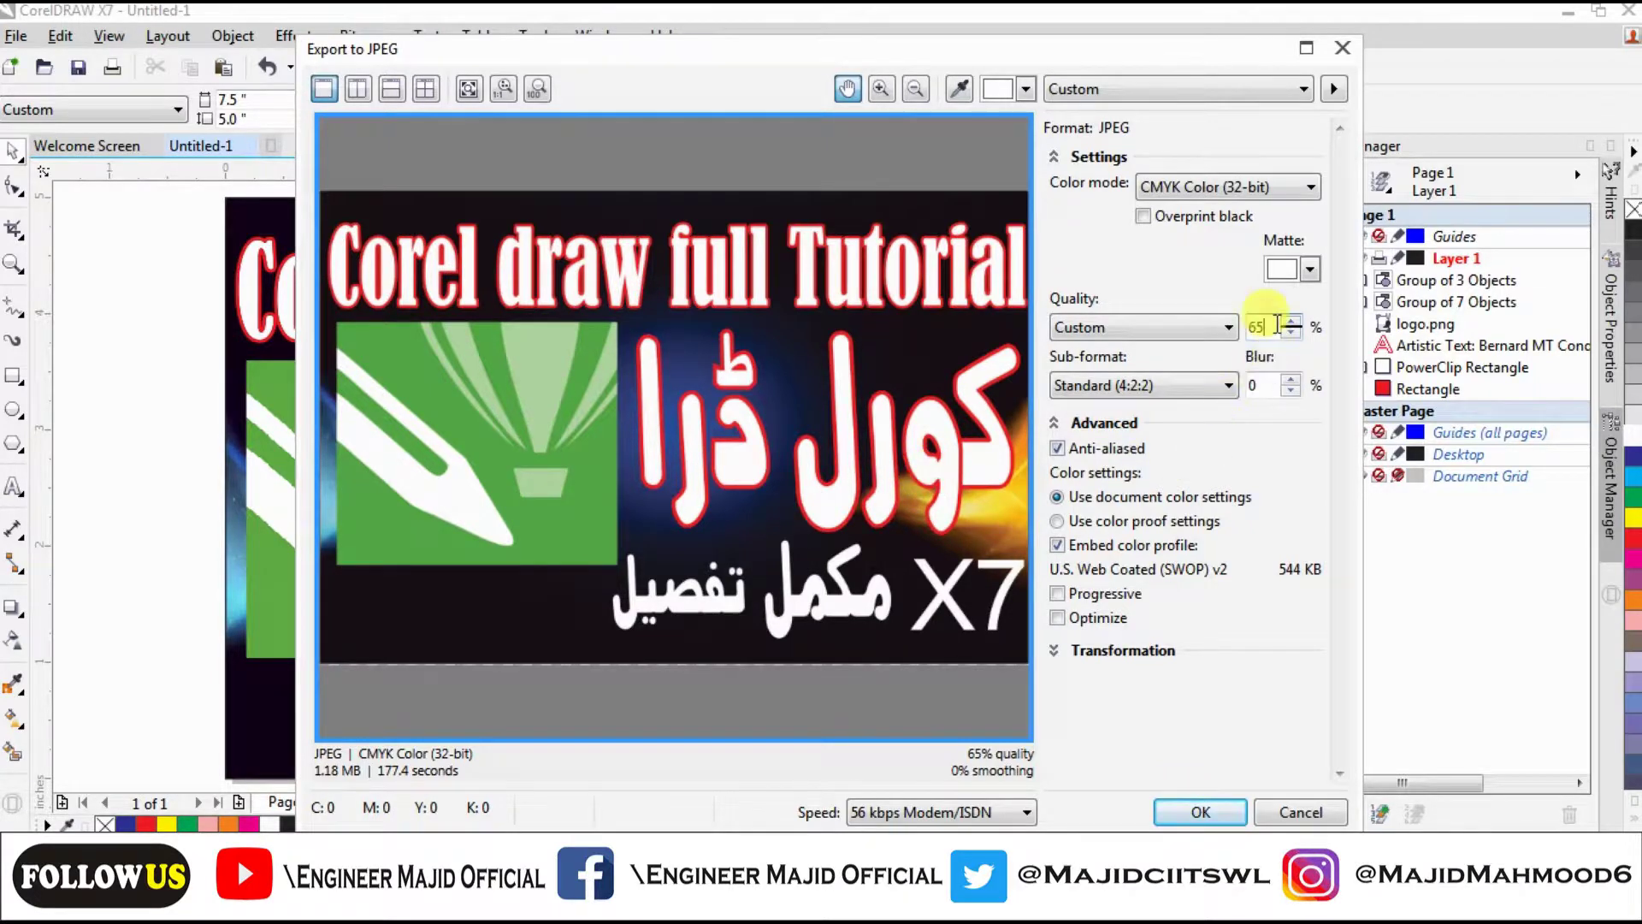
left_click(1263, 325)
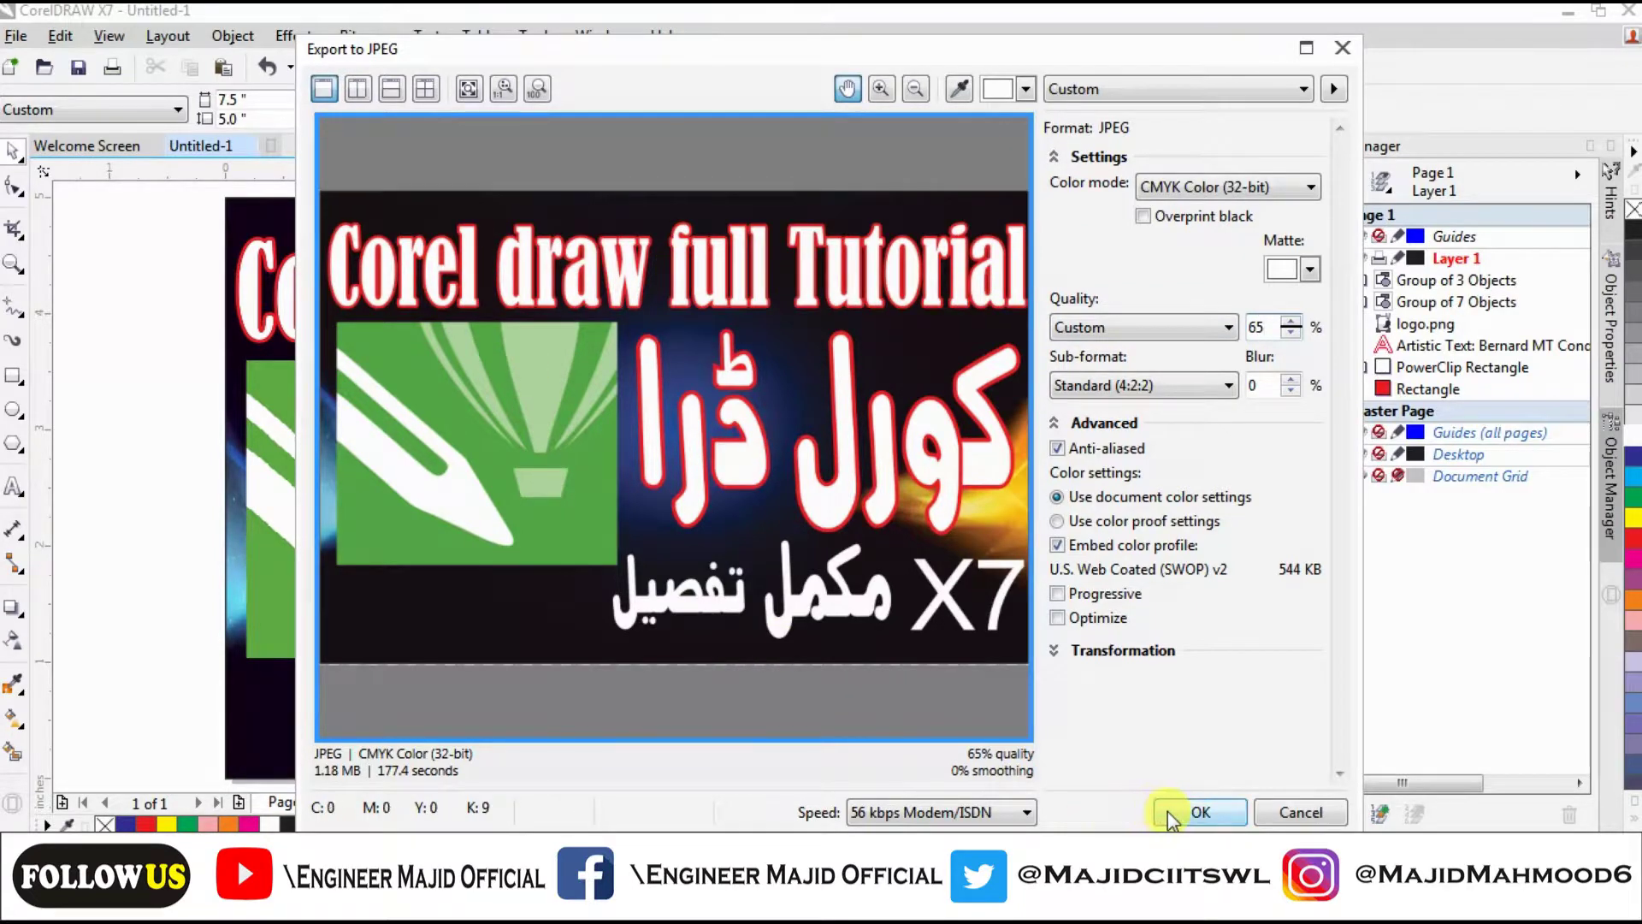
left_click(1197, 811)
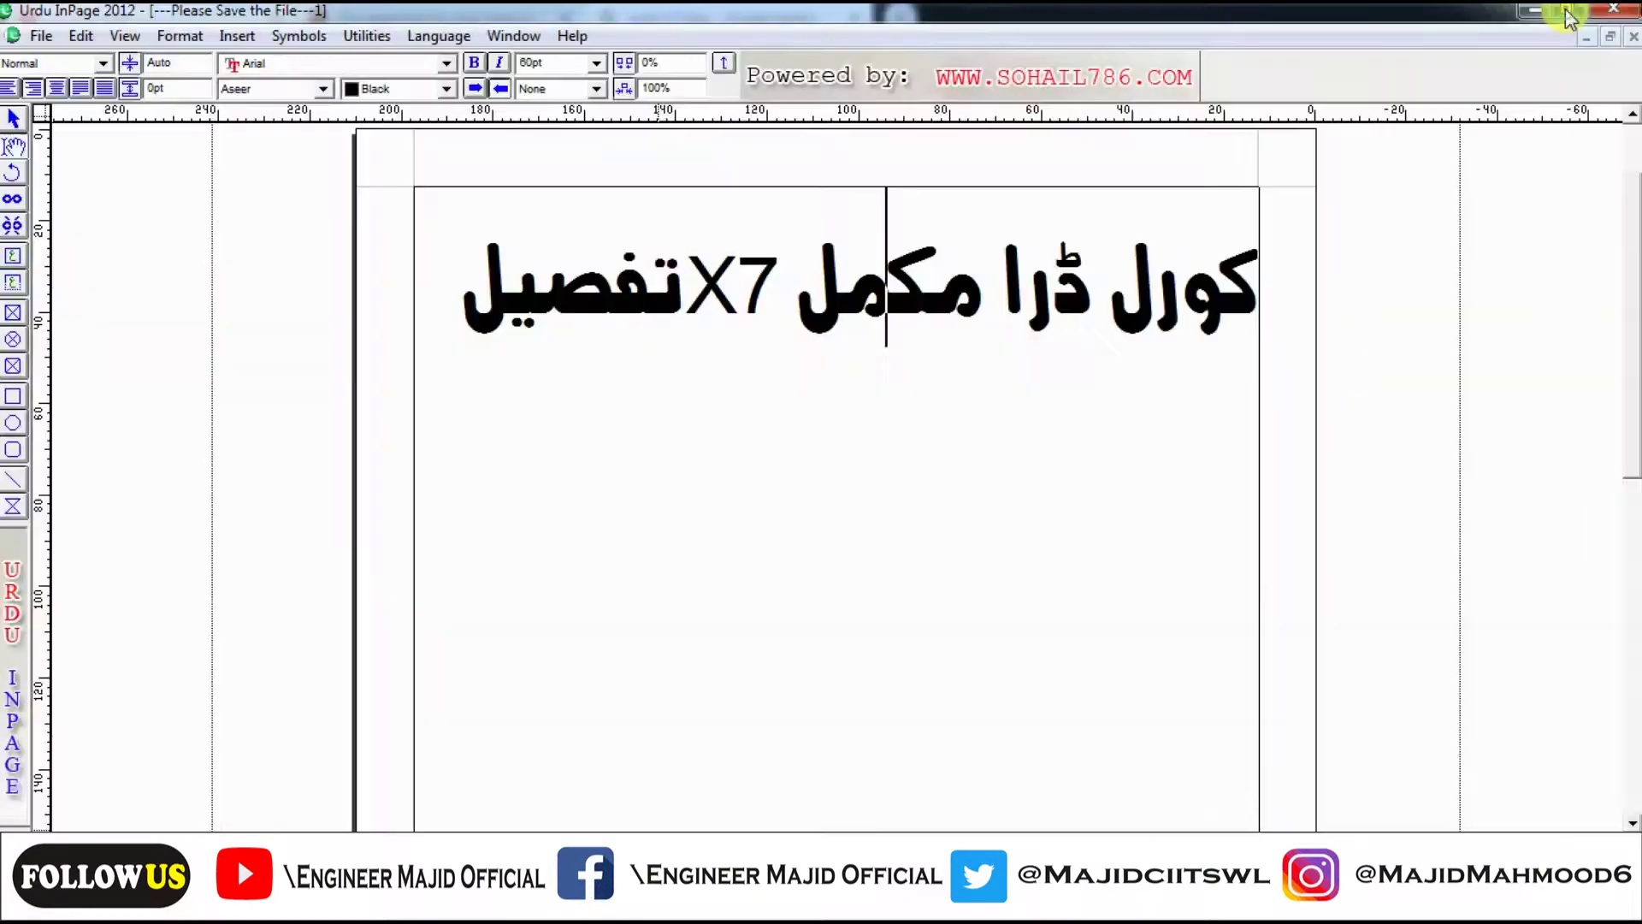
Minimize the InPage and browser windows to reach the desktop with the exported file.
left_click(1567, 12)
left_click(1536, 10)
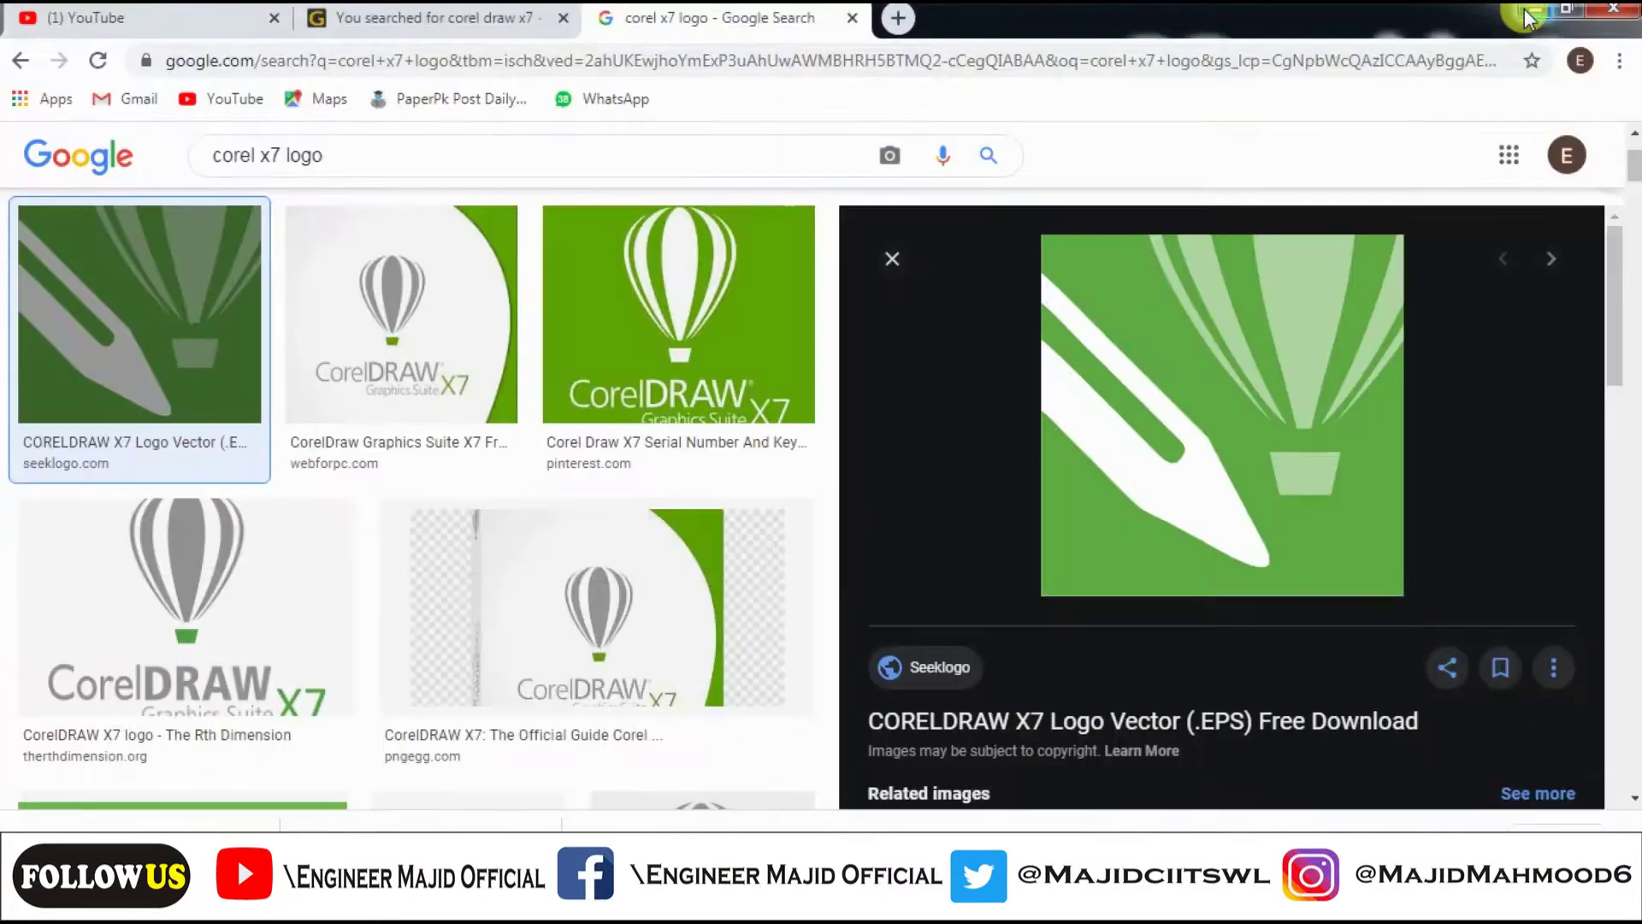
left_click(1592, 17)
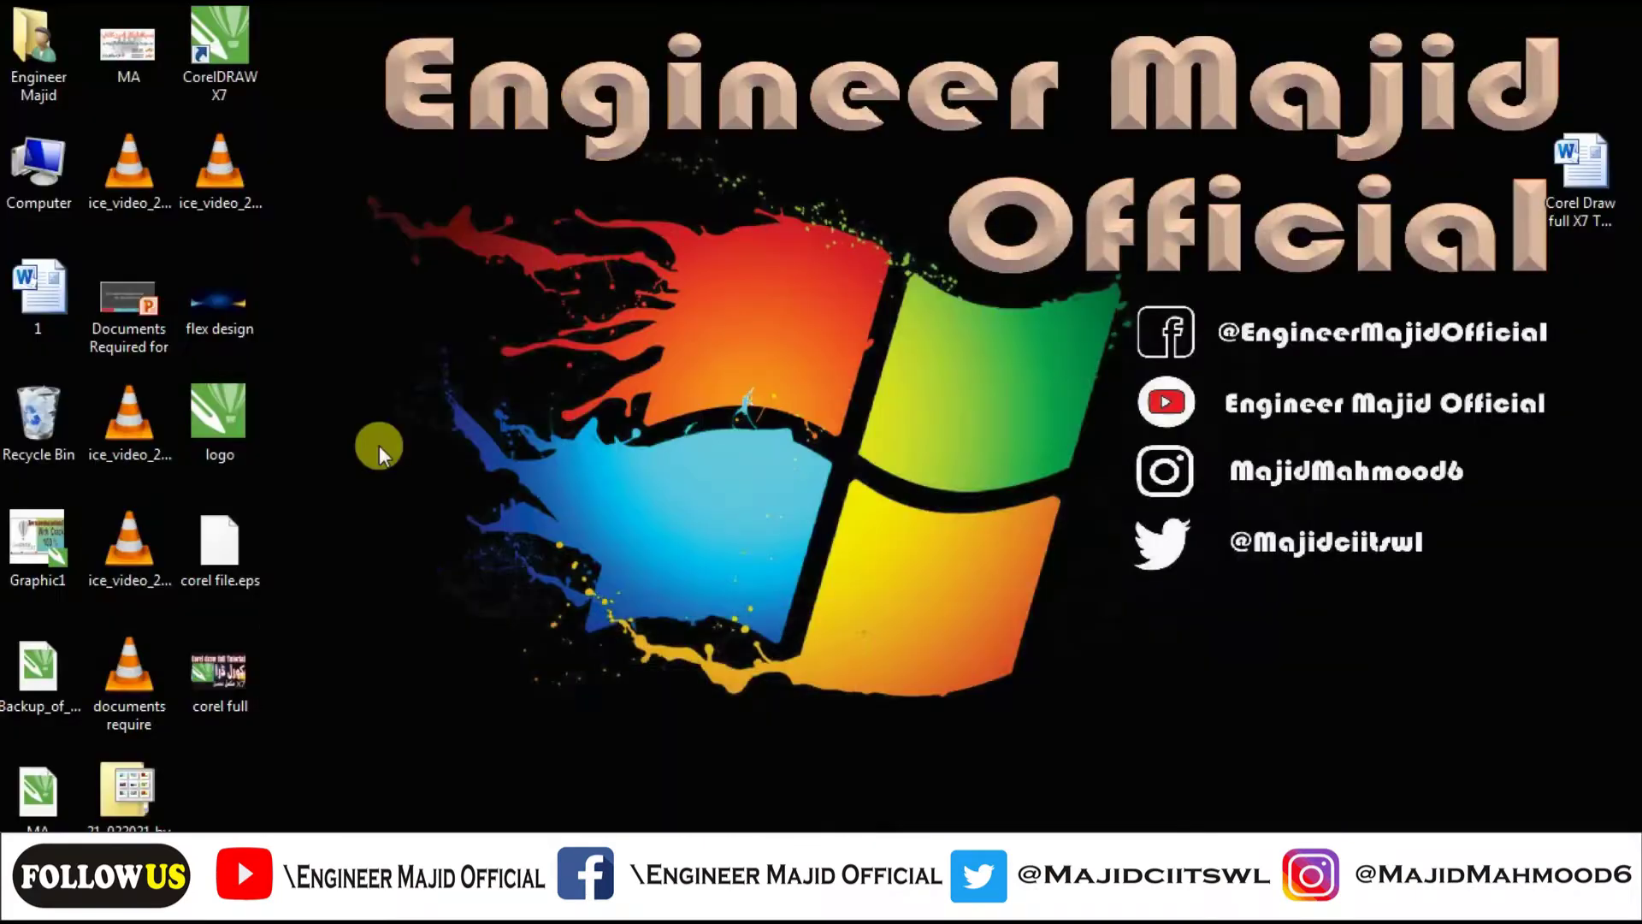
Open the exported "corel full" image from the desktop to review the finished design, and close the viewer.
left_click(206, 684)
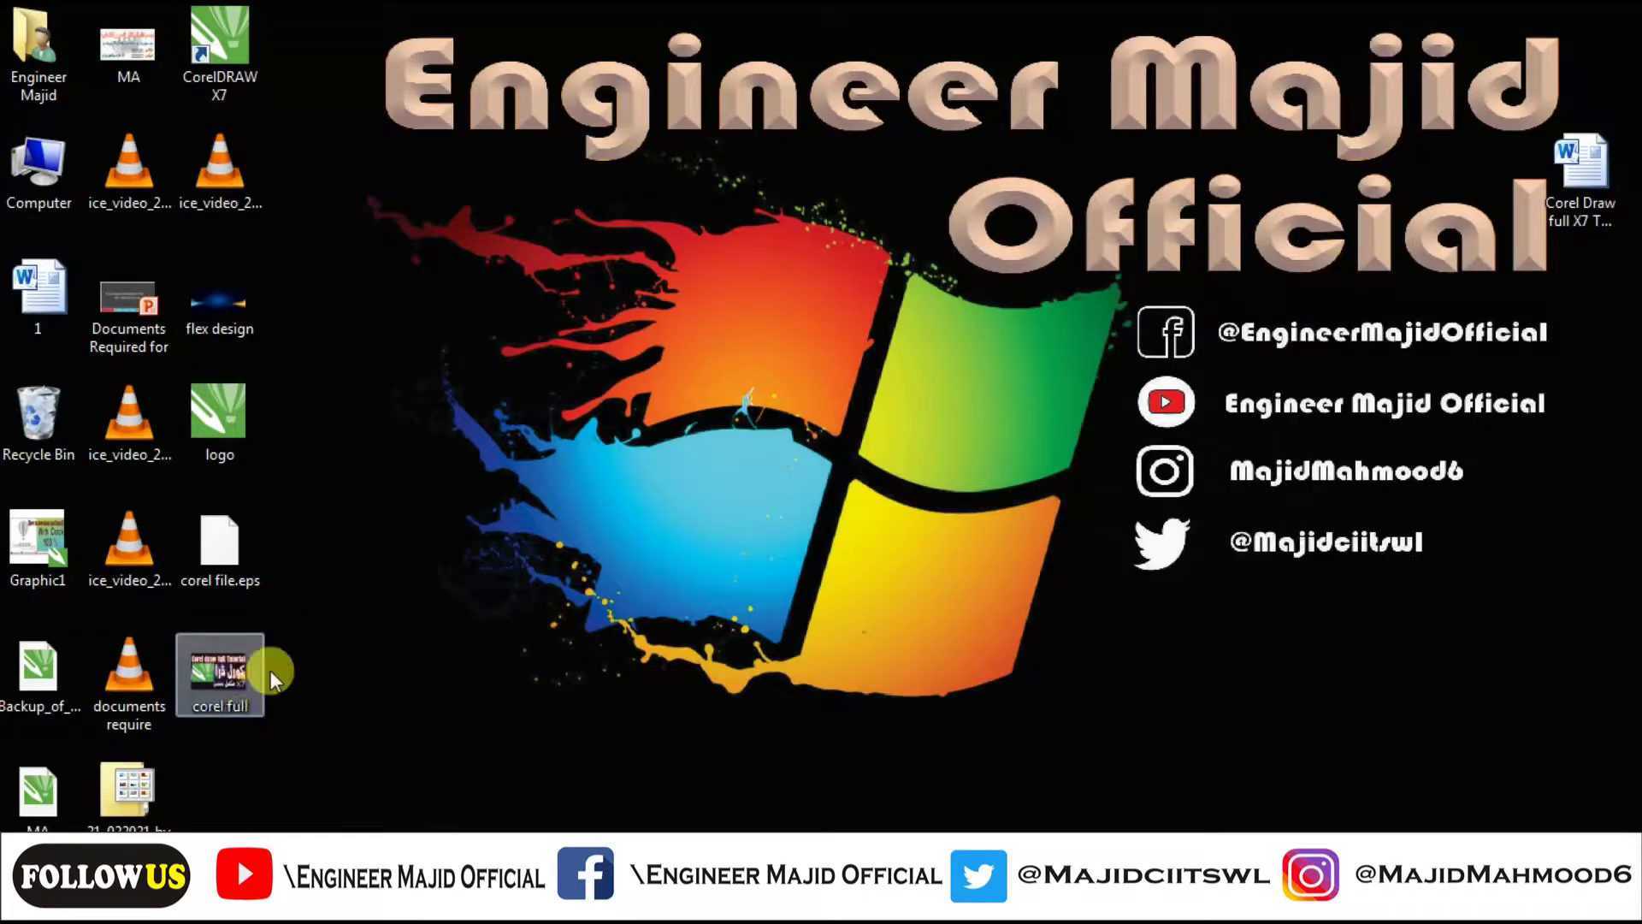
double_click(225, 681)
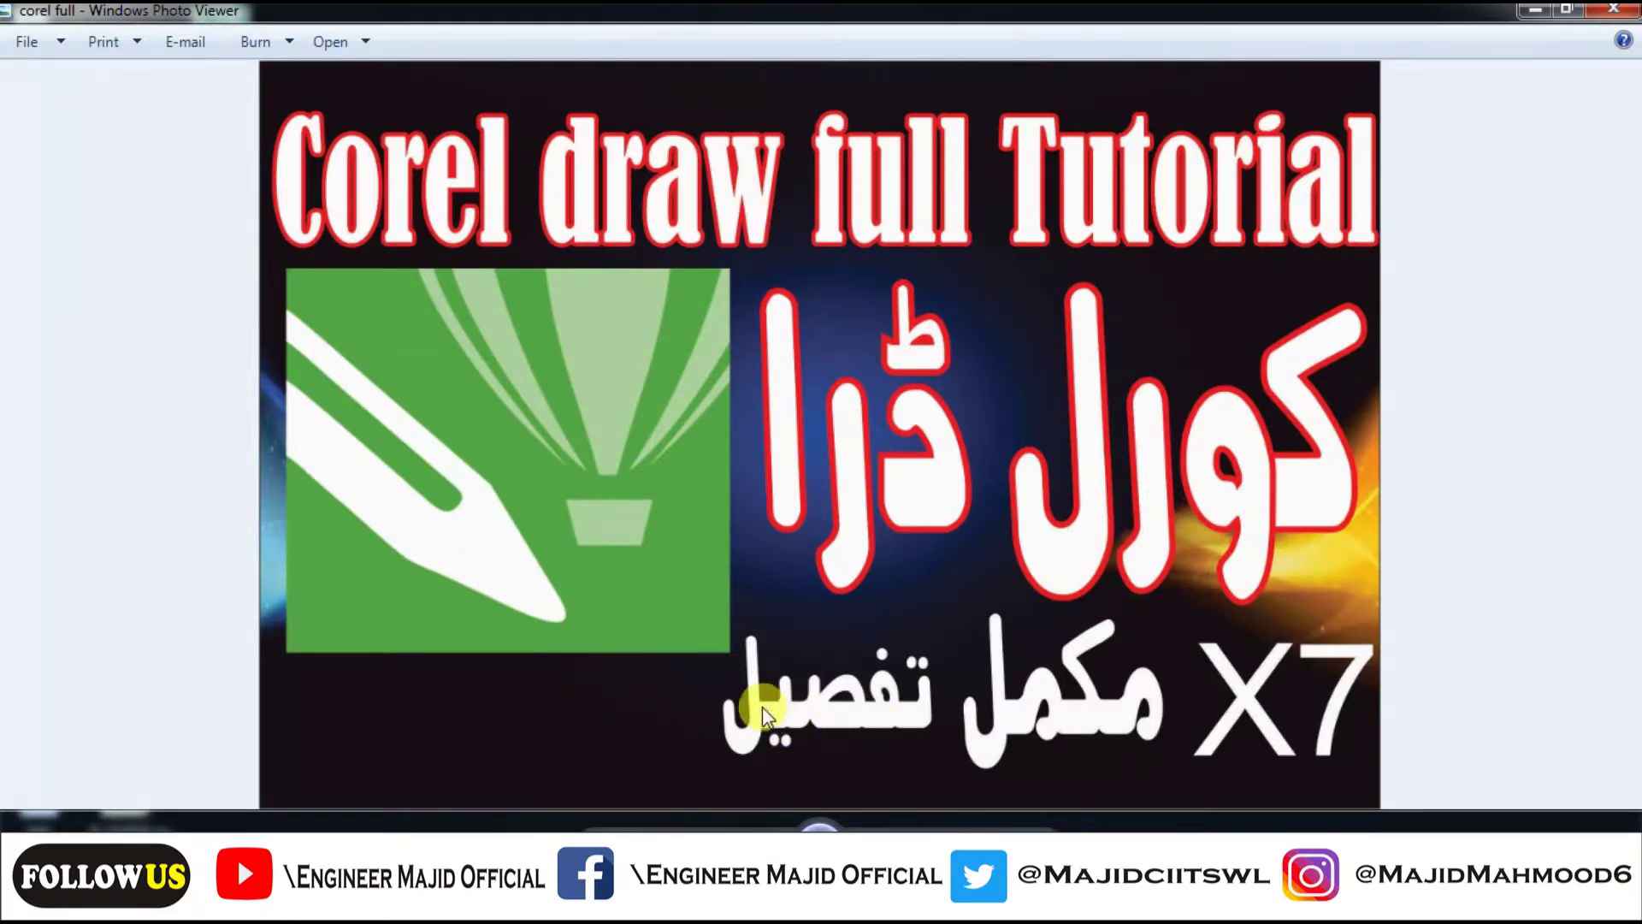
left_click(1615, 13)
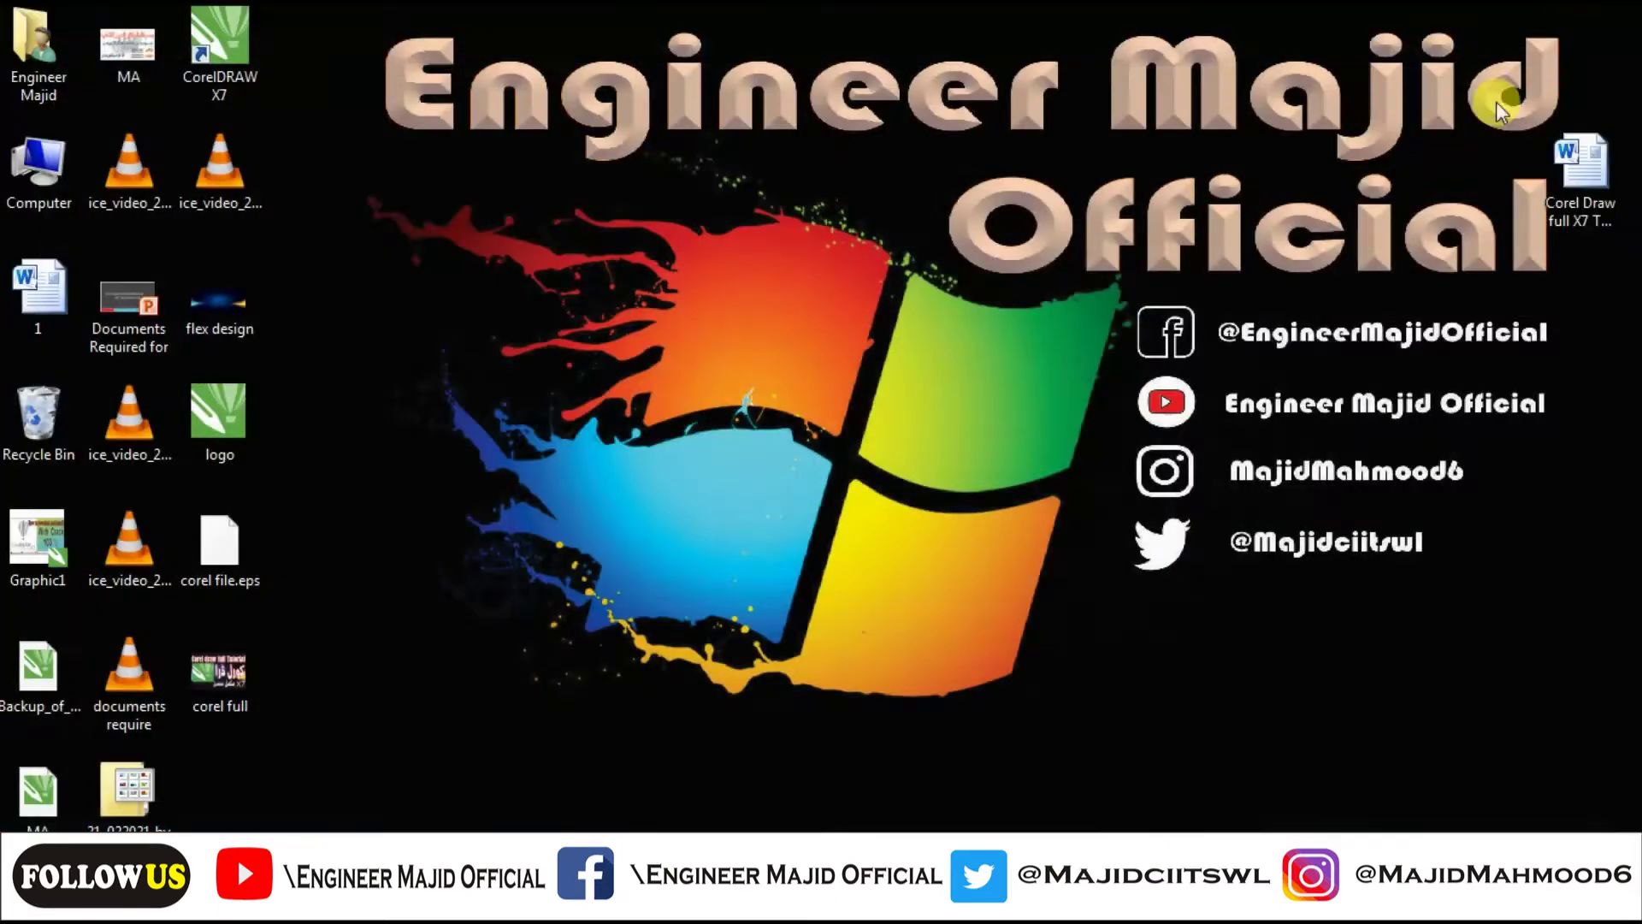
right_click(822, 306)
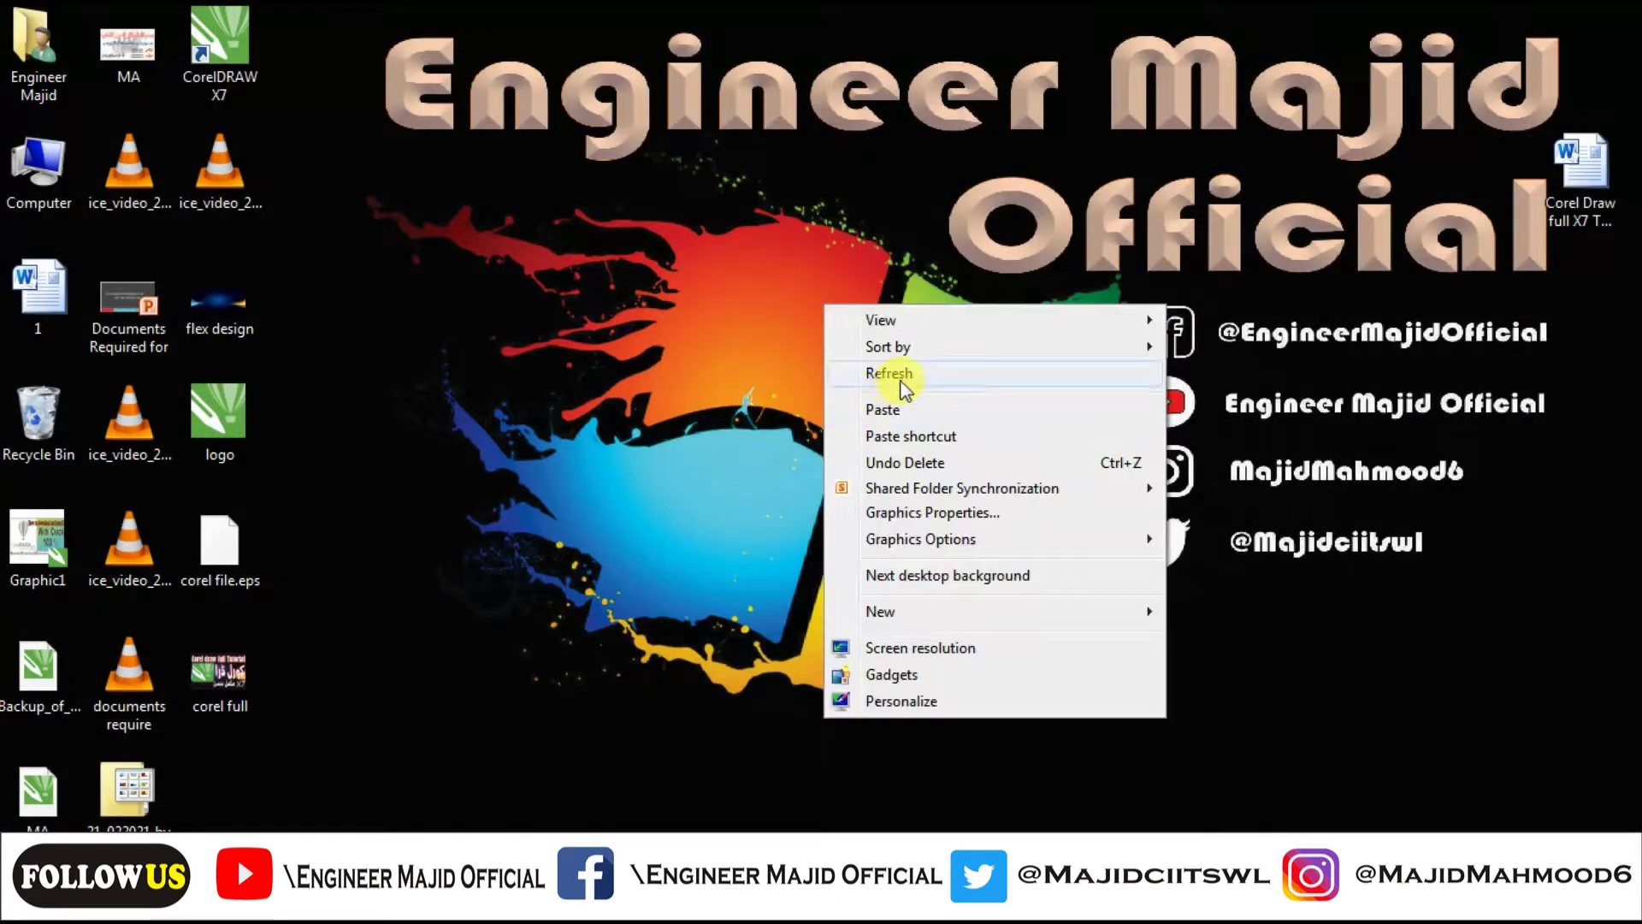
left_click(890, 370)
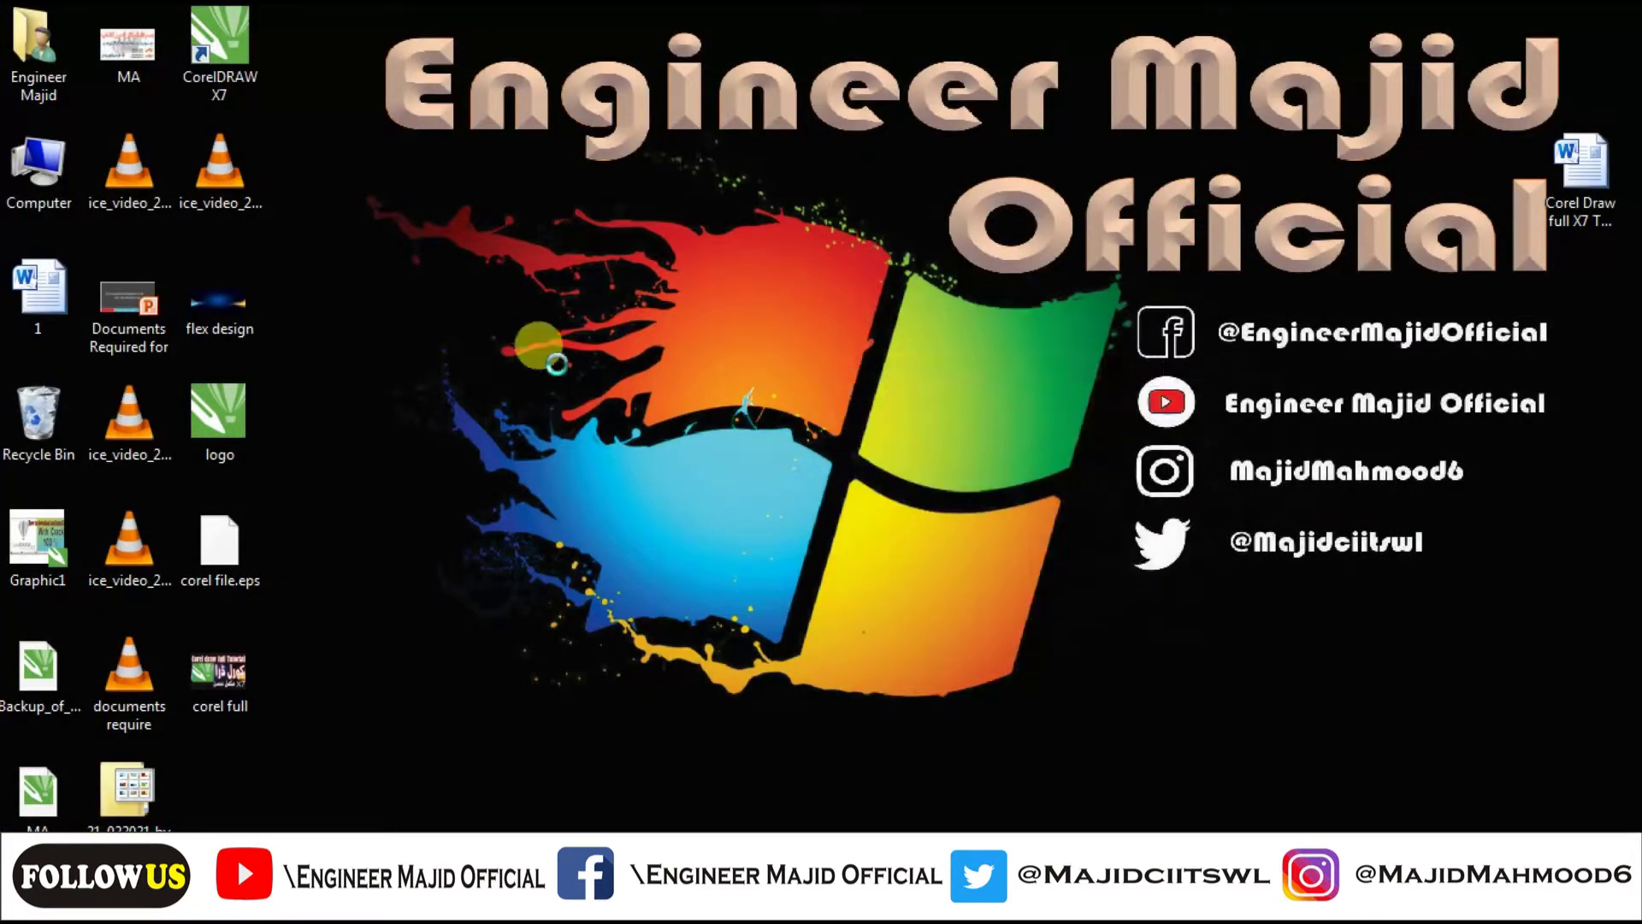
right_click(538, 342)
left_click(608, 409)
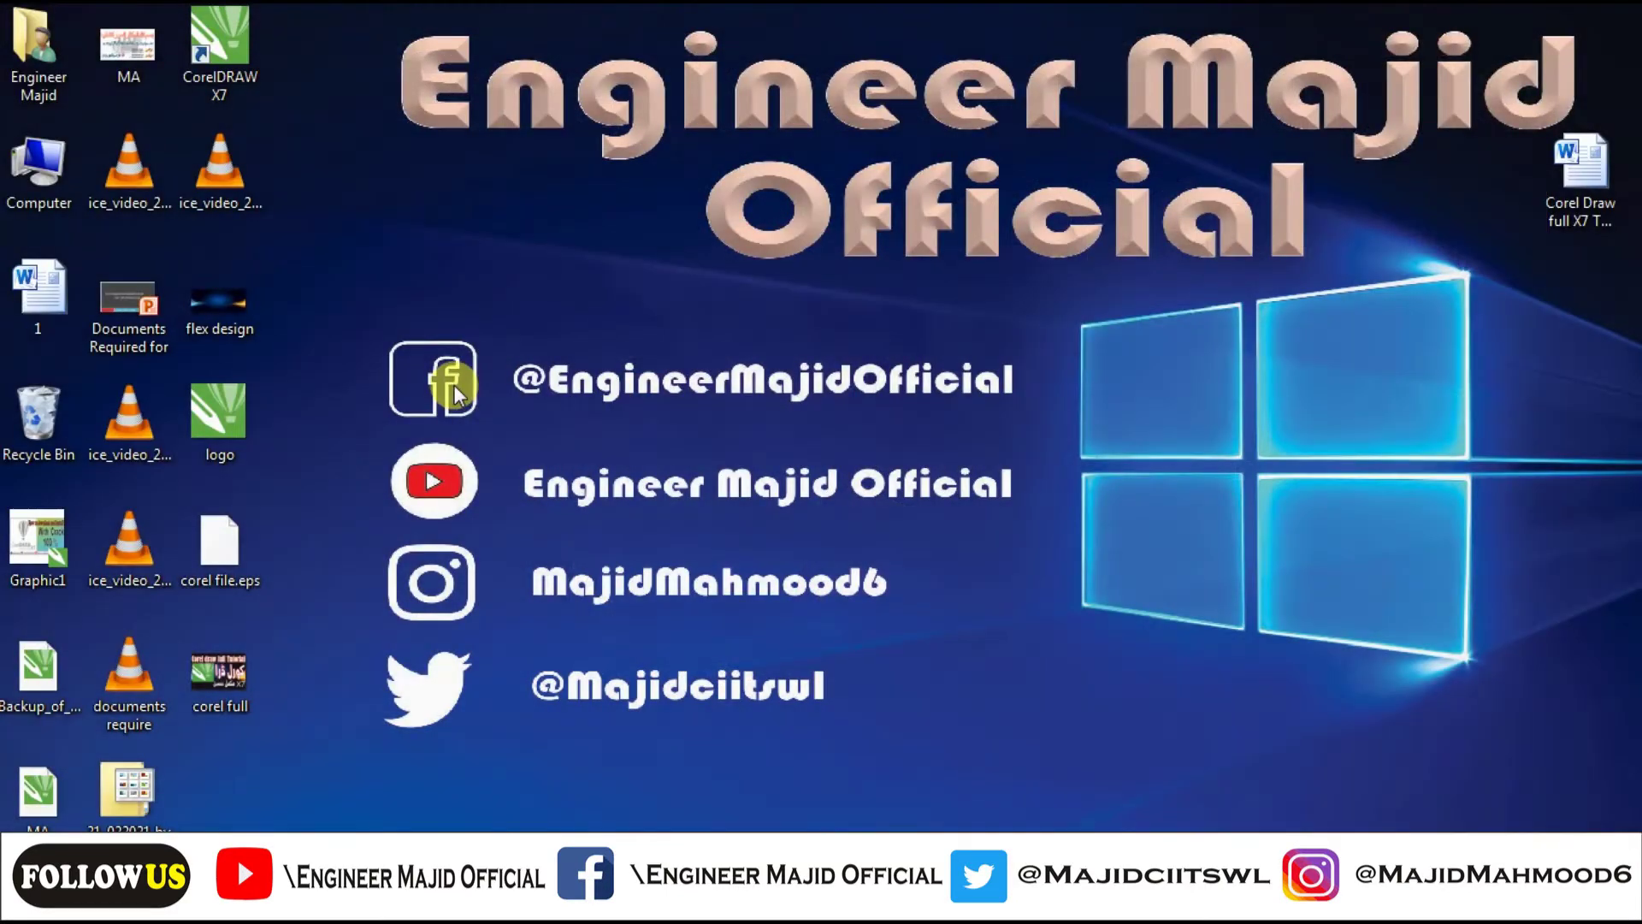